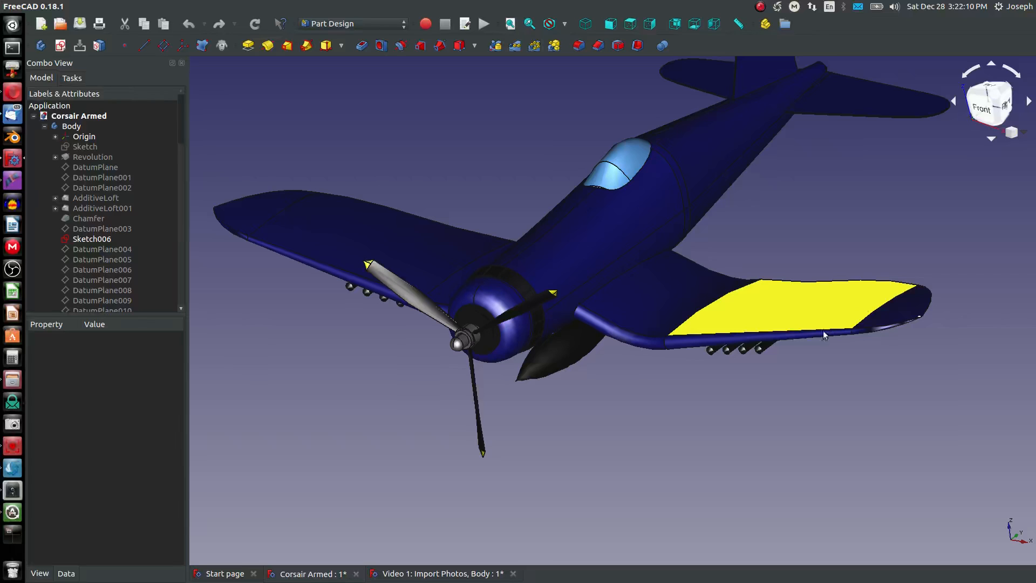
- Examine the finished Corsair model from several angles, focusing on the bent wing shape and its leading edge
mouse_move(823, 333)
middle_mouse_down()
mouse_move(615, 342)
mouse_move(805, 334)
middle_mouse_up()
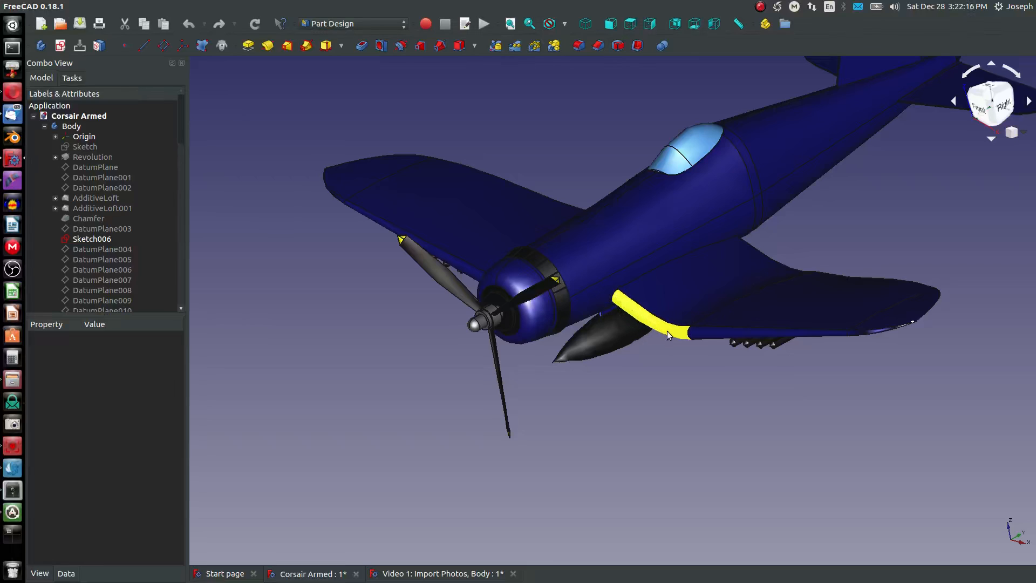
middle_click_drag(839, 328, 823, 463)
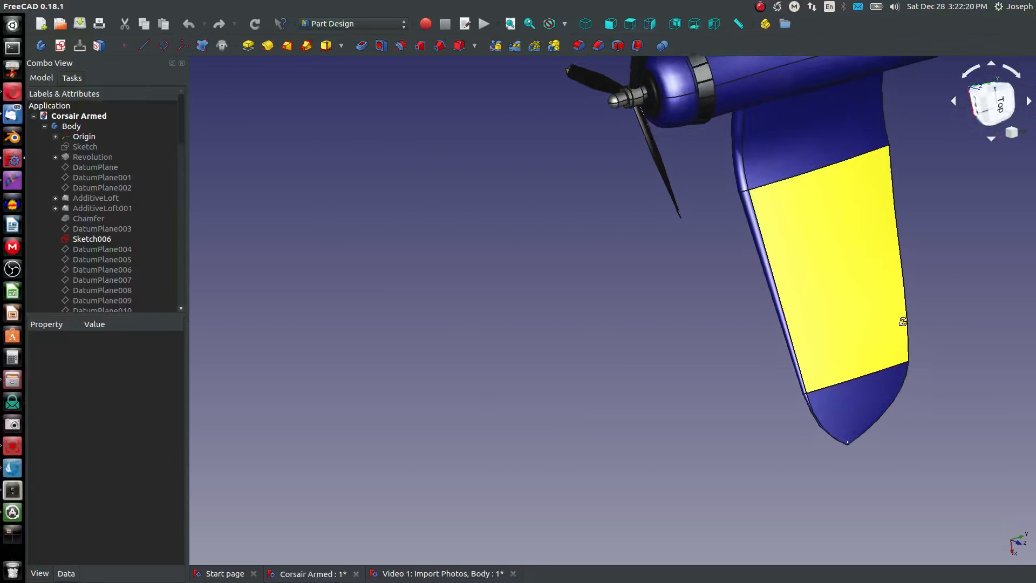
middle_click_drag(902, 319, 722, 309)
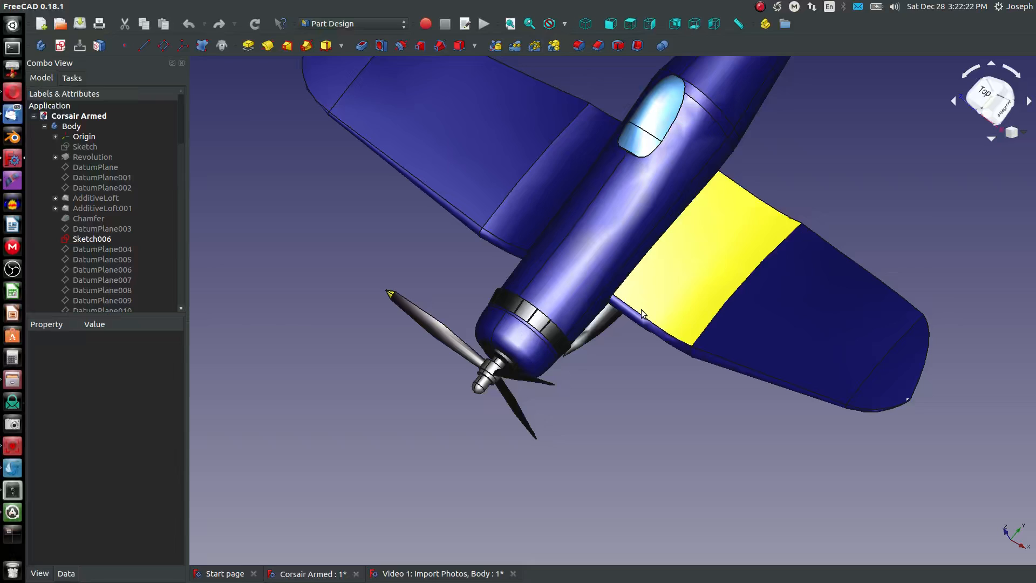
left_click(725, 313)
left_click(620, 445)
middle_click_drag(620, 445, 640, 347)
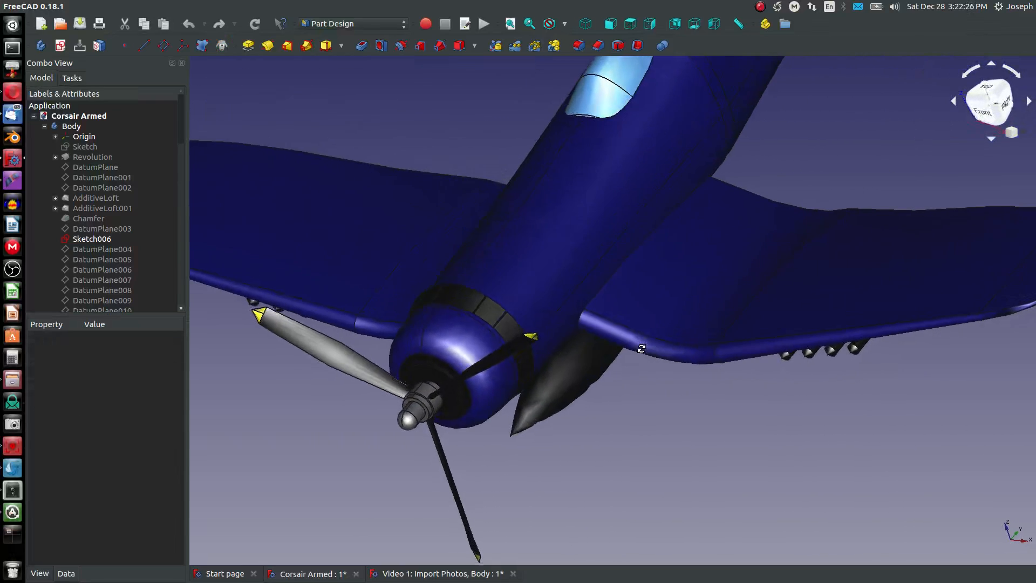
scroll(582, 300, "down", 6)
middle_click_drag(553, 300, 548, 230)
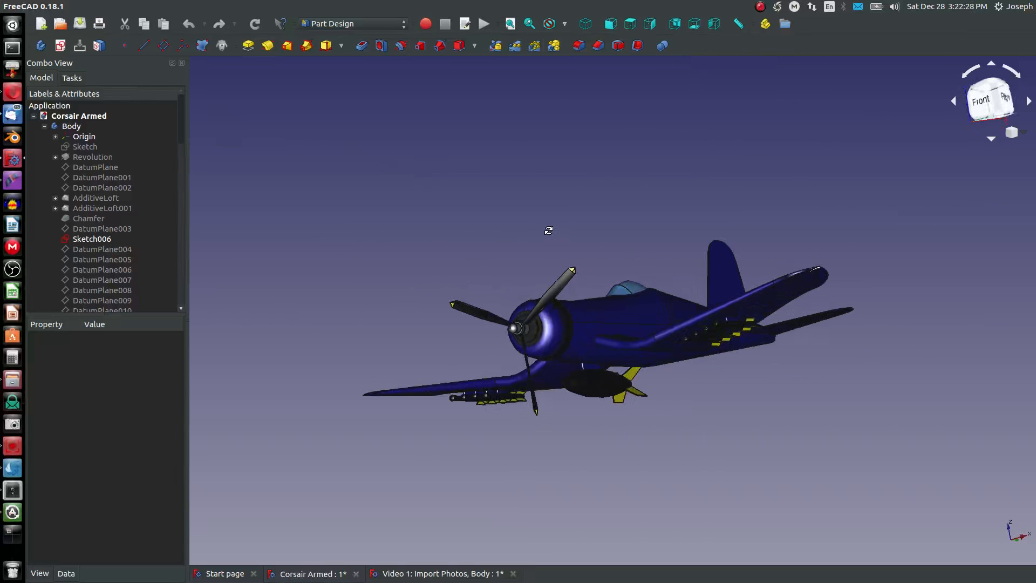
mouse_move(764, 351)
middle_mouse_down()
mouse_move(772, 357)
mouse_move(775, 346)
mouse_move(755, 351)
middle_mouse_up()
scroll(609, 362, "up", 2)
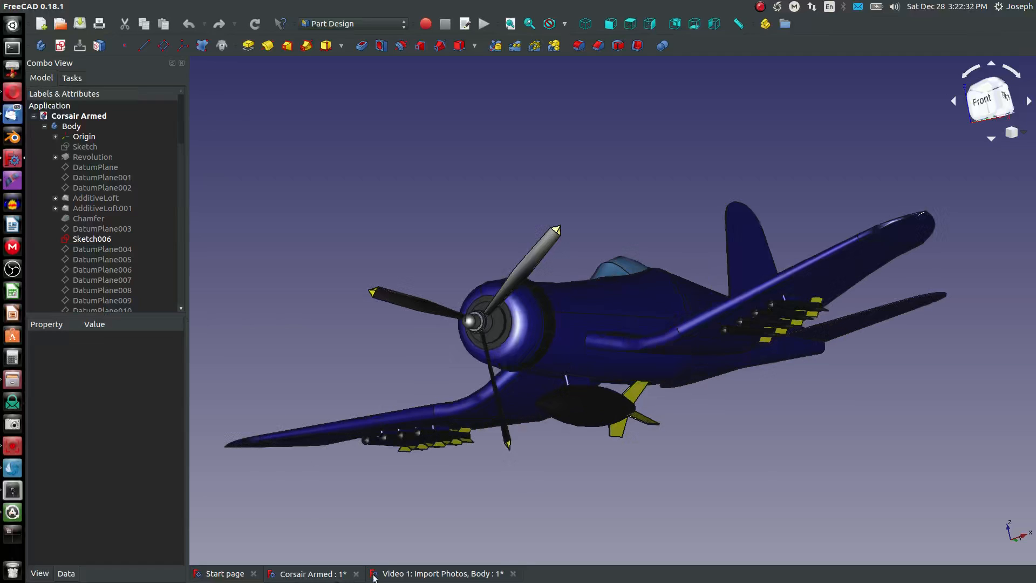
- In the "Video 1: Import Photos, Body" document, create a datum plane attached to the flat front face of the engine cowling
left_click(401, 574)
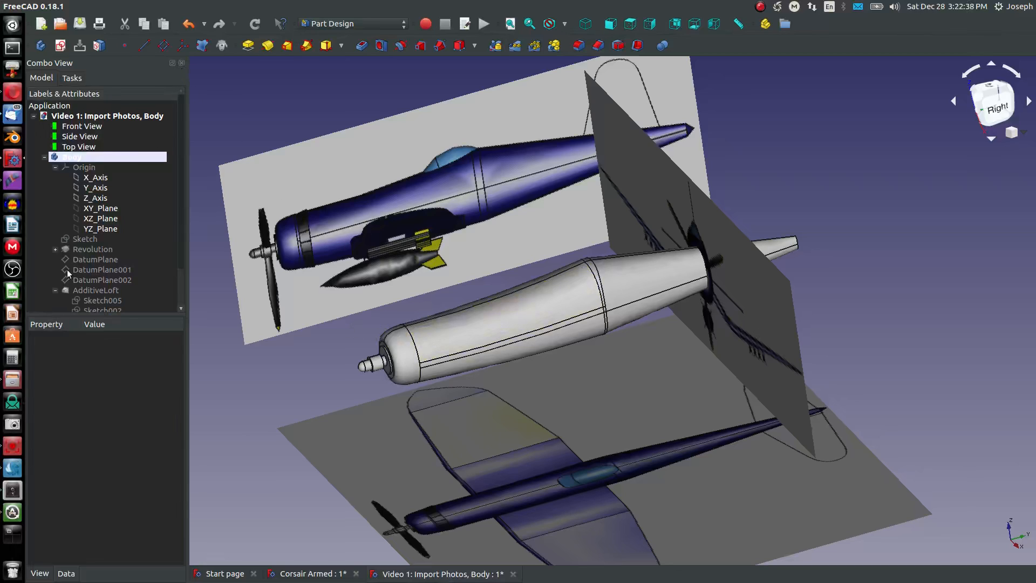
scroll(69, 272, "down", 1)
scroll(348, 367, "up", 5)
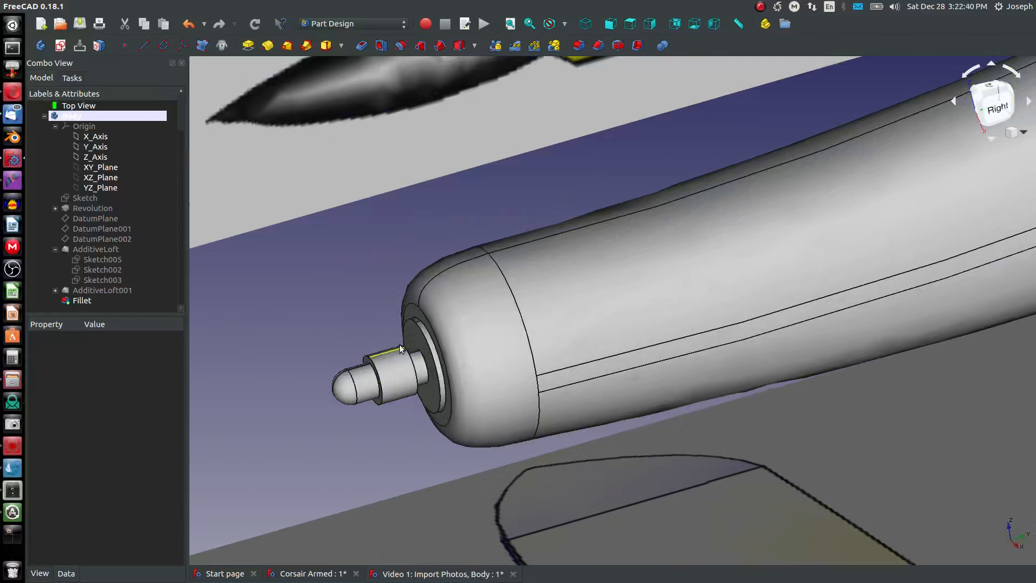
left_click(425, 326)
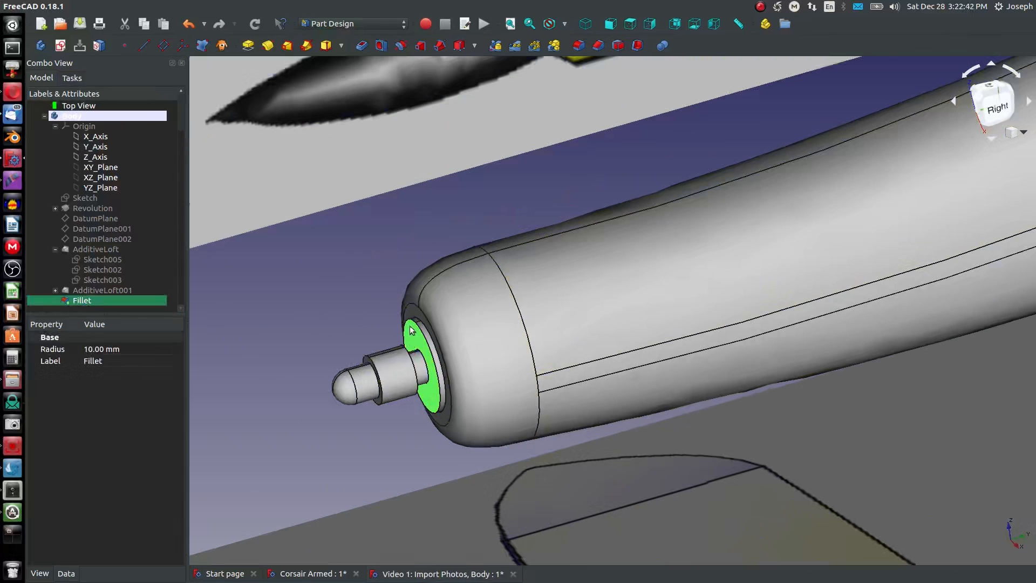
scroll(427, 359, "down", 3)
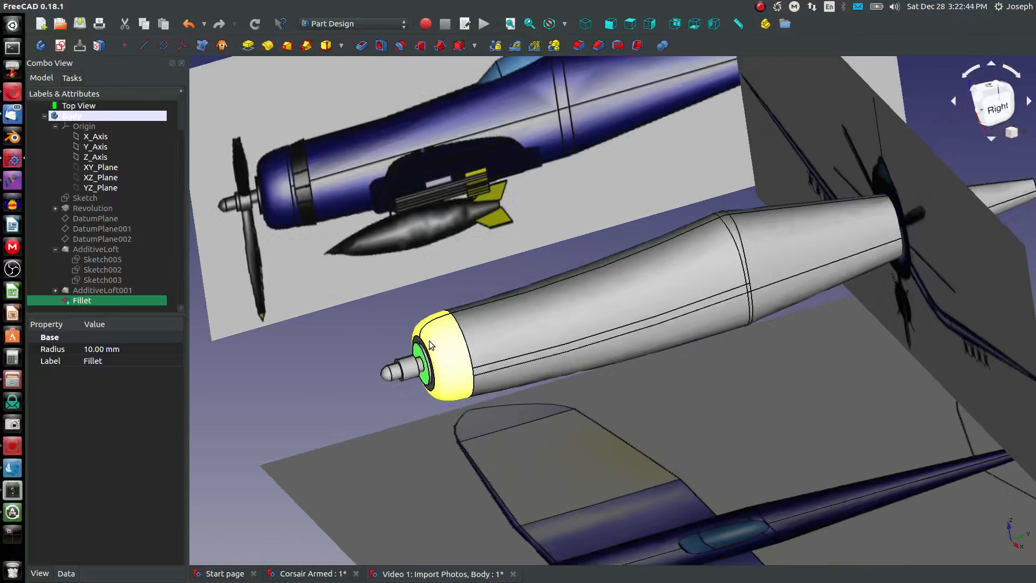
left_click(162, 46)
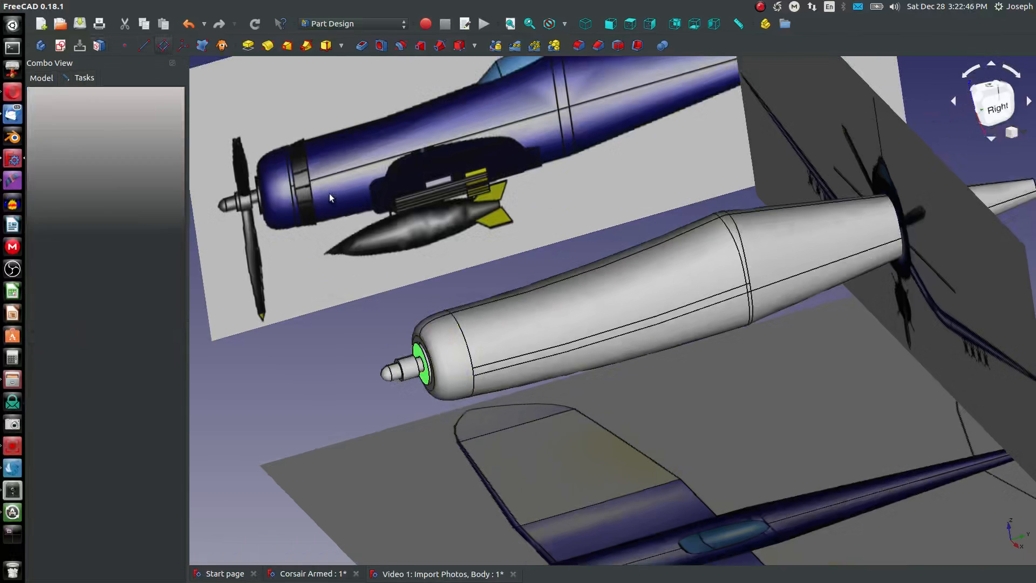
left_click(610, 23)
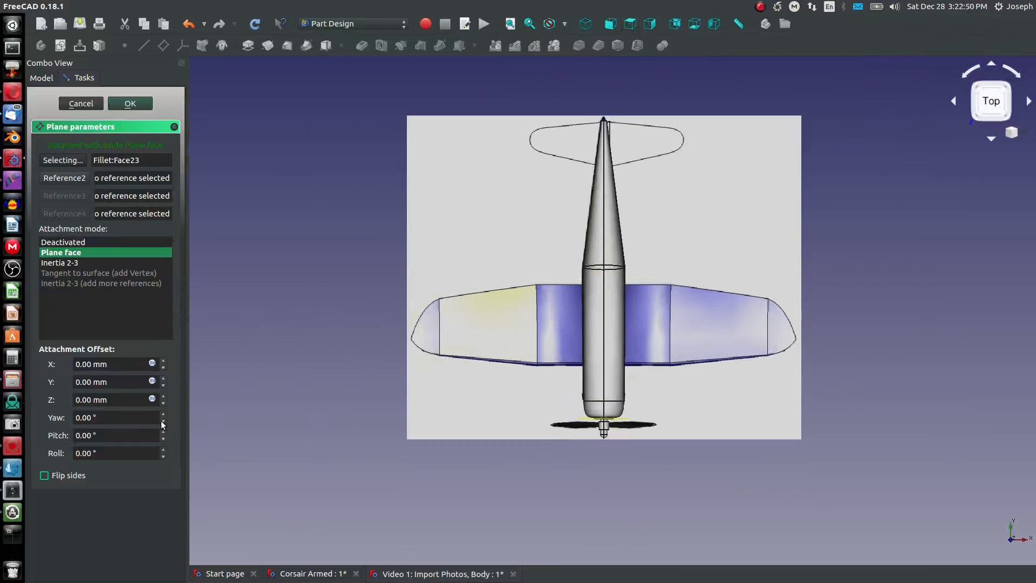
- Flip the datum plane's sides, adjust its Z offset so it sits back from the nose toward the wing, and accept it
left_click(163, 422)
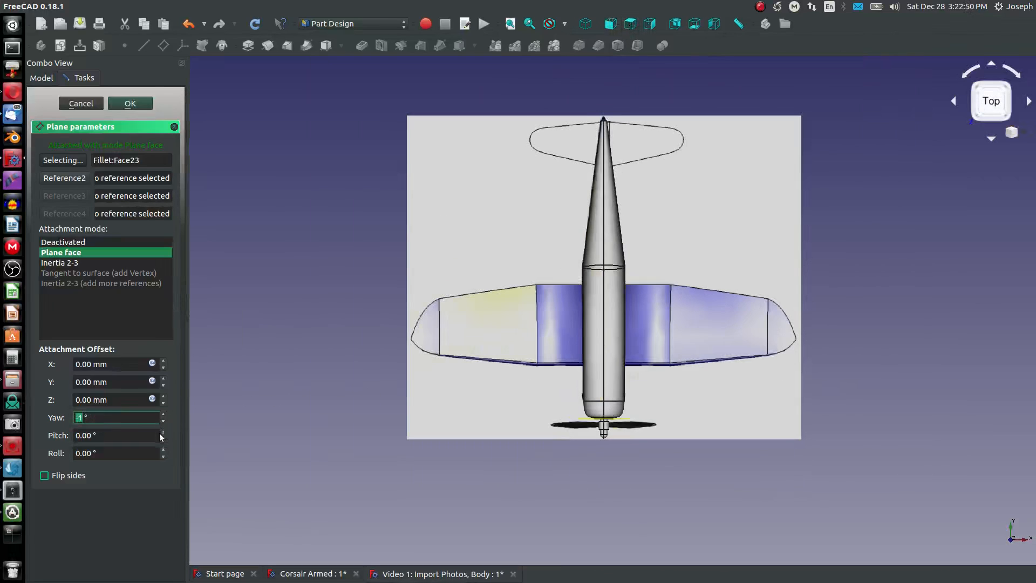
left_click(130, 401)
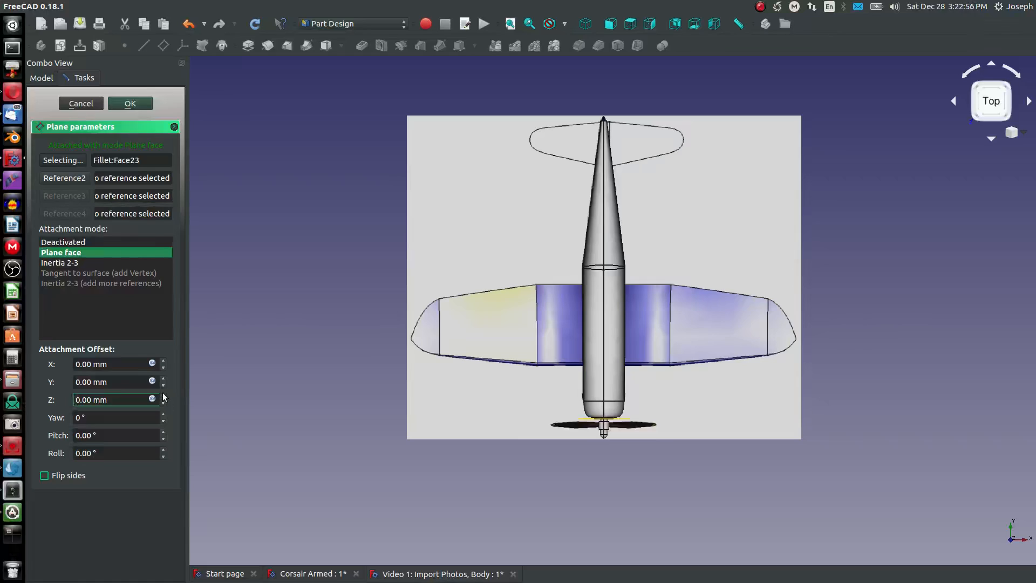
type("7")
left_click(47, 475)
left_click(163, 397)
left_click(163, 396)
left_click(163, 397)
left_click(163, 397)
left_click(164, 396)
left_click(163, 396)
left_click(164, 396)
left_click(163, 396)
left_click(163, 396)
left_click(164, 397)
left_click(165, 396)
left_click(165, 396)
left_click(165, 396)
left_click(164, 396)
left_click(164, 396)
left_click(164, 396)
left_click(164, 396)
left_click(165, 396)
left_click(164, 396)
left_click(164, 396)
left_click(165, 396)
left_click(165, 397)
left_click(164, 396)
left_click(165, 396)
left_click(164, 396)
left_click(164, 396)
left_click(164, 396)
left_click(165, 397)
left_click(130, 103)
- Start a new sketch on the new datum plane and bring up the model tree
middle_click_drag(572, 389, 578, 311)
left_click(588, 255)
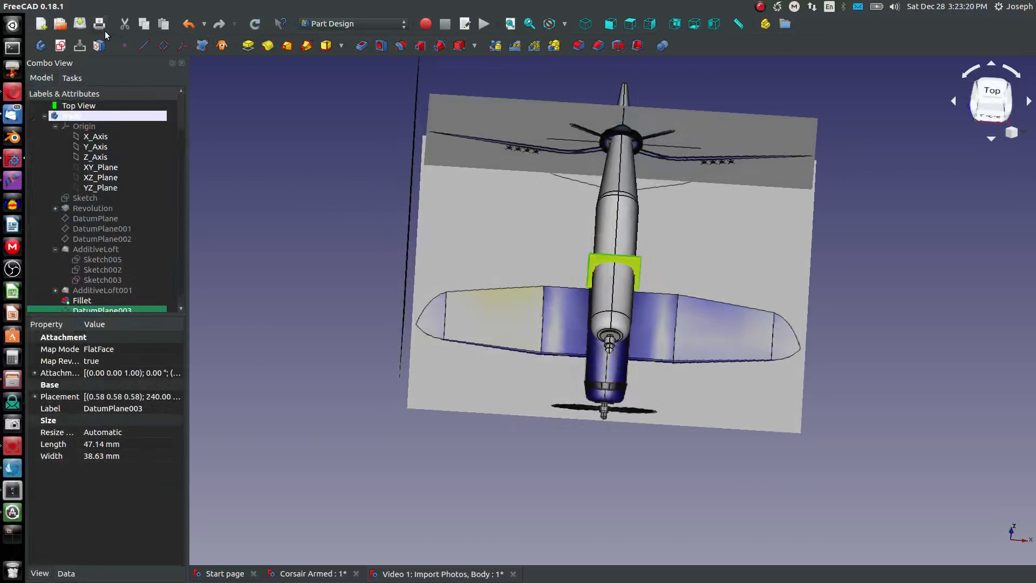
left_click(61, 45)
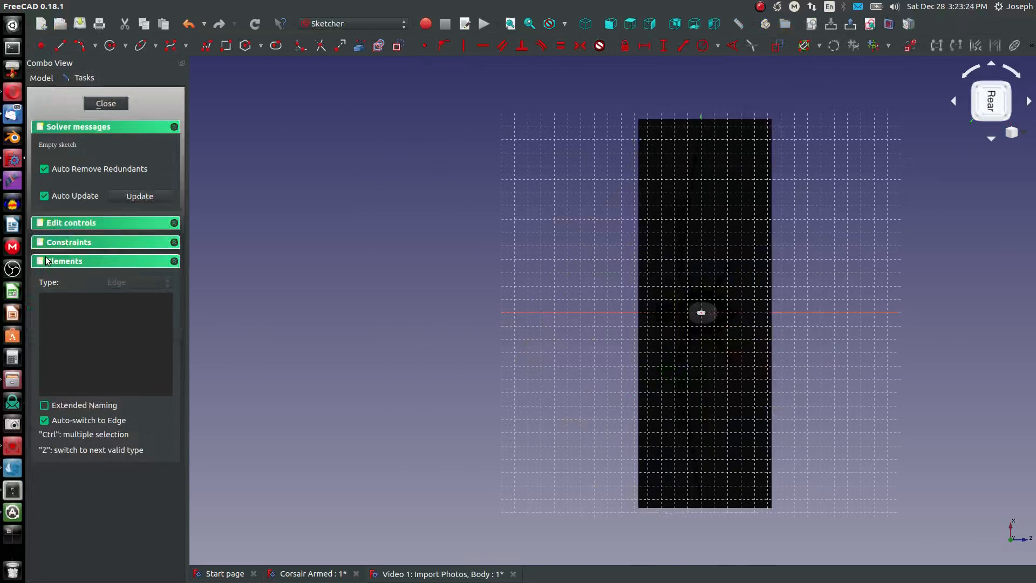
left_click(41, 78)
scroll(83, 162, "up", 2)
scroll(86, 124, "up", 1)
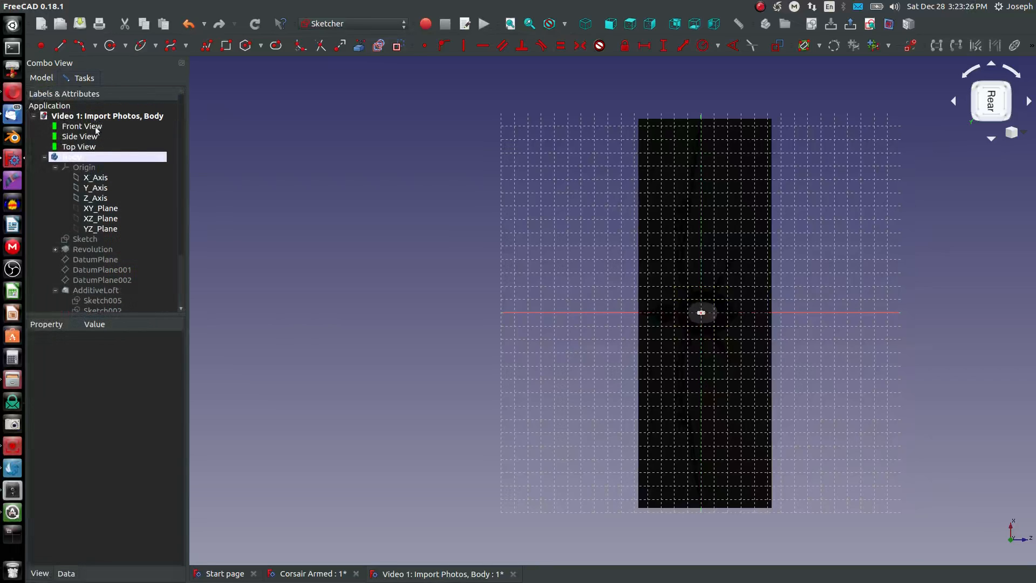
left_click(86, 126)
key("space")
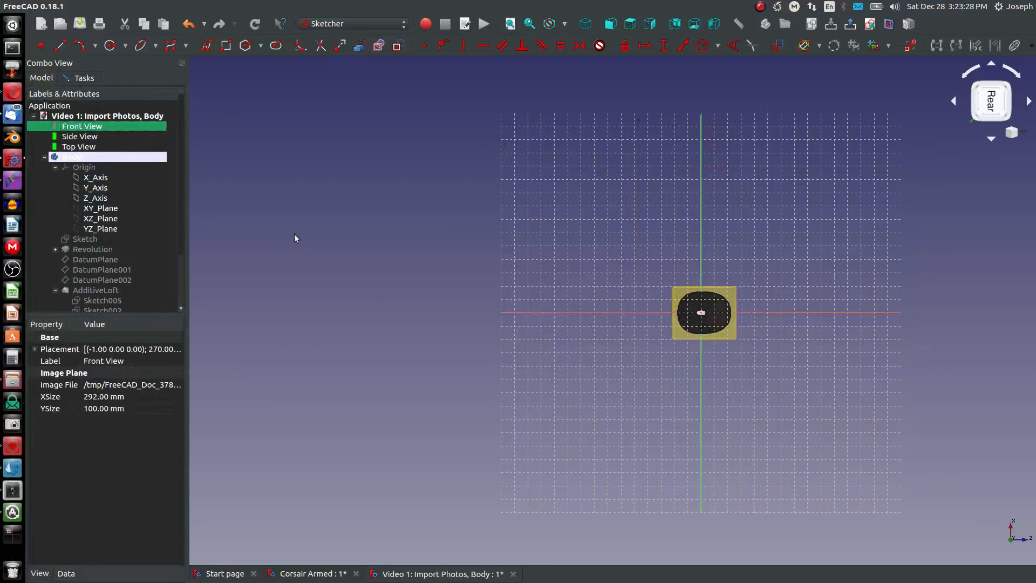
key("space")
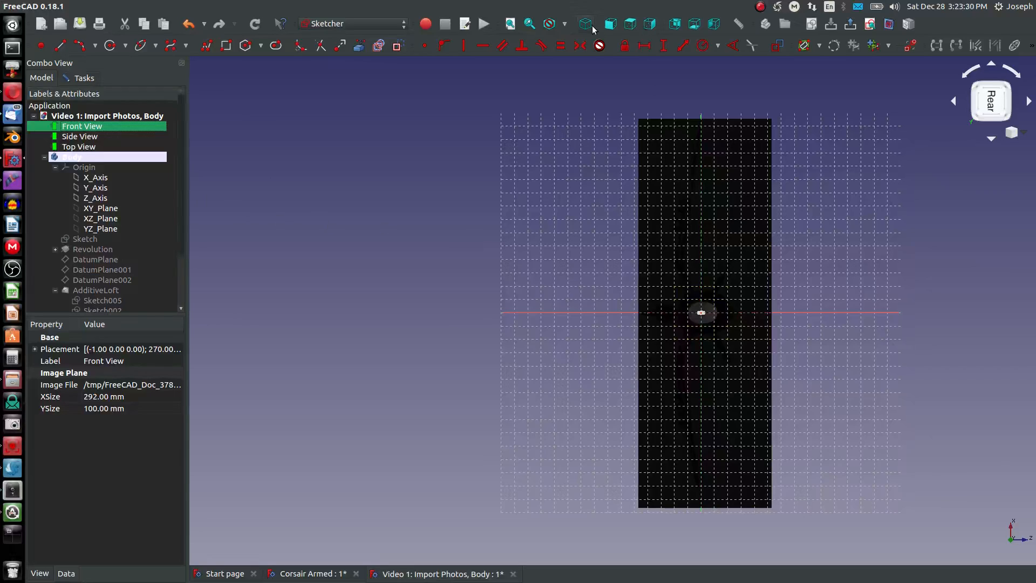
- Look at the sketch from the front and hide the Fillet body so the front reference image is unobstructed
left_click(609, 24)
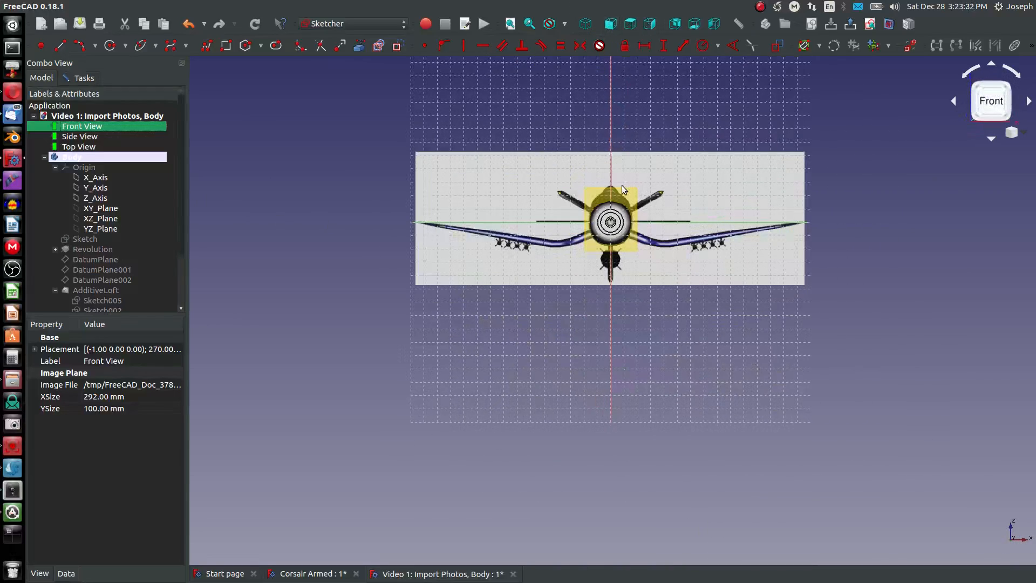
scroll(622, 187, "up", 4)
scroll(623, 288, "down", 2)
scroll(864, 293, "up", 2)
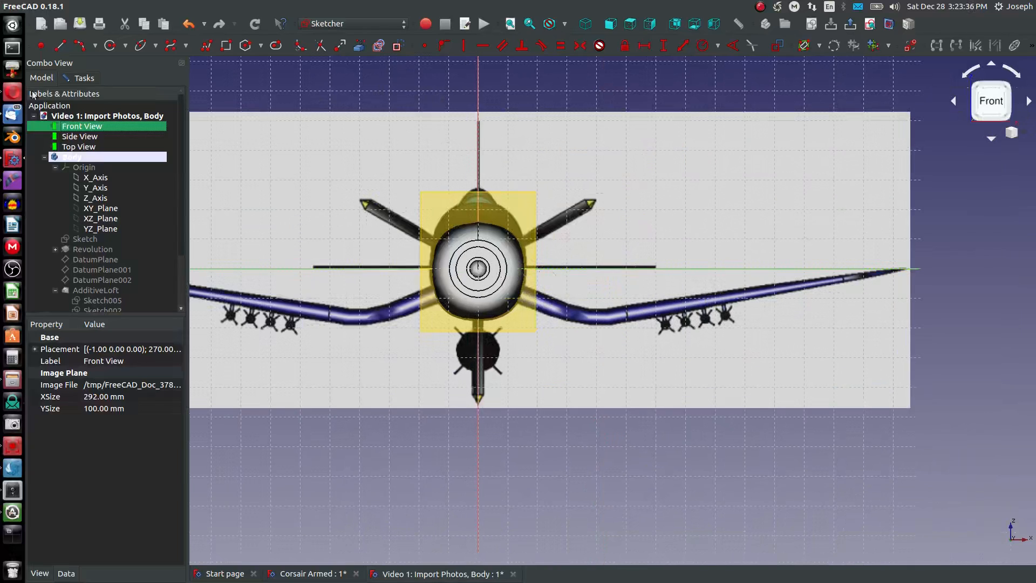
left_click(347, 329)
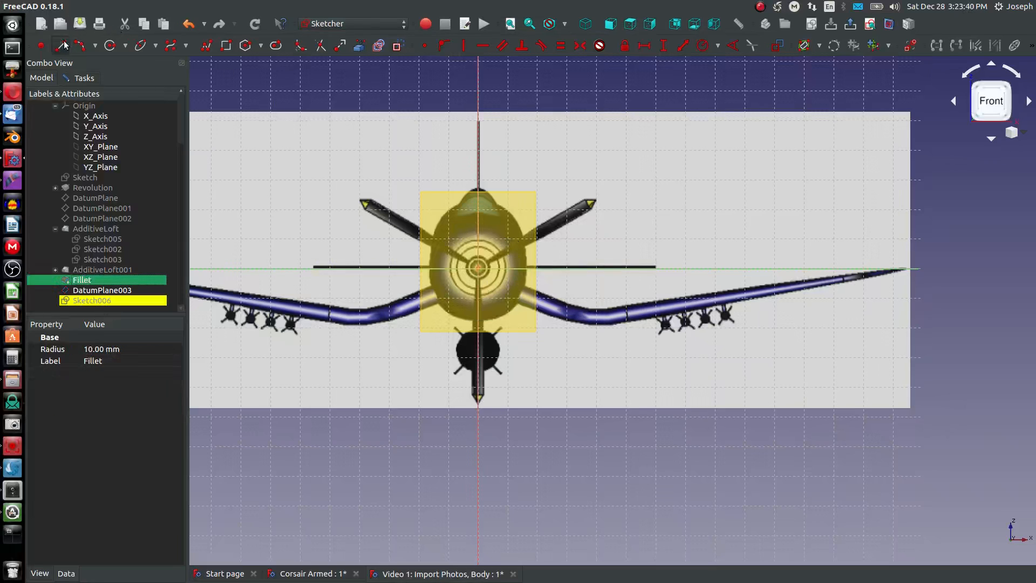
- Sketch a sloping line from the vertical axis just below the origin along the inner wing, ending just before its bend
scroll(502, 264, "up", 3)
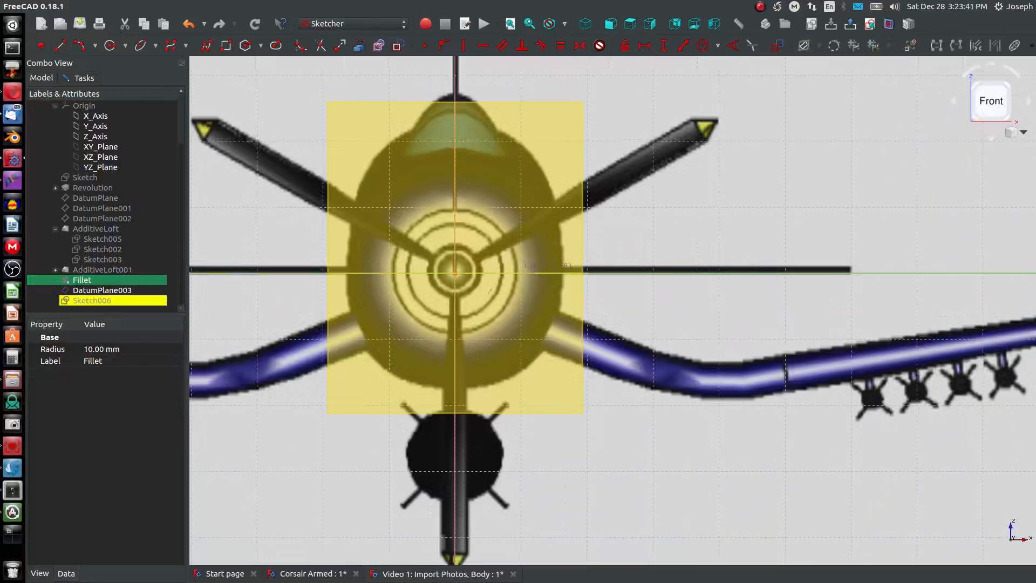
left_click(455, 291)
left_click(652, 370)
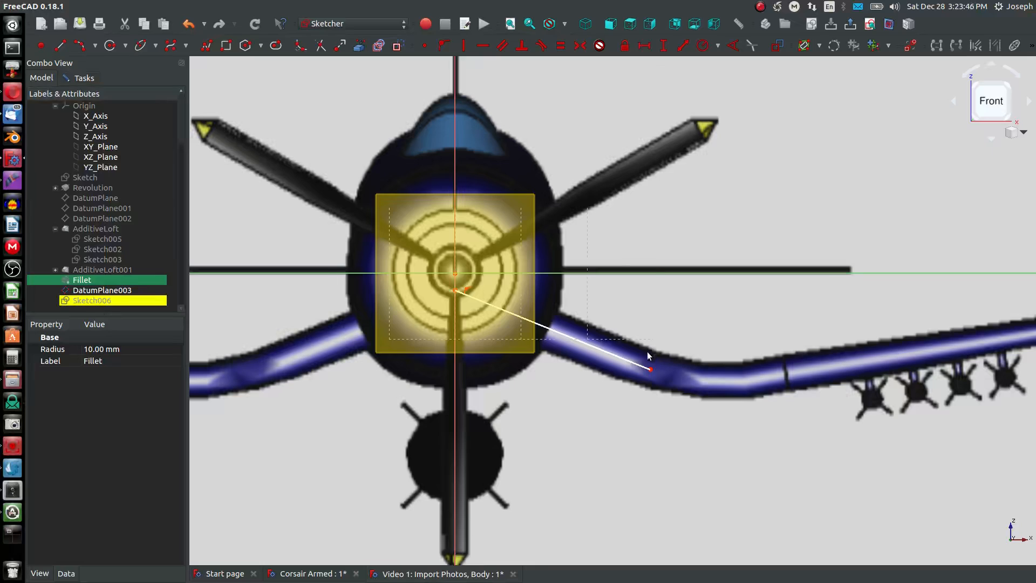
left_click_drag(652, 370, 637, 364)
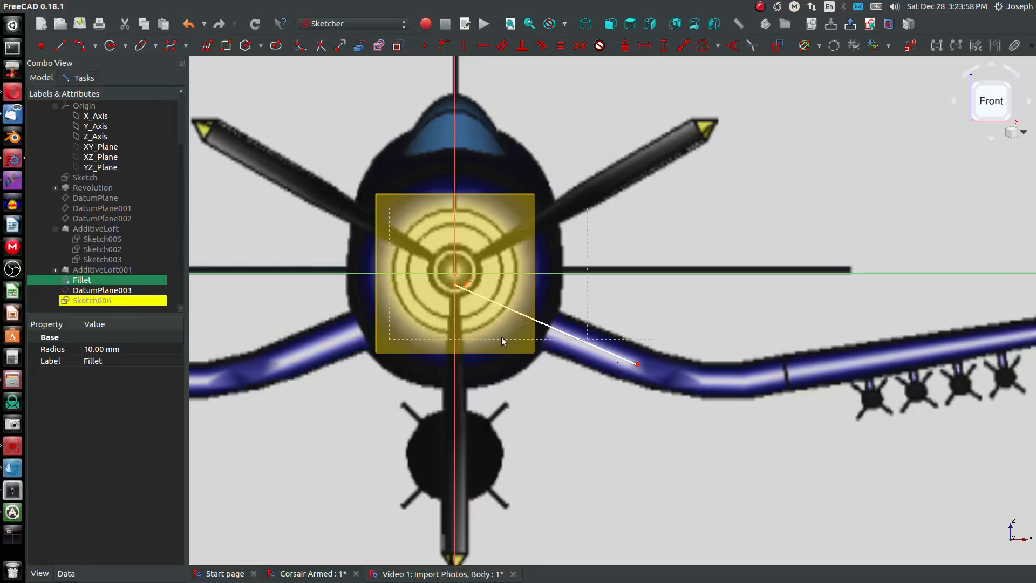
- Check the line's inner endpoint from an oblique angle by moving it slightly along the vertical axis, and return to the front view
left_click(456, 286, "ctrl")
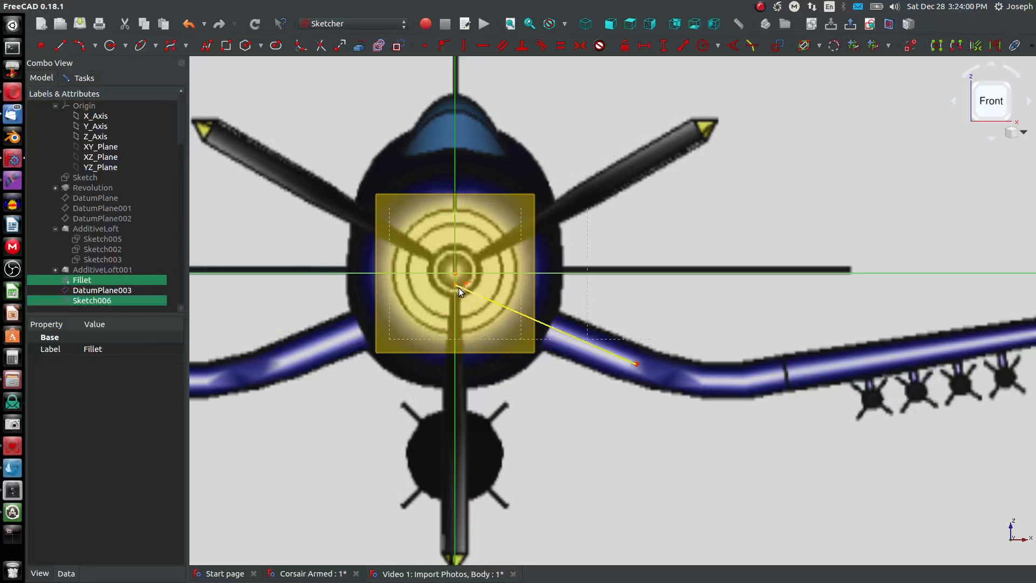
mouse_move(546, 285)
middle_mouse_down()
mouse_move(363, 342)
mouse_move(298, 394)
middle_mouse_up()
scroll(345, 356, "down", 8)
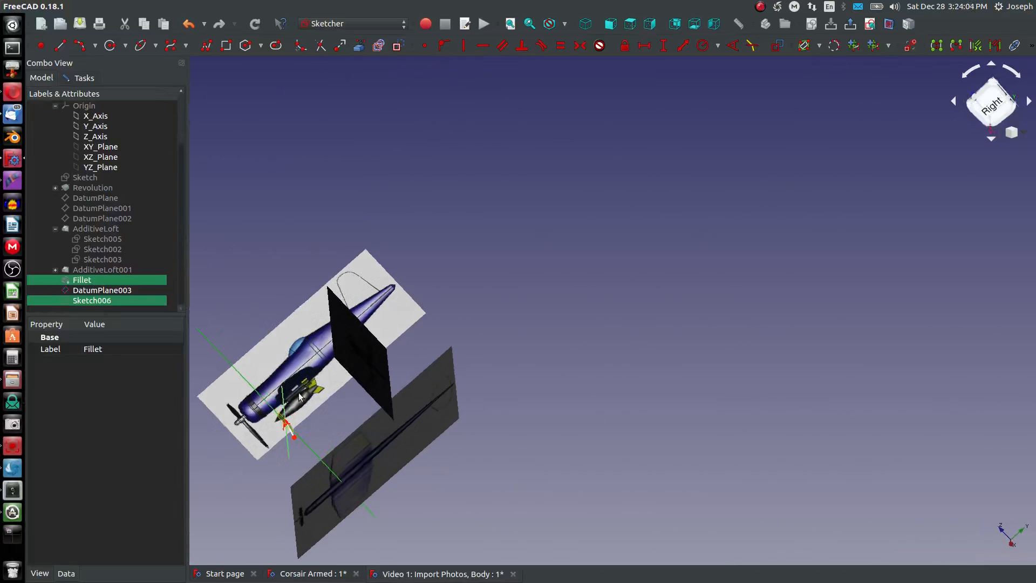
scroll(287, 429, "up", 8)
scroll(312, 387, "up", 7)
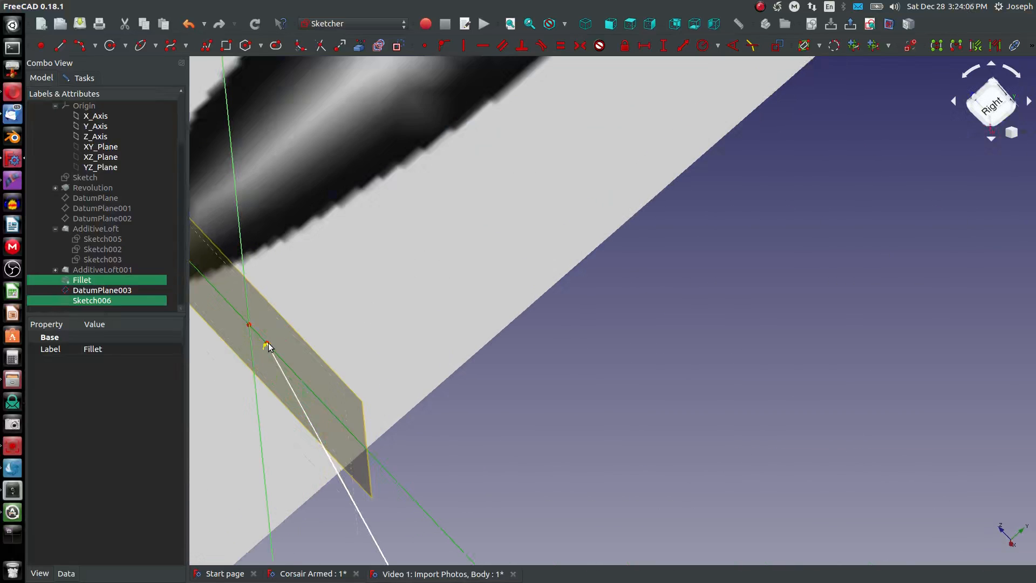
scroll(268, 346, "up", 5)
mouse_move(257, 349)
middle_mouse_down()
mouse_move(243, 355)
mouse_move(250, 347)
middle_mouse_up()
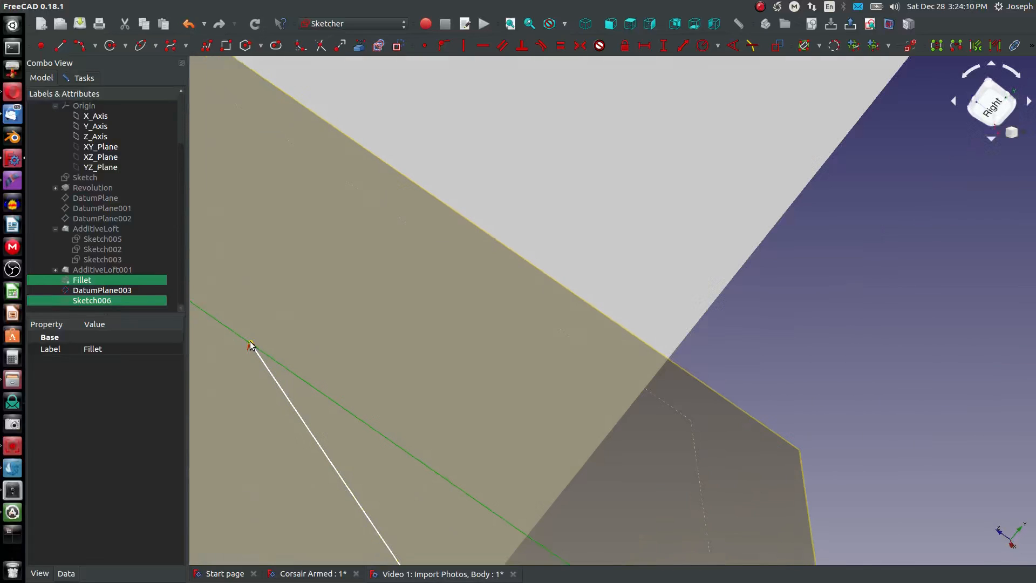
left_click_drag(250, 346, 259, 350)
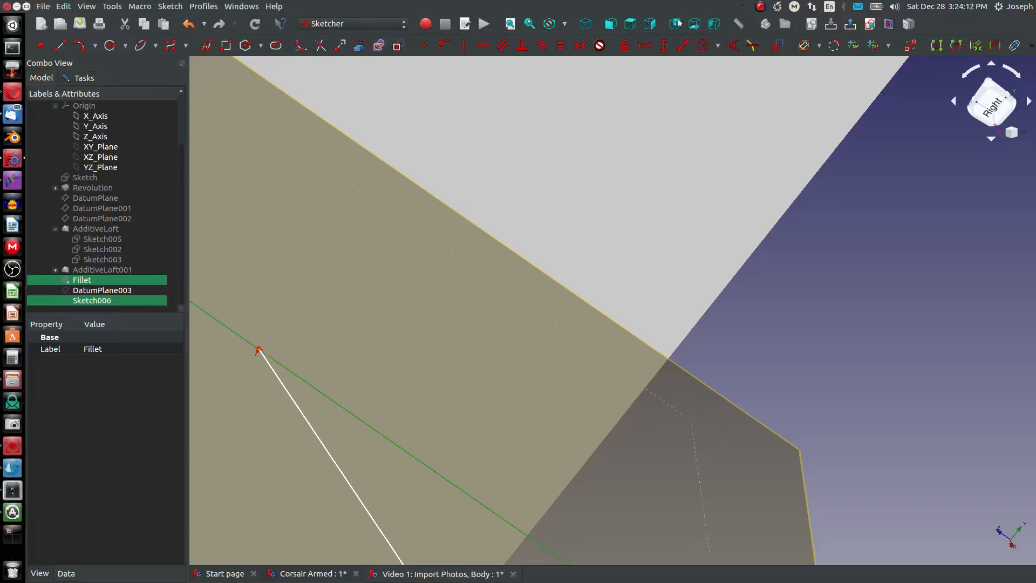
left_click(610, 23)
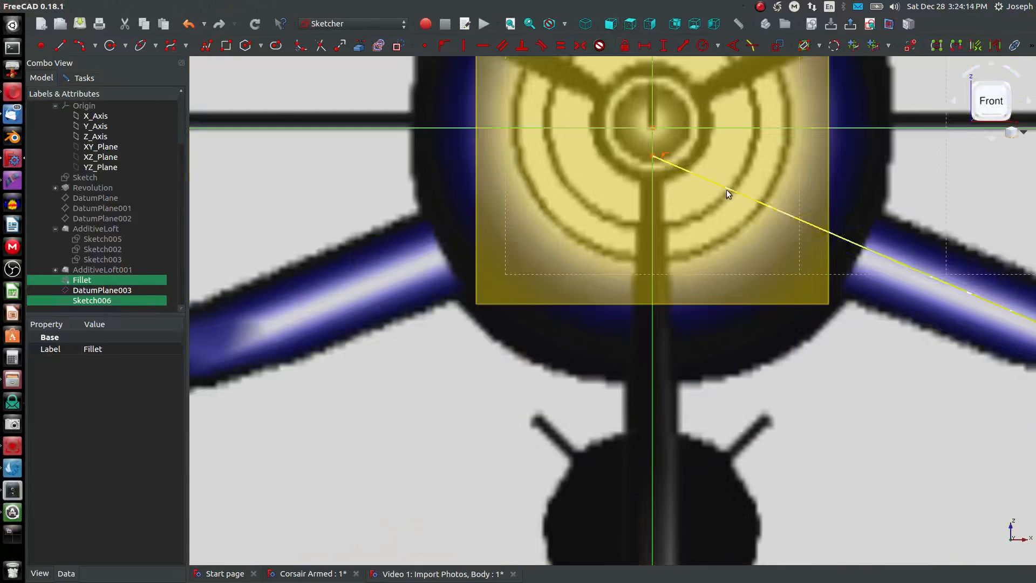
- Constrain the angle between the inner wing line and the horizontal sketch axis to 23°
scroll(727, 189, "down", 4)
scroll(912, 235, "up", 4)
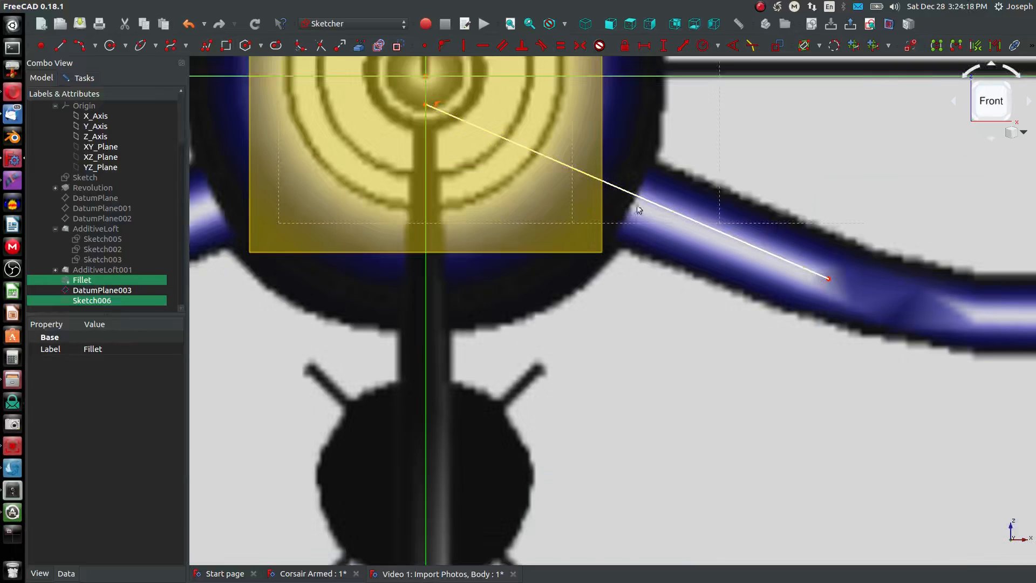
scroll(782, 246, "down", 4)
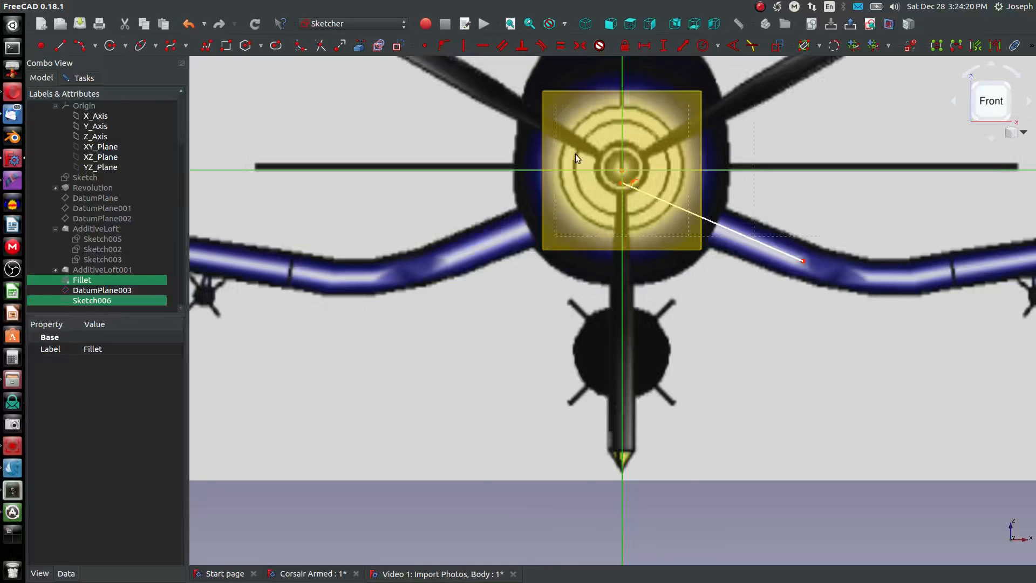
key("a")
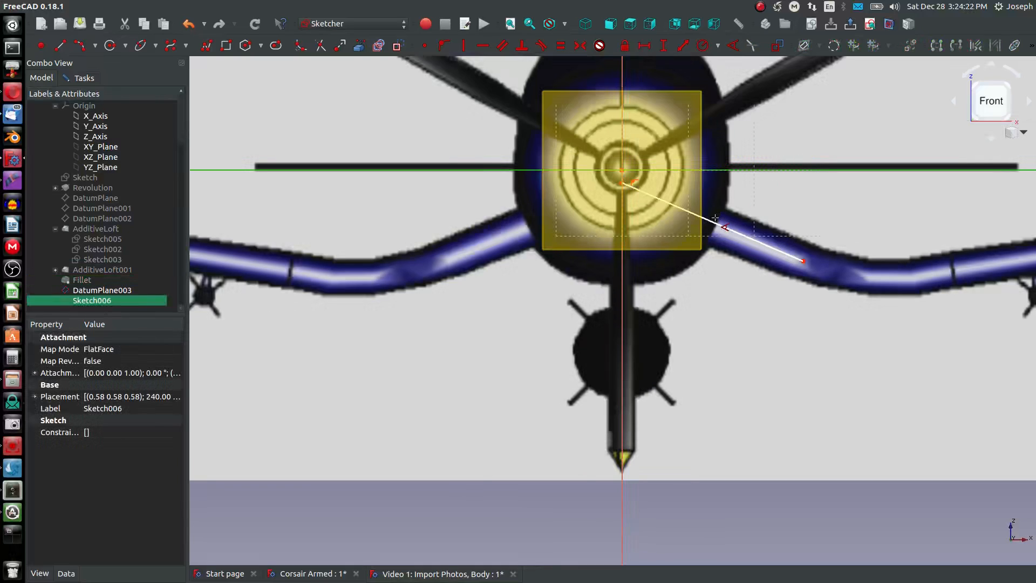
left_click(718, 221)
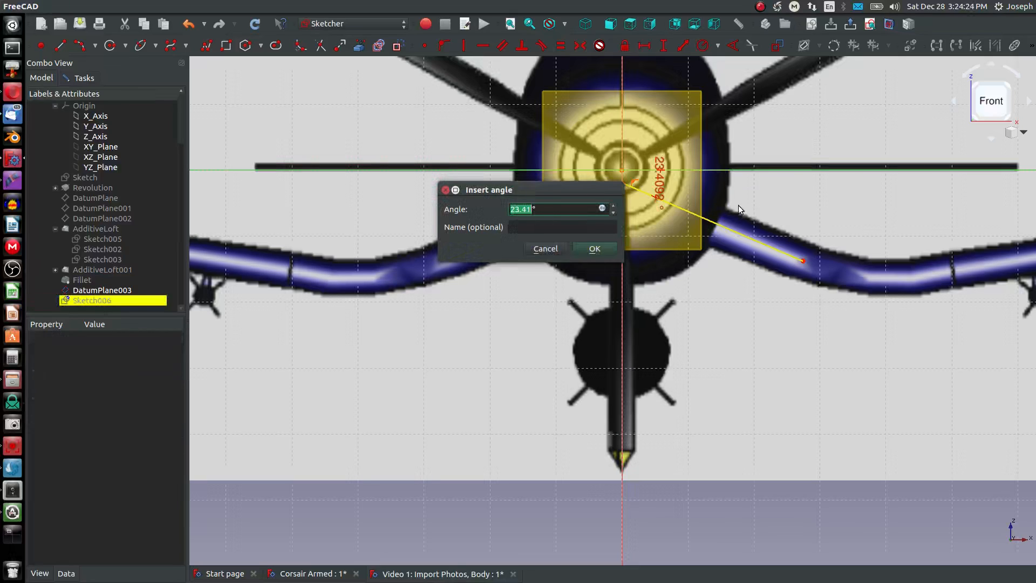
type("23")
key("Return")
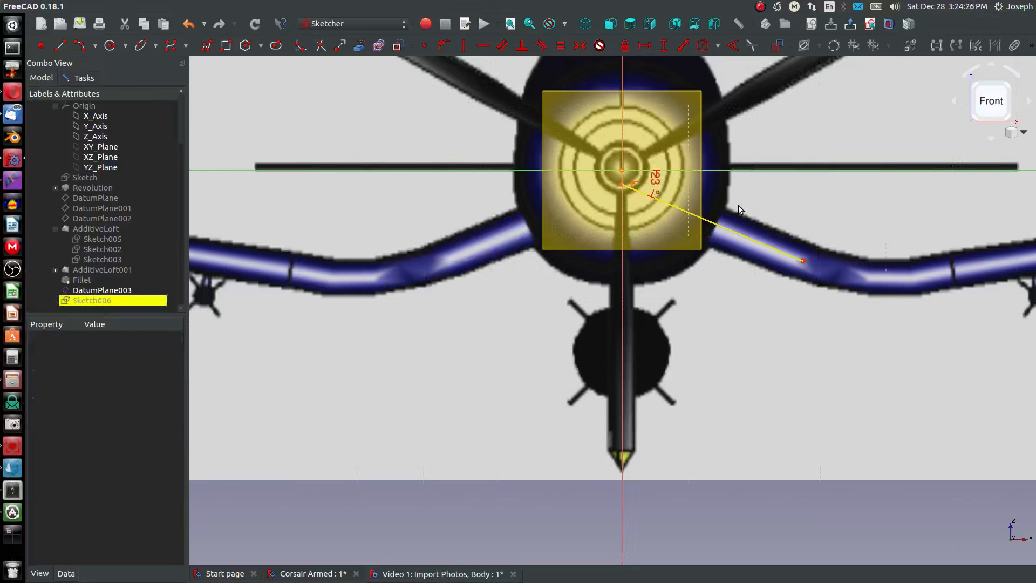
- Constrain the length of the inner wing line to 30 mm
scroll(766, 238, "down", 2)
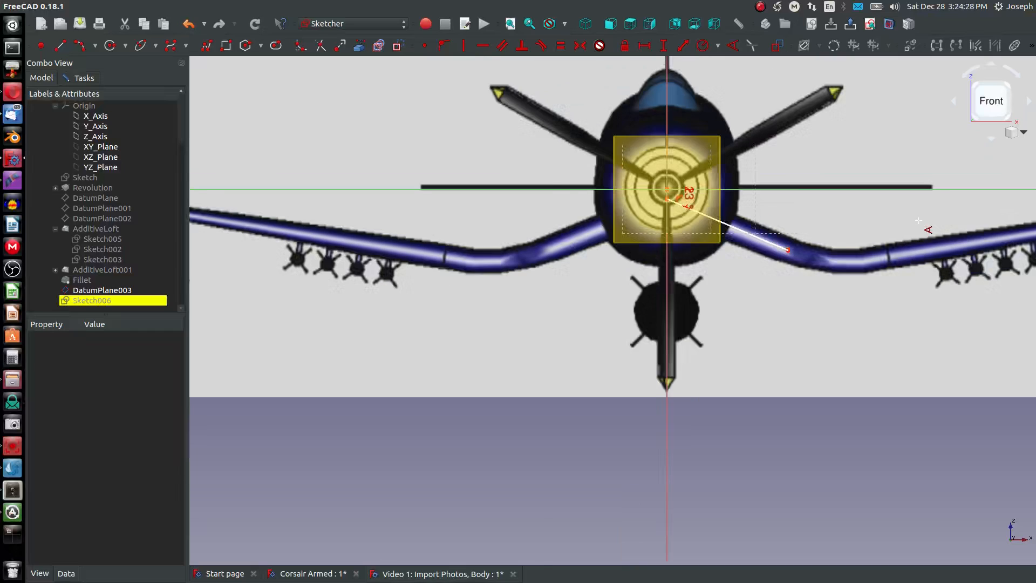
scroll(923, 230, "up", 2)
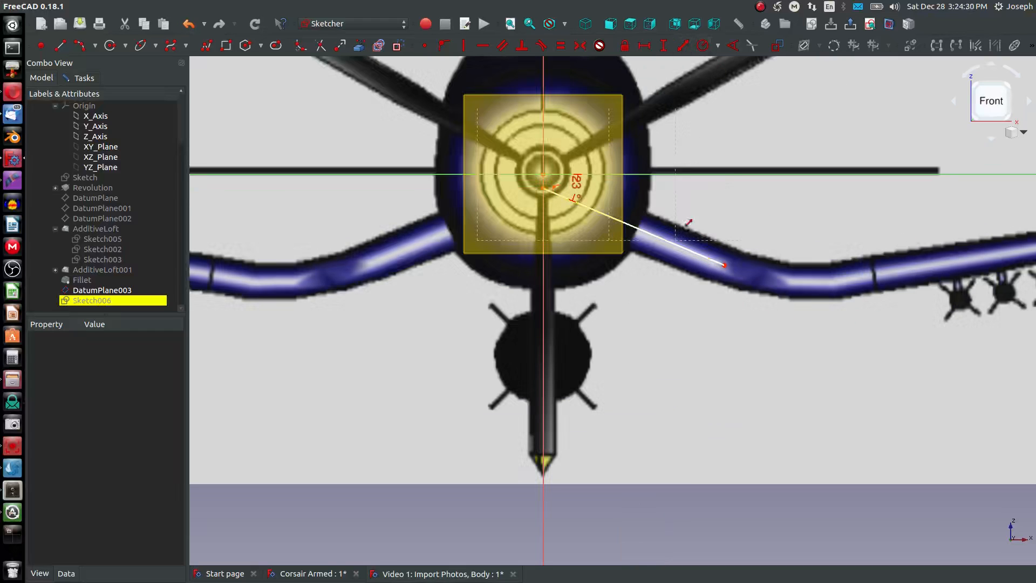
left_click(674, 243)
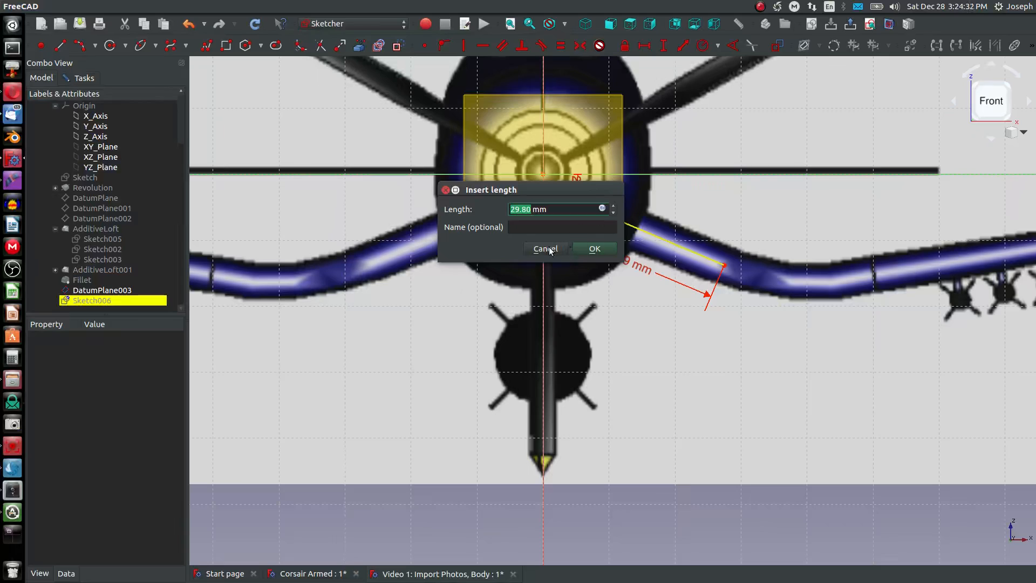
type("30")
key("Return")
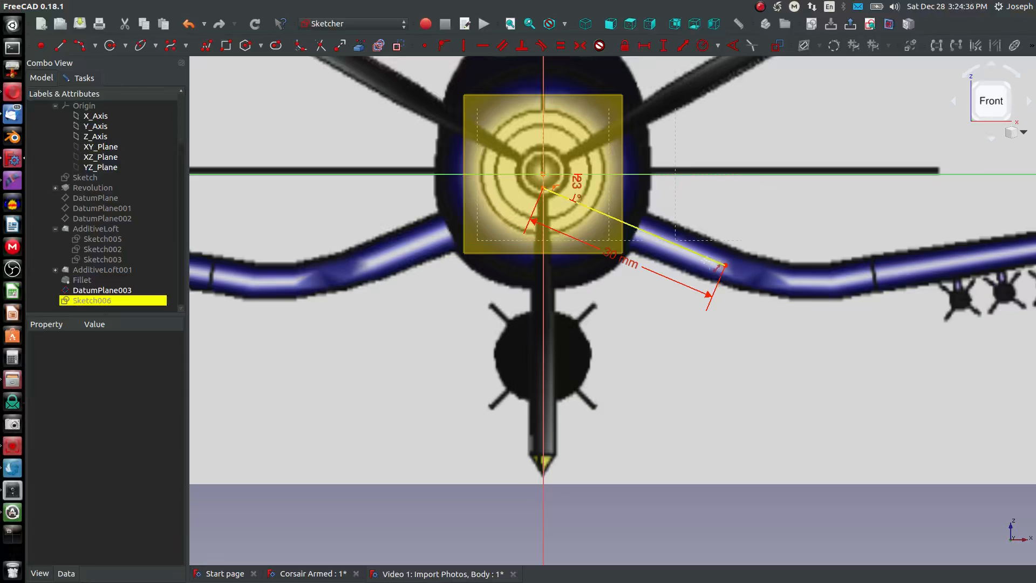
- Try shifting the wing line upward by its outer endpoint, and undo the move
left_click(725, 266)
left_click_drag(725, 267, 725, 237)
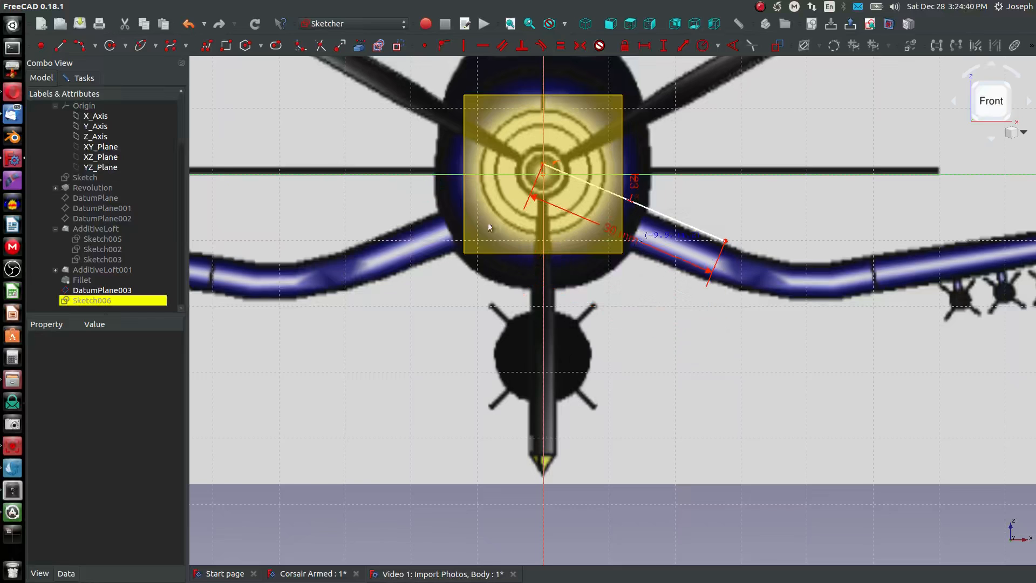
key("ctrl+z")
middle_click_drag(725, 236, 514, 365)
scroll(514, 365, "down", 10)
scroll(465, 400, "up", 10)
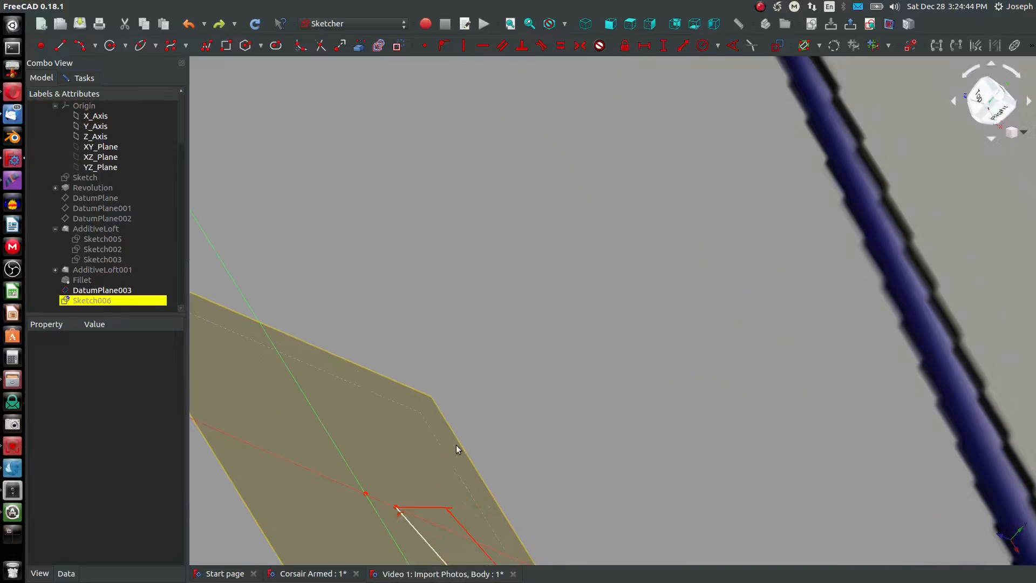
key("shift+v")
left_click(397, 507)
scroll(384, 502, "down", 2)
left_click(372, 496)
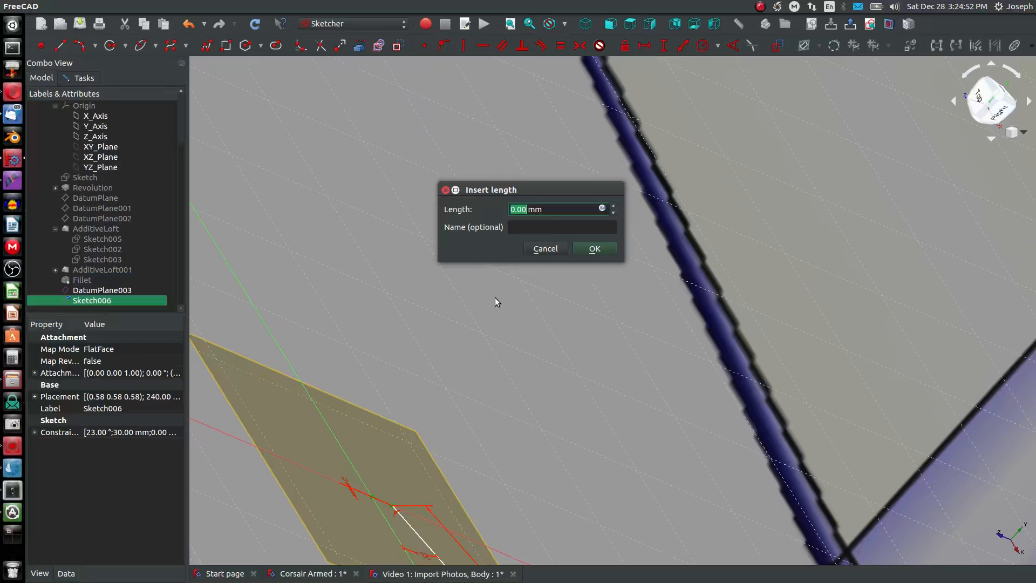
left_click(546, 248)
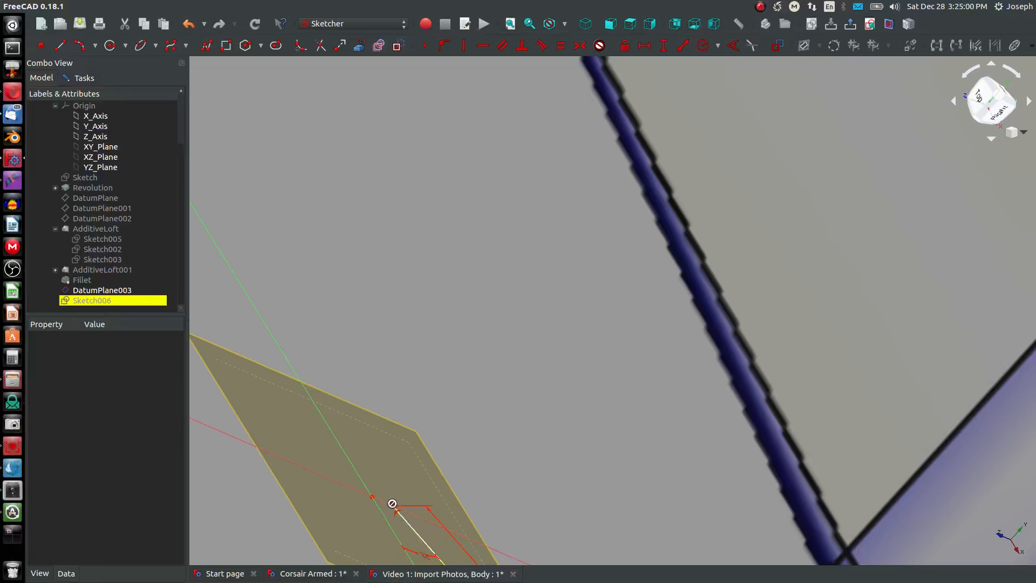
- Dimension the distance between the line's inner endpoint and the origin at its current value, and return to the front view
scroll(396, 508, "up", 5)
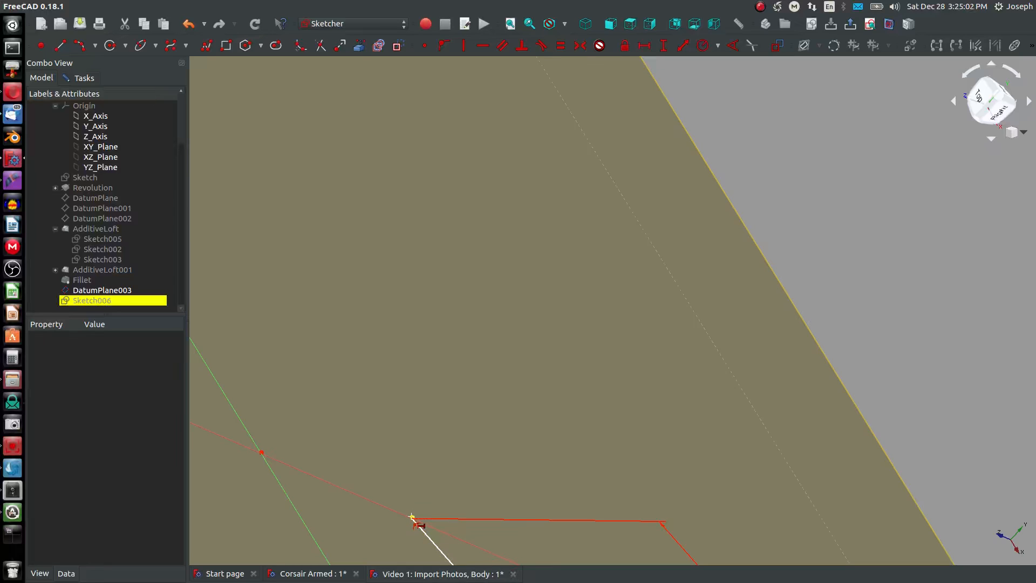
left_click(413, 519)
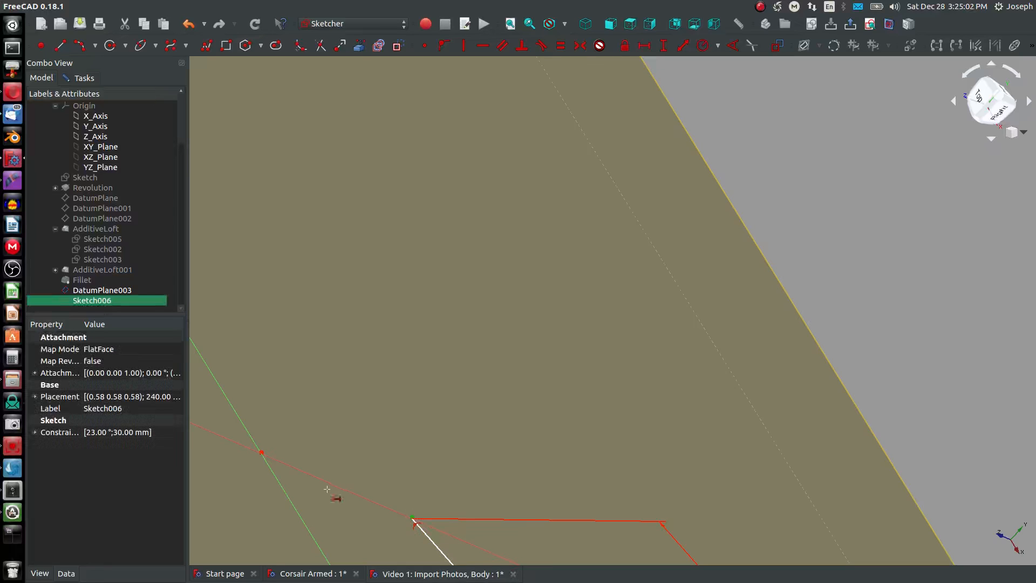
left_click(261, 452)
left_click(593, 246)
left_click(611, 28)
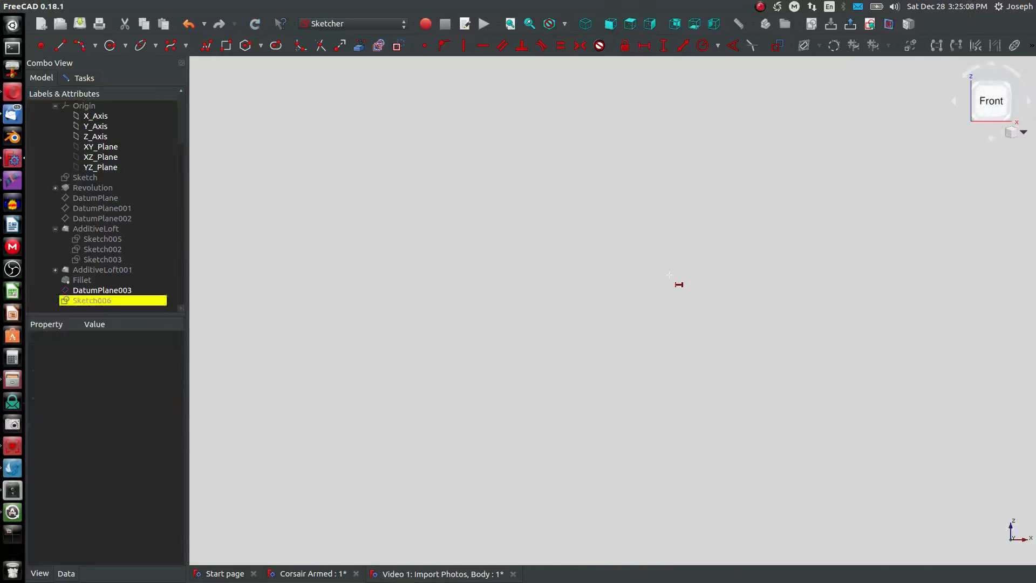
- Sketch an arc from the wing line's outer endpoint, curving outward through the wing bend
scroll(653, 372, "up", 5)
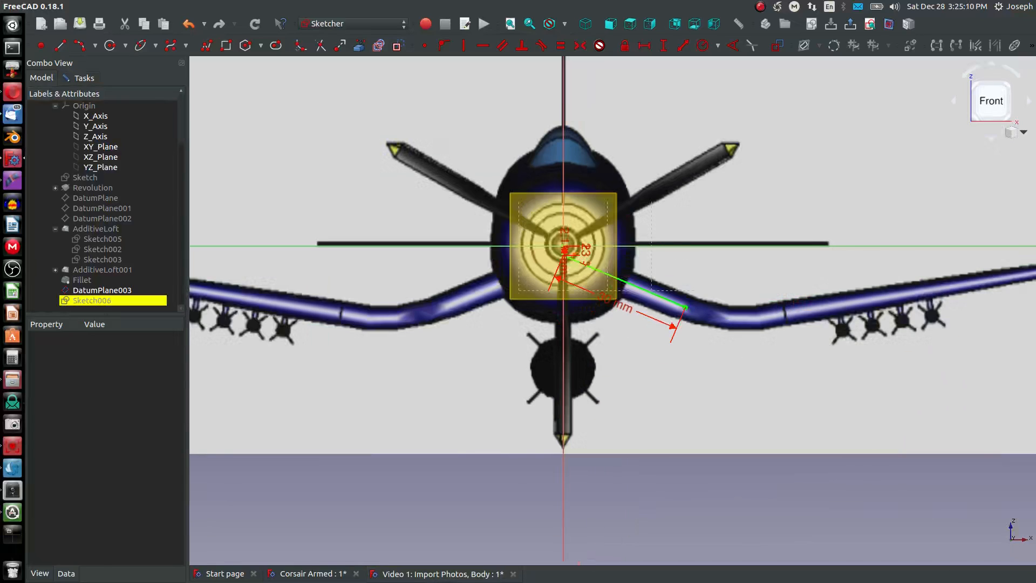
middle_click_drag(659, 306, 501, 307)
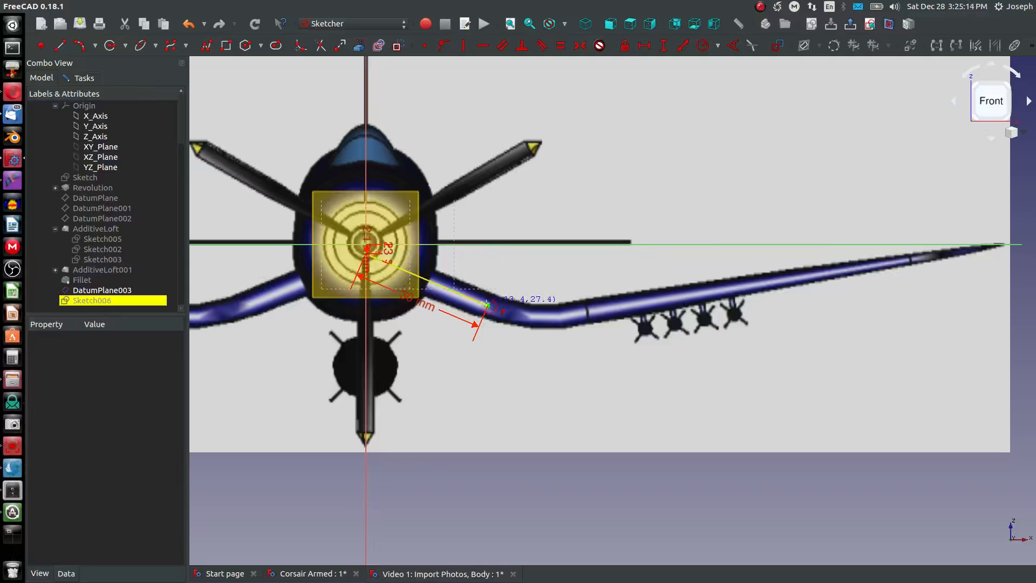
scroll(486, 305, "up", 10)
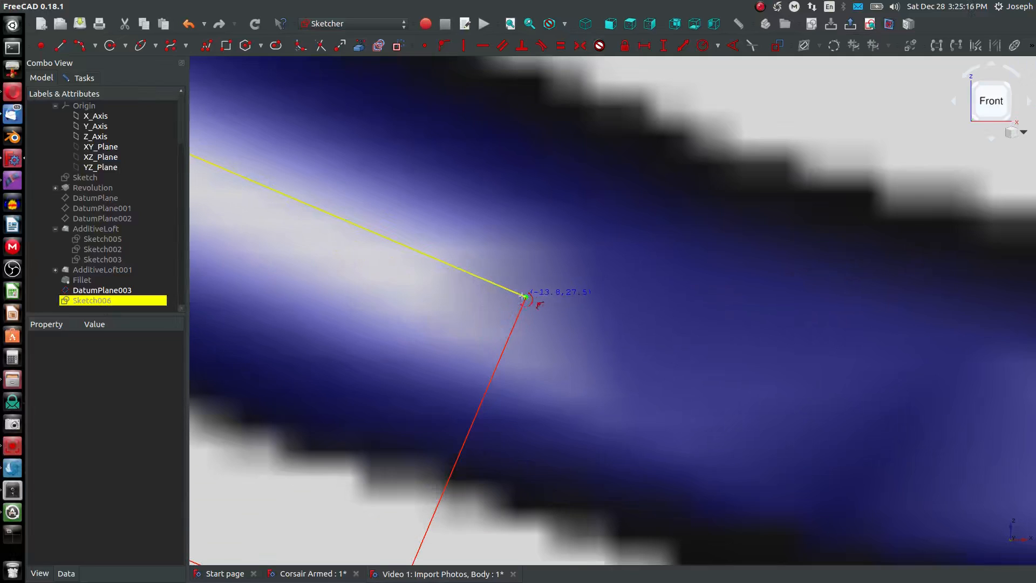
scroll(531, 288, "up", 5)
scroll(567, 270, "down", 20)
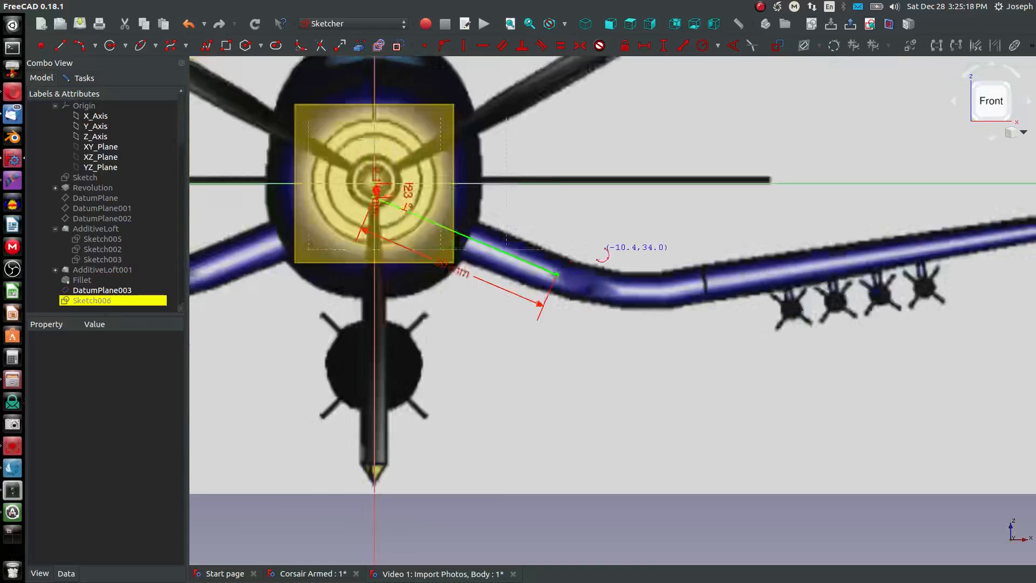
middle_click_drag(598, 254, 429, 341)
middle_click_drag(548, 202, 516, 365)
scroll(516, 364, "down", 4)
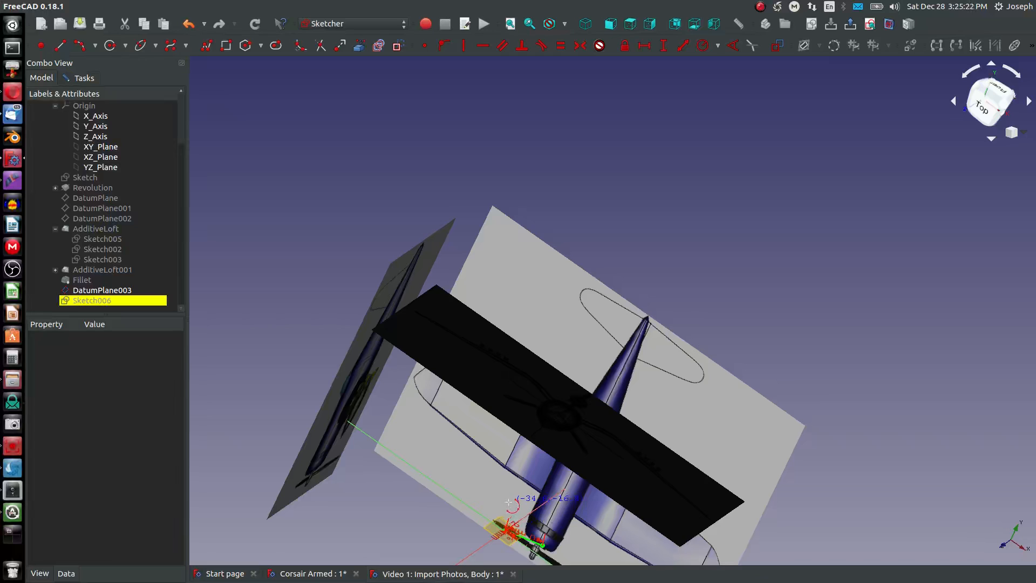
scroll(511, 507, "up", 5)
scroll(511, 448, "down", 5)
scroll(545, 272, "up", 6)
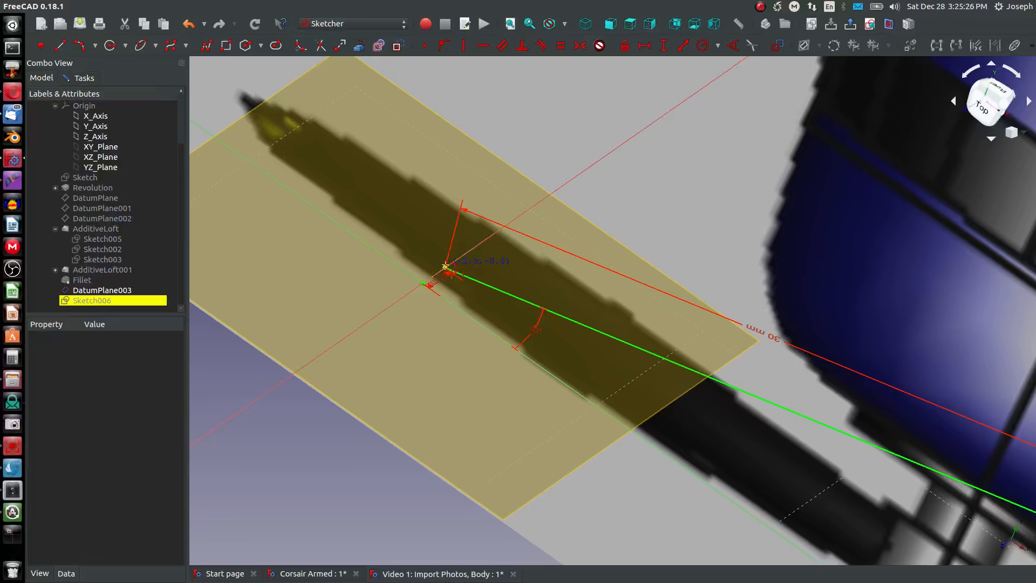
left_click(446, 266)
middle_click_drag(702, 351, 378, 216)
scroll(378, 216, "down", 2)
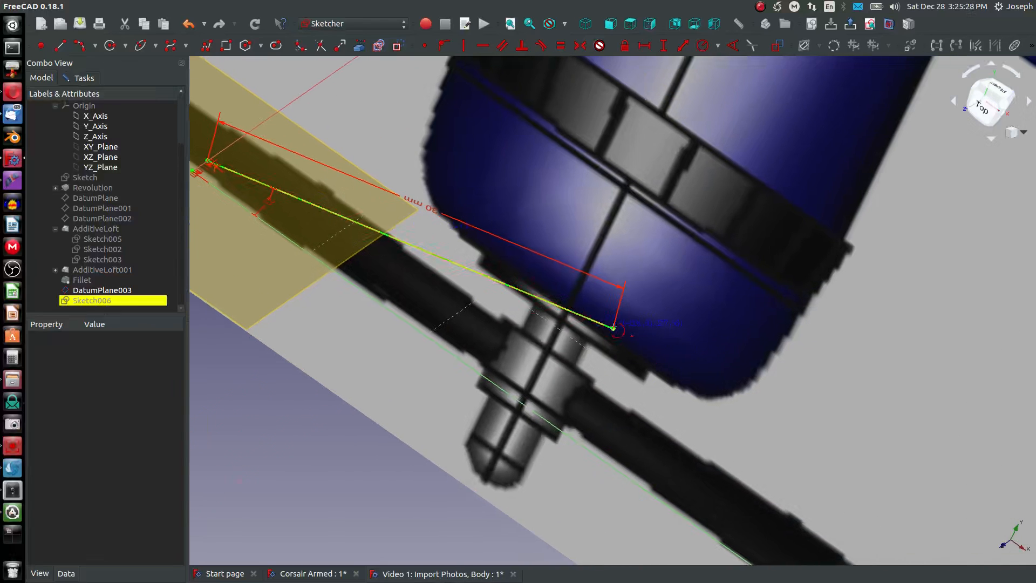
left_click(613, 328)
left_click(686, 360)
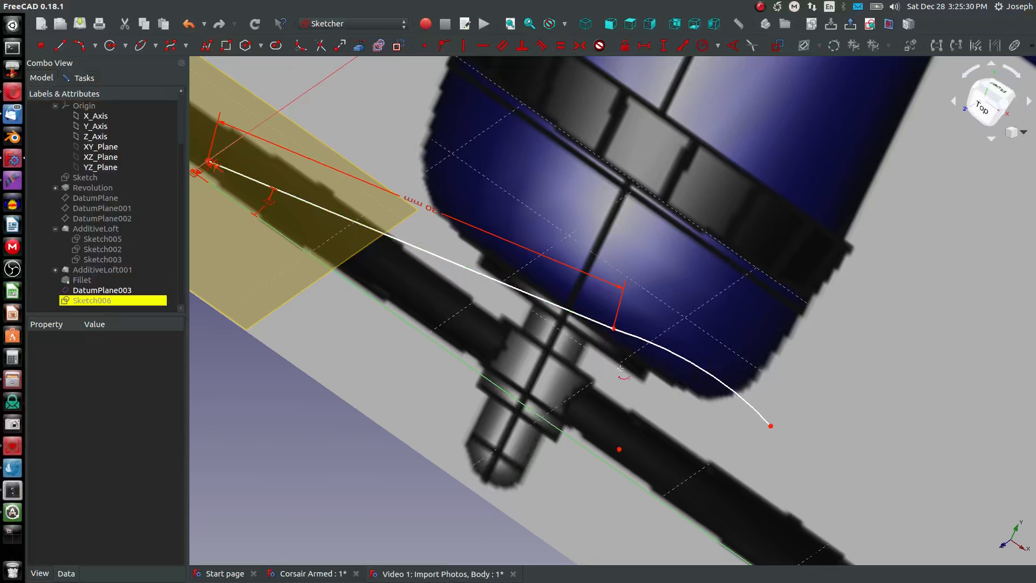
- Make the bend arc tangent to the inner wing line, working from the front view
left_click(607, 25)
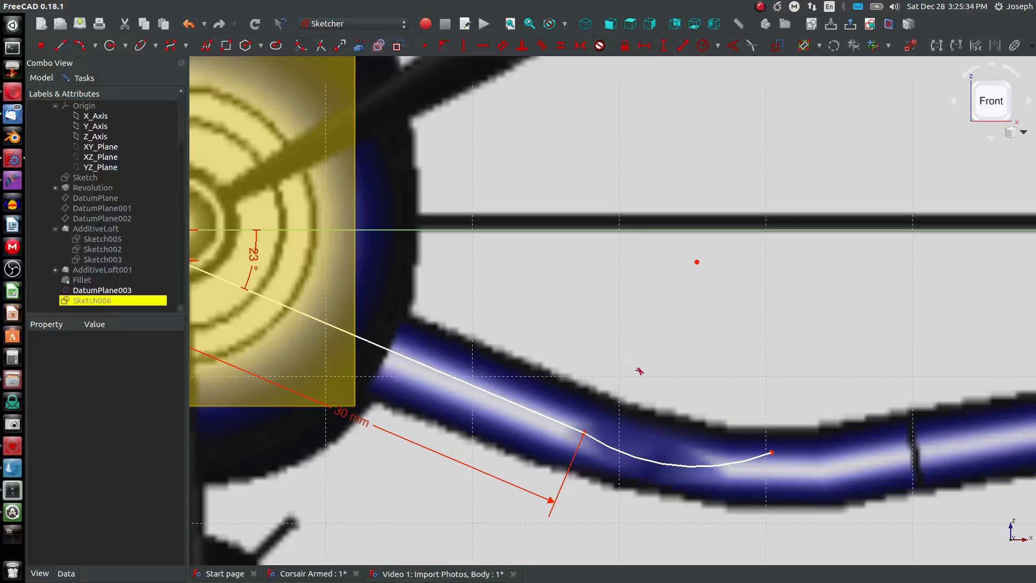
left_click(608, 445)
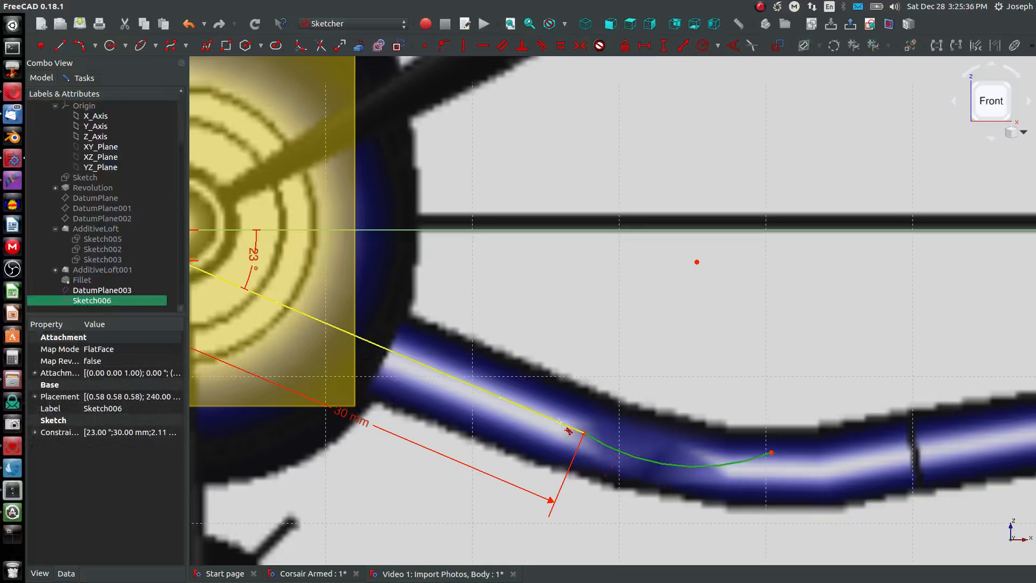
left_click(559, 421)
key("Escape")
- Move the Front View reference image along the fuselage toward the nose, past the wing sketch
scroll(773, 409, "down", 6)
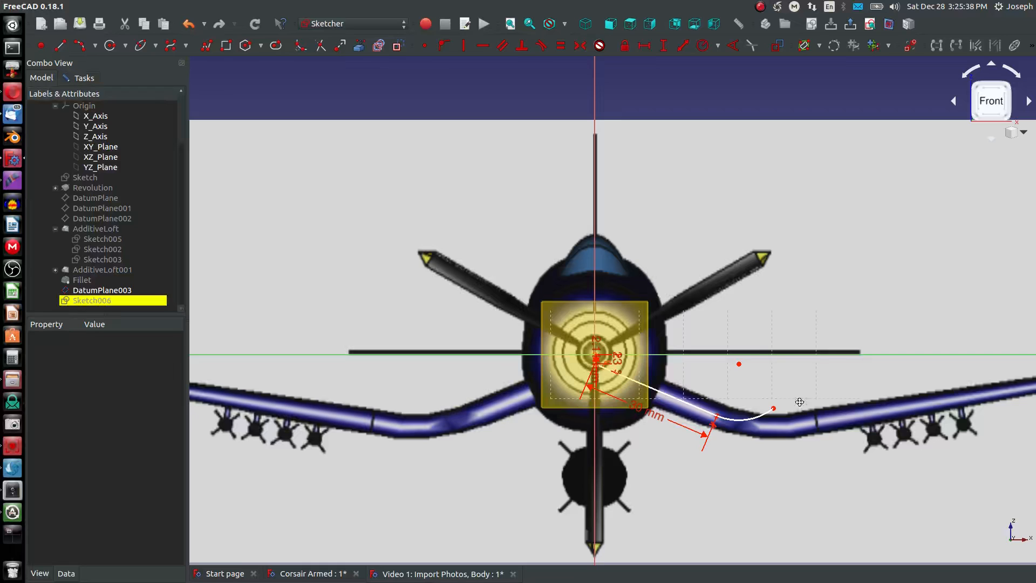
middle_click_drag(800, 402, 649, 394)
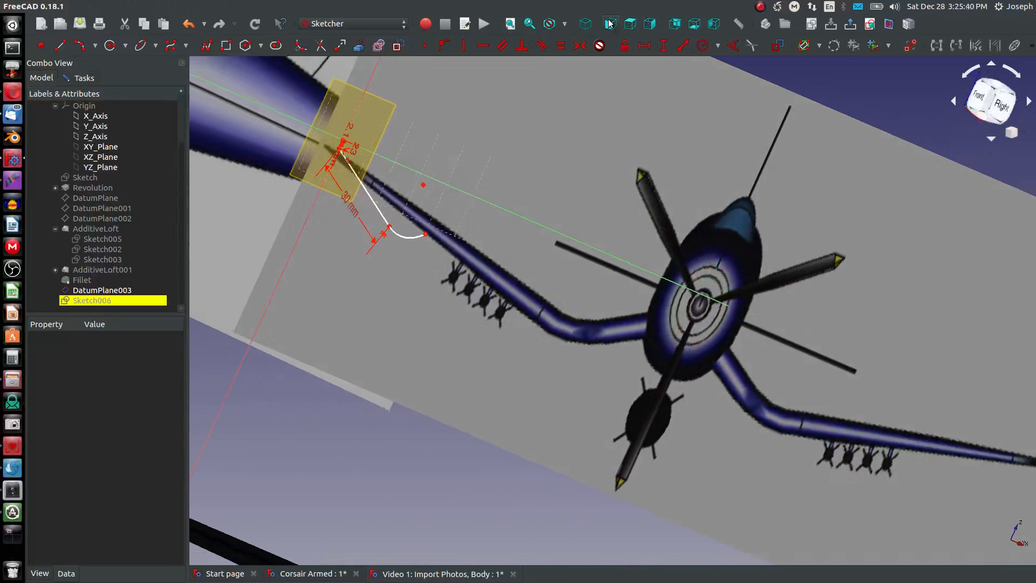
scroll(116, 143, "up", 2)
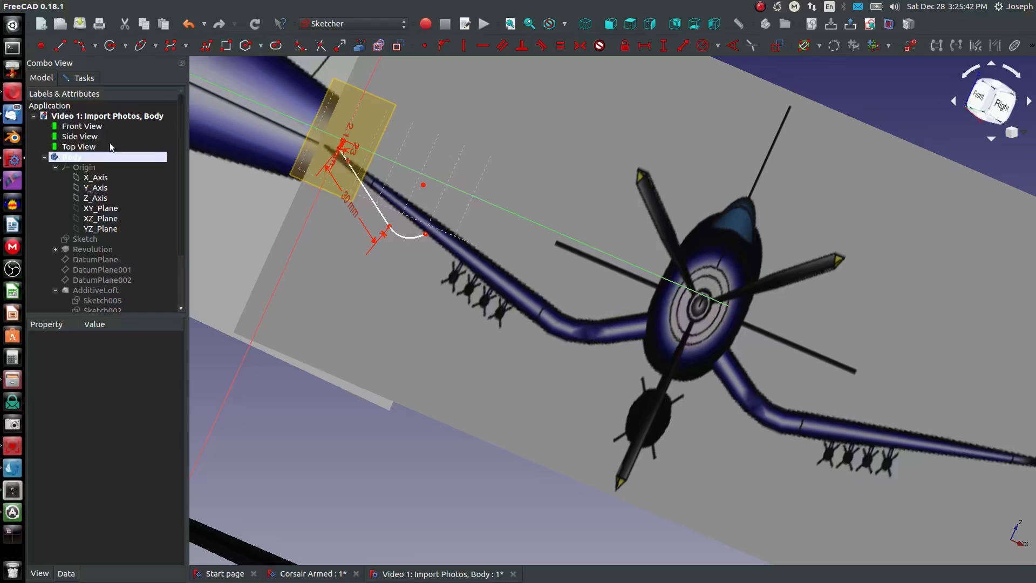
left_click(84, 127)
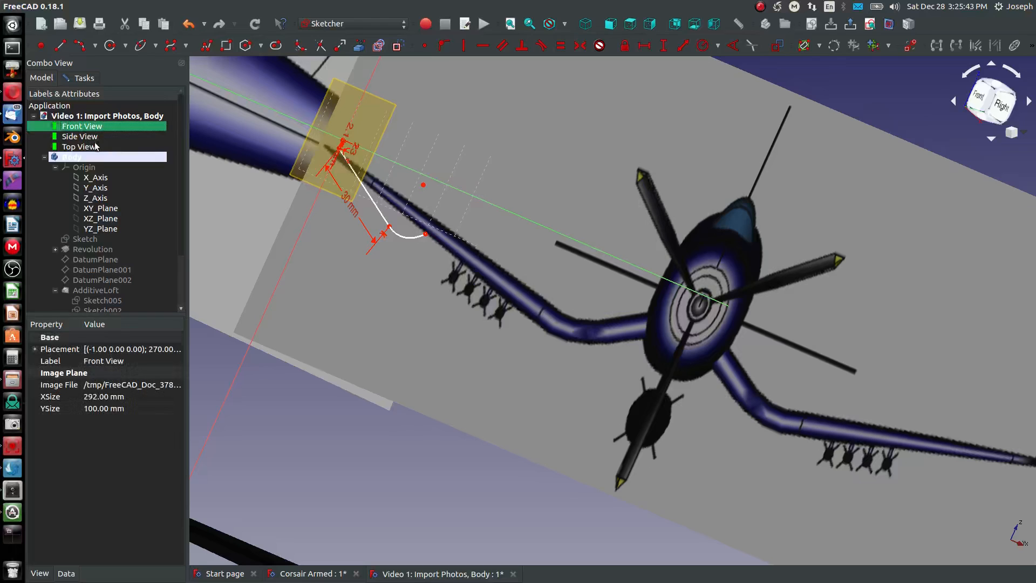
double_click(65, 132)
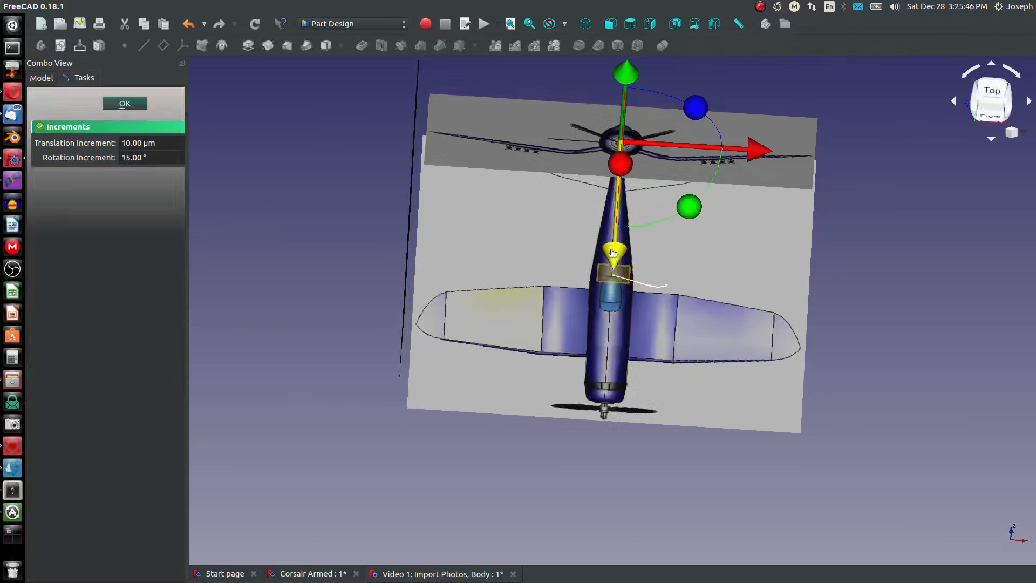
left_click_drag(613, 253, 602, 447)
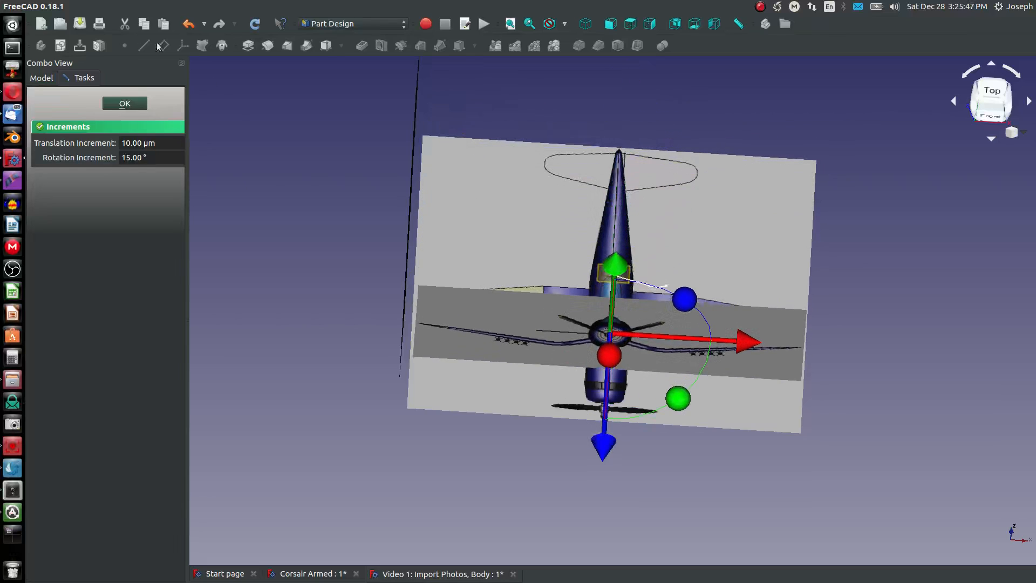
left_click(140, 109)
- Look at the wing sketch from the rear against the moved reference image, and select the sketch
left_click(674, 24)
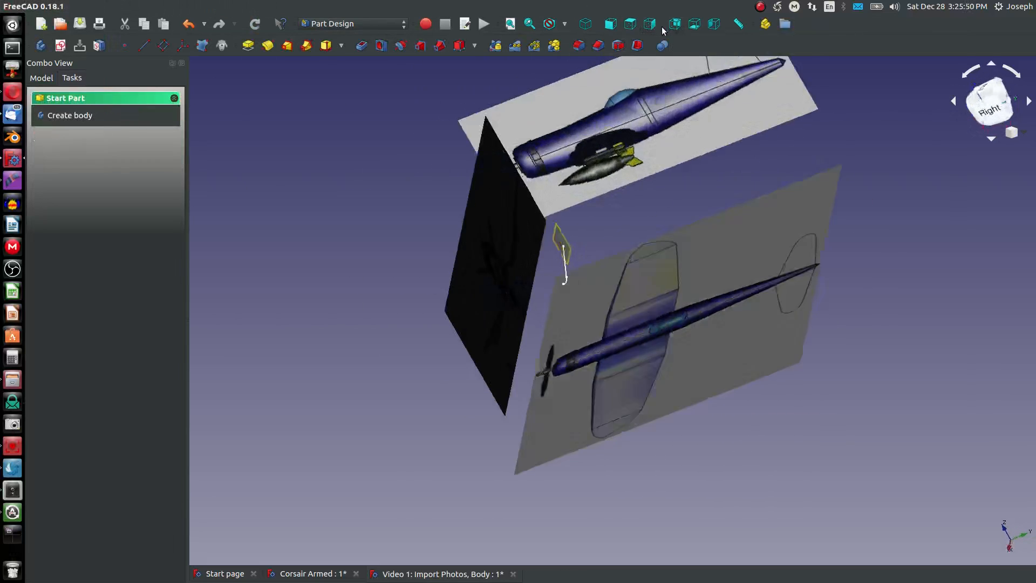
scroll(591, 187, "up", 5)
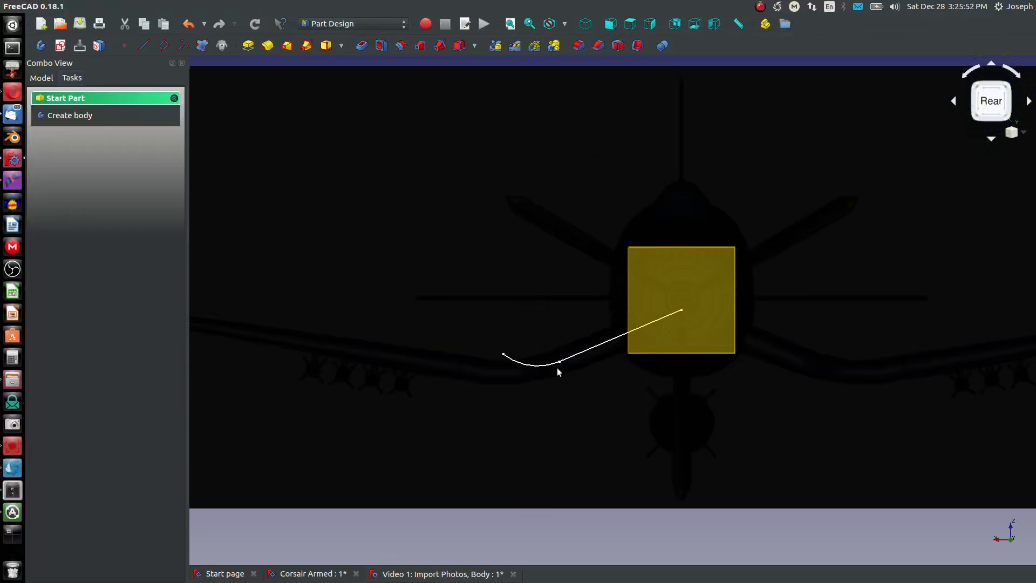
scroll(557, 370, "up", 4)
left_click(473, 335)
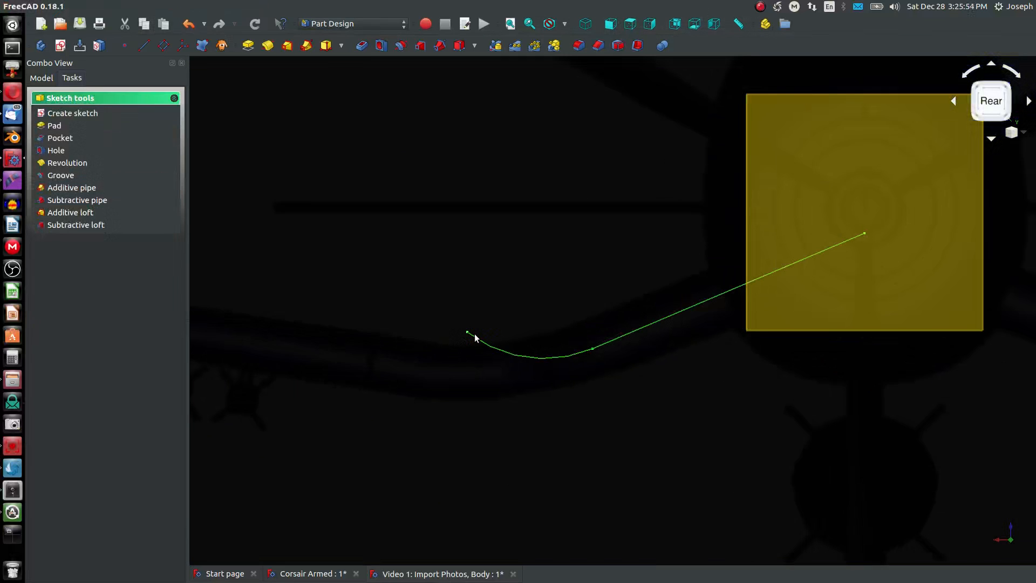
- Reopen the wing path sketch, reshape the bend arc to follow the wing, and lock its outer endpoint about 50.6 mm out and 14.9 mm below the origin
left_click(34, 80)
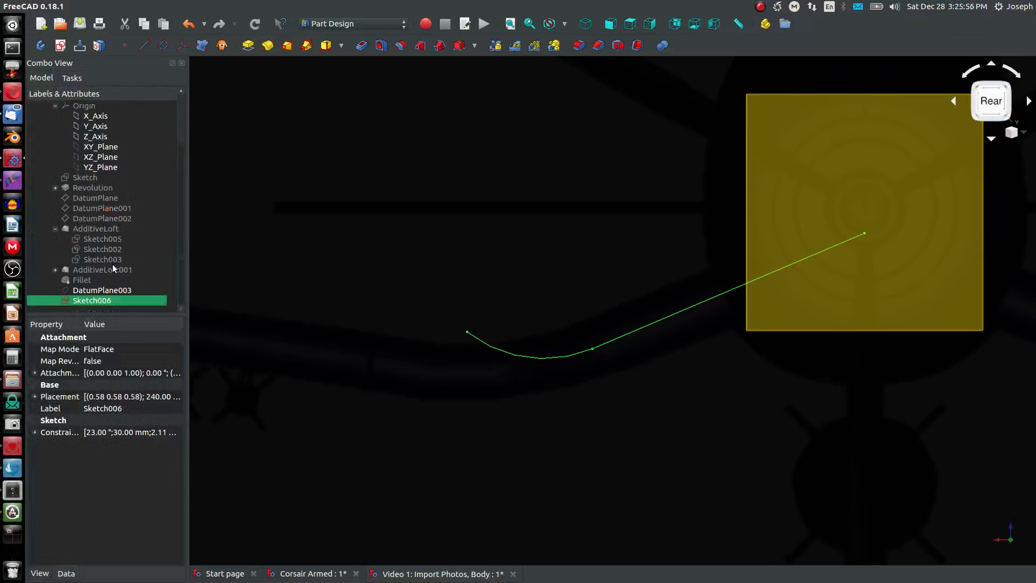
double_click(93, 300)
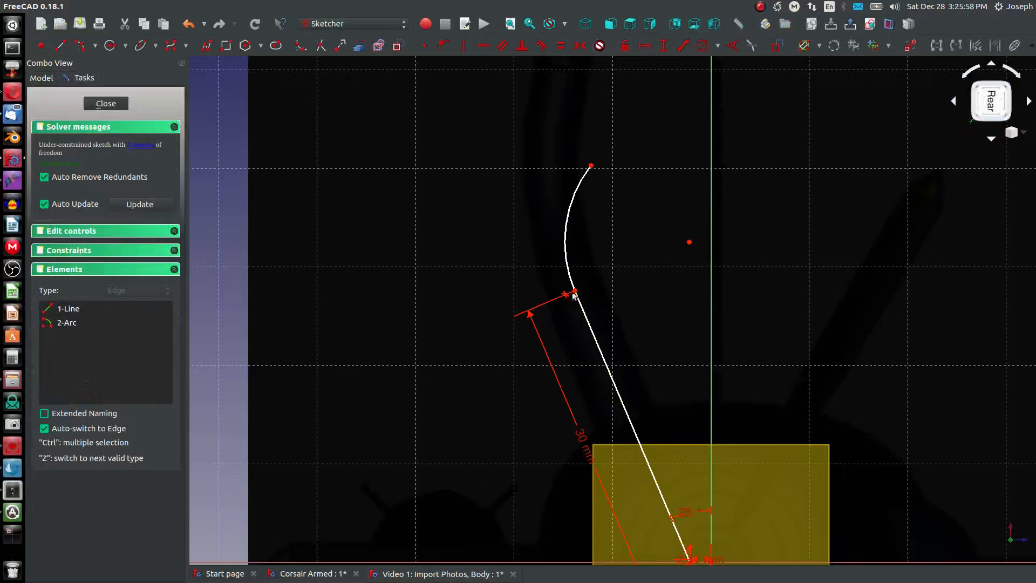
scroll(579, 270, "down", 3)
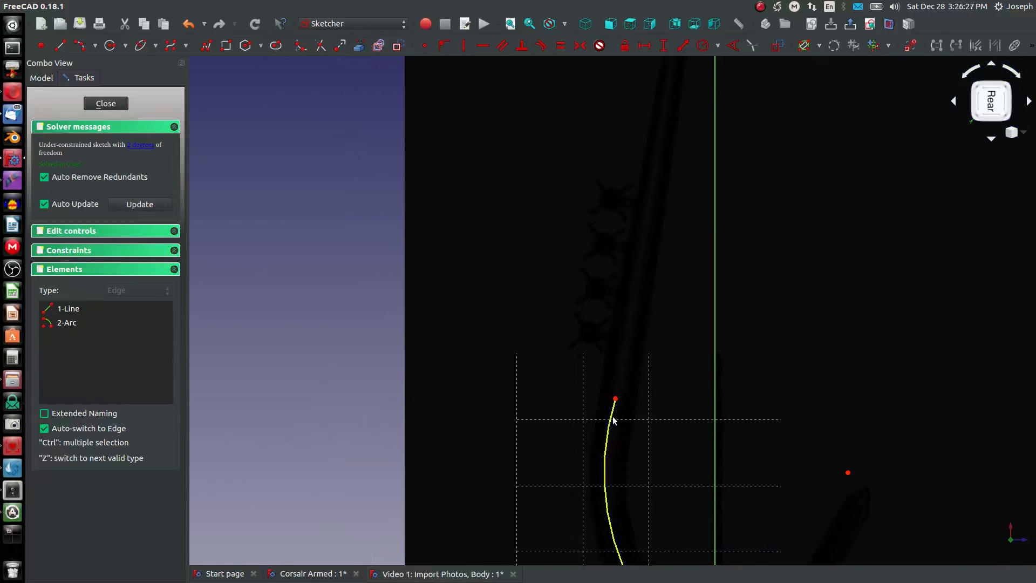
scroll(611, 465, "up", 5)
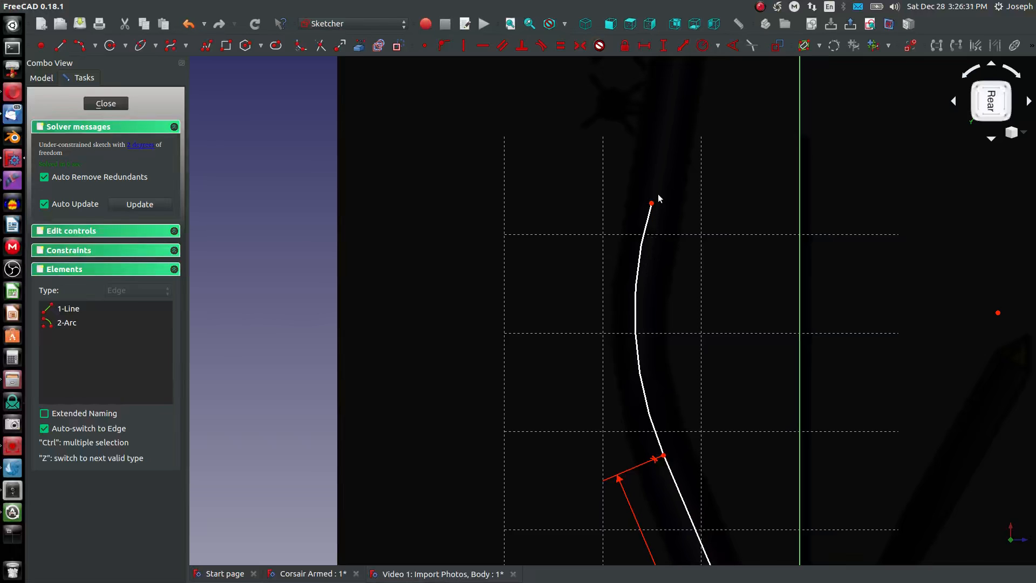
left_click_drag(652, 203, 653, 229)
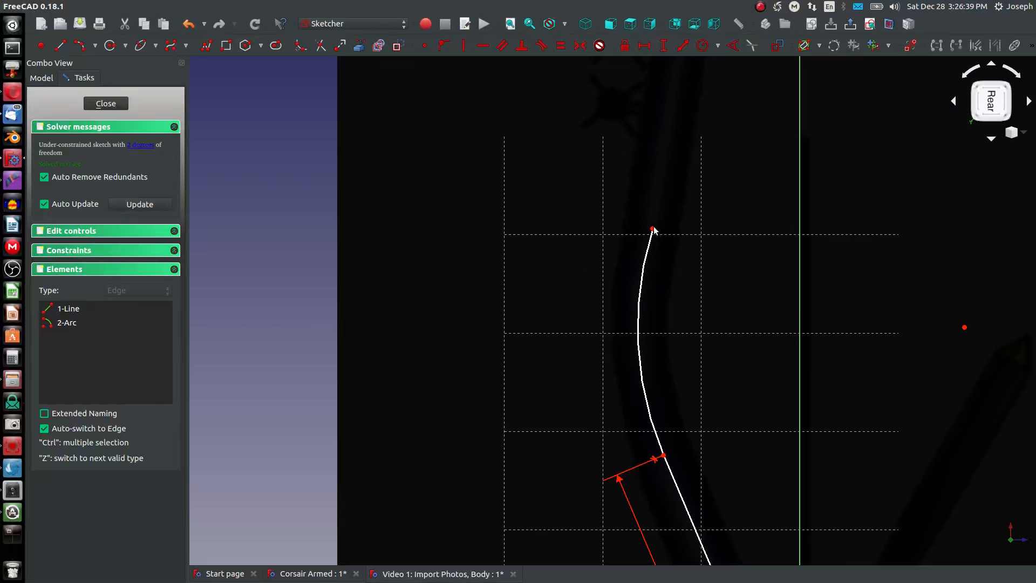
left_click(653, 228)
left_click(624, 46)
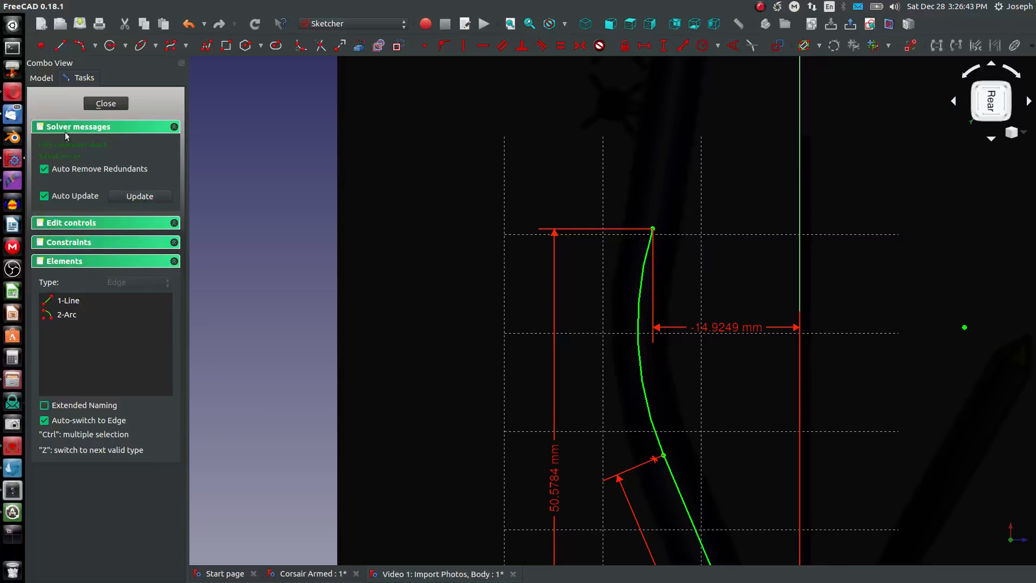
- Draw a line from the bend arc's outer endpoint to the wing tip at the edge of the front reference image
left_click(60, 45)
scroll(599, 341, "down", 5)
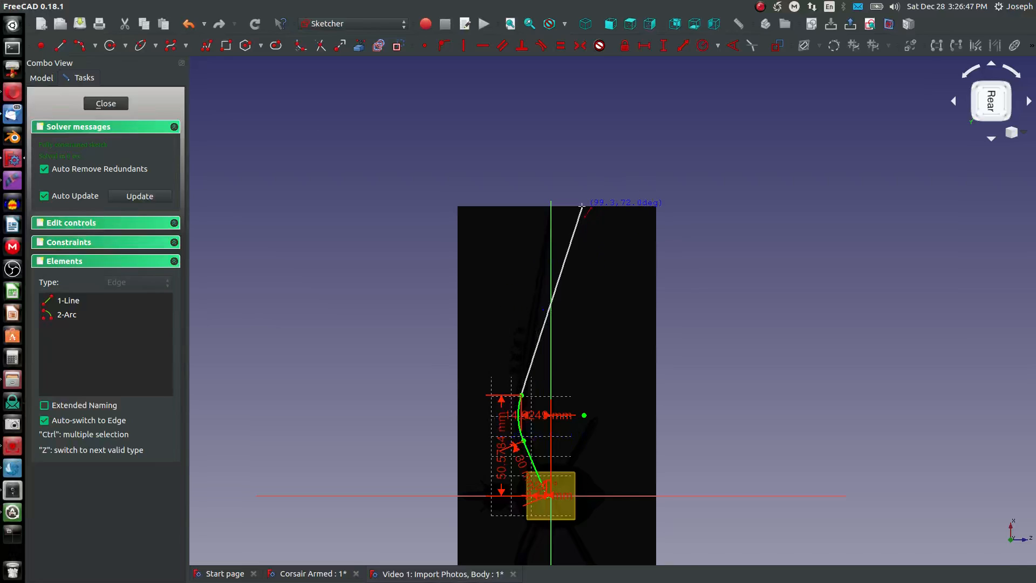
scroll(545, 218, "up", 5)
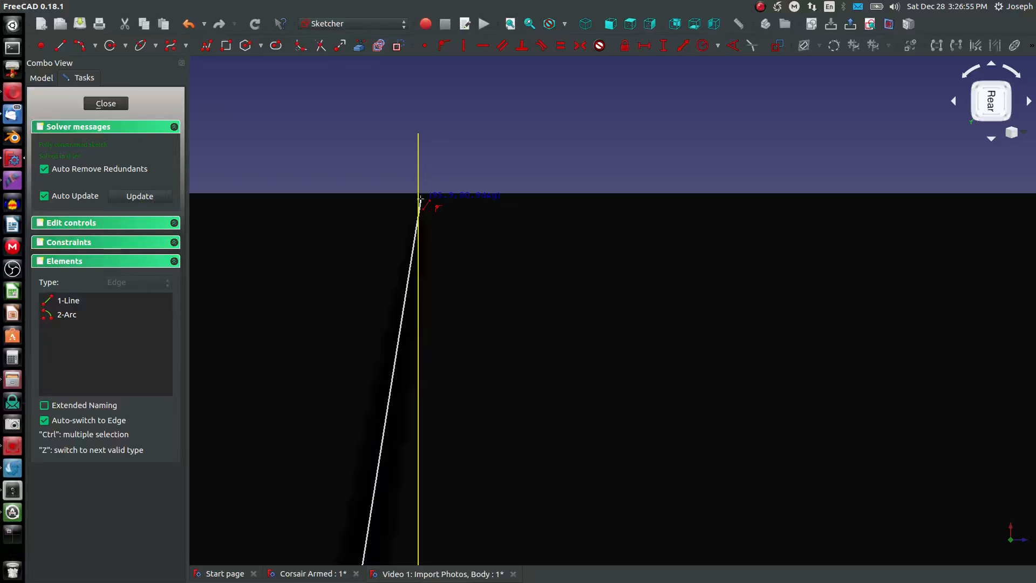
left_click(421, 200)
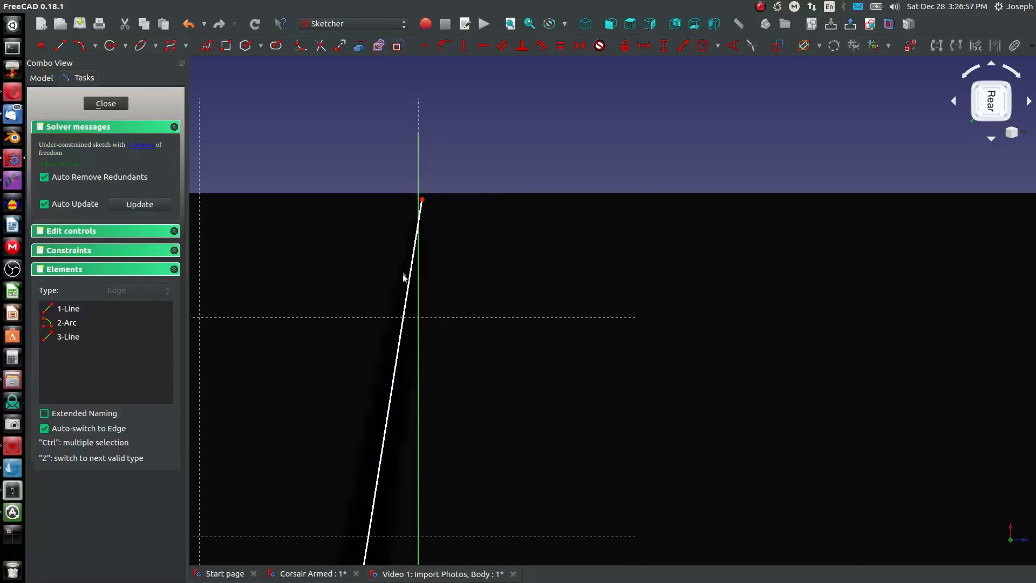
- Lock the wing tip endpoint about 145 mm out from the origin and close the wing path sketch
left_click(422, 201)
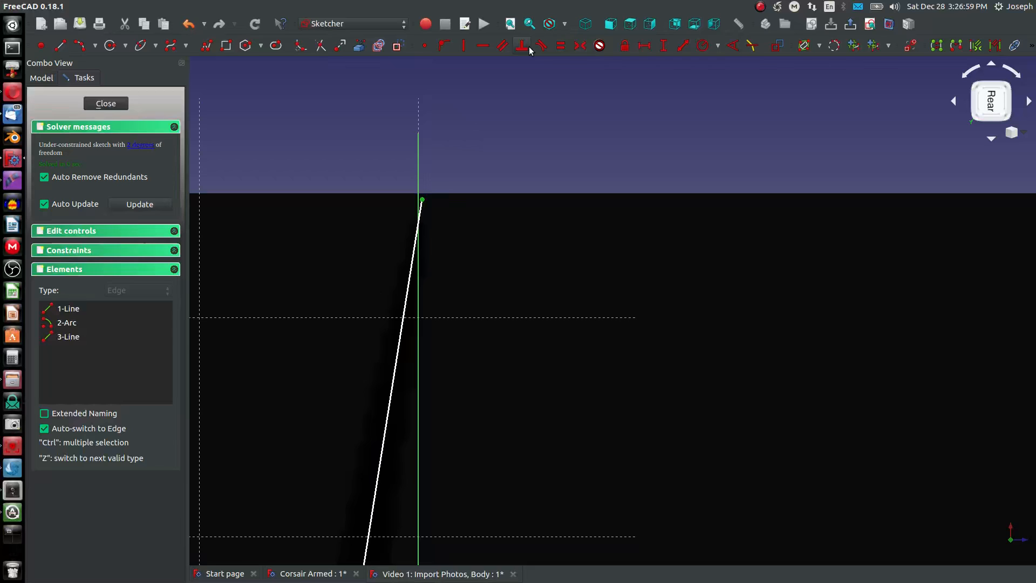
left_click(624, 46)
scroll(507, 137, "down", 8)
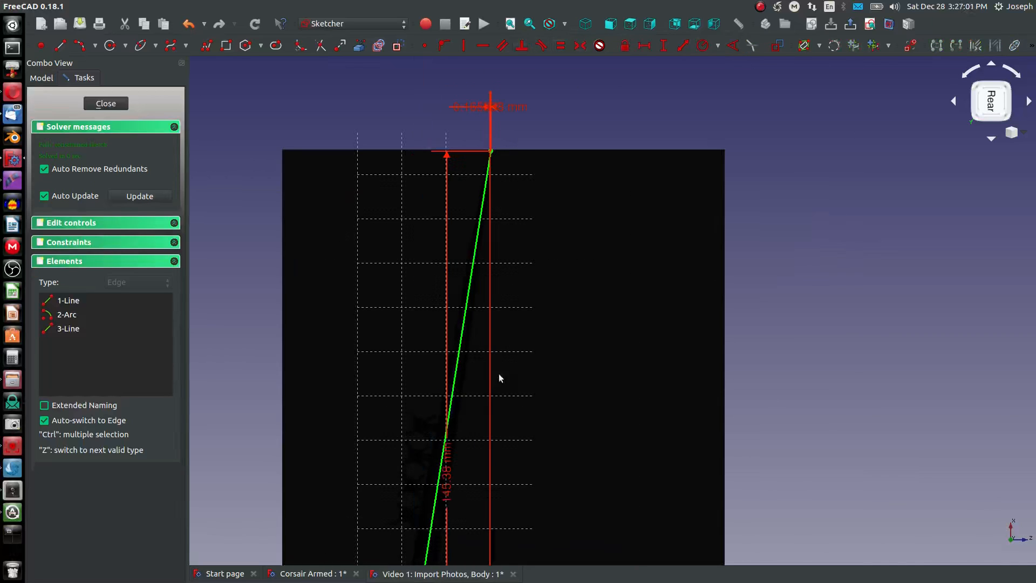
scroll(445, 481, "down", 8)
scroll(431, 512, "up", 12)
key("Escape")
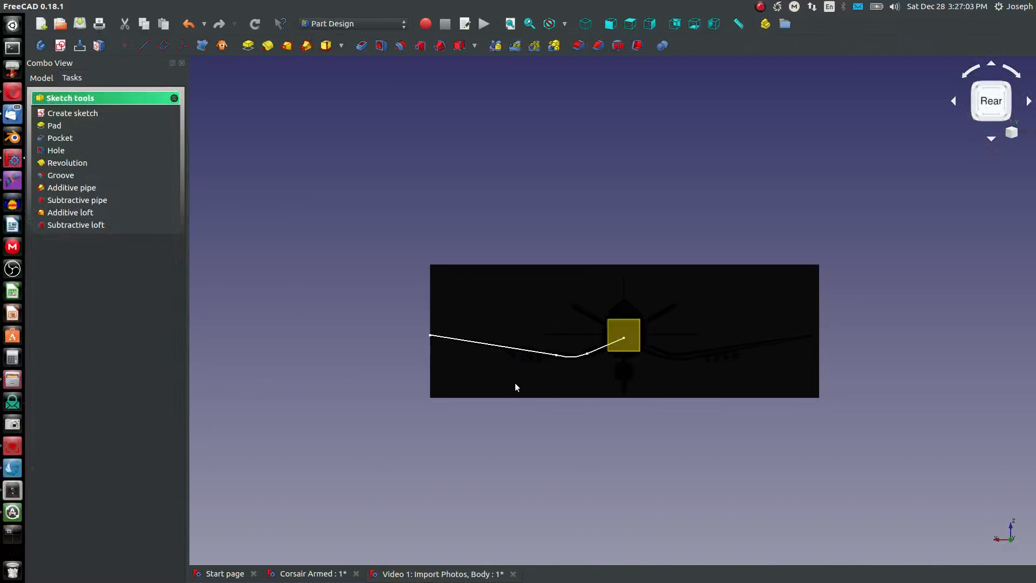
- Move the Front View reference image back along the fuselage so that it sits behind the wing path sketch
scroll(552, 362, "up", 6)
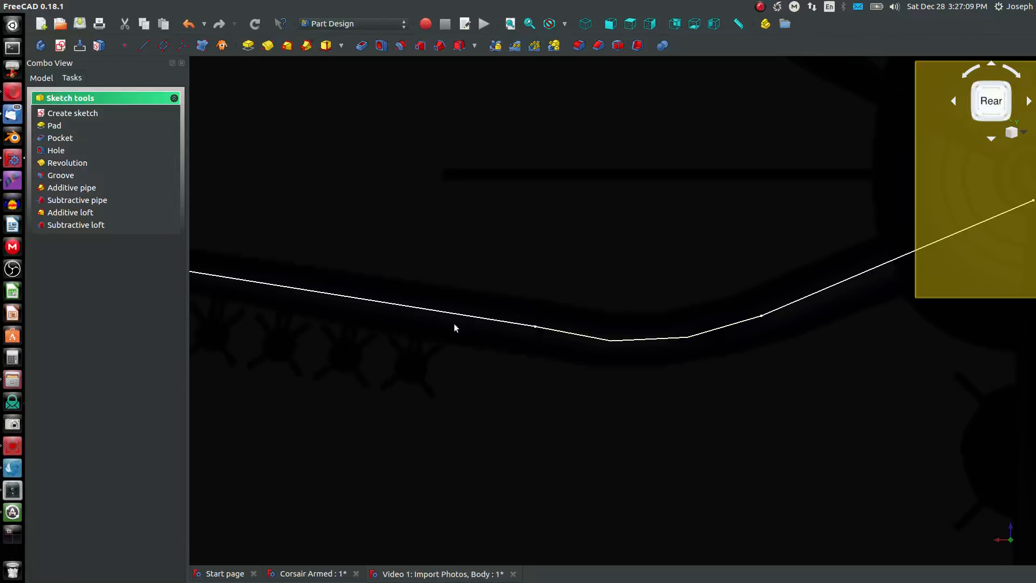
scroll(454, 325, "down", 5)
left_click(610, 23)
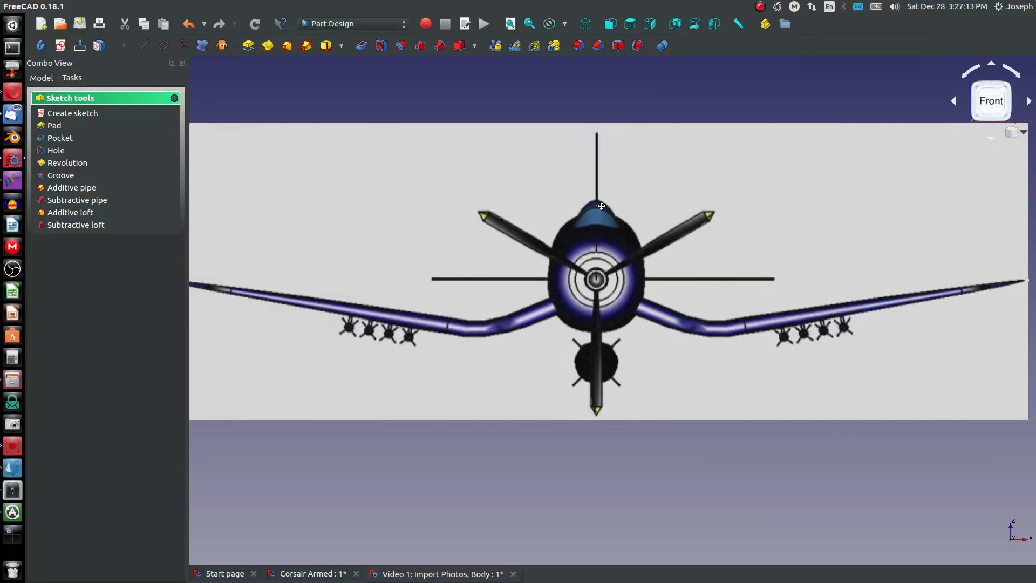
middle_click_drag(602, 206, 572, 233)
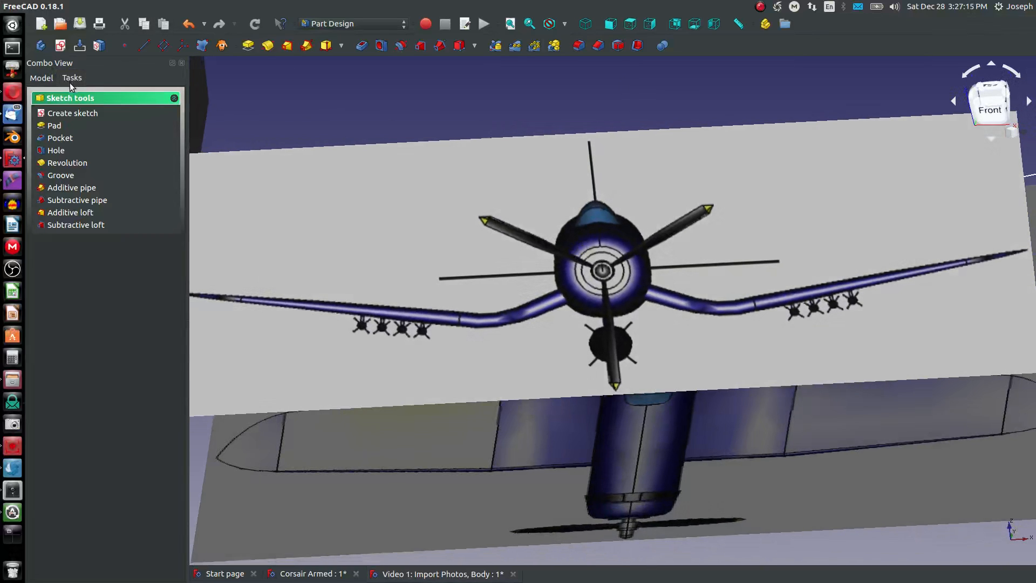
left_click(45, 79)
key("v")
key("f")
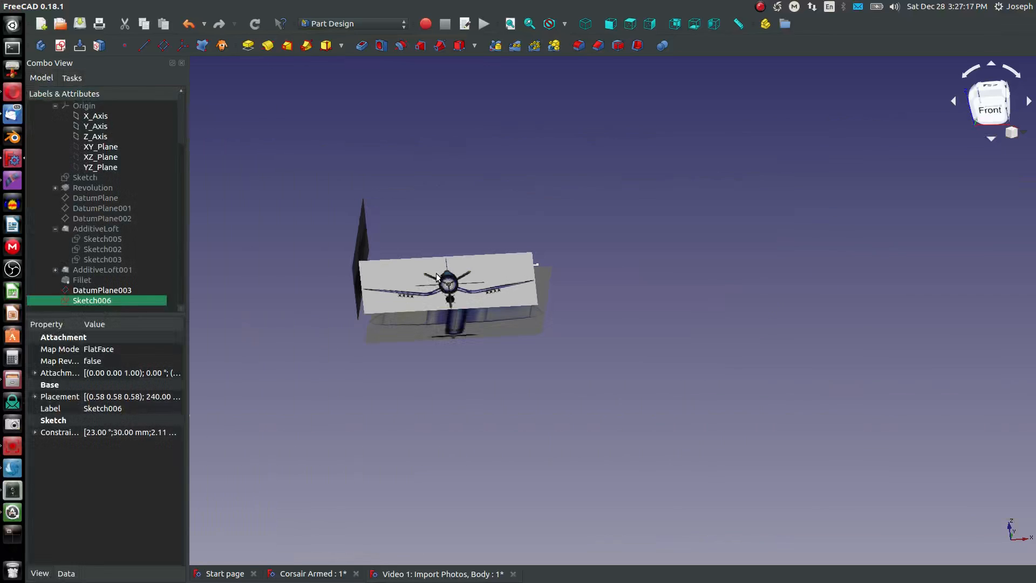
scroll(80, 124, "up", 2)
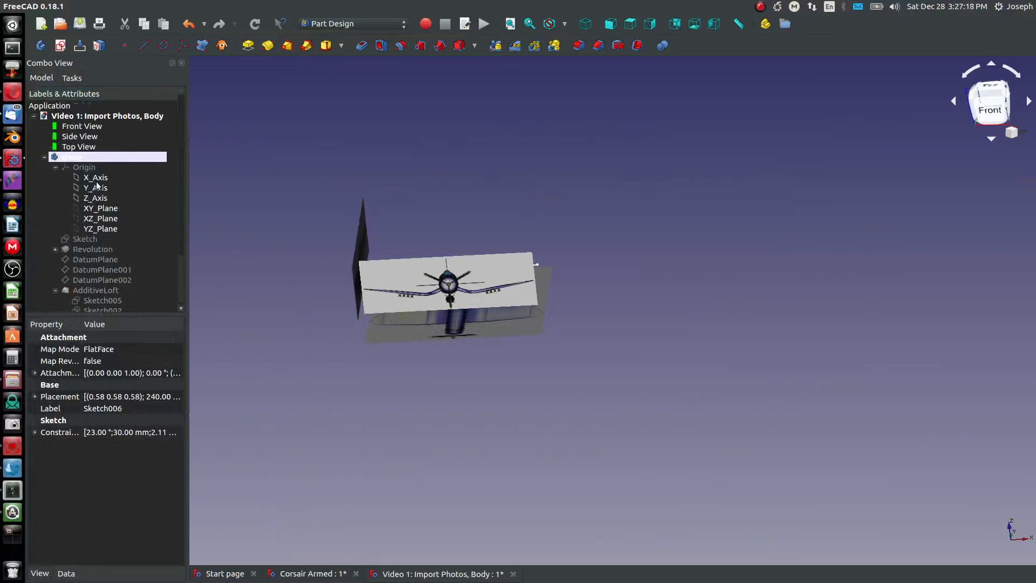
double_click(80, 126)
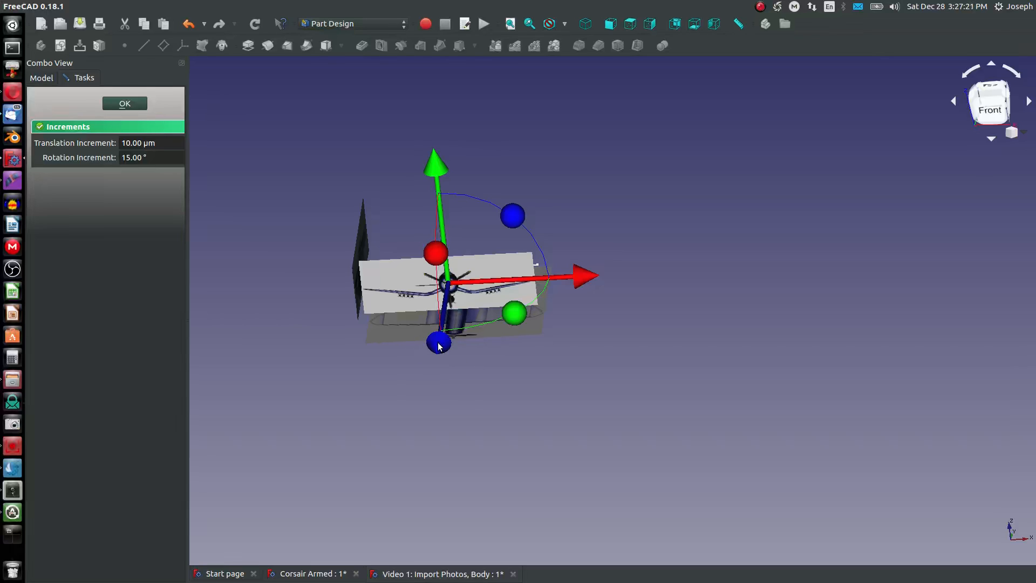
left_click_drag(438, 346, 450, 270)
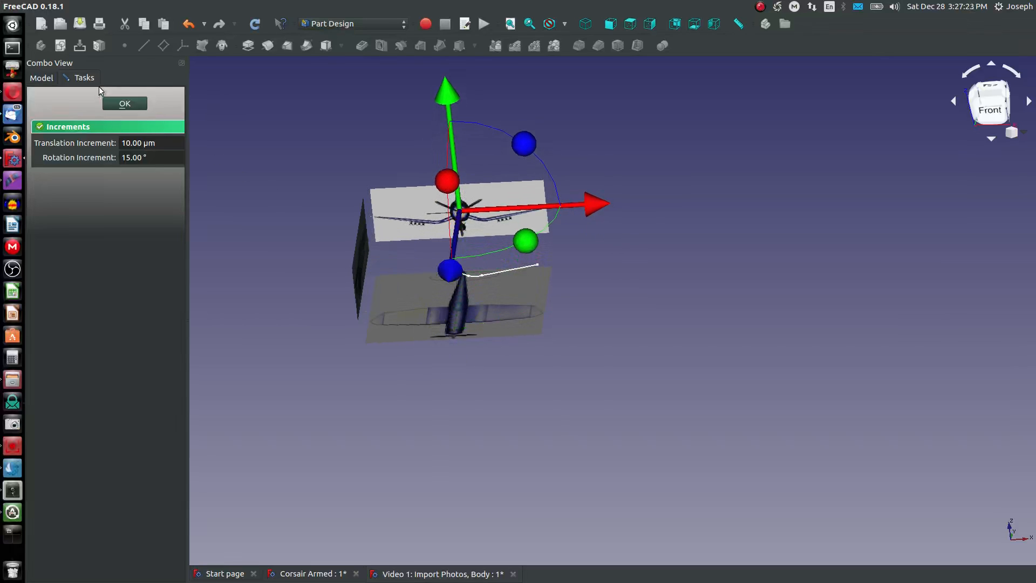
left_click(123, 104)
- Examine how the wing path follows the front reference image from the front and from angled views
scroll(487, 260, "up", 5)
middle_click_drag(397, 343, 365, 312)
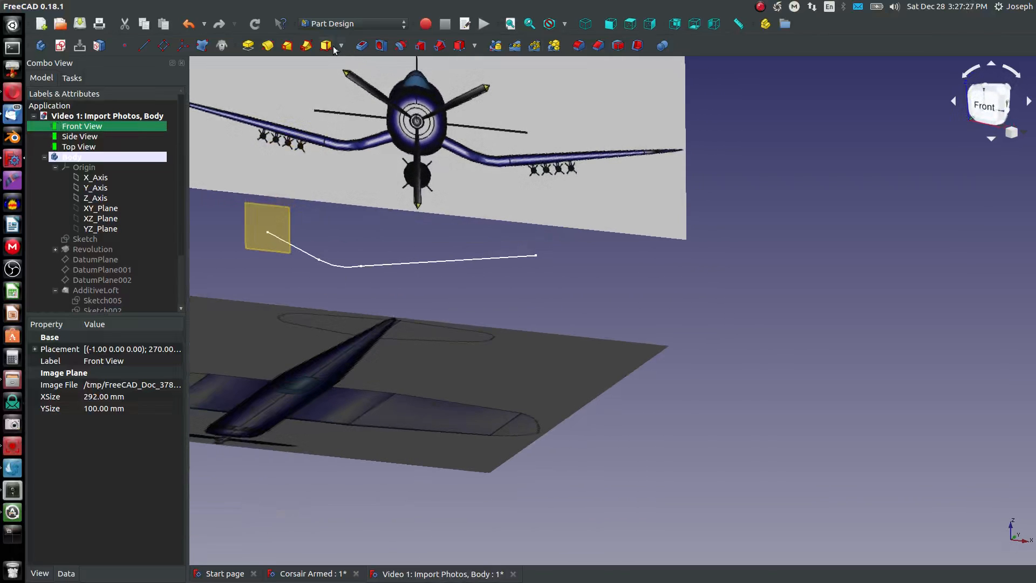
left_click(610, 24)
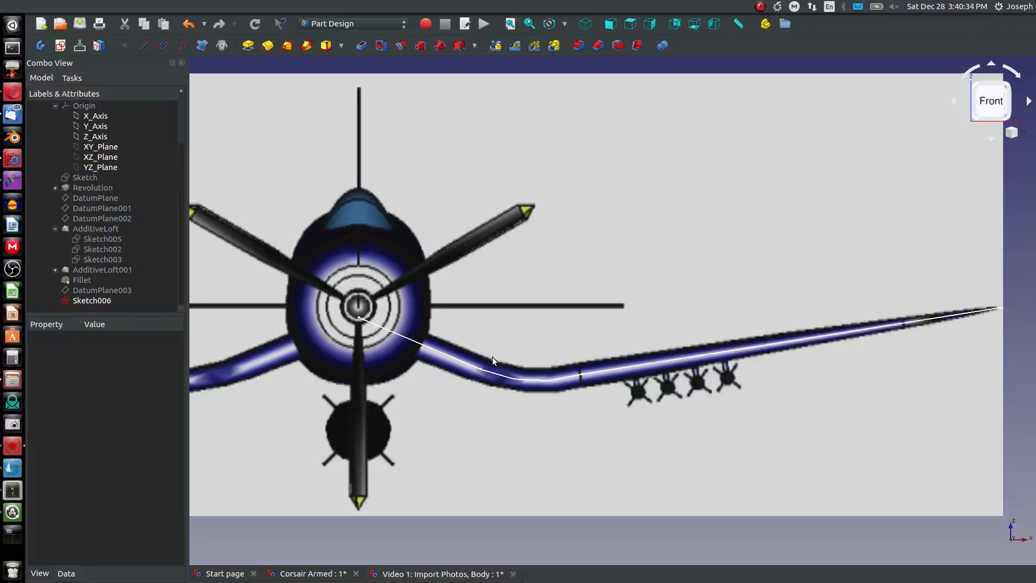
middle_click_drag(511, 322, 488, 349)
scroll(488, 351, "down", 2)
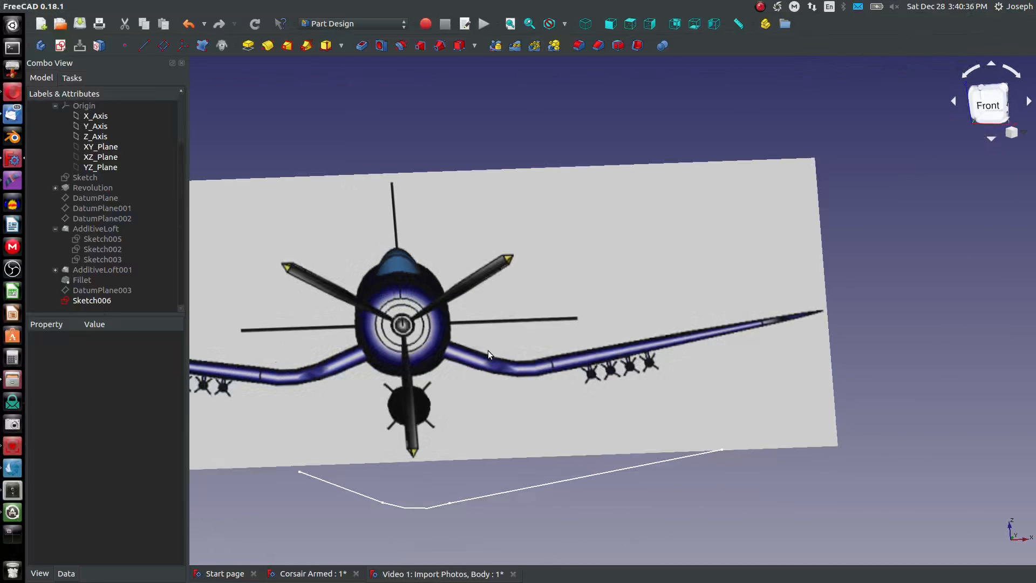
mouse_move(251, 539)
middle_mouse_down()
mouse_move(314, 416)
mouse_move(268, 439)
mouse_move(281, 447)
middle_mouse_up()
scroll(264, 458, "down", 4)
scroll(270, 464, "up", 6)
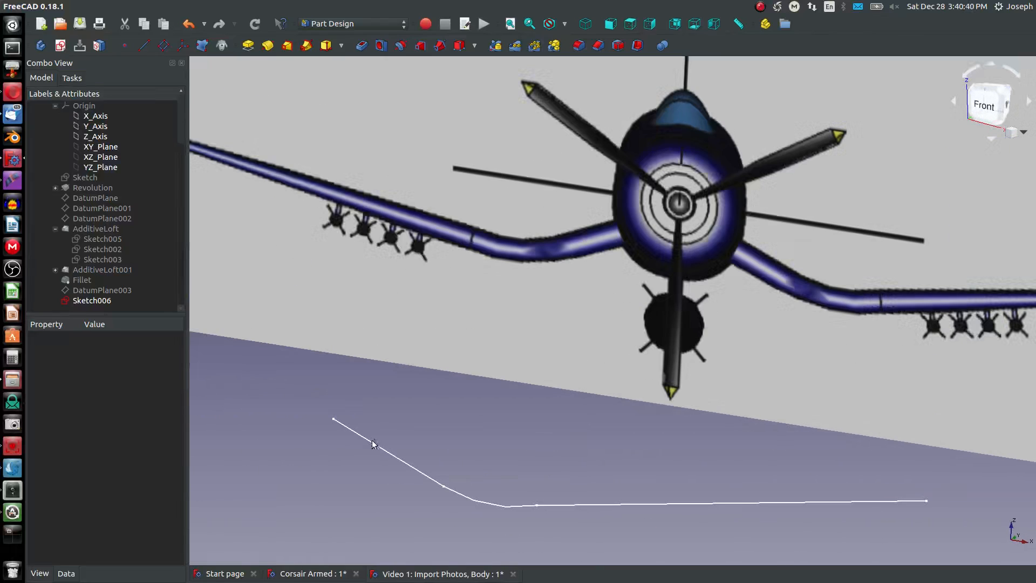
- Create a datum plane normal to the inner wing line at its root end, with its sides flipped
left_click(163, 46)
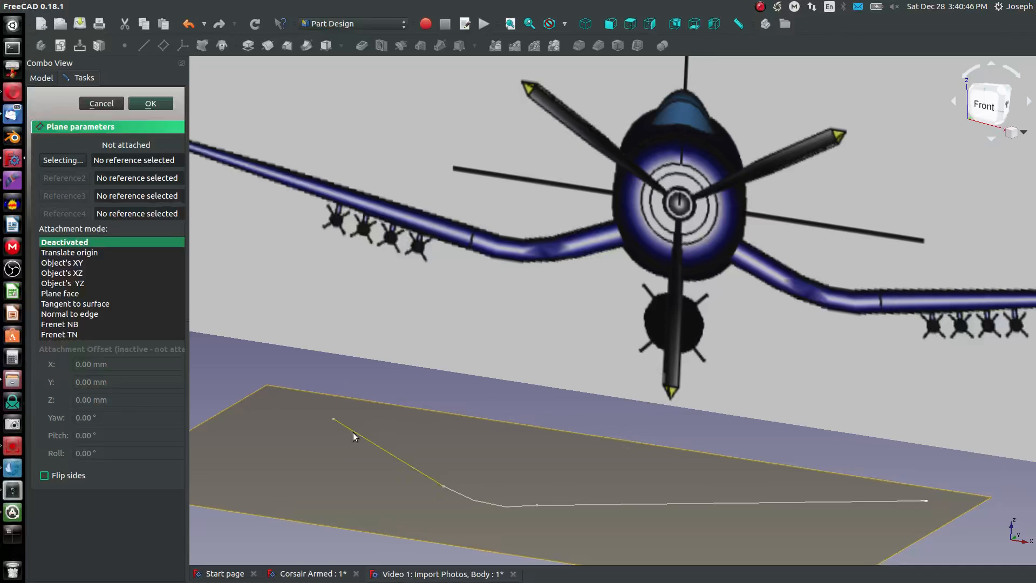
left_click(353, 435)
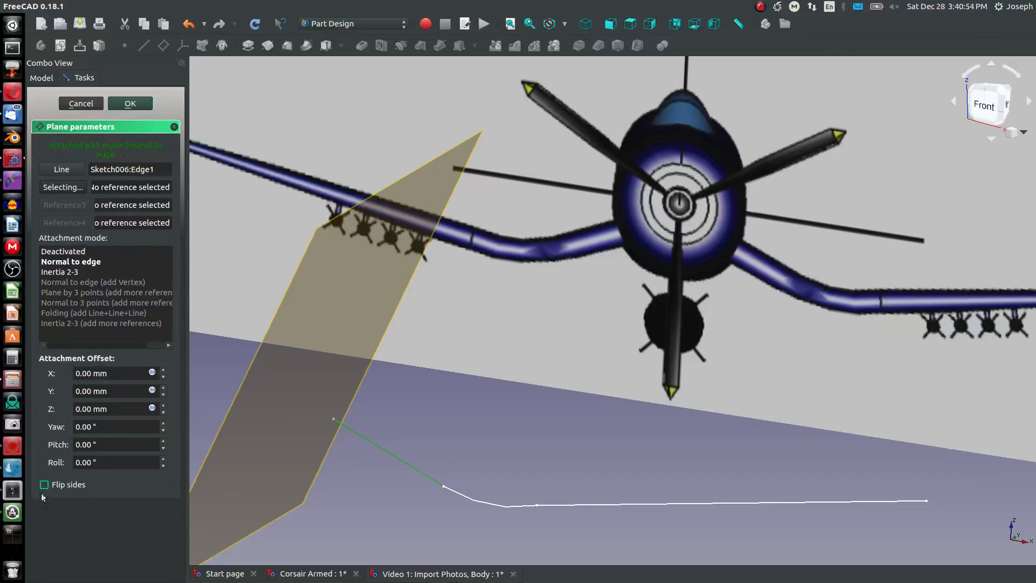
left_click(59, 484)
left_click(144, 107)
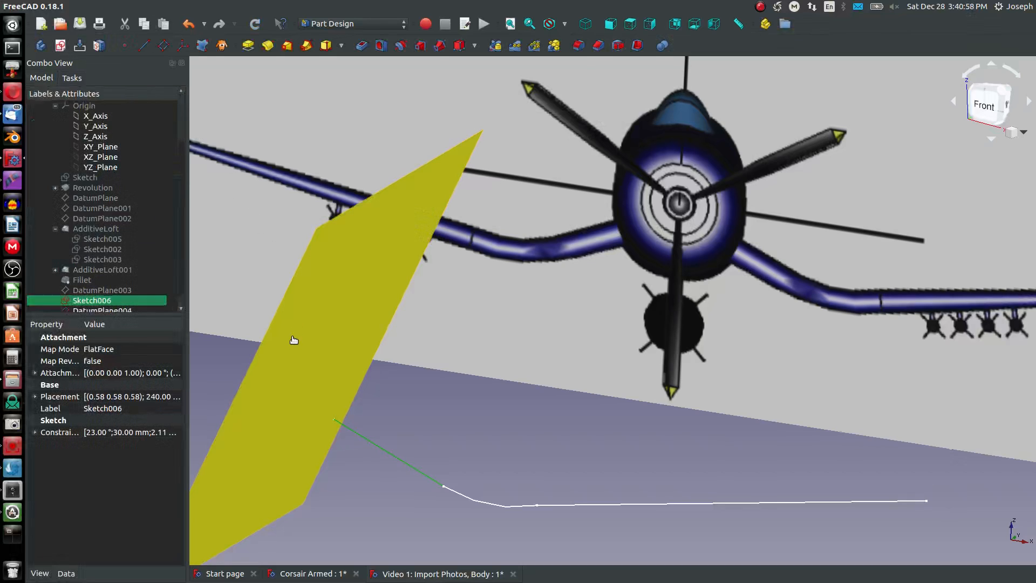
- Start a new sketch on the datum plane at the wing root and orient it against the side reference image
left_click(82, 46)
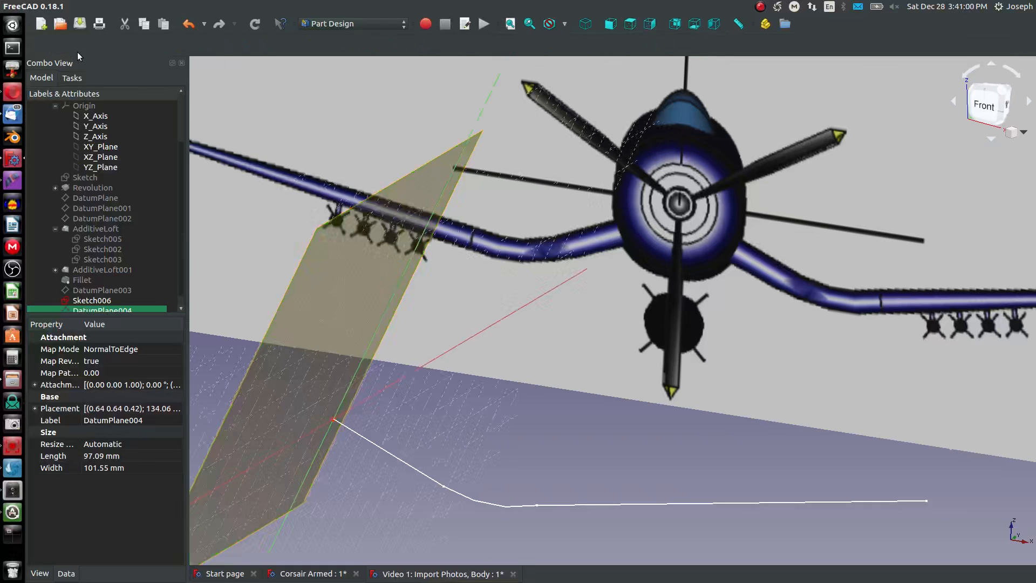
middle_click_drag(285, 301, 482, 324)
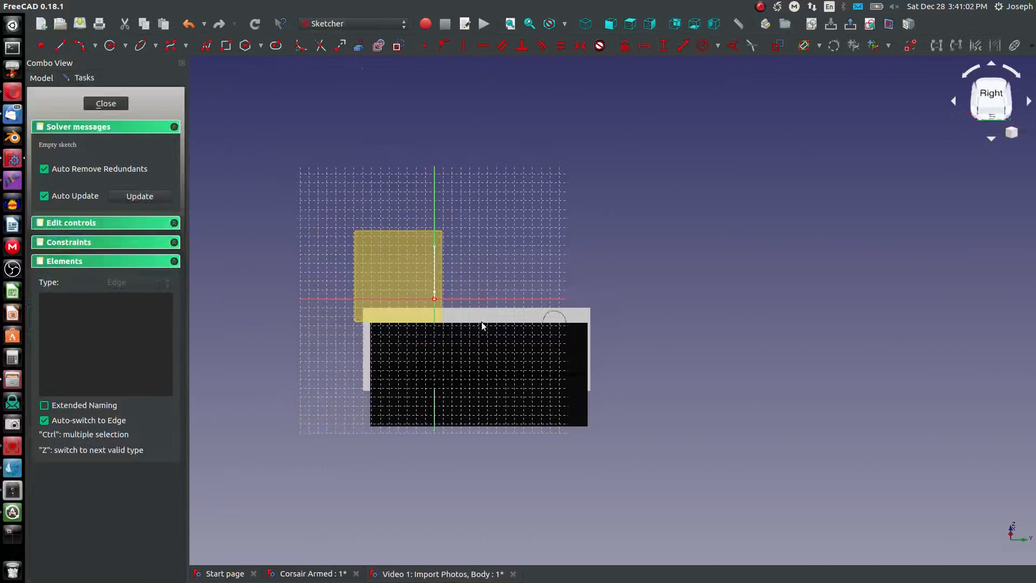
scroll(459, 322, "up", 6)
middle_click_drag(605, 311, 605, 345)
scroll(610, 338, "down", 5)
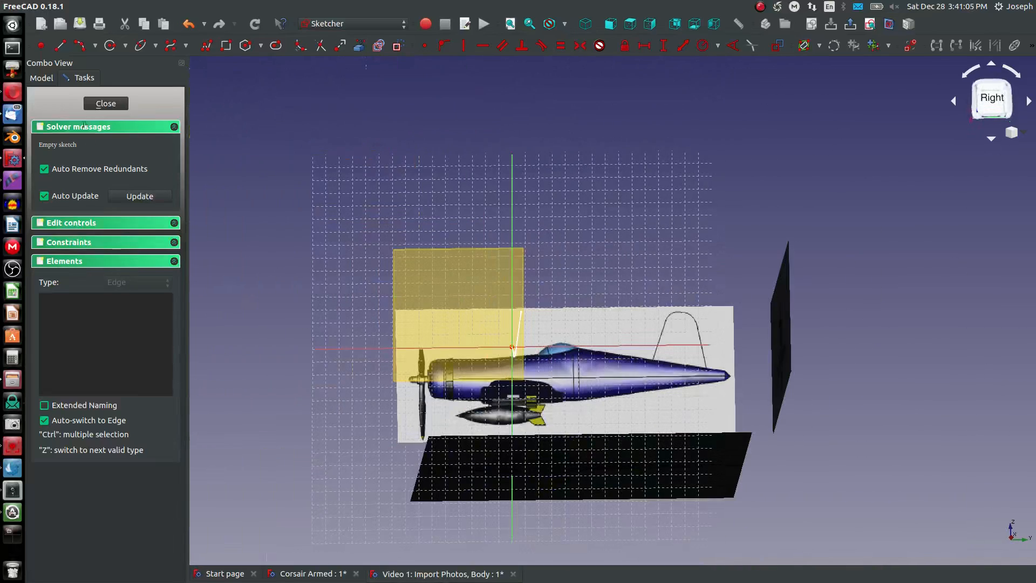
- Hide the Top View reference image and show the wing root sketch over the Side View image from the right
left_click(41, 77)
left_click(79, 147)
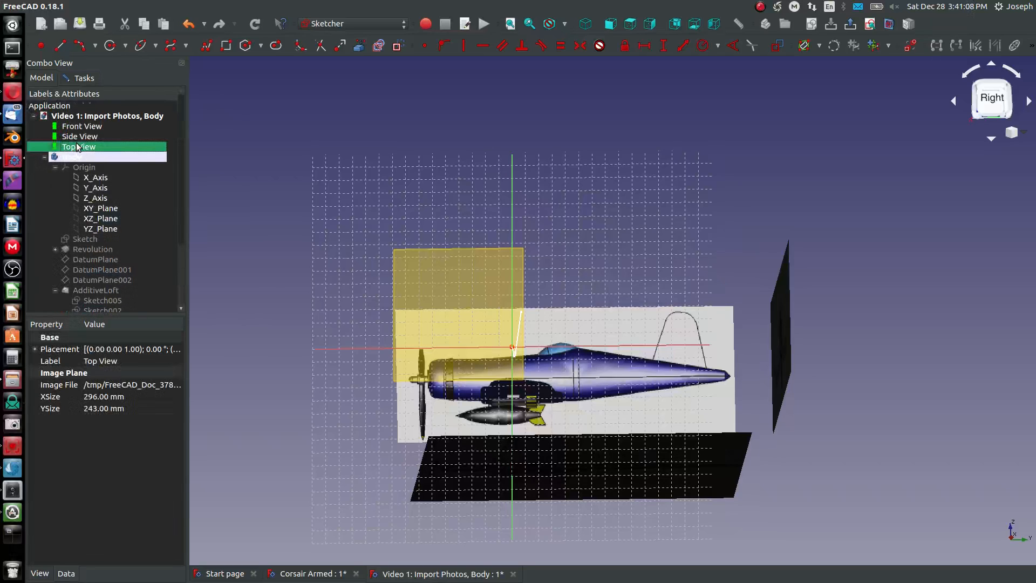
key("space")
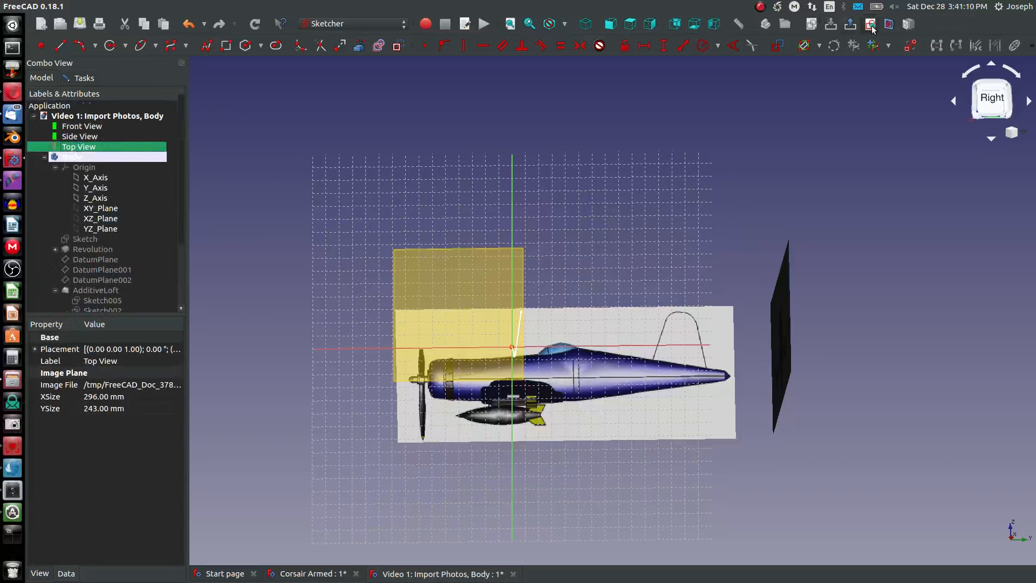
scroll(512, 356, "up", 4)
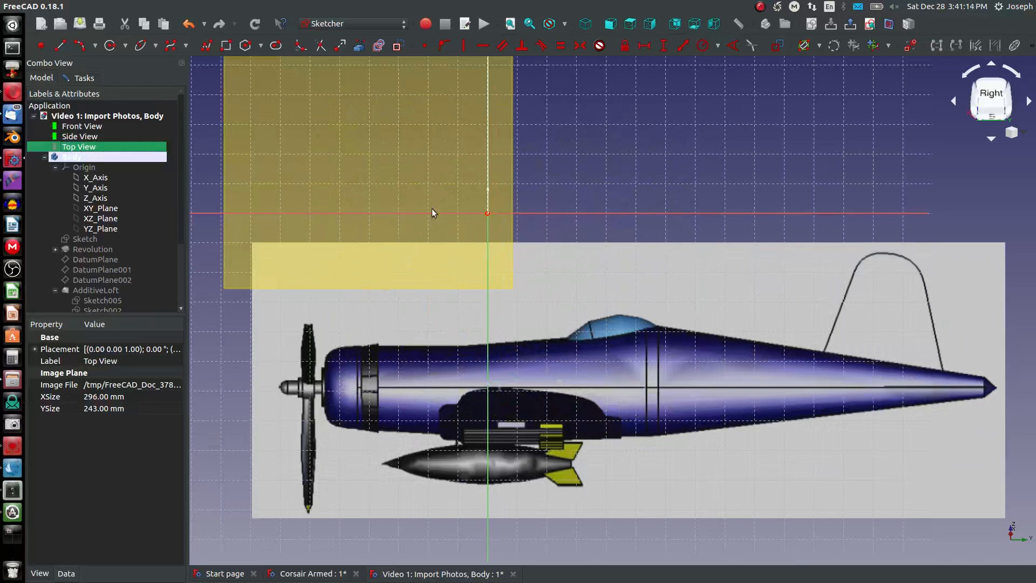
scroll(444, 292, "down", 5)
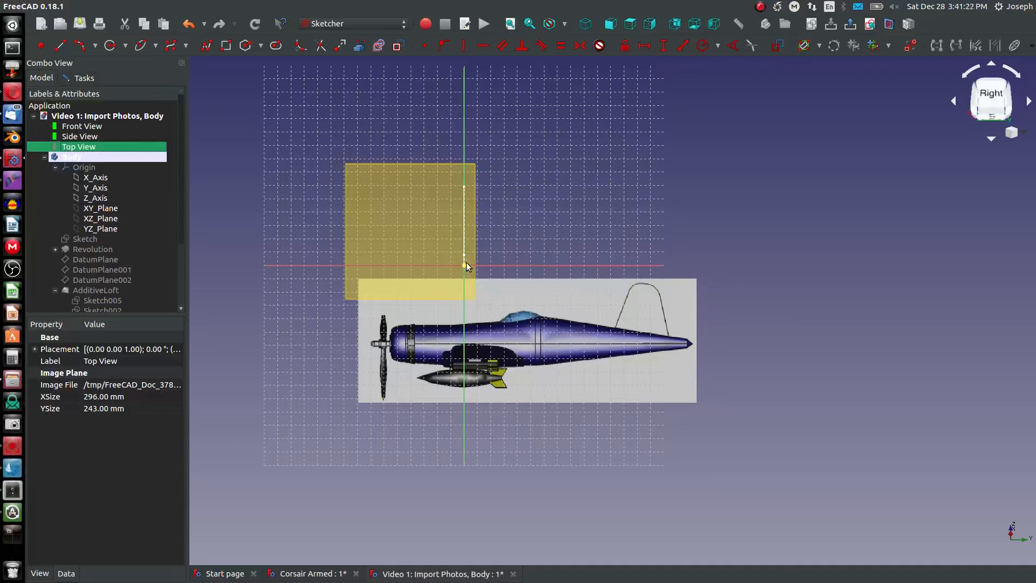
scroll(459, 289, "up", 4)
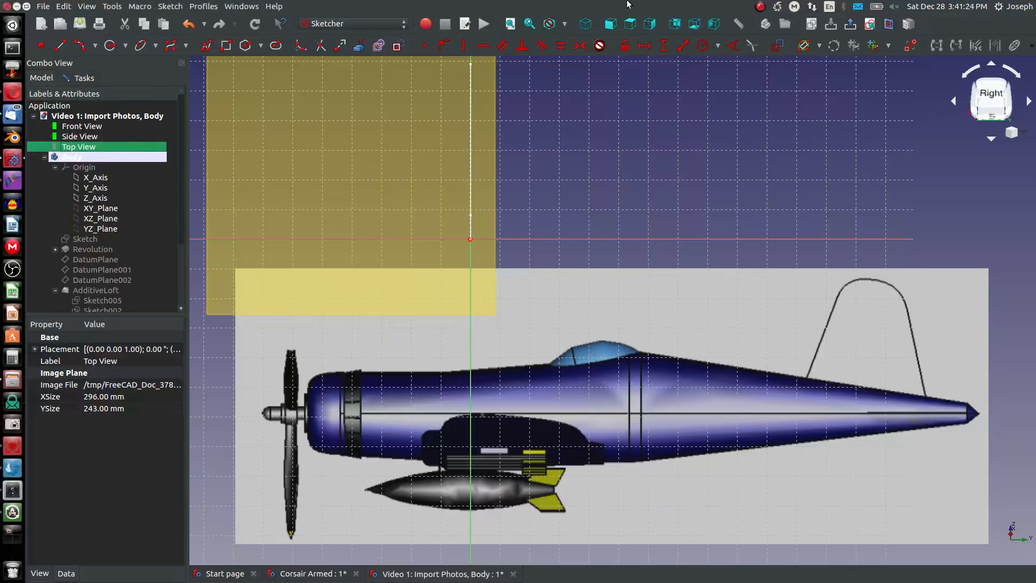
left_click(650, 25)
left_click(417, 222)
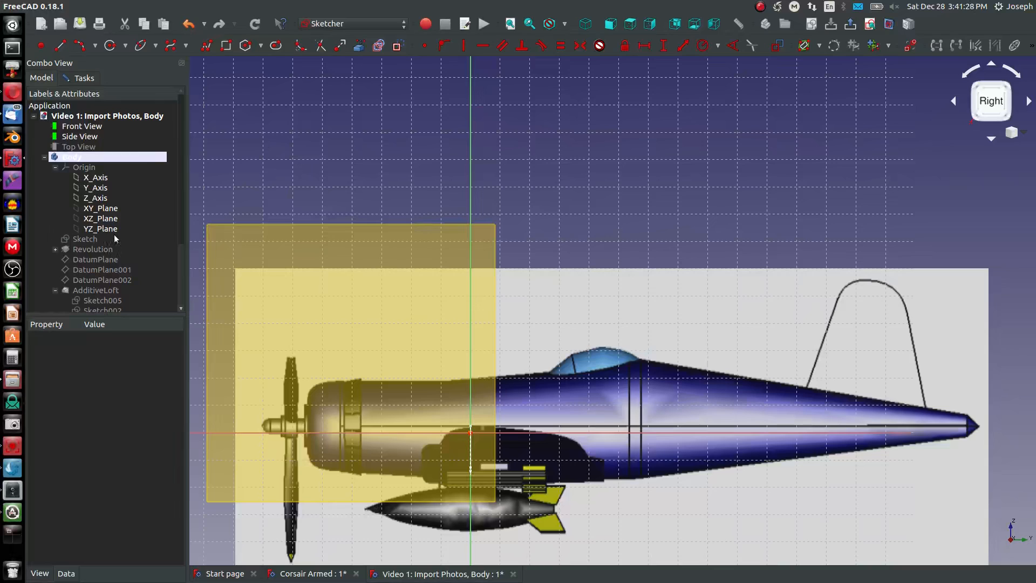
- Hide the datum plane at the wing root so the empty root sketch shows over the fuselage side image
scroll(78, 201, "down", 3)
left_click(84, 297)
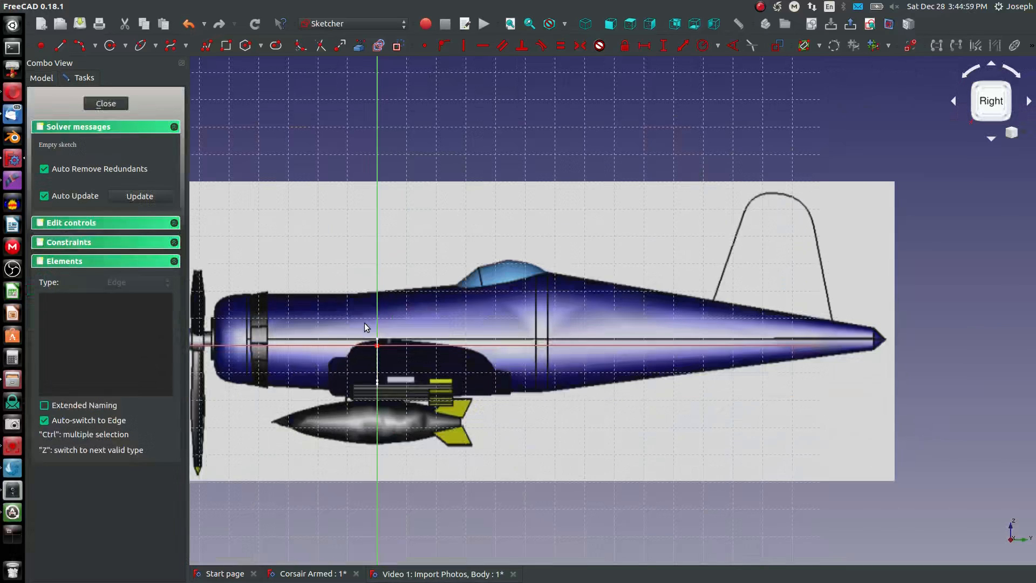
scroll(364, 322, "up", 2)
middle_click_drag(315, 338, 413, 337)
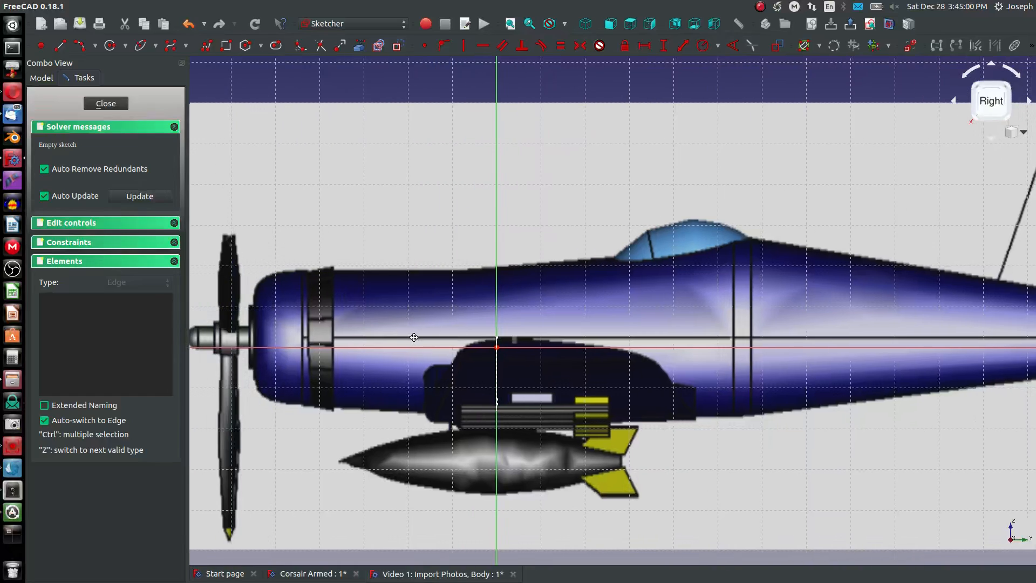
- Sketch a leading-edge arc around the front of the wing root fairing and align its centre horizontally with the origin
left_click(78, 47)
left_click(430, 357)
left_click(407, 447)
left_click(387, 397)
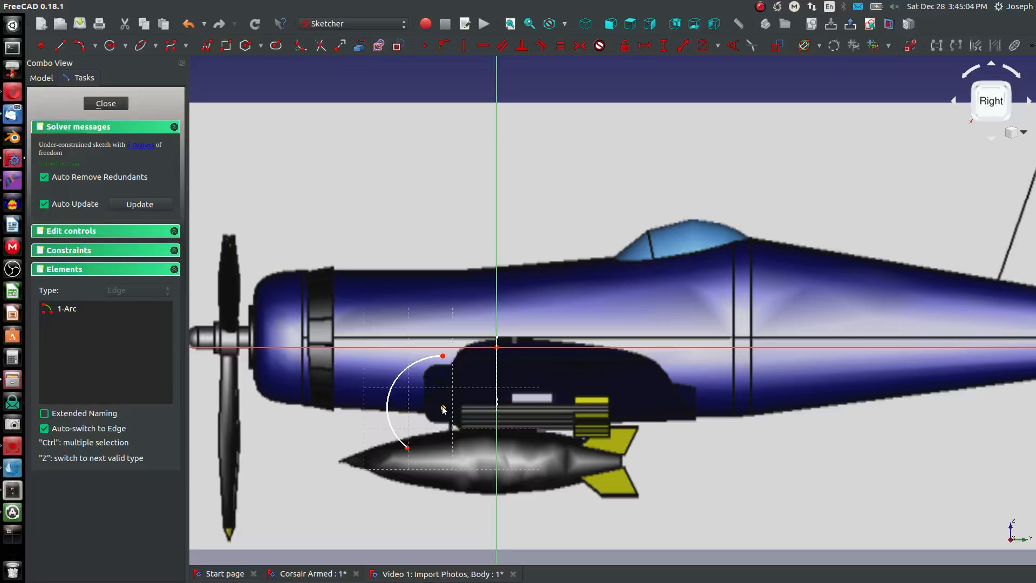
left_click(496, 348)
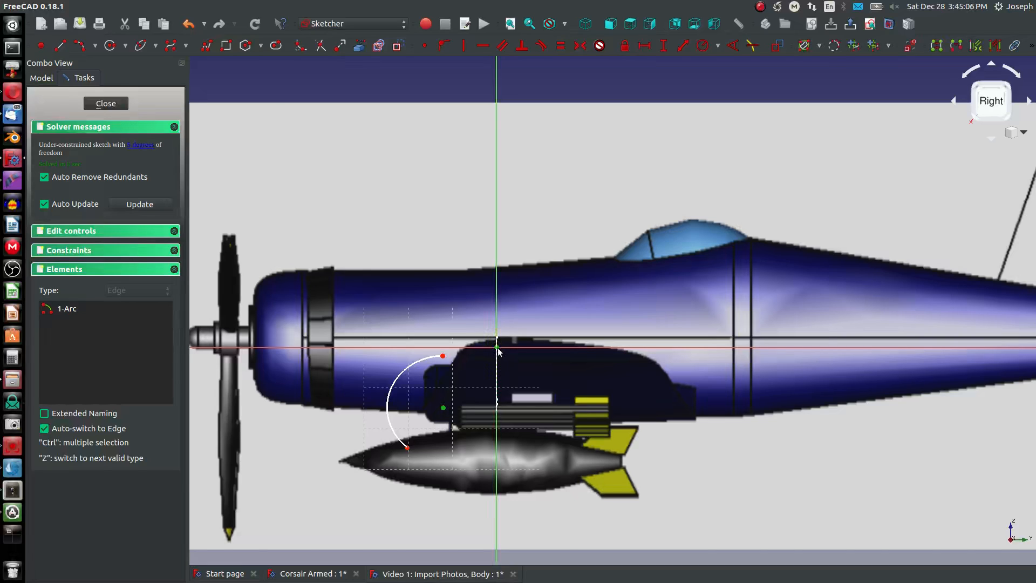
key("h")
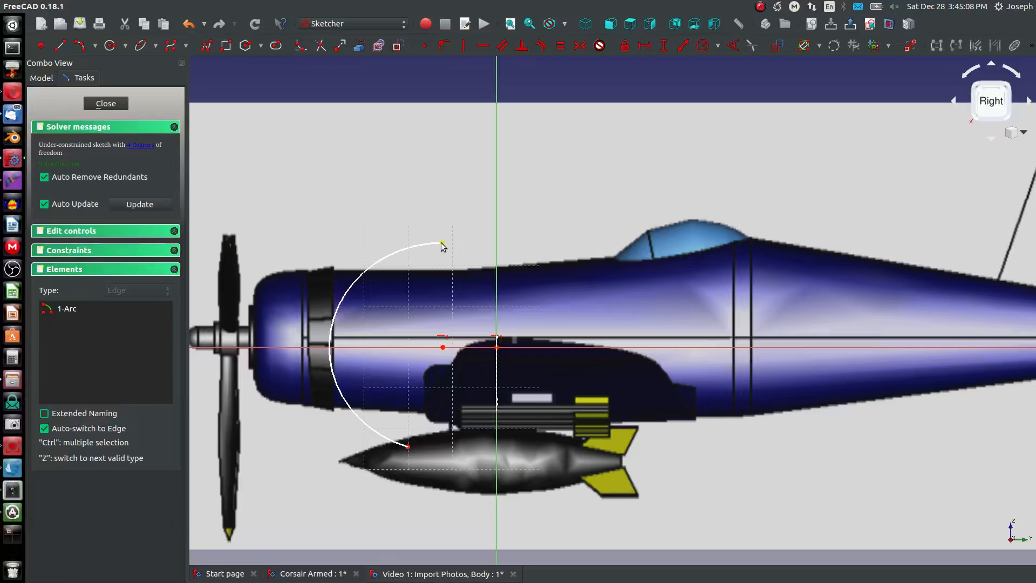
- Set the vertical distance between the leading-edge arc's endpoints to 3.75 mm and reshape it to bulge evenly towards the nose
left_click(442, 242)
key("i")
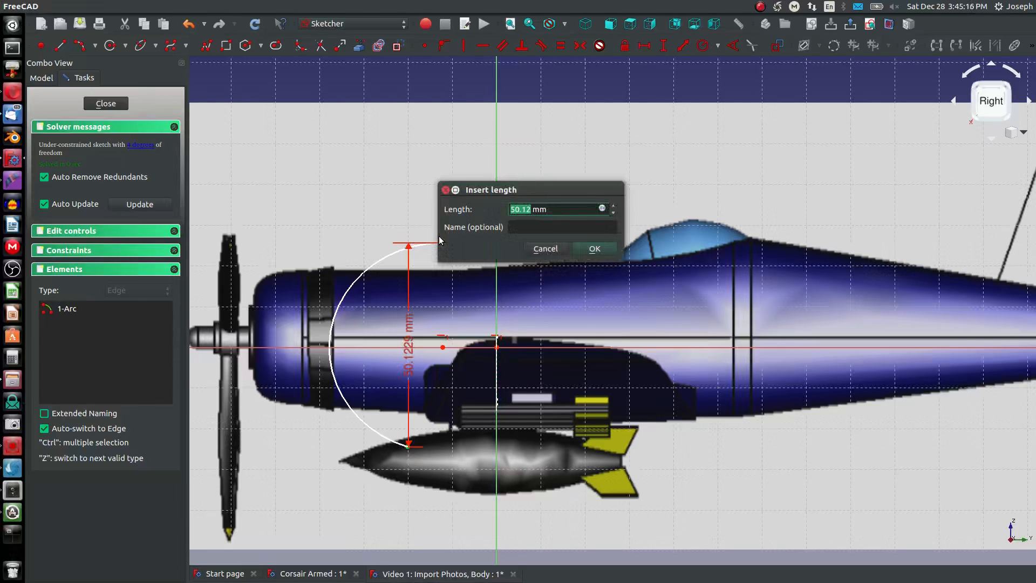
type("3.75")
key("Return")
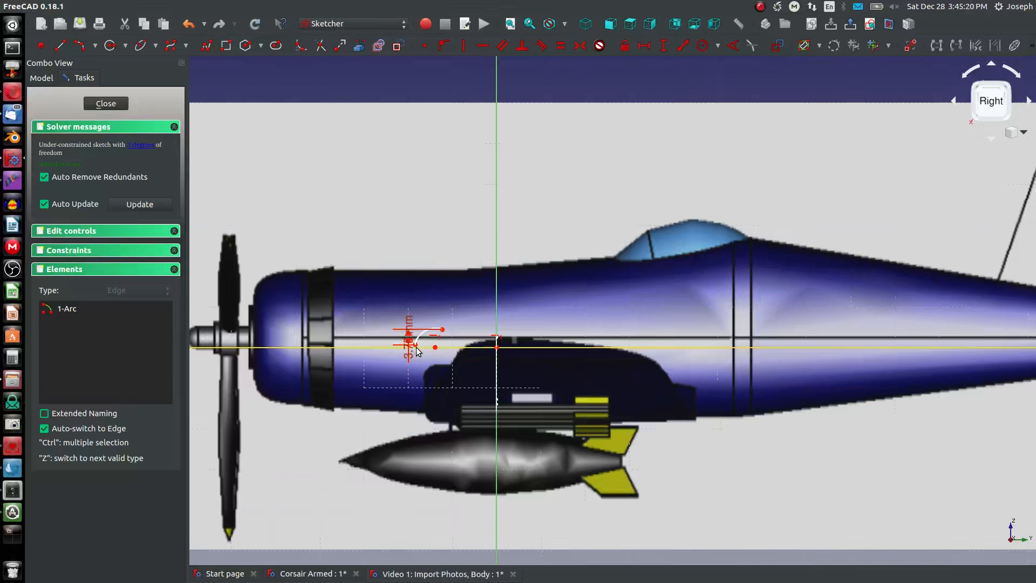
left_click_drag(414, 345, 440, 371)
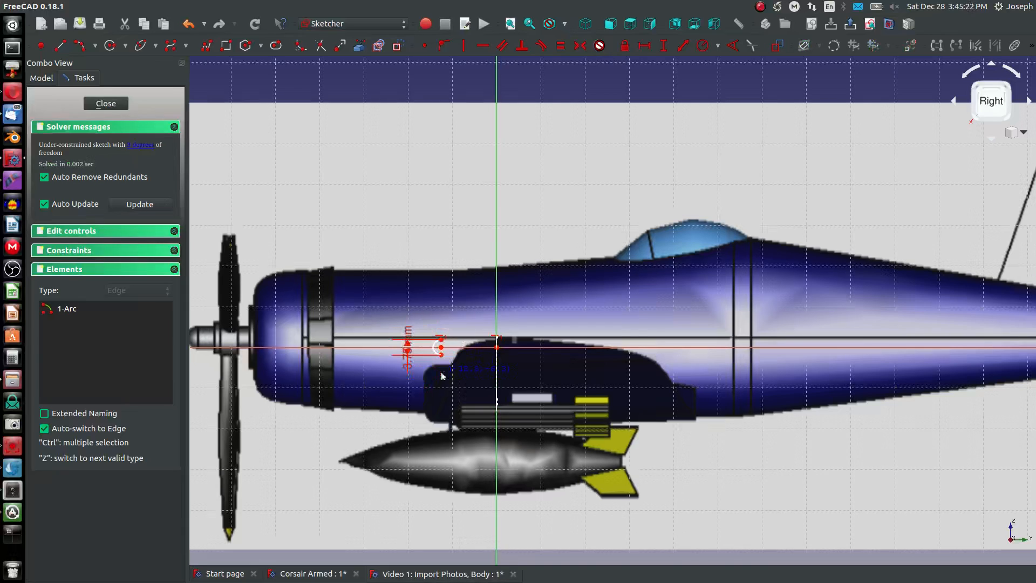
- Sketch the profile's upper arc from the leading-edge arc's upper endpoint to the rear of the wing root fairing
scroll(442, 342, "up", 6)
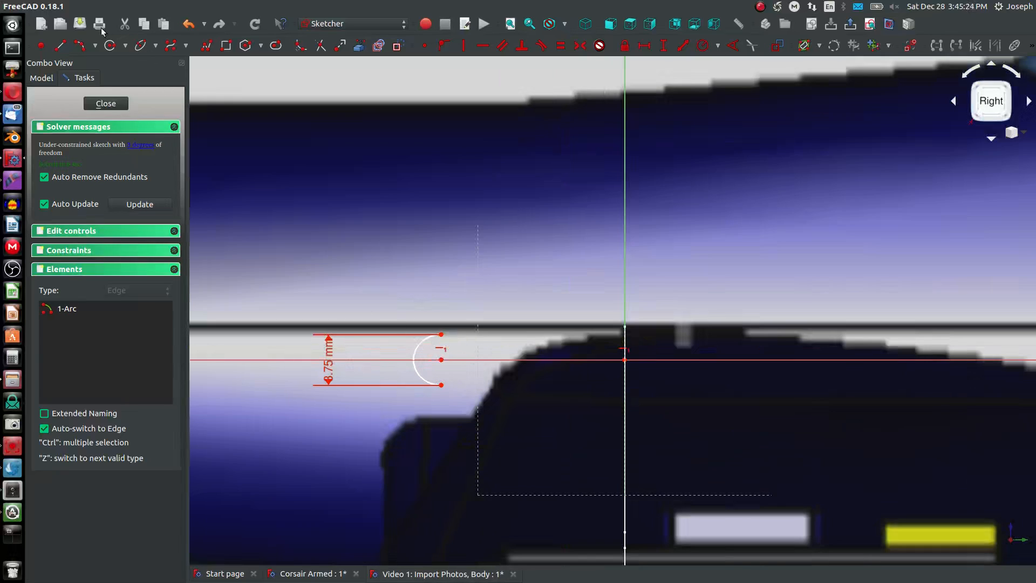
left_click(80, 46)
scroll(431, 354, "down", 5)
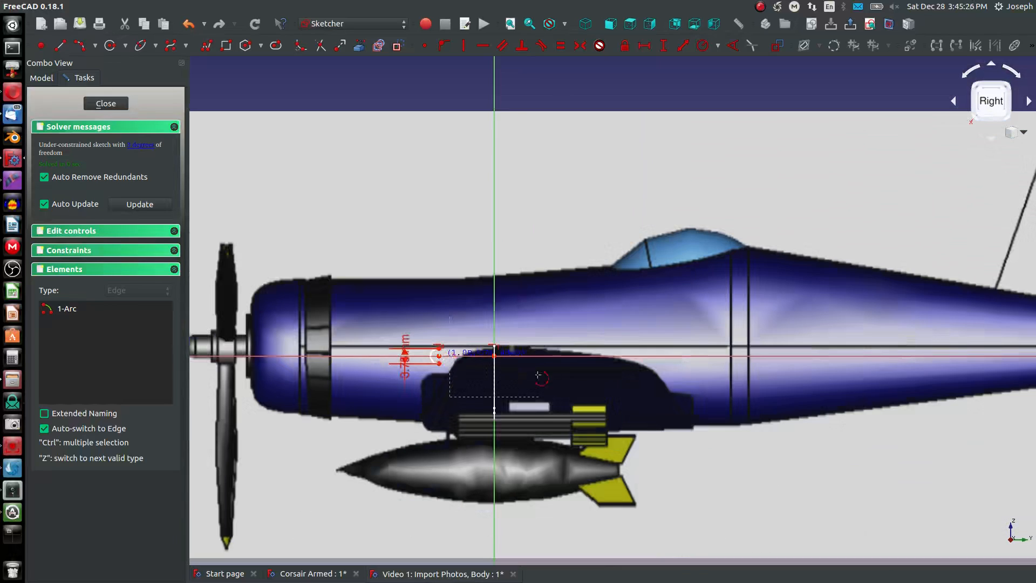
left_click(691, 380)
left_click(642, 349)
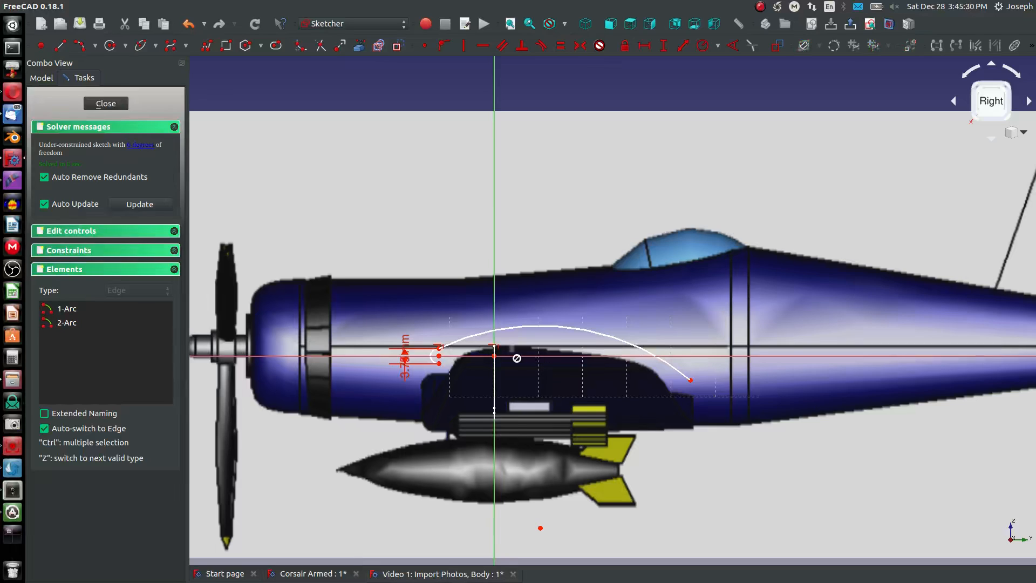
- Set the horizontal distance between the leading-edge arc's centre and the origin to 13.5 mm
left_click(494, 356)
left_click(440, 357)
key("shift+h")
type("13.5")
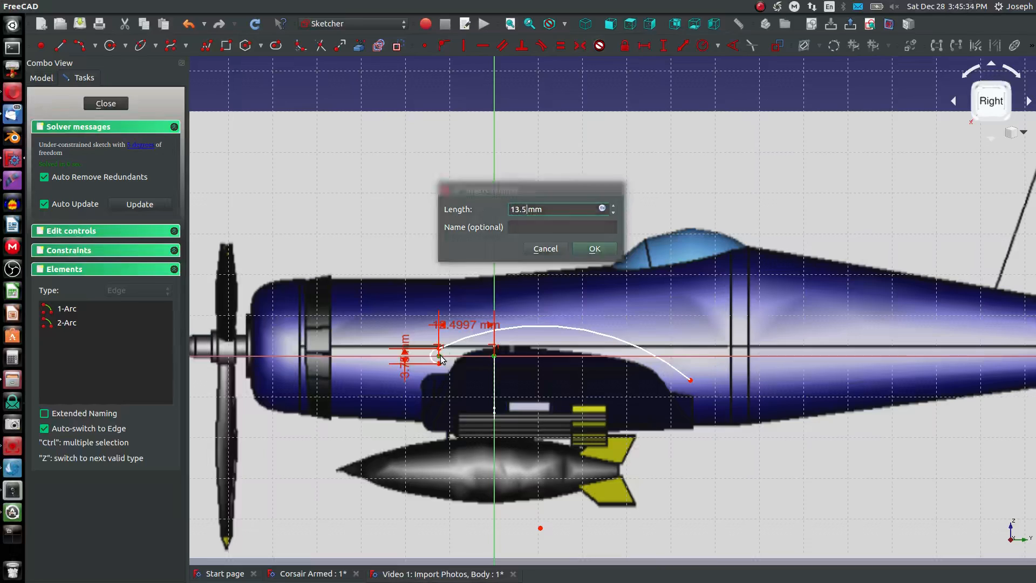
key("Return")
- Make the upper arc tangent to the leading-edge arc and constrain its radius to 99 mm
scroll(448, 337, "up", 5)
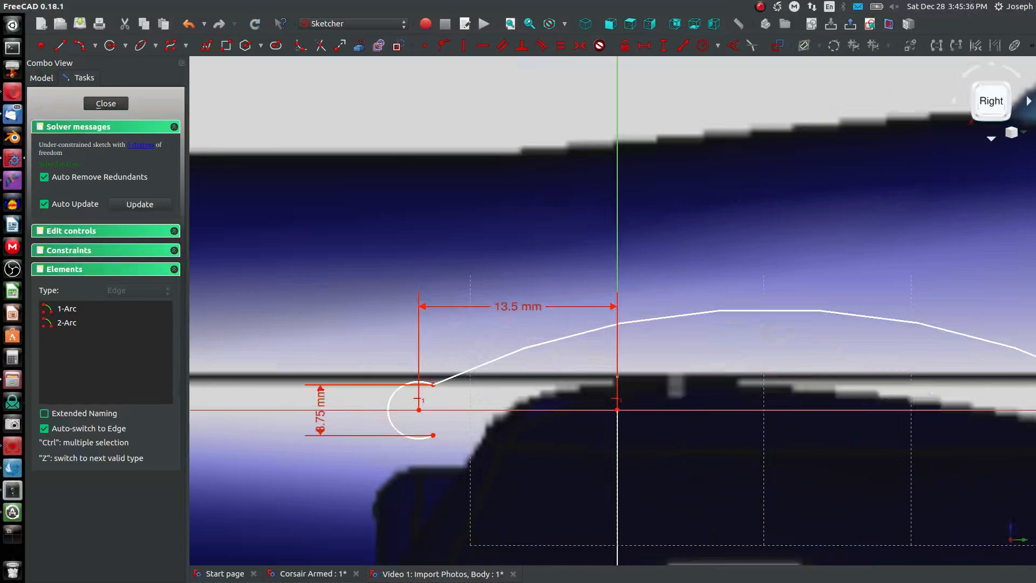
left_click(417, 382)
left_click(479, 366)
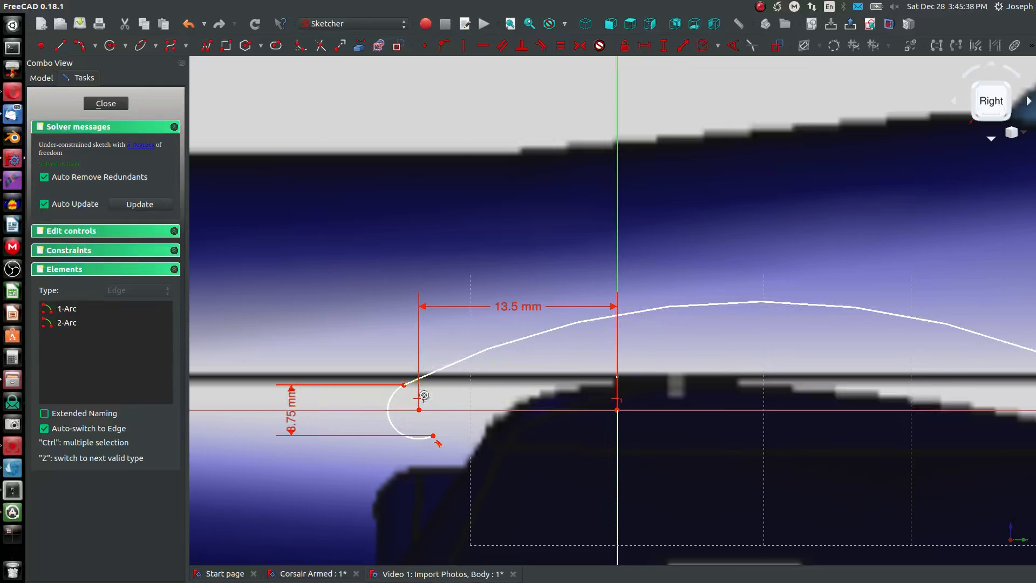
scroll(493, 391, "down", 4)
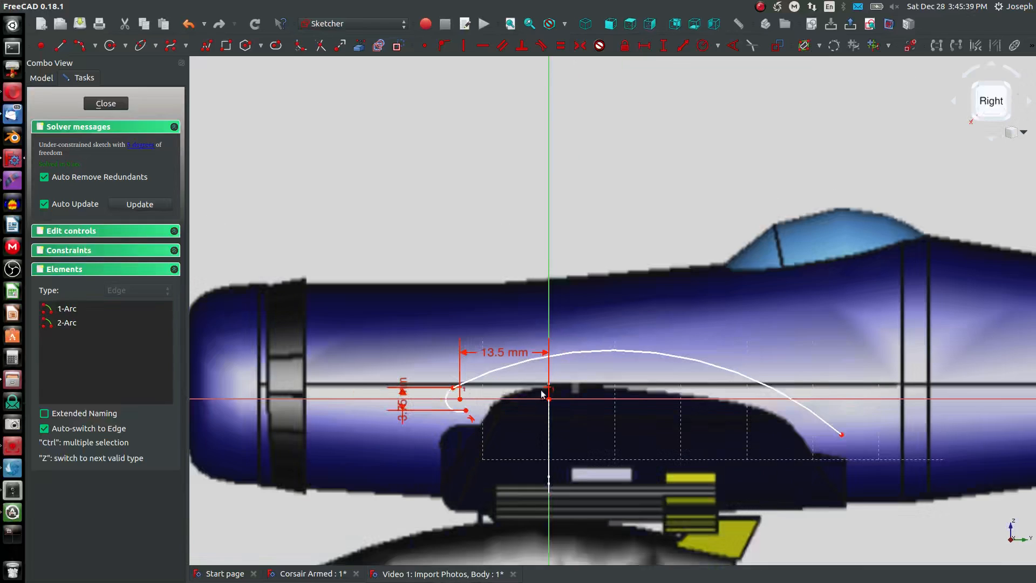
left_click(619, 353)
type("99")
key("Return")
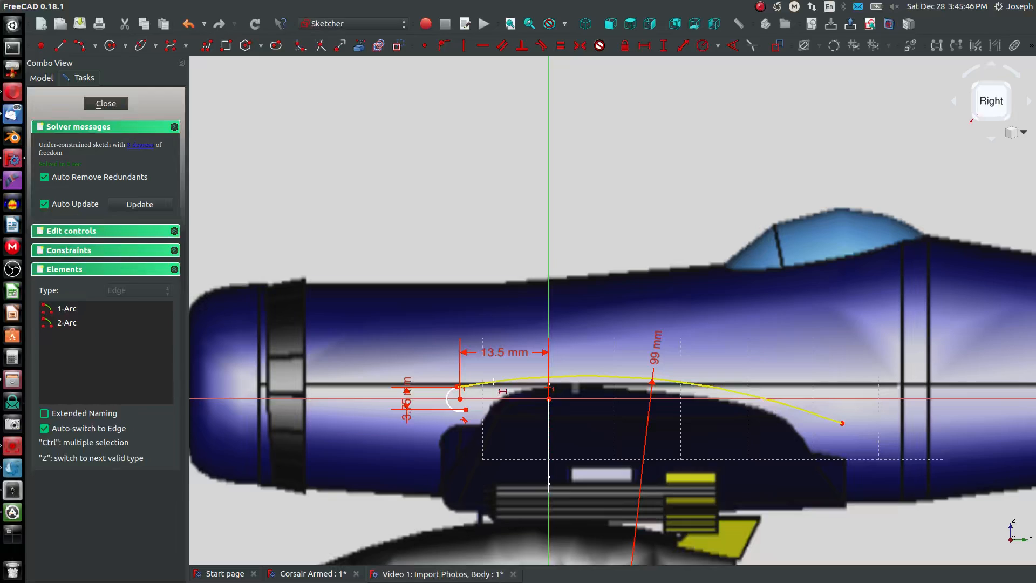
- Constrain the horizontal distance from the leading-edge arc's centre to the trailing end, first to 57 mm and finally to 58 mm
left_click(460, 399)
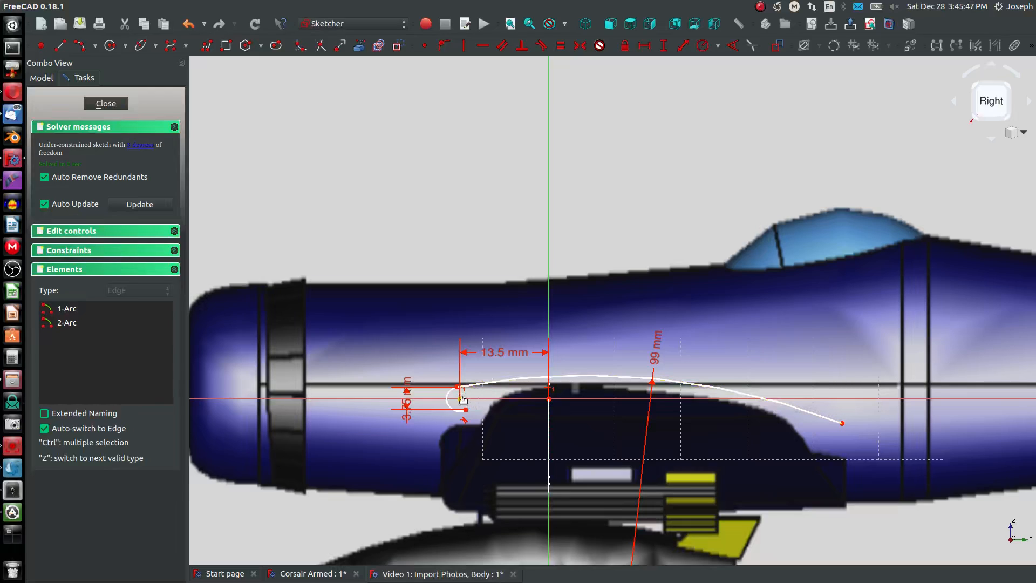
left_click(841, 422)
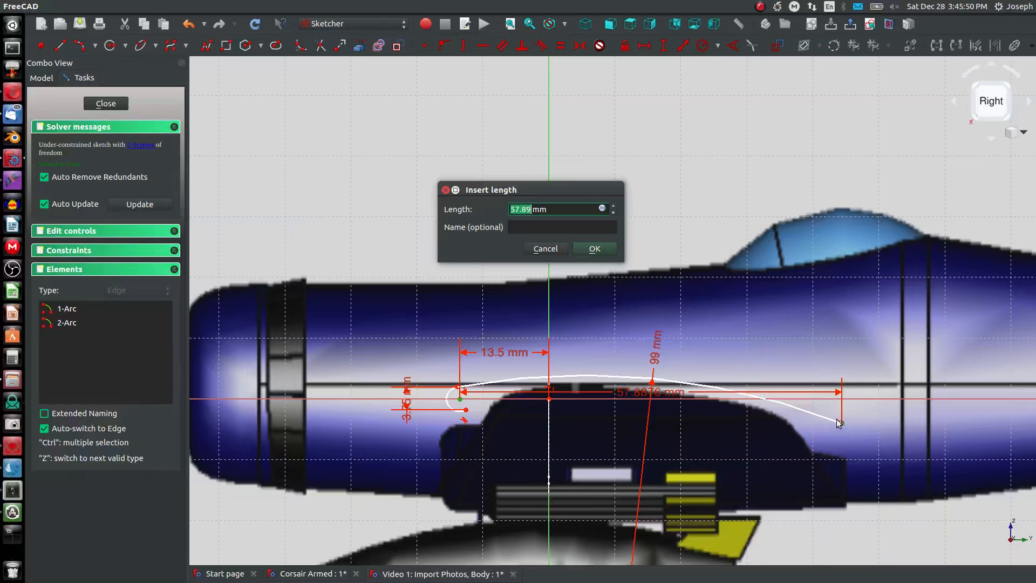
type("57")
key("Return")
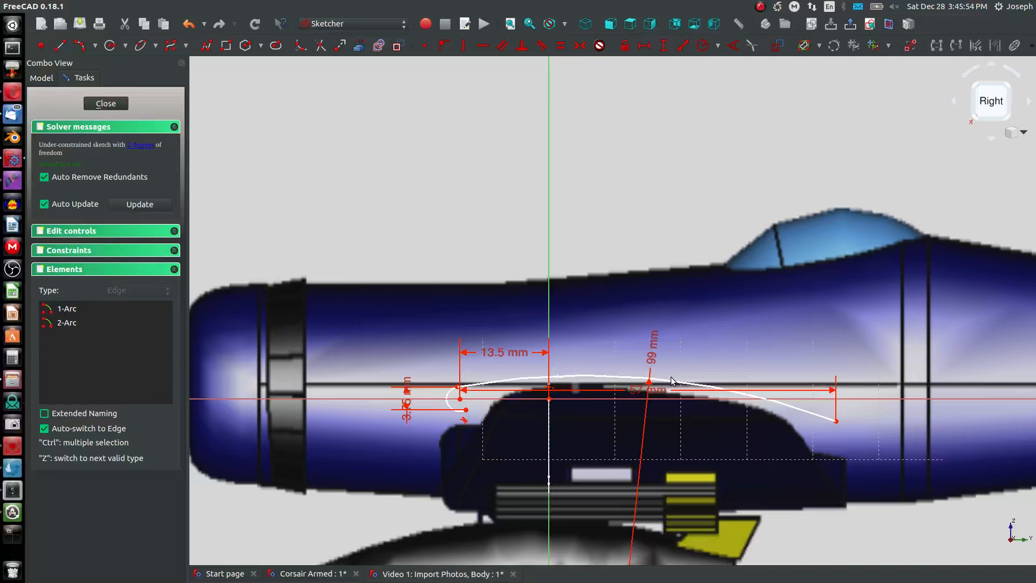
double_click(633, 391)
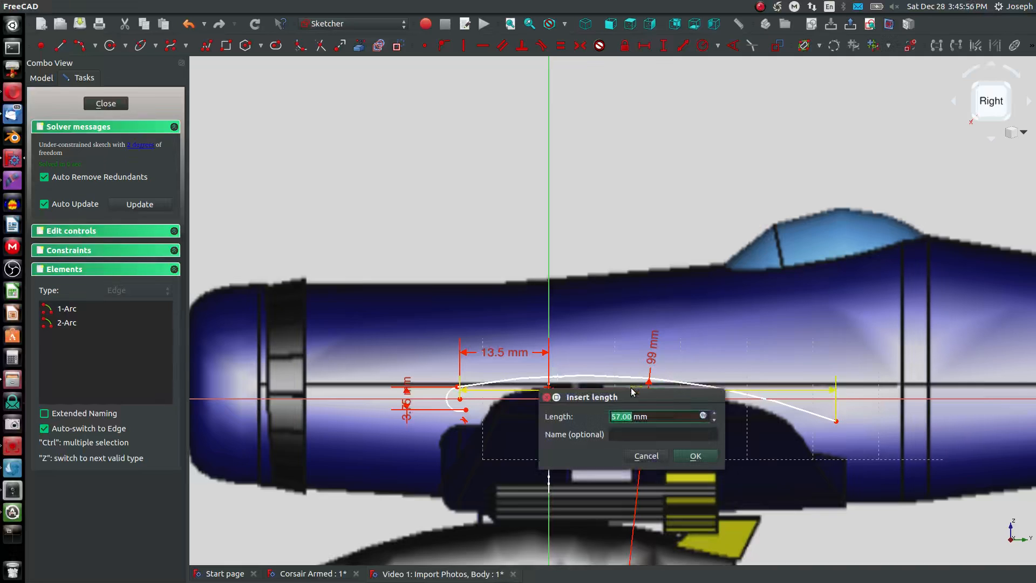
type("58")
key("Return")
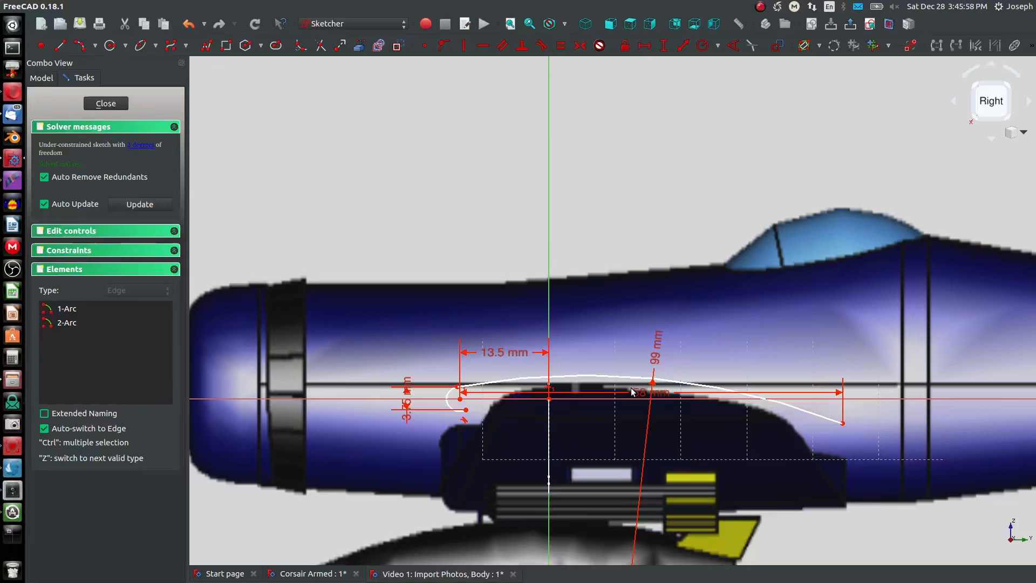
- Sketch the lower arc between the trailing end and the leading-edge arc's lower endpoint, and make it tangent to the leading-edge arc
left_click(81, 47)
left_click(653, 416)
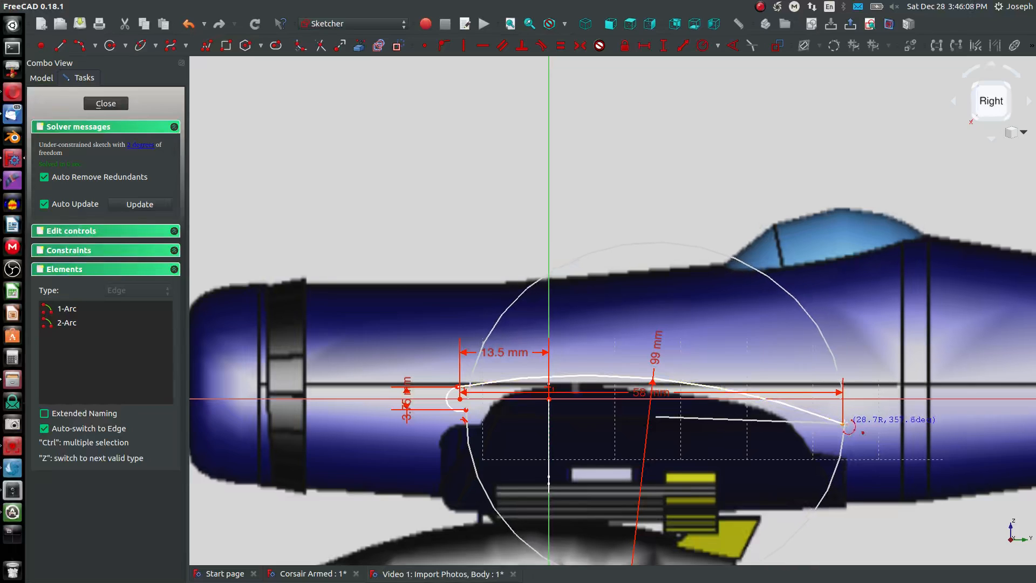
left_click(844, 424)
left_click(465, 410)
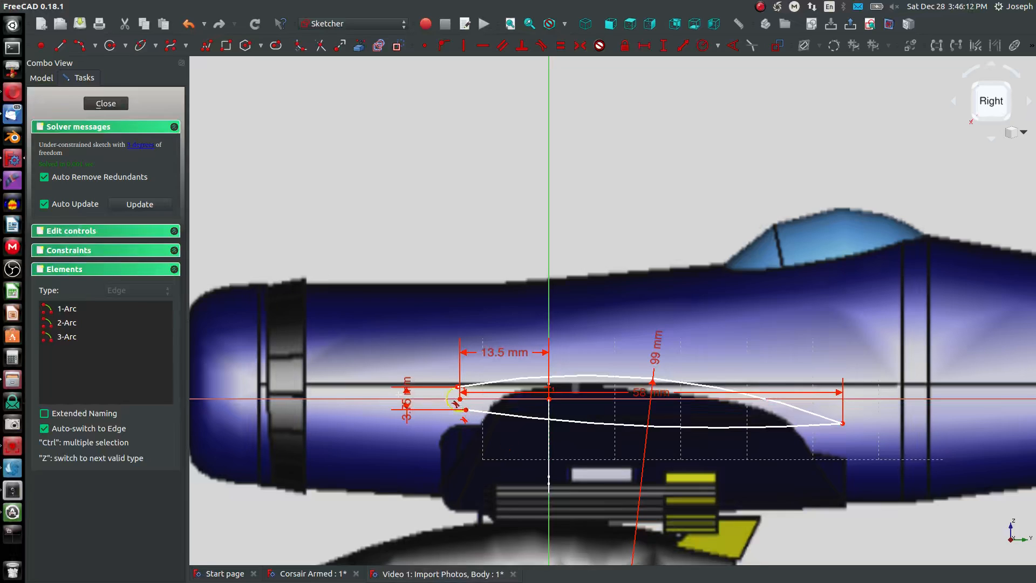
left_click(448, 400)
left_click(475, 414)
right_click(441, 434)
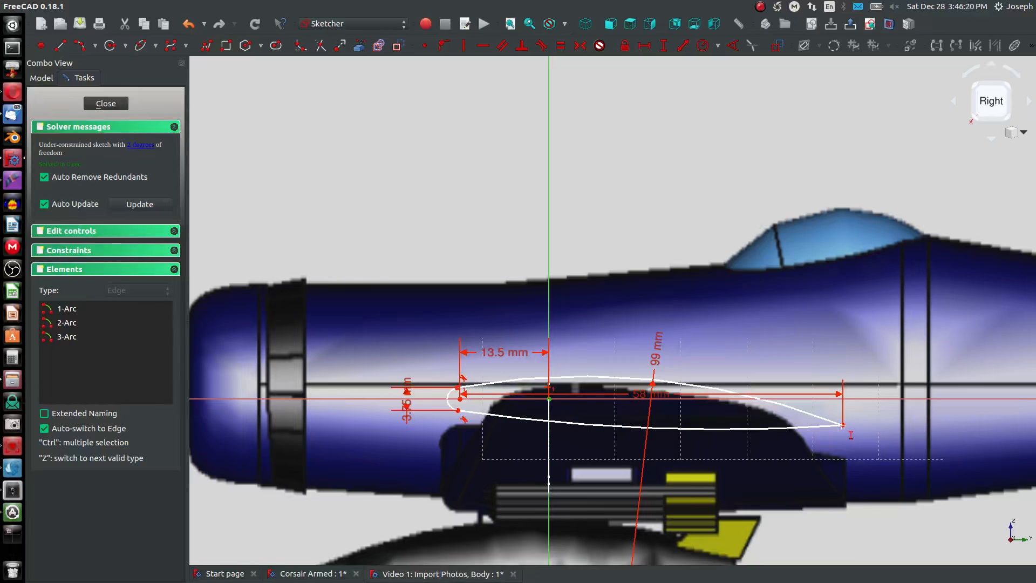
- Constrain the vertical distance between the origin and the trailing end to 2 mm
left_click(843, 426)
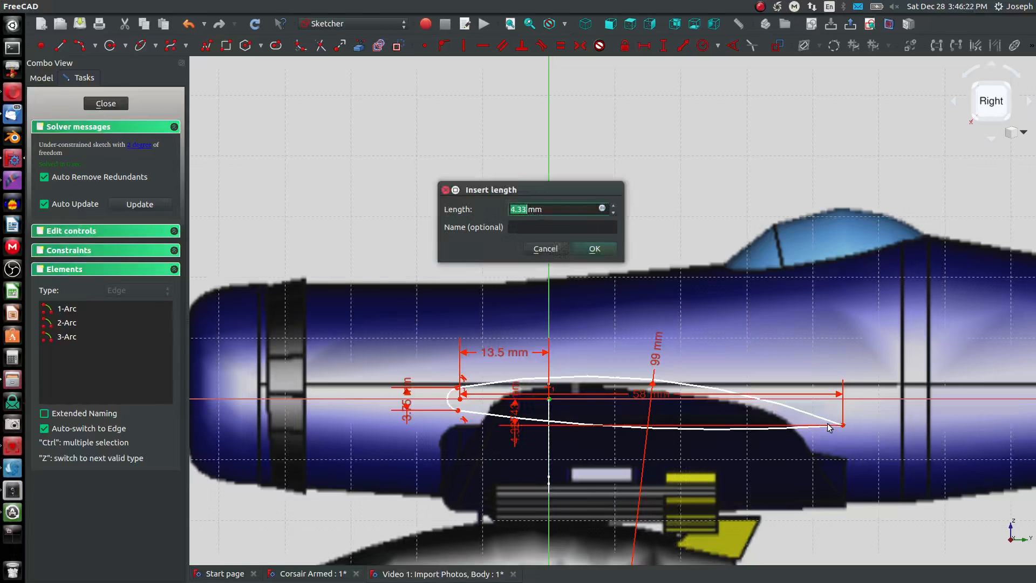
type("2")
key("Return")
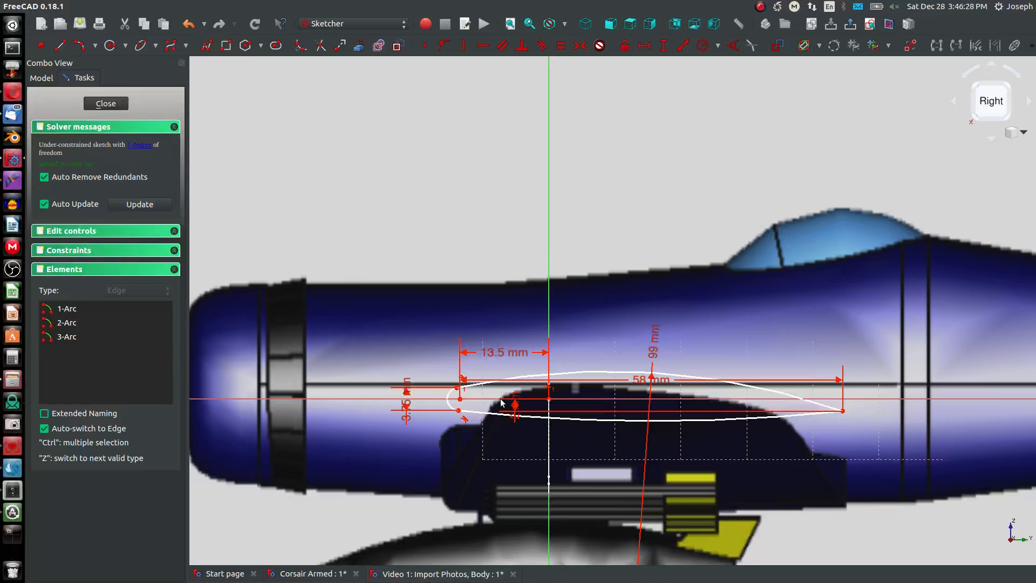
- Set the upper arc's existing radius dimension to 100 mm and move its label clear of the profile
left_click(530, 375)
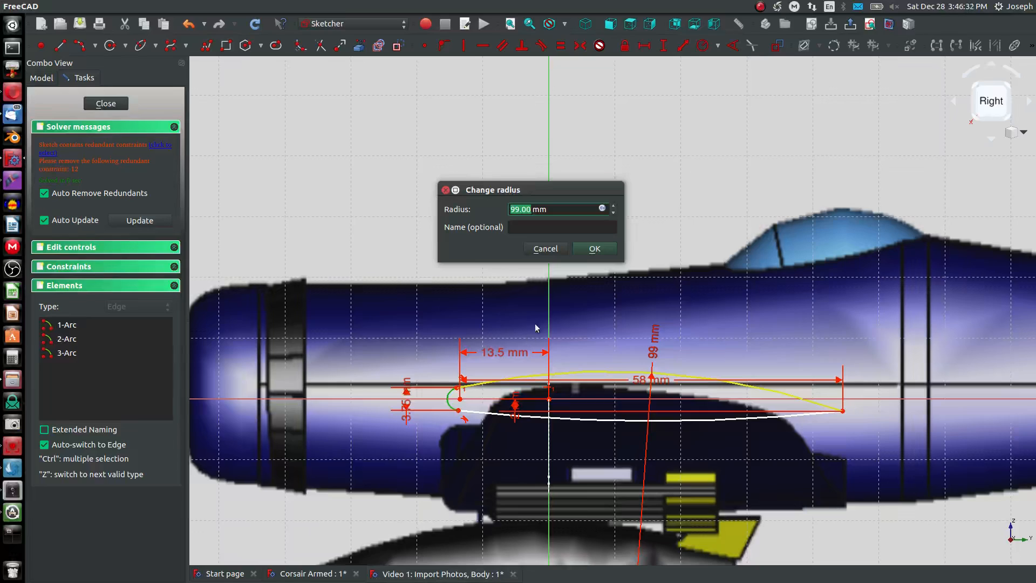
left_click(548, 248)
left_click_drag(654, 344, 690, 333)
double_click(688, 340)
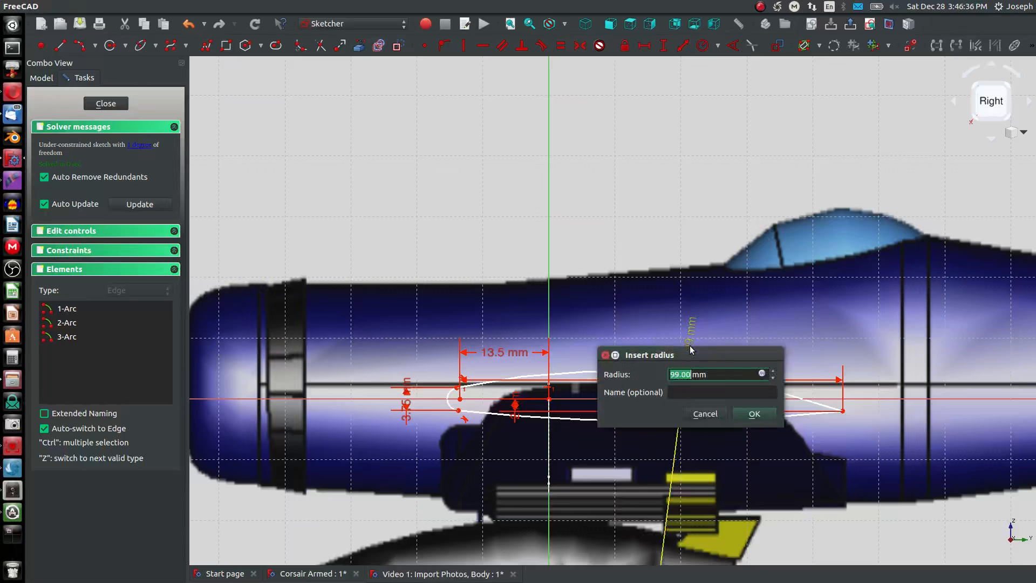
type("100")
key("Return")
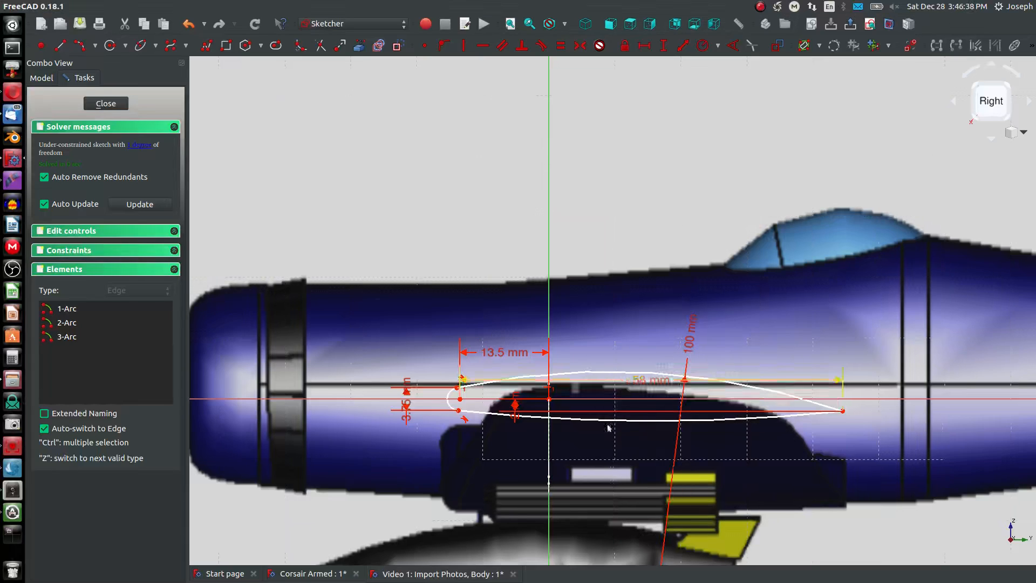
- Constrain the lower arc's radius to 1000 mm
left_click(592, 420)
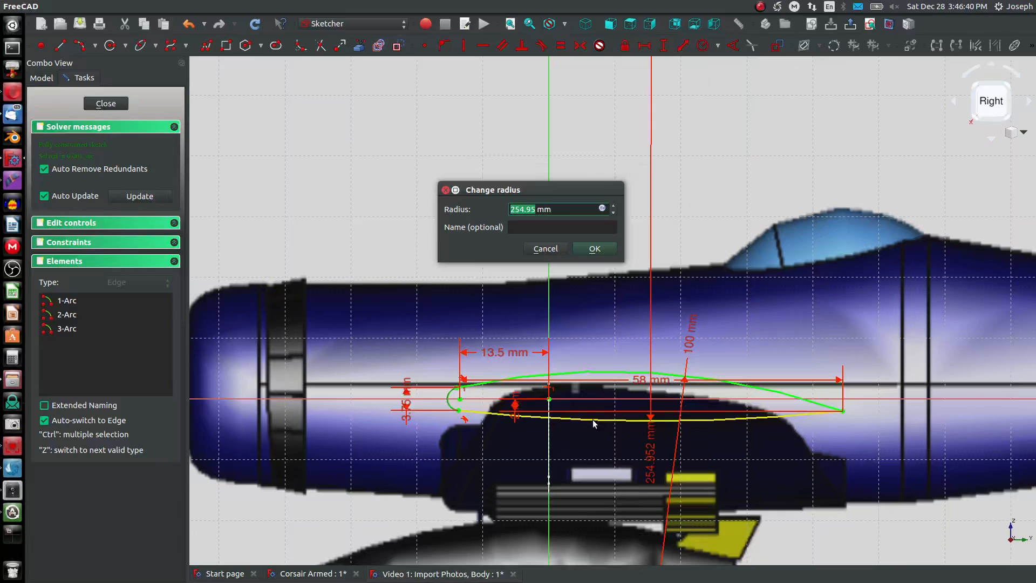
type("1000")
key("Return")
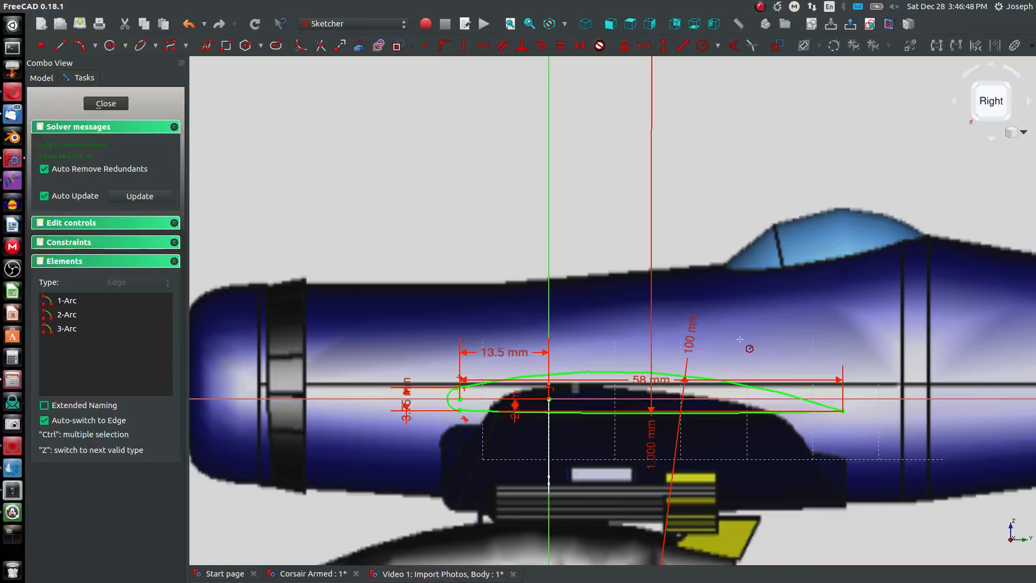
- Move the vertical dimension labels clear of the profile, set the trailing end's vertical offset to 4 mm and close the sketch
left_click_drag(406, 404, 409, 339)
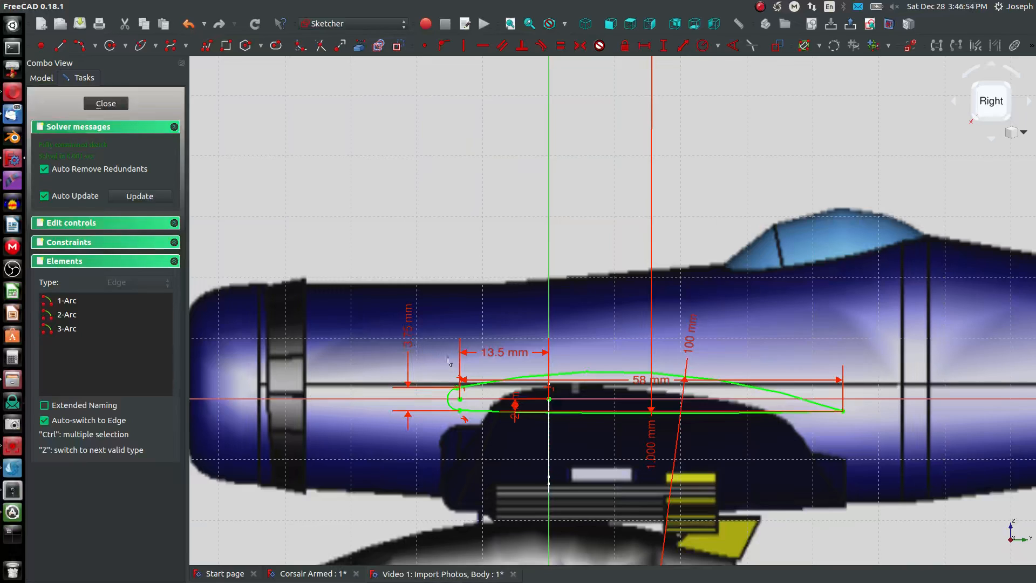
left_click_drag(515, 407, 513, 471)
double_click(508, 471)
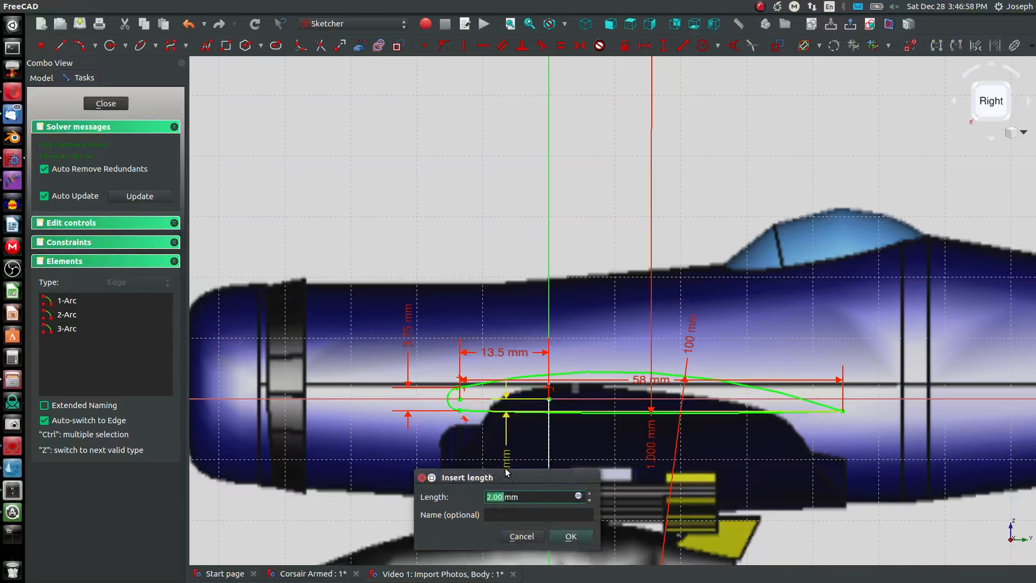
type("4")
key("Return")
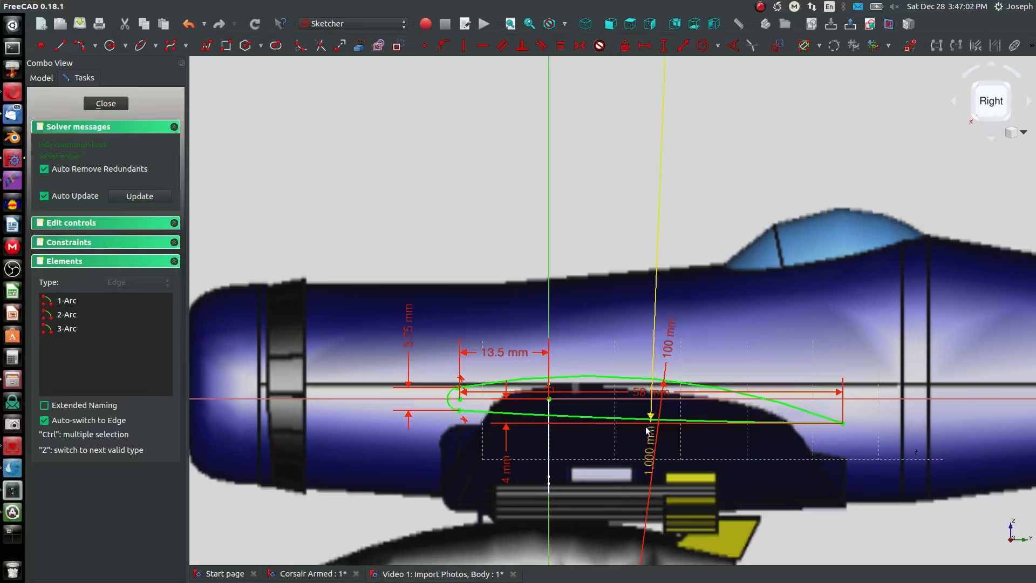
left_click(101, 102)
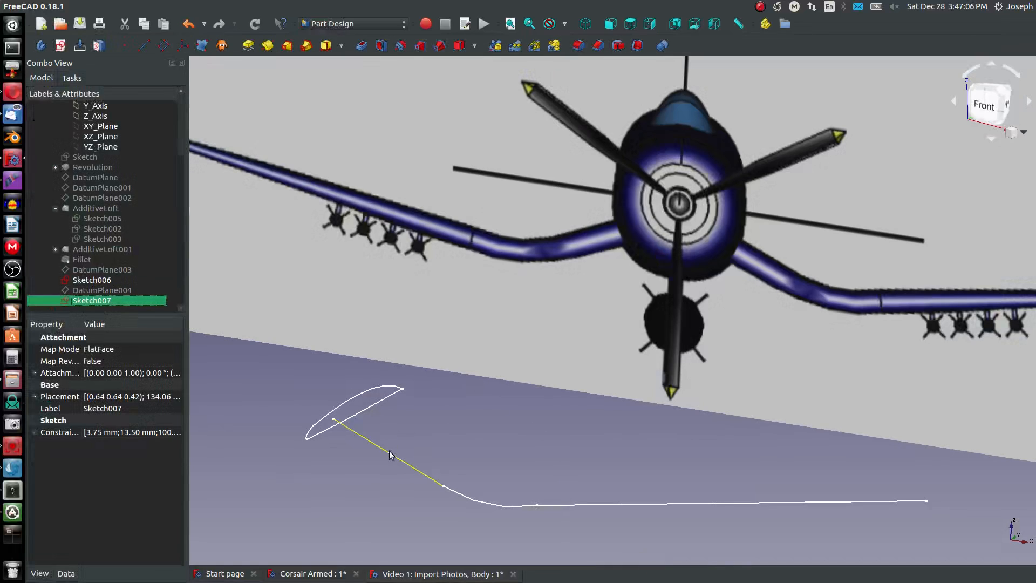
- Create a datum plane normal to the wing path's inner straight segment with its origin translated to the segment's outer endpoint
left_click(436, 482)
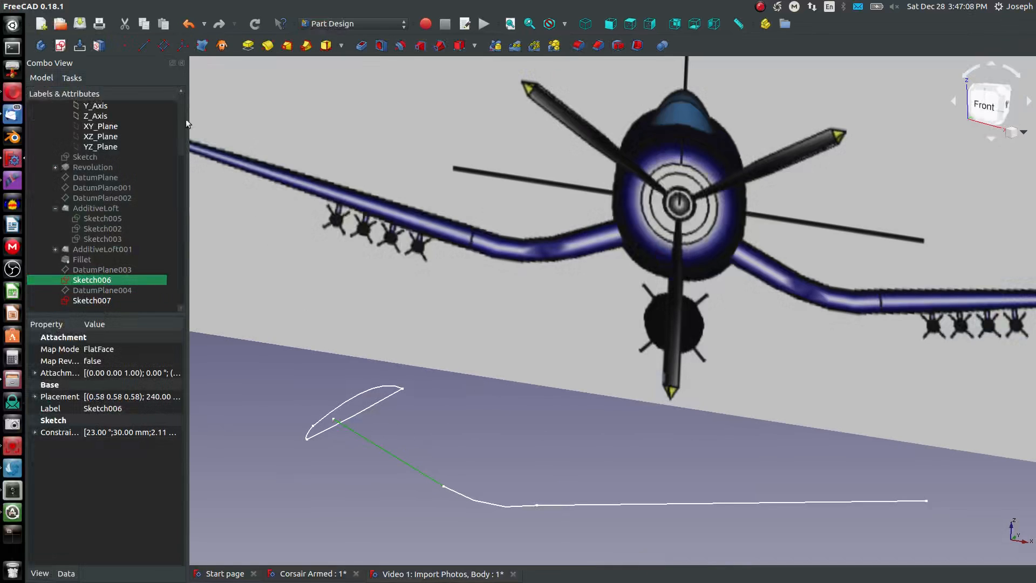
left_click(161, 48)
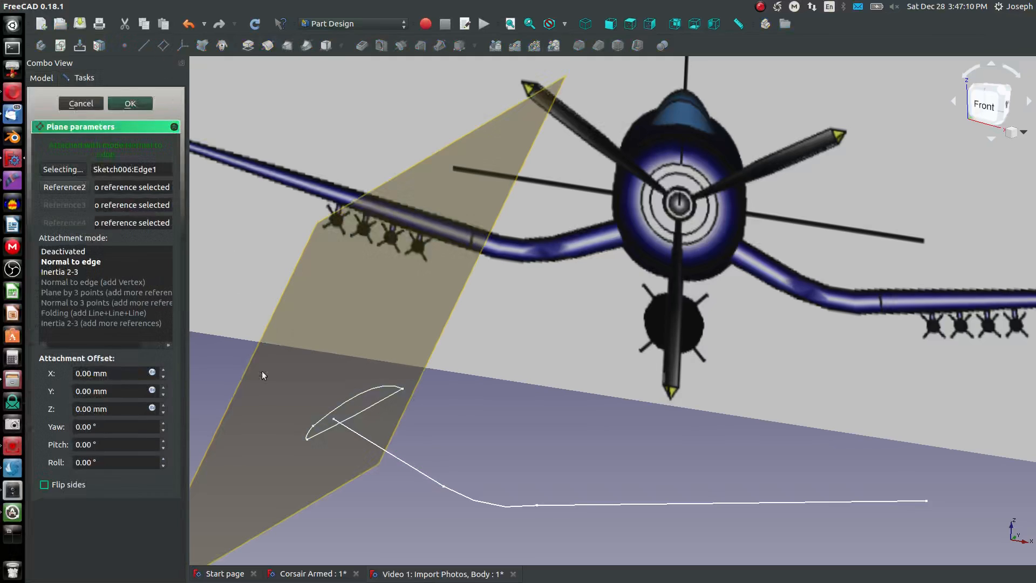
left_click(455, 494)
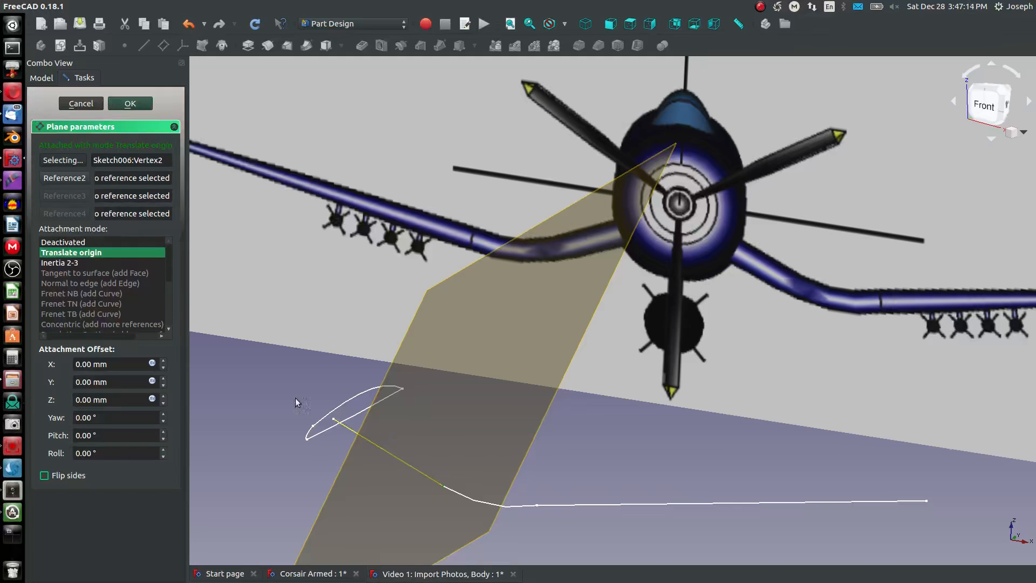
left_click(130, 103)
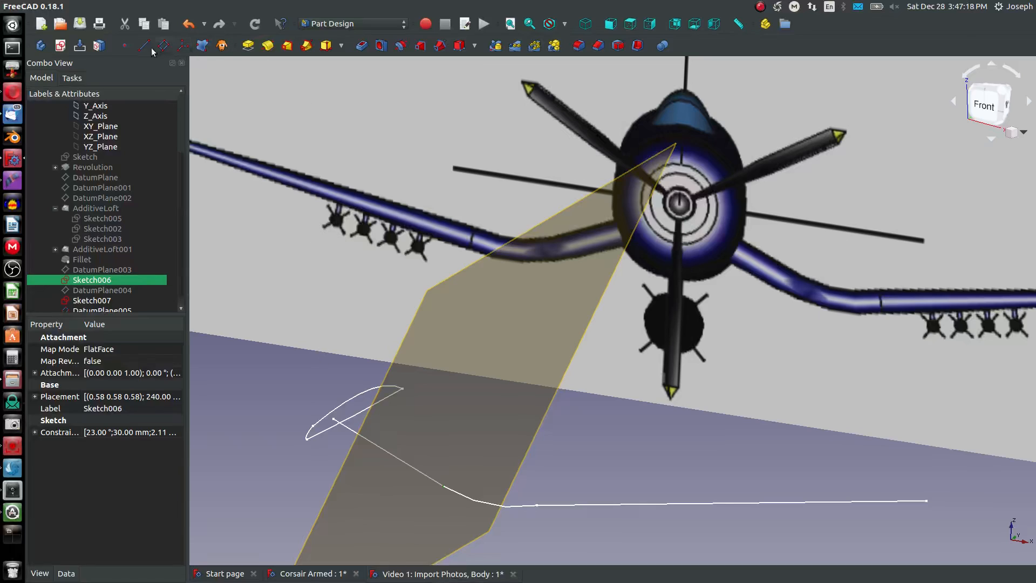
left_click(62, 47)
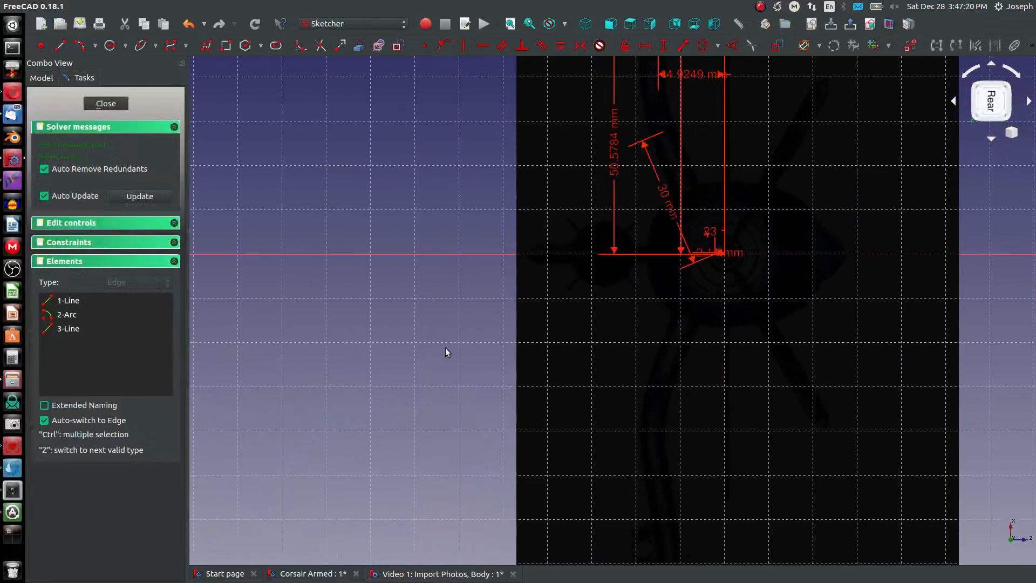
middle_click_drag(482, 289, 713, 404)
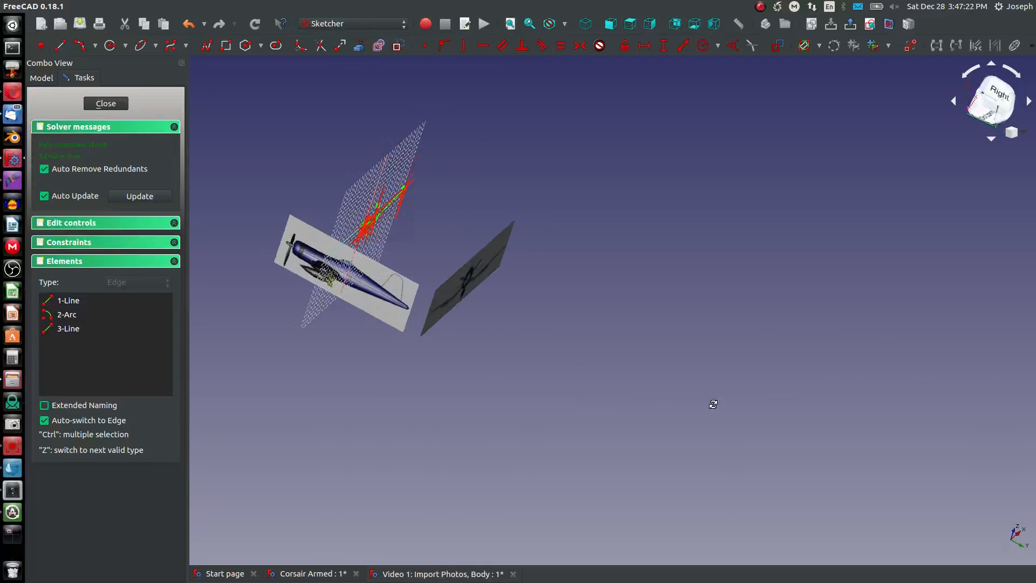
left_click(120, 104)
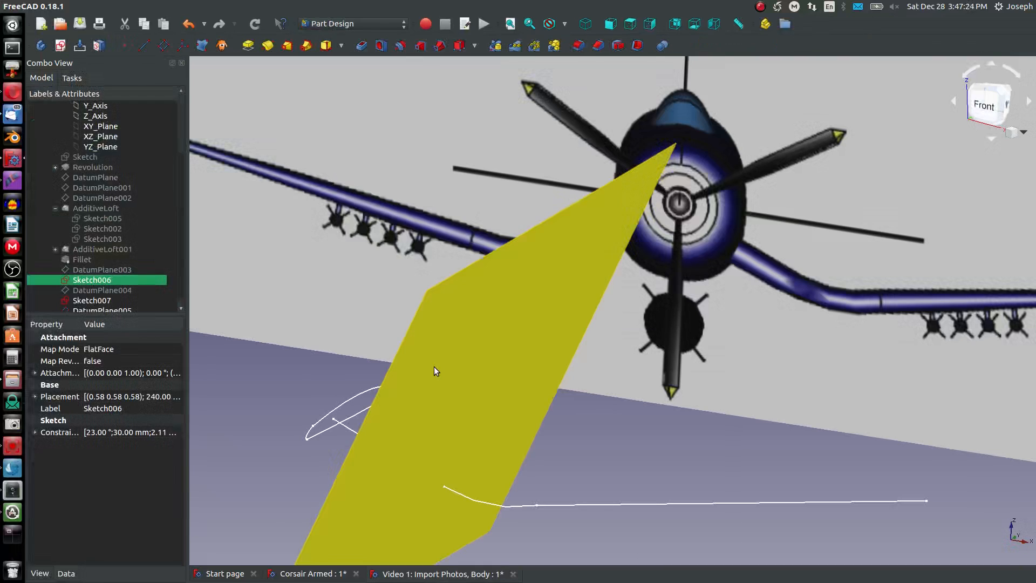
- Start a sketch on the new datum plane and reference the existing airfoil's upper, nose and lower arcs as external geometry
left_click(375, 307)
left_click(81, 45)
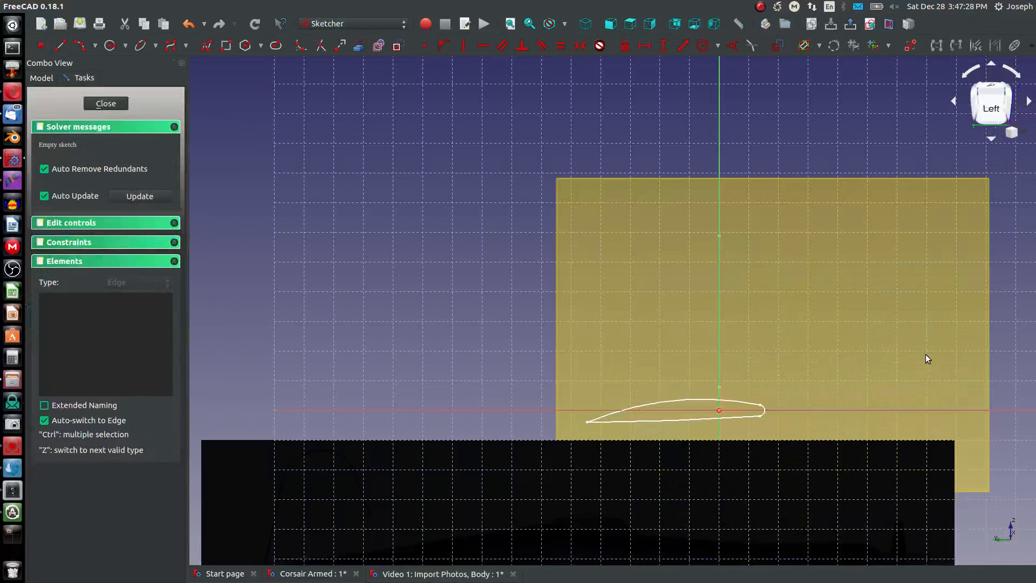
scroll(763, 416, "up", 3)
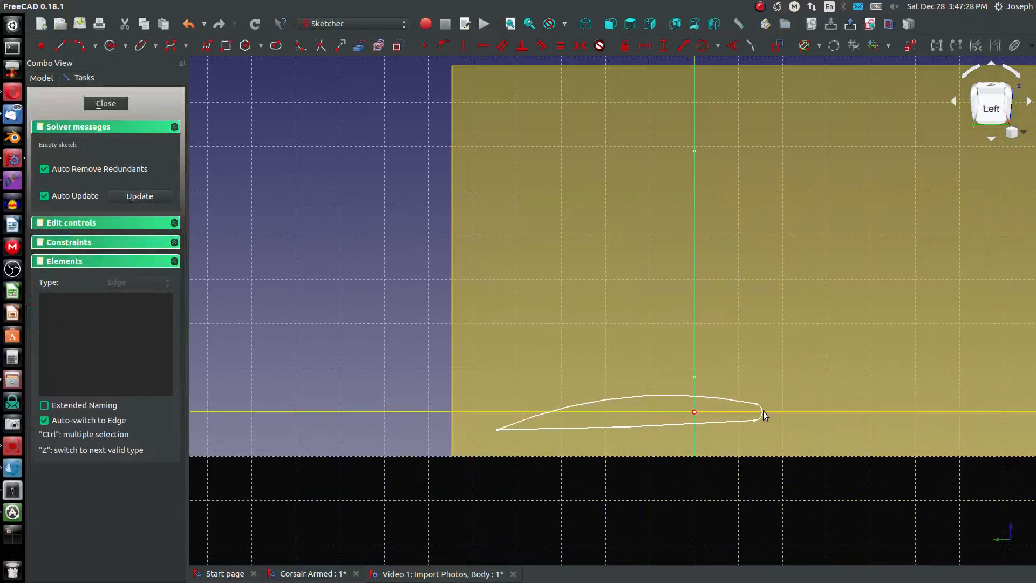
scroll(651, 345, "up", 5)
left_click(356, 47)
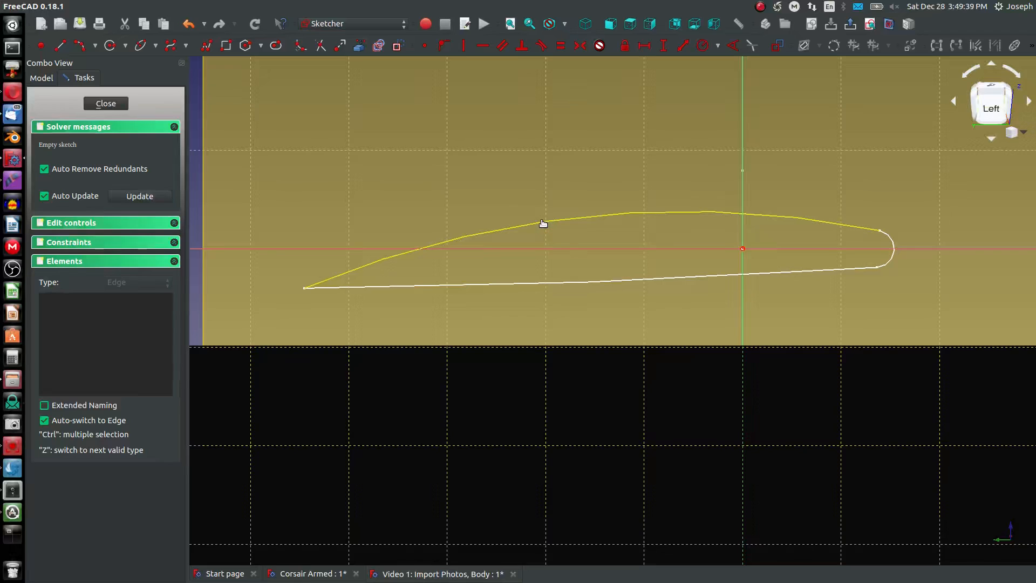
left_click(543, 223)
left_click(891, 246)
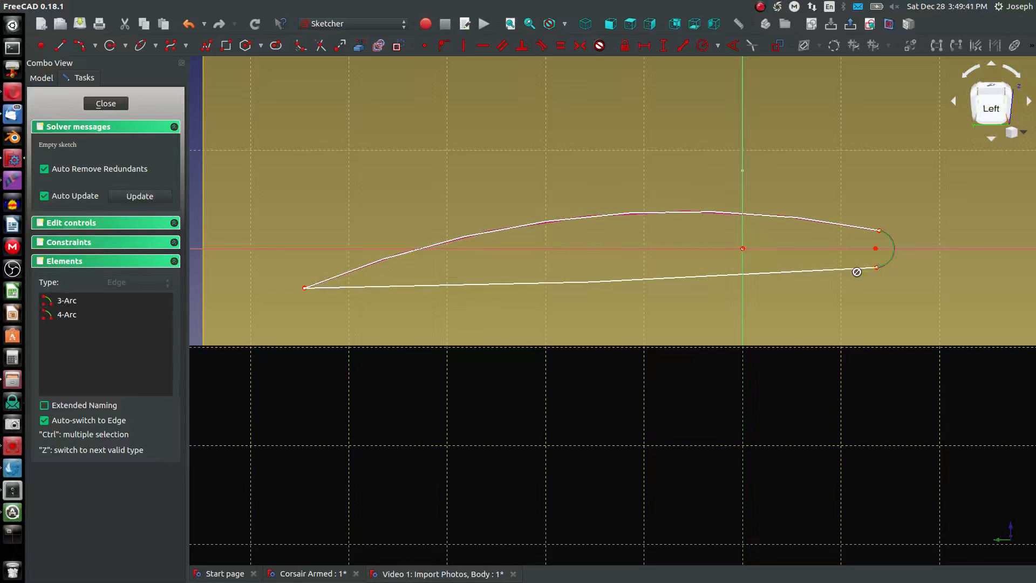
left_click(860, 270)
key("Escape")
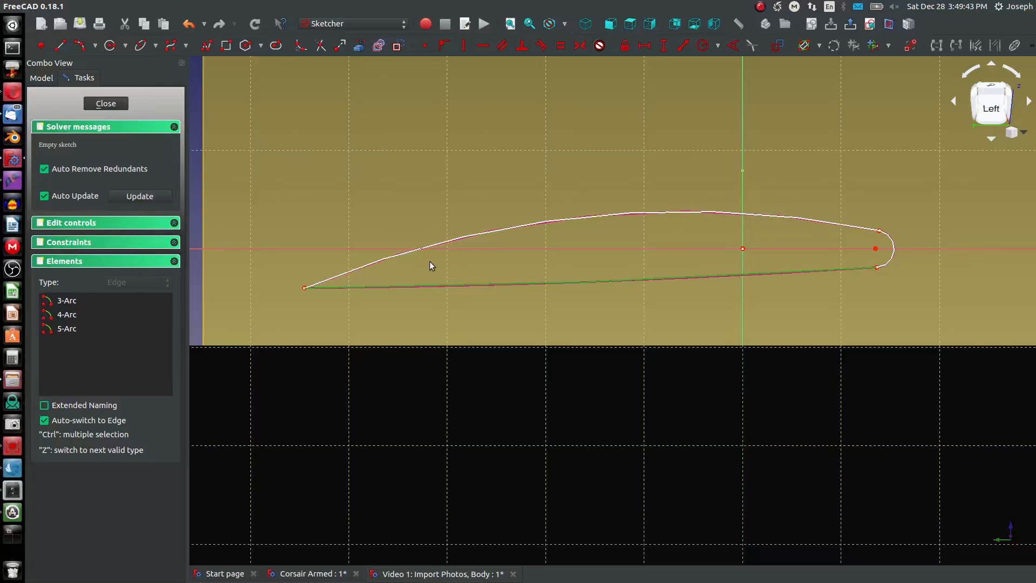
- Hide DatumPlane005 while the airfoil sketch stays open for editing
middle_click_drag(551, 243, 620, 314)
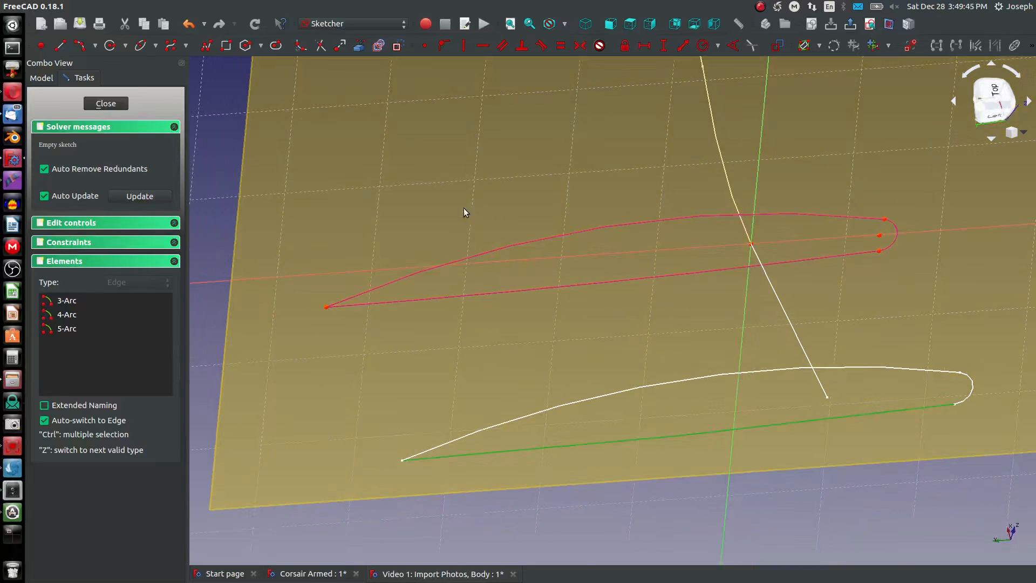
left_click(36, 80)
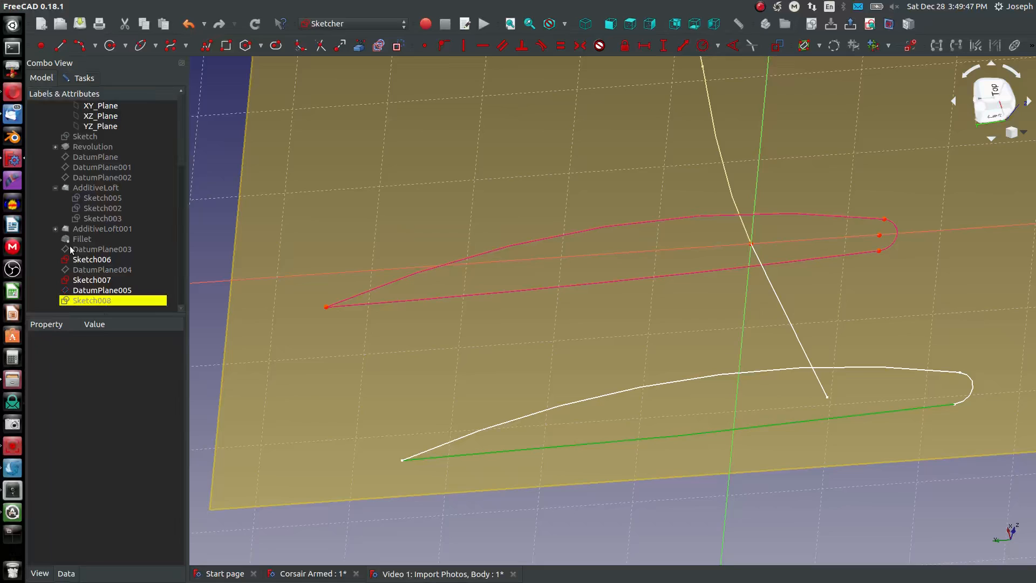
left_click(105, 291)
left_click(301, 106)
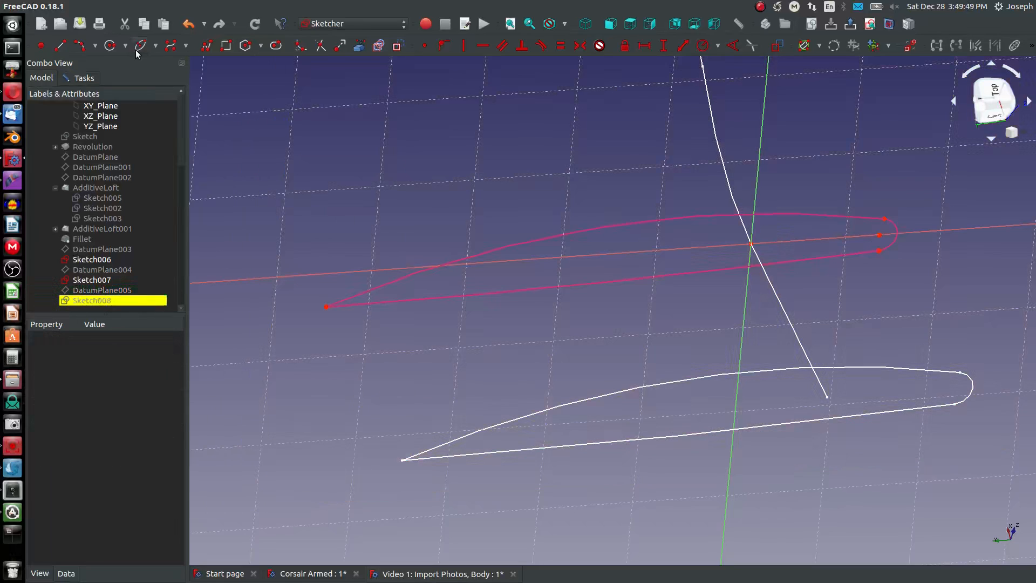
- Draw an arc between the nose's upper end and the trailing point, and make it equal to the referenced upper arc
left_click(80, 46)
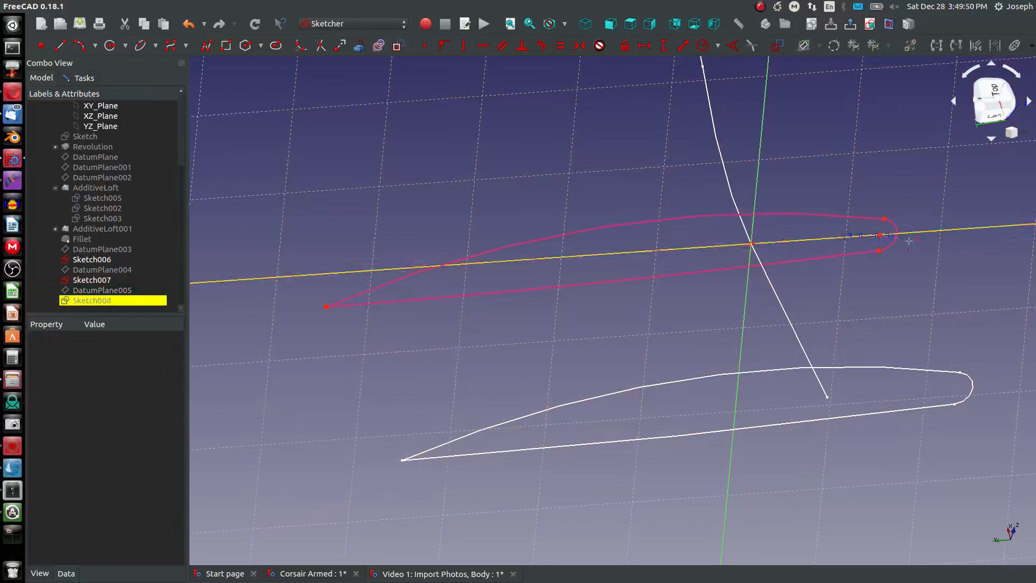
left_click(884, 219)
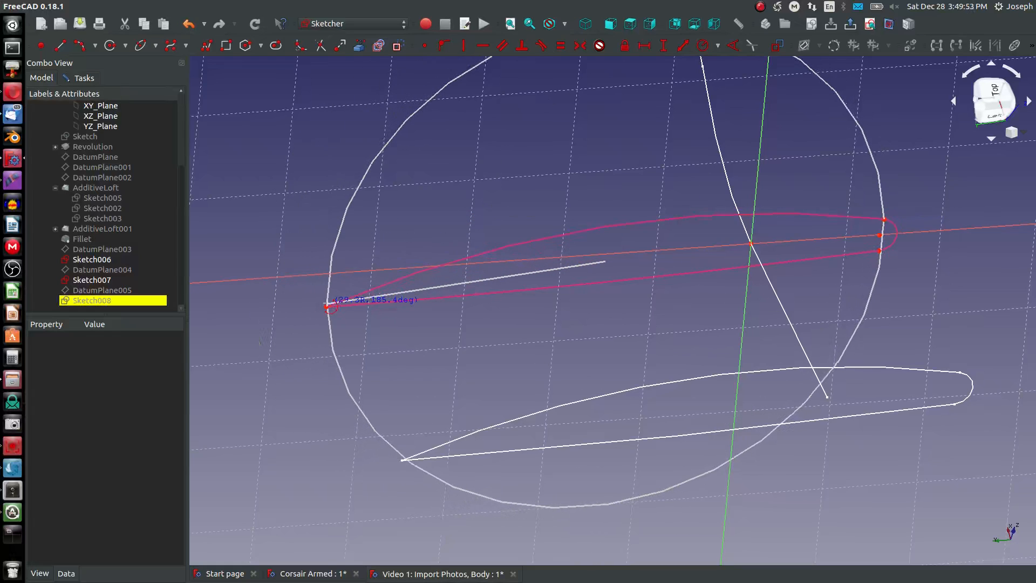
left_click(327, 307)
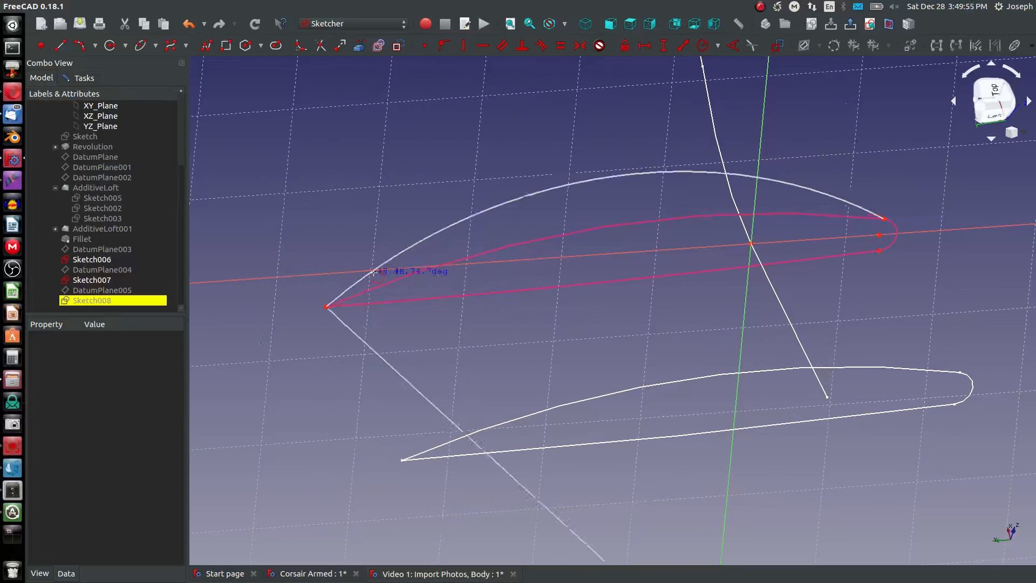
left_click(470, 255)
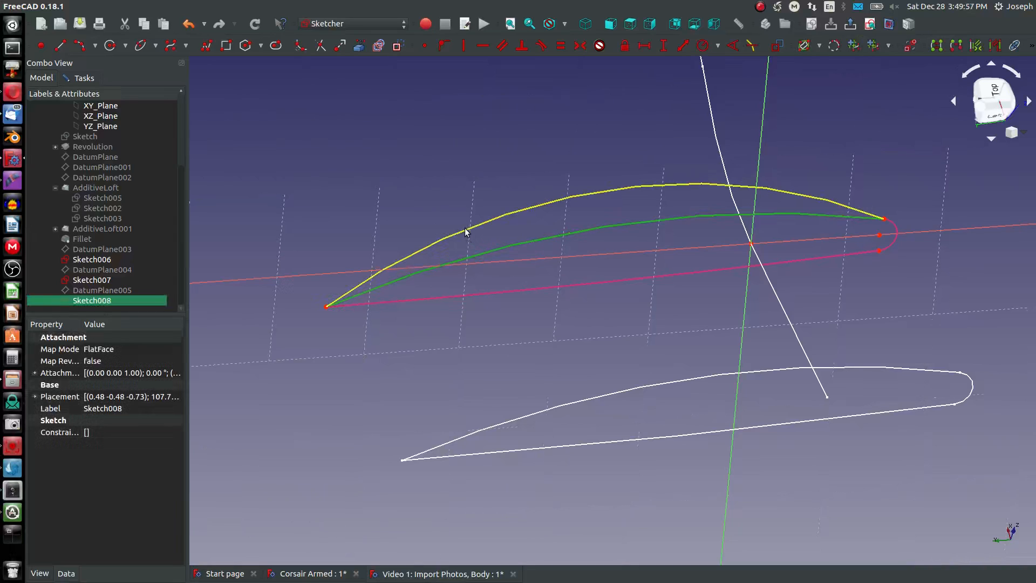
- Draw an arc from the trailing point to the nose's lower end and make it equal to the referenced lower arc
left_click(81, 45)
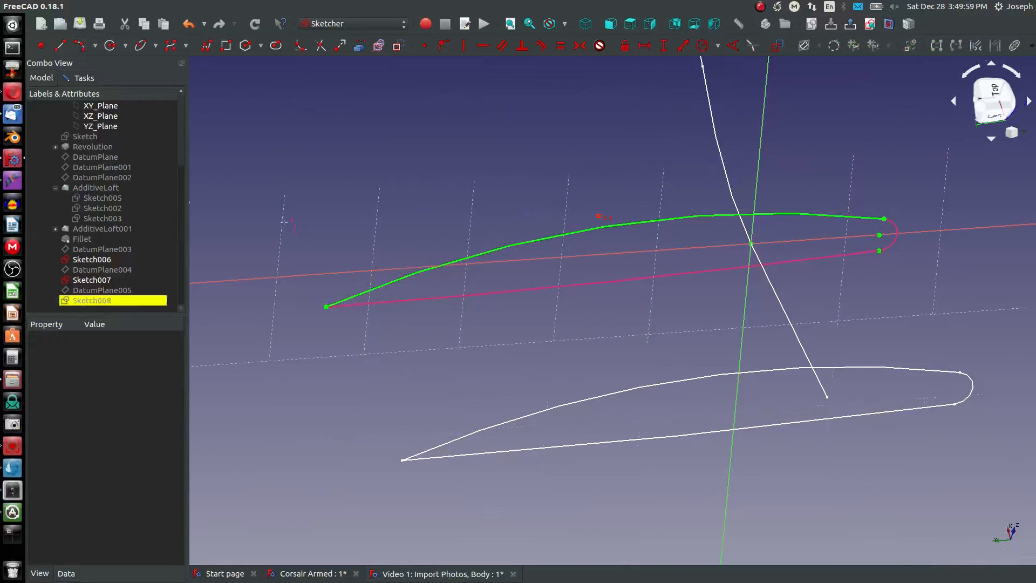
left_click(327, 306)
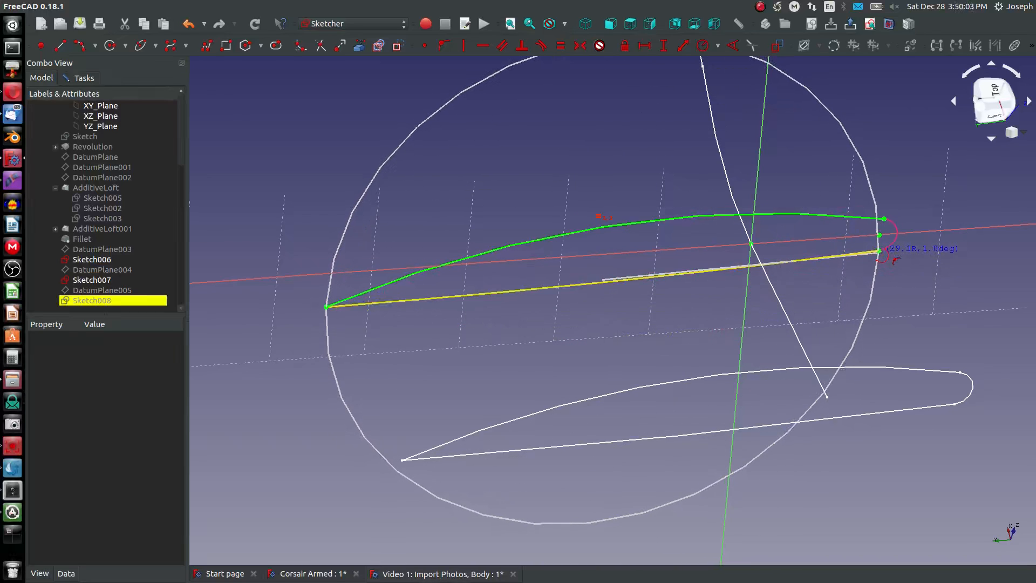
left_click(879, 250)
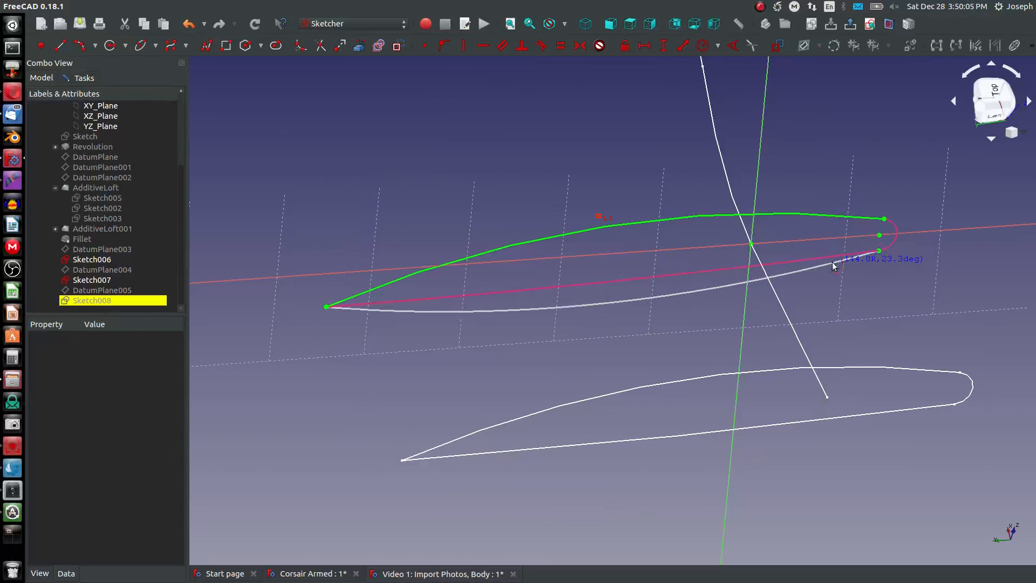
left_click(833, 264)
left_click(794, 261)
left_click(804, 270)
key("e")
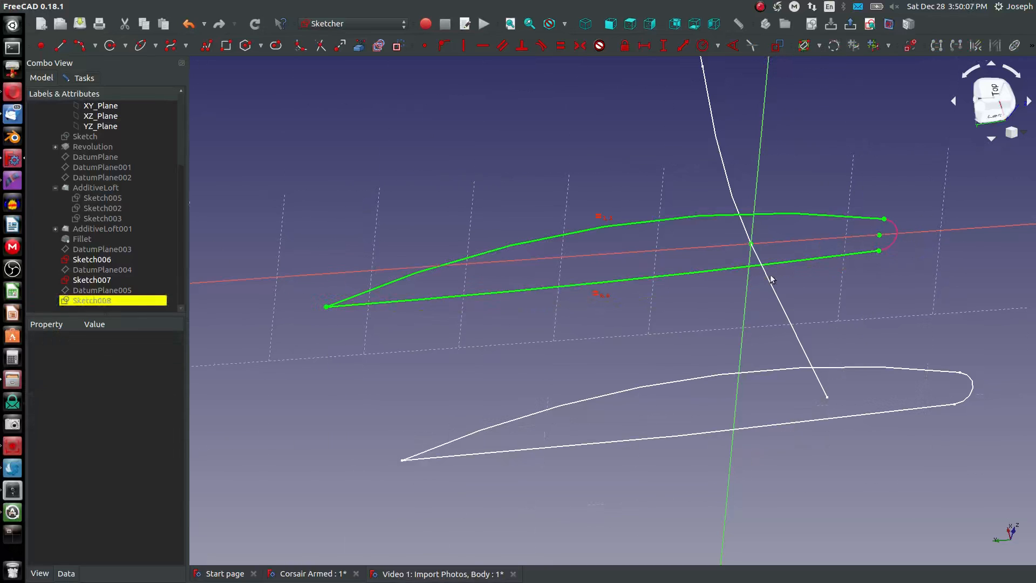
- Close the profile with a nose arc equal to the referenced nose, then close the sketch
left_click(79, 46)
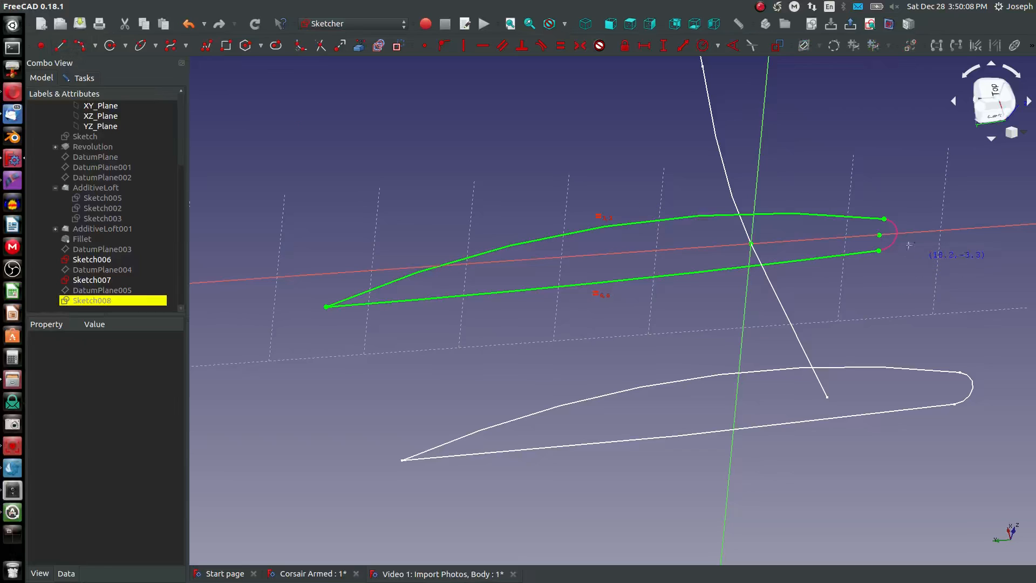
left_click(884, 219)
left_click(880, 251)
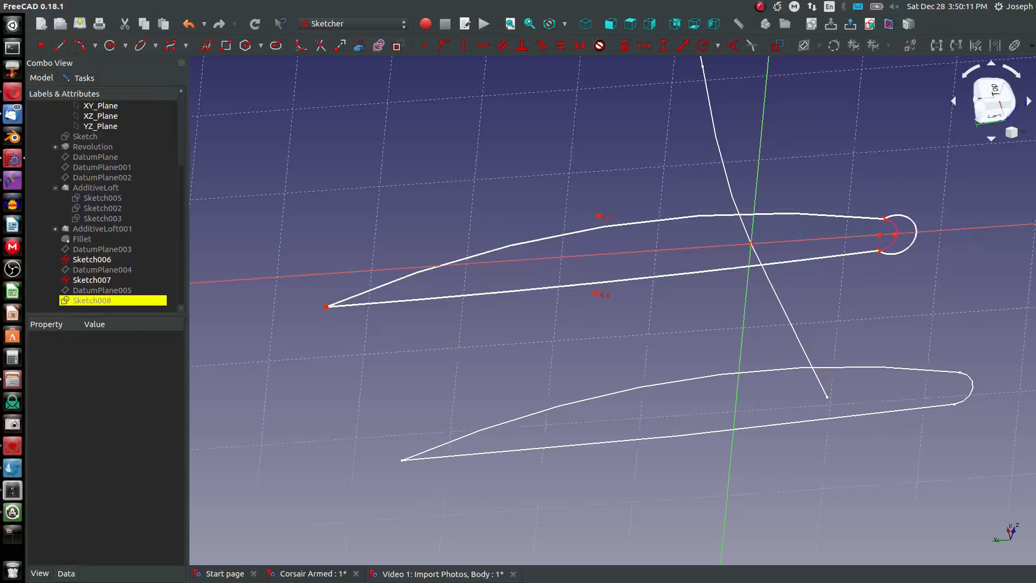
left_click(857, 217)
left_click(912, 218)
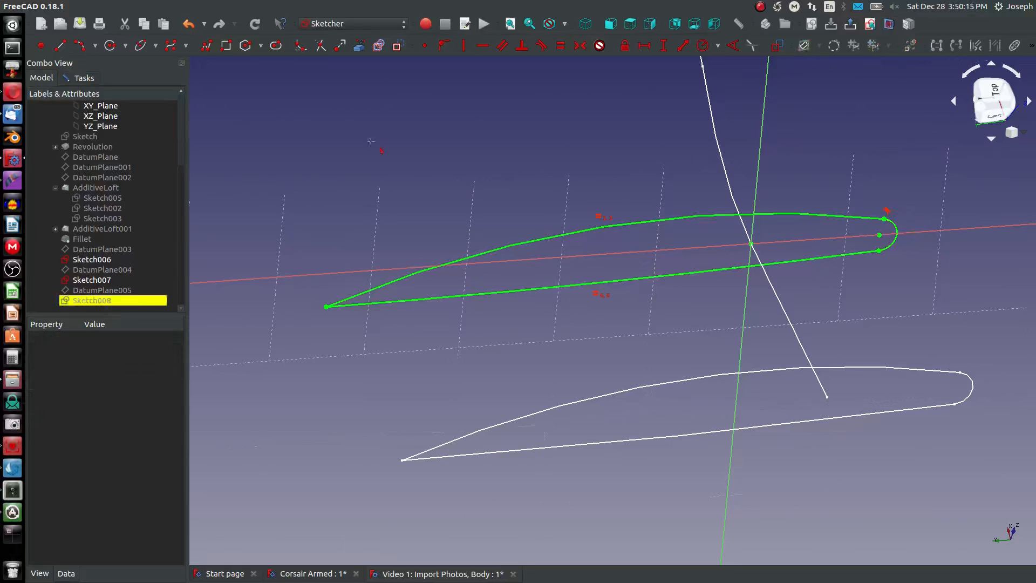
right_click(283, 143)
left_click(80, 80)
left_click(106, 101)
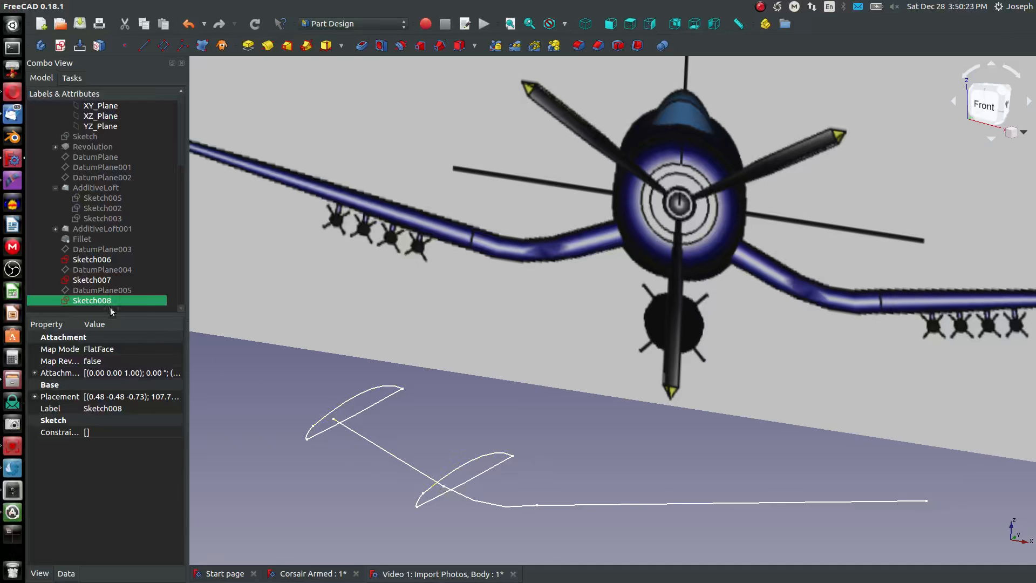
- Move Sketch007's upper-arc radius and overall length labels clear of the profile and capture a screenshot of the dimensioned sketch
double_click(86, 280)
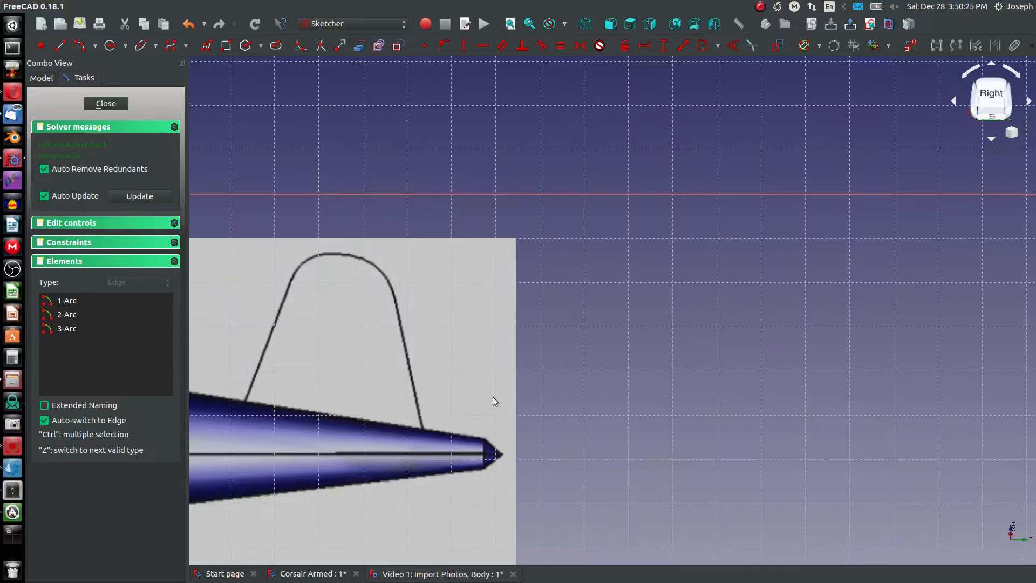
scroll(494, 396, "down", 3)
scroll(296, 402, "up", 3)
scroll(596, 97, "up", 3)
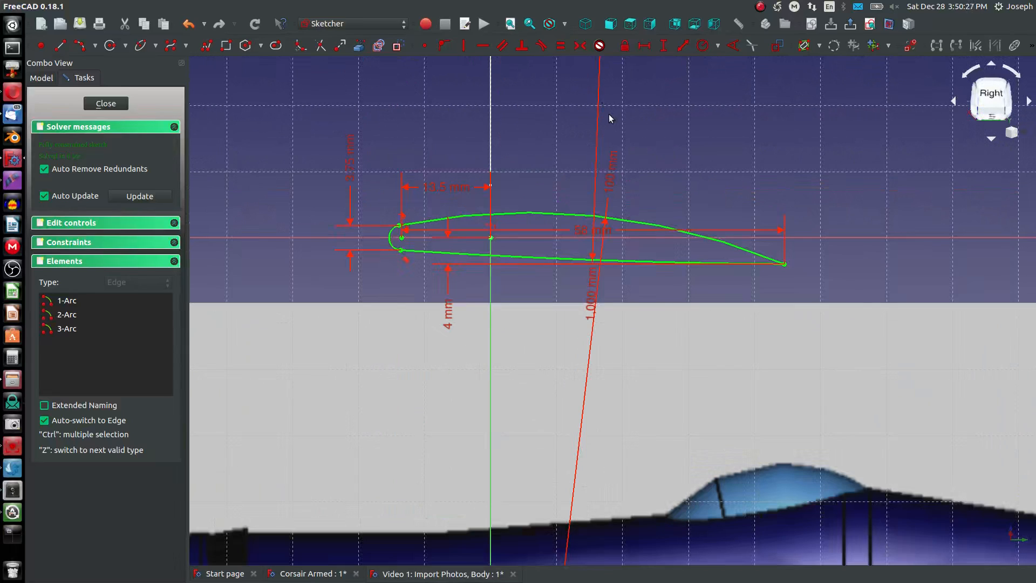
left_click_drag(609, 186, 620, 198)
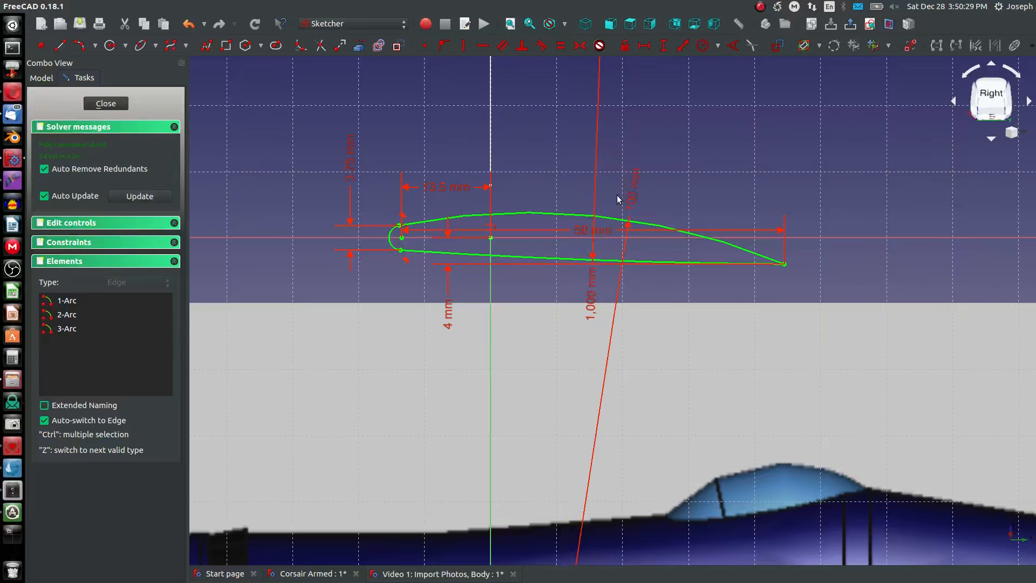
left_click_drag(600, 233, 597, 137)
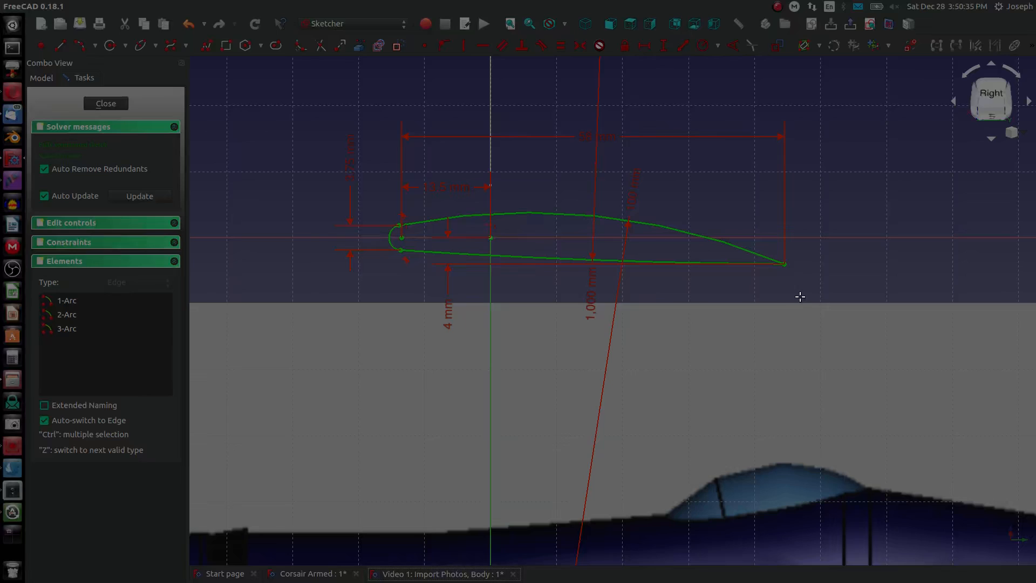
left_click_drag(297, 101, 819, 343)
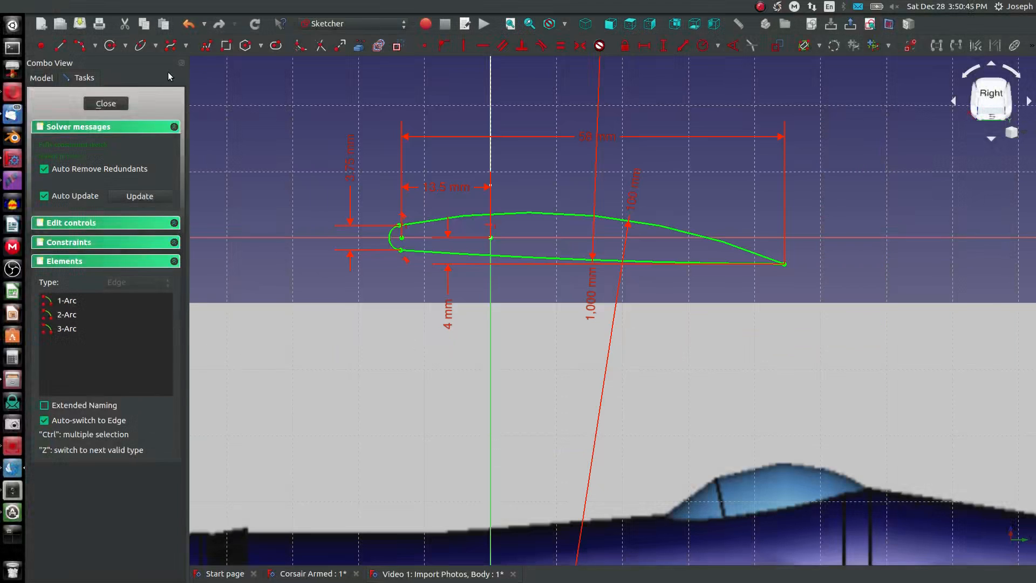
left_click(106, 104)
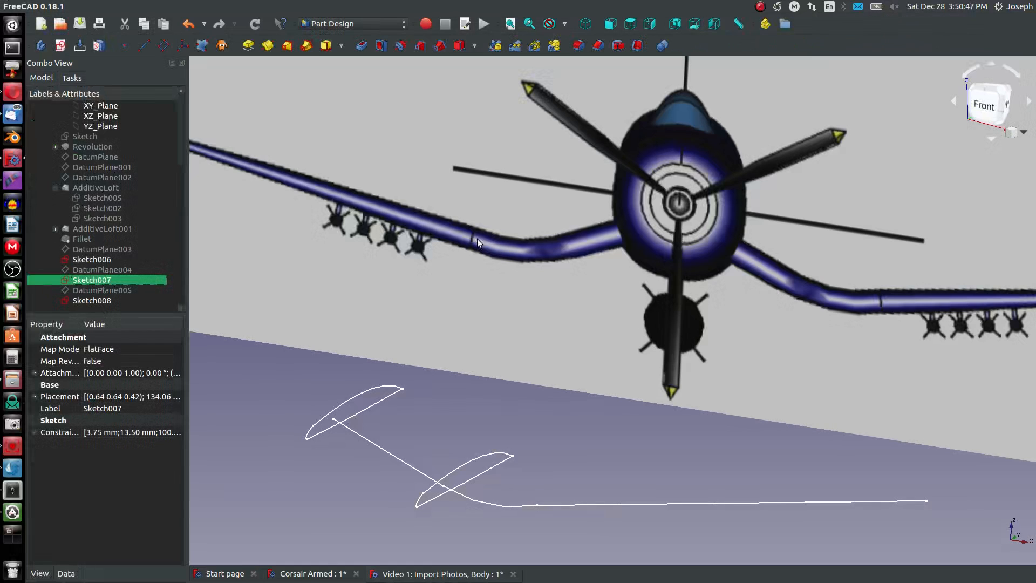
- Create a datum plane normal to the wing path's long outer segment and start a sketch on it
scroll(499, 296, "down", 5)
scroll(522, 383, "up", 8)
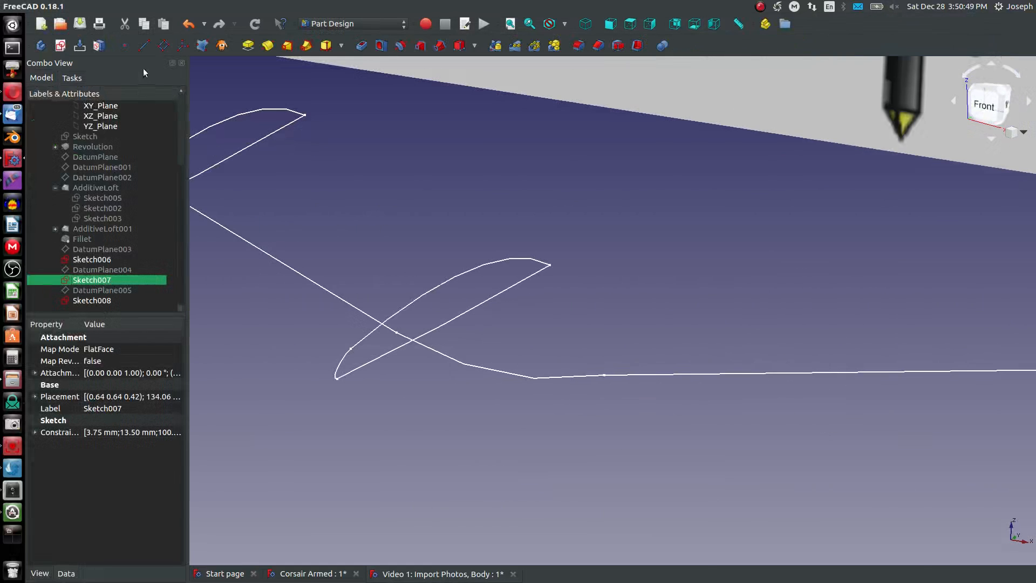
left_click(164, 48)
left_click(639, 375)
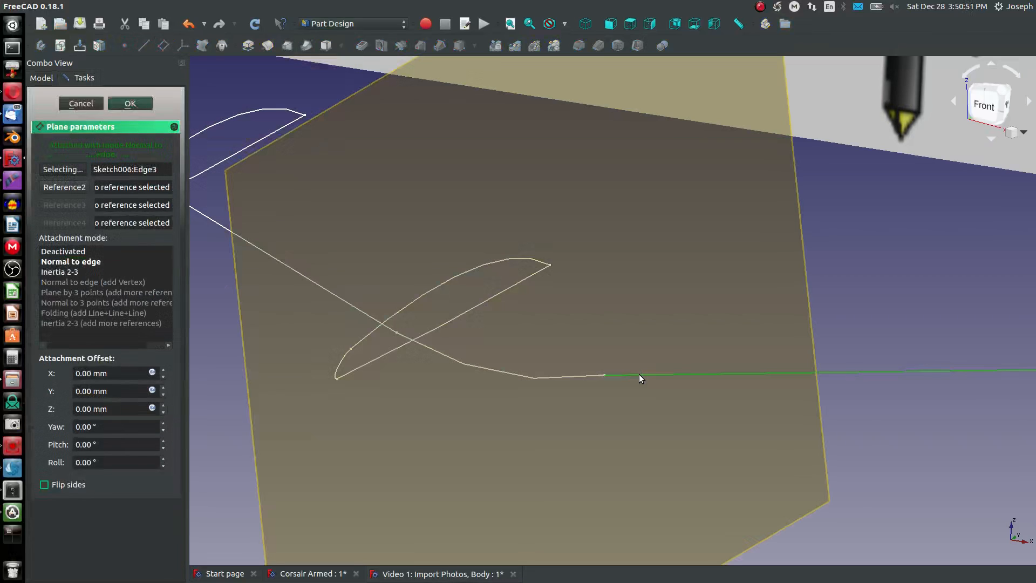
left_click(130, 103)
left_click(549, 364)
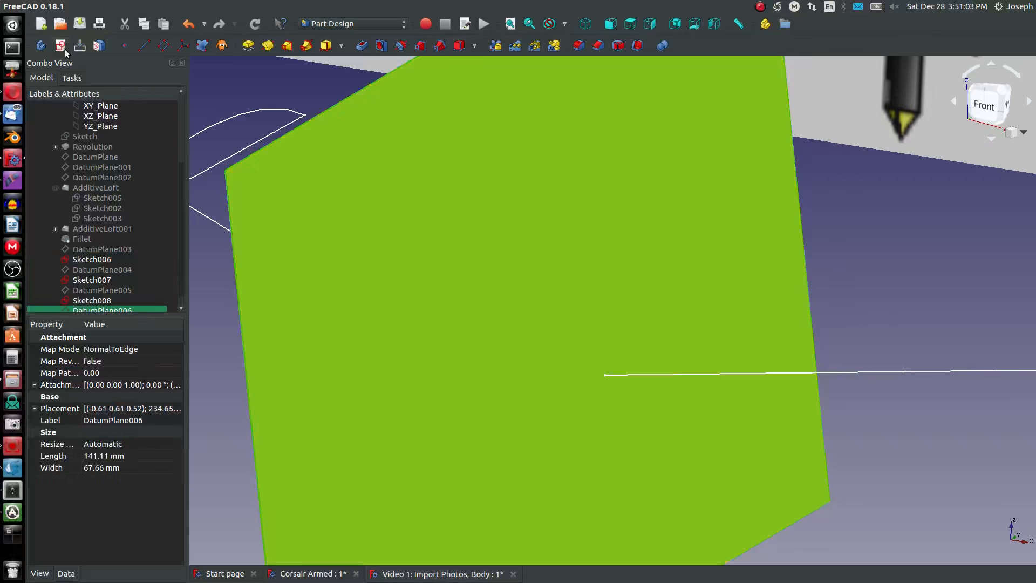
left_click(62, 48)
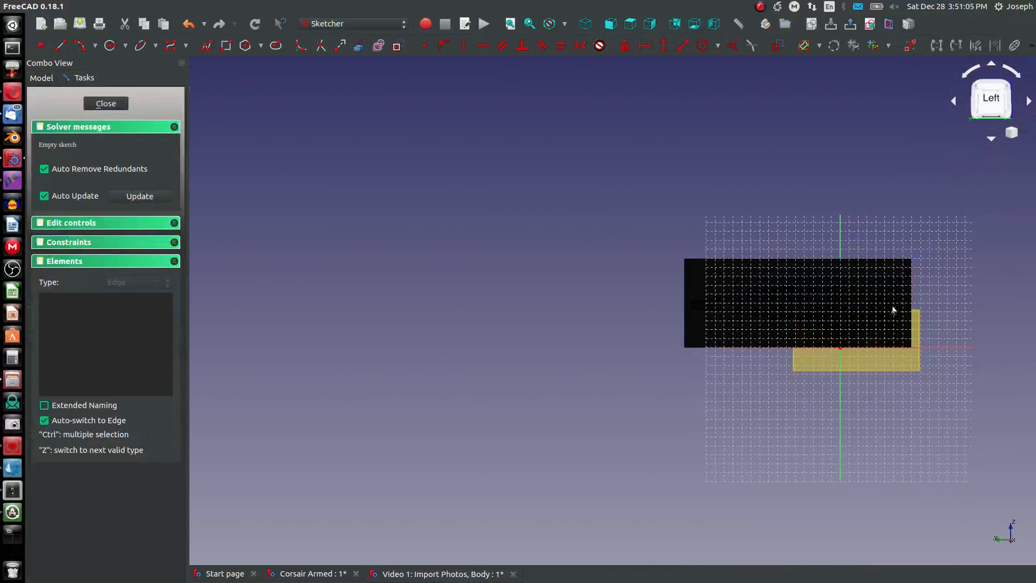
- Draw a nose arc about 6 mm high, centred near the horizontal axis just forward of the origin, bulging towards the airplane's nose
scroll(894, 308, "up", 5)
middle_click_drag(908, 300, 832, 320)
scroll(834, 319, "down", 8)
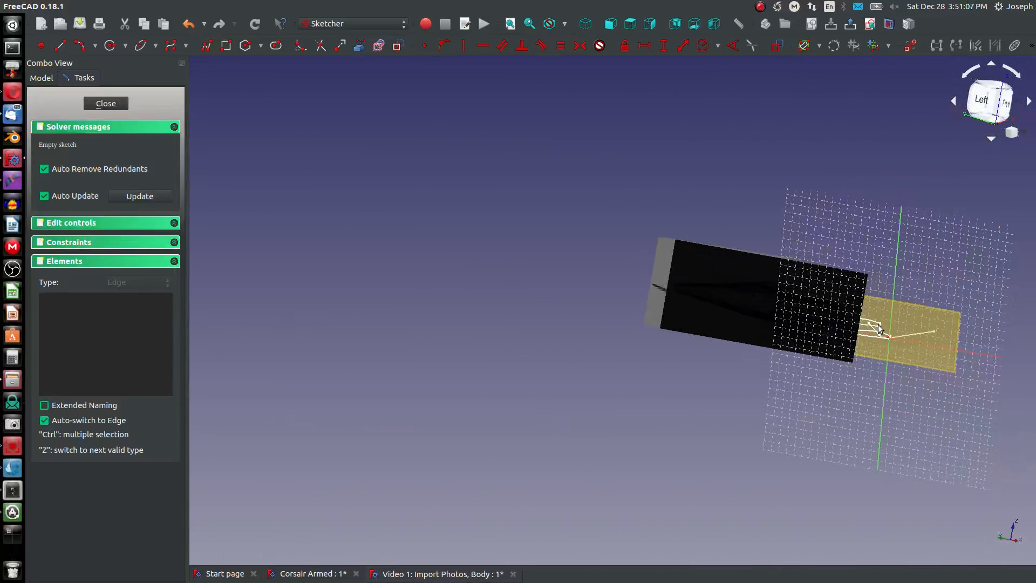
right_click(693, 319)
left_click(523, 118)
left_click(642, 29)
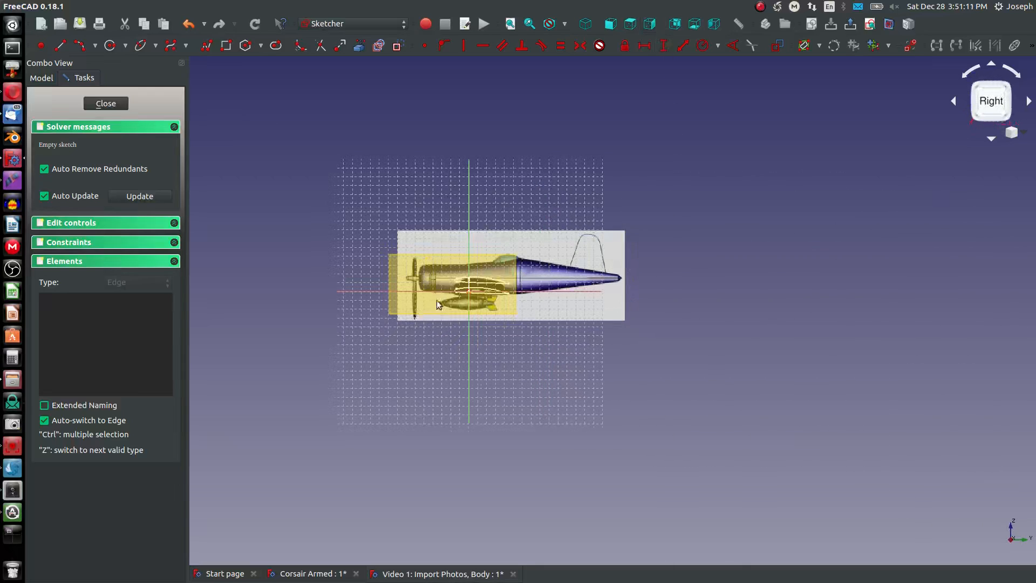
scroll(436, 300, "up", 5)
scroll(375, 198, "up", 2)
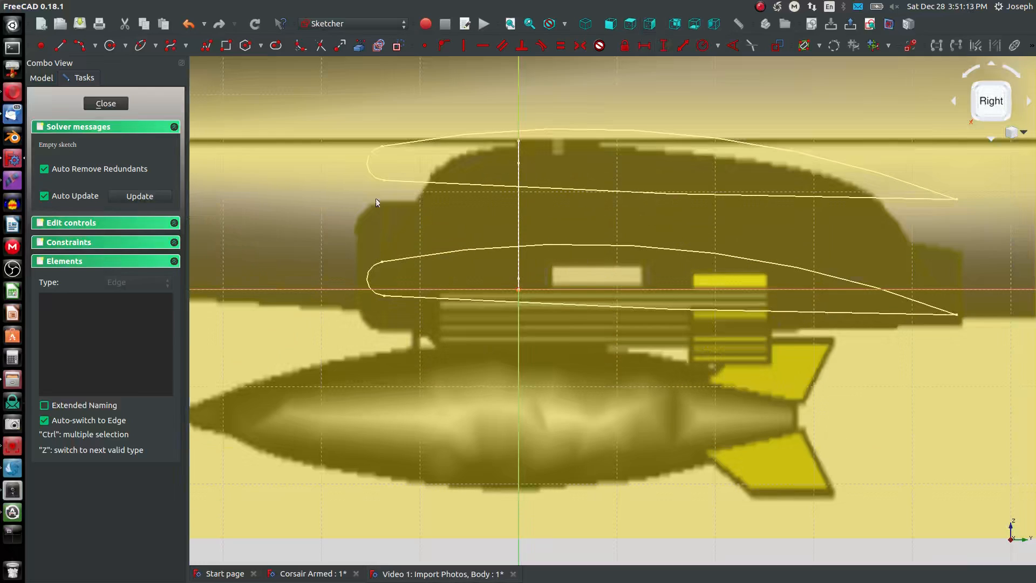
left_click(81, 46)
left_click(475, 289)
left_click(475, 319)
left_click(477, 259)
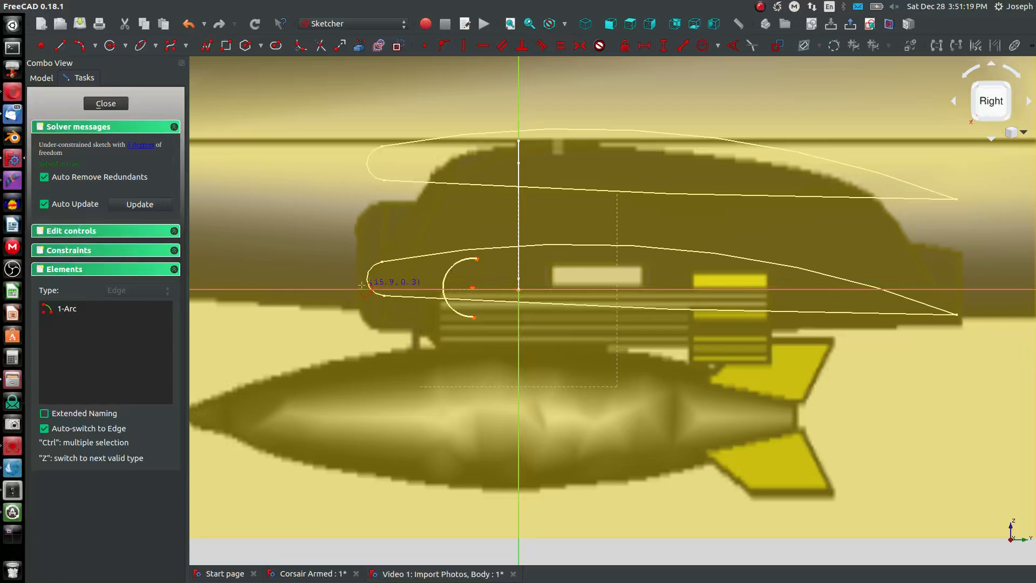
key("Escape")
left_click(478, 261)
left_click(366, 250)
- Hide the Front View and Side View reference images and DatumPlane006
scroll(377, 252, "down", 5)
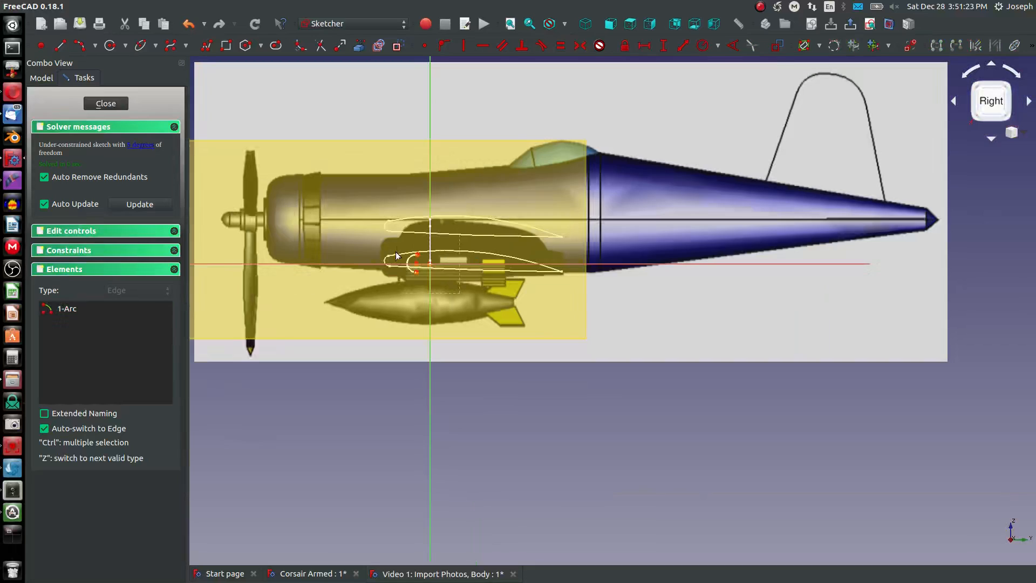
scroll(375, 178, "down", 5)
scroll(378, 167, "up", 3)
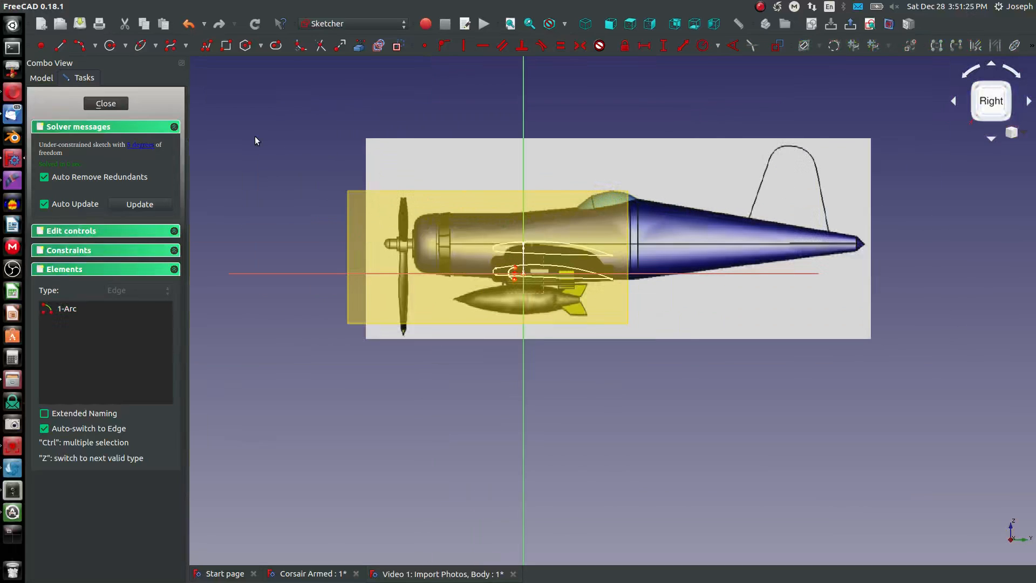
left_click(38, 78)
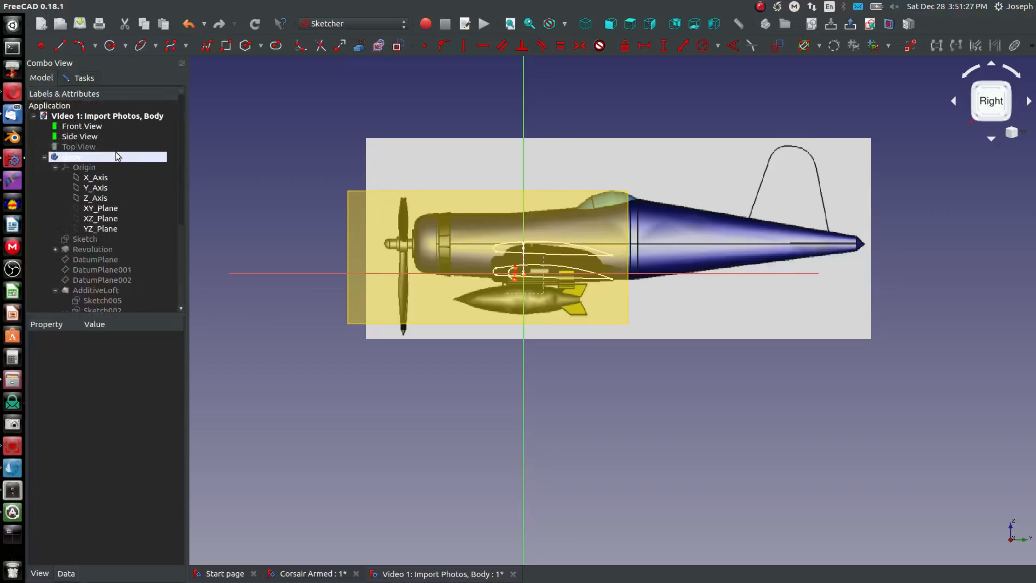
left_click(80, 127)
key("space")
left_click(83, 136)
key("space")
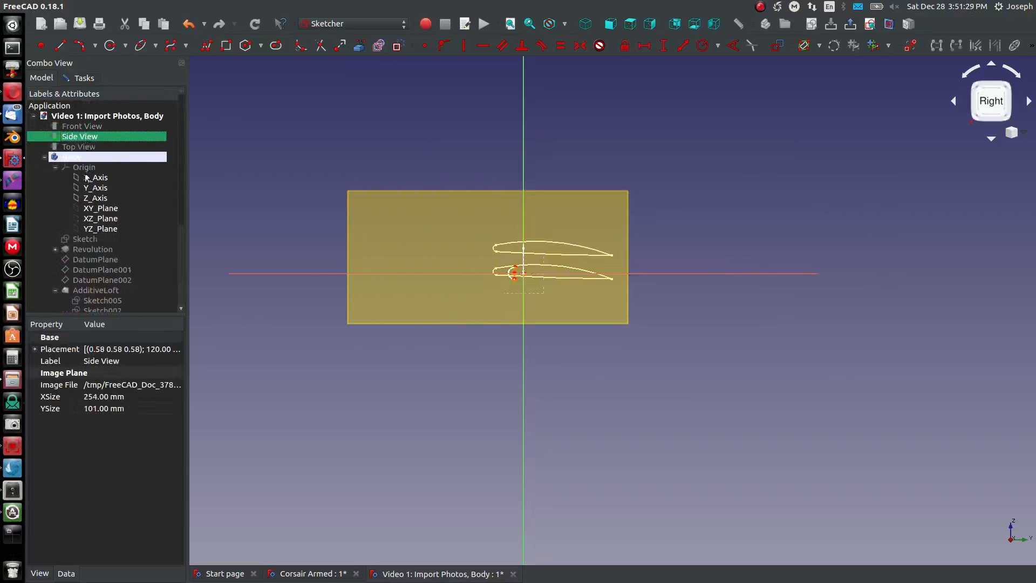
scroll(96, 191, "down", 4)
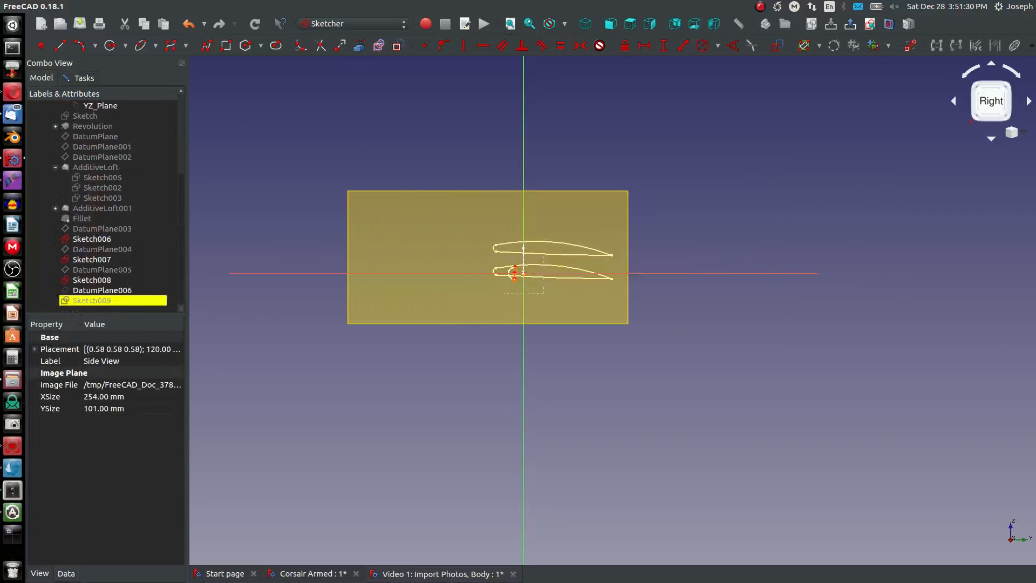
left_click(123, 292)
scroll(507, 277, "up", 8)
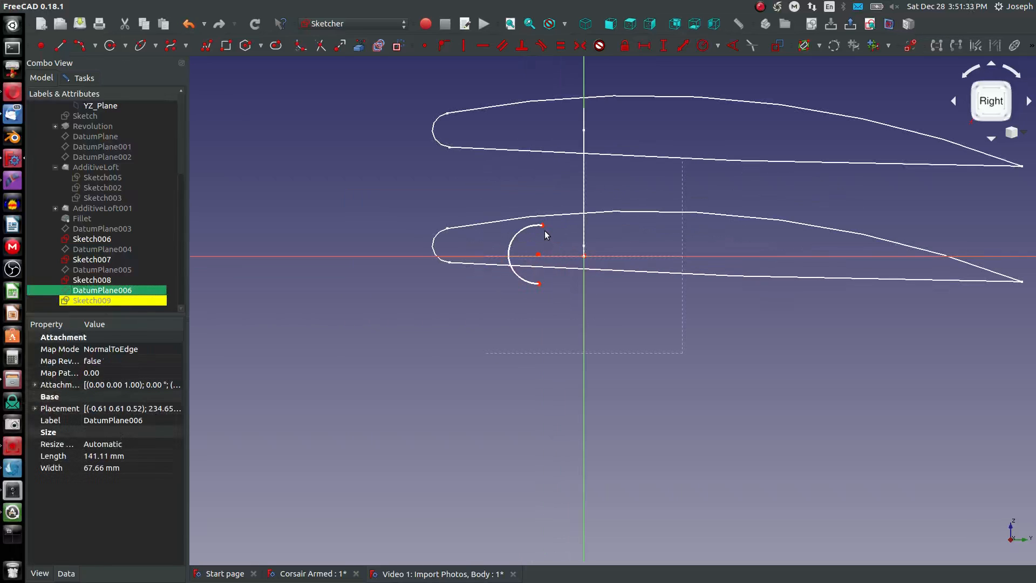
- Set the vertical distance between the nose arc's endpoints to 3.75 mm, working from the Left view
left_click(544, 226)
left_click(537, 243)
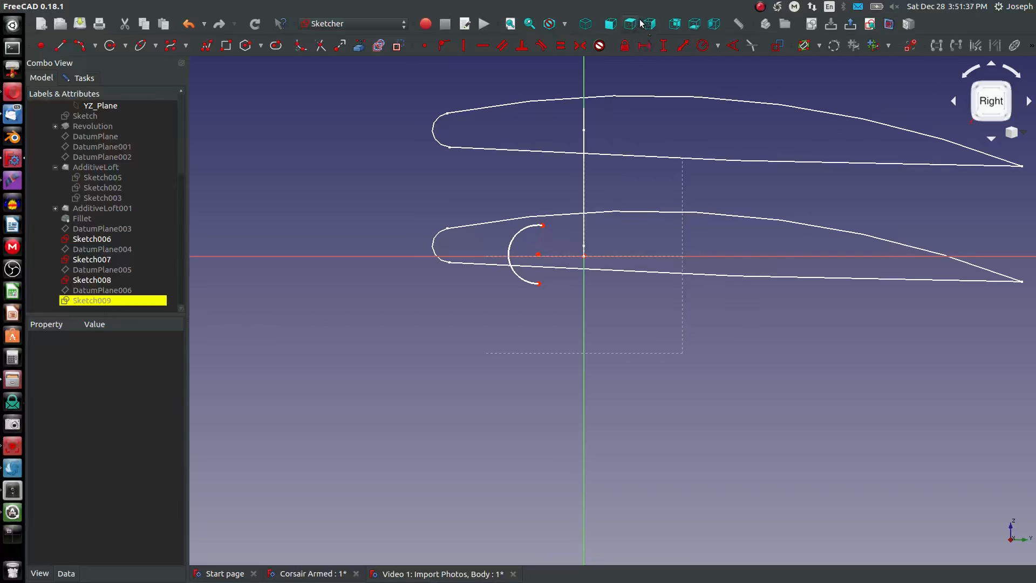
left_click(674, 31)
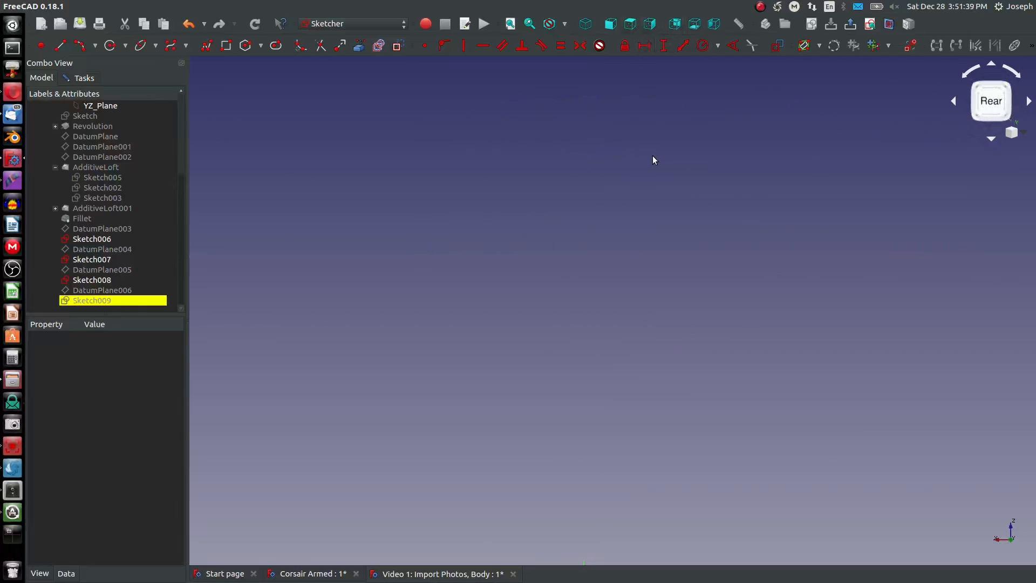
left_click(510, 24)
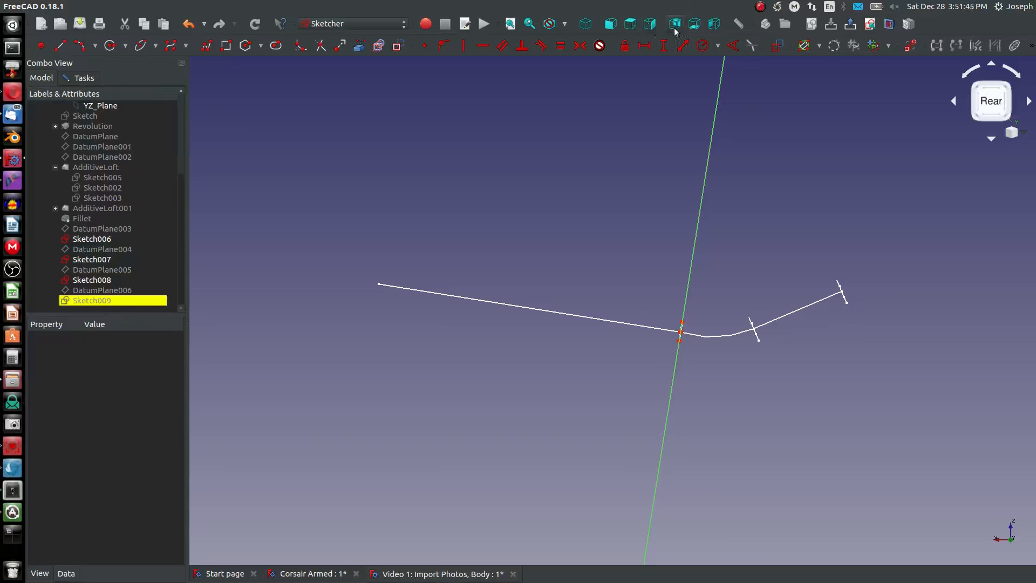
left_click(713, 24)
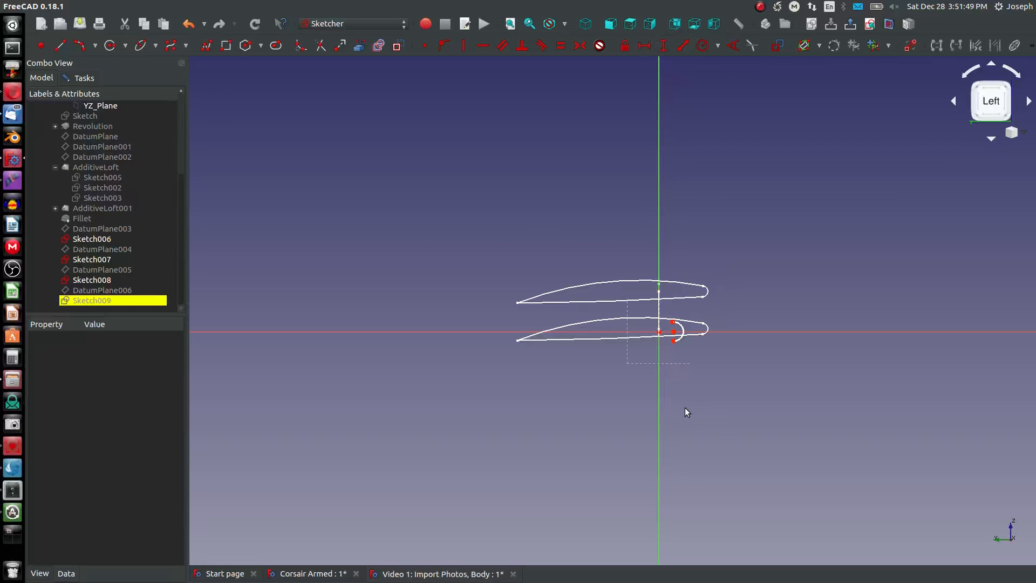
scroll(669, 375, "up", 5)
key("i")
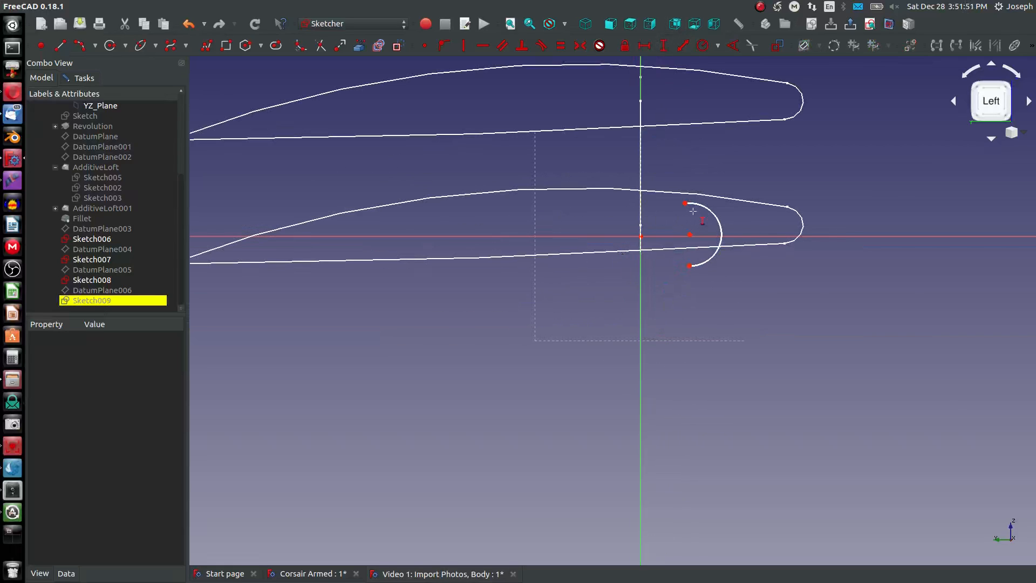
left_click(685, 203)
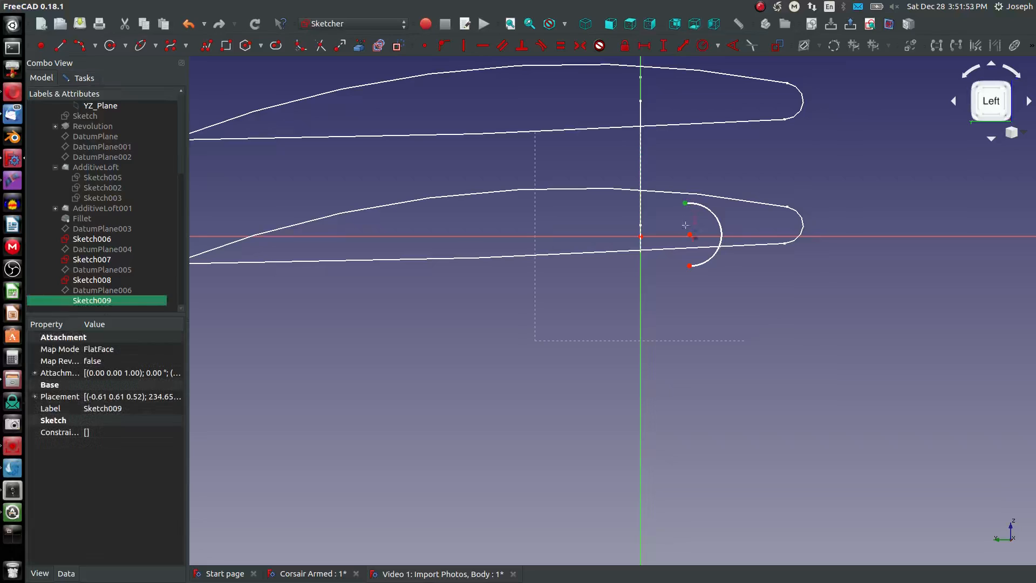
left_click(689, 264)
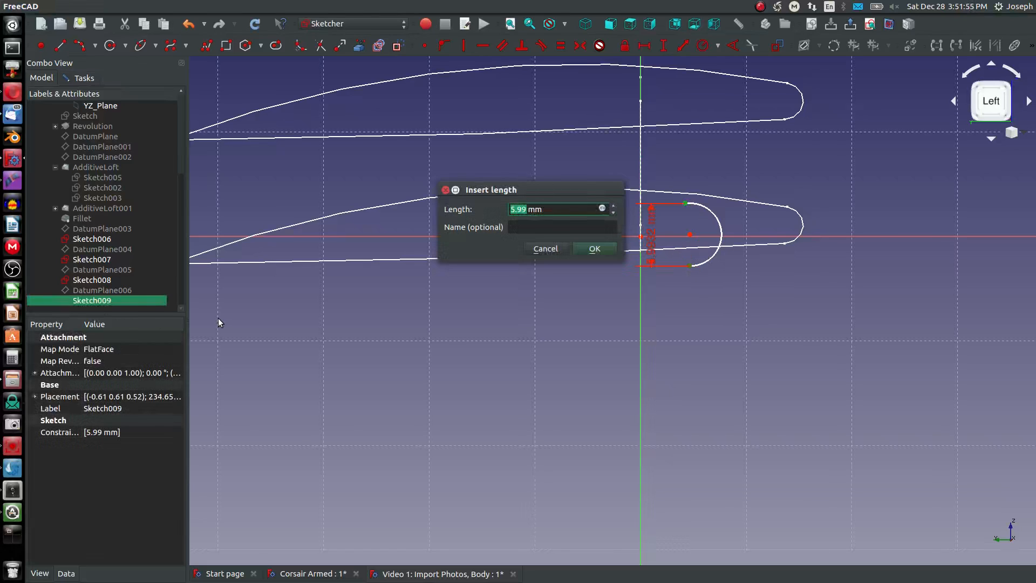
type("3.8")
key("Return")
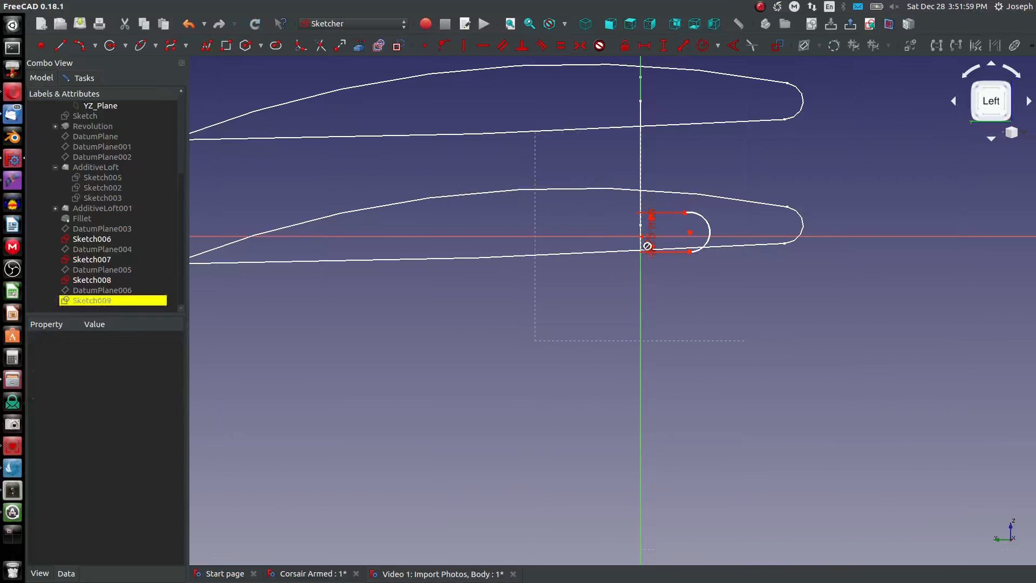
- Set the horizontal distance from the origin to the nose arc's centre to 13.5 mm
left_click(641, 236)
left_click(689, 232)
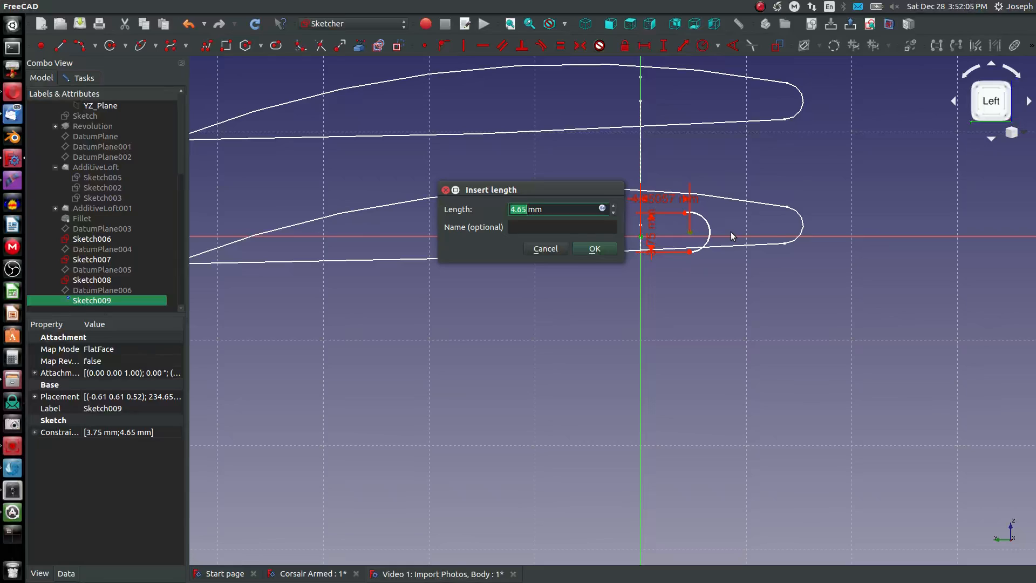
type("12.5")
key("Return")
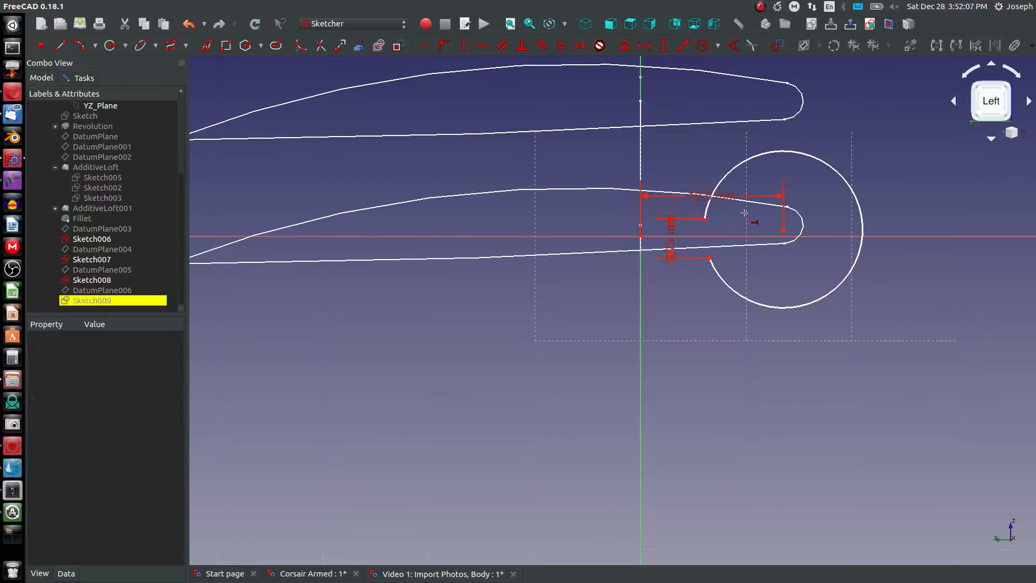
- Draw a shallow upper arc from the nose arc's upper endpoint back to a trailing point behind the origin
left_click(862, 218)
scroll(798, 219, "down", 2)
left_click(782, 221)
scroll(766, 222, "up", 3)
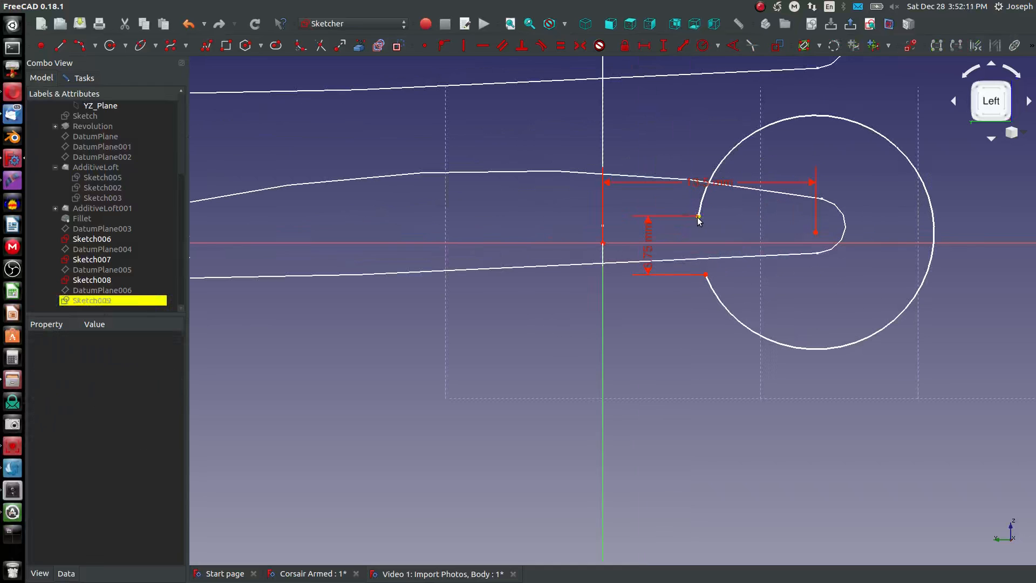
left_click(701, 183)
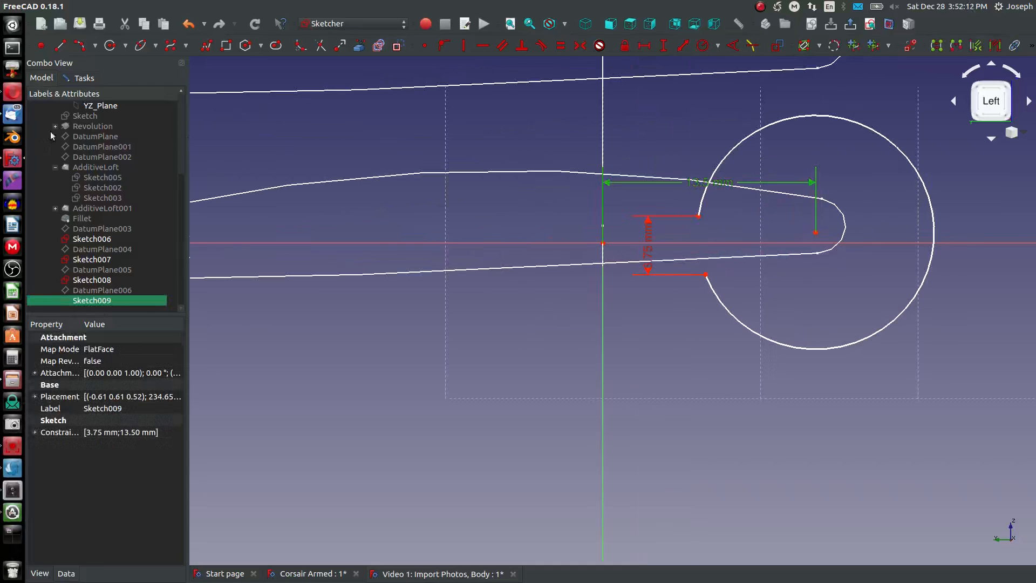
left_click(80, 45)
left_click(699, 216)
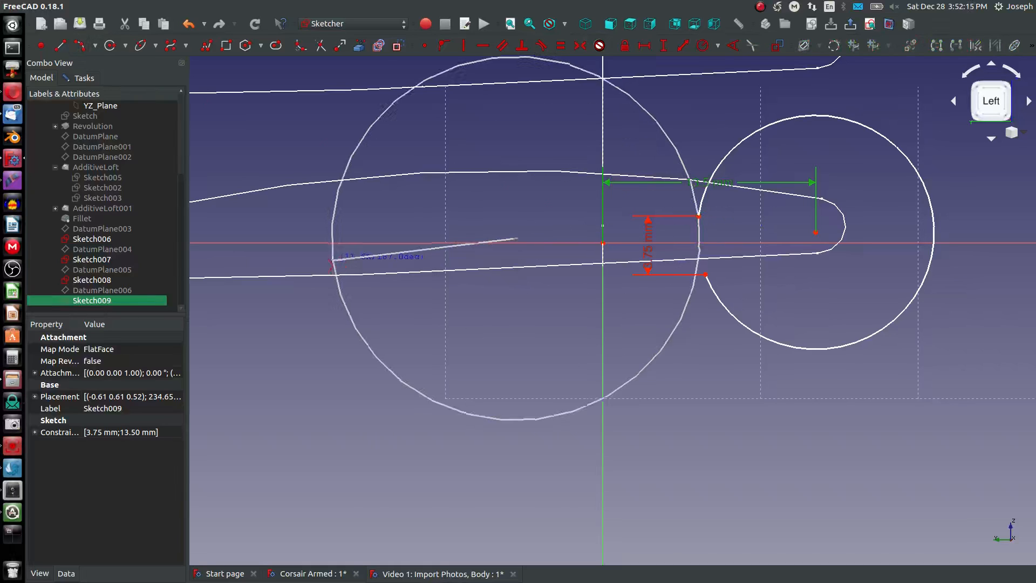
left_click(282, 263)
right_click(321, 204)
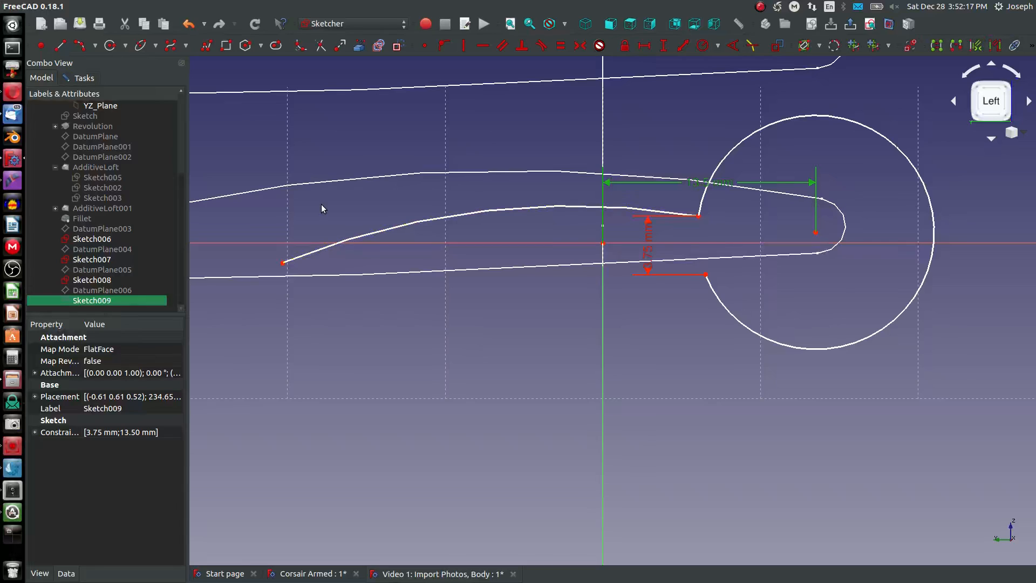
- Set the horizontal distance from the nose arc's centre to the upper arc's trailing point to 58 mm
key("shift+h")
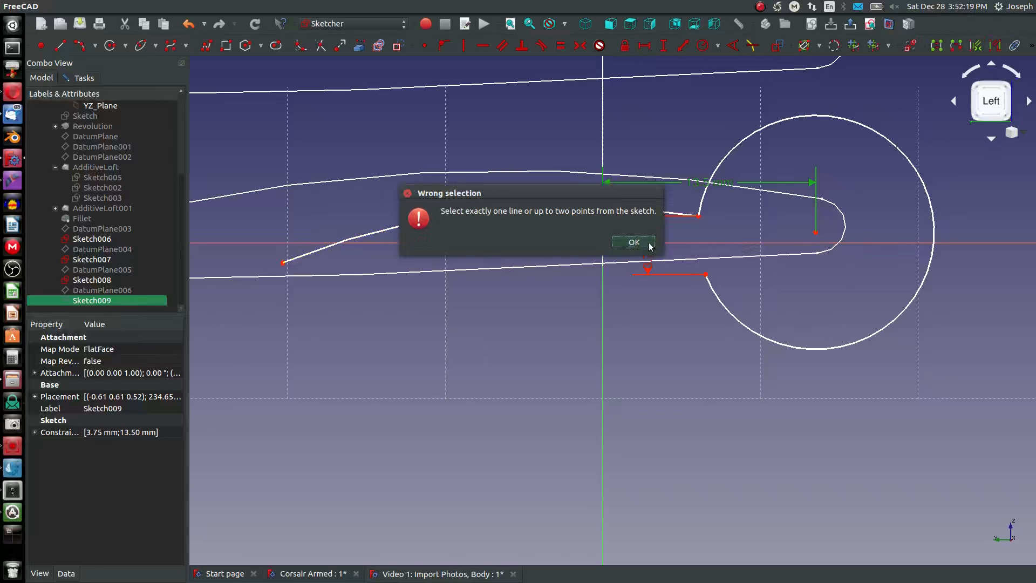
left_click(630, 243)
key("shift+h")
left_click(630, 242)
left_click(702, 391)
scroll(702, 392, "up", 2)
key("shift+h")
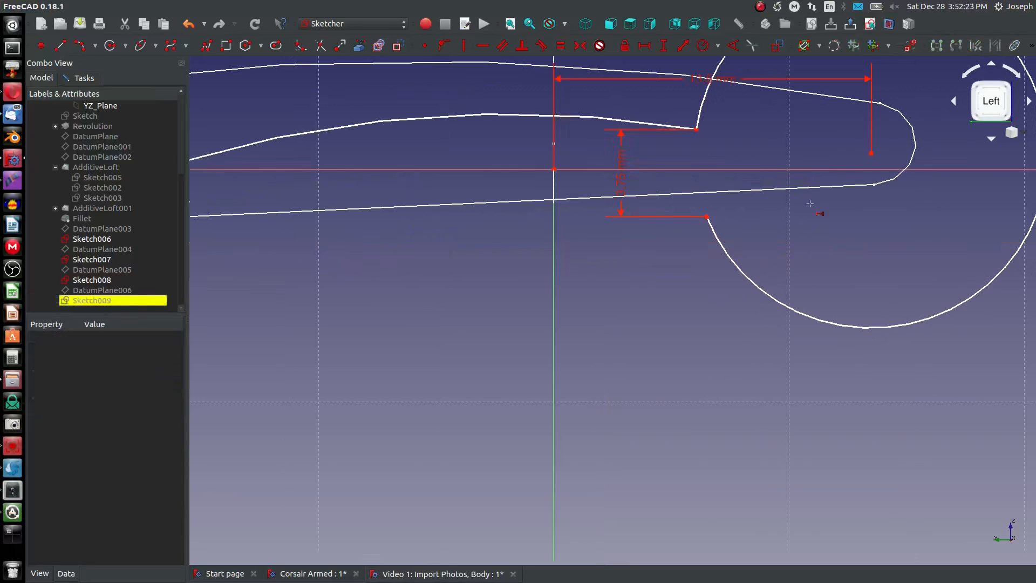
left_click(871, 153)
scroll(871, 154, "down", 2)
scroll(871, 233, "down", 2)
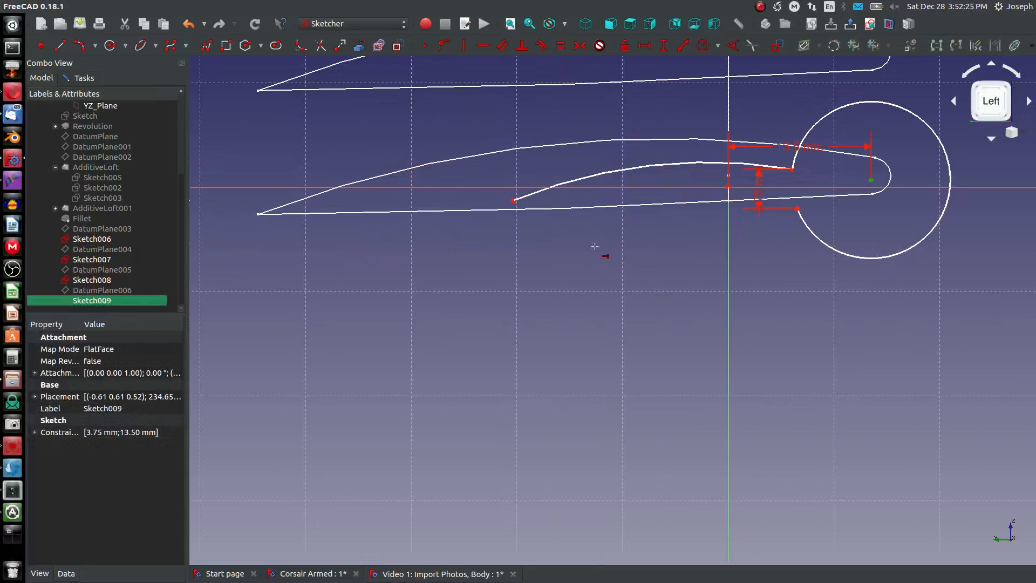
scroll(518, 202, "down", 2)
left_click(515, 201)
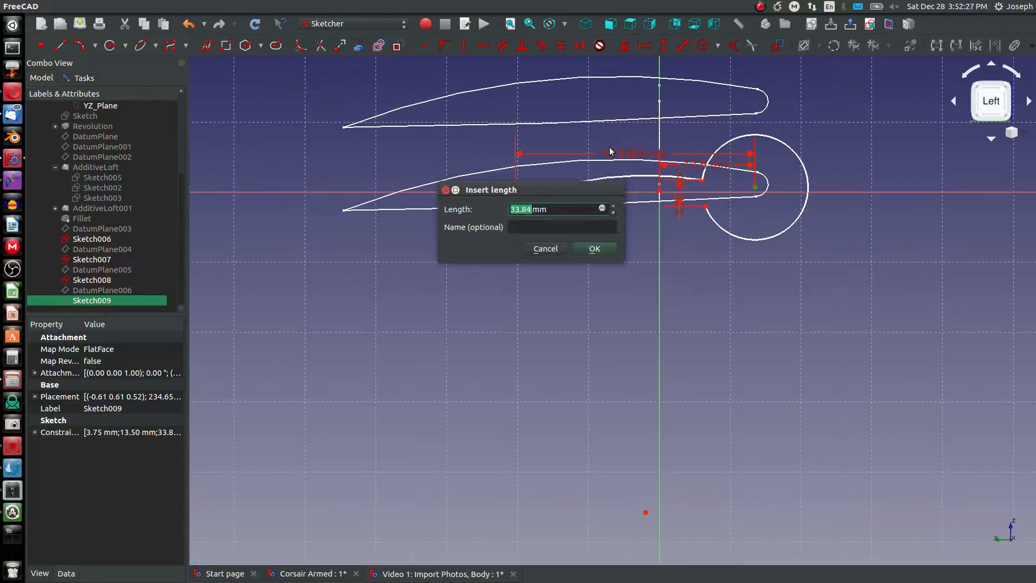
type("58")
key("Return")
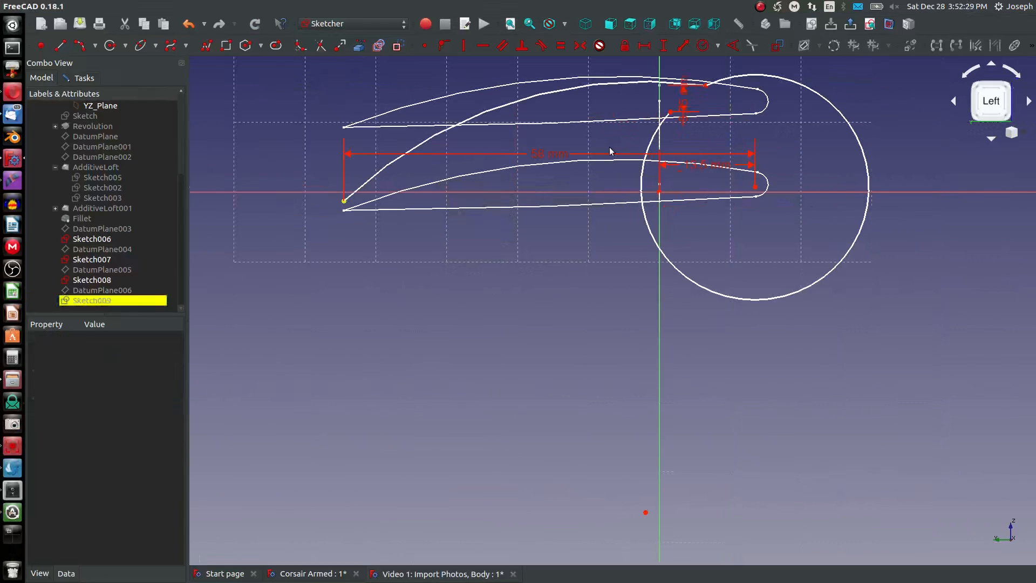
- Pull the nose arc's lower endpoint down to shrink the arc, and make the upper arc tangent to it
key("Escape")
mouse_move(672, 115)
left_mouse_down()
mouse_move(786, 374)
mouse_move(758, 324)
left_mouse_up()
scroll(738, 302, "up", 2)
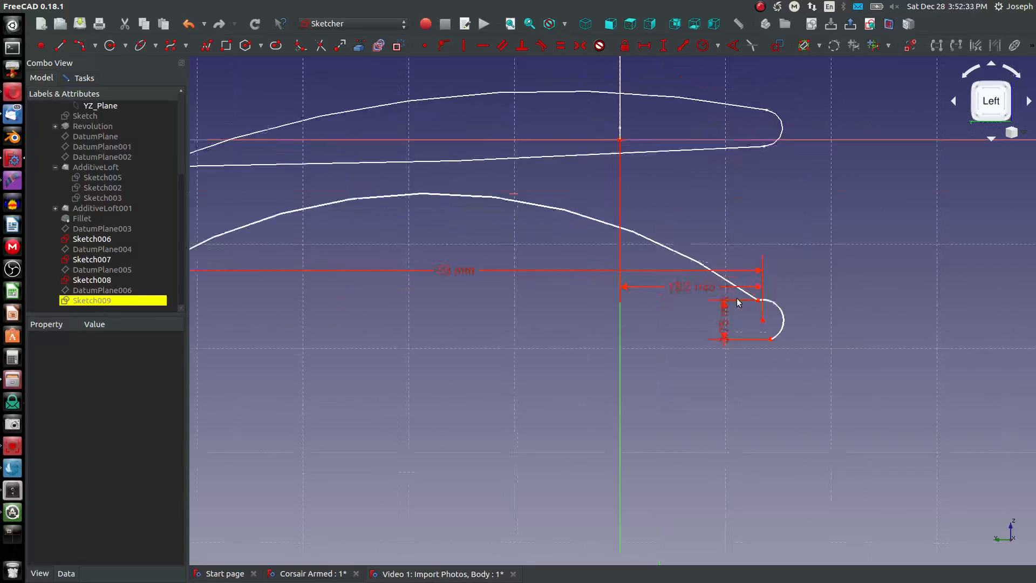
scroll(738, 302, "up", 4)
left_click(748, 293)
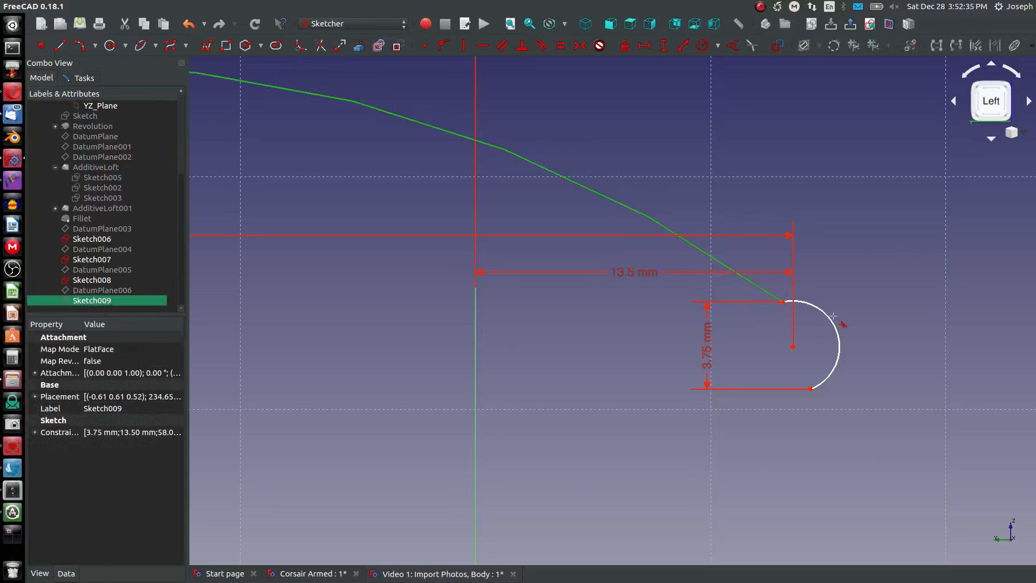
left_click(832, 318)
scroll(780, 322, "down", 10)
scroll(726, 249, "up", 6)
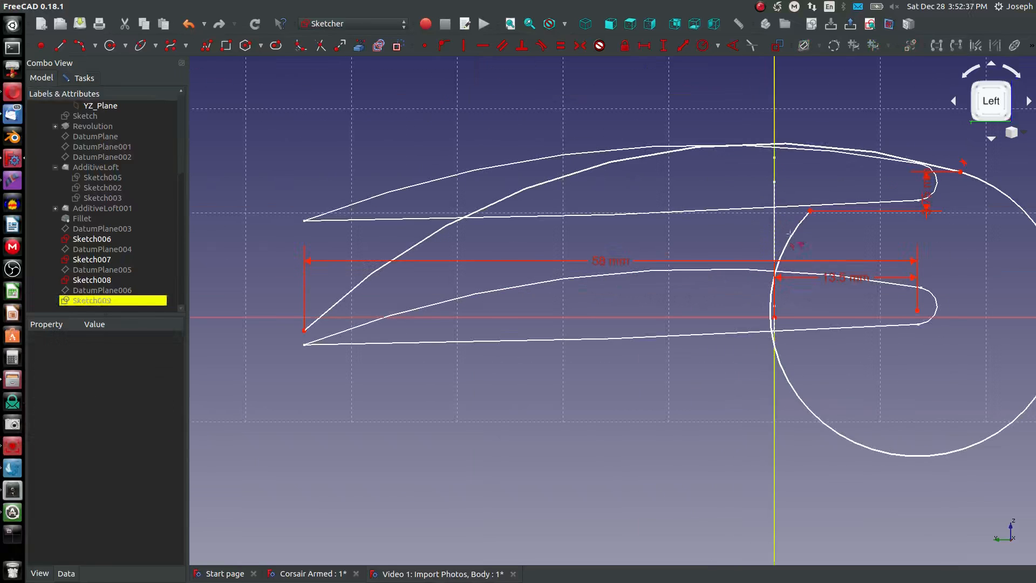
- Align the nose arc's centre horizontally with the origin and pull its lower endpoint to fit around the referenced nose
right_click(809, 207)
scroll(812, 217, "down", 2)
left_click_drag(810, 211, 865, 331)
left_click(883, 313)
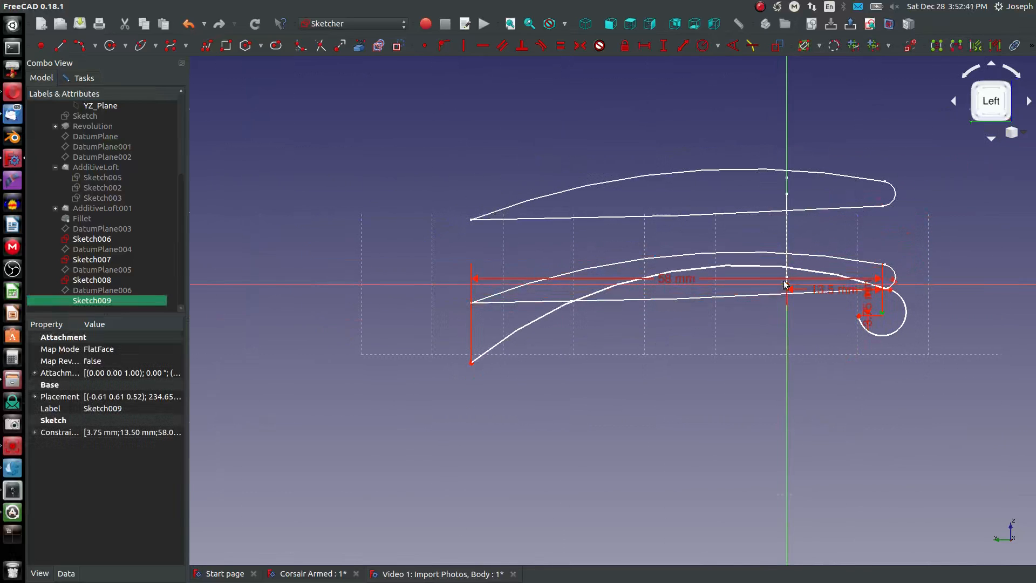
left_click(805, 300)
scroll(806, 300, "up", 4)
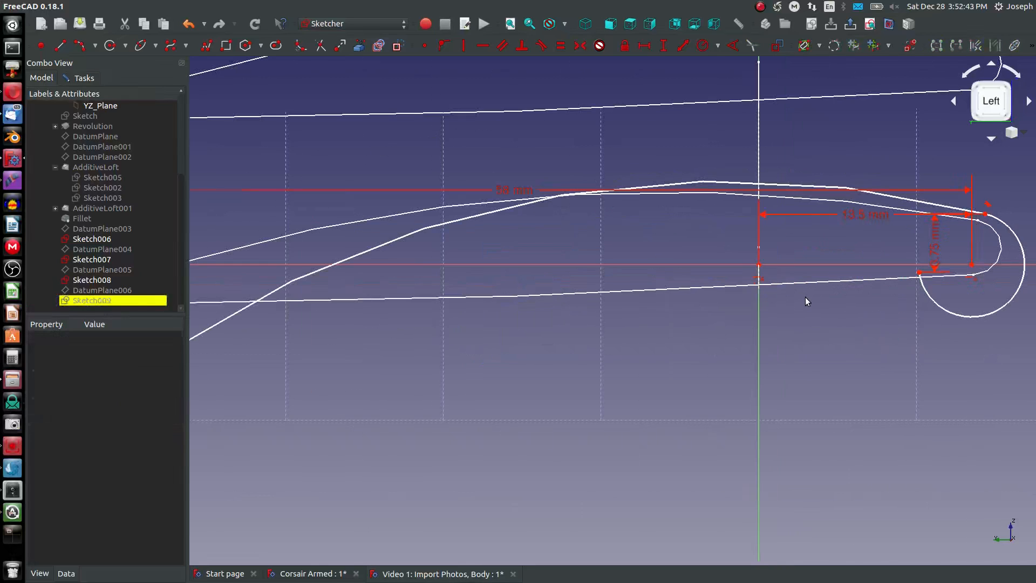
left_click_drag(920, 272, 971, 320)
scroll(910, 311, "down", 4)
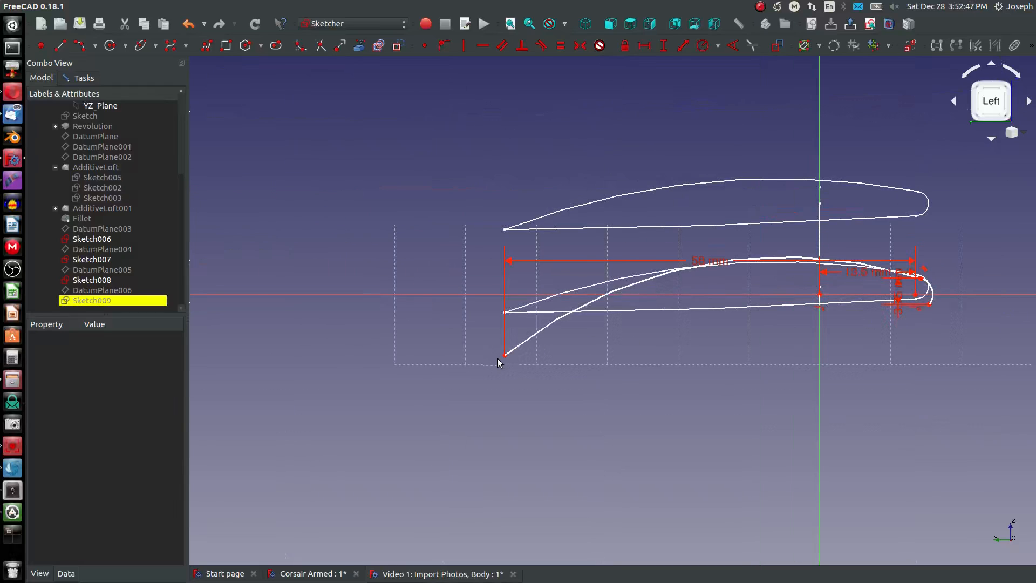
key("i")
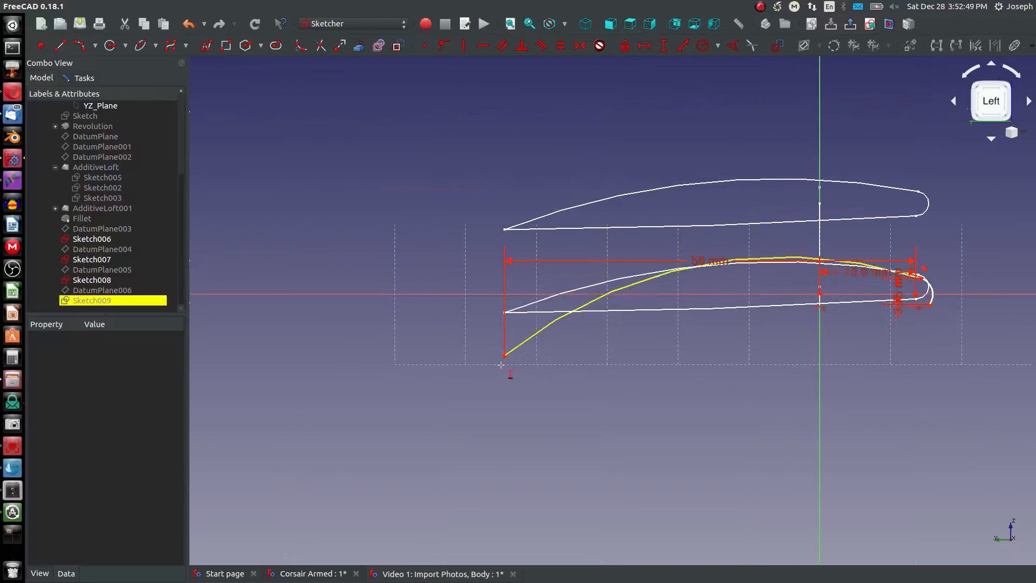
left_click(507, 356)
left_click(643, 244)
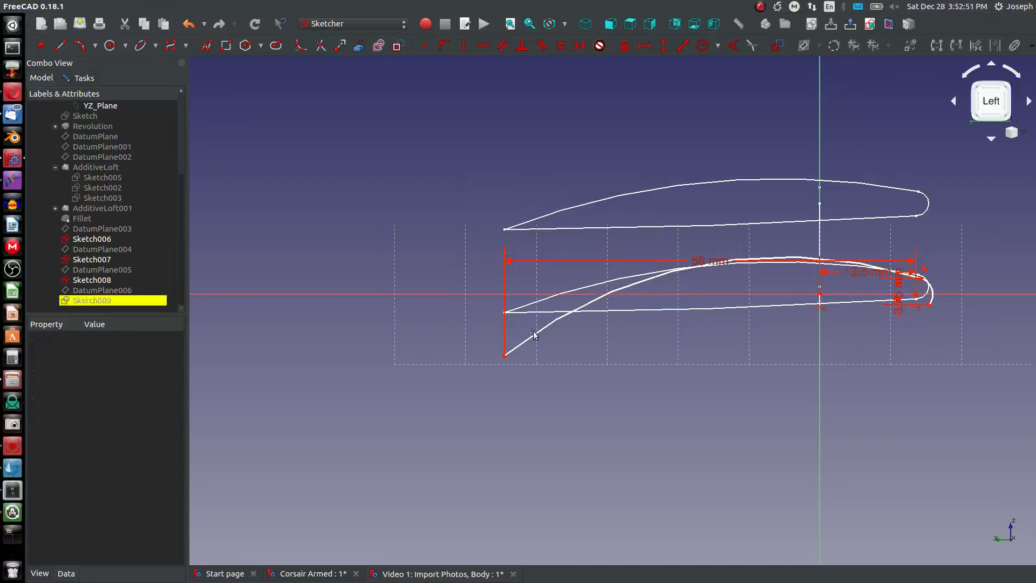
left_click(504, 355)
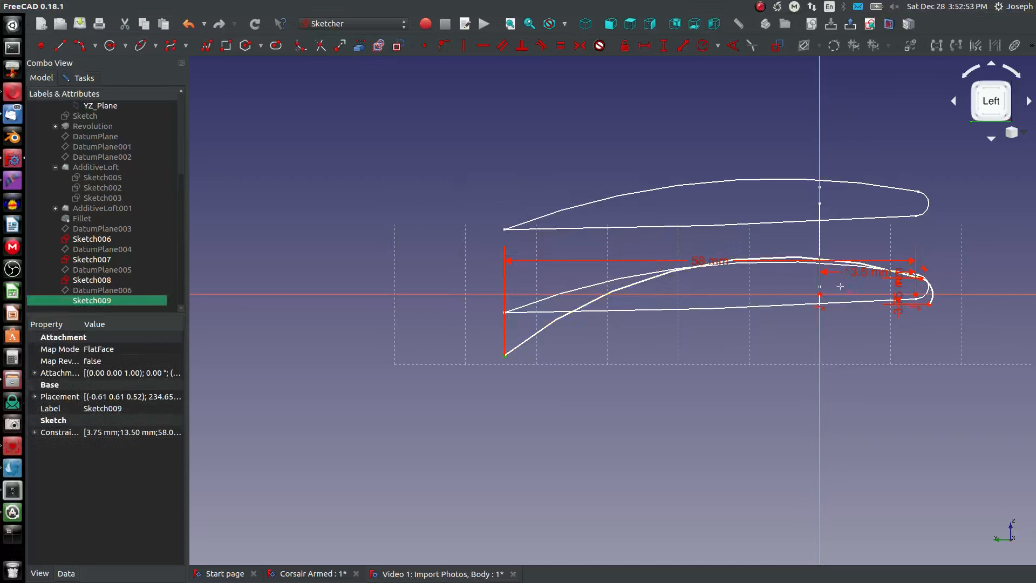
left_click(819, 295)
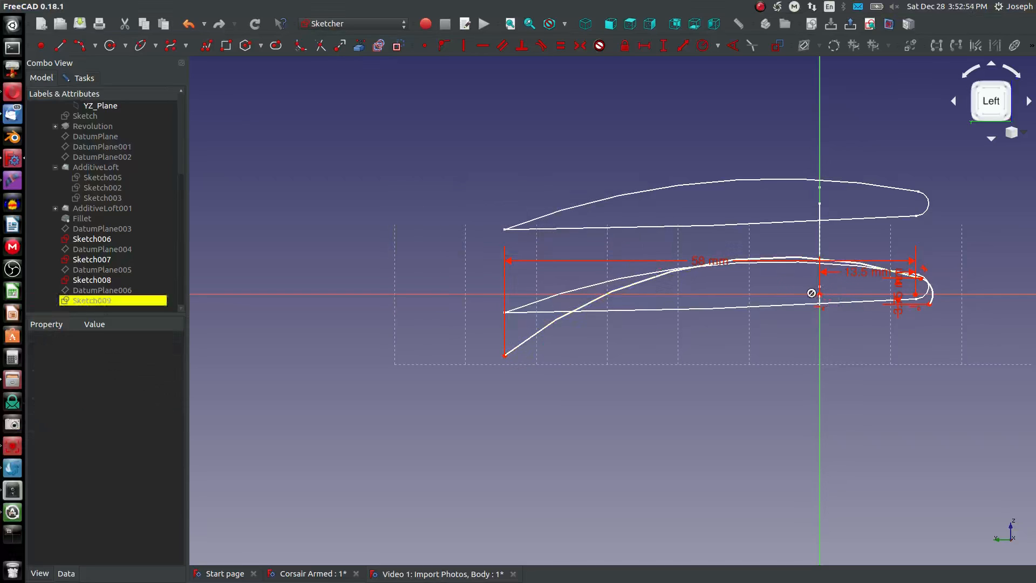
left_click(504, 356)
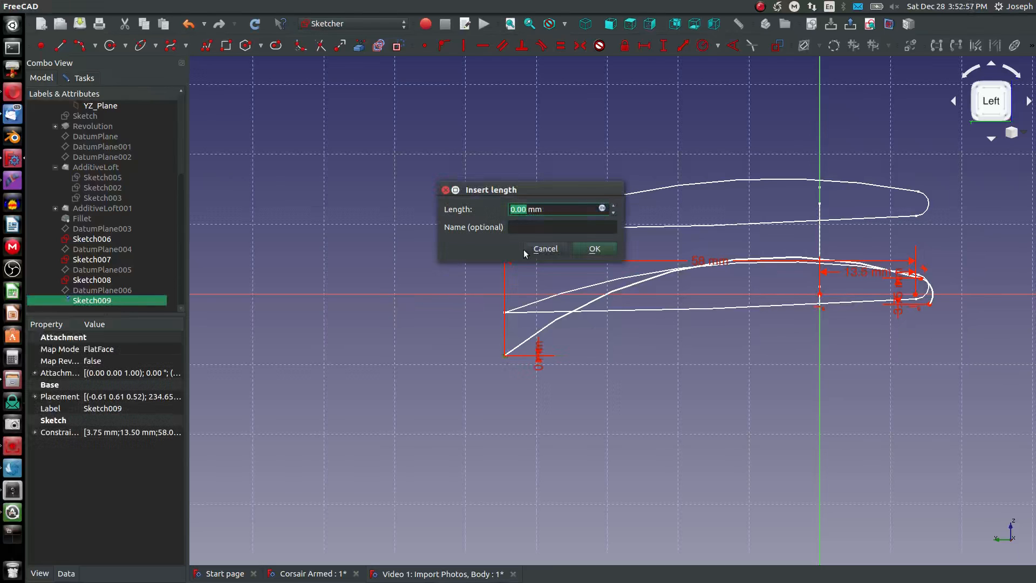
left_click(543, 248)
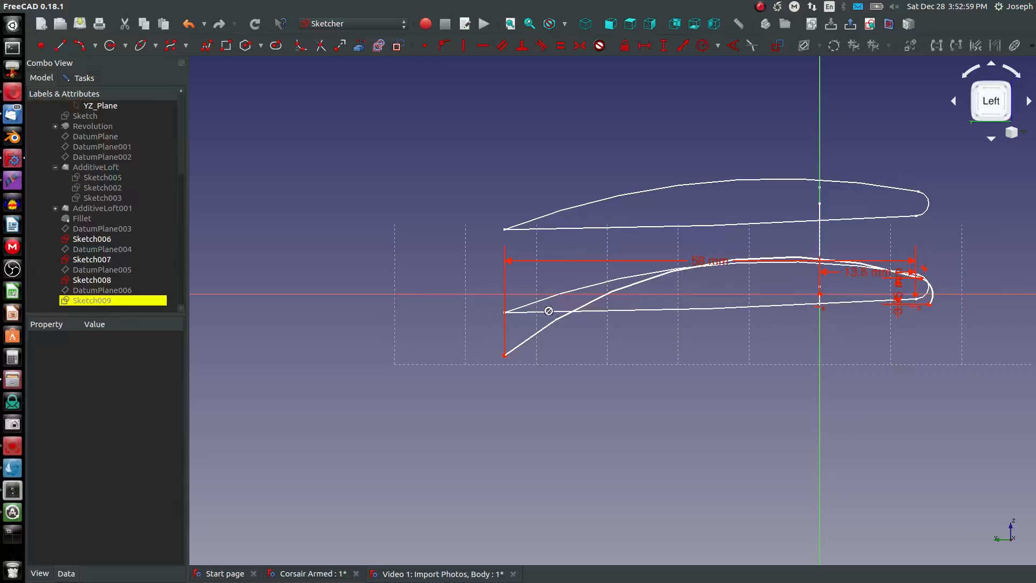
- Set the vertical distance between the origin and the upper arc's trailing point to 4 mm
left_click(504, 356)
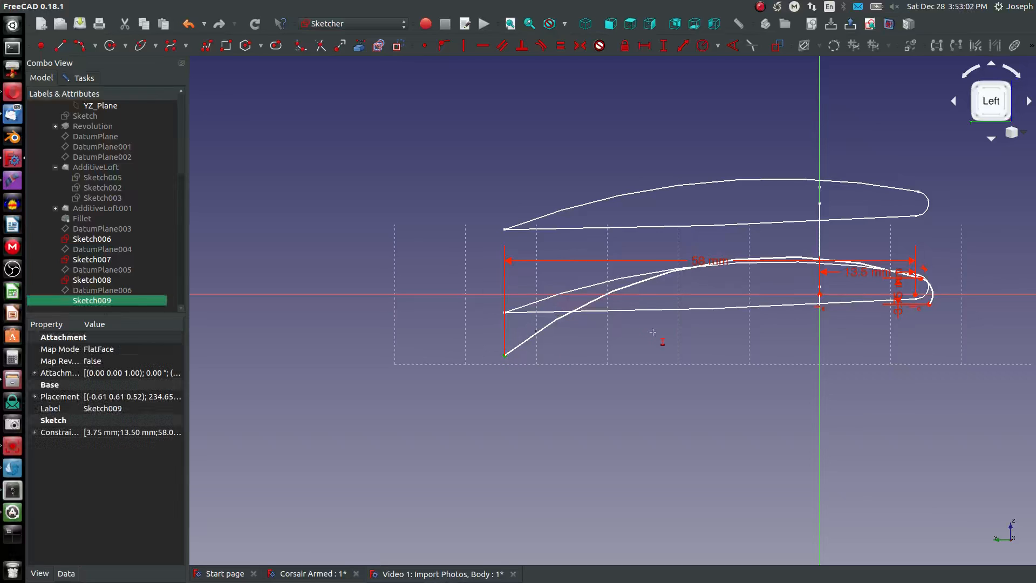
left_click(820, 294)
key("i")
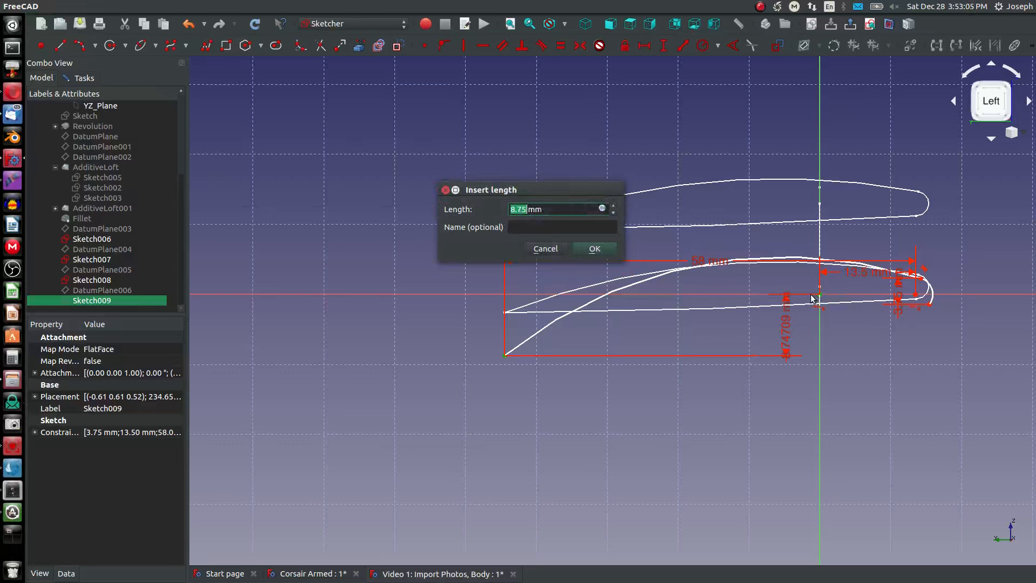
type("4")
key("Return")
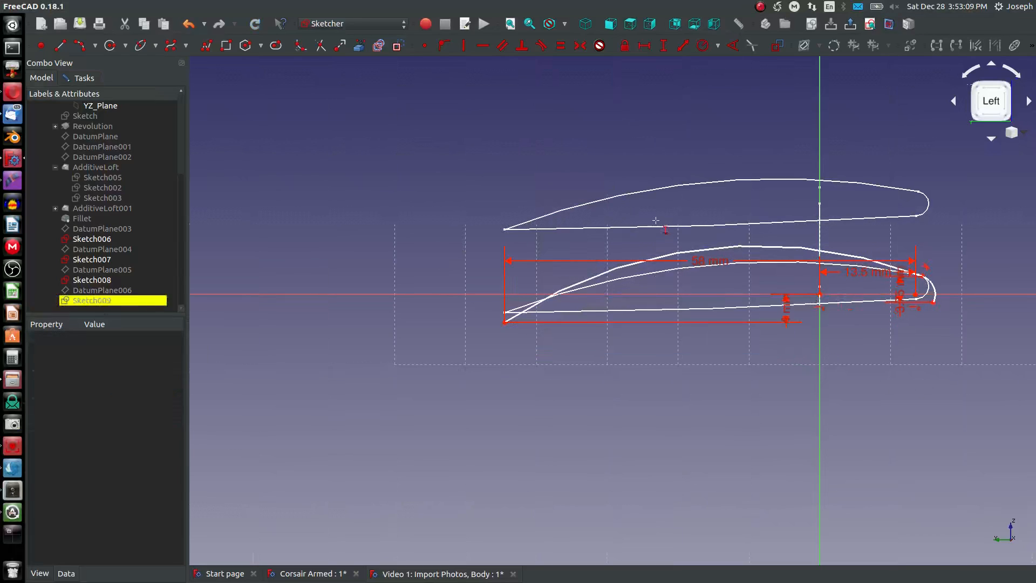
- Set the upper arc's radius to 100 mm
scroll(707, 248, "up", 2)
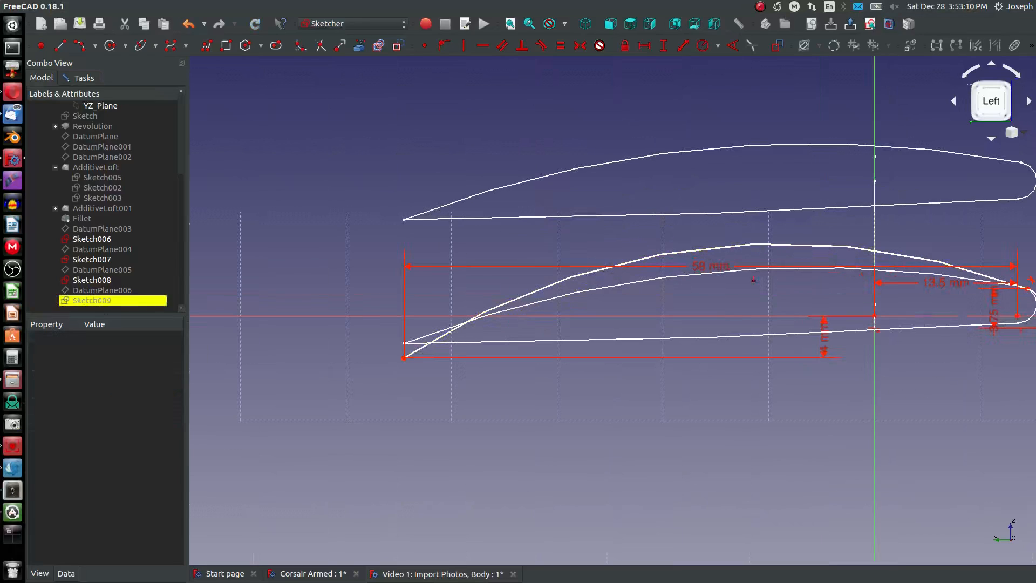
left_click(764, 249)
key("shift+r")
type("105")
key("Return")
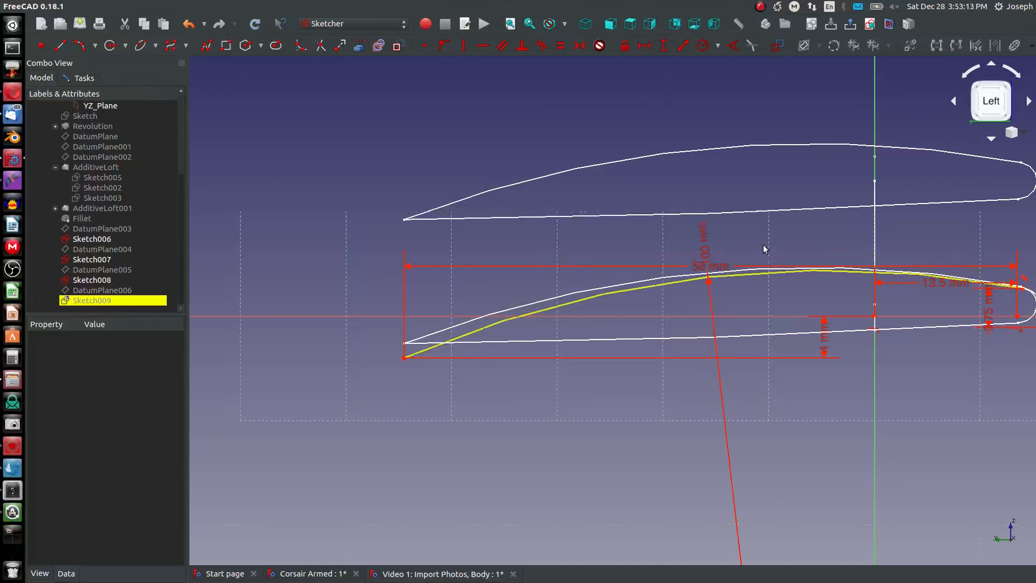
- Draw a shallow lower arc from the nose arc's lower endpoint to the upper arc's trailing point
scroll(629, 231, "down", 2)
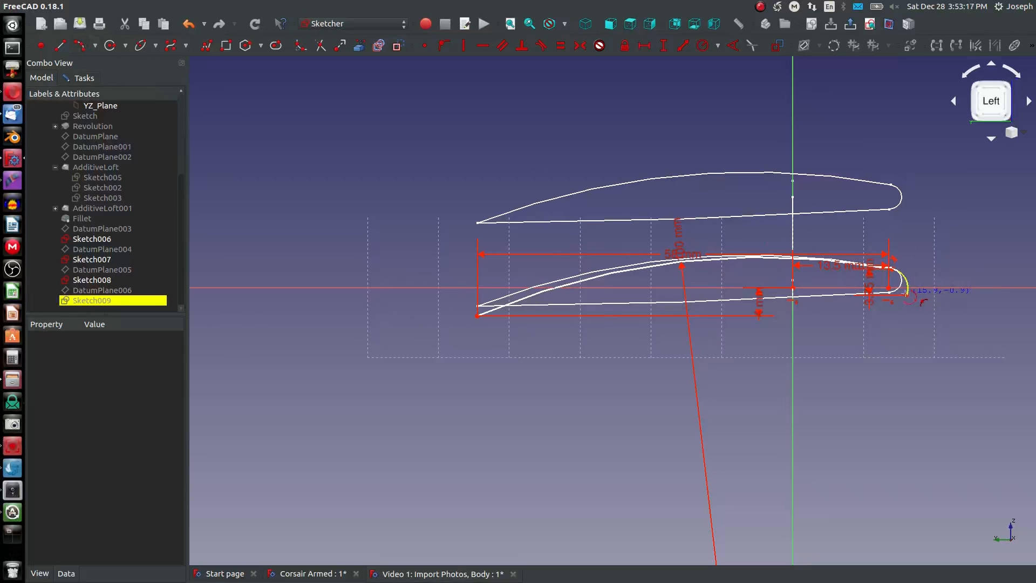
left_click(907, 294)
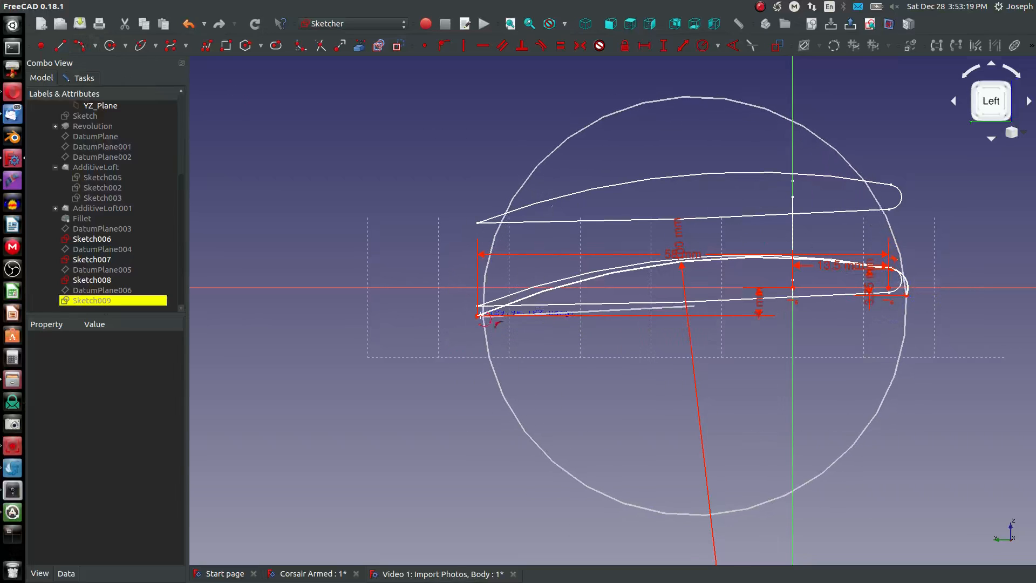
left_click(478, 316)
left_click(564, 317)
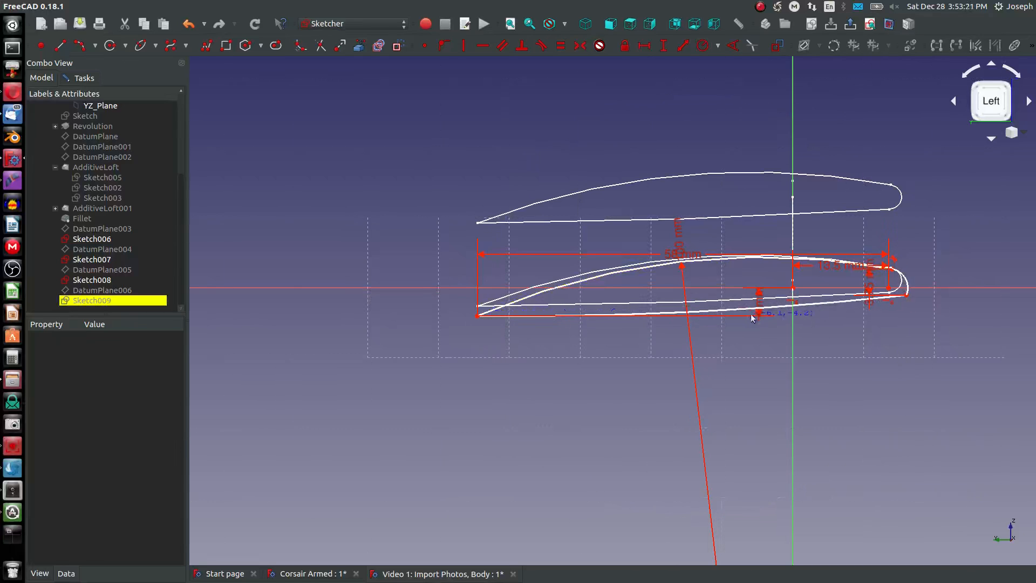
- Set the lower arc's radius to 1000 mm
key("shift+r")
left_click(725, 311)
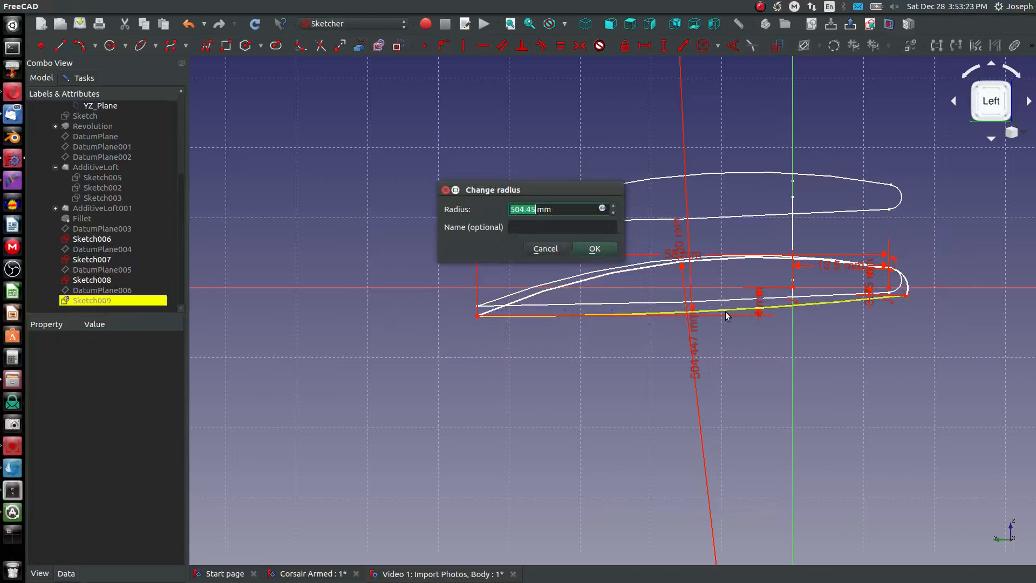
type("1000")
key("Return")
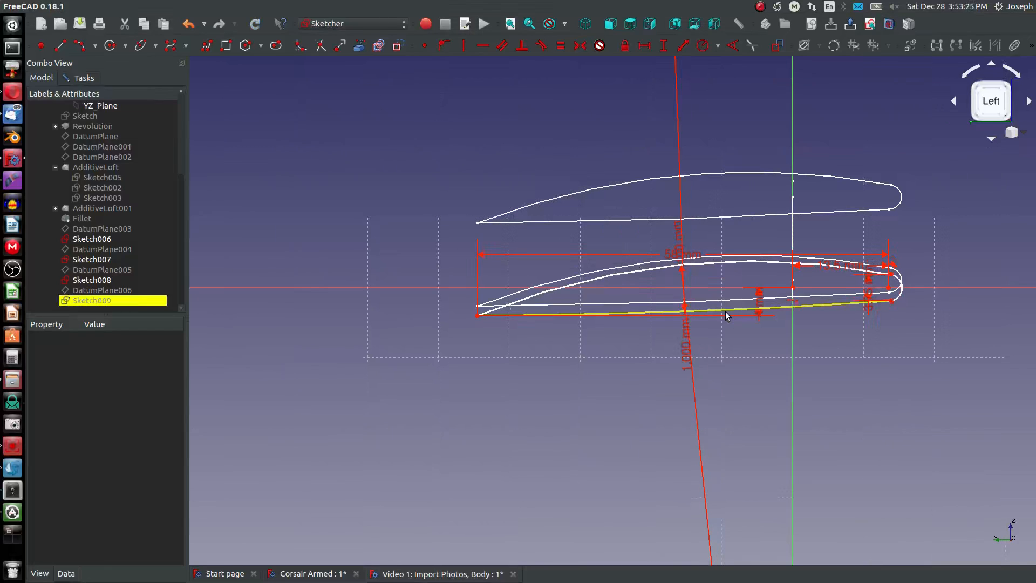
- Make the lower arc tangent to the nose arc, check the profile against the wing path, and close the sketch
left_click(903, 292)
left_click(860, 303)
scroll(794, 296, "down", 2)
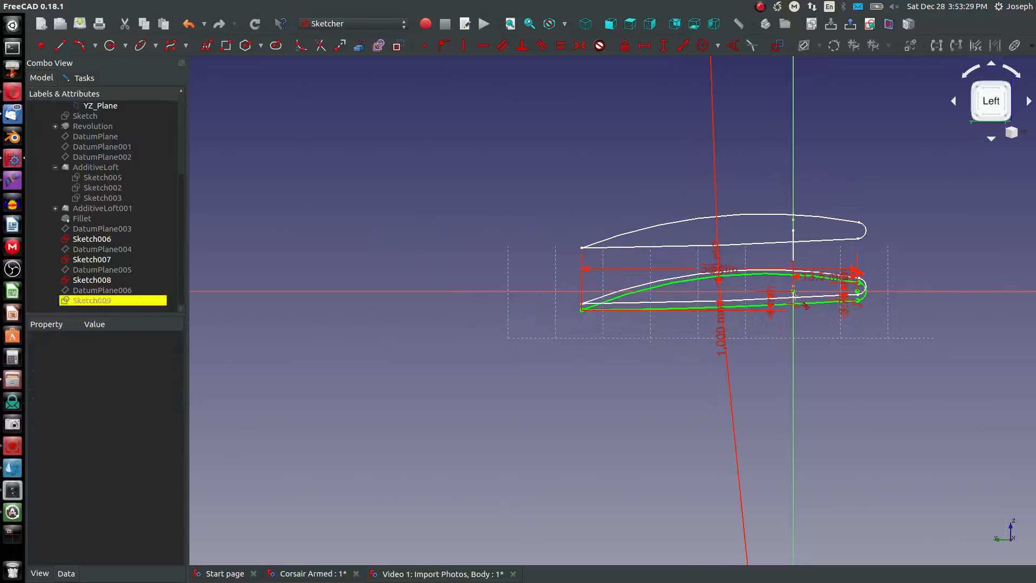
scroll(795, 296, "up", 4)
mouse_move(397, 270)
middle_mouse_down()
mouse_move(410, 303)
mouse_move(272, 460)
mouse_move(364, 416)
mouse_move(583, 122)
middle_mouse_up()
scroll(621, 253, "down", 2)
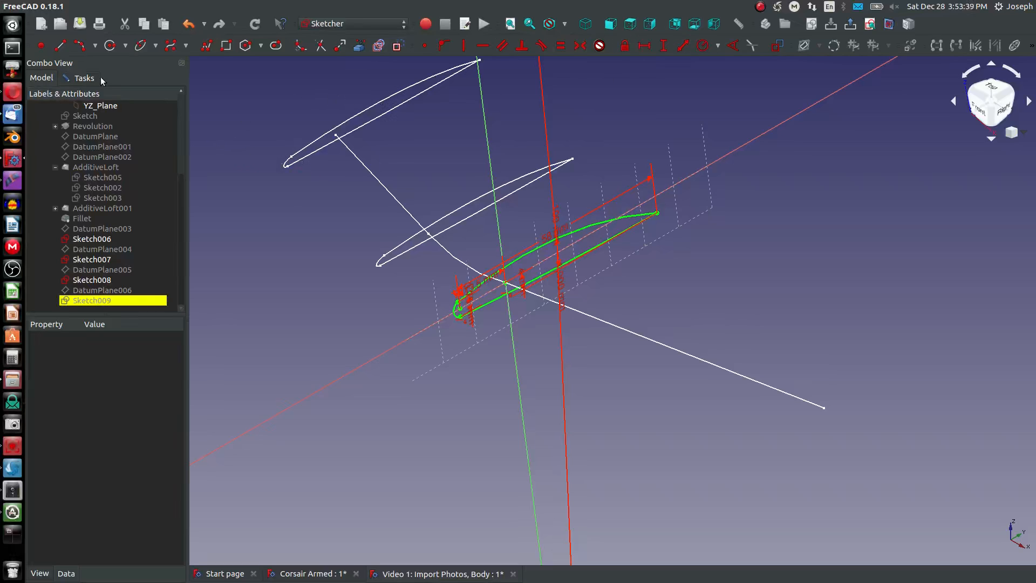
left_click(84, 78)
left_click(104, 101)
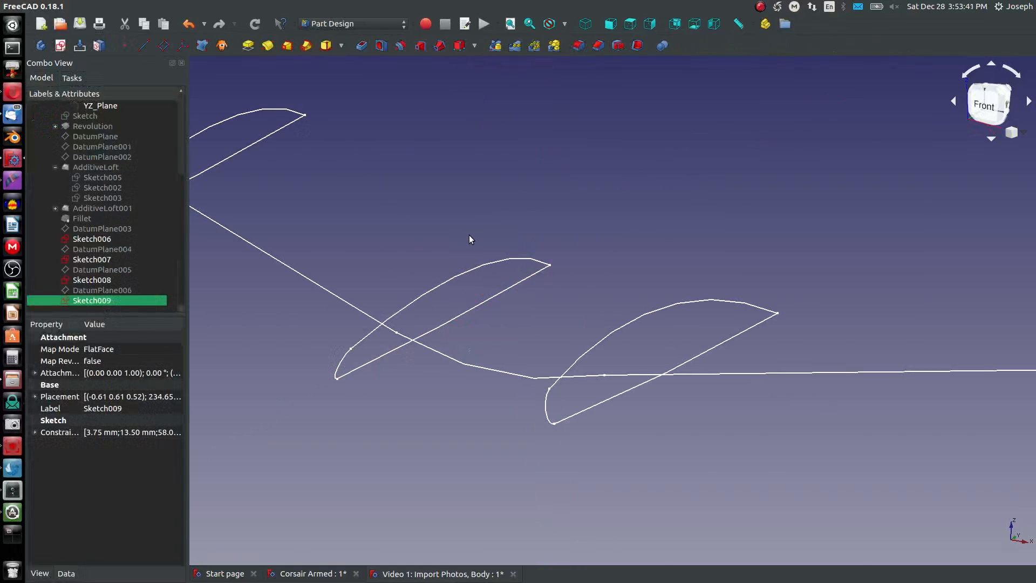
- Show the Top View reference image and view the wing profiles over it from above
scroll(470, 233, "down", 2)
scroll(88, 160, "up", 4)
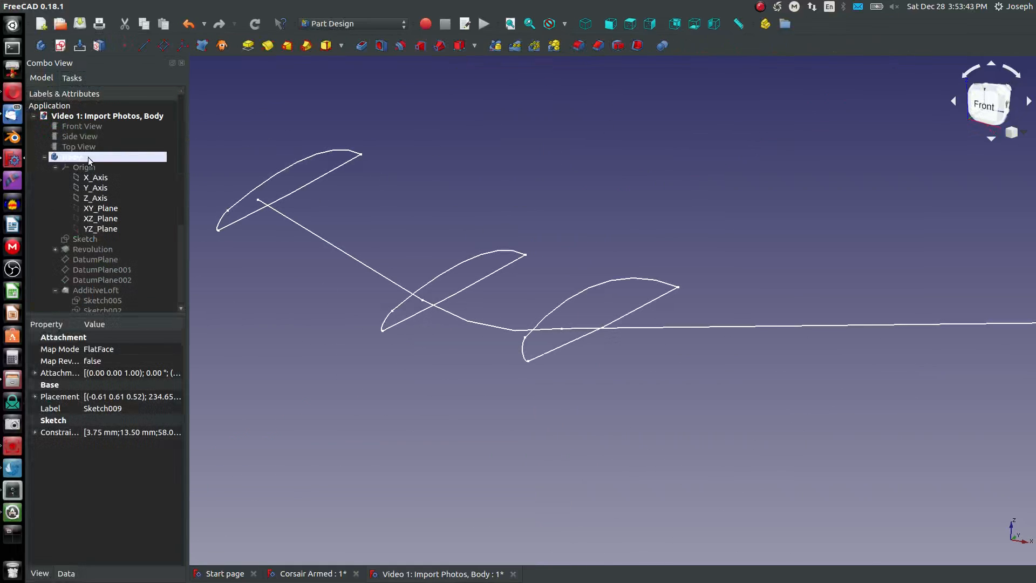
left_click(76, 144)
key("space")
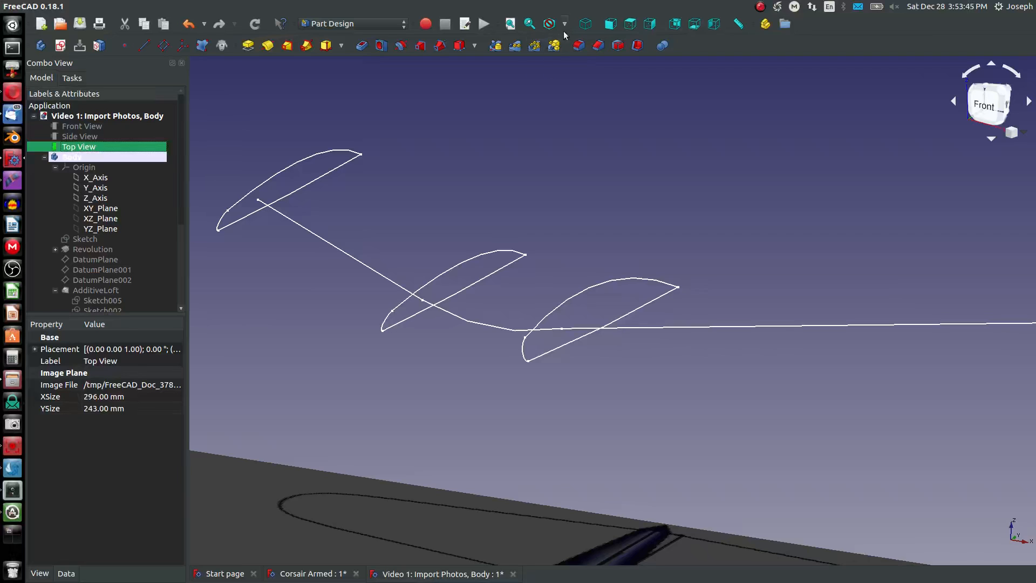
left_click(630, 24)
scroll(650, 291, "down", 10)
scroll(659, 465, "up", 12)
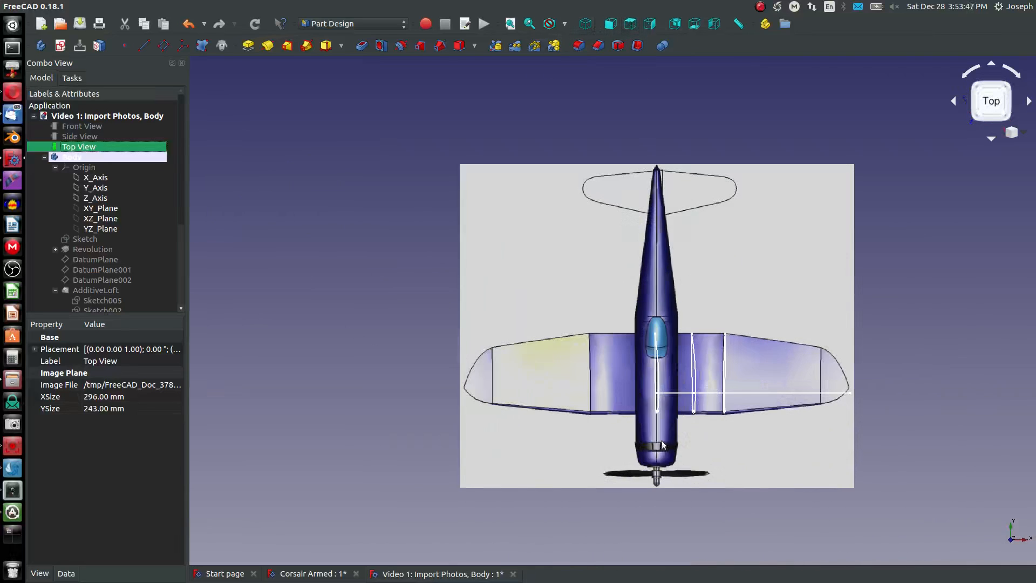
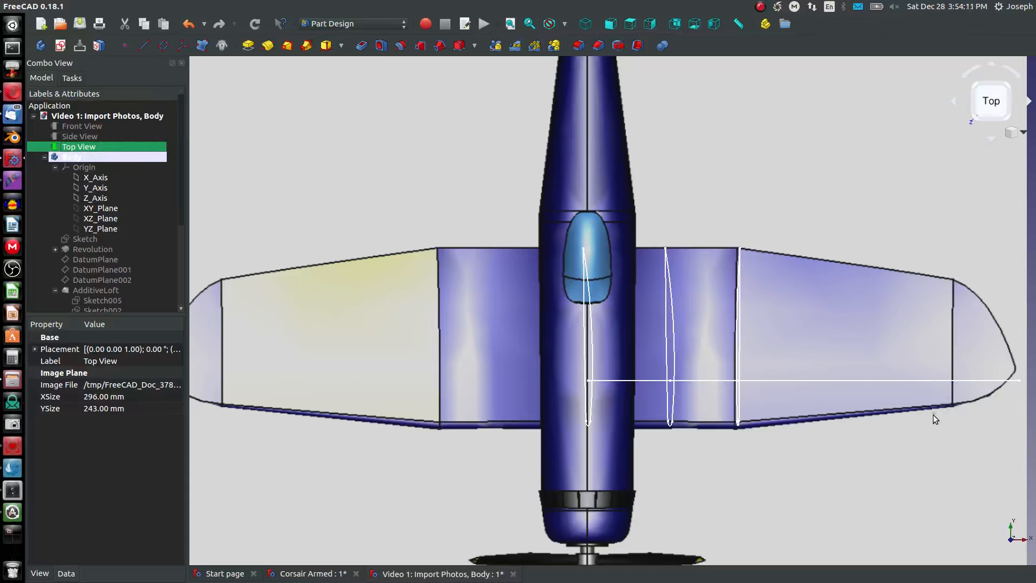
- Make DatumPlane006 visible at the outermost wing profile
middle_click_drag(935, 419, 699, 387)
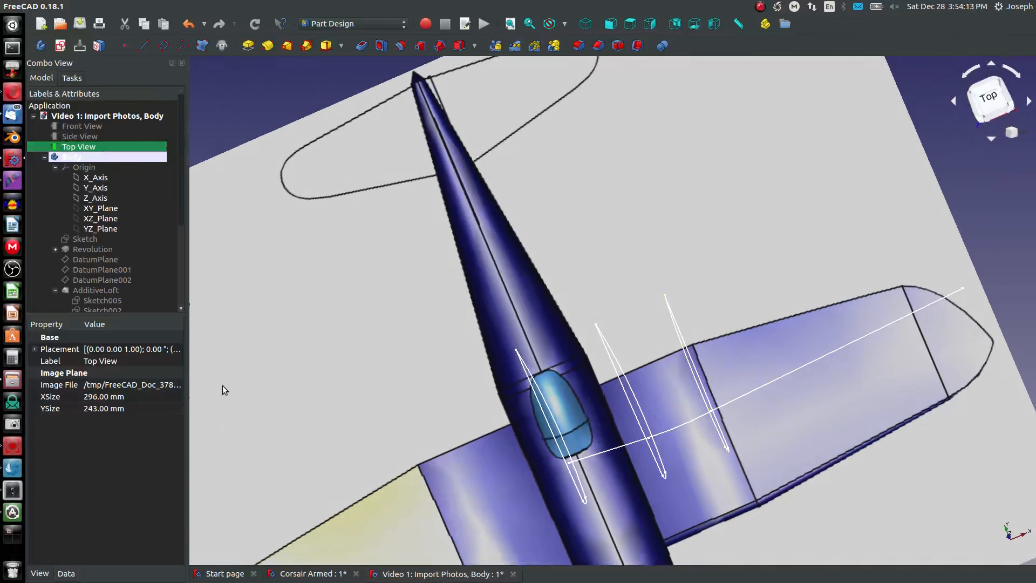
scroll(108, 270, "down", 4)
left_click(91, 300)
left_click(102, 290)
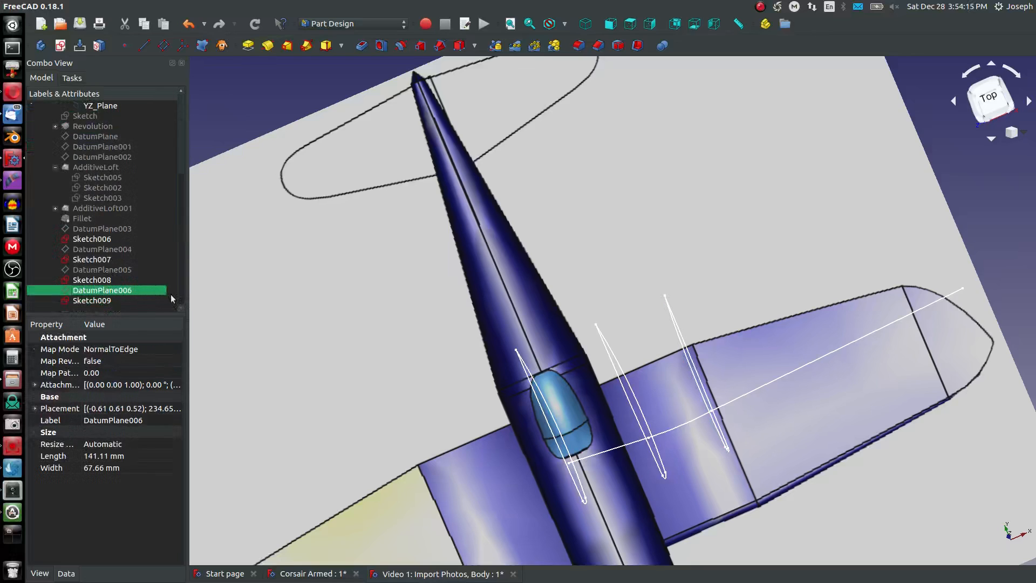
key("space")
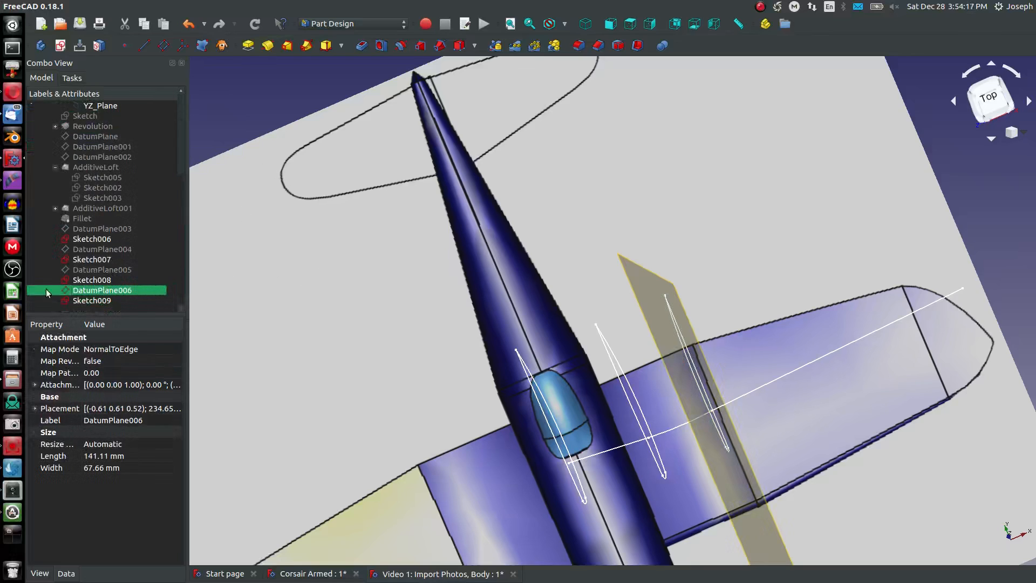
left_click(165, 49)
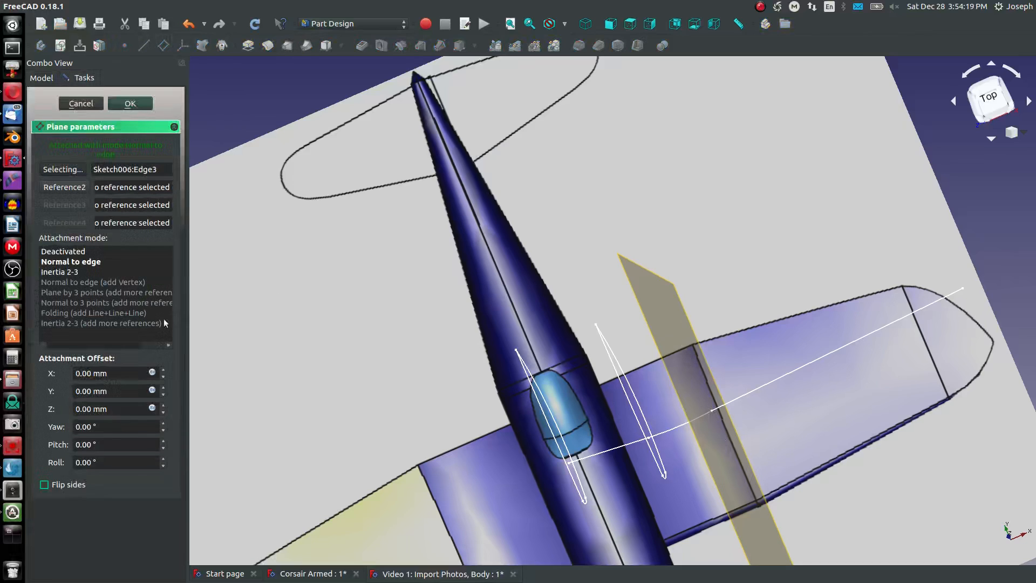
left_click(163, 407)
left_click(163, 407)
left_click(163, 406)
left_click(163, 406)
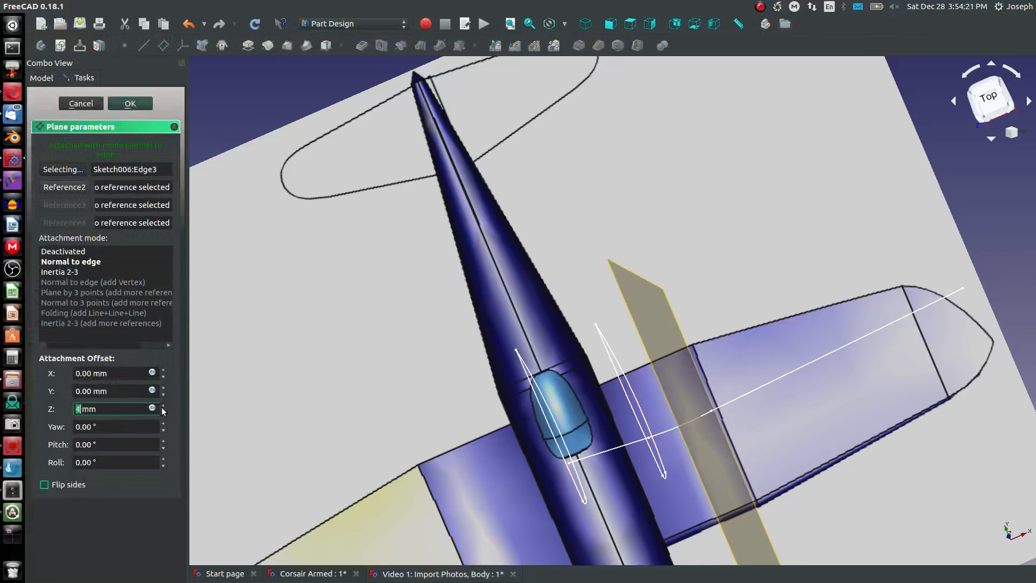
left_click(163, 407)
left_click(163, 406)
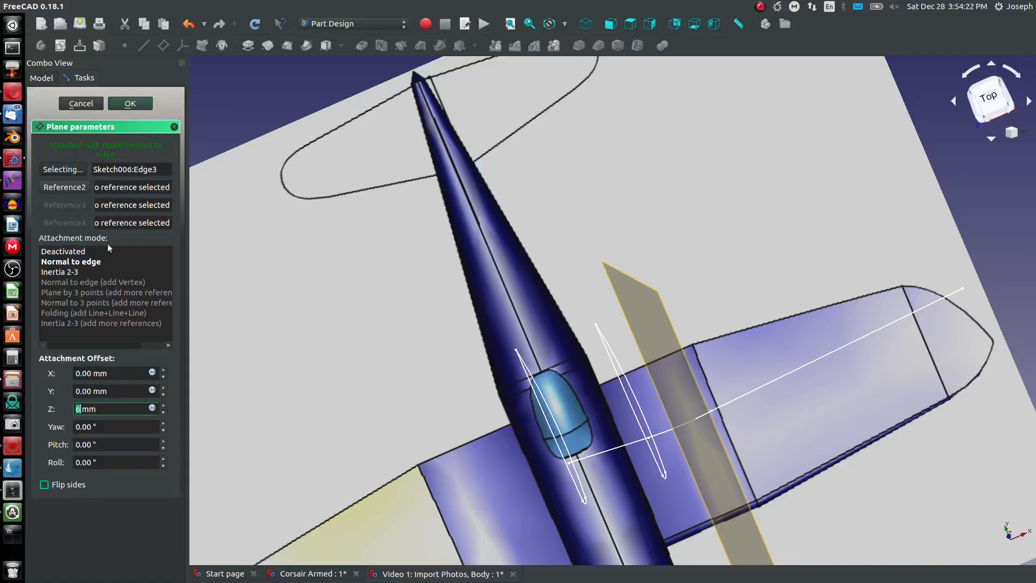
left_click(82, 104)
- Start a new datum plane attached to DatumPlane006 in Plane face mode, with an 8 mm Z offset and flipped sides
key("0")
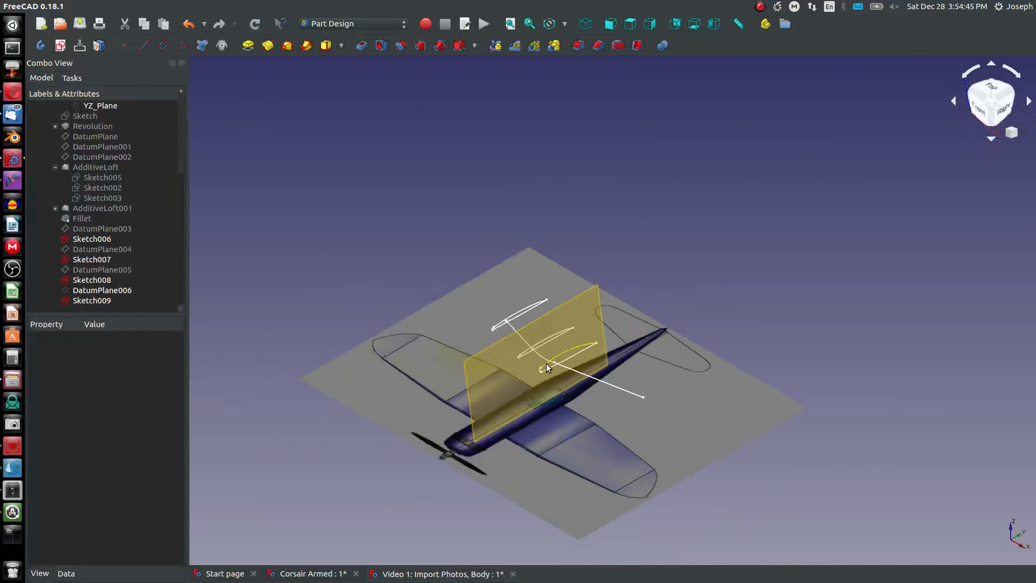
left_click(481, 359)
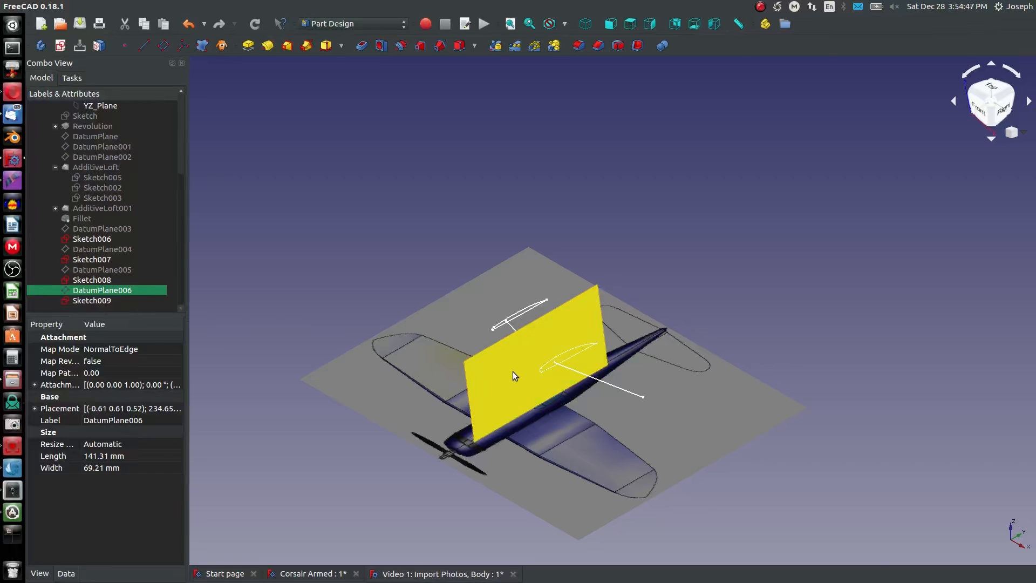
scroll(637, 312, "up", 3)
left_click(258, 149)
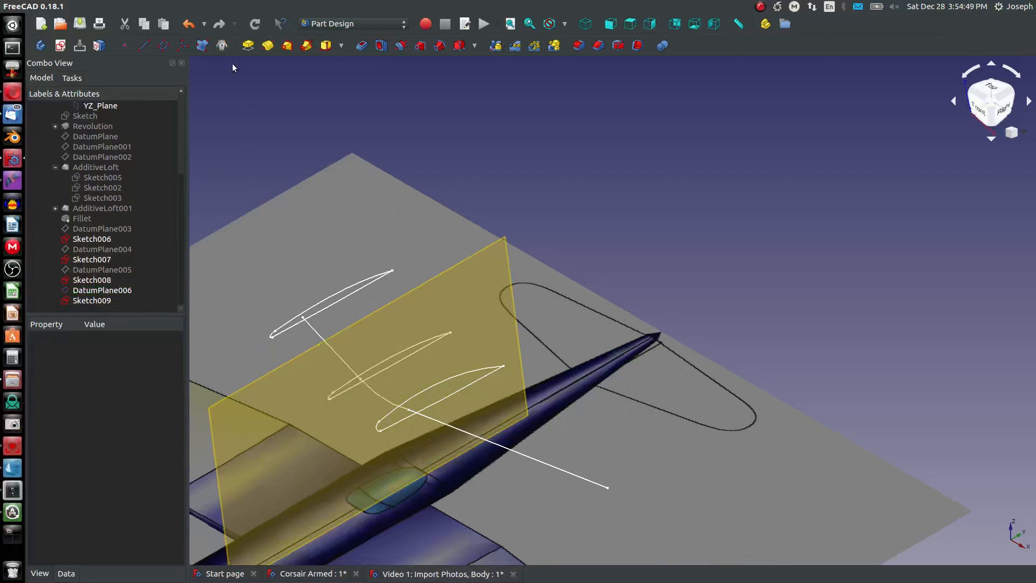
left_click(163, 45)
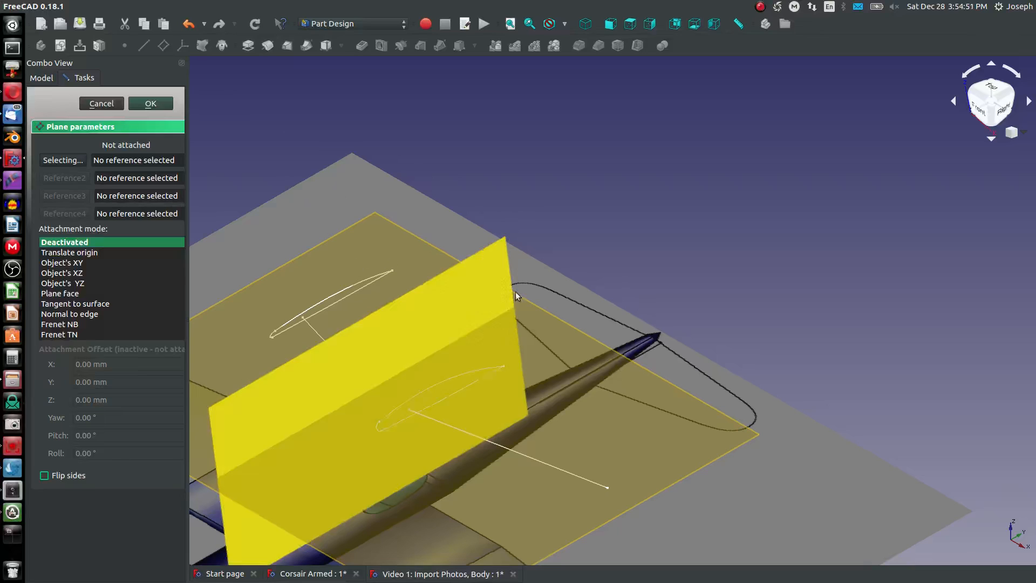
left_click(501, 261)
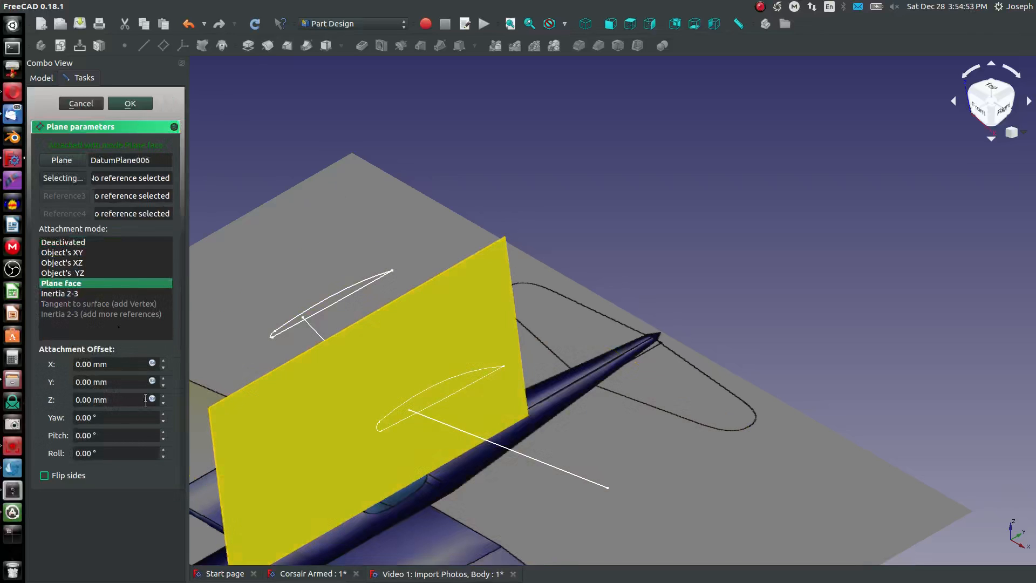
scroll(162, 399, "up", 8)
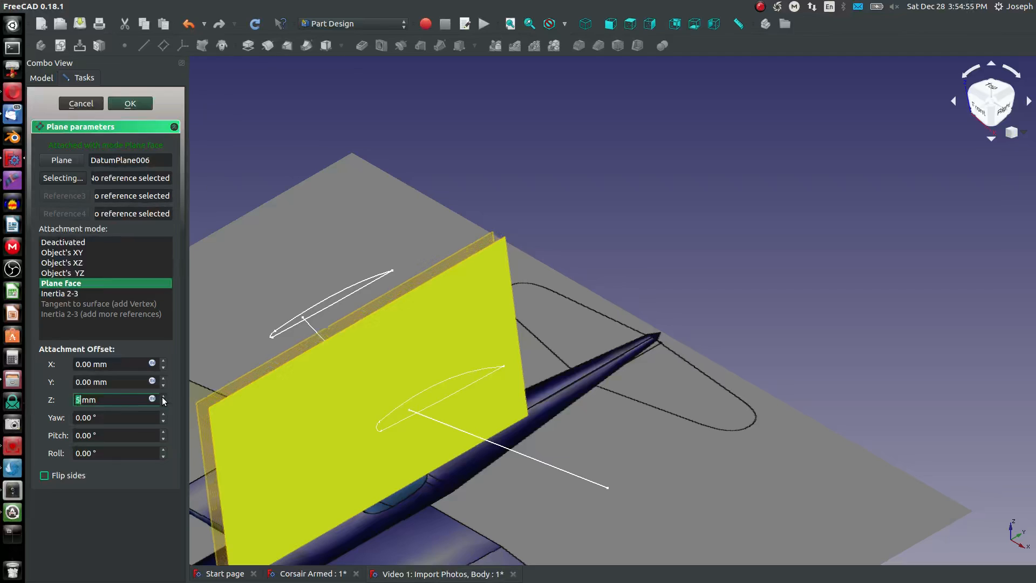
left_click(45, 474)
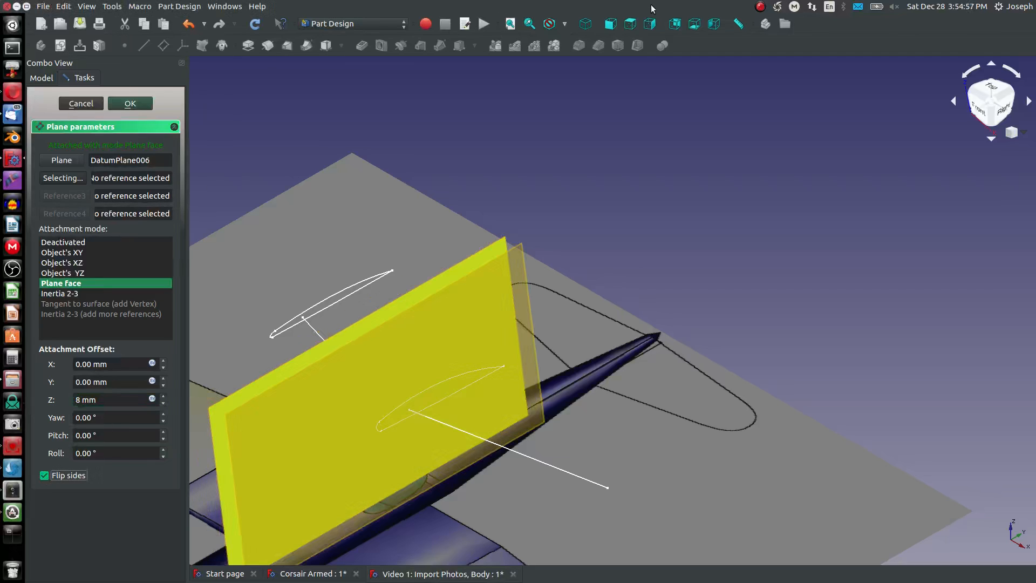
- Set the new plane's Z offset to 61 mm, judging its position near the wingtip panel line from above
left_click(632, 25)
middle_click_drag(462, 385, 498, 382)
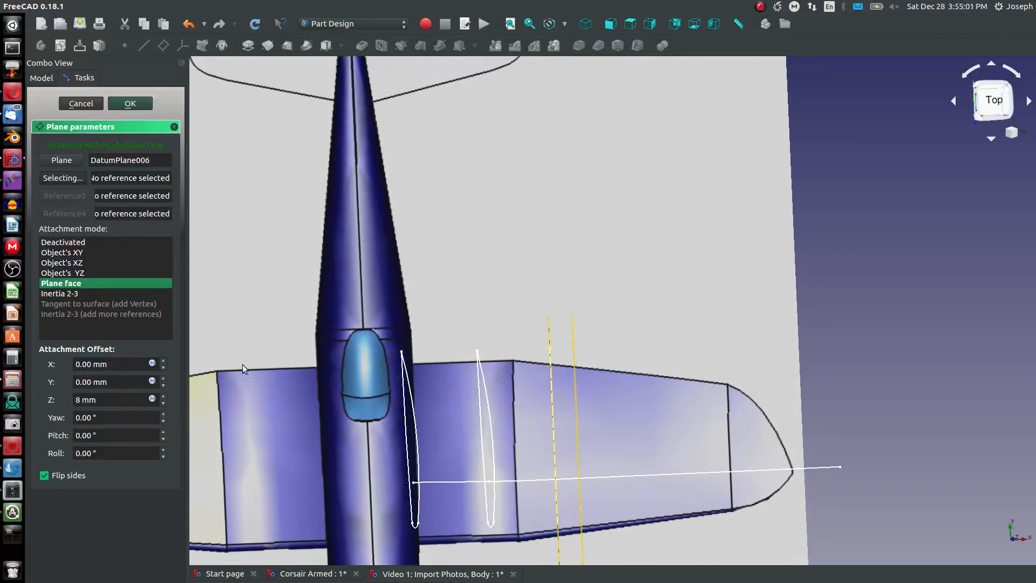
left_click(164, 401)
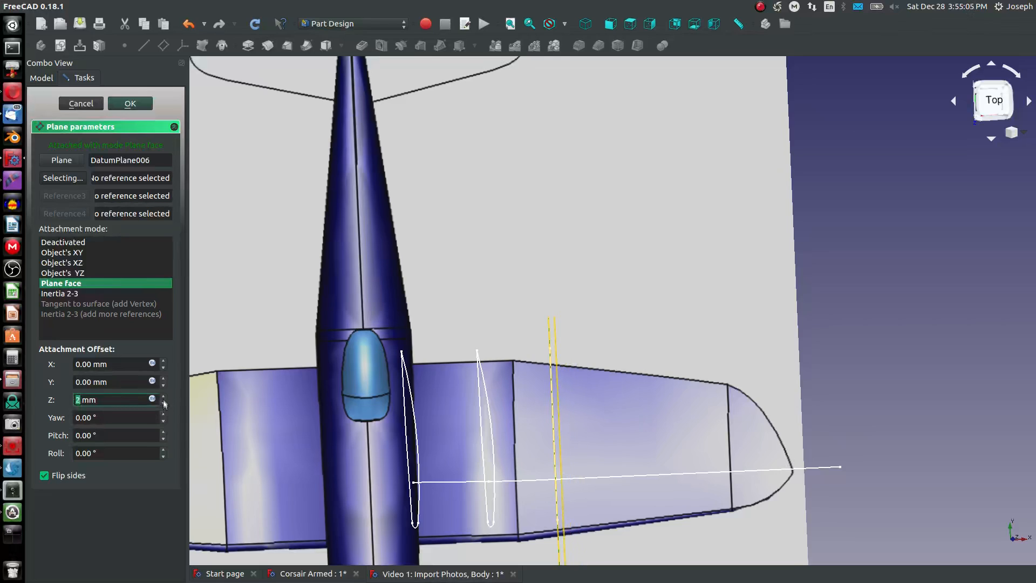
left_click(162, 396)
left_click(162, 397)
left_click(163, 397)
left_click(163, 398)
left_click(162, 398)
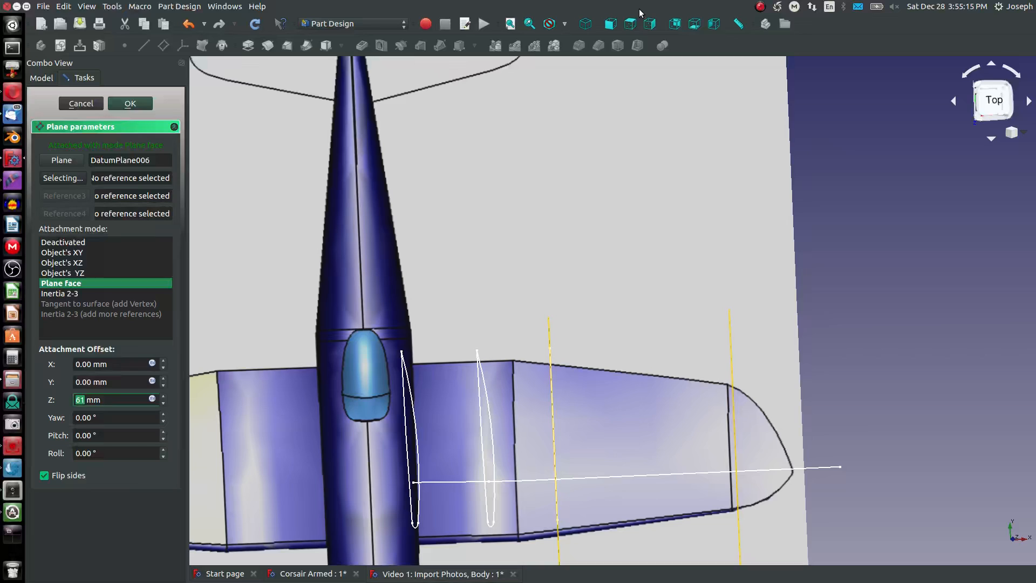
- Show the Front View reference image and compare the offset plane with the wing from the front
left_click(610, 23)
scroll(610, 75, "down", 4)
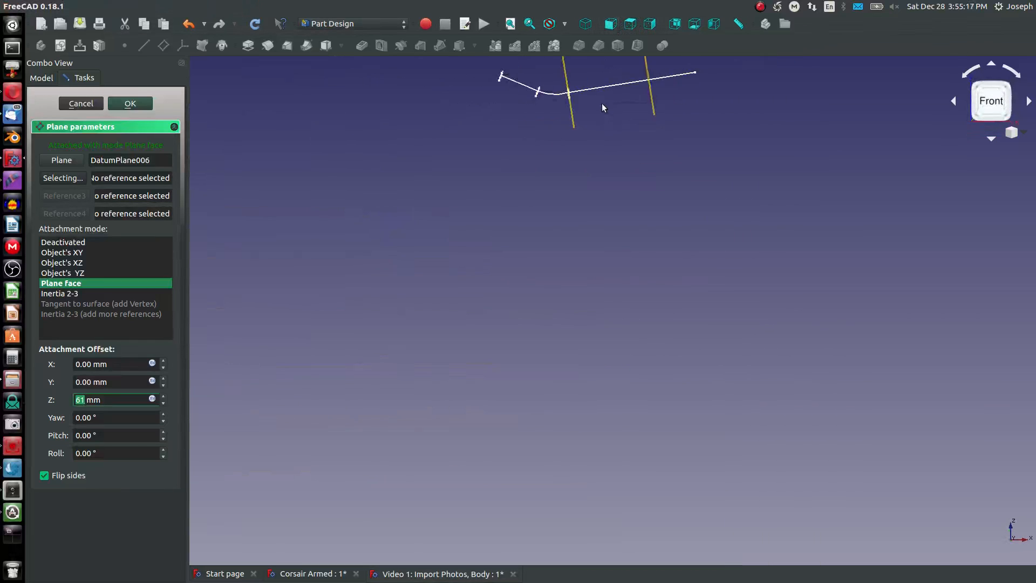
middle_click_drag(503, 88, 557, 190)
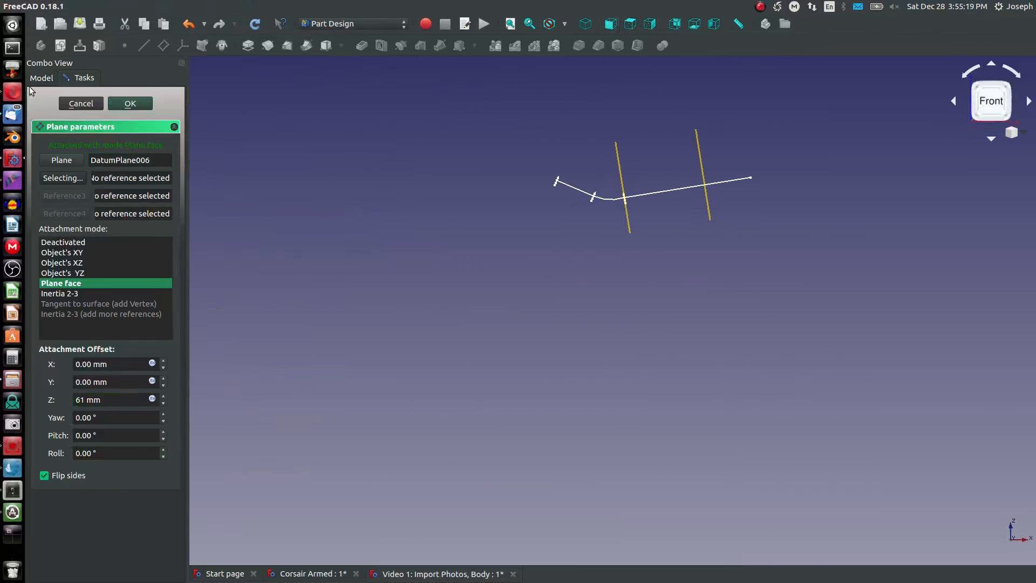
left_click(82, 103)
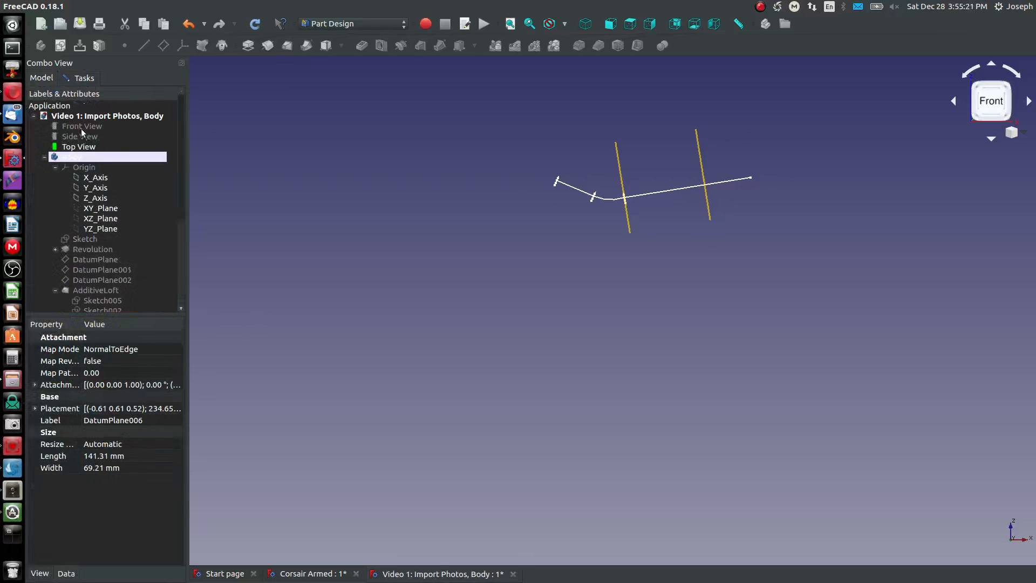
left_click(81, 129)
key("space")
scroll(711, 175, "up", 3)
middle_click_drag(780, 178, 764, 226)
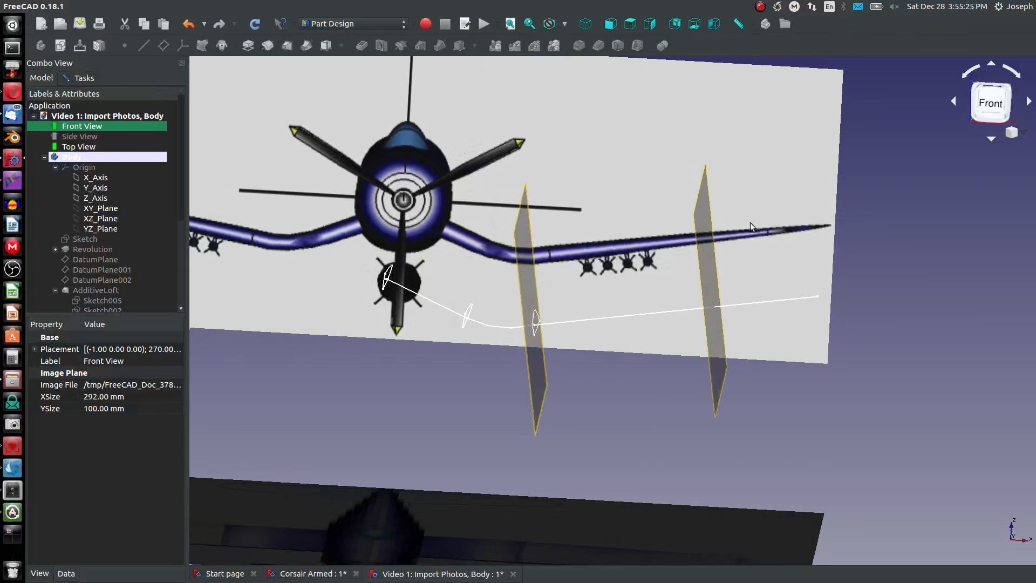
- Increase the plane's Z offset to 73 mm to align it with the wingtip panel line in the top view
left_click(629, 23)
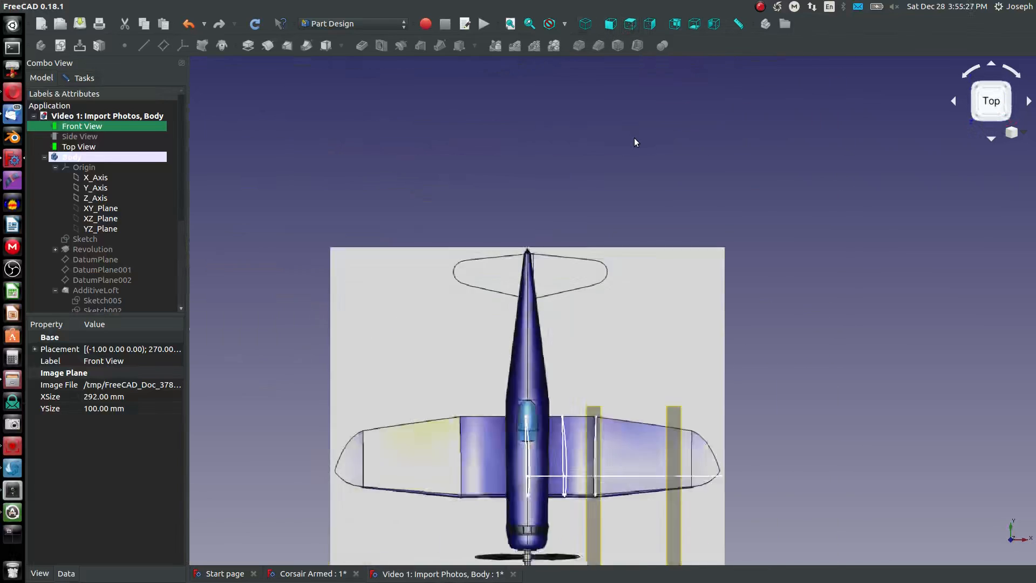
scroll(634, 138, "down", 5)
scroll(648, 226, "up", 4)
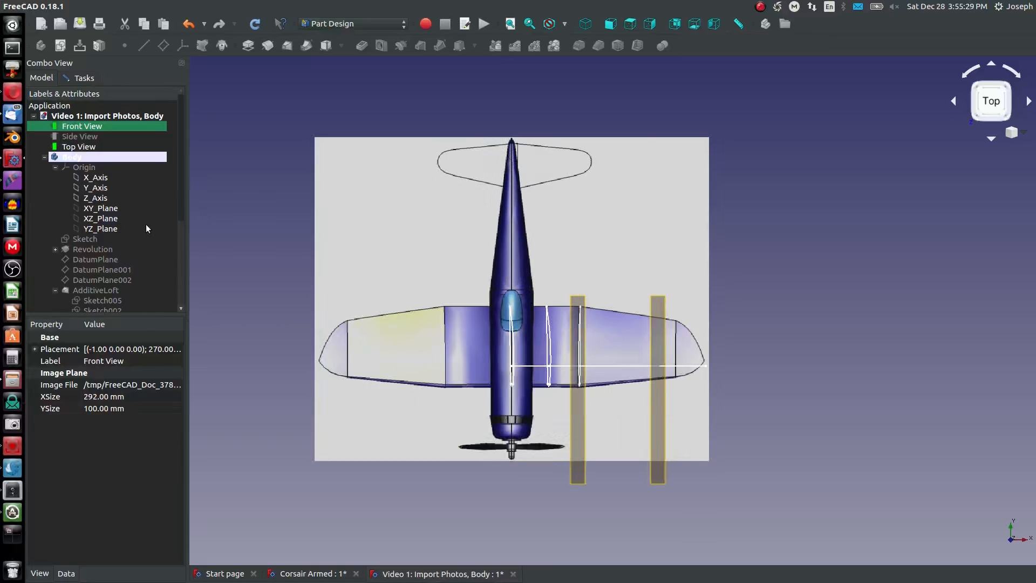
left_click(80, 79)
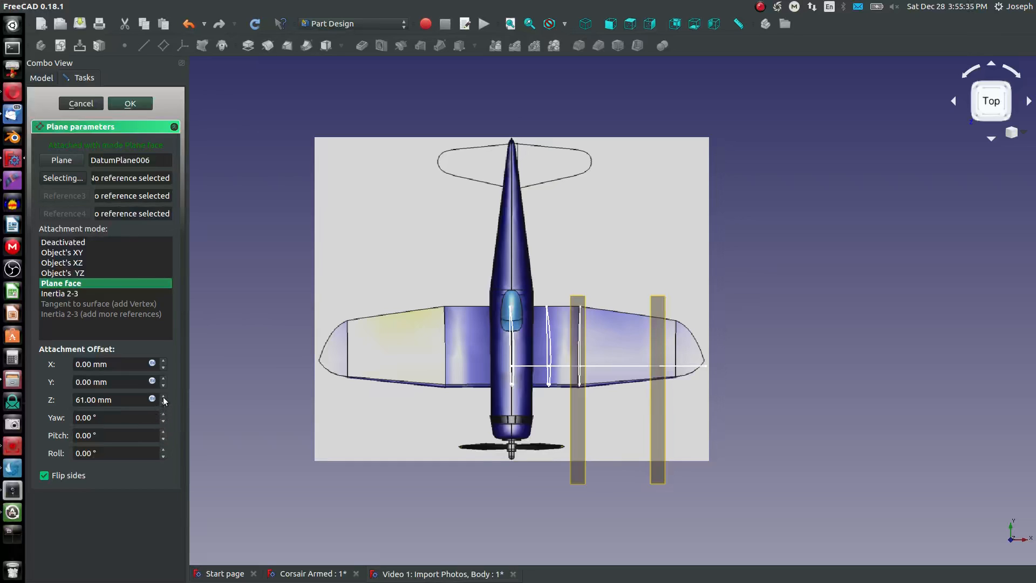
scroll(164, 400, "up", 12)
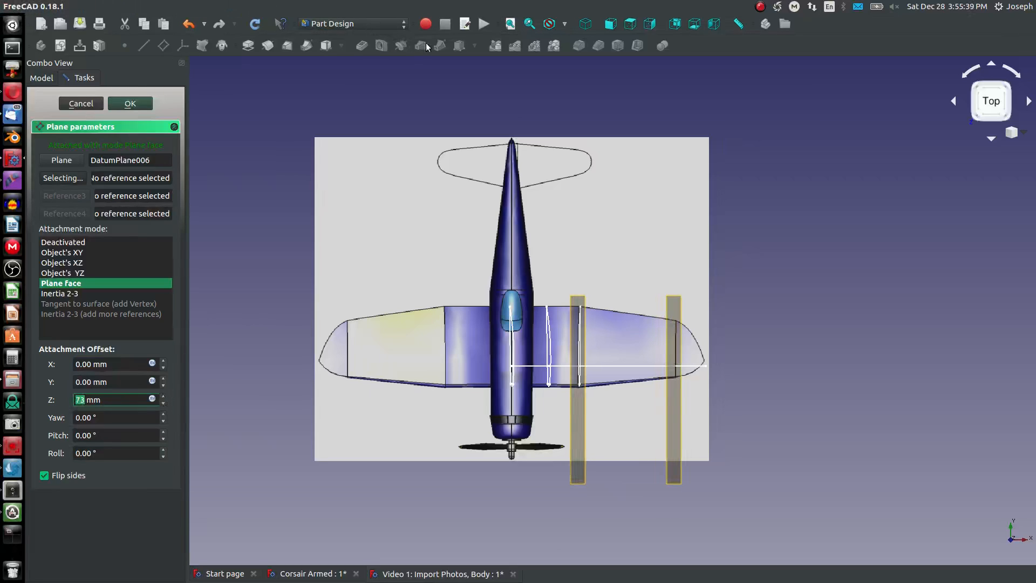
- Check the plane against the front reference image, trying a 78 mm Z offset, and accept the datum plane at 73 mm
left_click(48, 80)
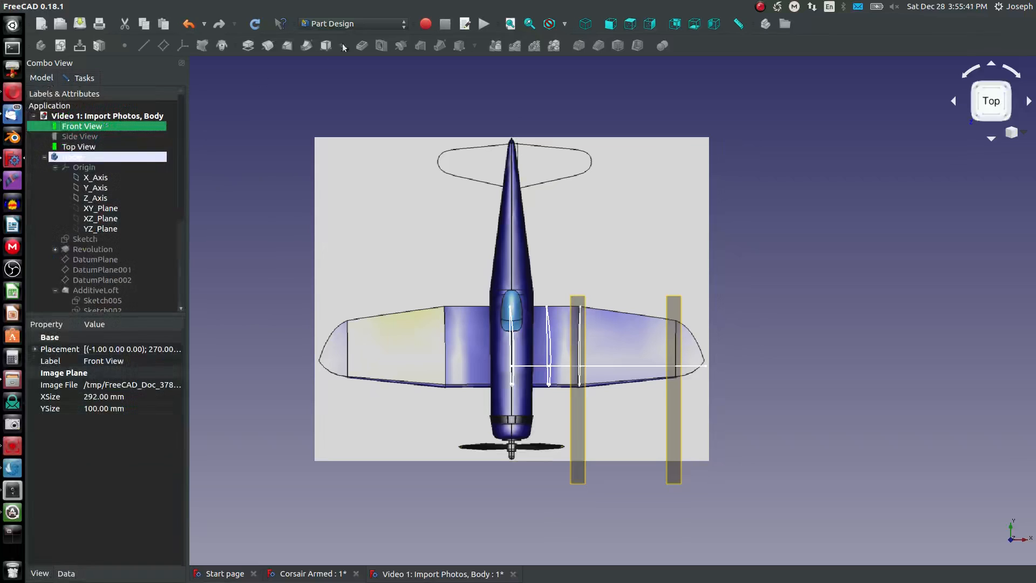
left_click(609, 25)
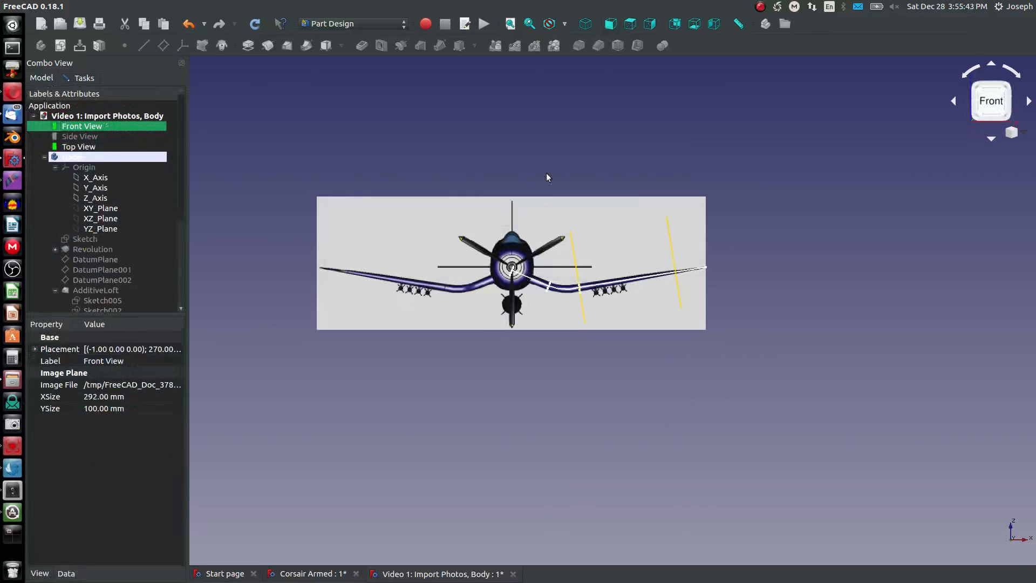
left_click(85, 78)
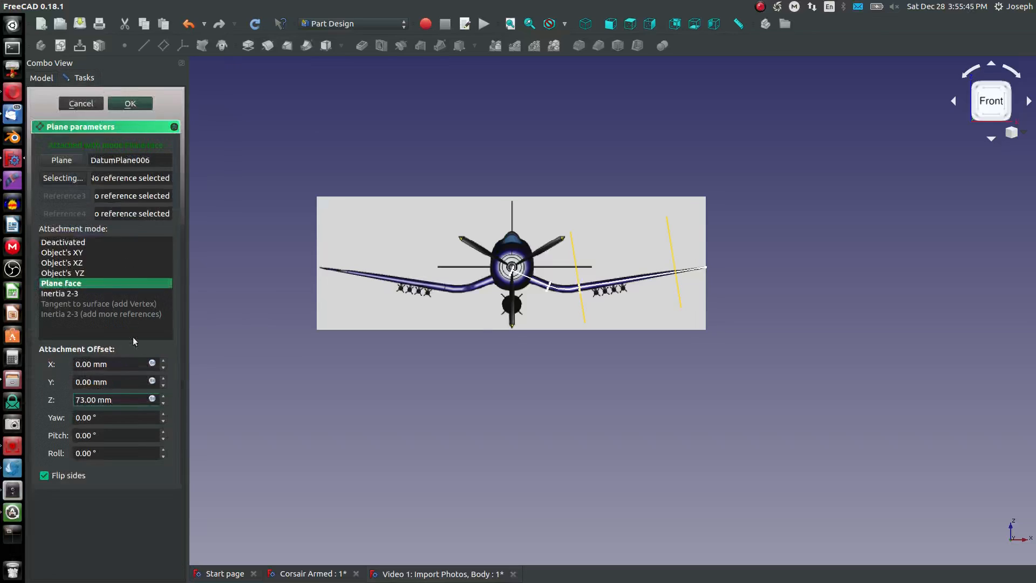
left_click(163, 396)
left_click(163, 396)
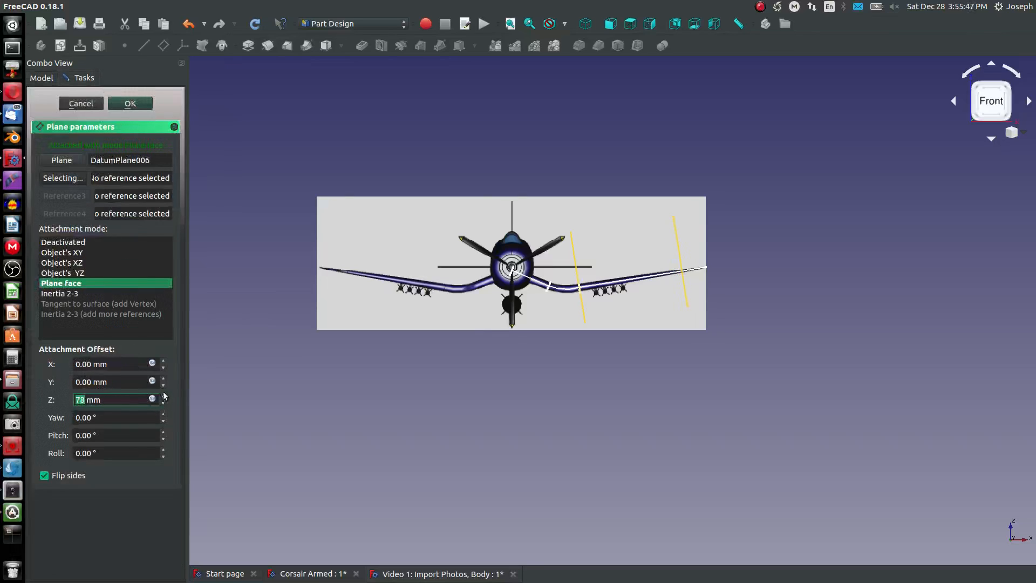
scroll(700, 241, "up", 6)
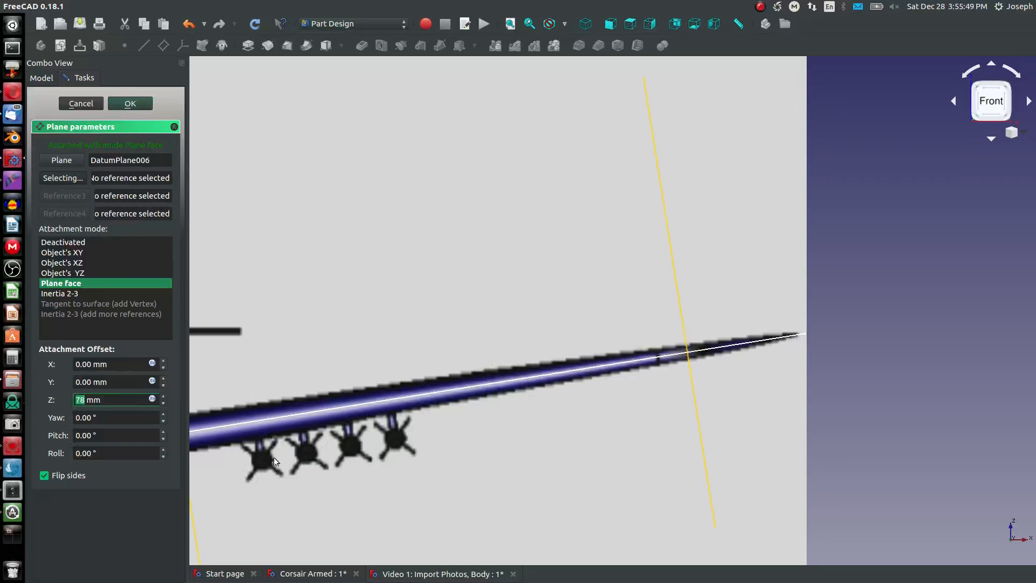
left_click(163, 404)
left_click(163, 404)
left_click(162, 404)
left_click(163, 404)
left_click(162, 405)
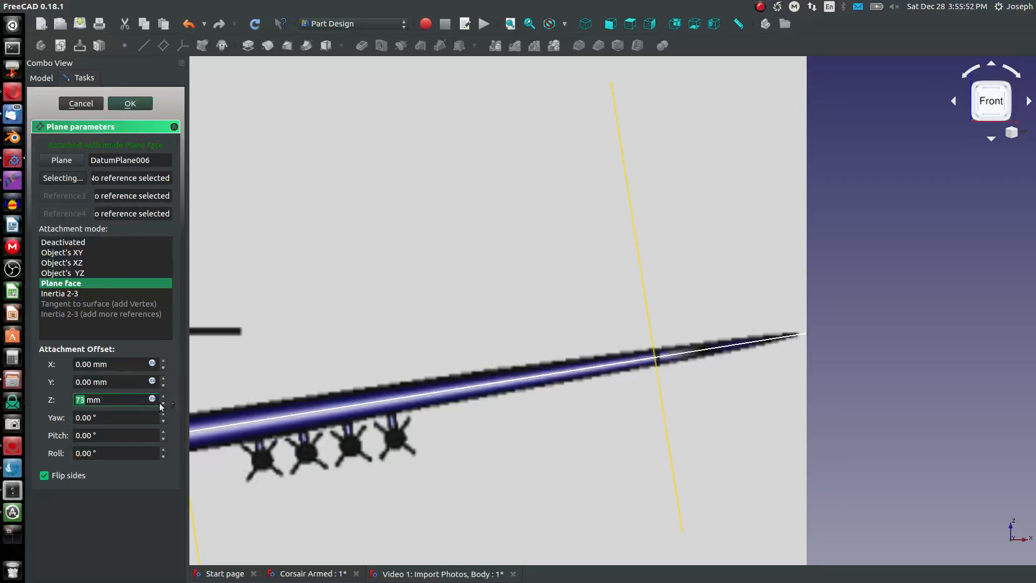
left_click(129, 104)
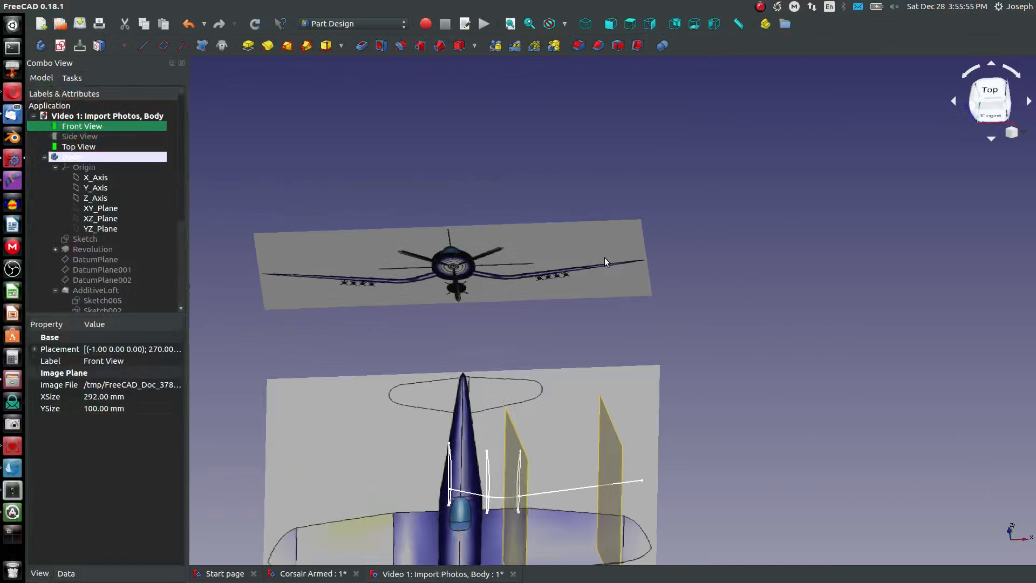
- Reopen the new wingtip datum plane's parameters to review its attachment and offset
scroll(563, 331, "down", 2)
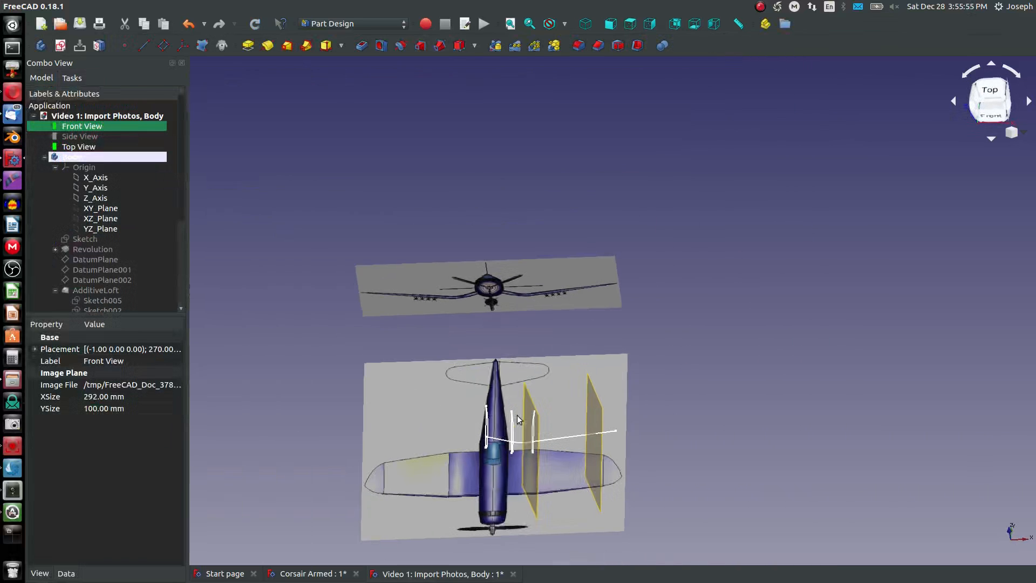
left_click(598, 417)
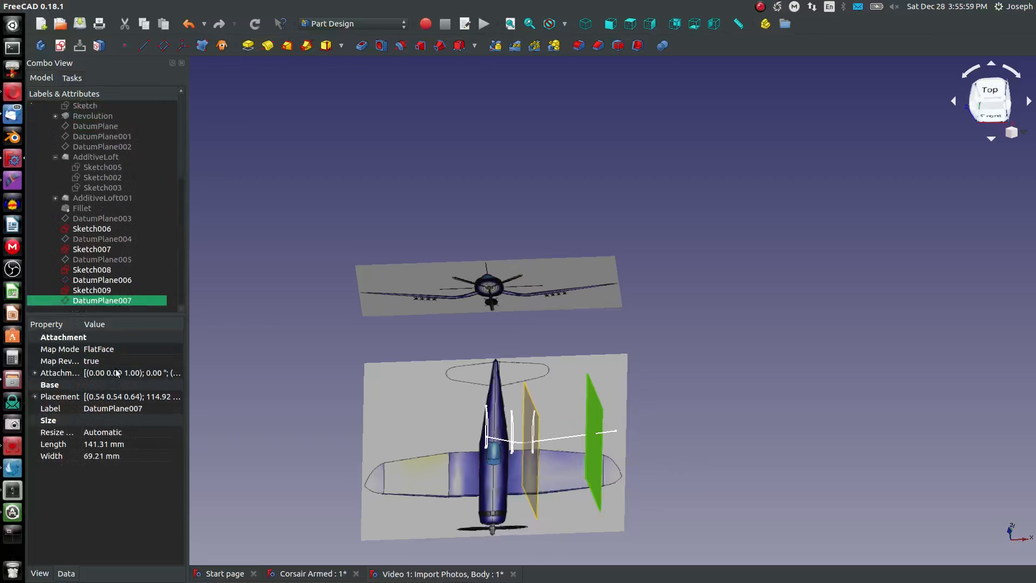
double_click(119, 300)
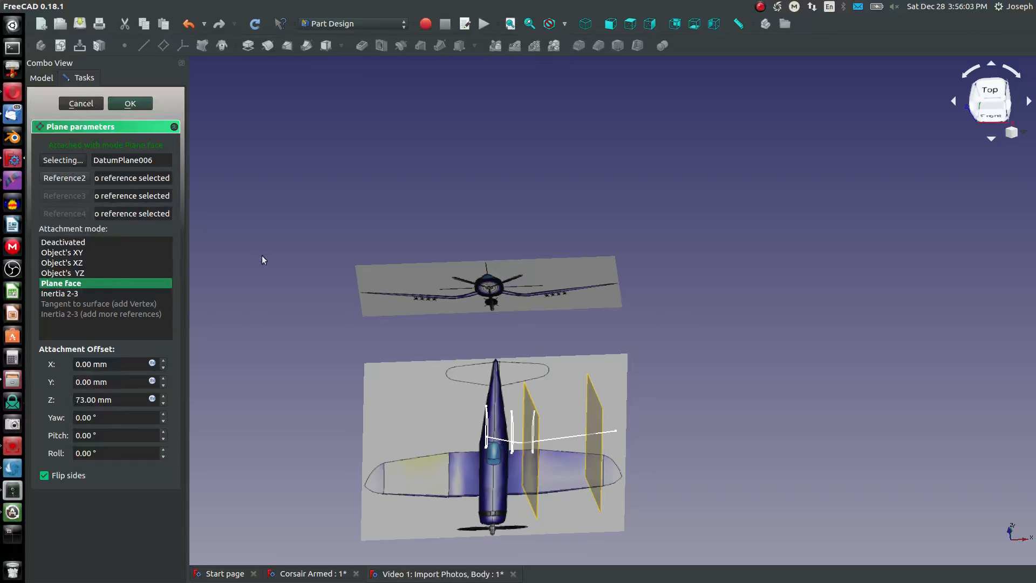
left_click(118, 107)
- Hide DatumPlane006 and create a new sketch on the wingtip datum plane, DatumPlane007
left_click(527, 404)
key("space")
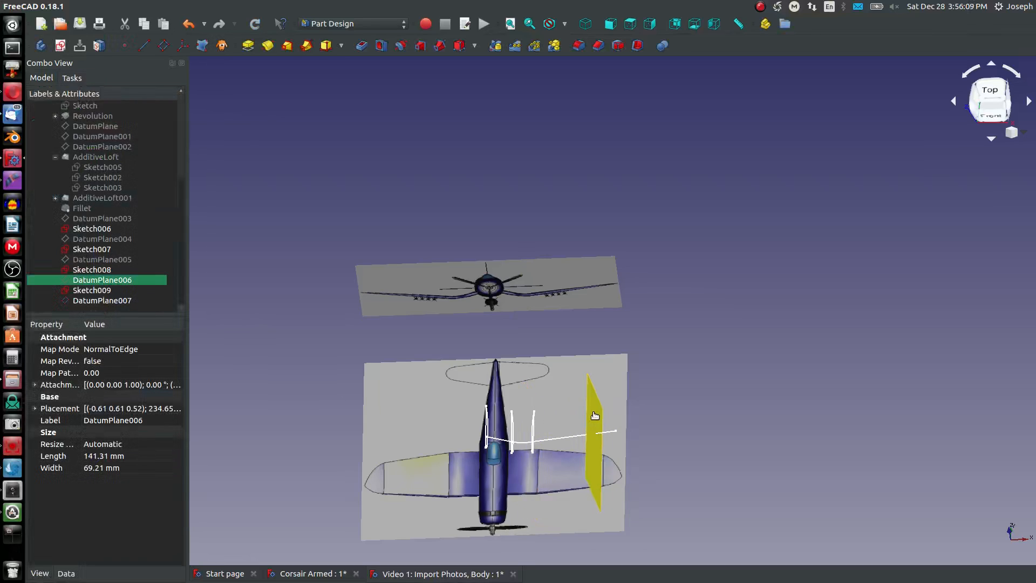
left_click(594, 412)
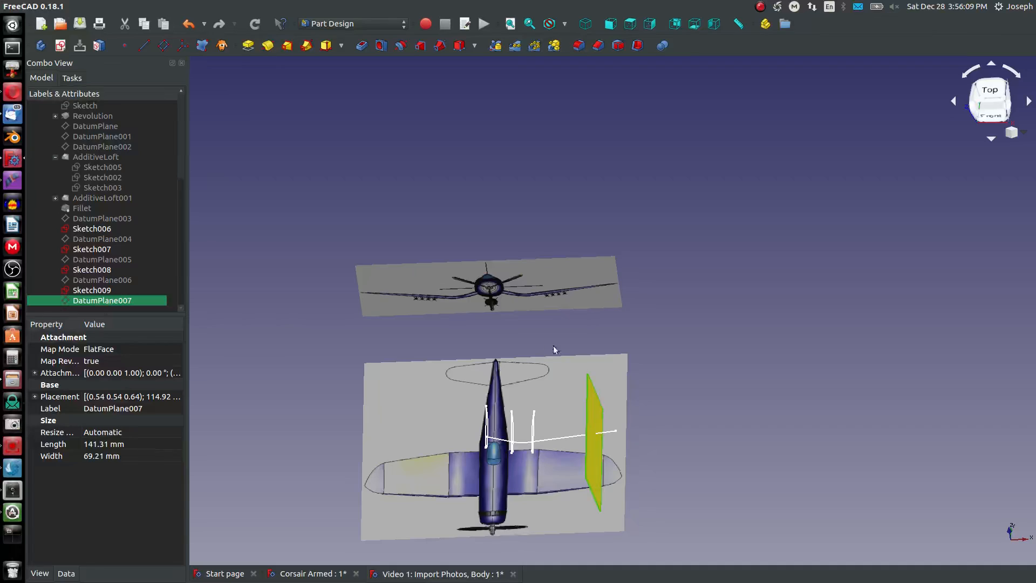
left_click(61, 45)
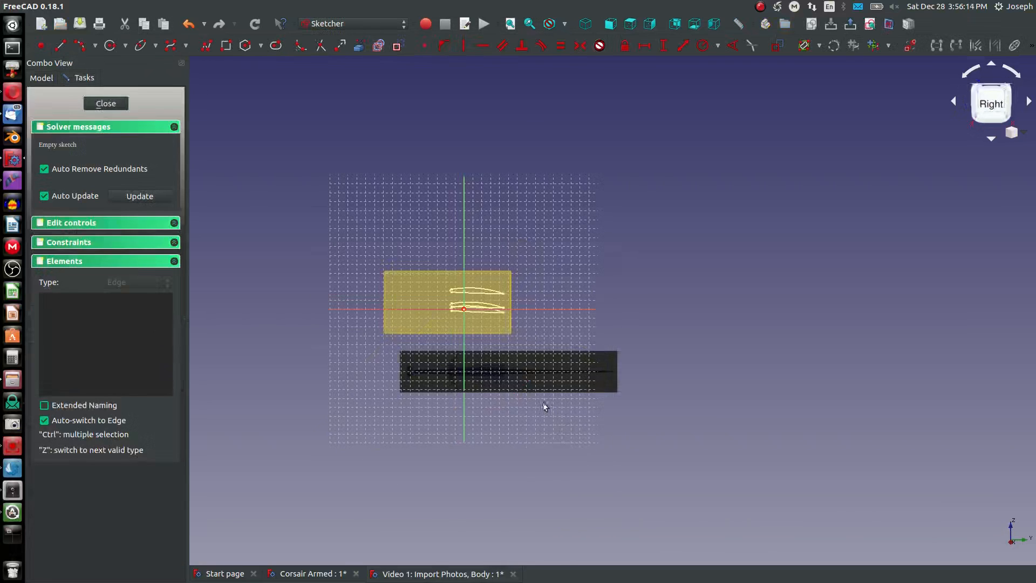
scroll(477, 315, "up", 12)
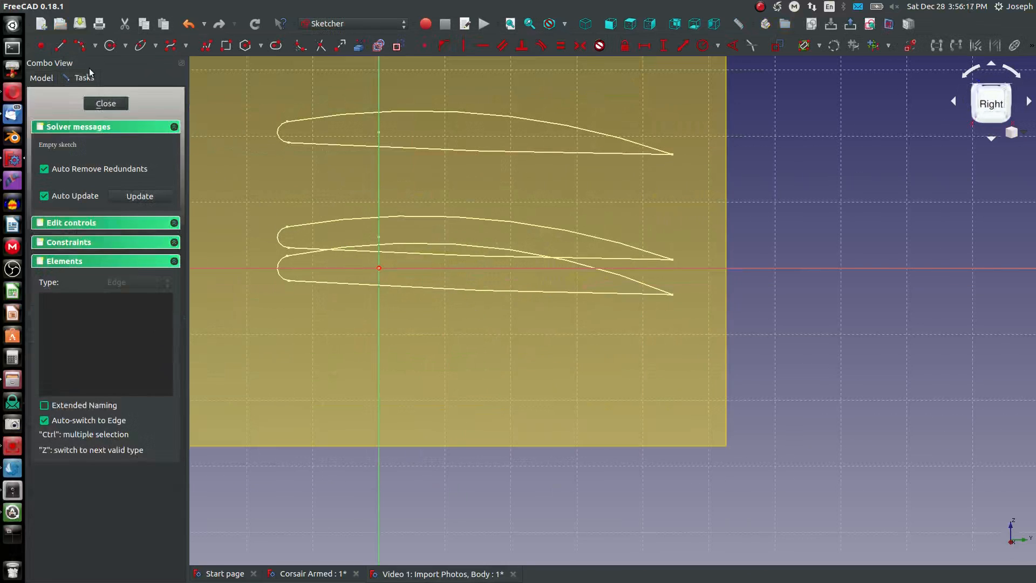
left_click(78, 48)
left_click(379, 267)
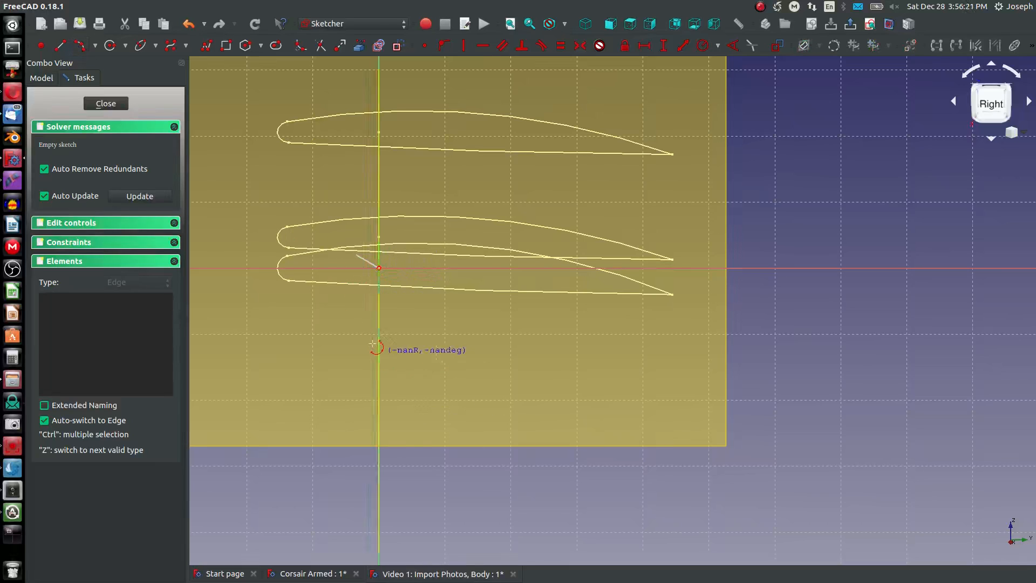
right_click(262, 323)
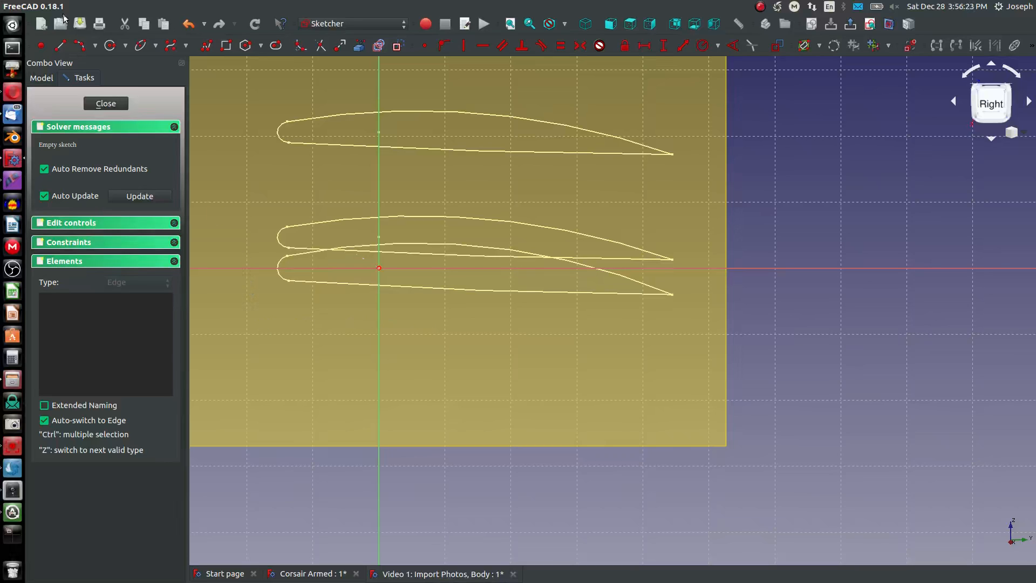
- Draw a three-point arc about 24 mm tall, opening towards the trailing edge, as the nose of the wingtip profile
left_click(79, 48)
left_click(355, 200)
left_click(358, 358)
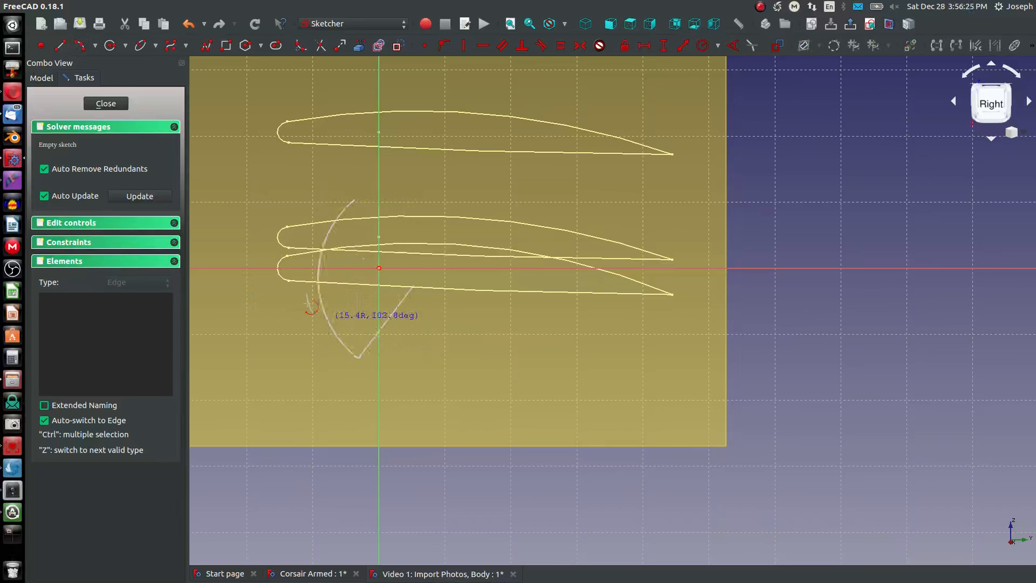
left_click(304, 288)
right_click(222, 272)
- Hide DatumPlane007 and show the Side View reference image behind the sketch
left_click(41, 78)
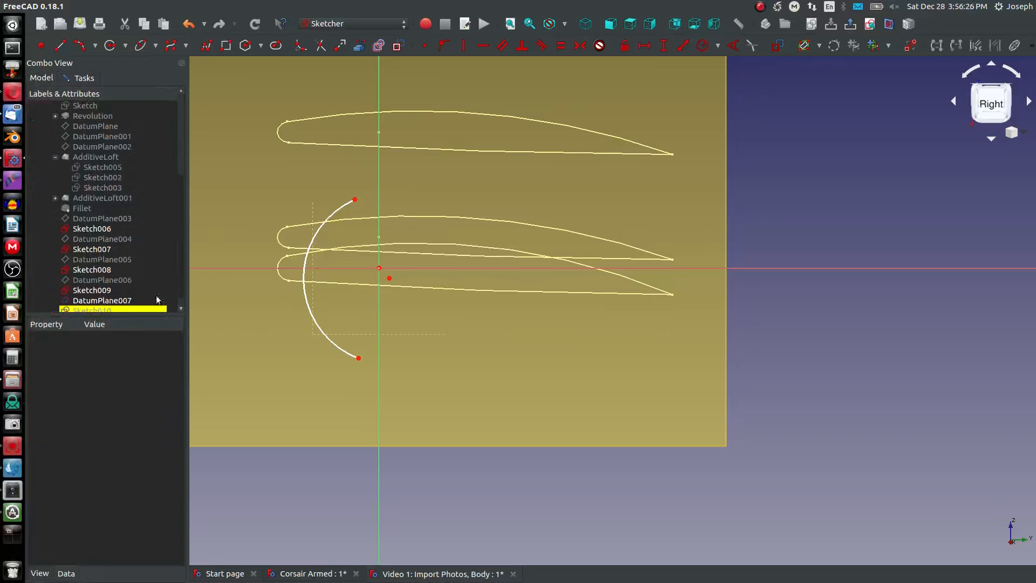
scroll(85, 301, "down", 1)
left_click(87, 291)
scroll(91, 286, "up", 5)
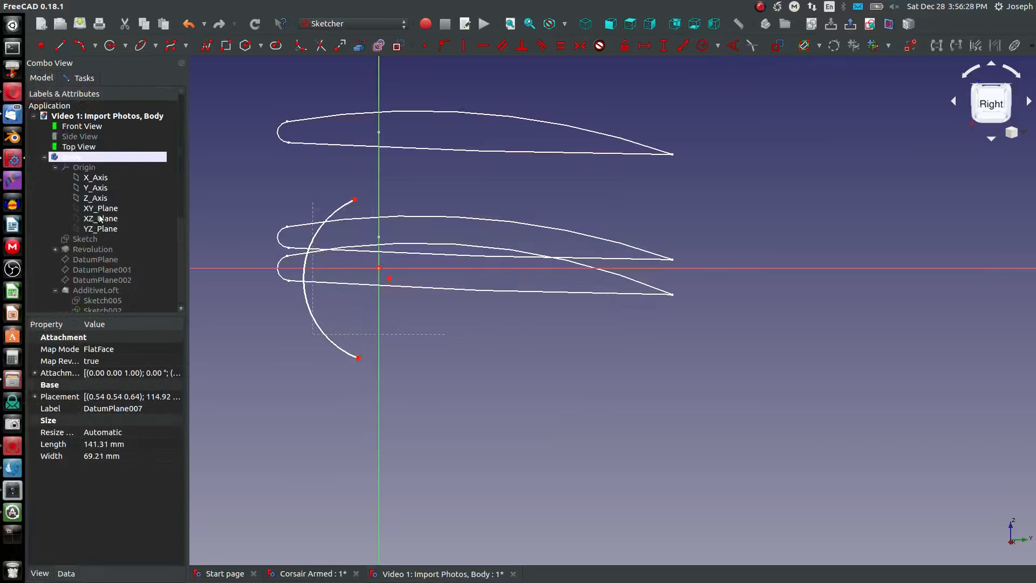
left_click(81, 127)
left_click(80, 137)
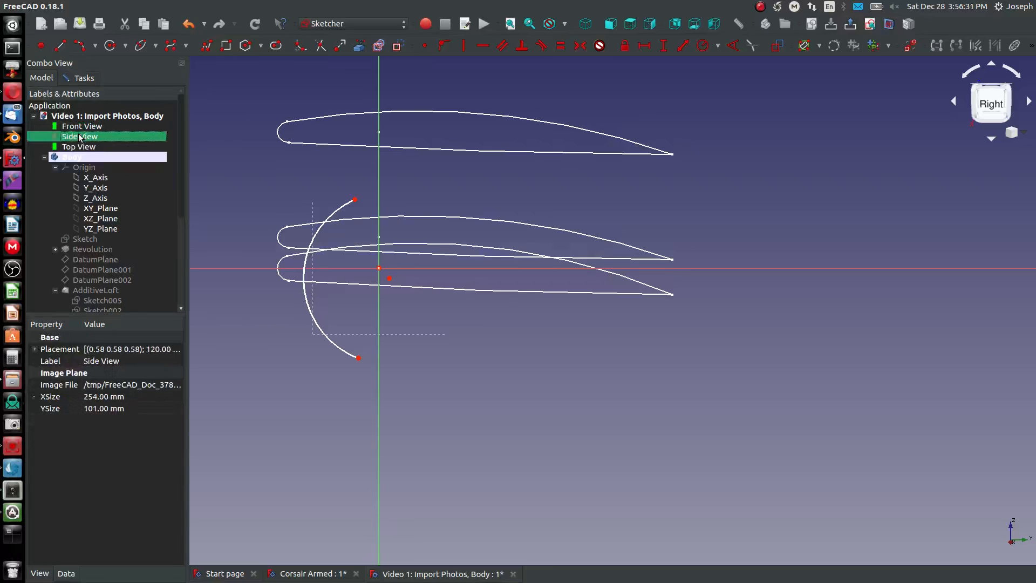
key("space")
scroll(387, 328, "down", 3)
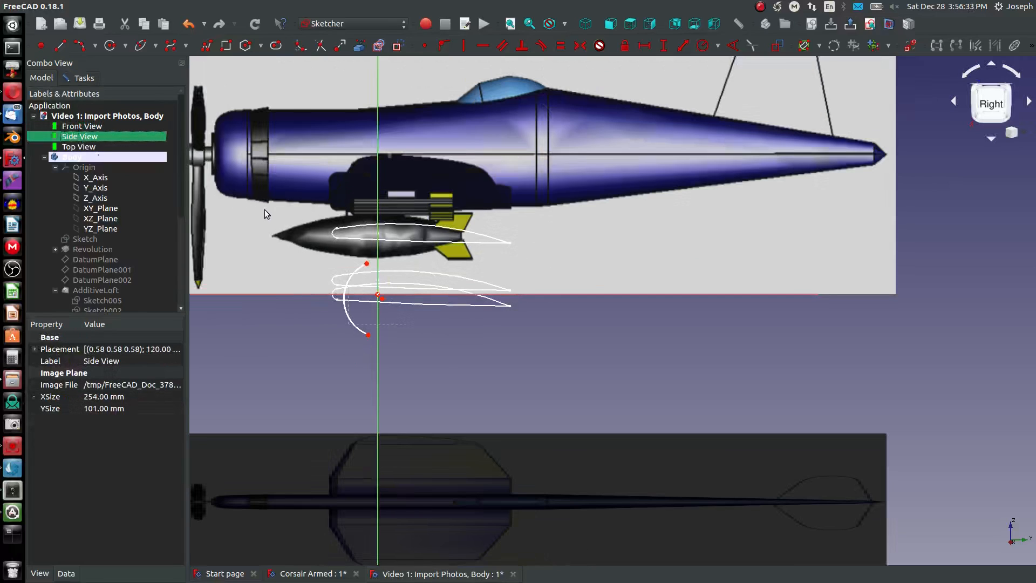
scroll(341, 337, "down", 2)
- Constrain the vertical distance between the nose arc's two endpoints to 1.75 mm
middle_click_drag(341, 337, 400, 370)
scroll(311, 319, "up", 3)
scroll(324, 303, "down", 1)
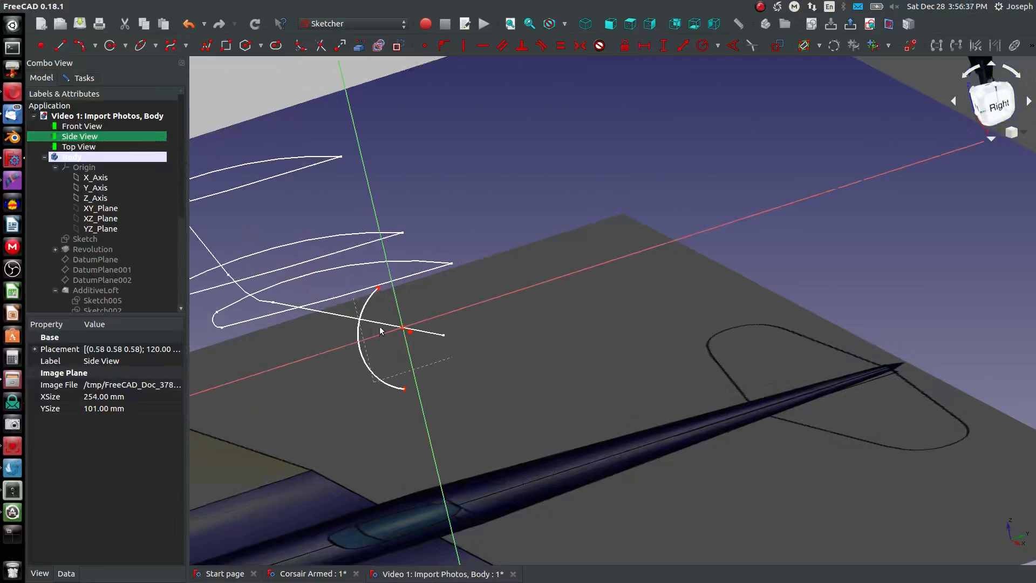
left_click(383, 305)
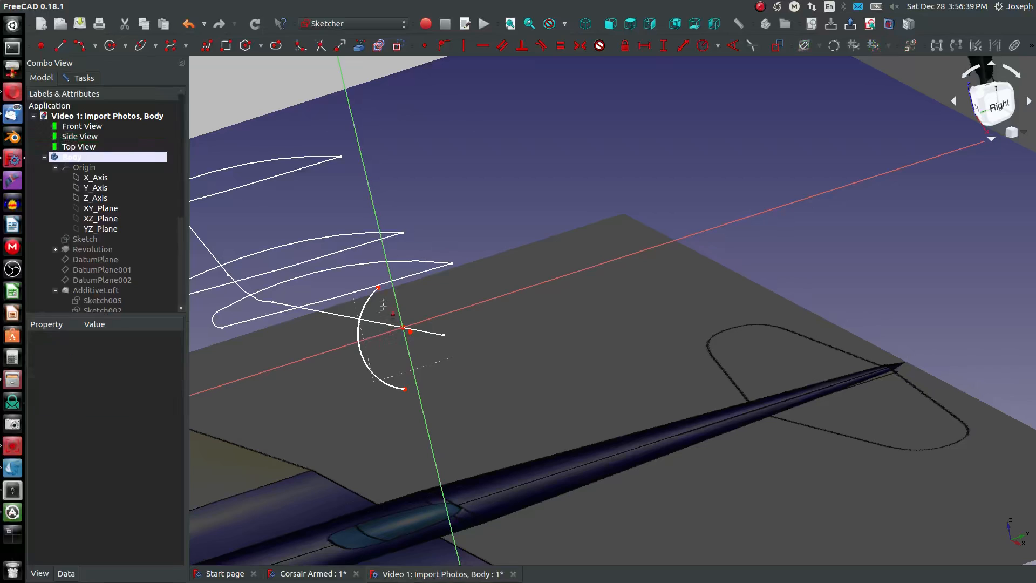
left_click(378, 287)
left_click(406, 389)
left_click(405, 389)
left_click(378, 288)
key("k")
key("d")
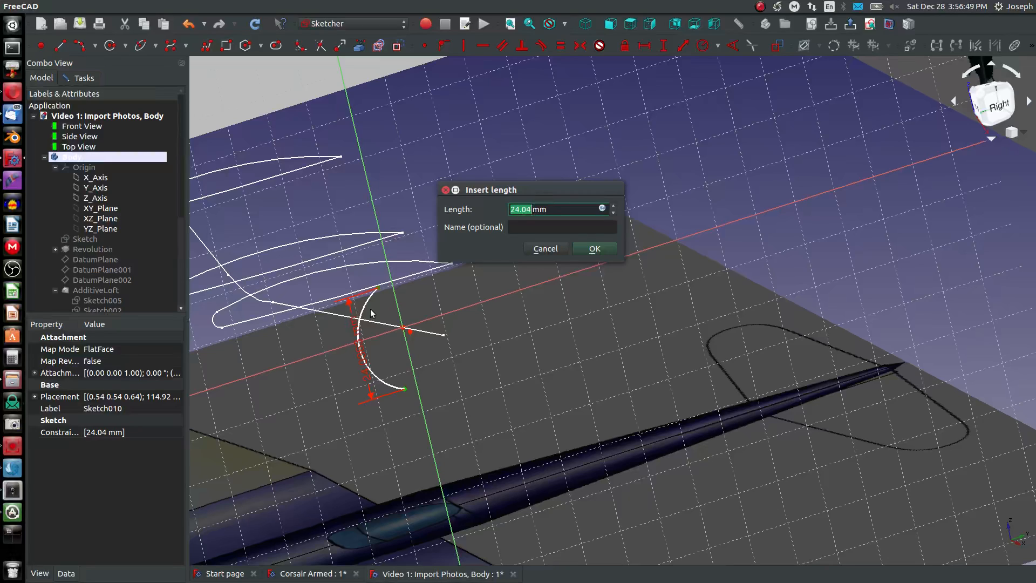
type("10")
key("Return")
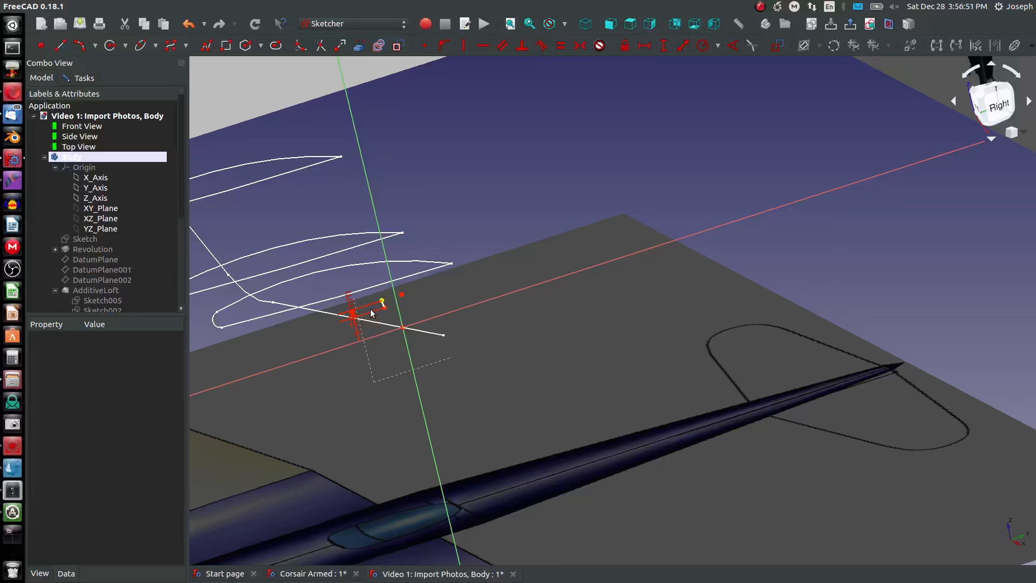
- Constrain the nose arc's centre point onto the sketch's horizontal axis
scroll(374, 308, "up", 2)
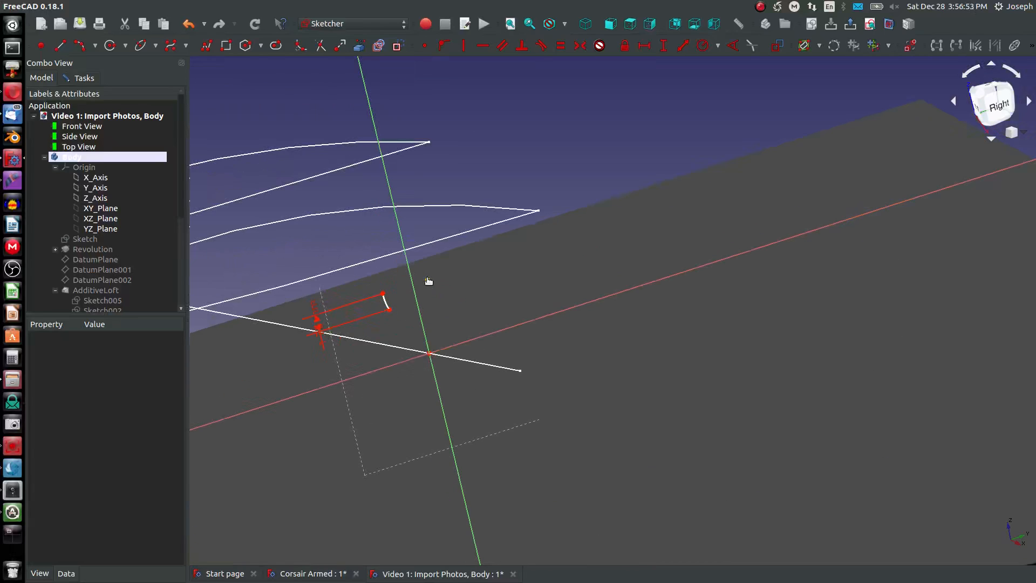
left_click(427, 280)
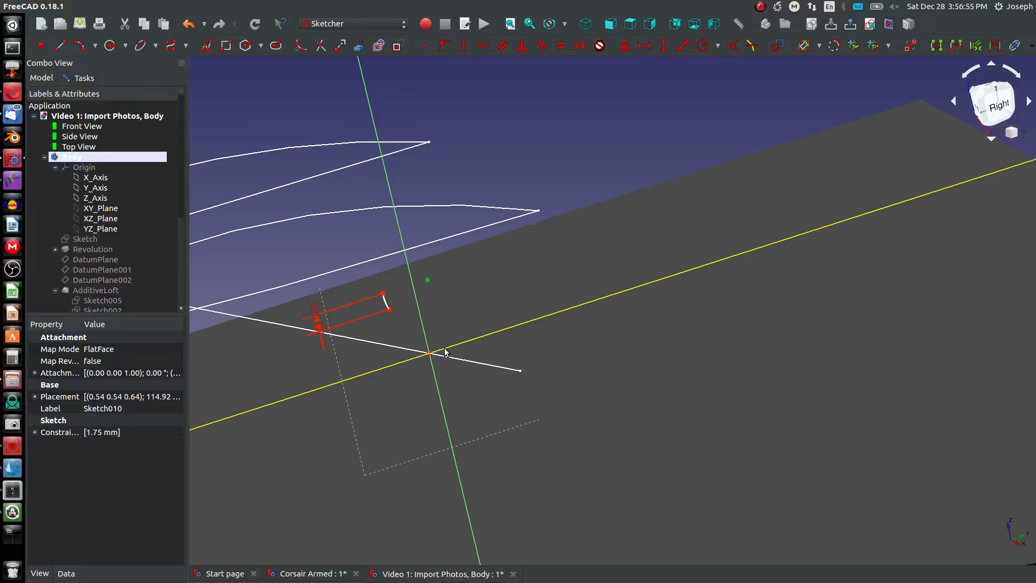
left_click(442, 47)
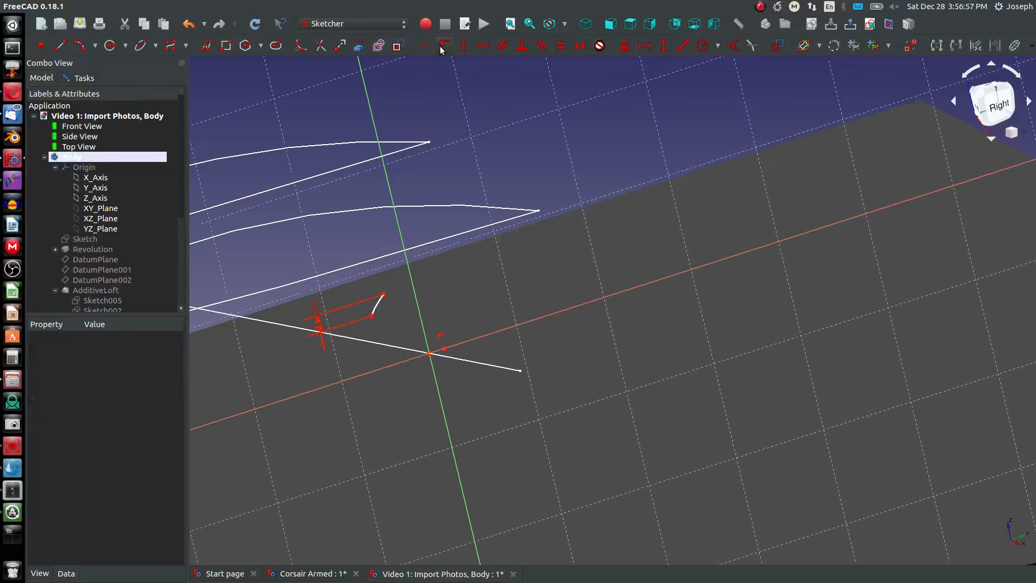
- Move the nose arc across the horizontal axis just ahead of the sketch origin and compare its height with the front reference image
left_click_drag(372, 316, 384, 375)
scroll(374, 420, "down", 4)
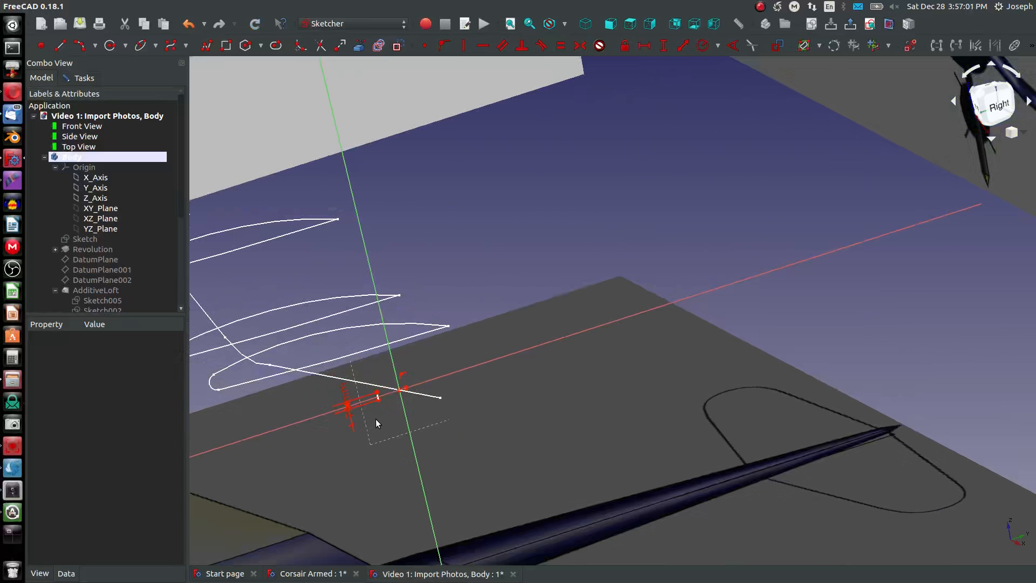
scroll(376, 418, "up", 2)
mouse_move(380, 370)
left_mouse_down()
mouse_move(418, 329)
mouse_move(413, 353)
mouse_move(433, 376)
mouse_move(419, 363)
left_mouse_up()
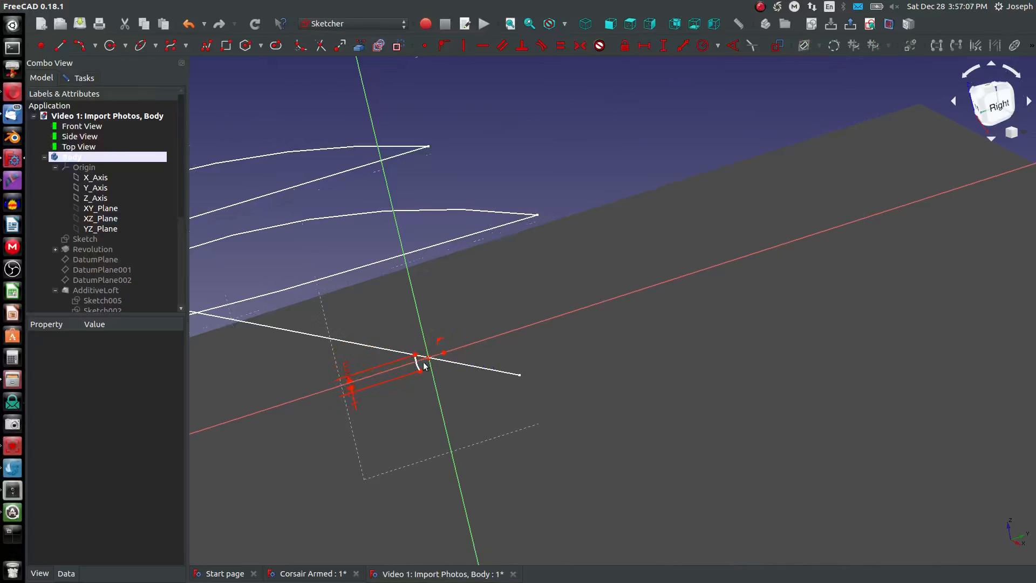
scroll(367, 393, "up", 8)
scroll(368, 393, "down", 8)
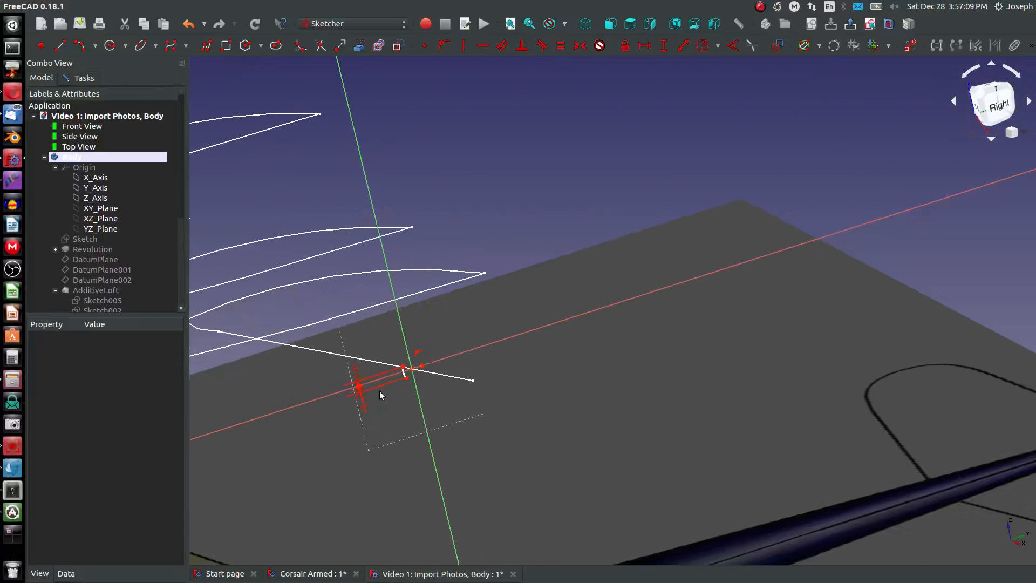
left_click(610, 23)
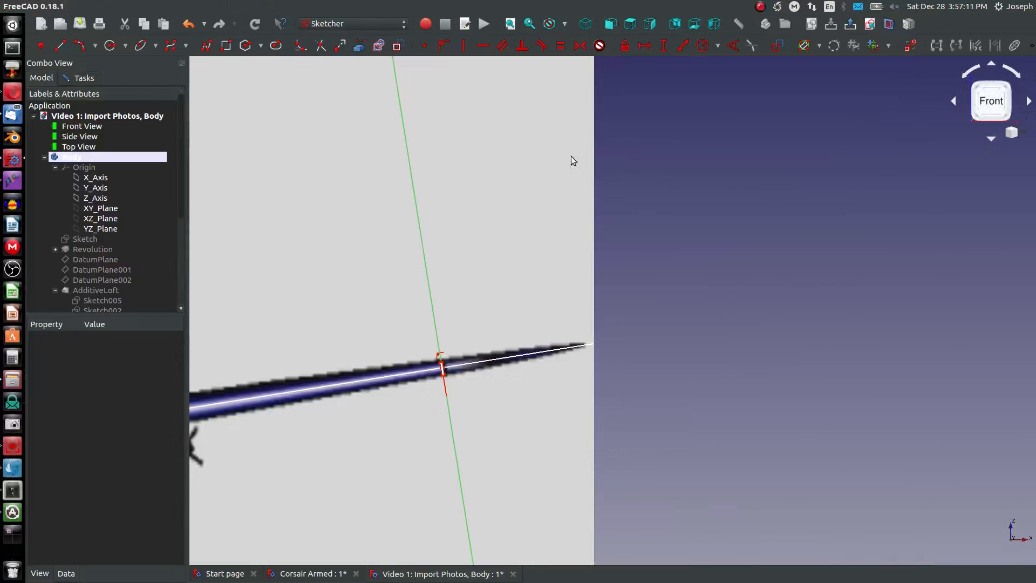
scroll(478, 346, "up", 4)
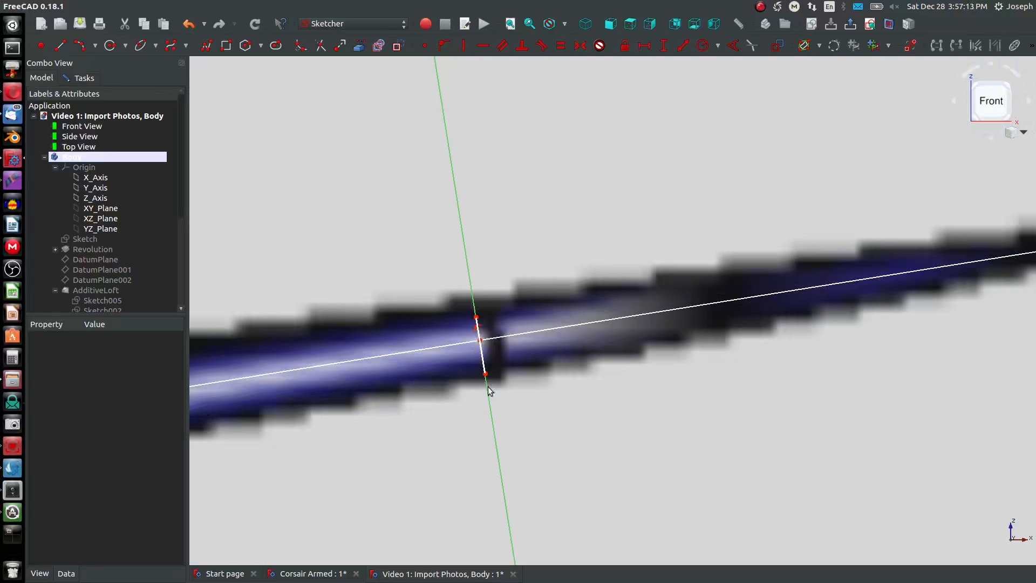
scroll(473, 347, "down", 11)
- Draw the upper airfoil curve as a three-point arc of about 24 mm radius from the nose arc's upper endpoint to the trailing edge
mouse_move(475, 351)
middle_mouse_down()
mouse_move(362, 392)
mouse_move(398, 385)
middle_mouse_up()
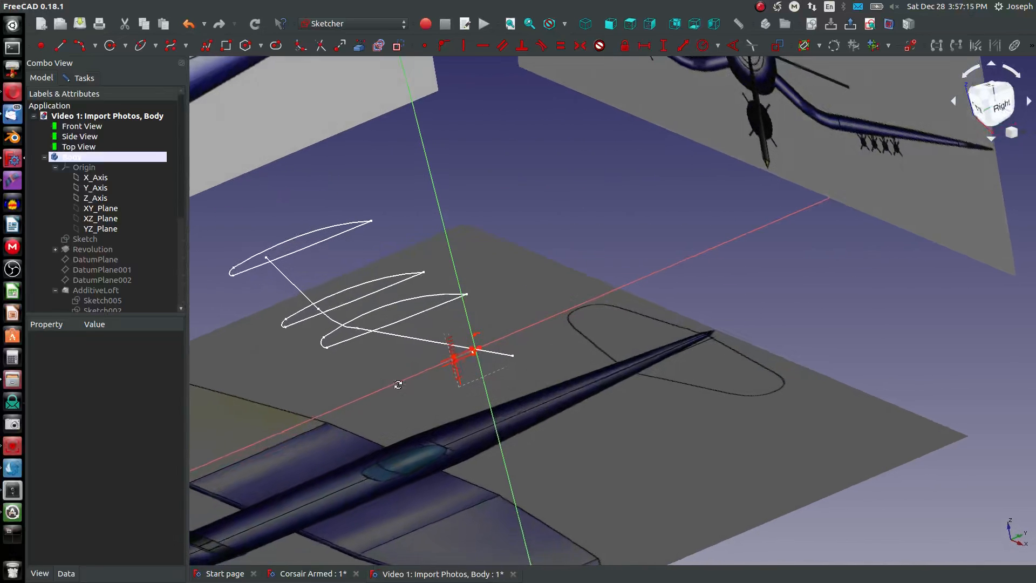
scroll(471, 345, "up", 5)
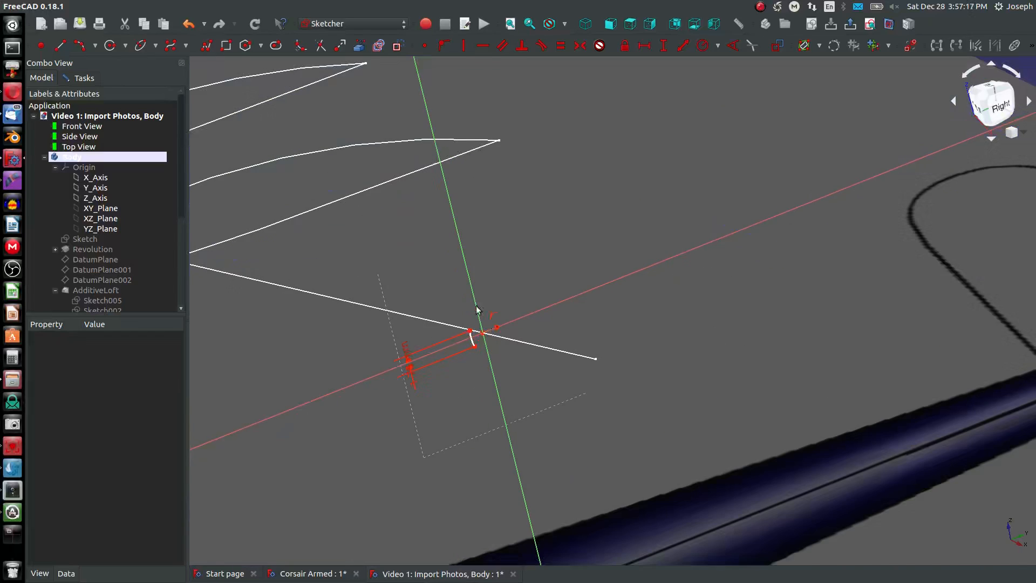
scroll(477, 309, "up", 2)
left_click(81, 46)
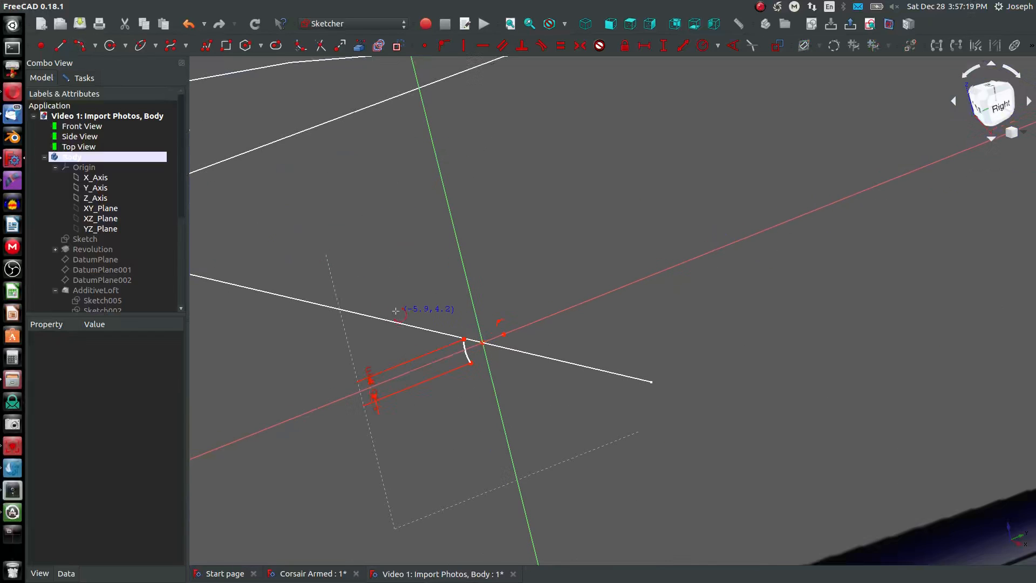
left_click(465, 340)
left_click(750, 252)
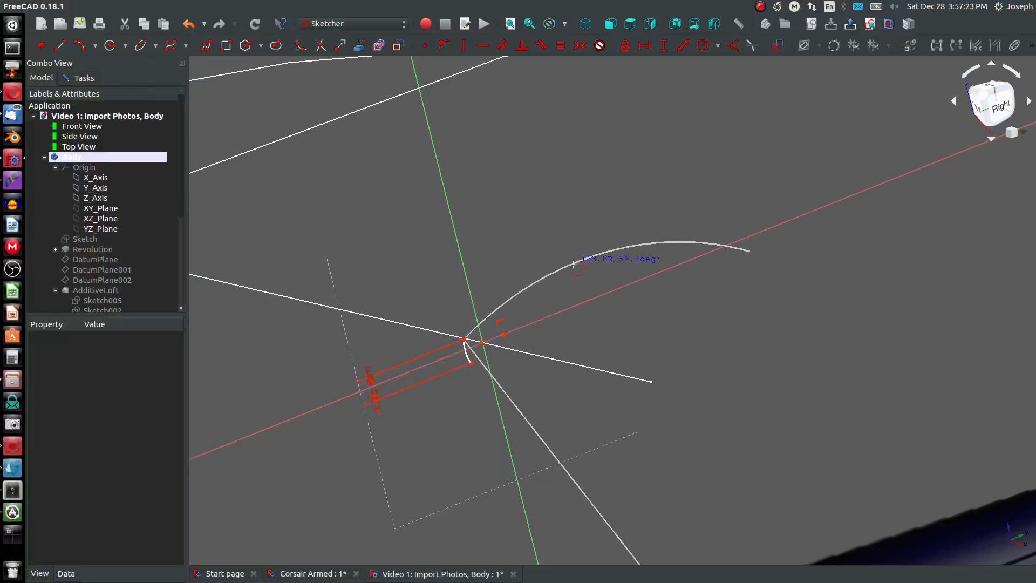
left_click(573, 264)
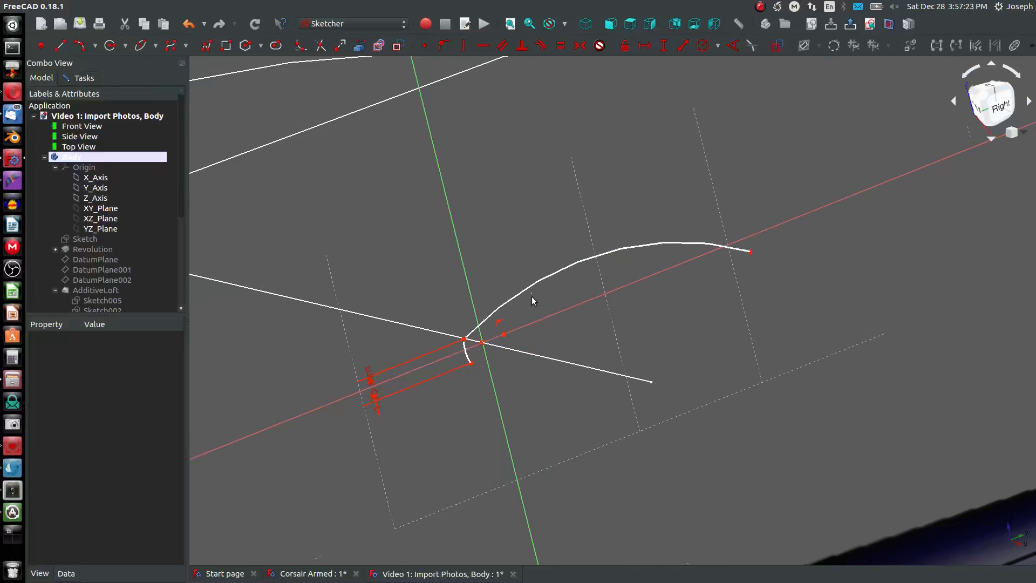
- Constrain the vertical distance between the nose arc's centre and the upper curve's trailing endpoint to 1 mm
left_click(504, 334)
left_click(503, 333)
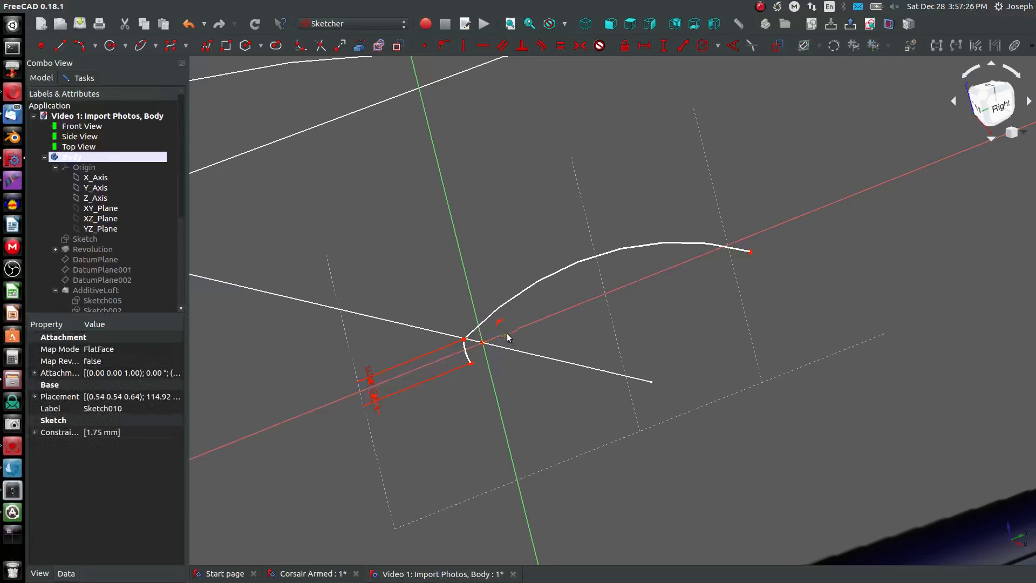
left_click(750, 251)
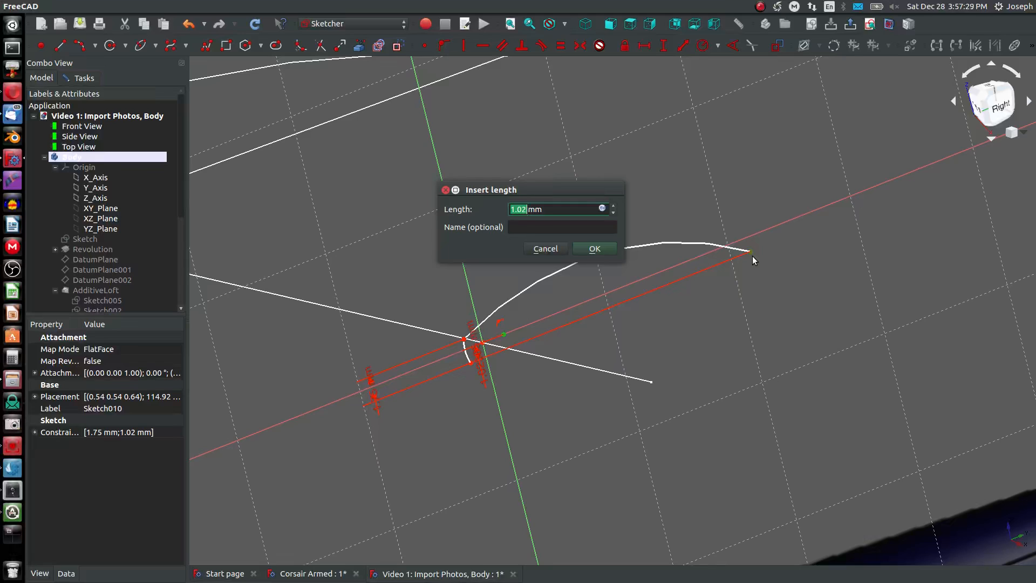
key("Return")
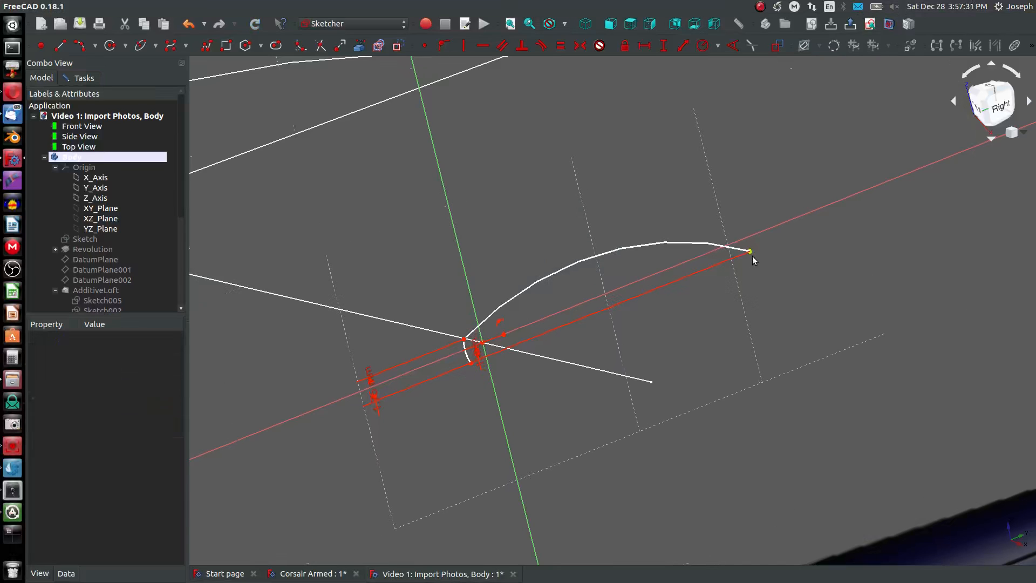
- Make the nose arc and the upper airfoil curve tangent to each other
scroll(752, 255, "down", 5)
scroll(750, 259, "down", 3)
scroll(750, 259, "up", 5)
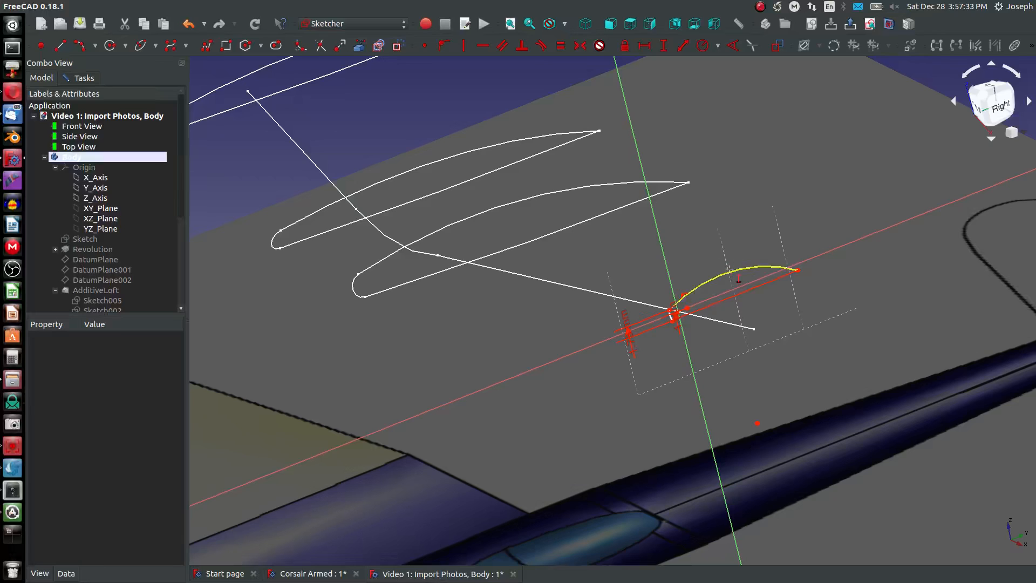
scroll(669, 307, "up", 5)
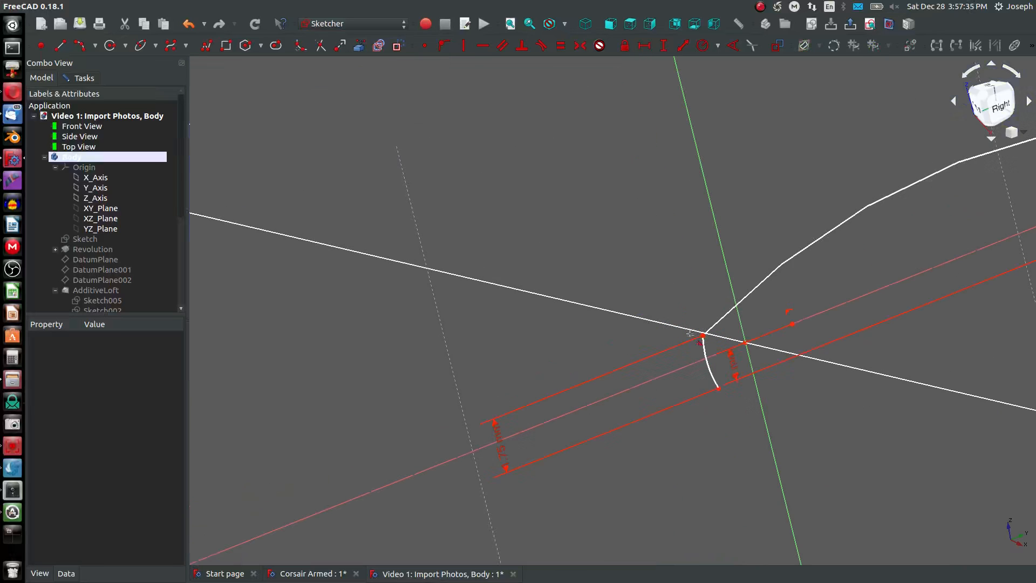
left_click(706, 353)
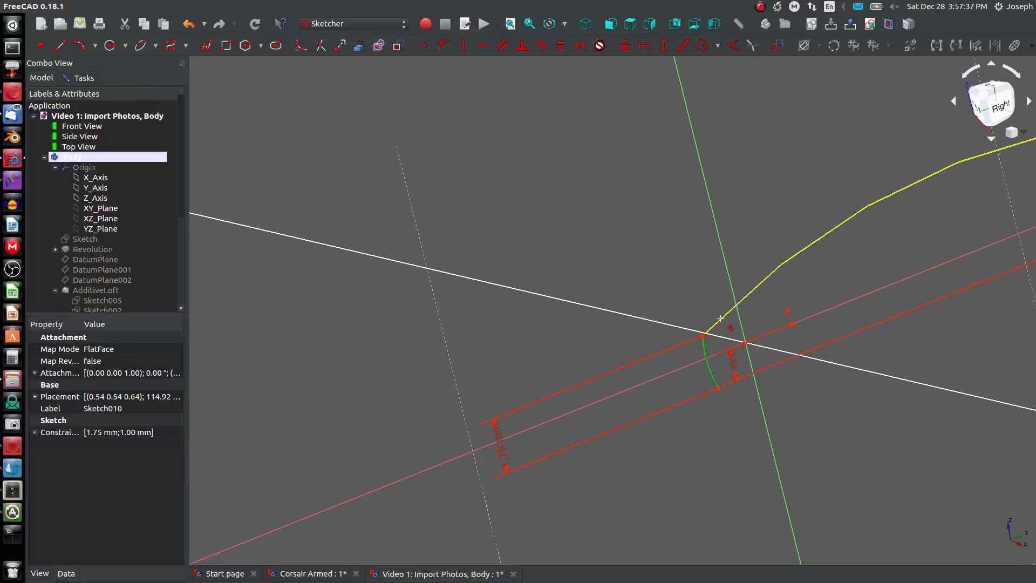
left_click(721, 318)
- Set the upper airfoil curve's radius to 100 mm
scroll(722, 318, "down", 2)
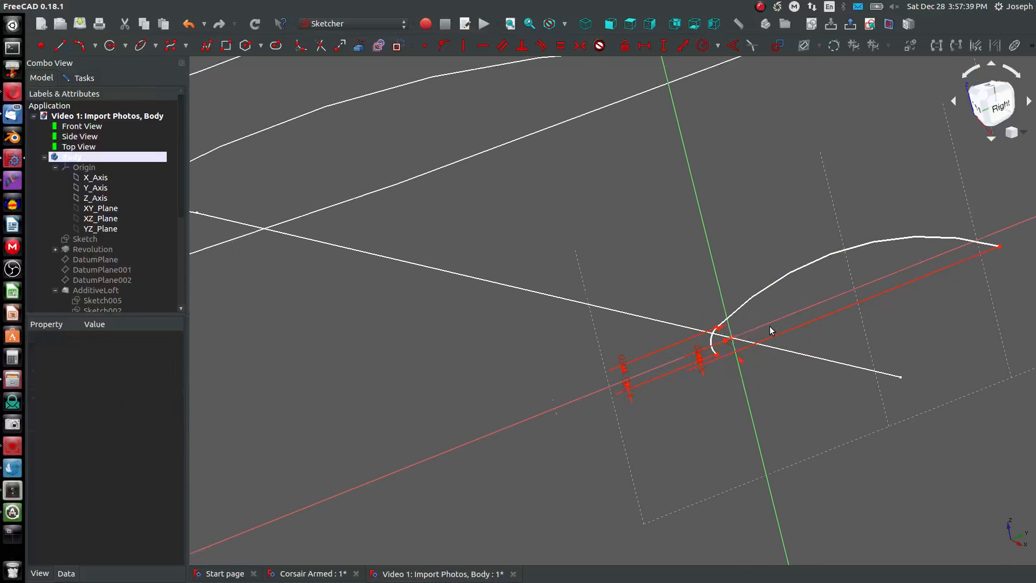
left_click(771, 289)
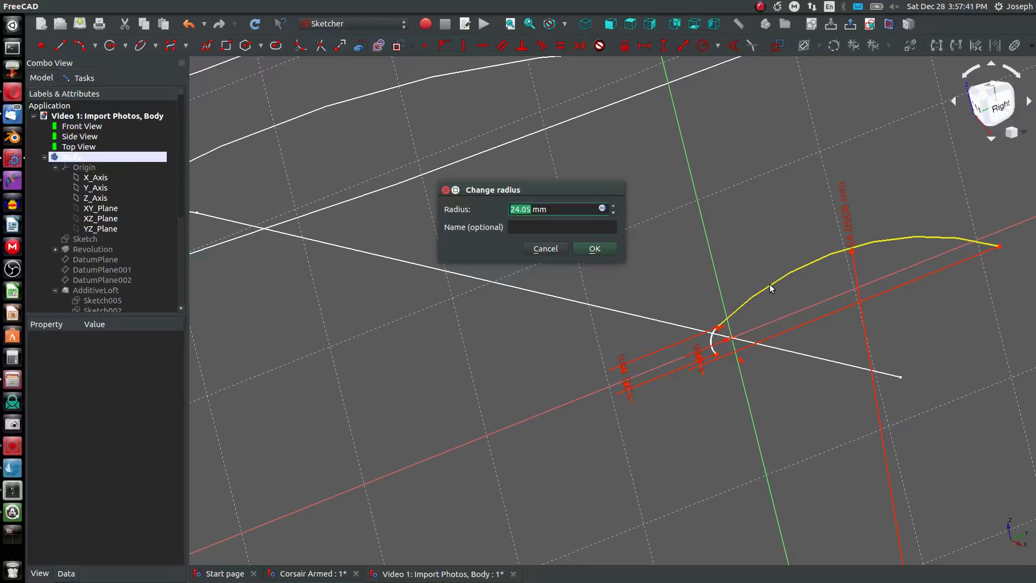
type("100")
key("Return")
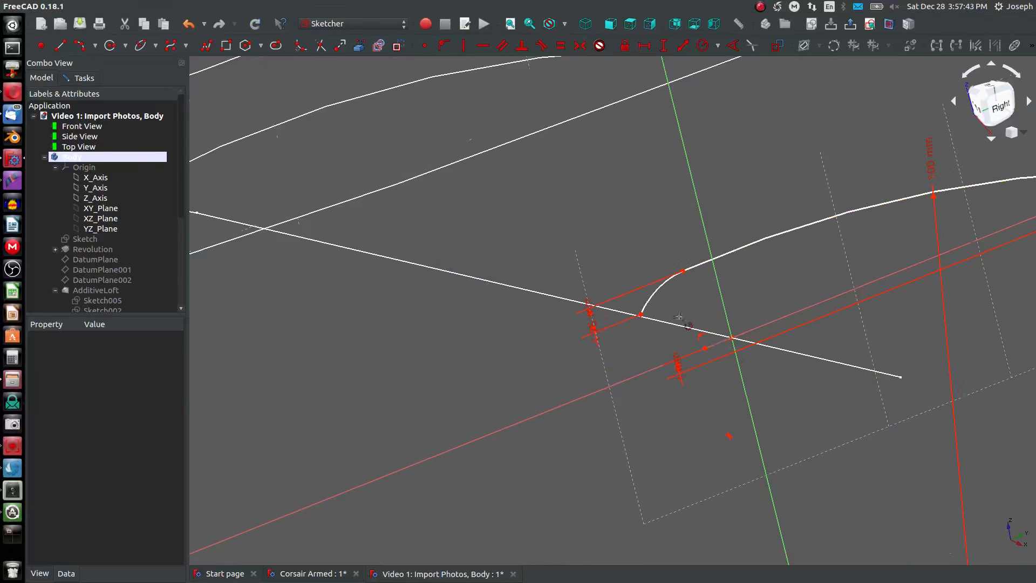
right_click(625, 328)
- Move the wingtip profile's lower nose arc endpoint down to round off the leading edge
left_click(641, 314)
left_click(650, 362)
left_click(871, 24)
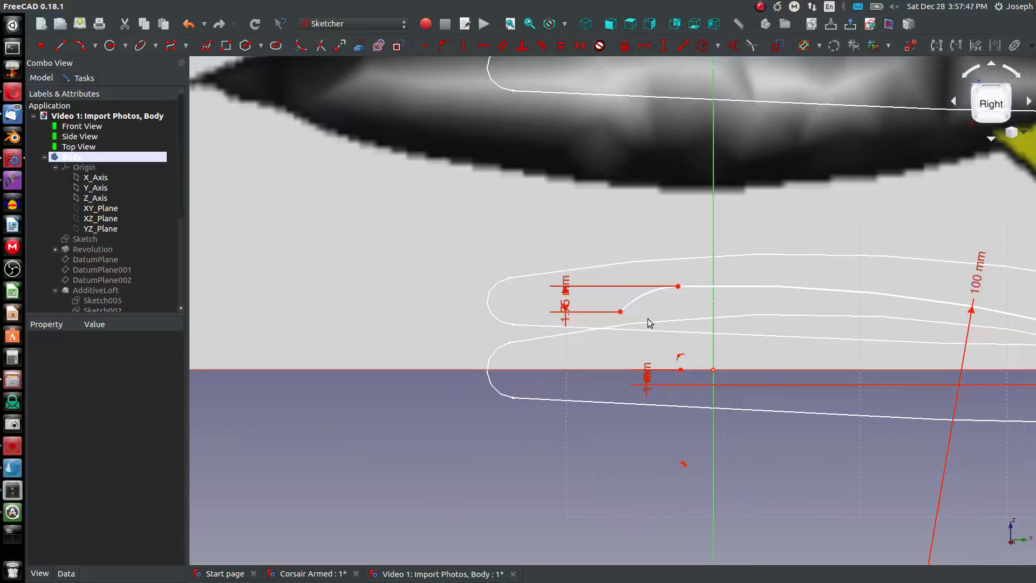
mouse_move(623, 313)
left_mouse_down()
mouse_move(597, 416)
mouse_move(607, 408)
left_mouse_up()
scroll(610, 407, "down", 6)
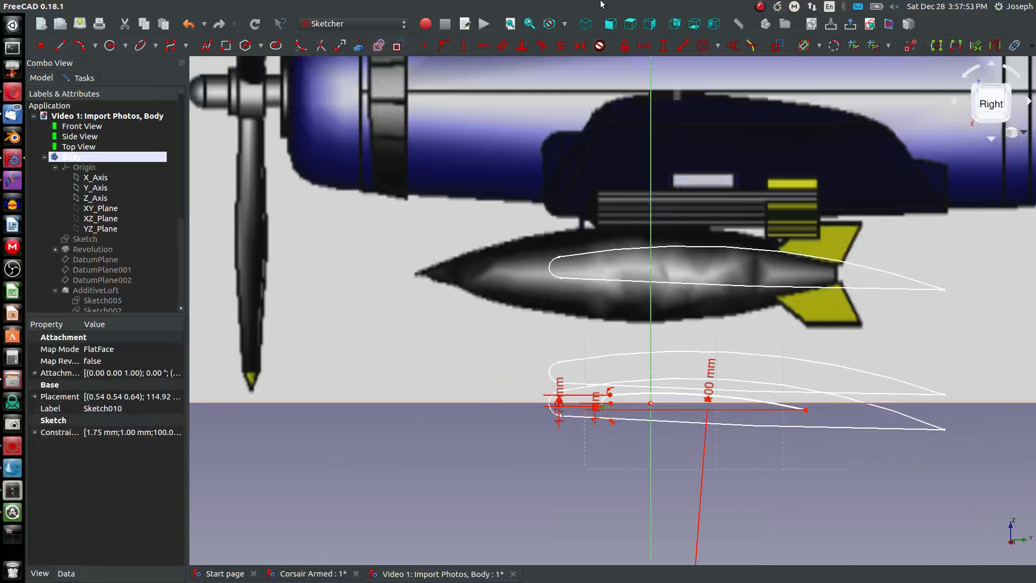
- Move the nose arc's centre forward toward the wing's leading edge in the top-view photo
left_click(629, 24)
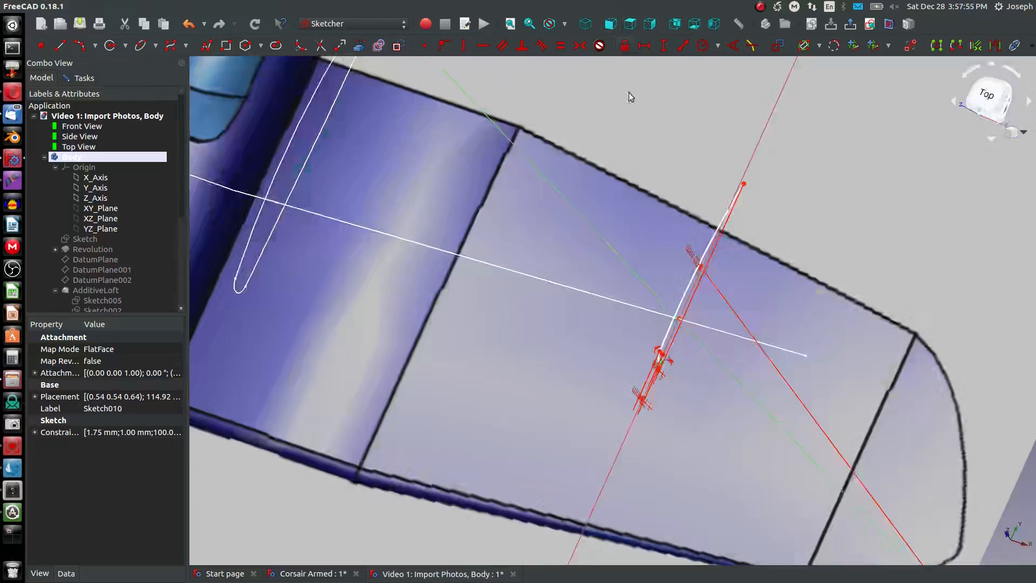
scroll(624, 309, "up", 5)
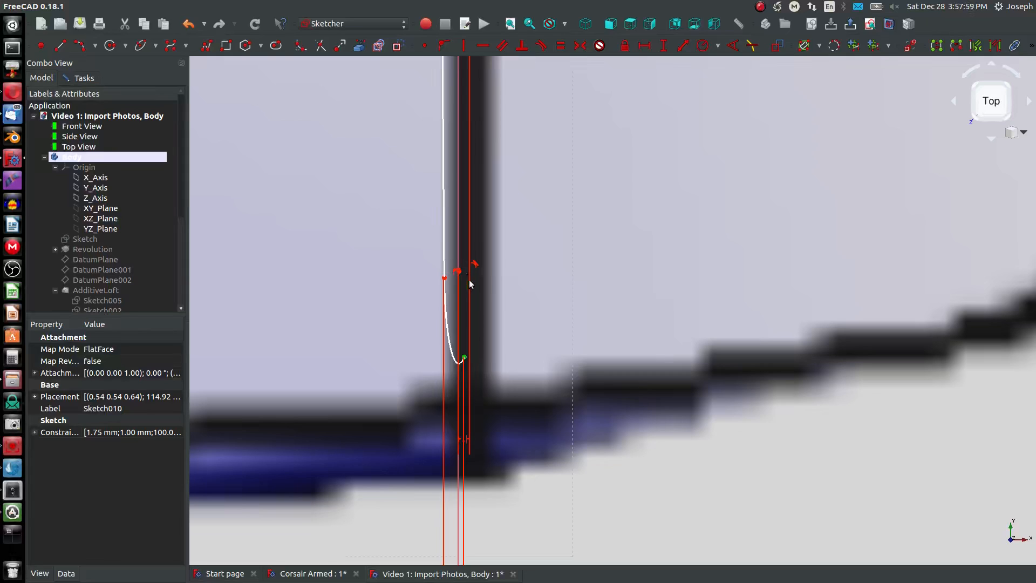
middle_click_drag(471, 283, 467, 283)
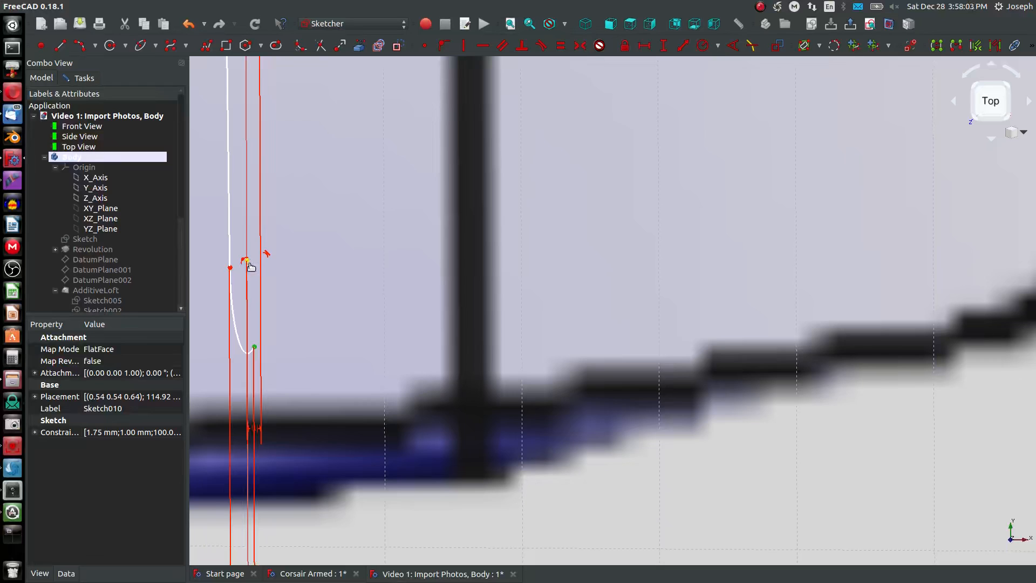
mouse_move(251, 266)
left_mouse_down()
mouse_move(253, 353)
mouse_move(271, 372)
left_mouse_up()
left_click(630, 28)
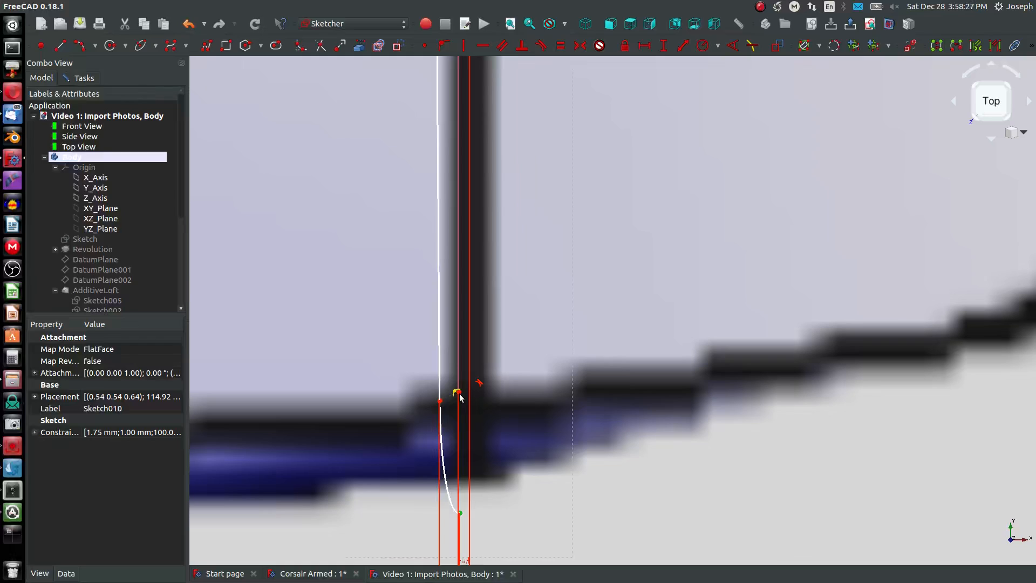
left_click(463, 402)
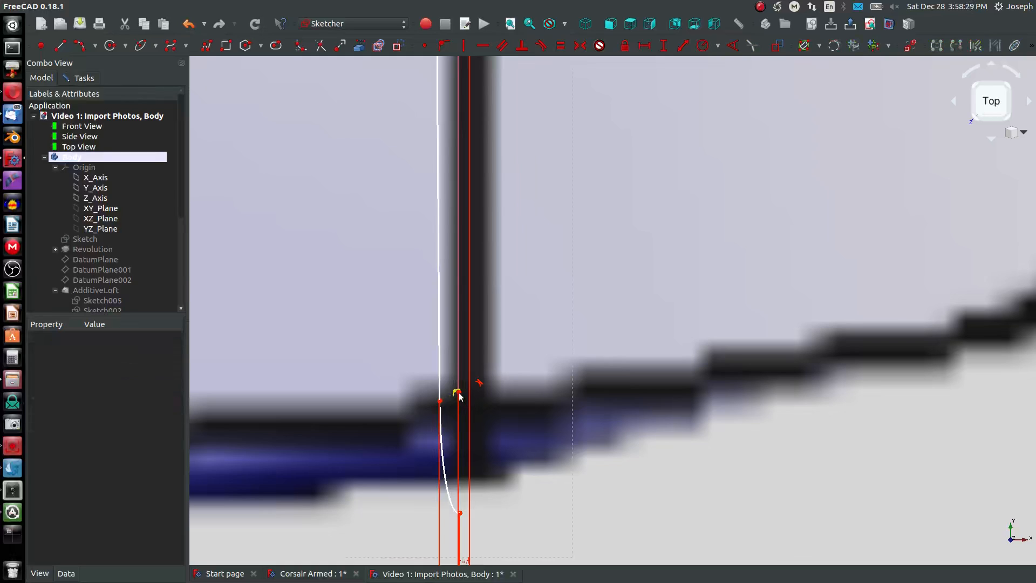
left_click(457, 394)
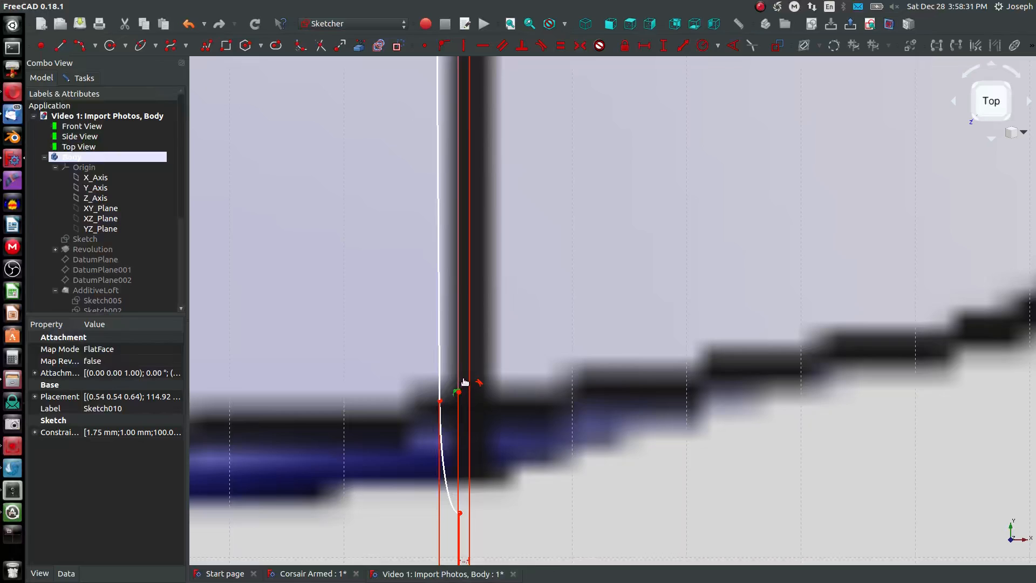
left_click(462, 398)
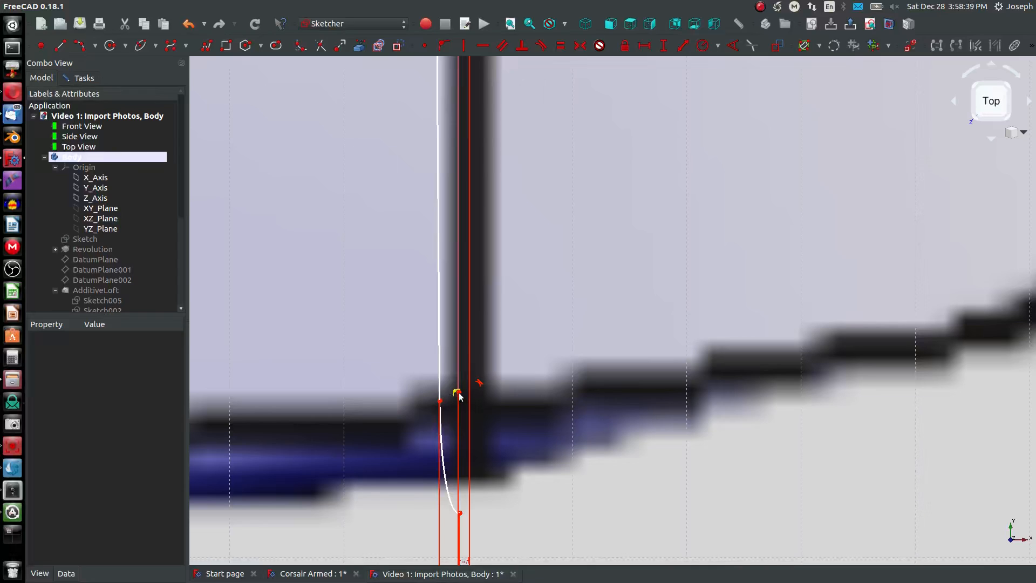
- Fine-tune the nose arc's centre so the arc's front meets the photo's leading edge at the wingtip seam
scroll(457, 398, "up", 2)
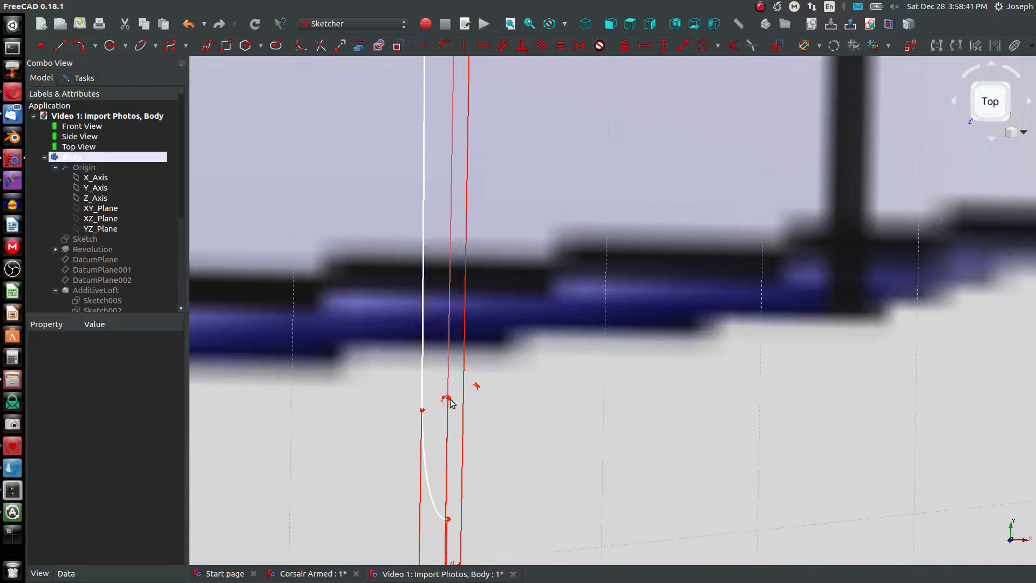
scroll(448, 400, "up", 2)
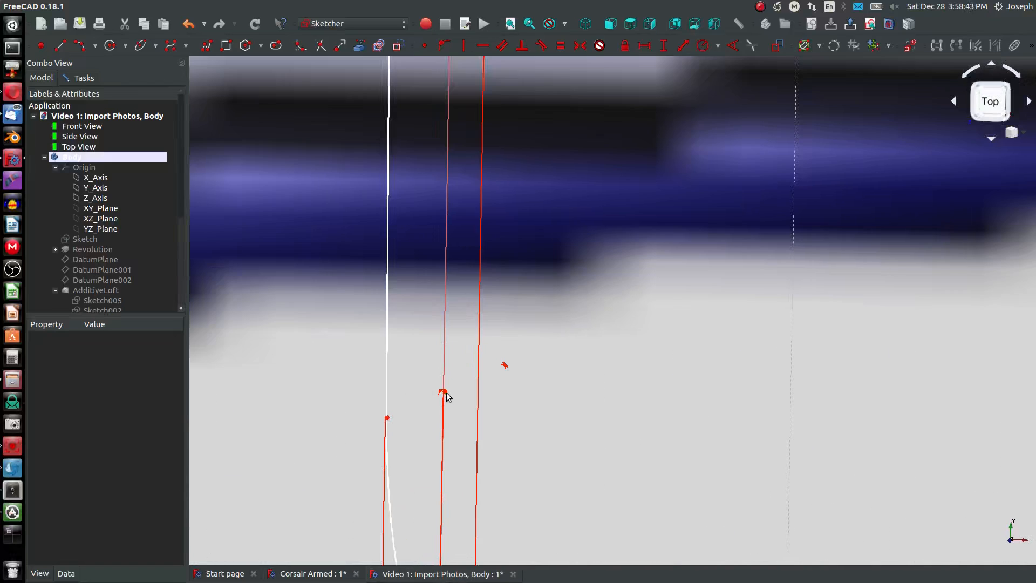
left_click_drag(448, 395, 457, 344)
left_click(631, 24)
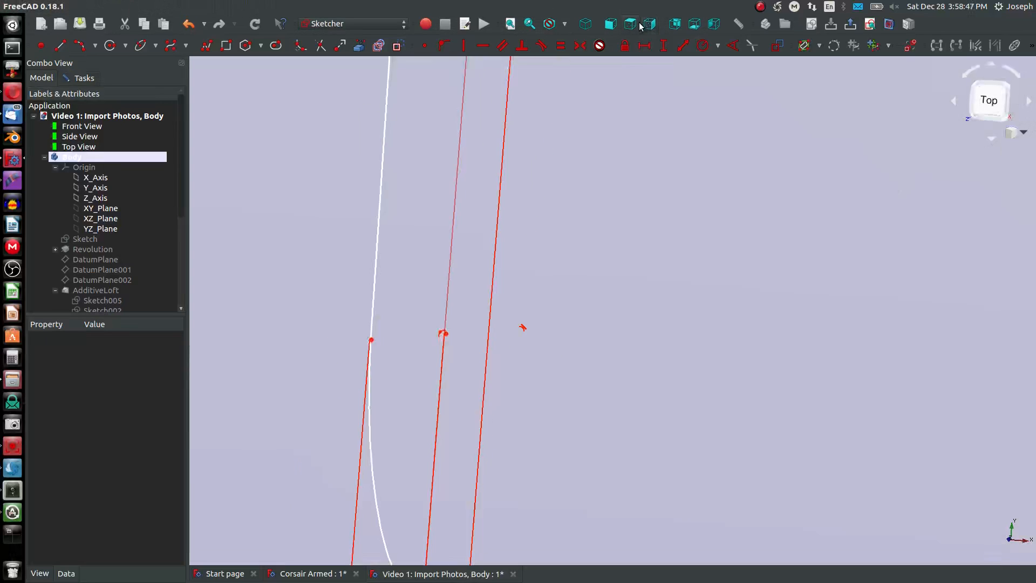
left_click(633, 26)
scroll(581, 295, "down", 5)
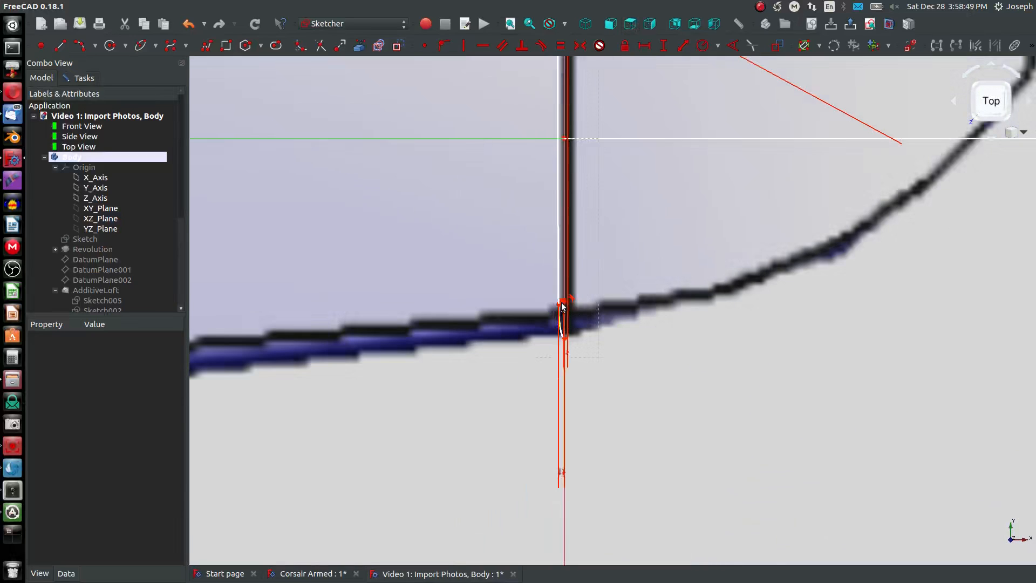
scroll(563, 304, "up", 4)
middle_click_drag(584, 294, 563, 297)
scroll(529, 301, "down", 5)
scroll(468, 305, "up", 10)
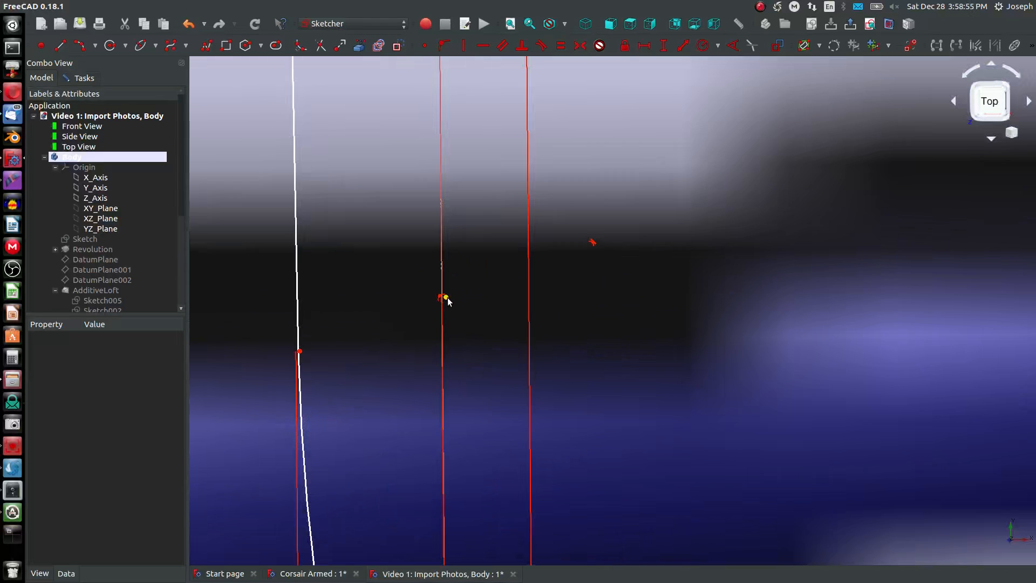
left_click_drag(447, 299, 466, 195)
scroll(463, 225, "down", 2)
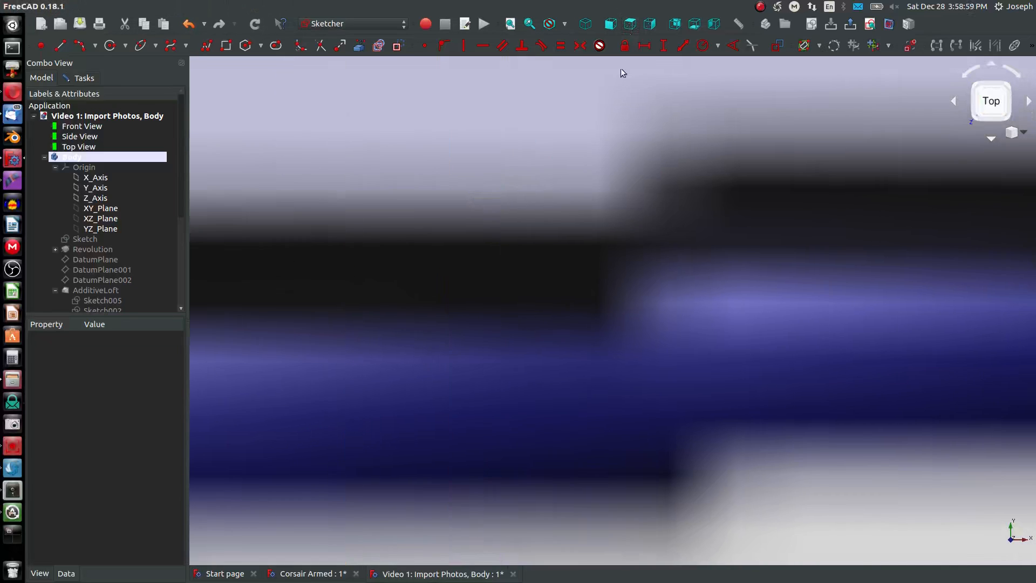
scroll(592, 264, "down", 5)
scroll(839, 253, "up", 4)
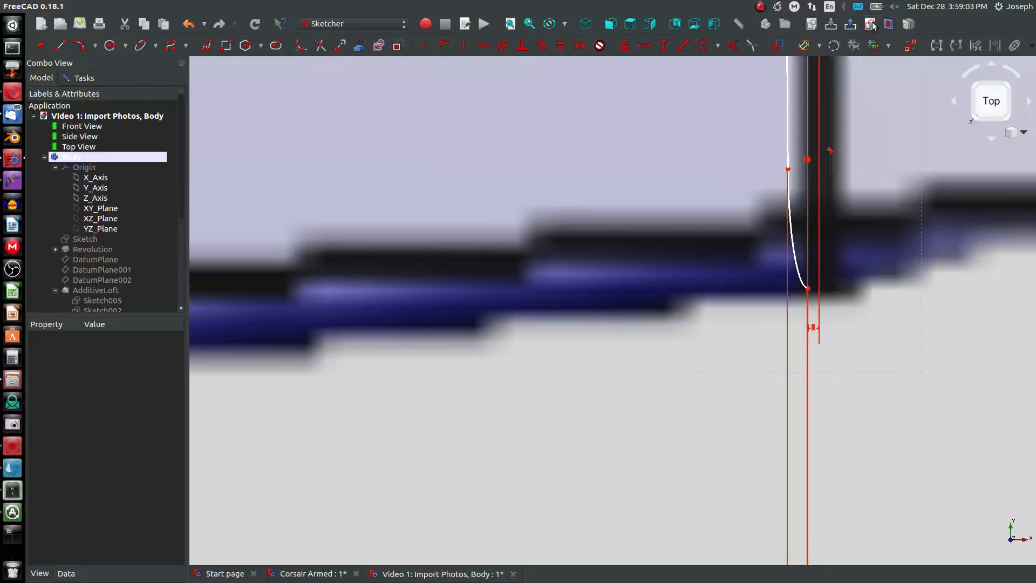
- Constrain the horizontal distance between the nose arc's centre and the sketch origin to 7.08 mm
key("3")
scroll(726, 202, "down", 3)
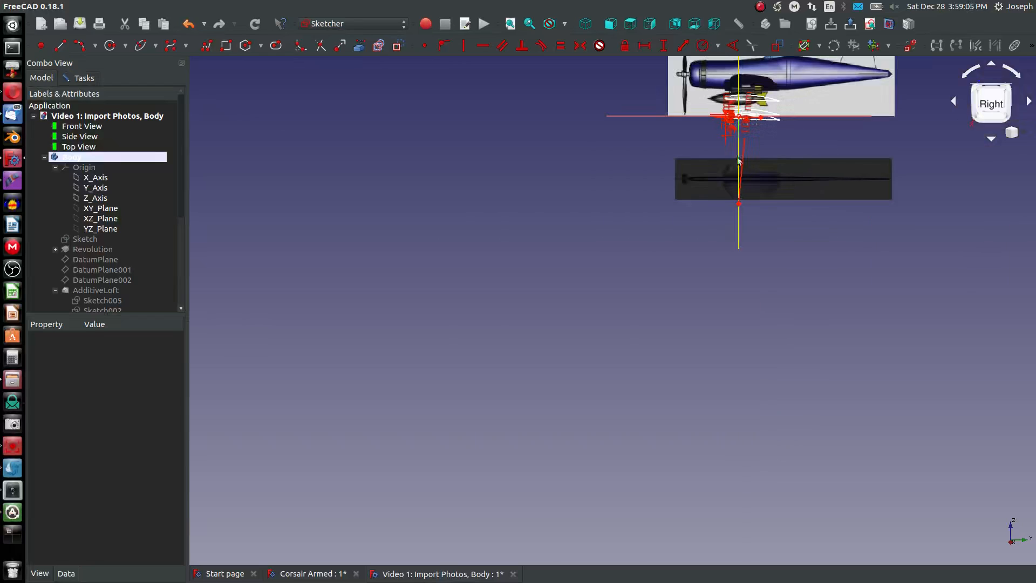
scroll(740, 89, "up", 6)
scroll(728, 276, "up", 3)
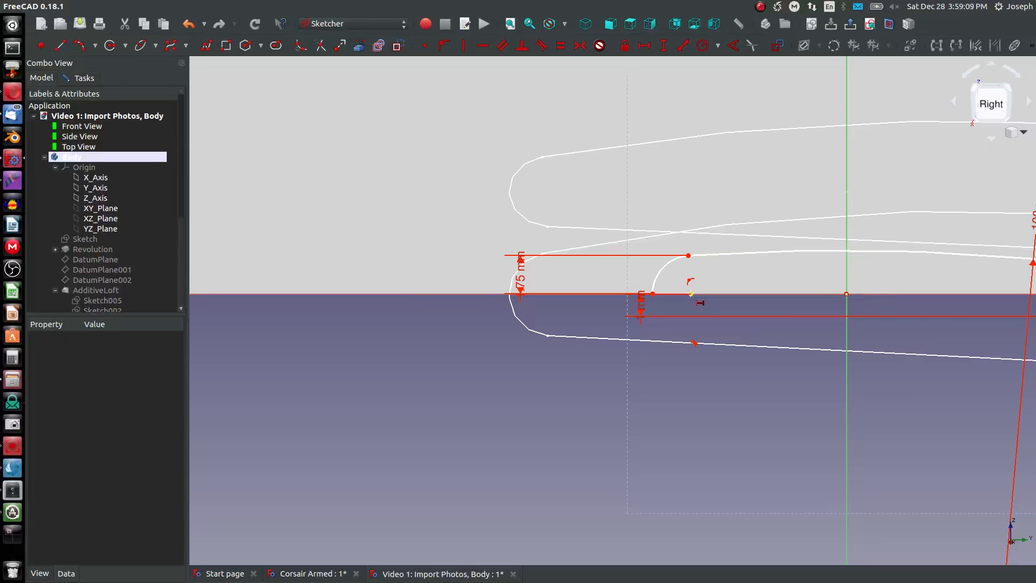
left_click(692, 293)
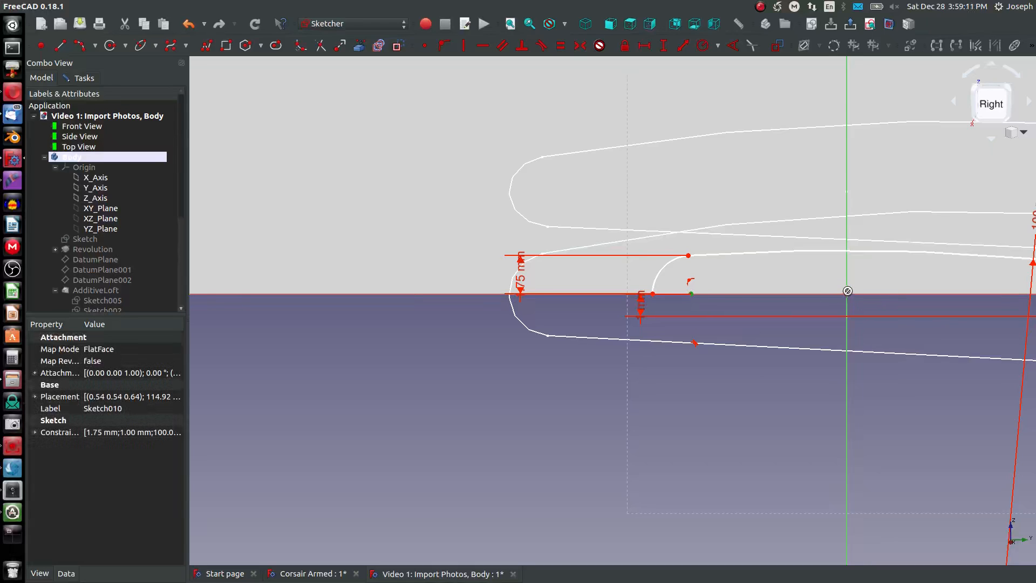
left_click(845, 292)
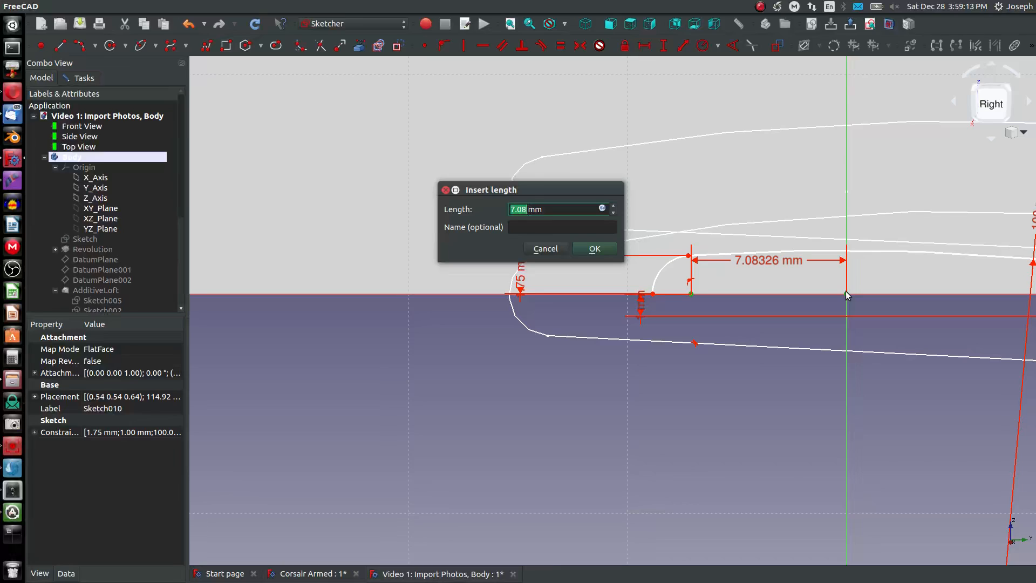
key("Return")
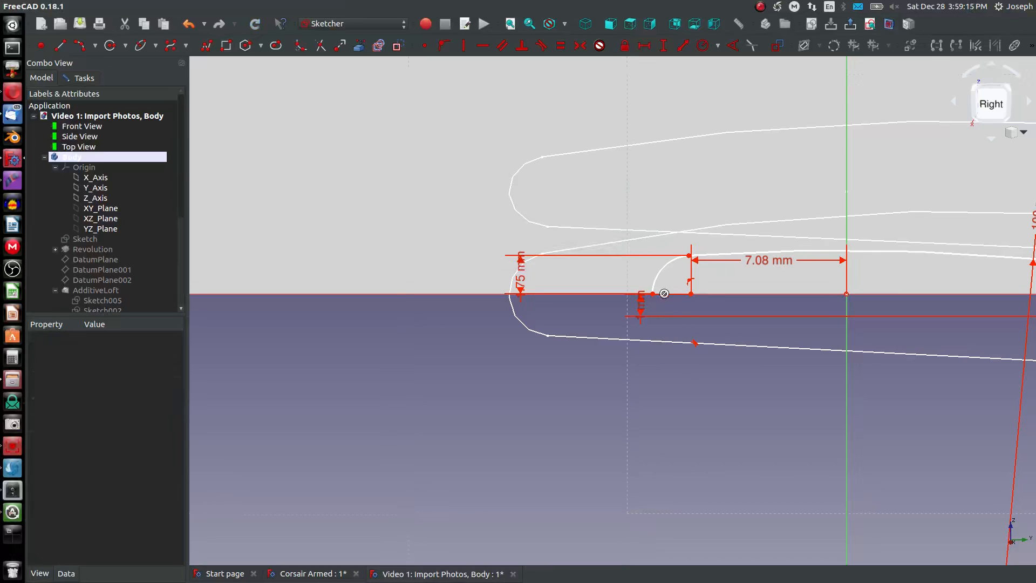
- Lower the nose arc's end below the horizontal axis and draw the lower airfoil curve as a three-point arc of about 55 mm radius to the trailing endpoint
left_click_drag(653, 297, 671, 347)
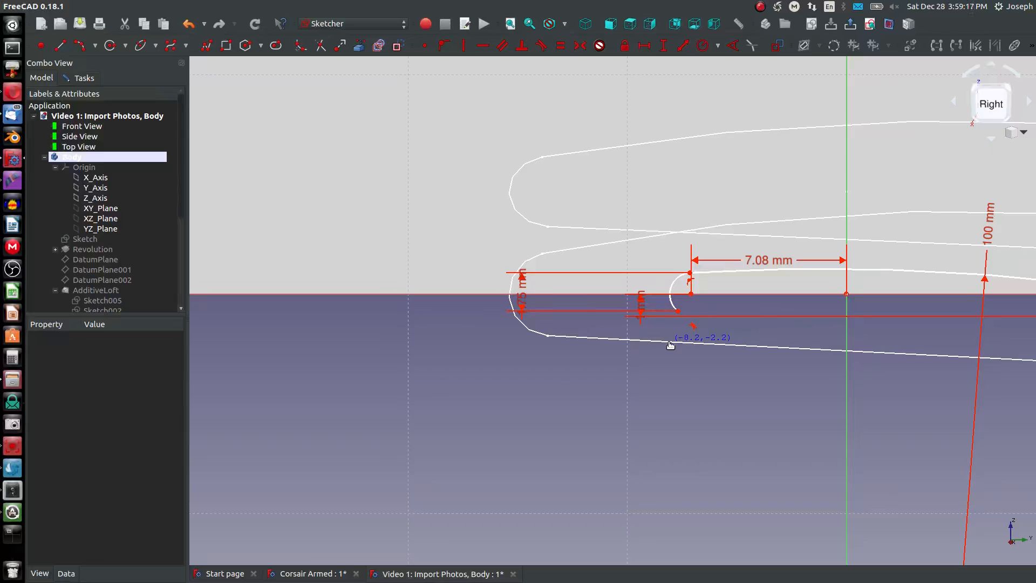
scroll(670, 345, "down", 4)
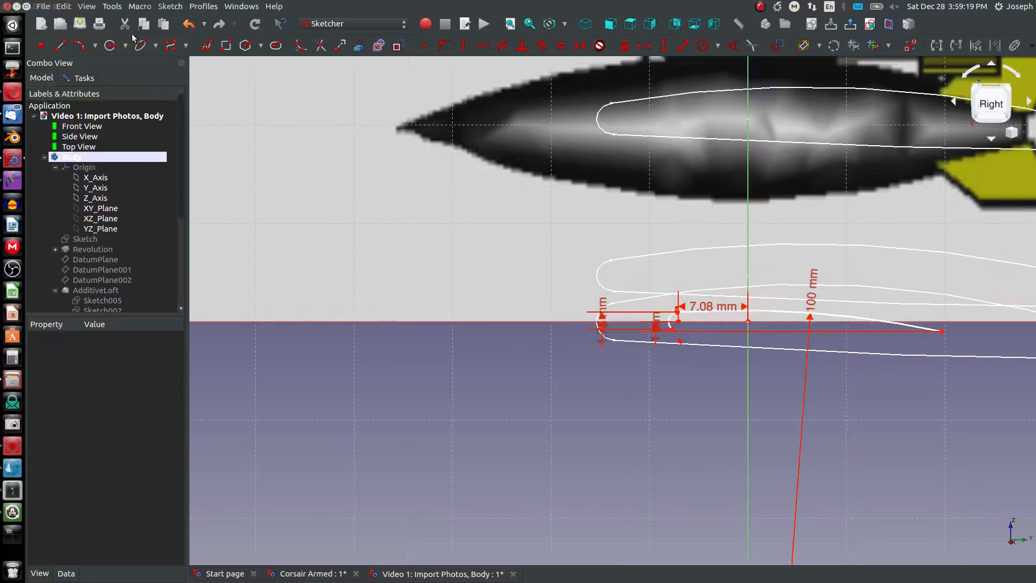
left_click(86, 49)
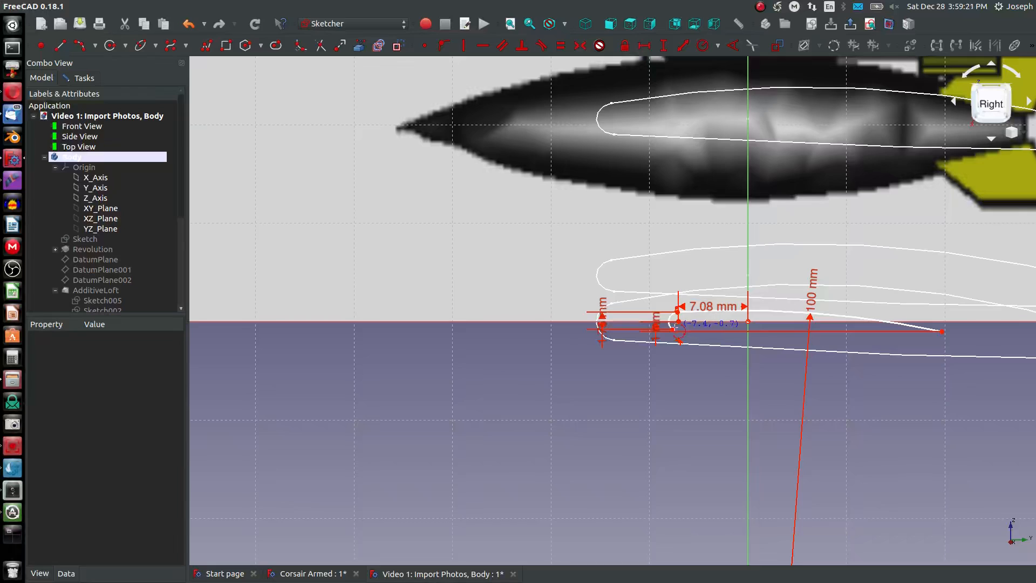
left_click(673, 324)
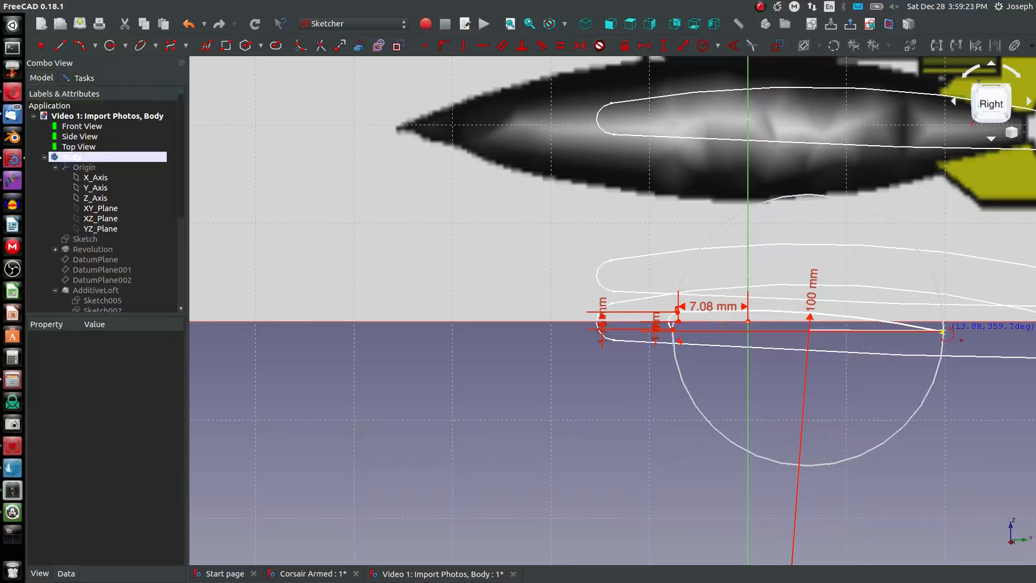
left_click(985, 332)
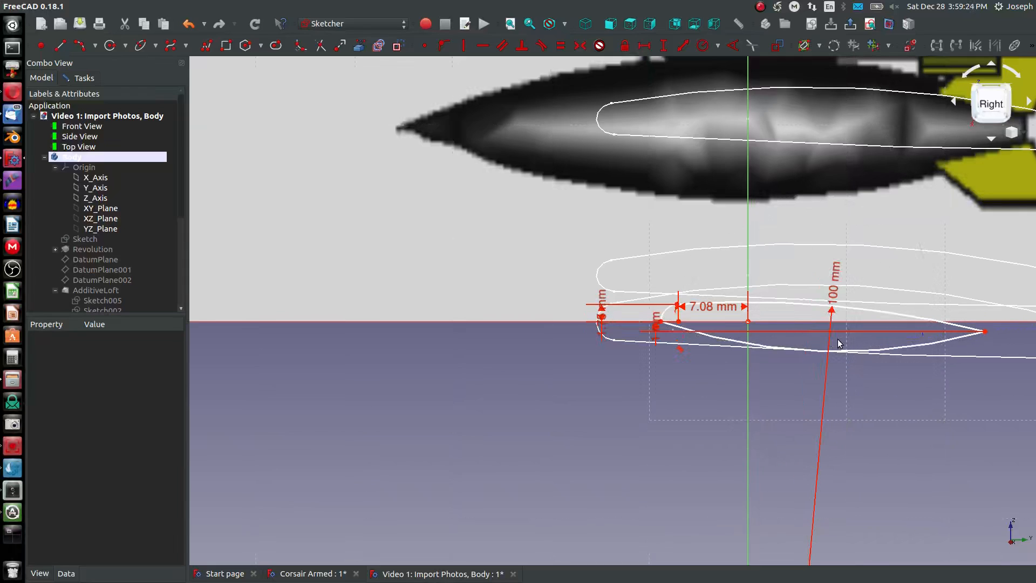
- Set the lower airfoil curve's radius to 1000 mm
left_click(766, 346)
type("1,00")
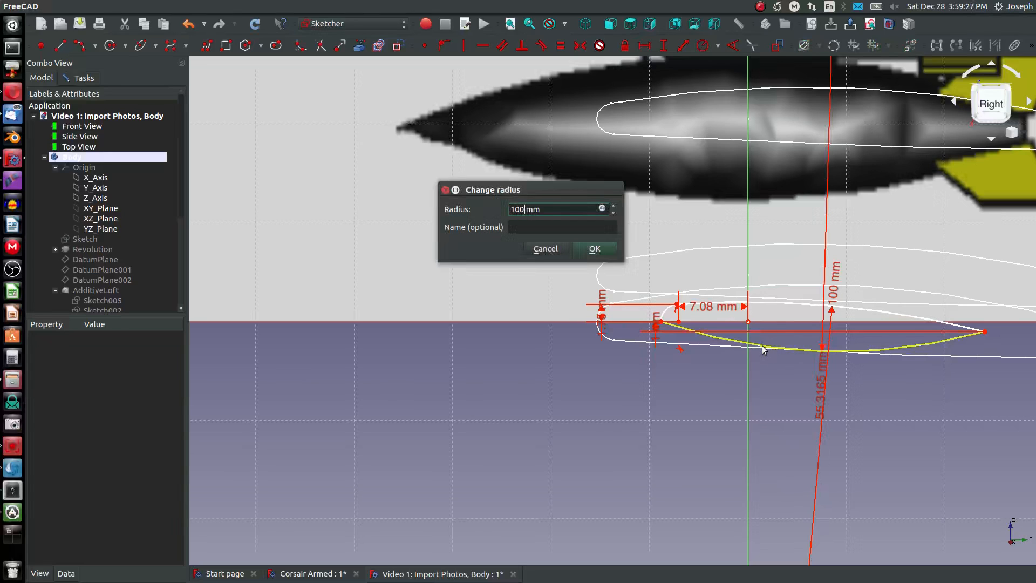
type("0")
key("Return")
- Make the nose arc and the lower airfoil curve tangent to each other
scroll(701, 318, "up", 5)
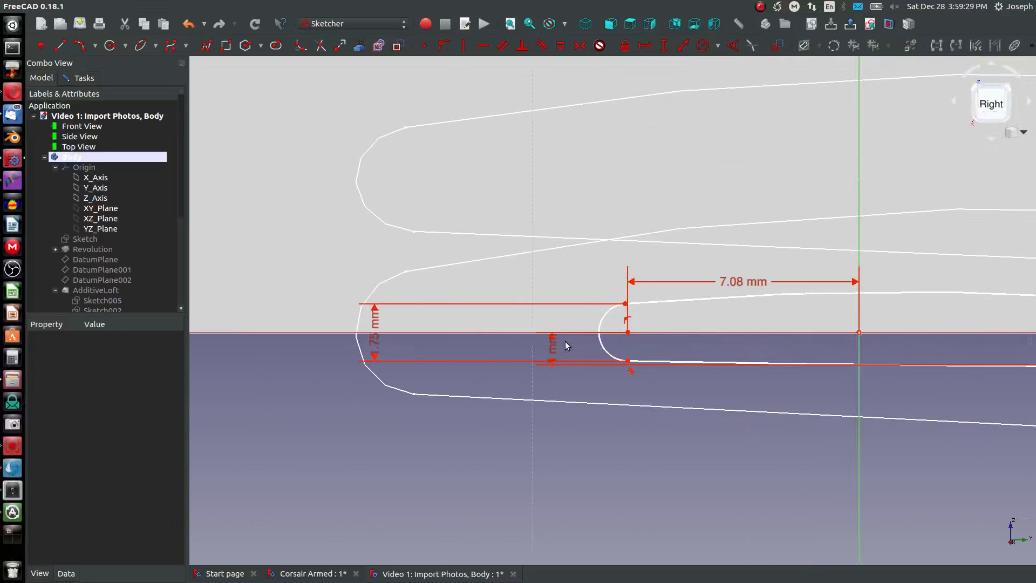
key("t")
left_click(606, 351)
left_click(643, 361)
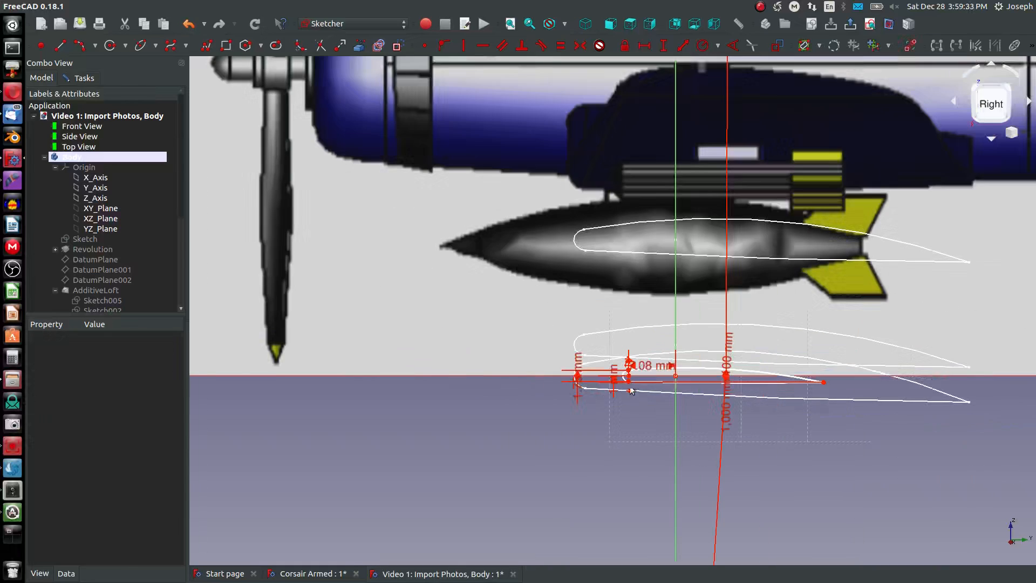
- Extend the profile's trailing endpoint back to the wing's trailing edge at the wingtip seam in the top-view photo
scroll(634, 391, "down", 5)
mouse_move(824, 385)
left_mouse_down()
mouse_move(933, 399)
mouse_move(761, 396)
mouse_move(897, 400)
mouse_move(799, 396)
mouse_move(860, 397)
mouse_move(837, 398)
left_mouse_up()
scroll(722, 419, "down", 3)
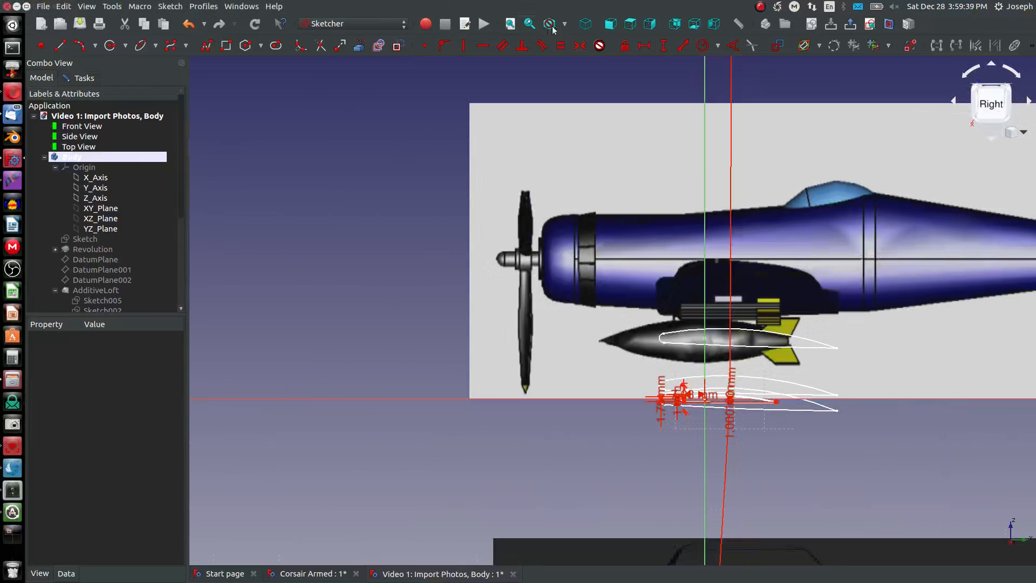
left_click(630, 24)
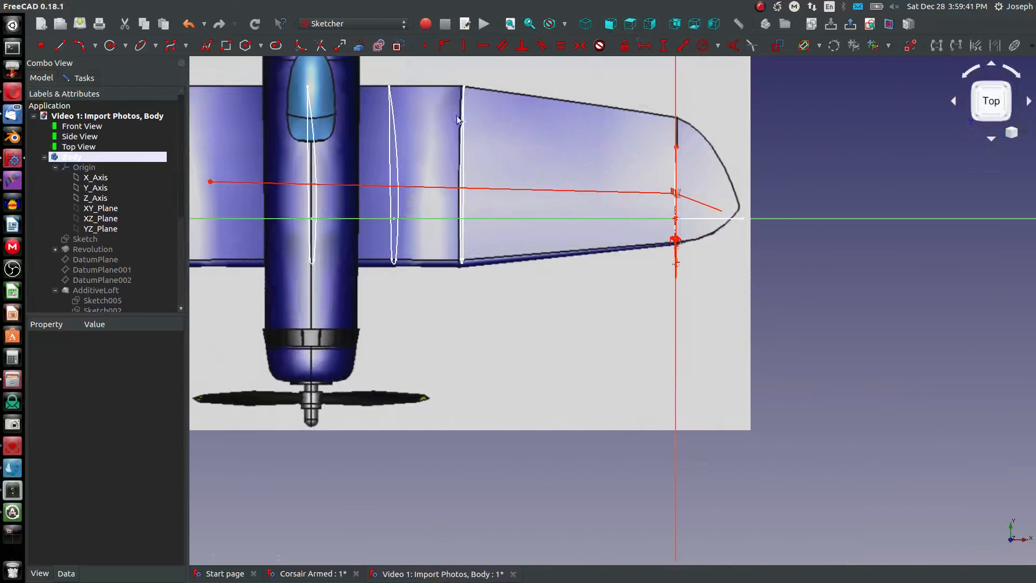
scroll(682, 135, "up", 5)
scroll(737, 225, "up", 4)
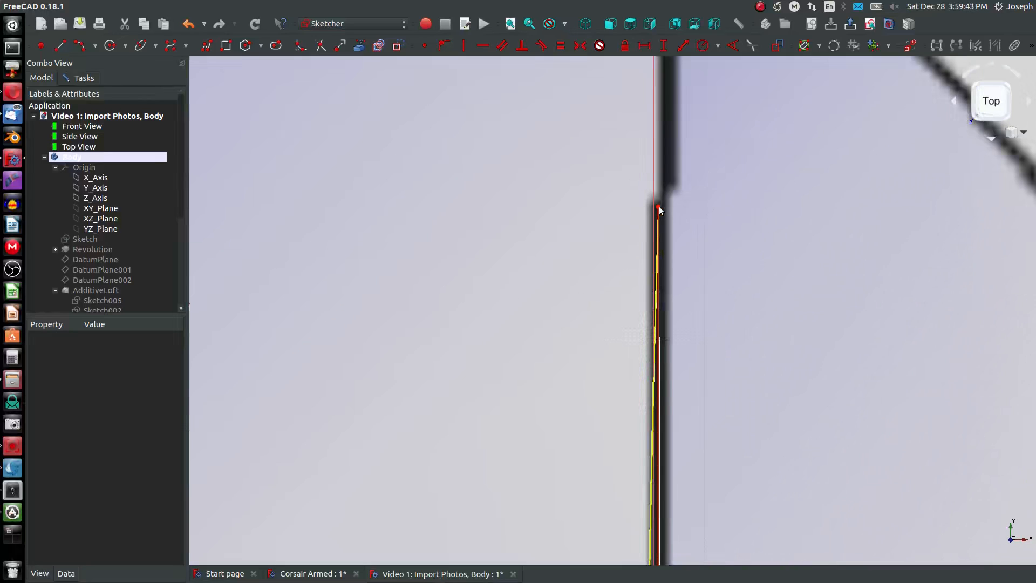
left_click_drag(658, 204, 671, 2)
scroll(644, 356, "down", 9)
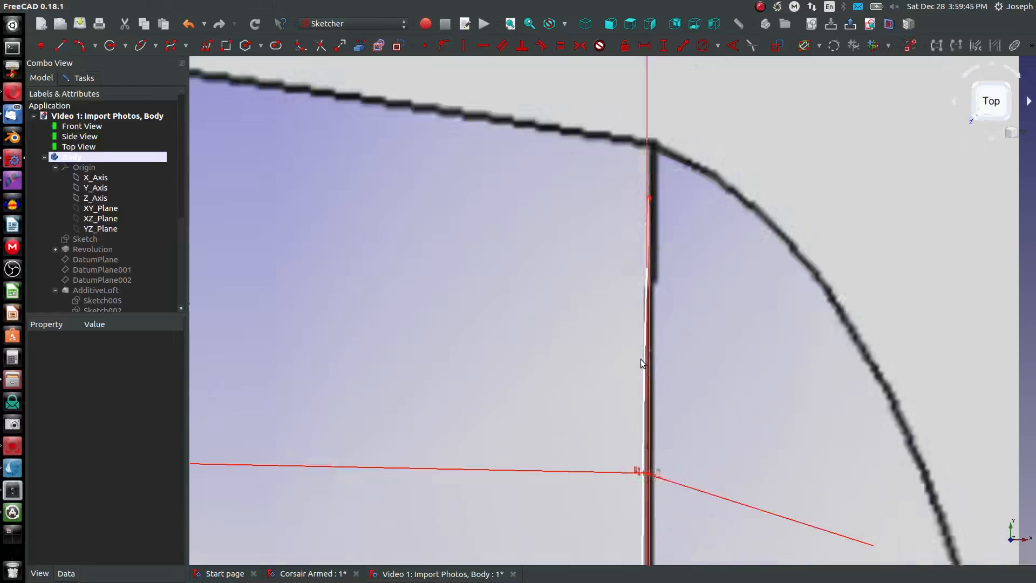
scroll(630, 222, "up", 6)
left_click_drag(674, 432, 688, 353)
scroll(666, 412, "down", 10)
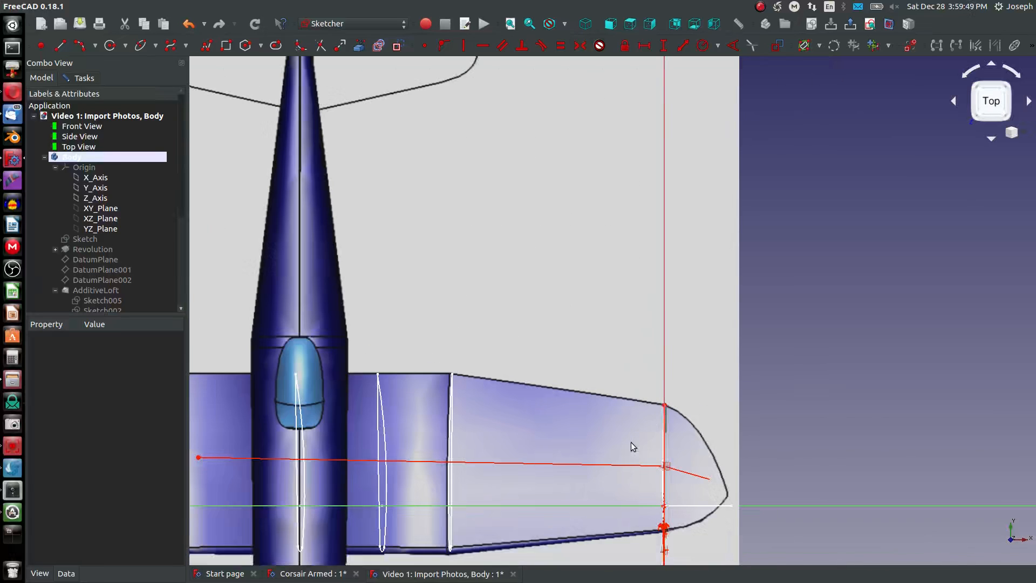
mouse_move(630, 442)
middle_mouse_down()
mouse_move(617, 419)
mouse_move(620, 327)
middle_mouse_up()
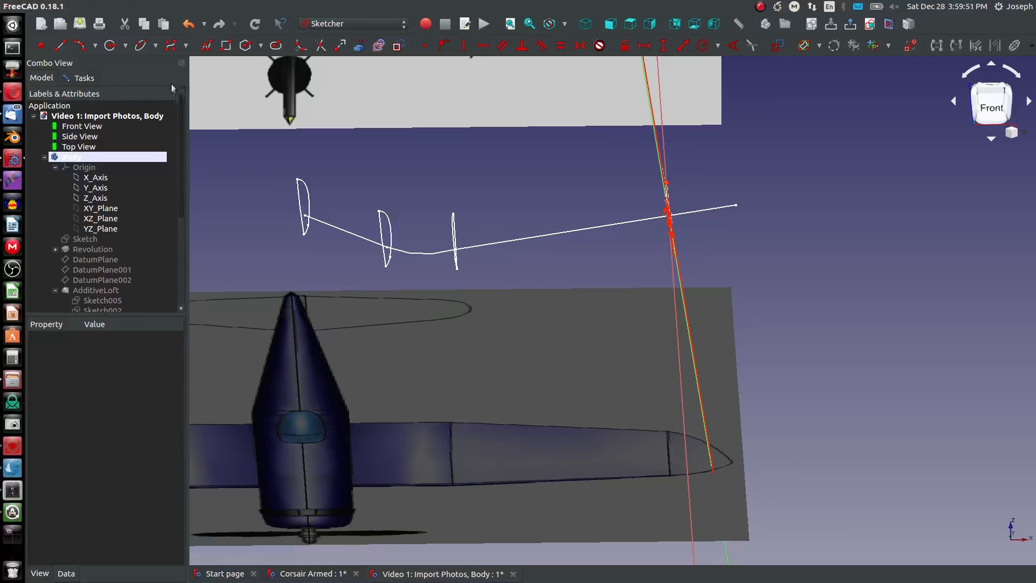
- Constrain the horizontal distance from the sketch origin to the wingtip profile's trailing endpoint to 34 mm
left_click(650, 24)
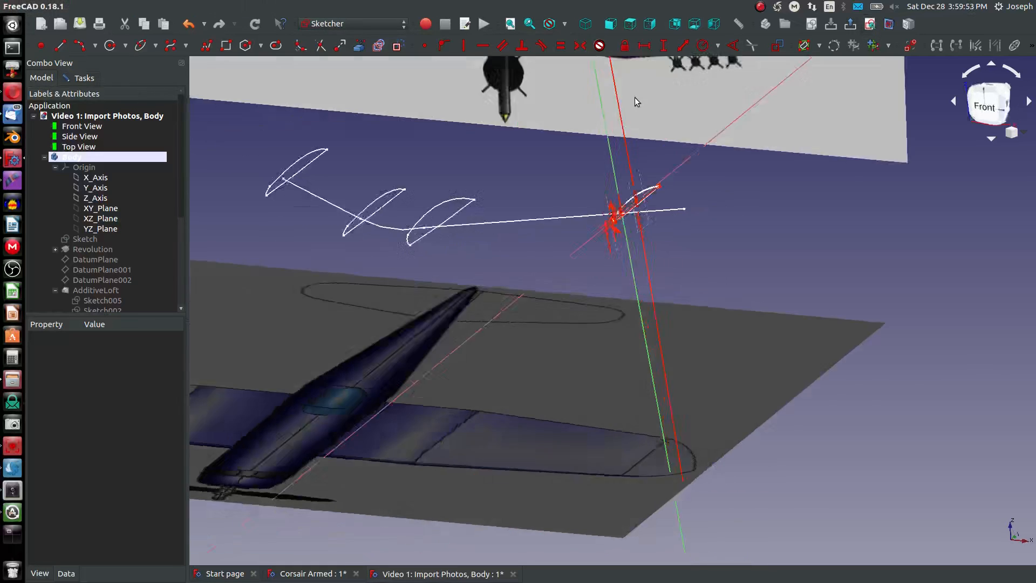
scroll(560, 170, "up", 8)
left_click(179, 47)
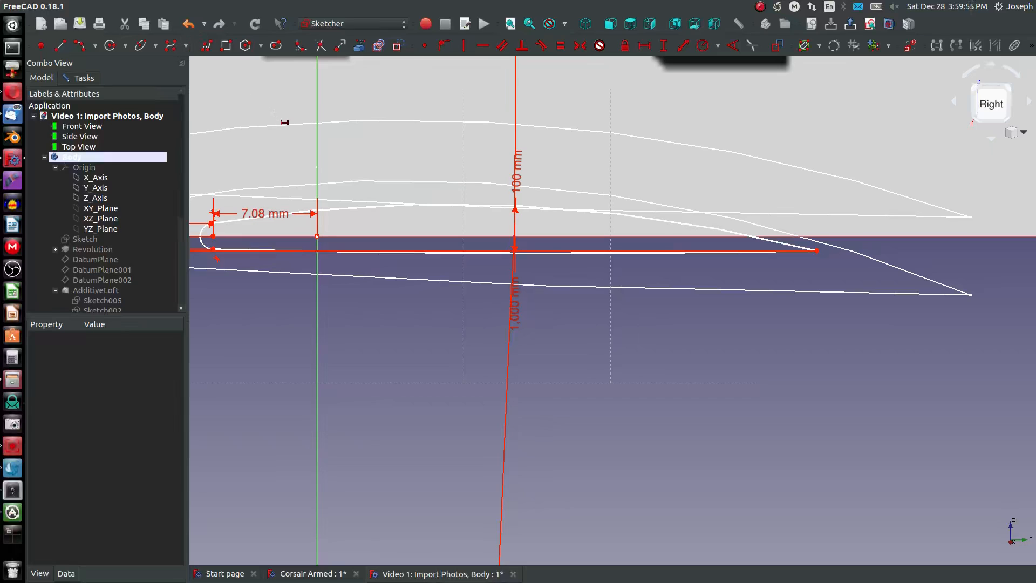
left_click(317, 236)
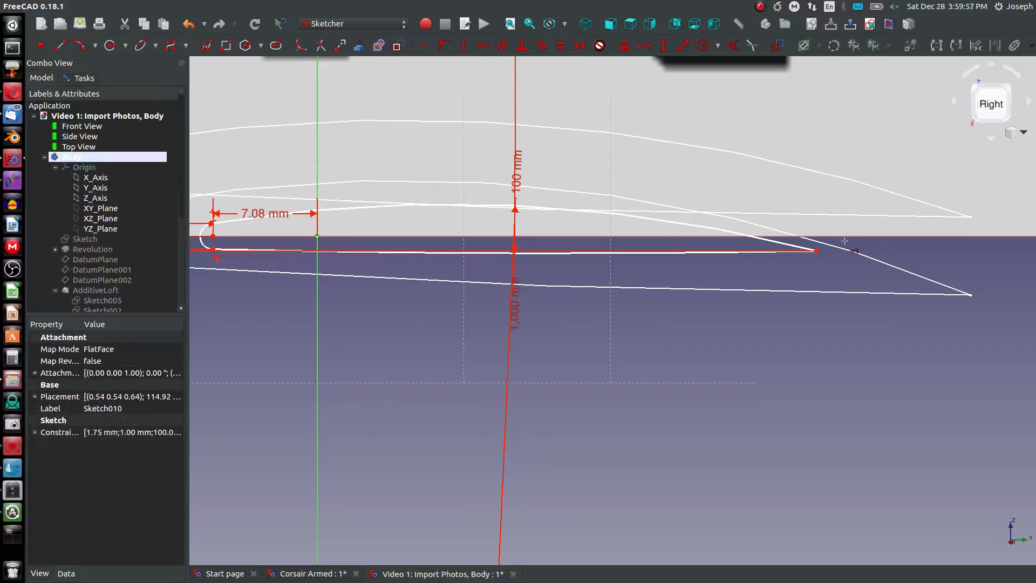
left_click(816, 250)
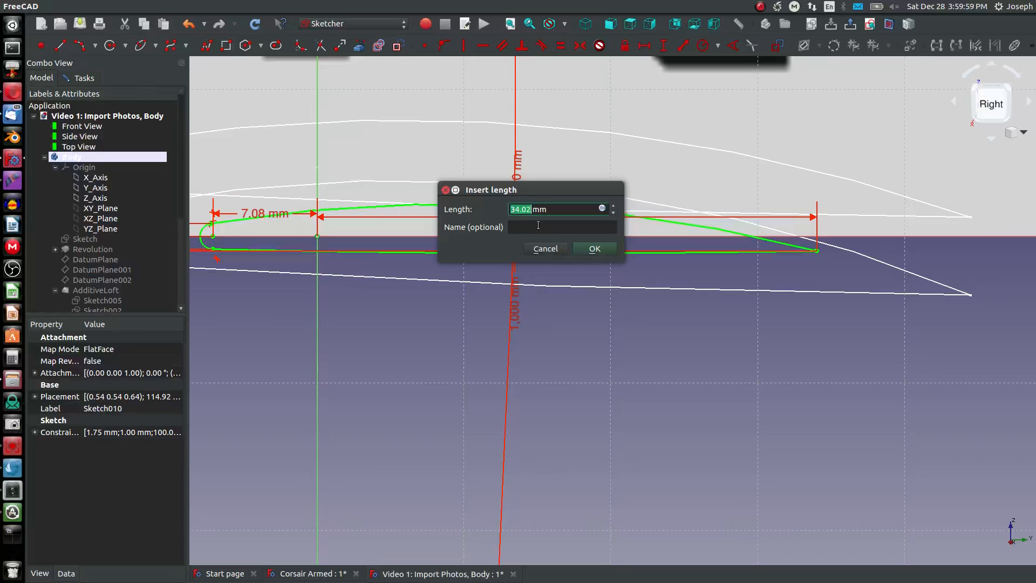
type("34")
key("Return")
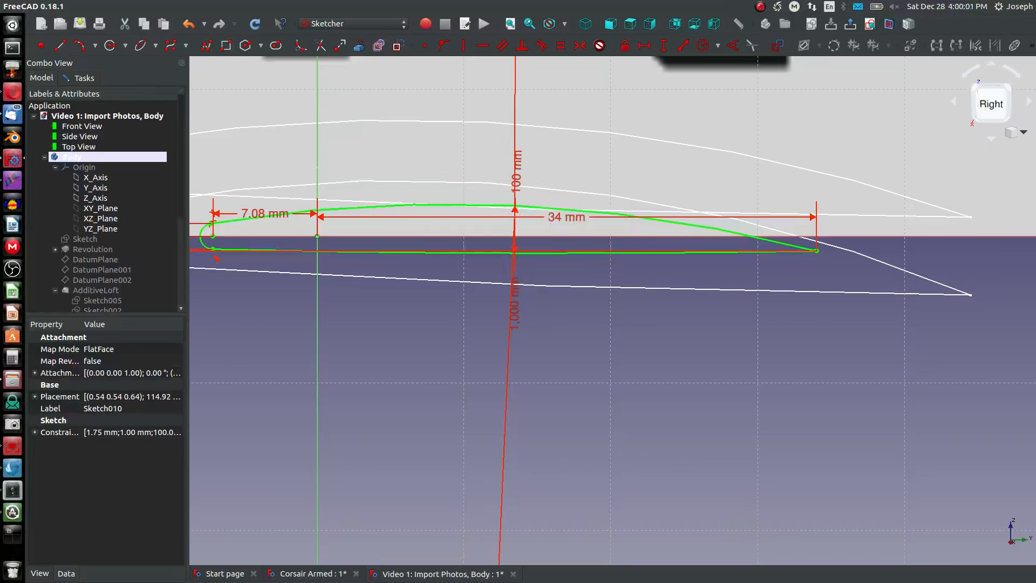
- Compare the wingtip profile with the top-view photo and close its sketch
scroll(379, 163, "down", 3)
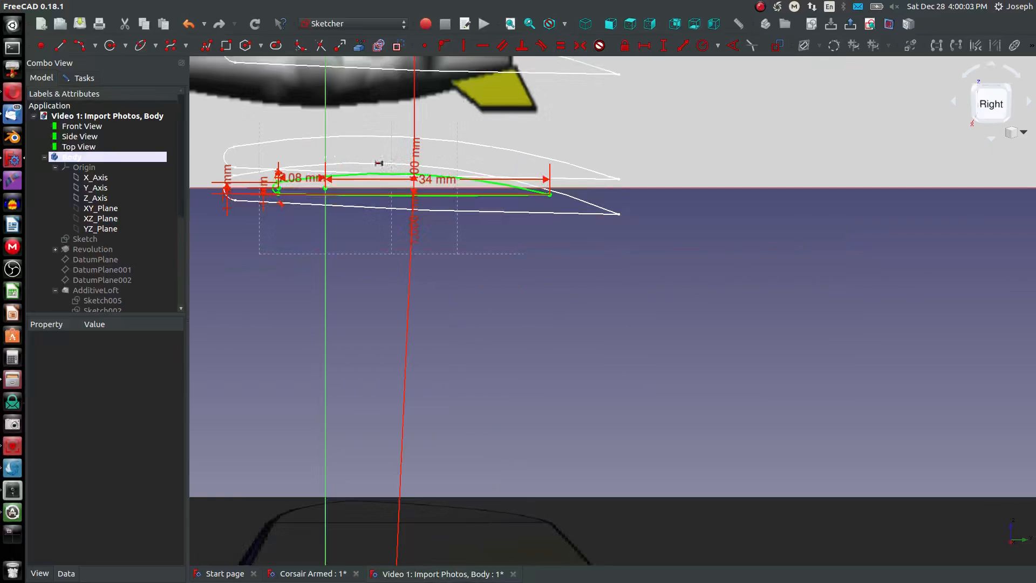
left_click(631, 24)
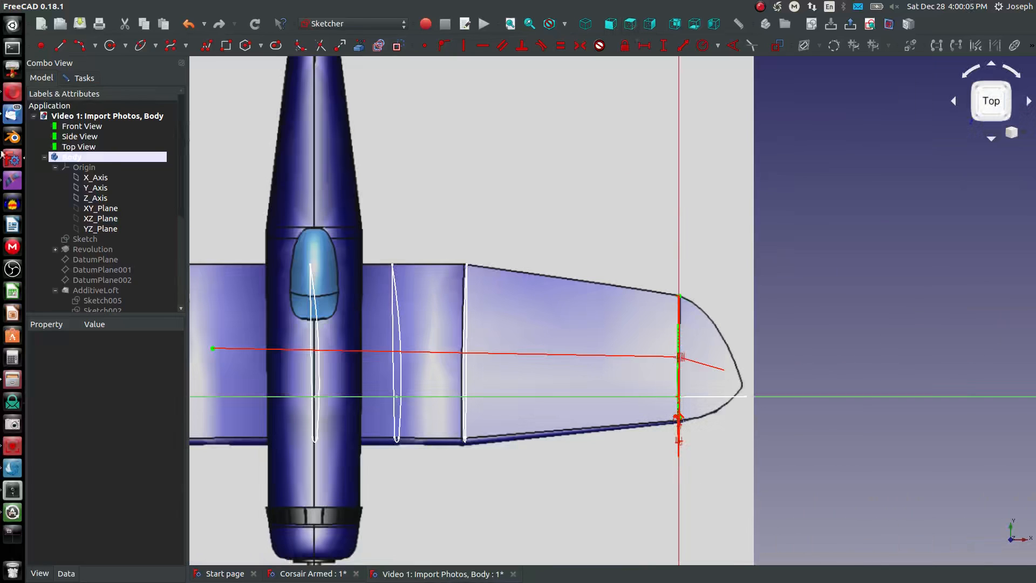
middle_click_drag(411, 390, 353, 302)
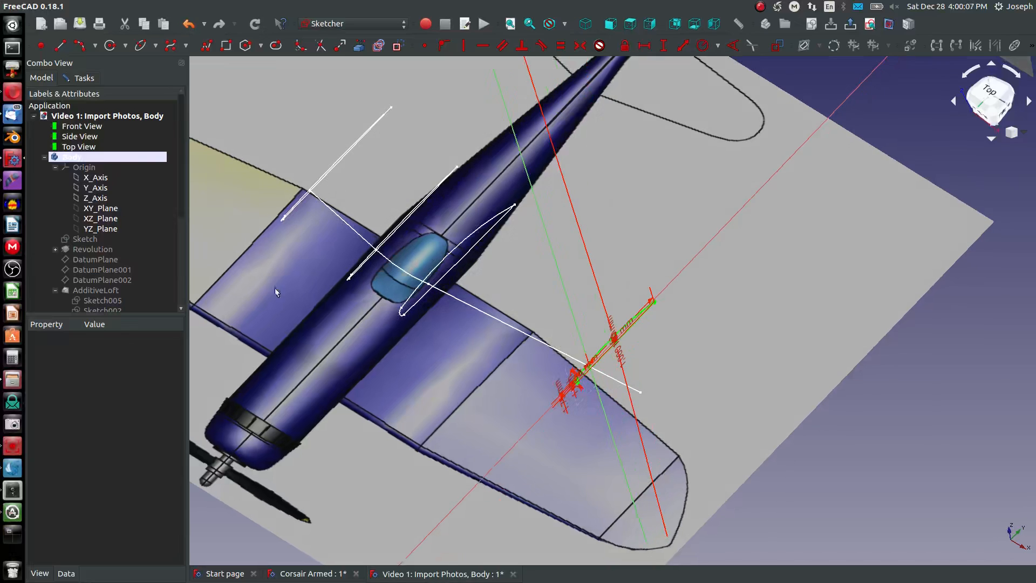
left_click(81, 78)
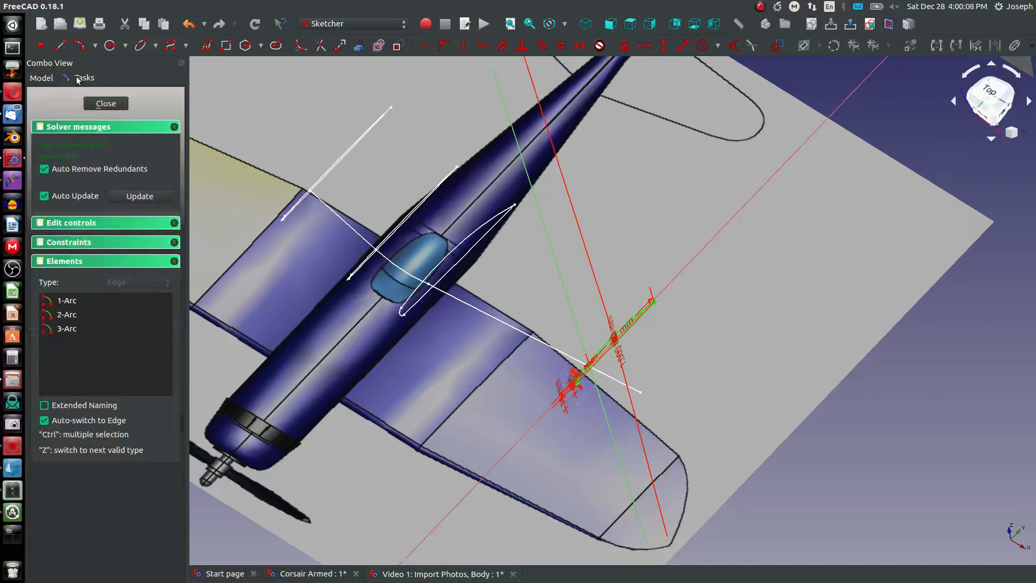
left_click(105, 100)
middle_click_drag(573, 439, 574, 407)
scroll(621, 395, "up", 5)
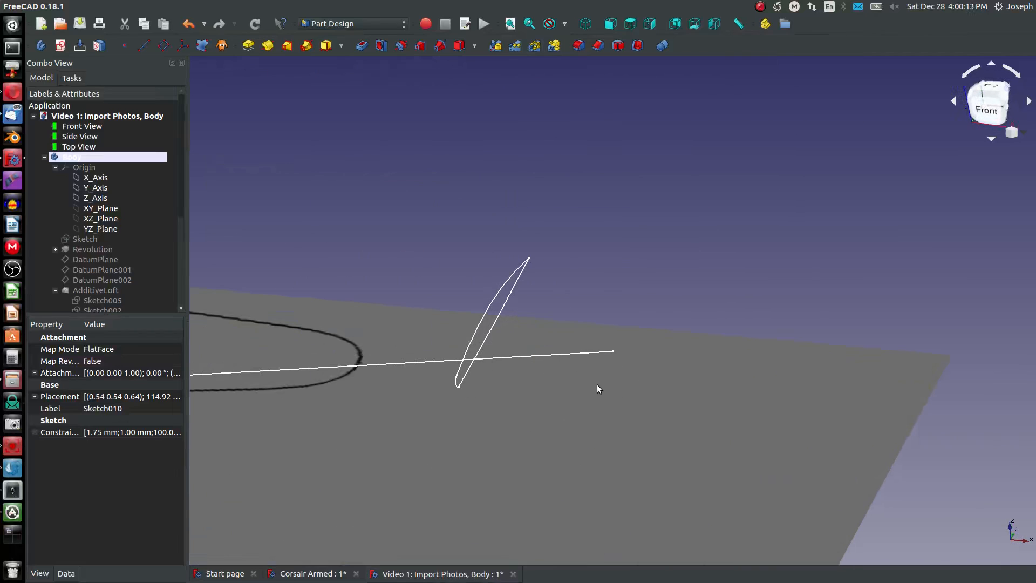
scroll(578, 384, "down", 5)
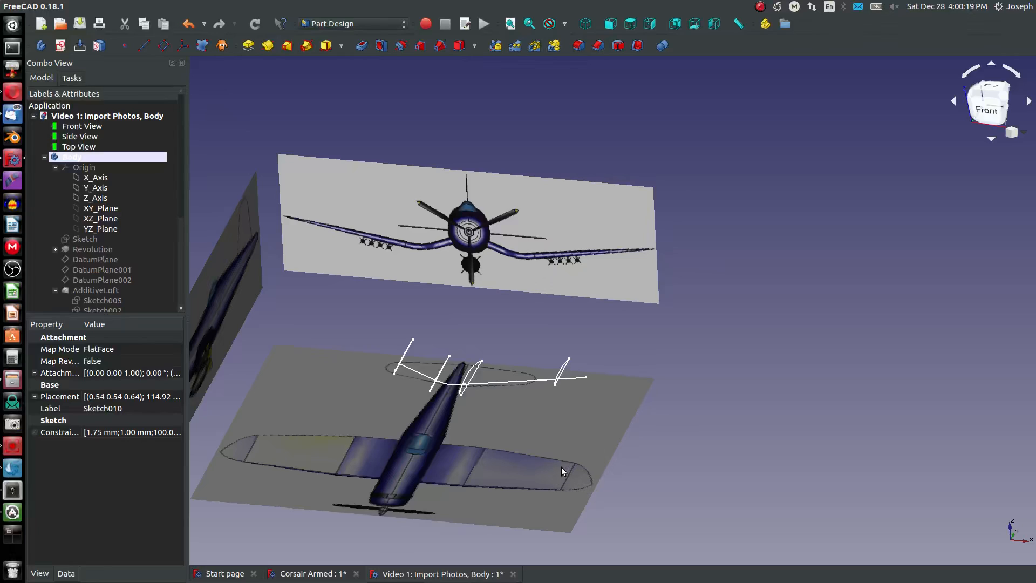
scroll(538, 371, "up", 3)
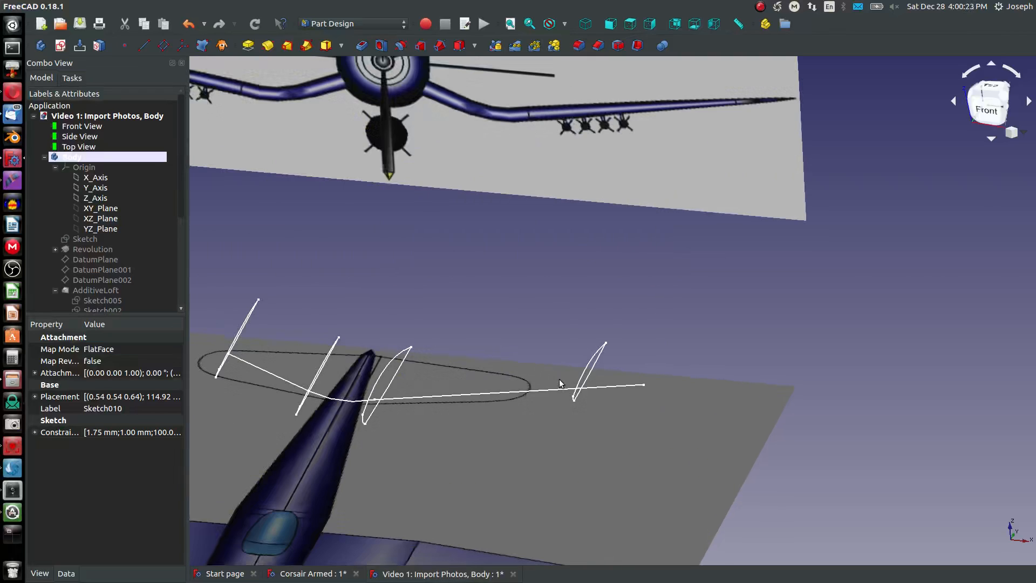
scroll(593, 383, "up", 3)
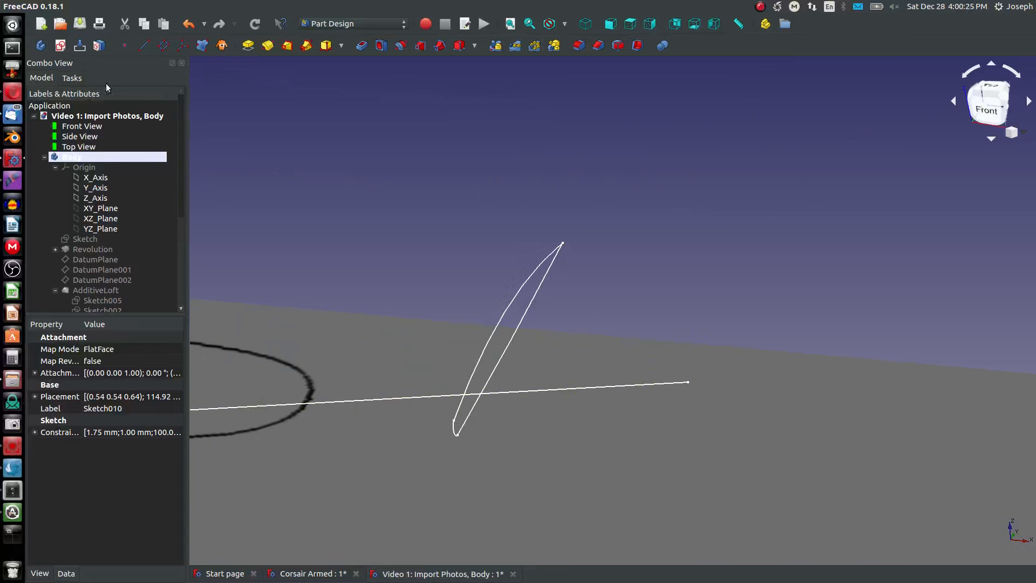
left_click(108, 290)
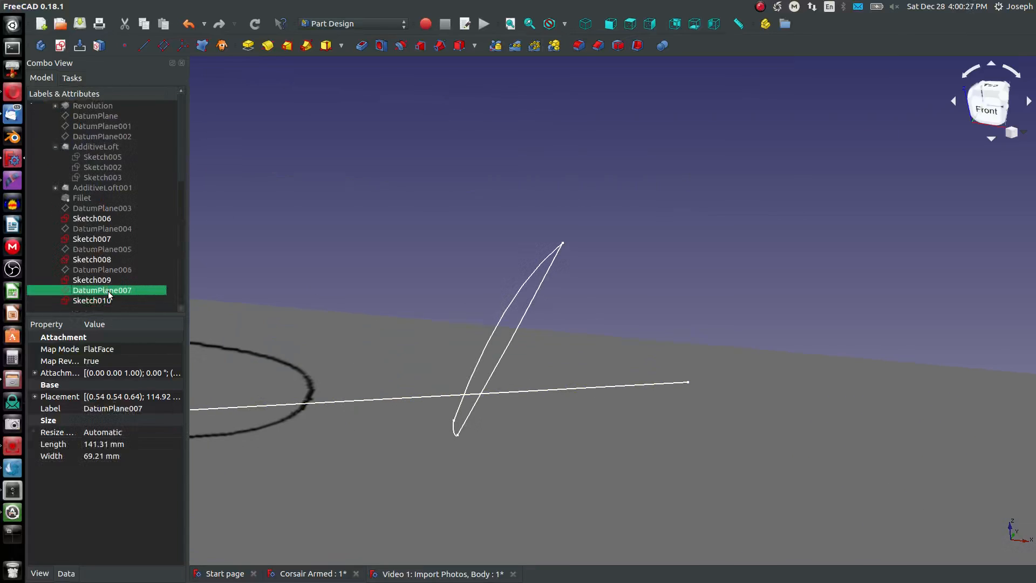
key("space")
key("space")
left_click(170, 46)
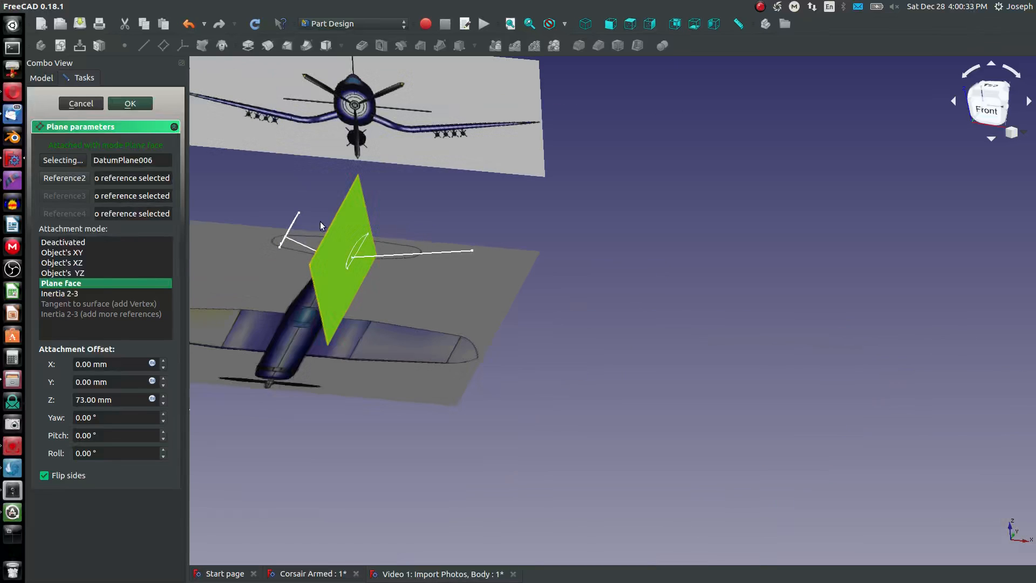
scroll(320, 222, "up", 2)
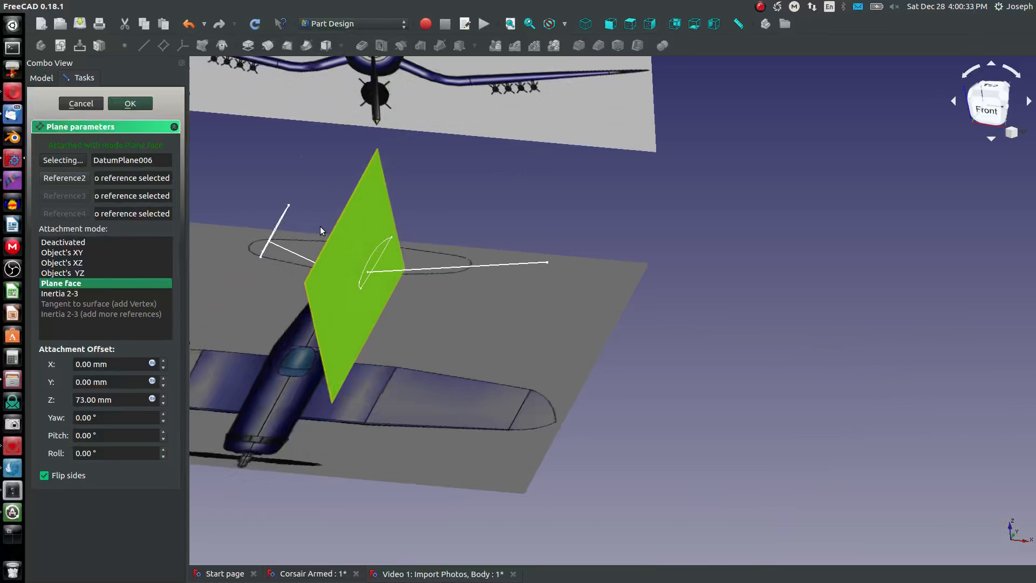
left_click(89, 103)
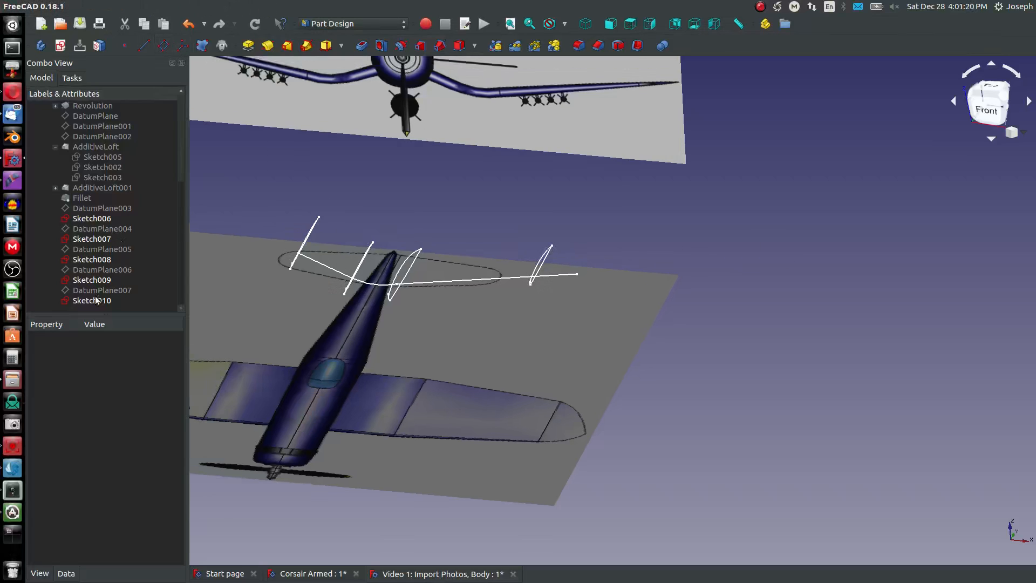
- Show the wingtip profile's datum plane, DatumPlane007, and create a new datum plane offset 10 mm outward from it in Z
left_click(105, 299)
left_click(104, 290)
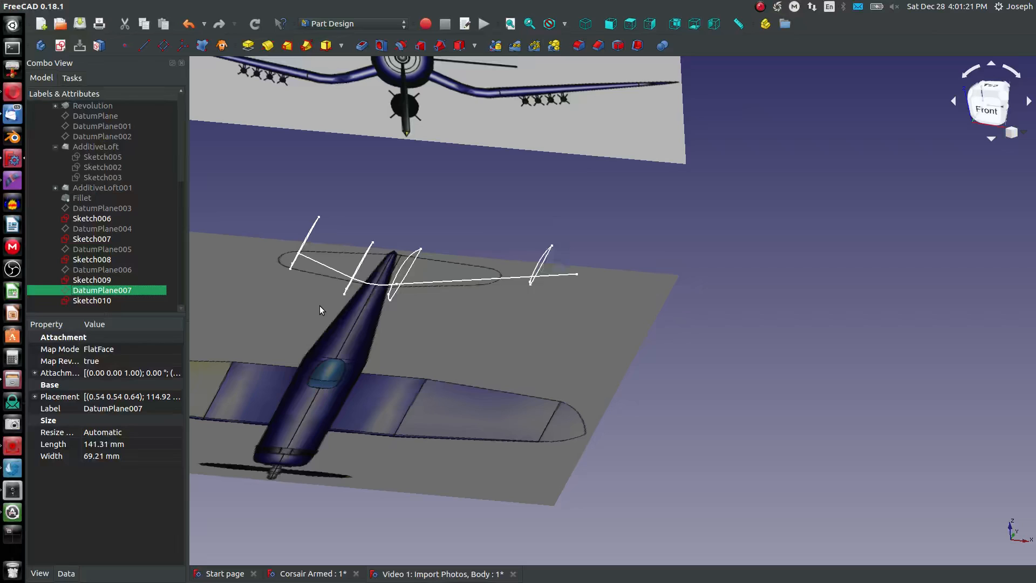
left_click(889, 278)
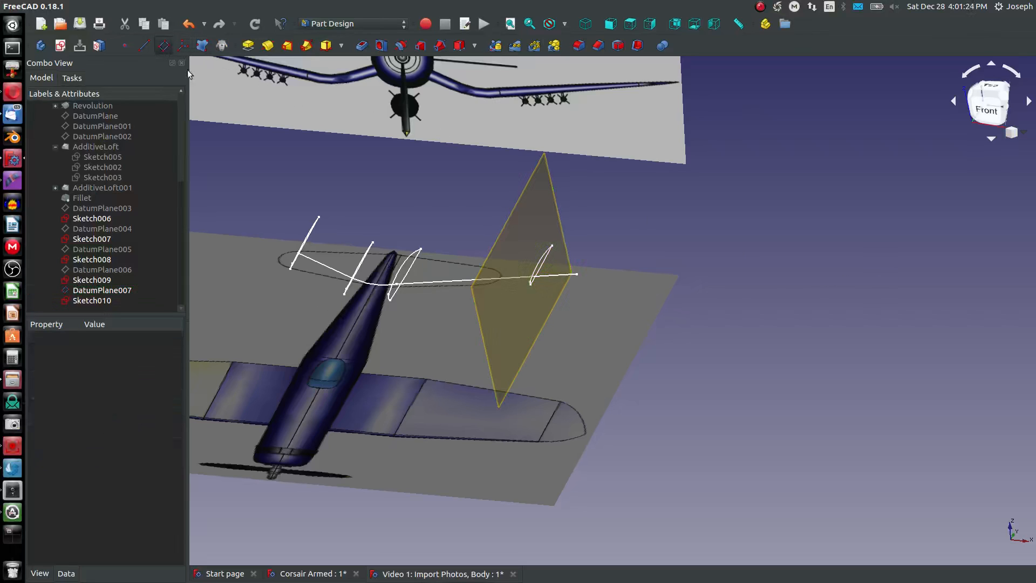
left_click(163, 46)
left_click(505, 239)
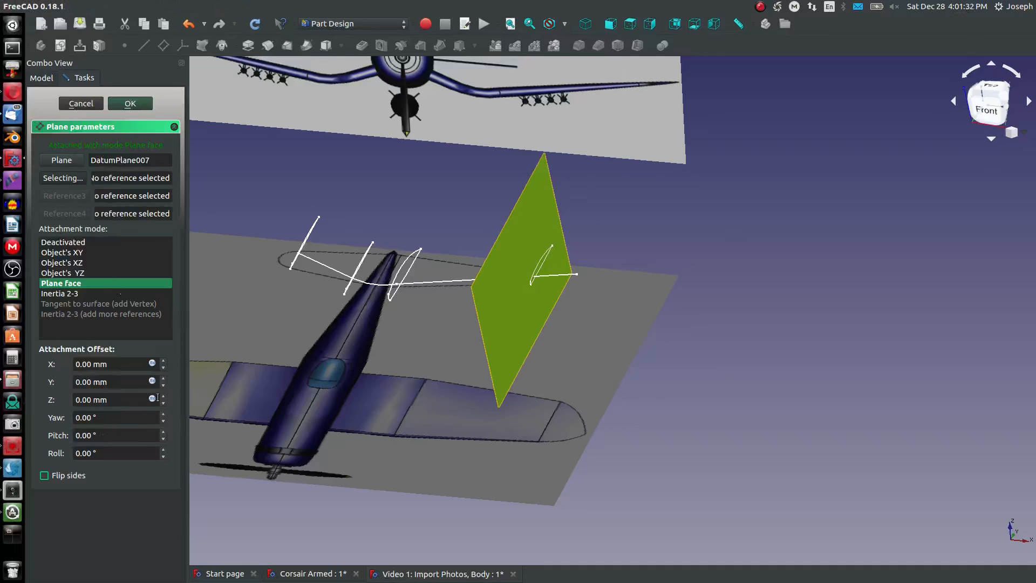
scroll(165, 399, "up", 8)
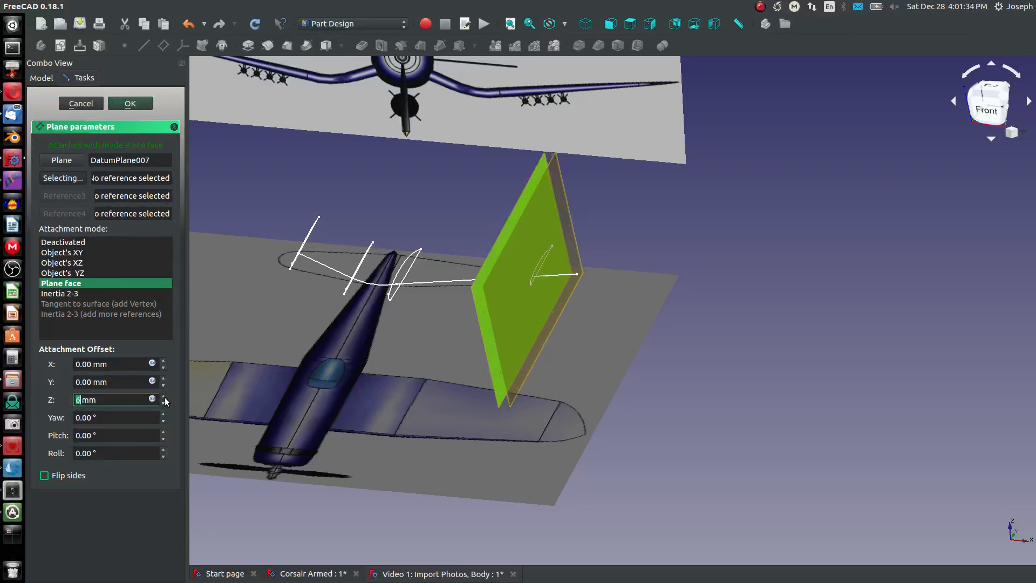
scroll(163, 400, "down", 2)
scroll(163, 399, "up", 3)
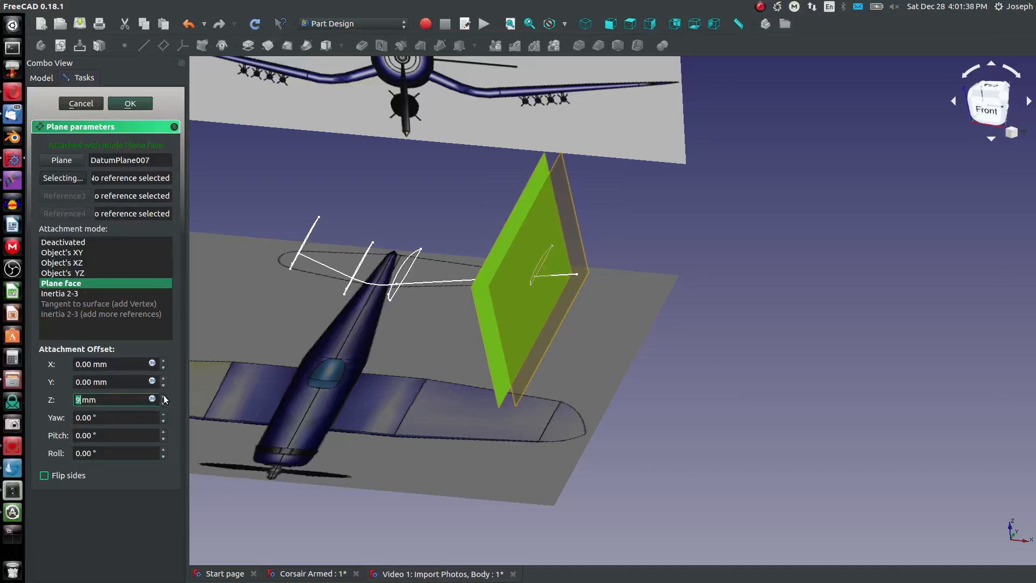
scroll(164, 400, "up", 1)
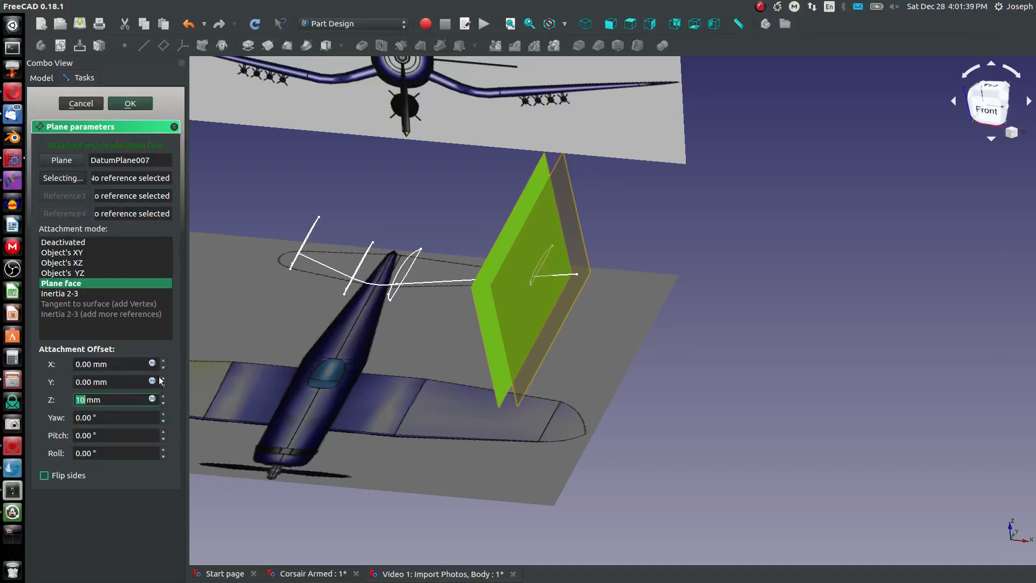
left_click(137, 108)
- Create a sketch on the new outer datum plane and close it without drawing any geometry
left_click(556, 223)
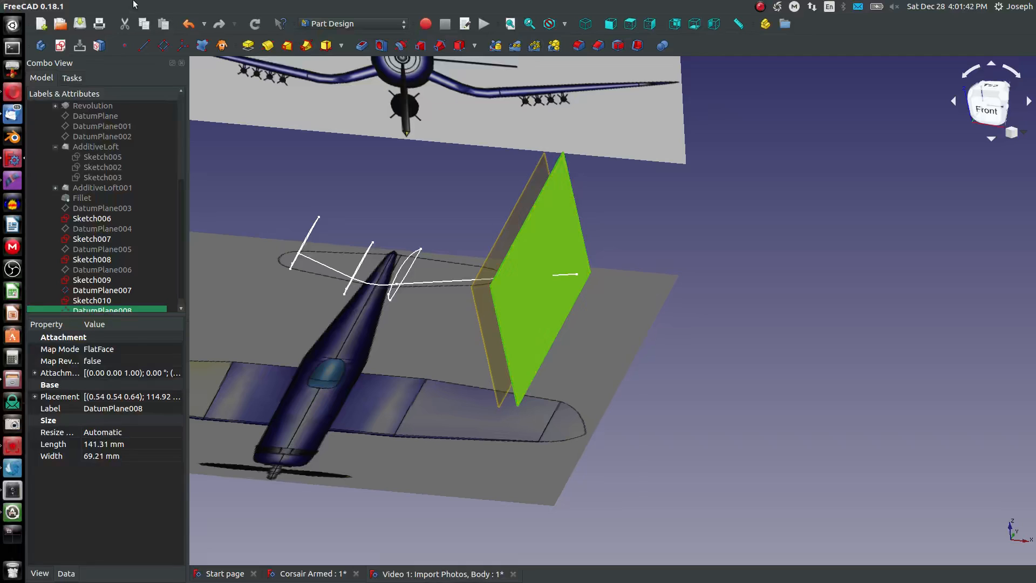
left_click(61, 45)
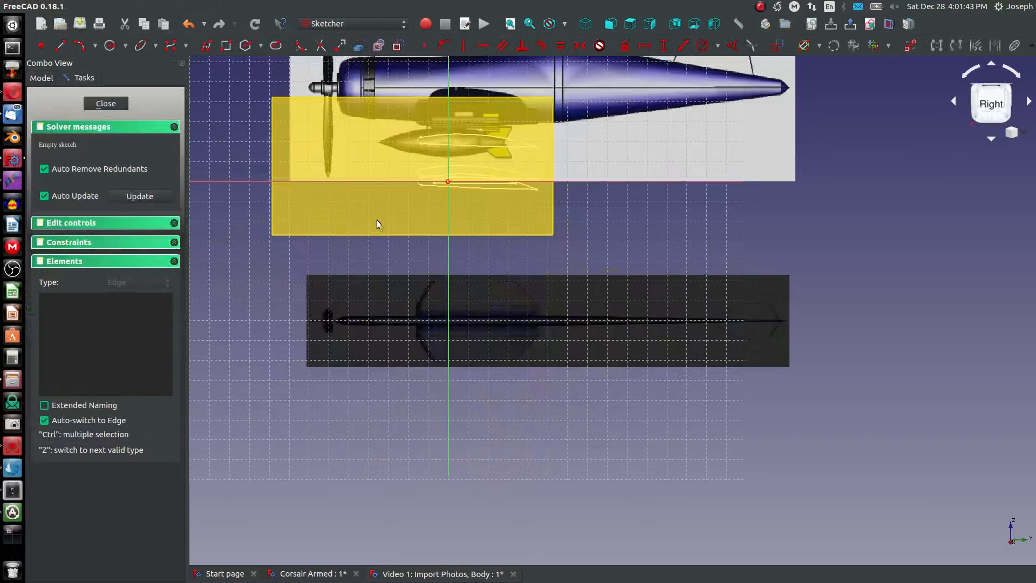
left_click(41, 79)
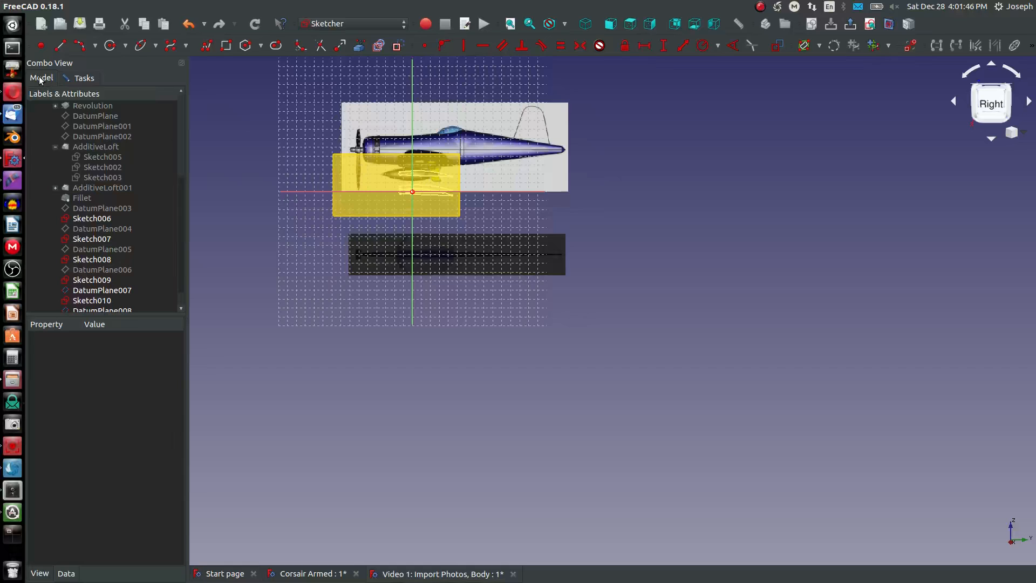
left_click(82, 77)
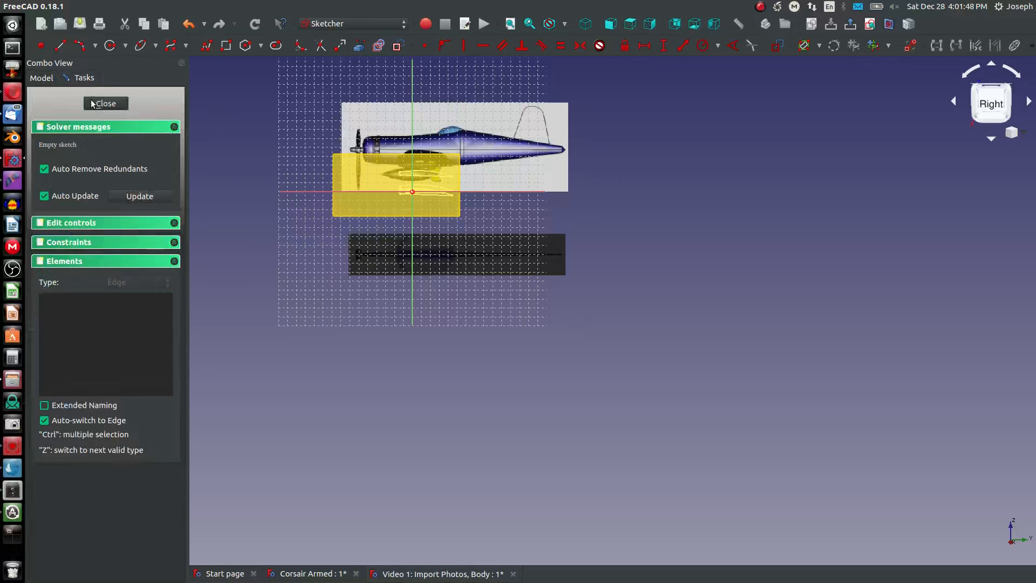
left_click(95, 102)
- Hide the inner wingtip datum plane, DatumPlane007, and start another sketch on the outer datum plane
left_click(552, 239)
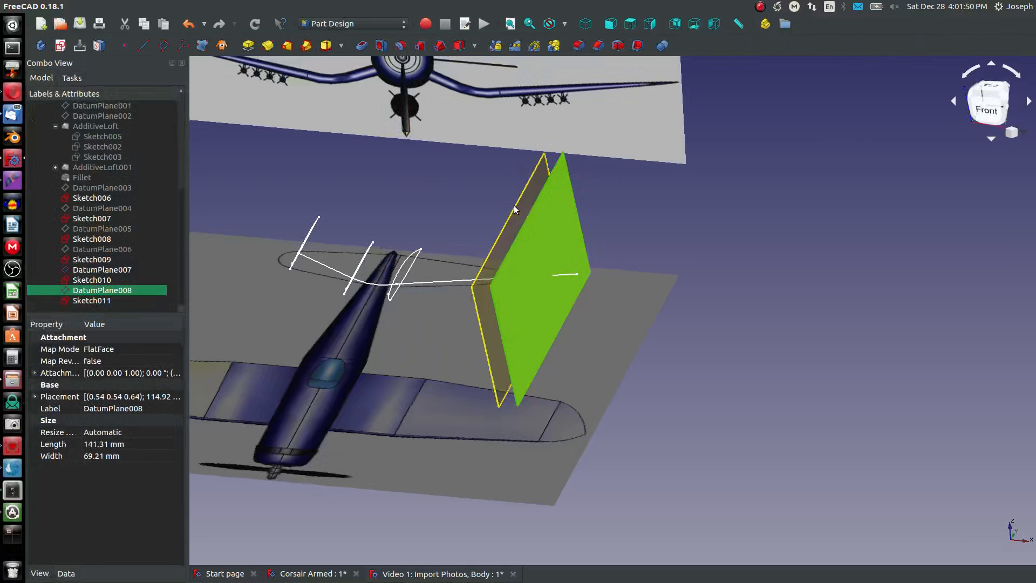
key("space")
left_click(539, 211)
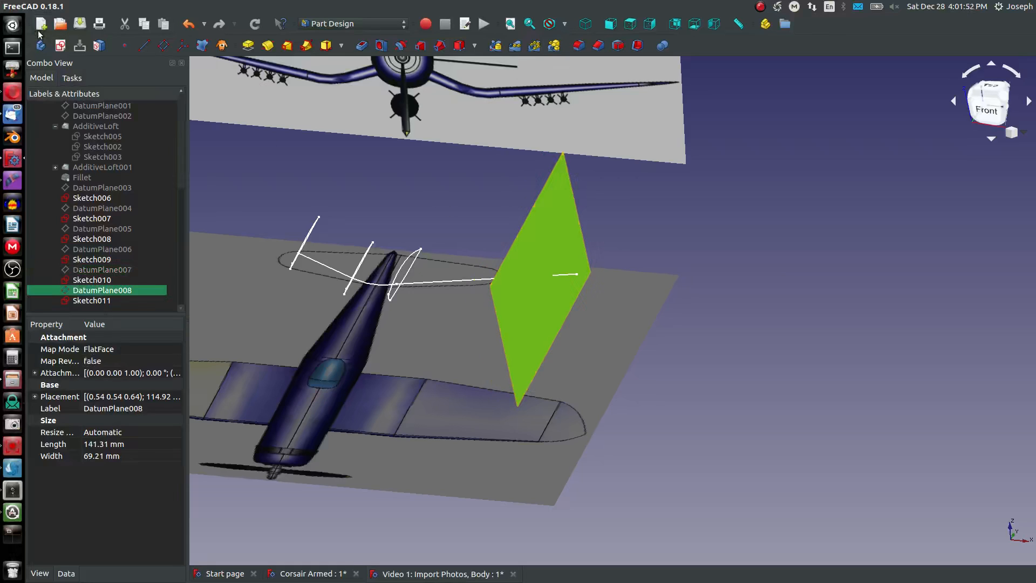
left_click(59, 46)
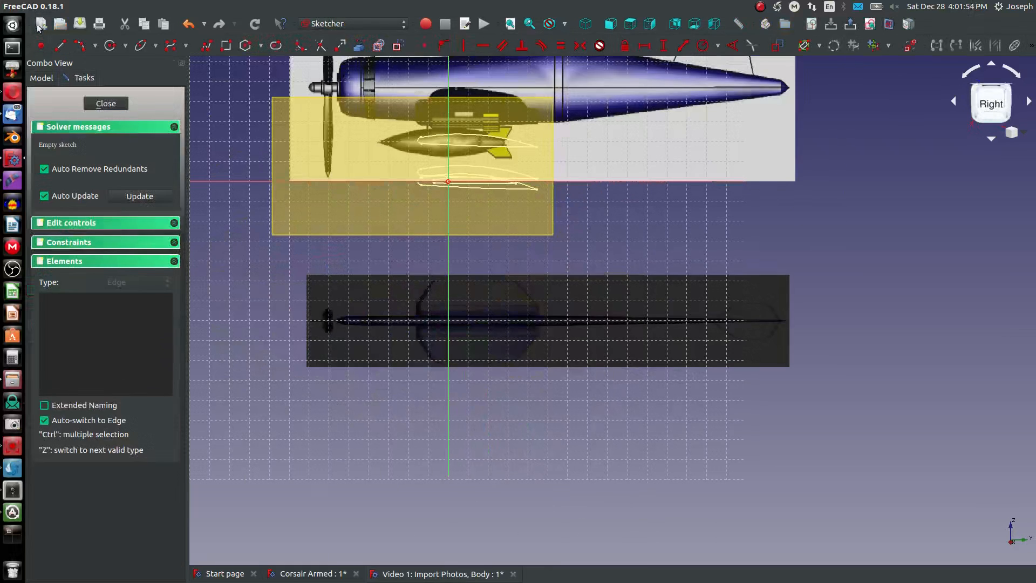
- Hide the outer datum plane, DatumPlane008, and close the empty sketch
left_click(47, 78)
scroll(110, 302, "down", 1)
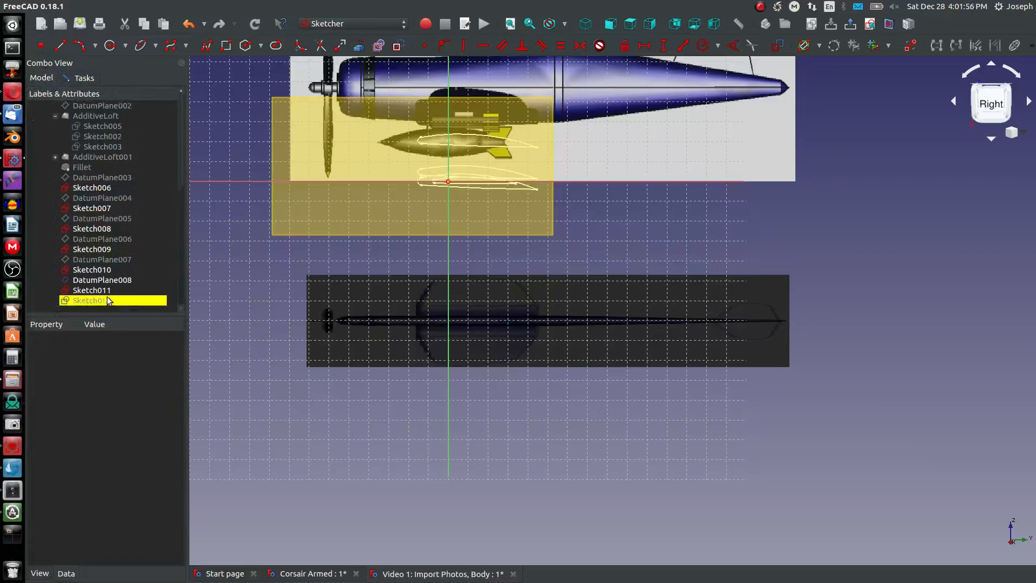
left_click(119, 280)
key("space")
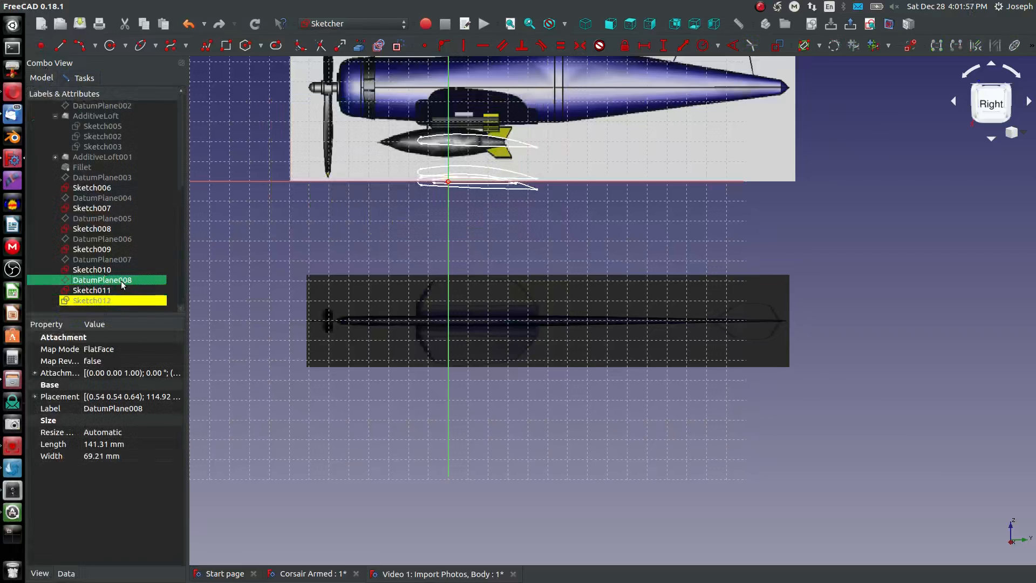
right_click(93, 293)
key("Escape")
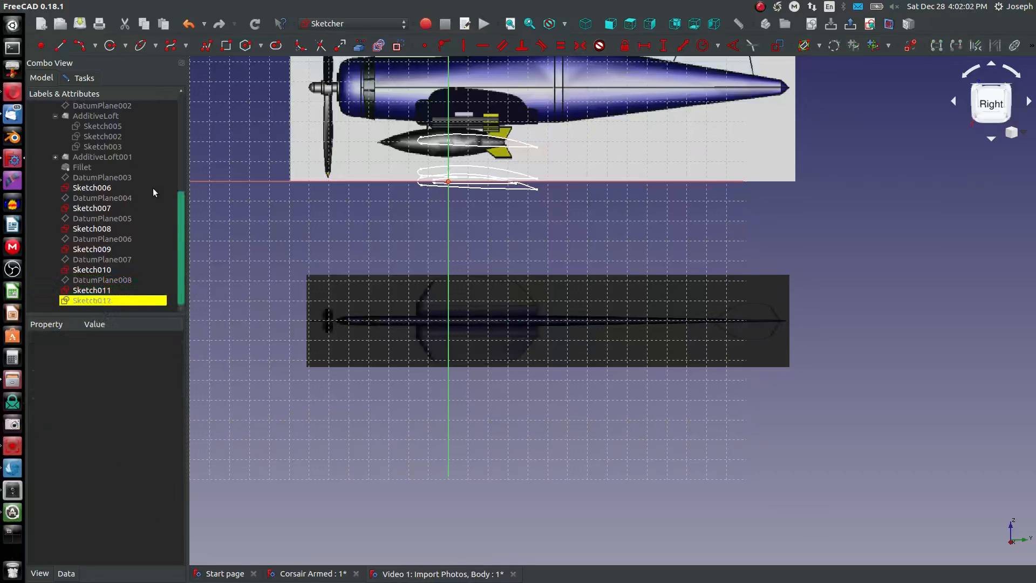
left_click(85, 78)
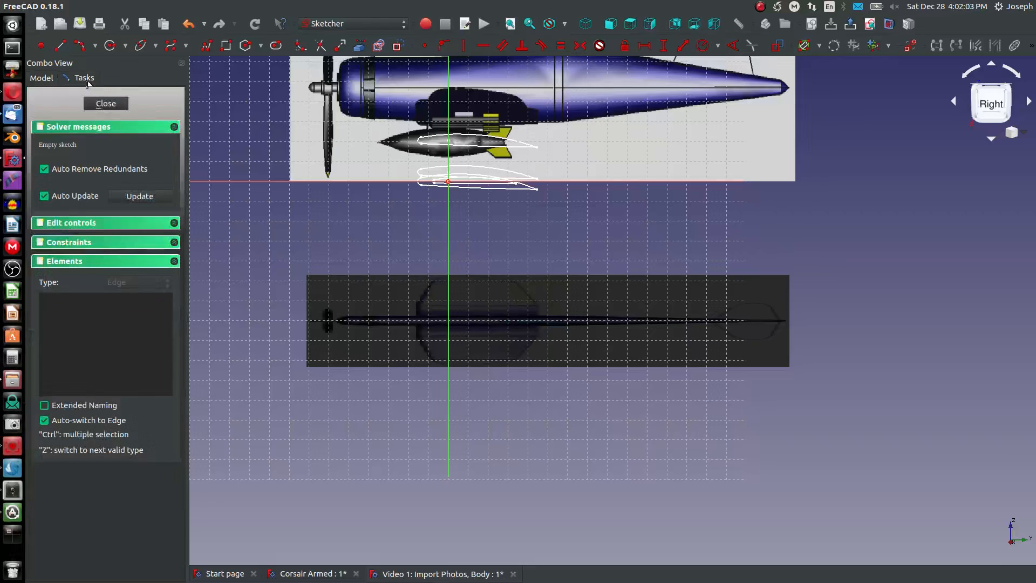
left_click(106, 103)
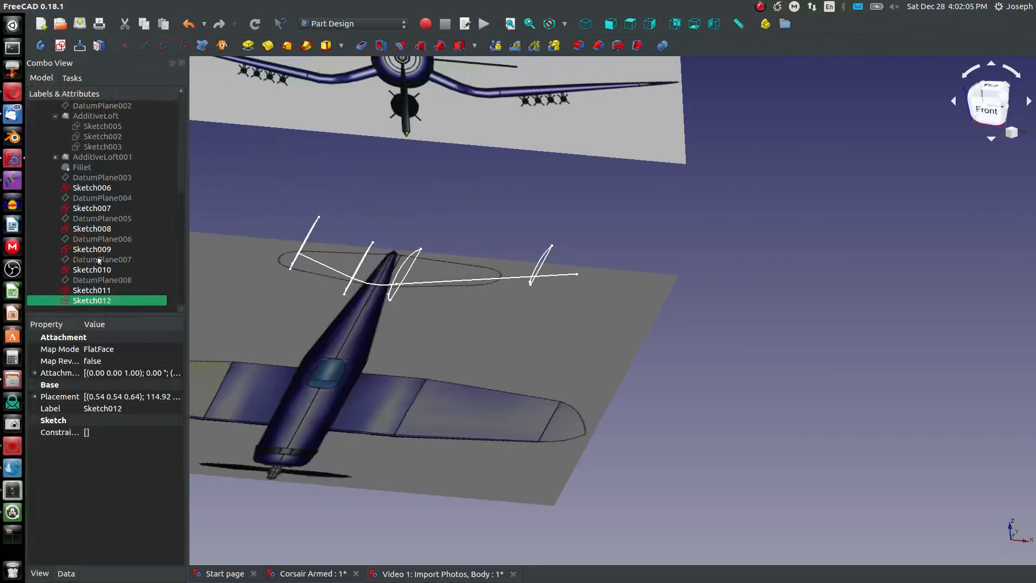
- Delete the redundant empty sketch, Sketch011, from the body
right_click(95, 300)
key("Escape")
right_click(92, 290)
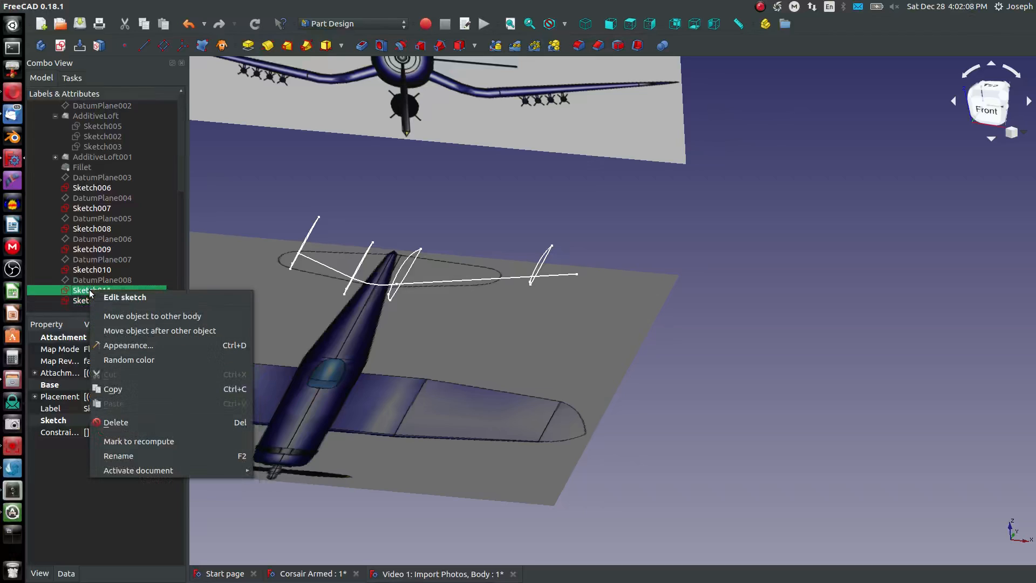
left_click(114, 422)
- Open the empty Sketch012 for editing and draw a small leading-edge nose arc of about 0.9 mm radius just forward of the origin
left_click(97, 297)
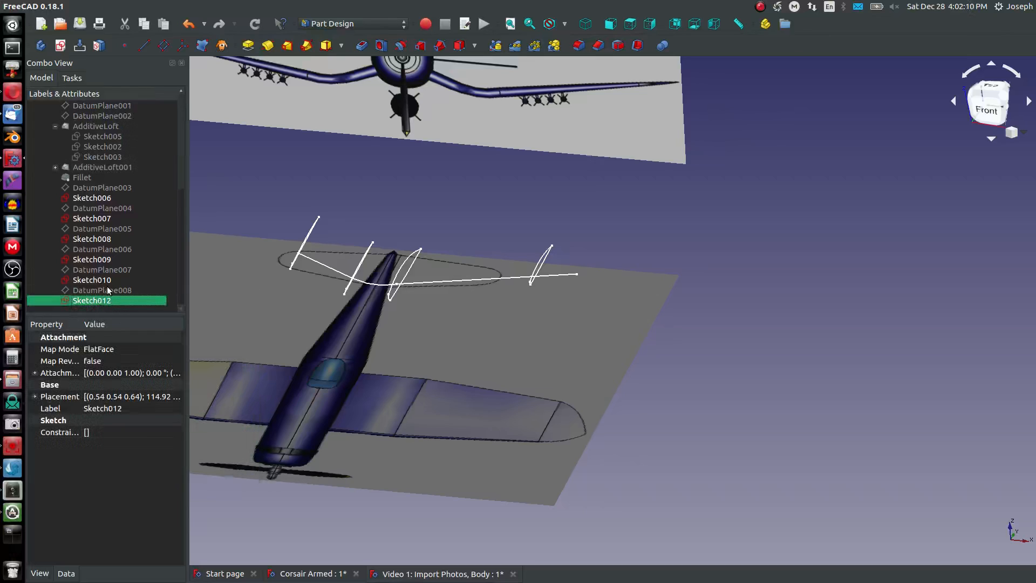
left_click(61, 47)
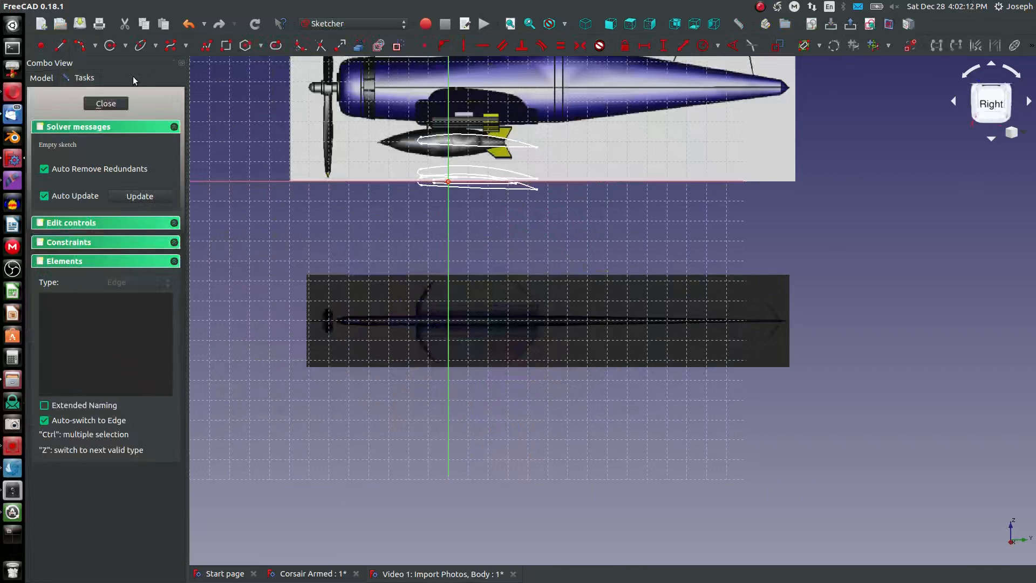
scroll(500, 157, "up", 3)
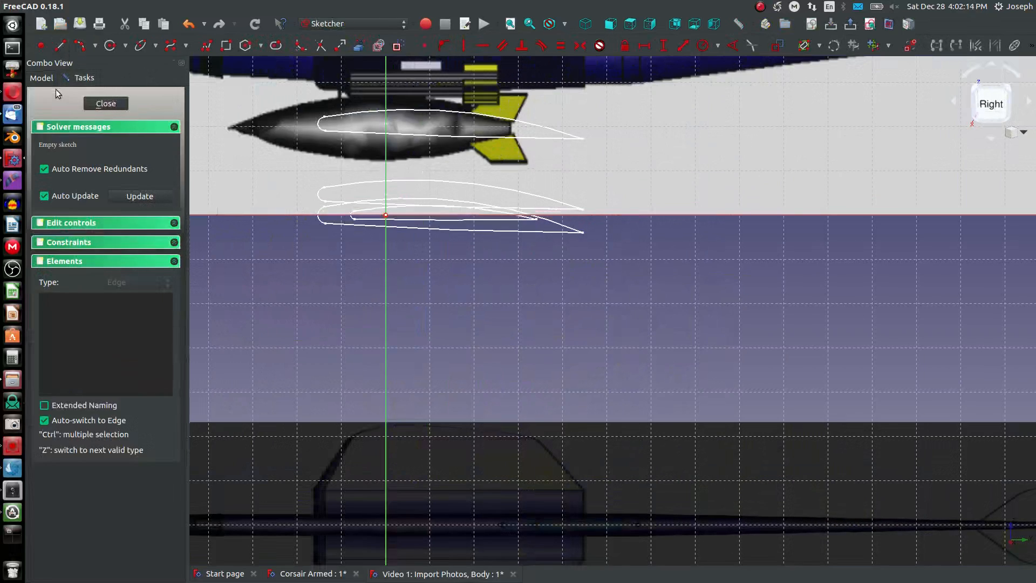
left_click(43, 78)
left_click(84, 78)
scroll(396, 220, "up", 3)
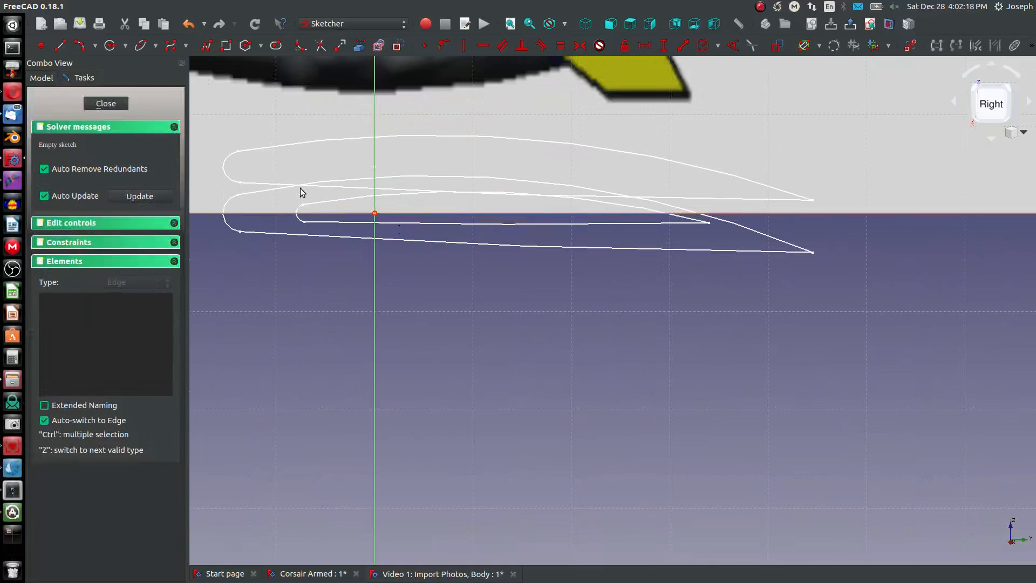
left_click(81, 46)
left_click(351, 217)
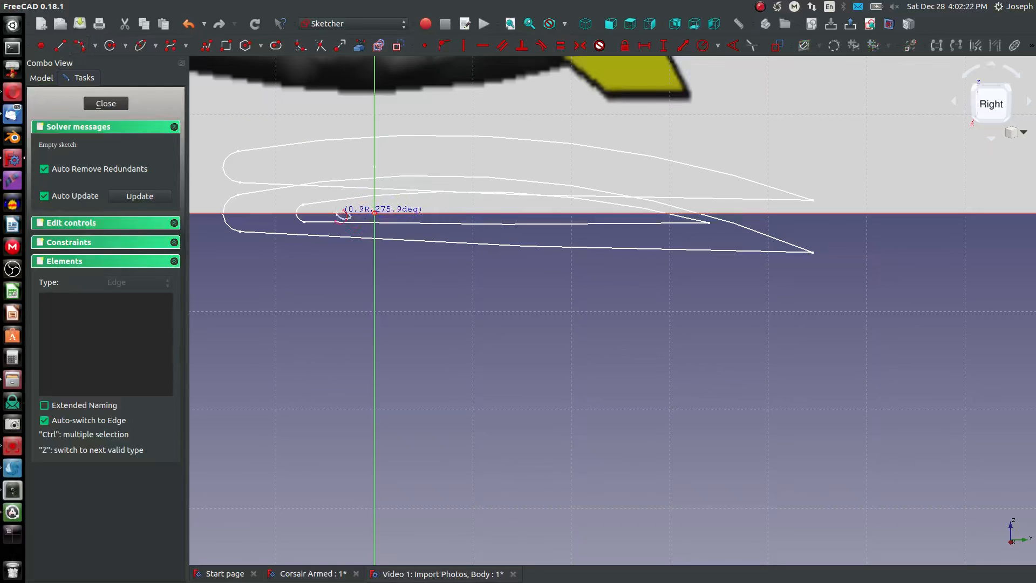
left_click(337, 213)
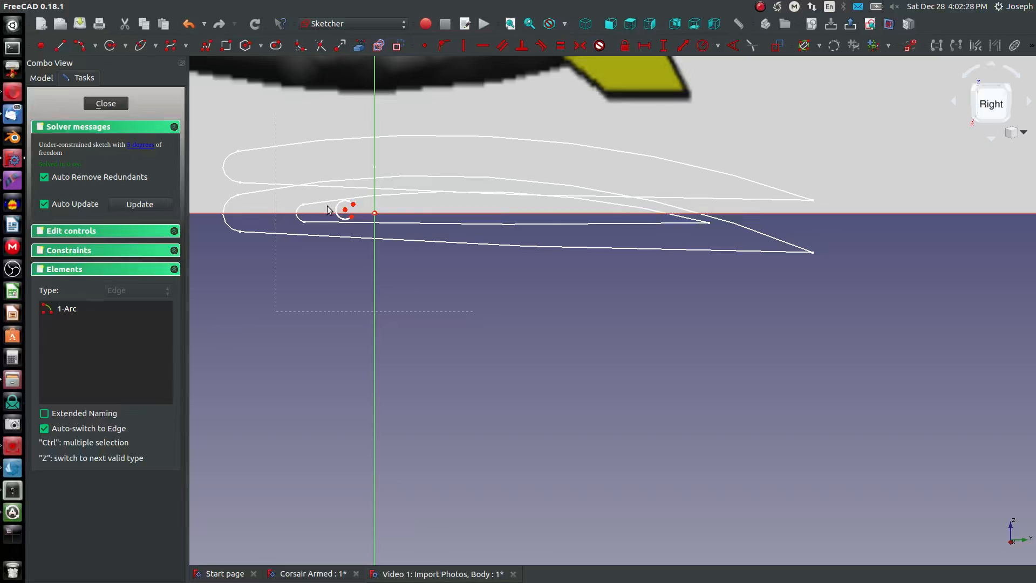
- Constrain the vertical distance between the nose arc's two endpoints to 1.25 mm
scroll(333, 207, "up", 2)
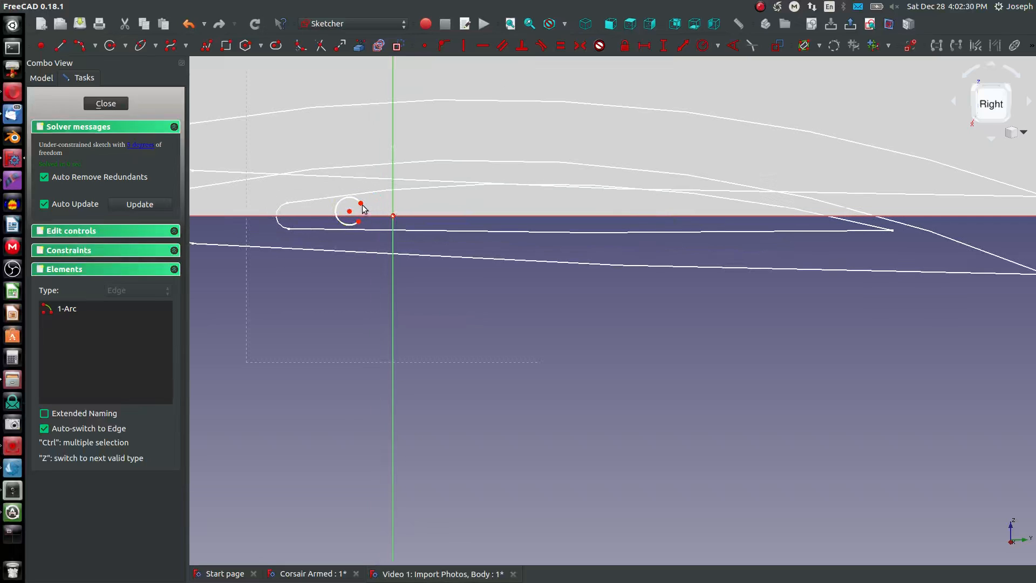
left_click(360, 203)
left_click(359, 222)
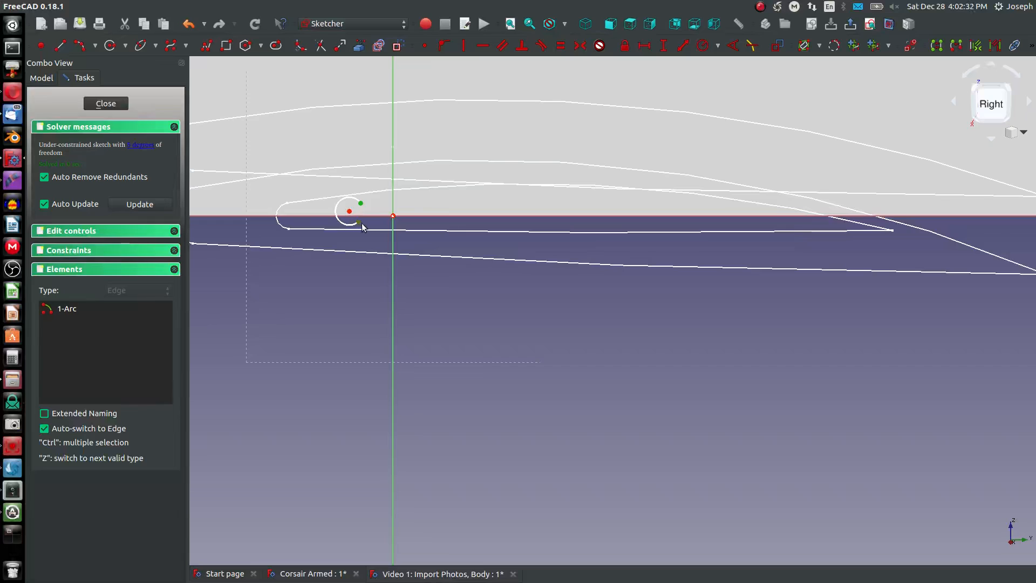
type("i")
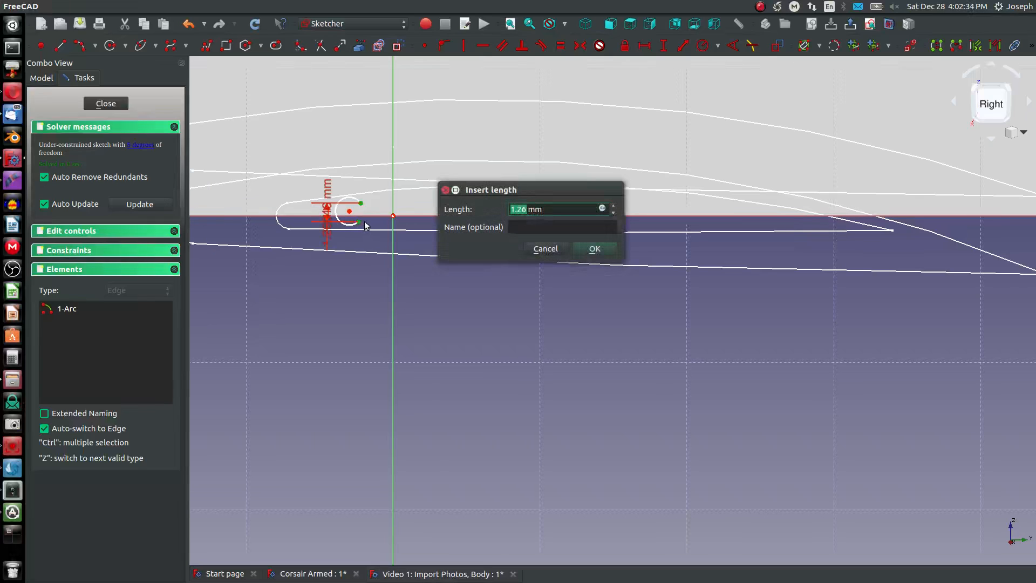
type("1.25")
key("Return")
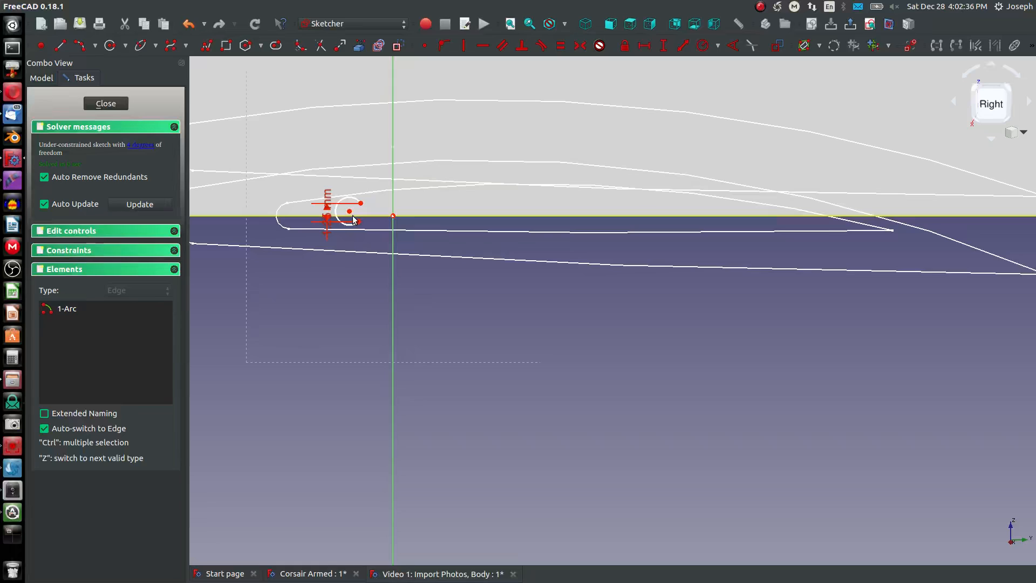
- Reopen Sketch012 and draw a shallow upper-surface arc, about 136 mm in radius, from the nose arc's upper endpoint to the trailing edge
key("Escape")
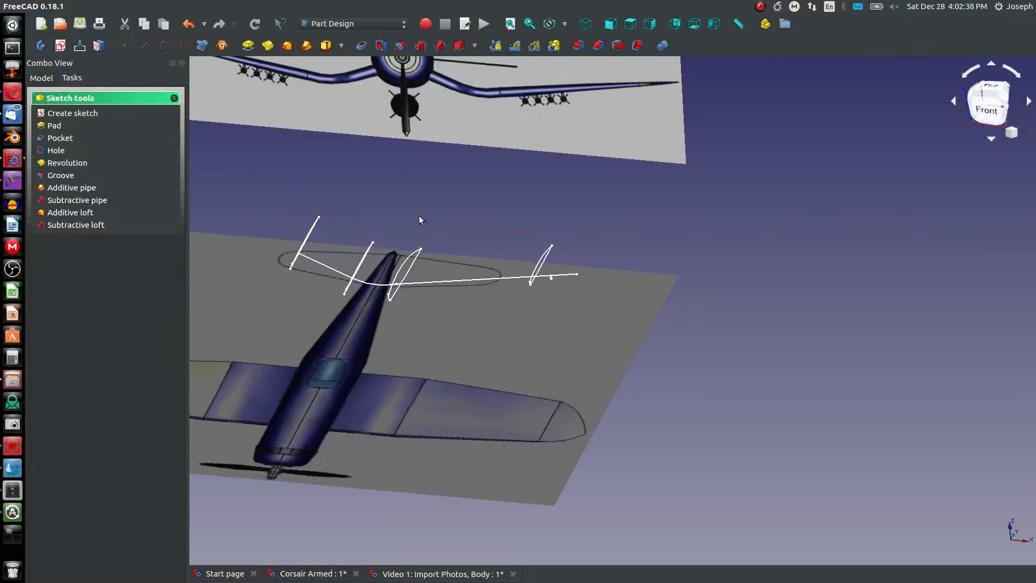
left_click(32, 79)
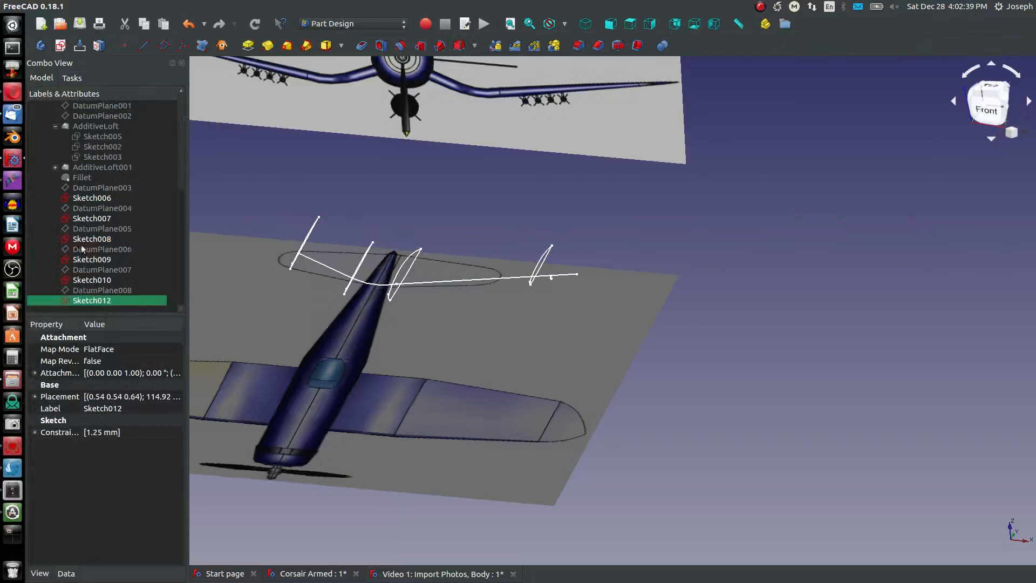
double_click(96, 303)
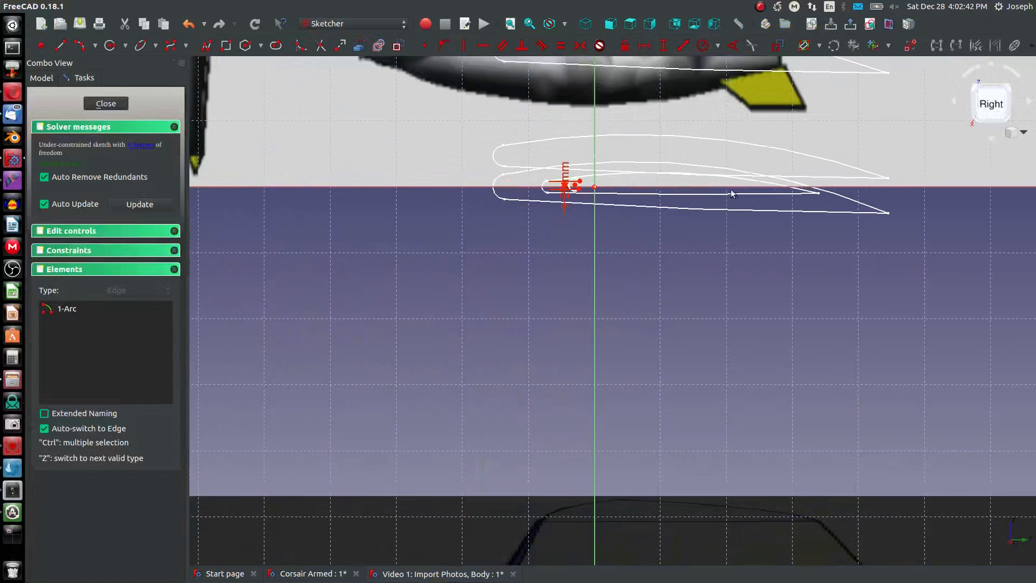
scroll(755, 186, "up", 4)
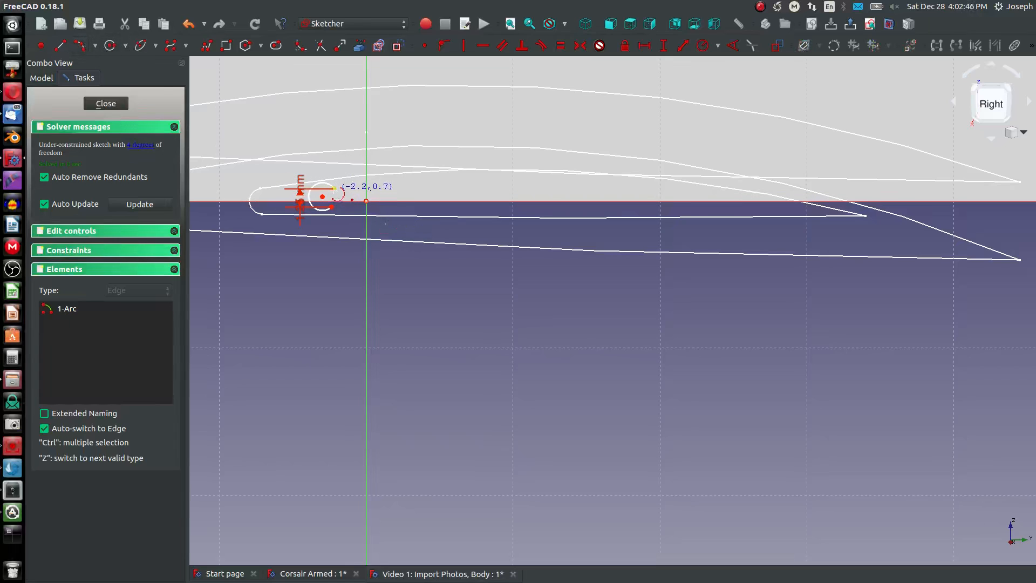
left_click(333, 207)
left_click(866, 229)
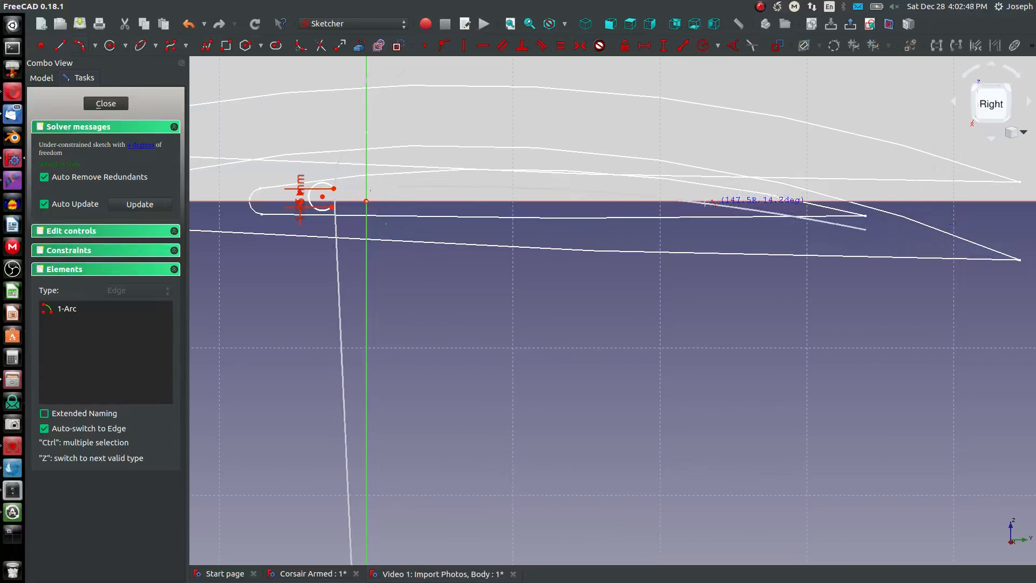
left_click(606, 199)
right_click(603, 199)
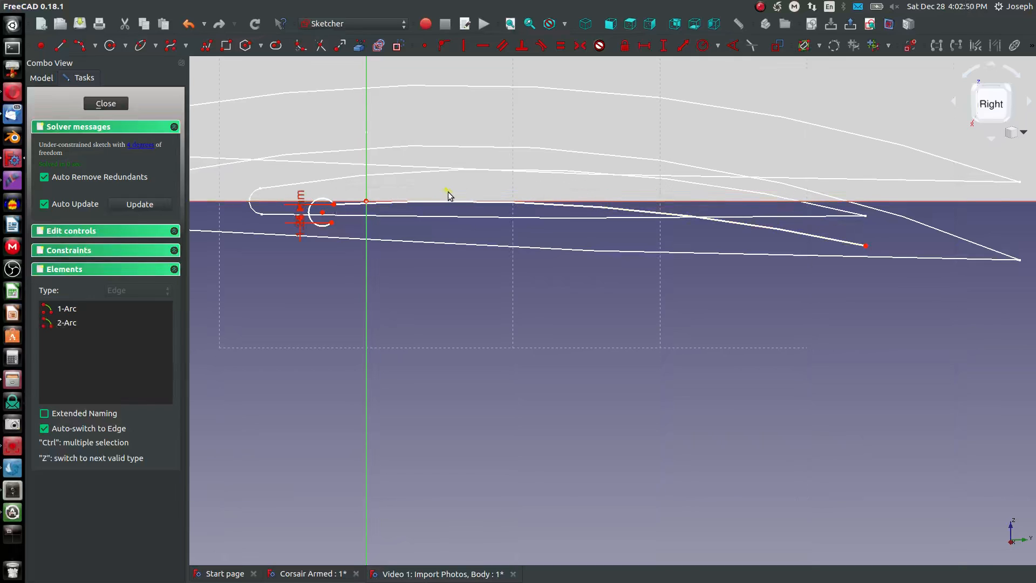
- Make the upper arc tangent to the nose arc at their shared endpoint and align the nose arc's centre horizontally with the origin
left_click(333, 205)
left_click(358, 202)
key("t")
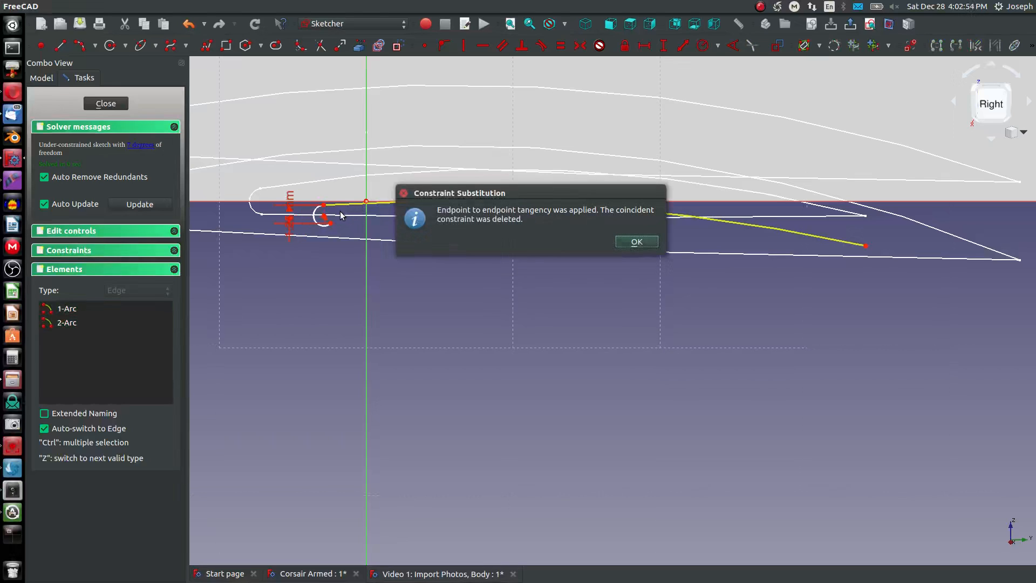
left_click(621, 244)
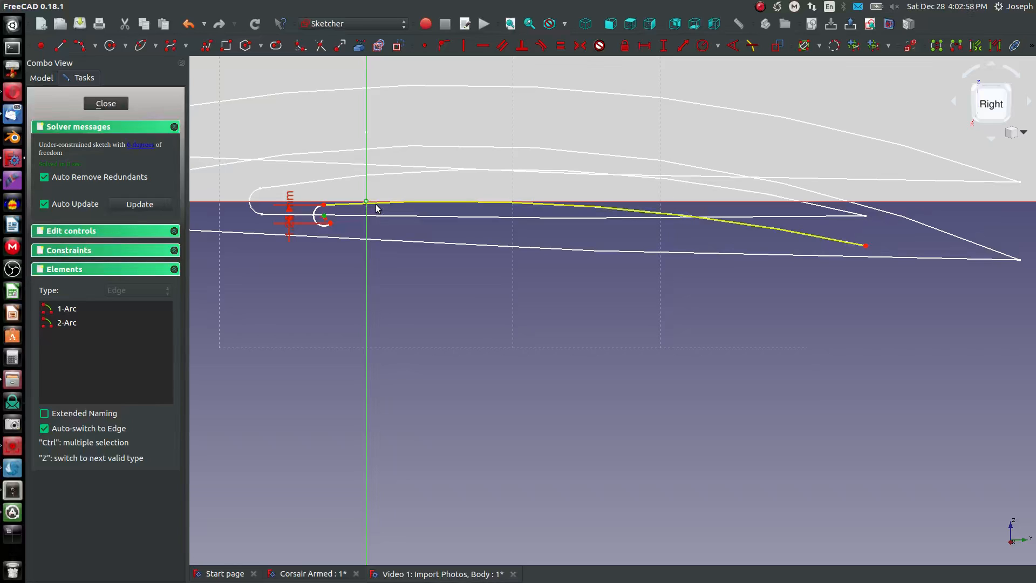
key("h")
left_click_drag(330, 211, 316, 215)
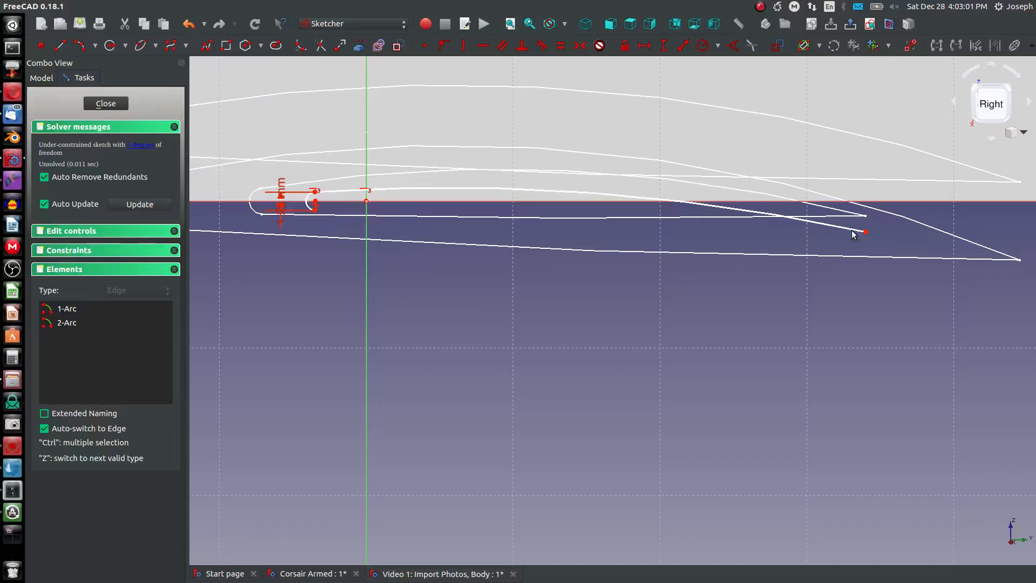
- Draw the shallow lower-surface arc from the nose arc's lower endpoint to the trailing-edge point, closing the airfoil outline
left_click(81, 47)
left_click(315, 202)
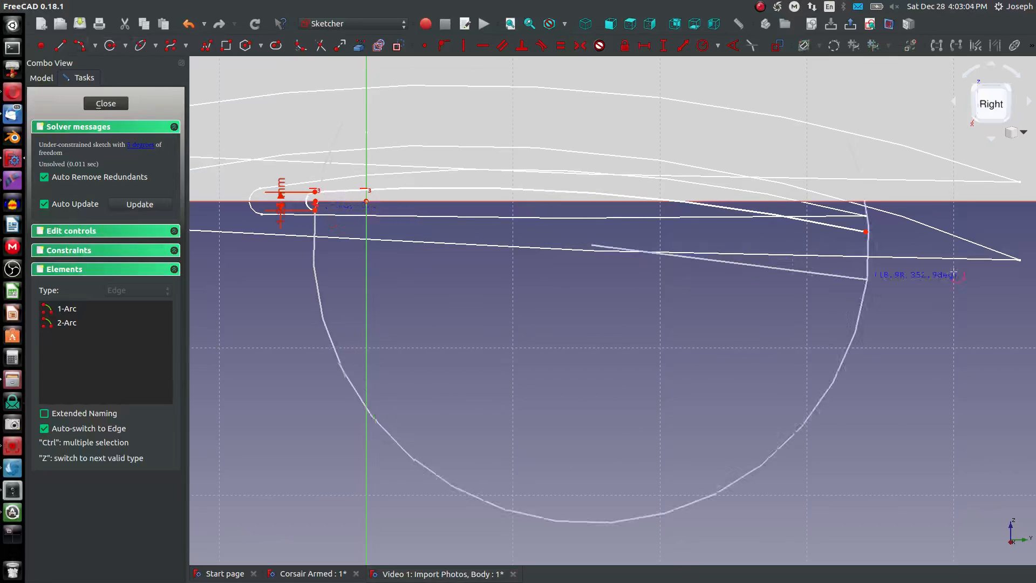
left_click(866, 231)
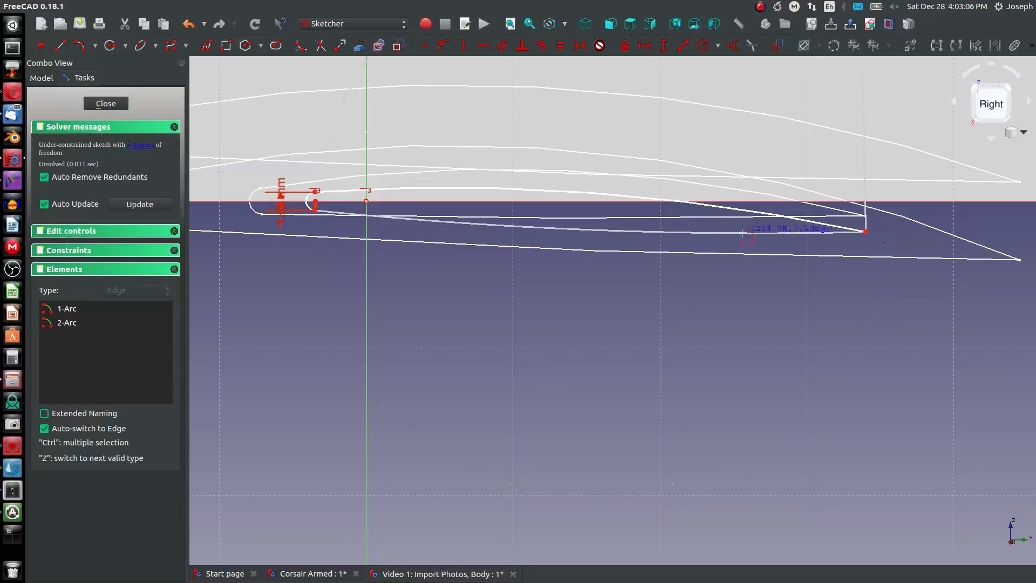
left_click(492, 230)
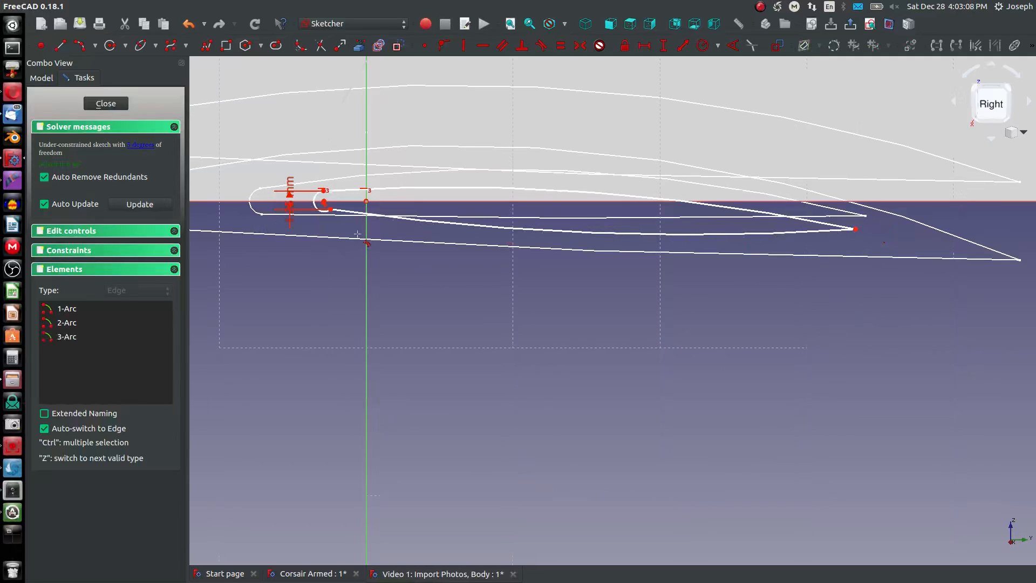
left_click(394, 218)
left_click(314, 203)
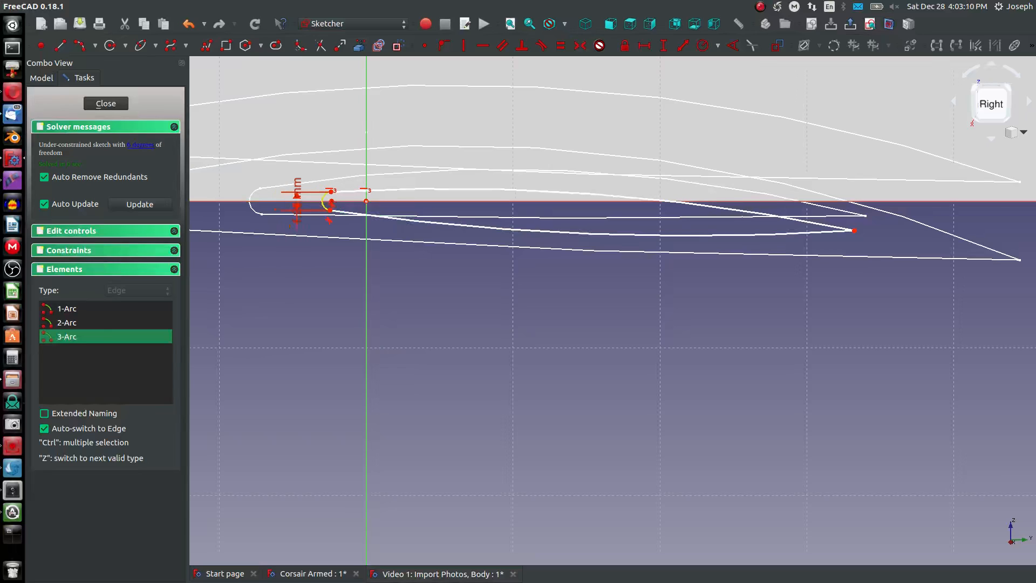
- Constrain the upper arc's radius to 100 mm and the lower arc's radius to 1000 mm
key("shift+r")
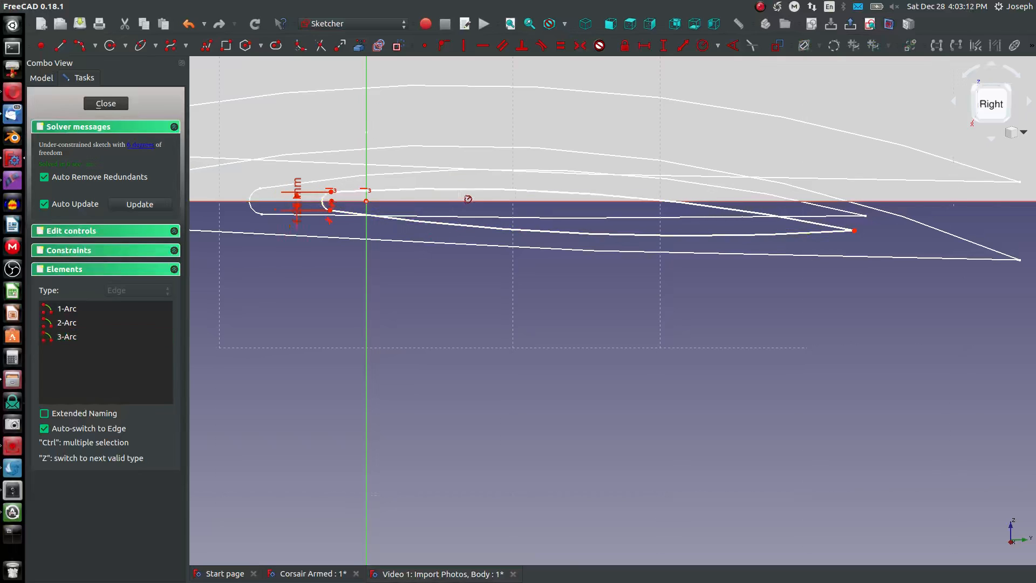
left_click(461, 190)
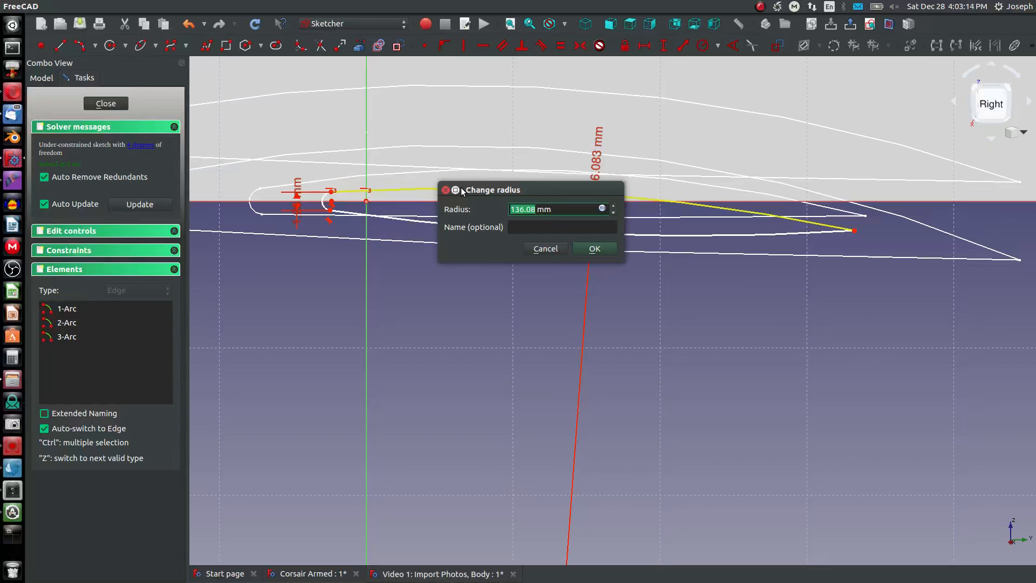
type("100")
key("Return")
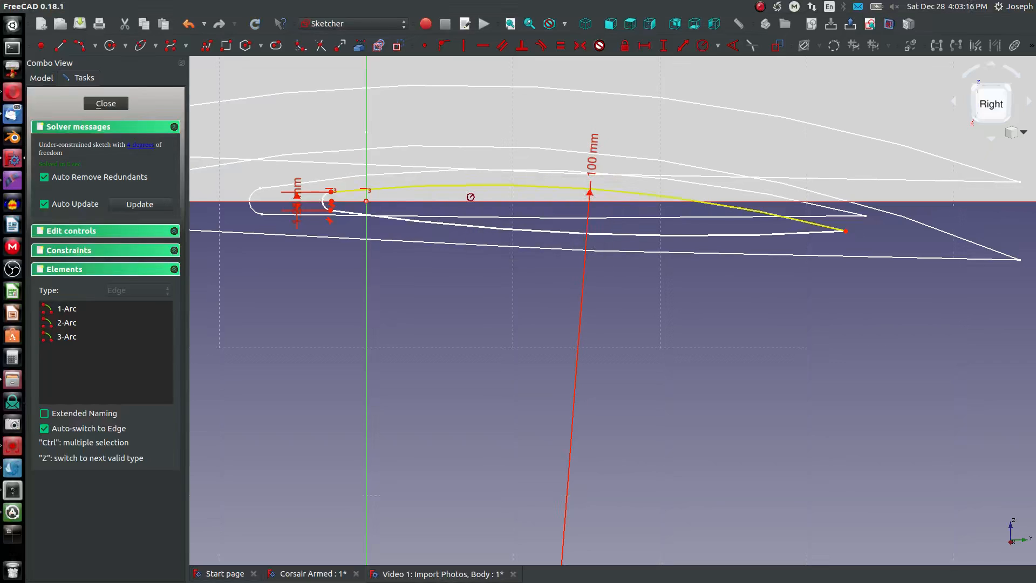
left_click(434, 224)
type("1,0")
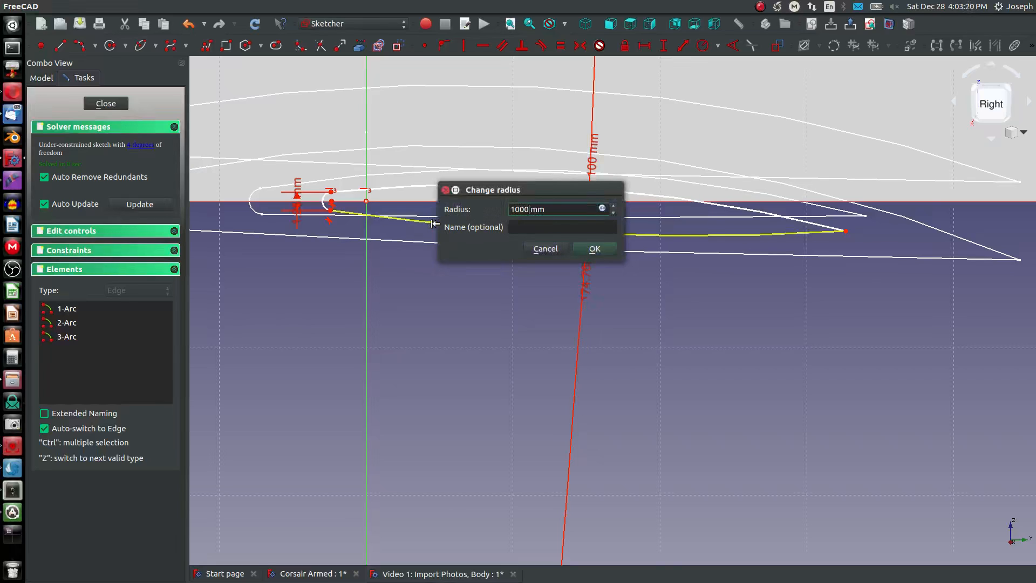
type("00")
key("Return")
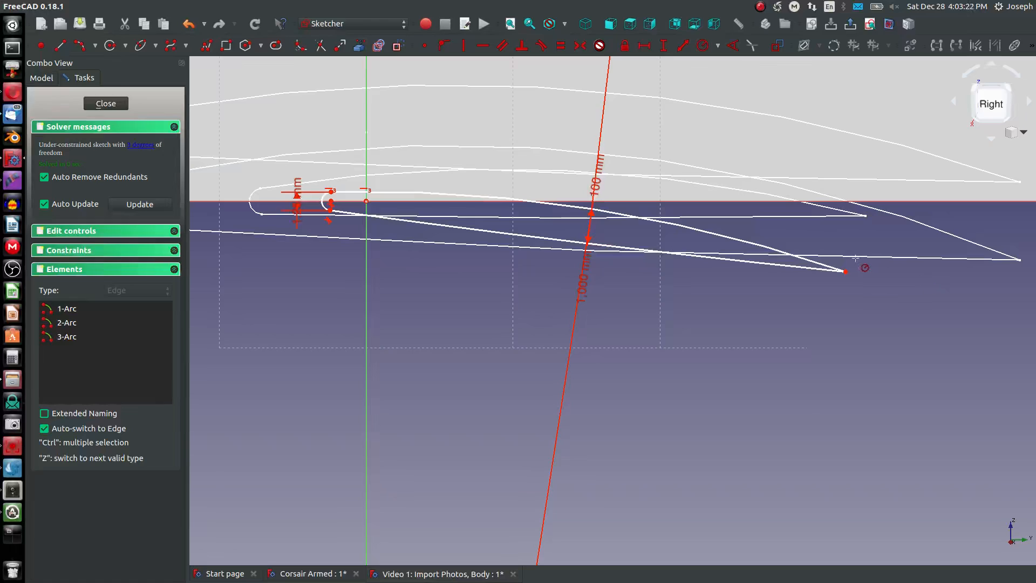
key("Escape")
- Dimension the vertical distance between the airfoil's trailing-edge point and the origin
left_click(846, 272)
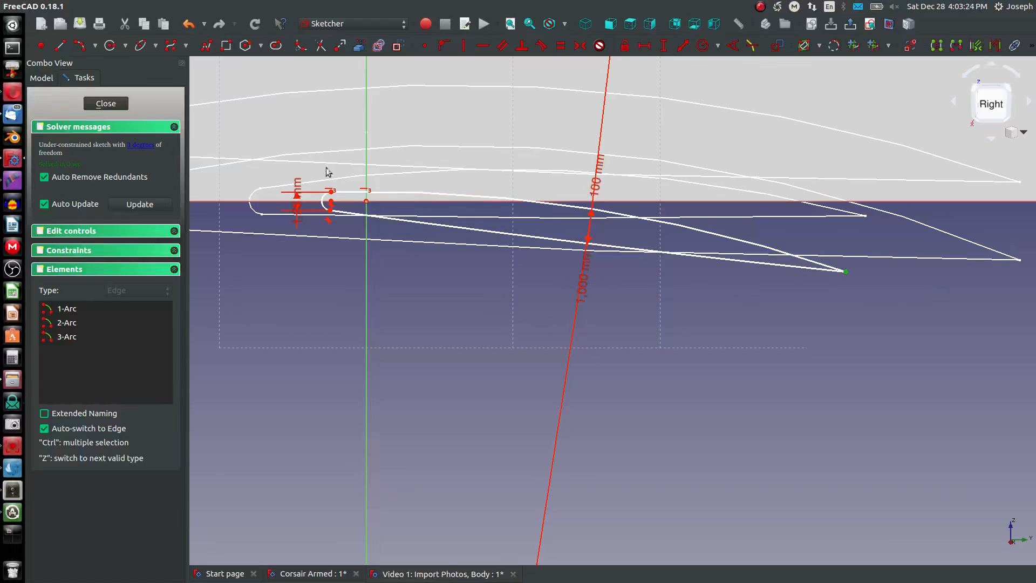
left_click(366, 202)
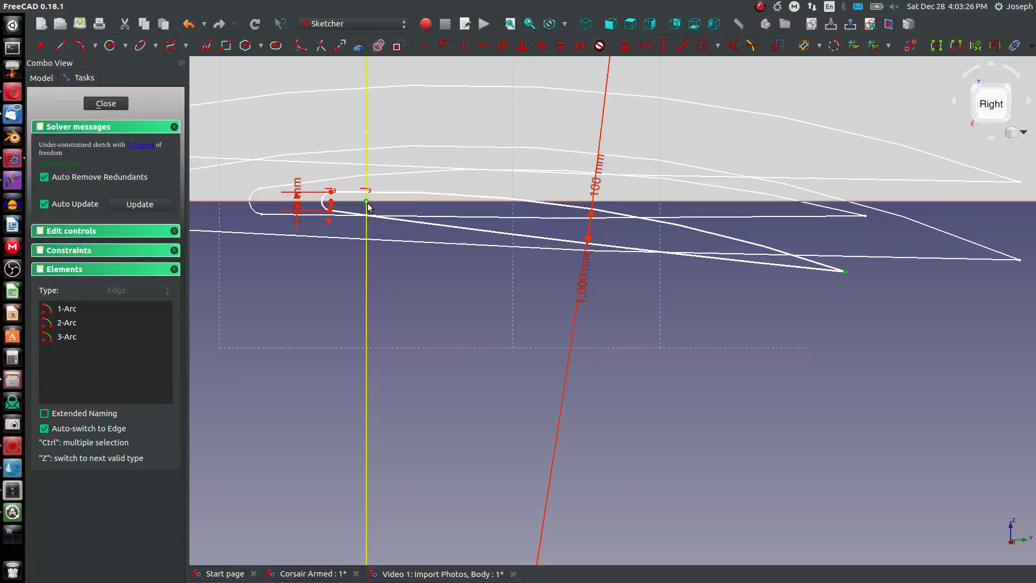
key("i")
key("Return")
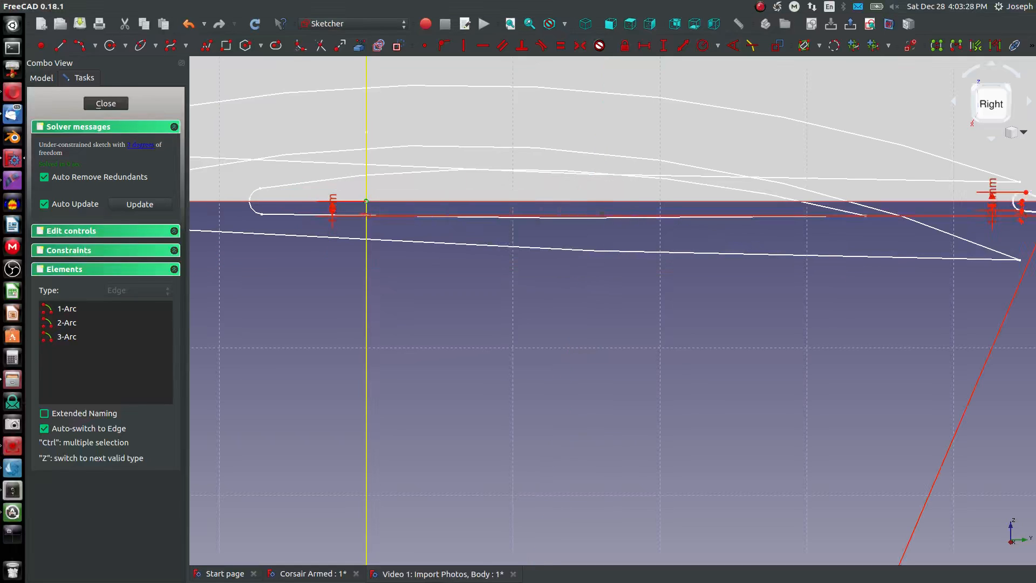
scroll(635, 300, "down", 4)
scroll(669, 271, "up", 2)
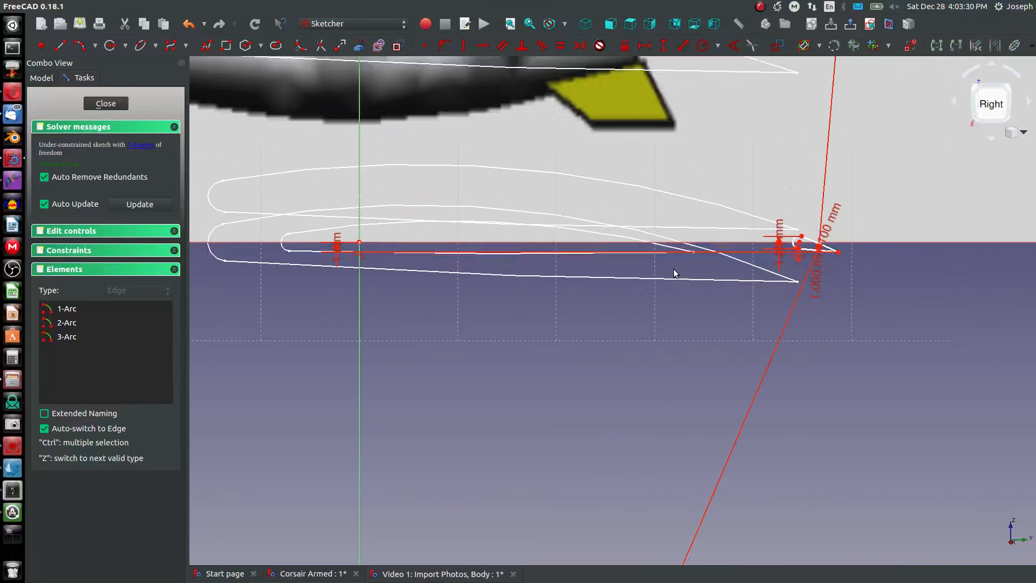
key("Escape")
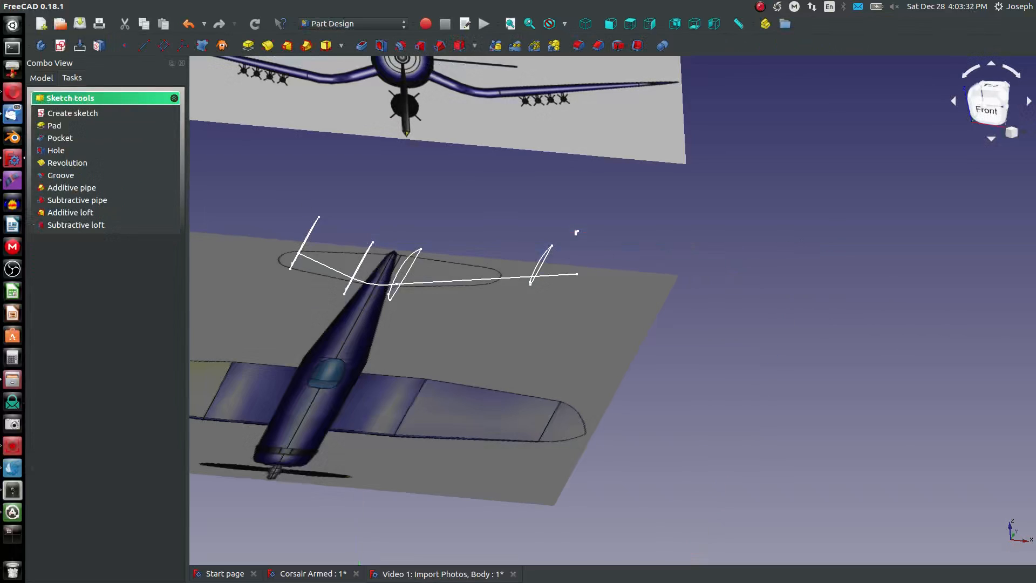
- Reopen Sketch012 for editing and move the tip airfoil forward by its nose arc's centre to just ahead of the origin
left_click(47, 78)
double_click(78, 280)
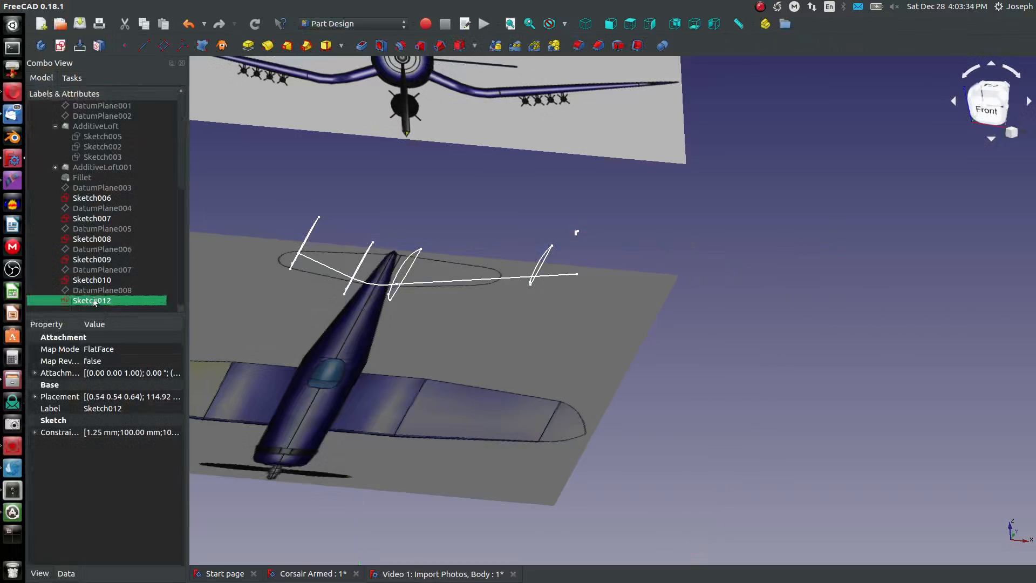
scroll(512, 162, "up", 6)
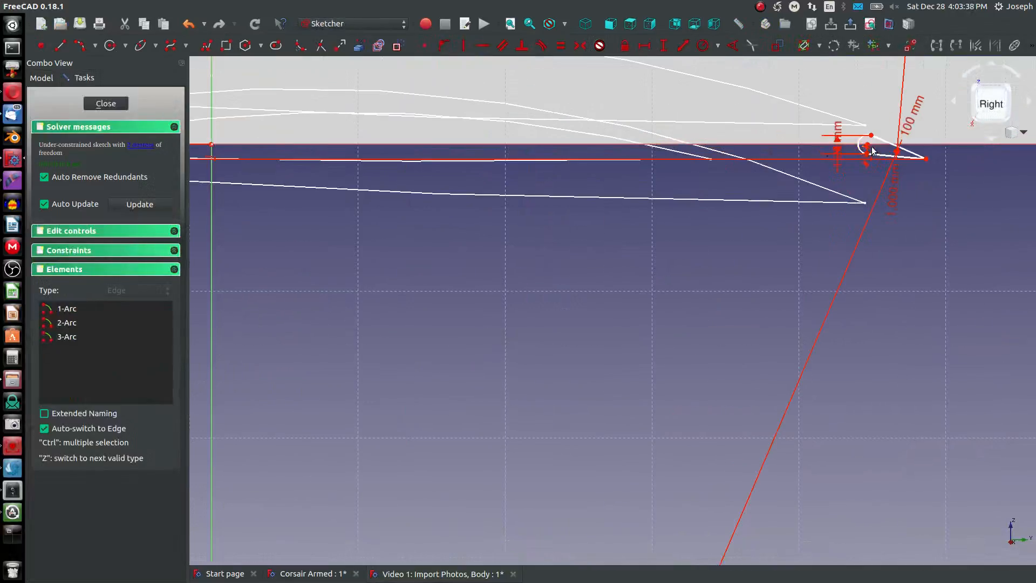
left_click_drag(867, 145, 163, 135)
scroll(200, 131, "down", 2)
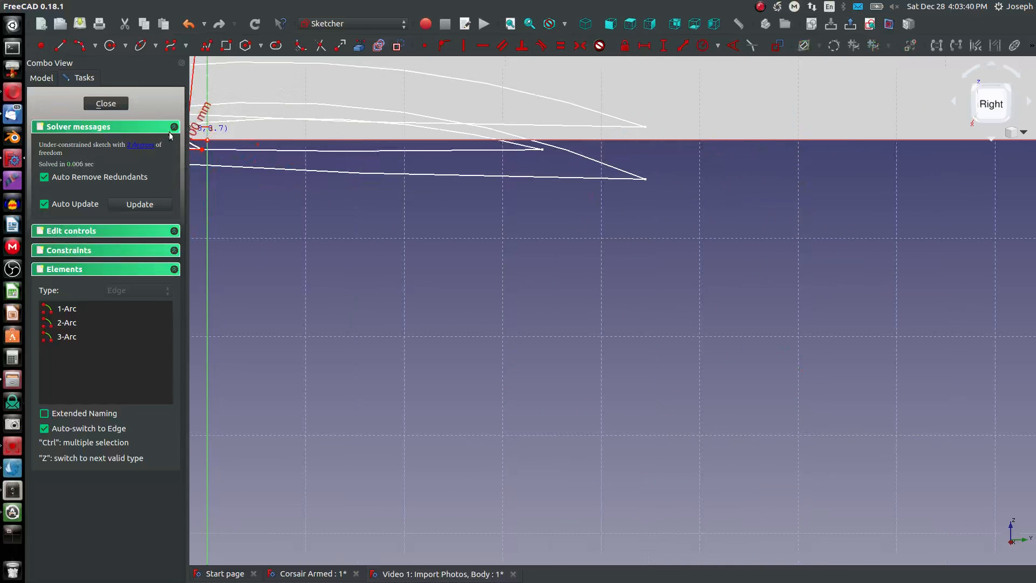
scroll(250, 158, "down", 3)
middle_click_drag(209, 145, 254, 178)
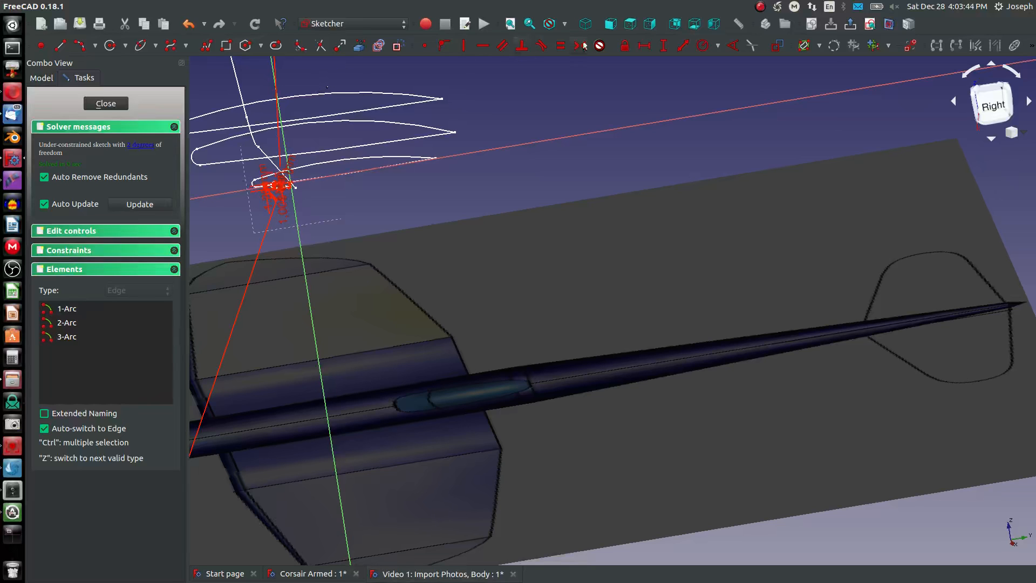
- Viewed from above, shift the nose arc's centre forward along the horizontal axis until the nose meets the wingtip's leading-edge outline in the reference image
left_click(629, 24)
scroll(507, 458, "down", 3)
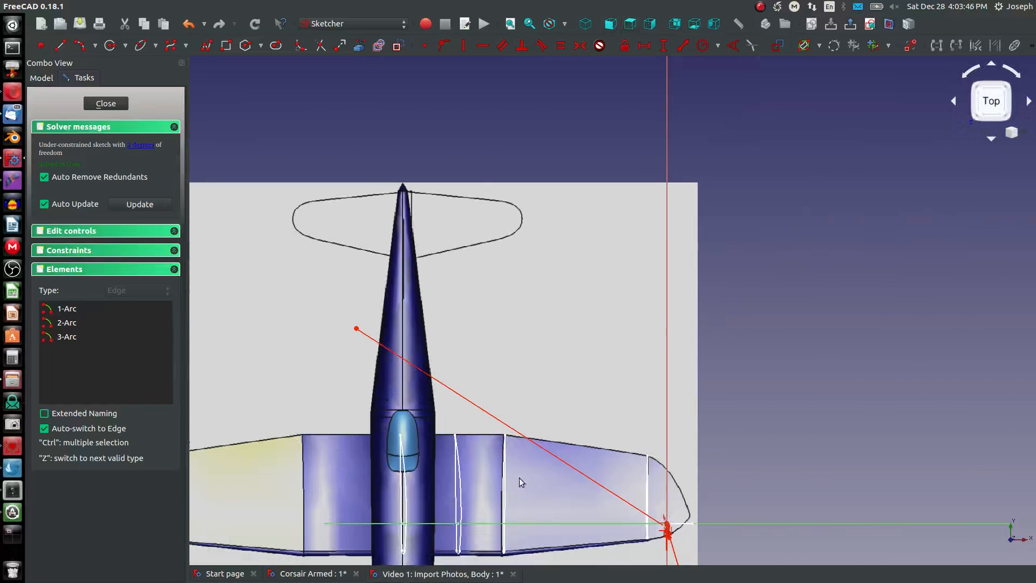
scroll(692, 539, "up", 5)
scroll(641, 490, "up", 4)
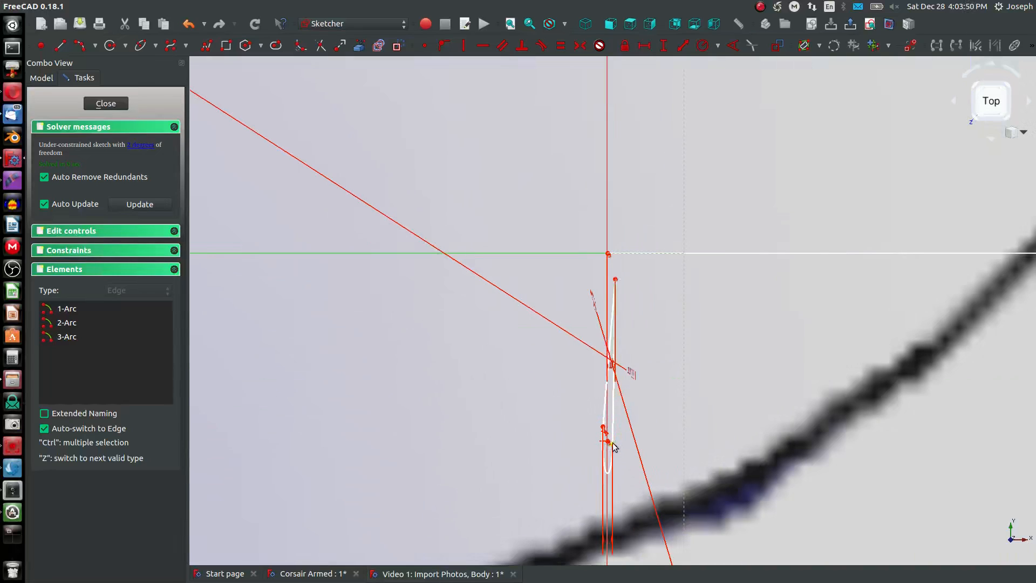
scroll(610, 444, "up", 5)
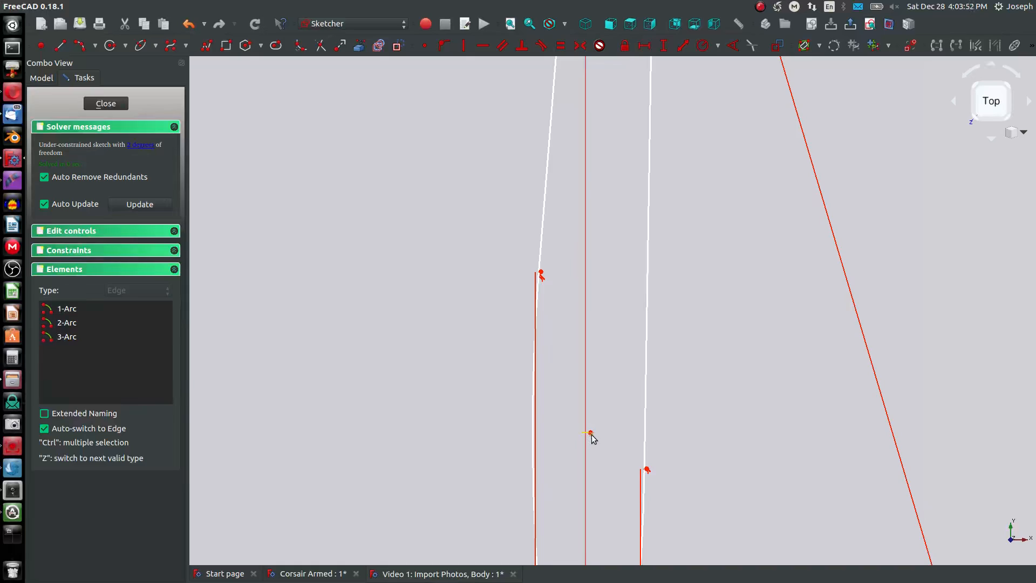
scroll(593, 438, "up", 4)
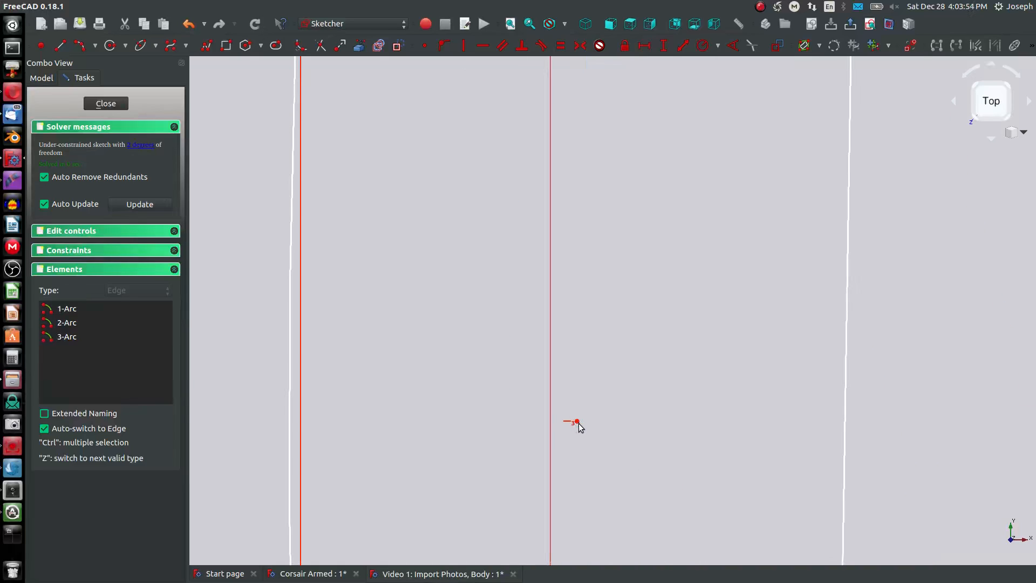
left_click_drag(578, 422, 583, 581)
scroll(584, 296, "down", 8)
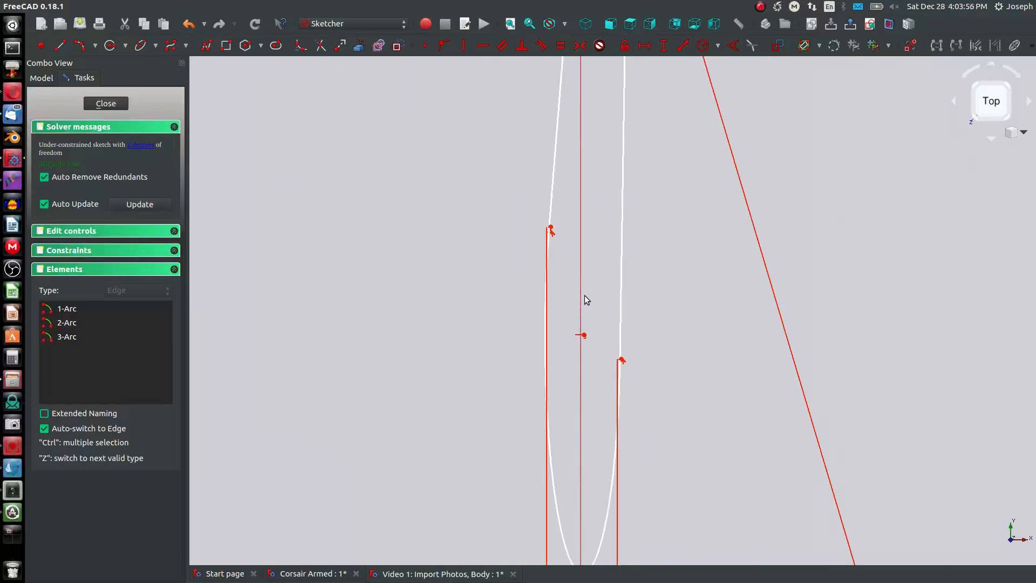
scroll(577, 458, "up", 6)
left_click_drag(578, 354, 564, 564)
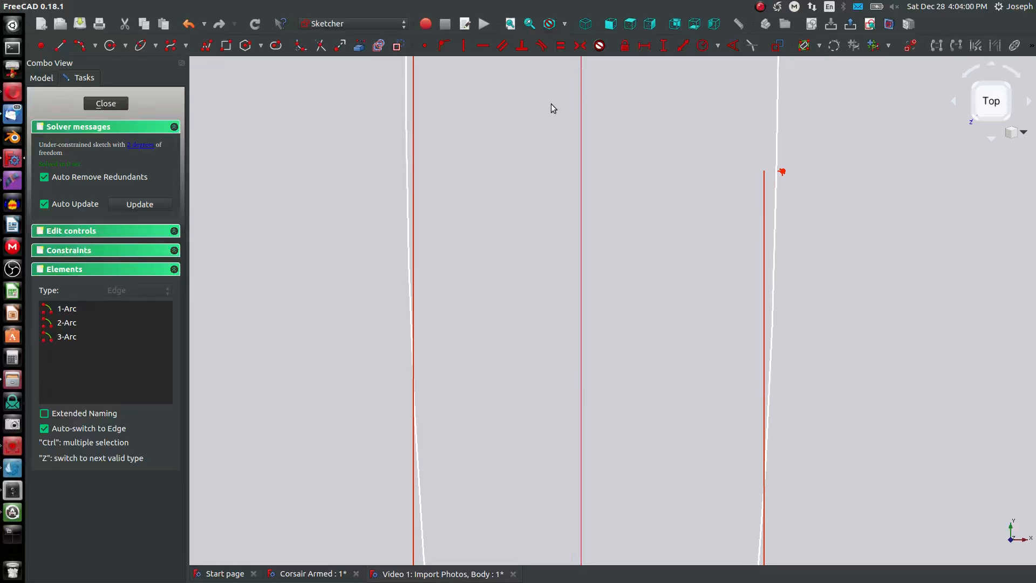
middle_click_drag(542, 172, 522, 366)
middle_click_drag(567, 150, 565, 189)
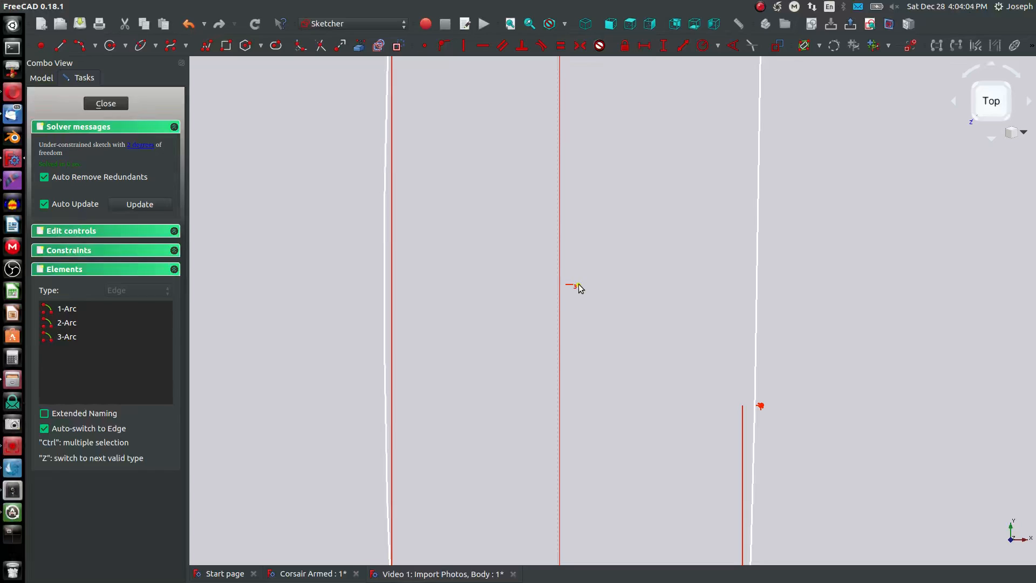
left_click_drag(576, 288, 576, 299)
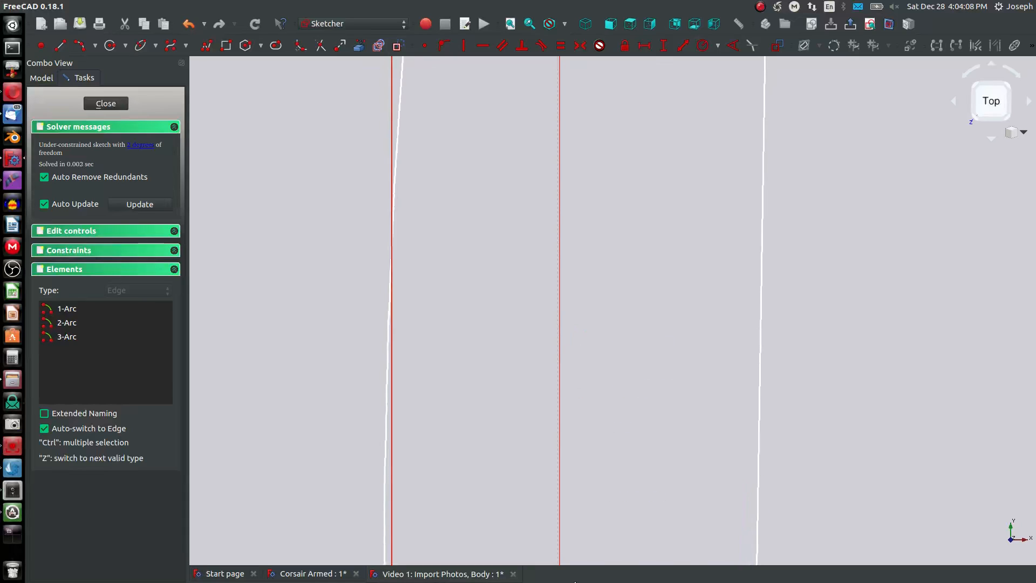
scroll(537, 278, "down", 5)
scroll(520, 265, "up", 5)
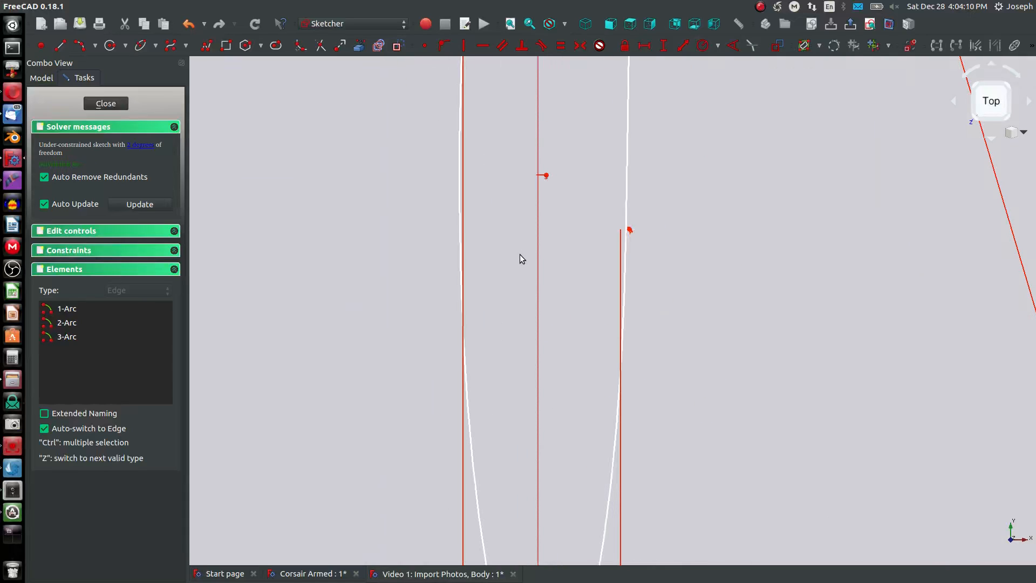
scroll(542, 194, "down", 2)
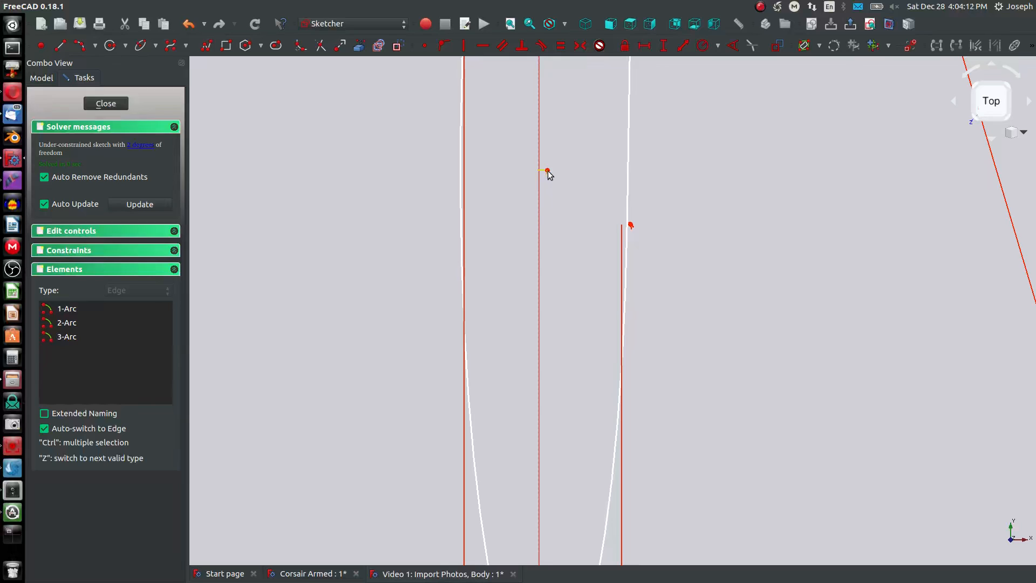
scroll(546, 172, "up", 3)
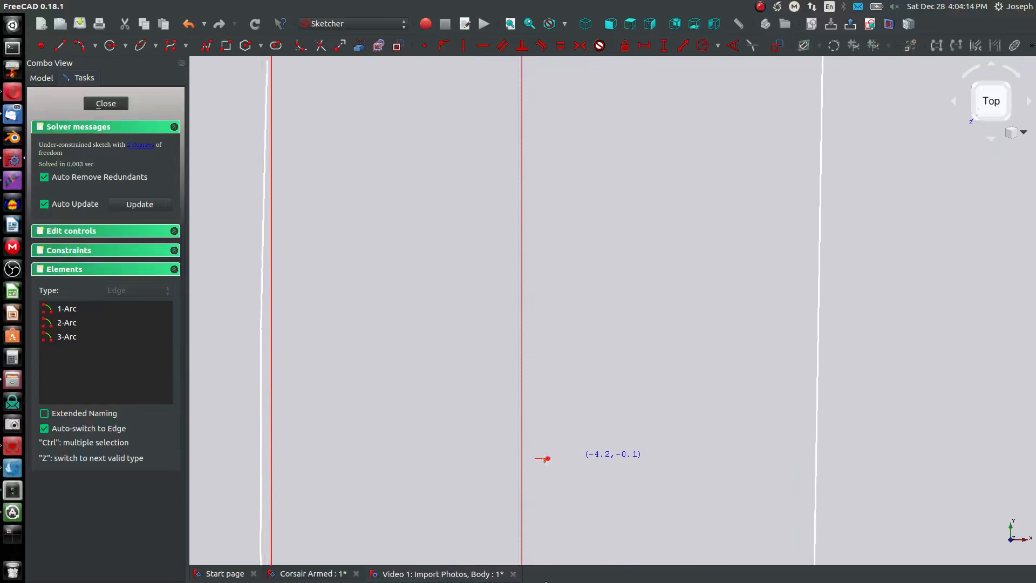
scroll(544, 352, "down", 3)
scroll(500, 260, "up", 3)
middle_click_drag(500, 257, 501, 563)
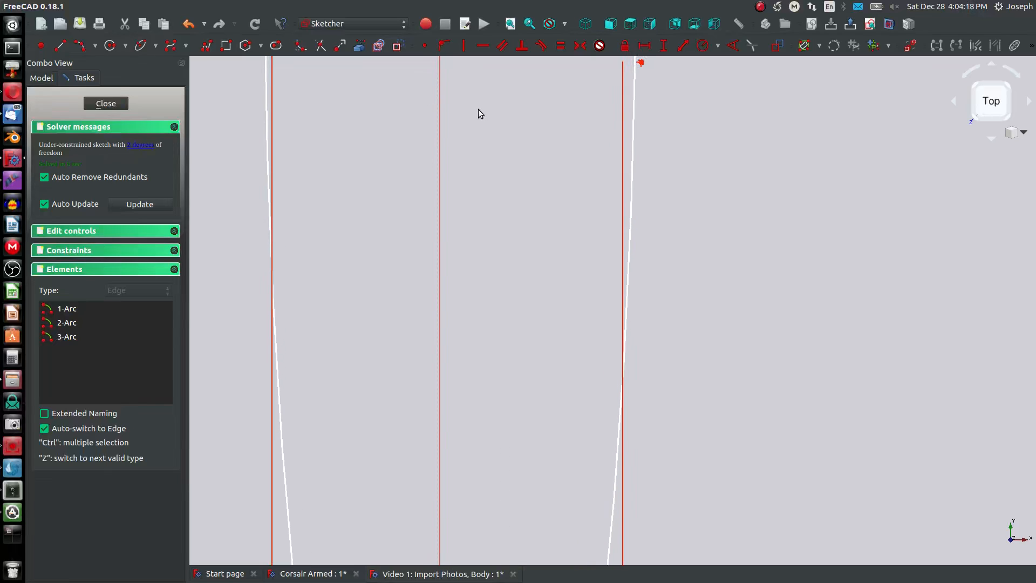
middle_click_drag(478, 114, 484, 227)
scroll(485, 264, "up", 2)
mouse_move(485, 268)
middle_mouse_down()
mouse_move(634, 360)
mouse_move(634, 415)
middle_mouse_up()
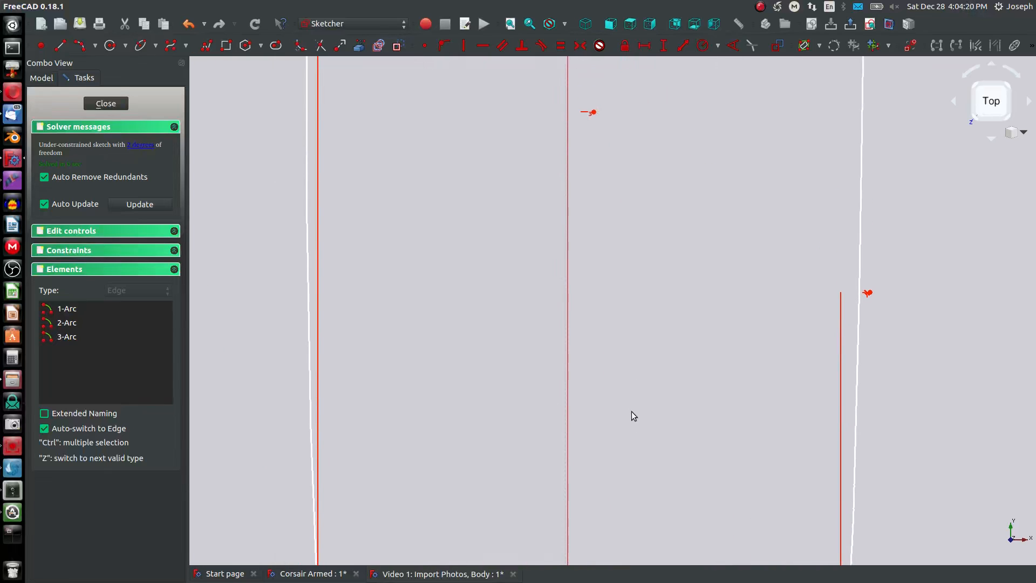
middle_click_drag(595, 117, 596, 578)
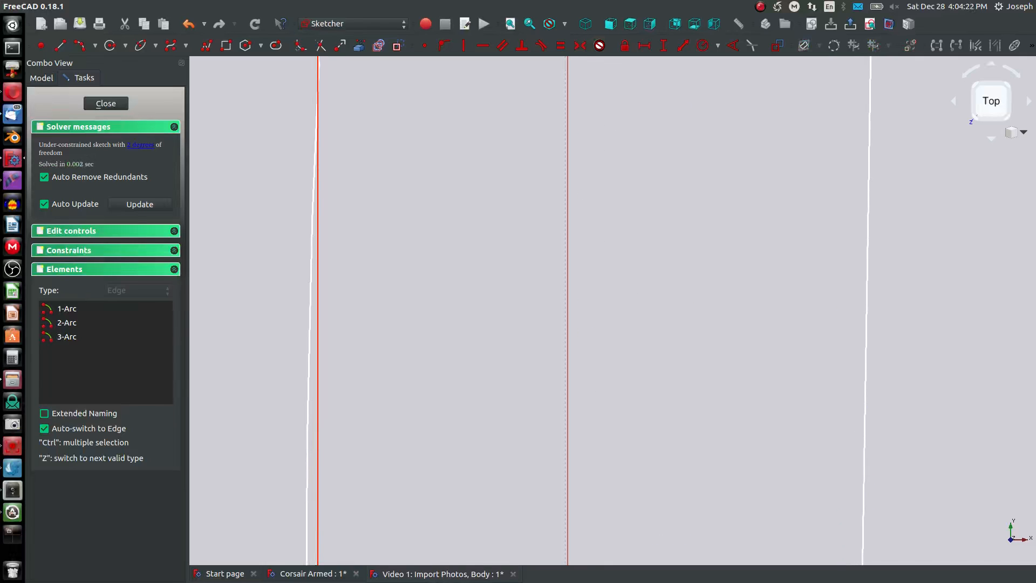
scroll(636, 326, "down", 10)
middle_click_drag(629, 372, 619, 111)
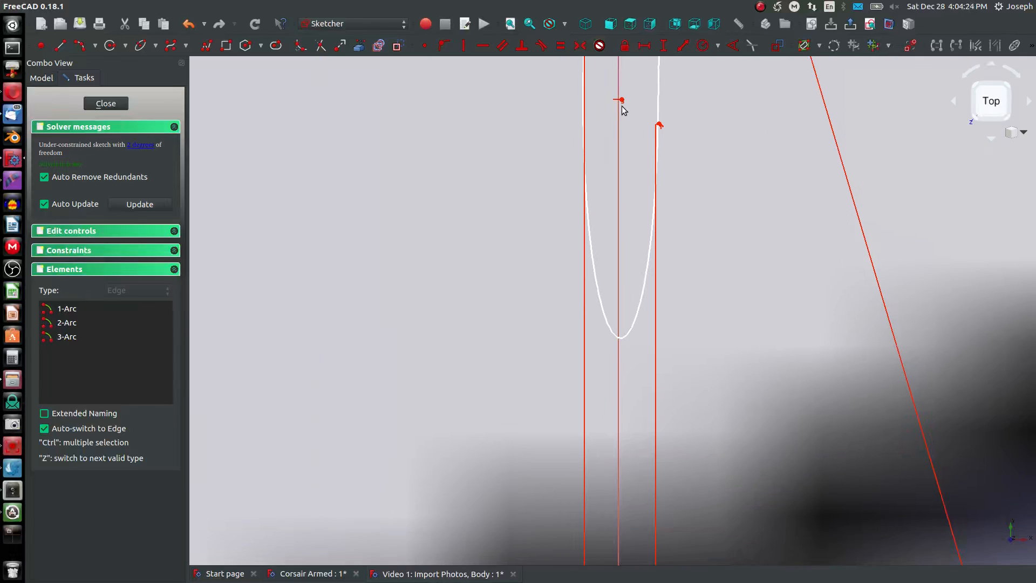
scroll(620, 103, "up", 4)
scroll(625, 97, "up", 4)
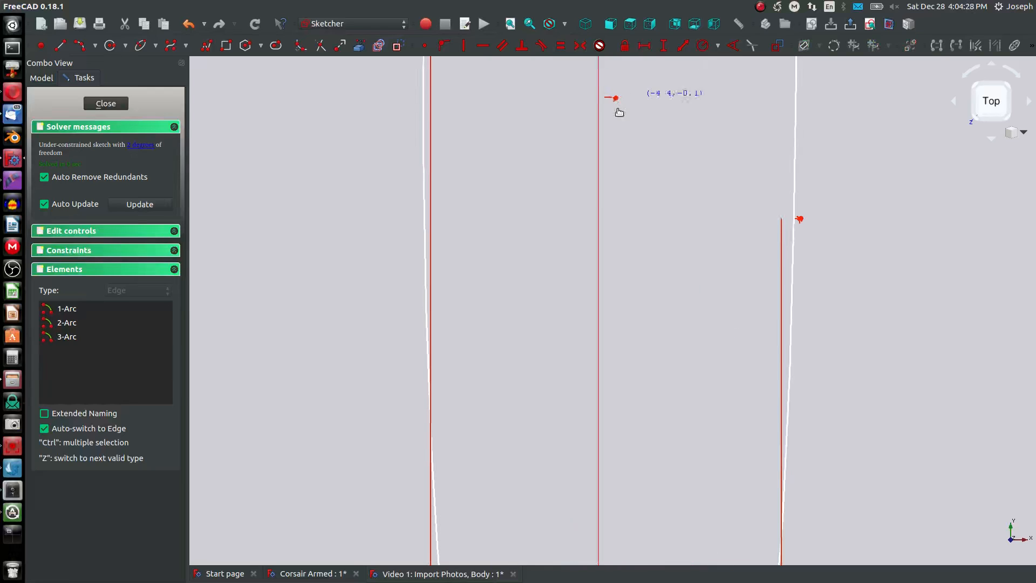
middle_click_drag(618, 111, 574, 551)
scroll(583, 287, "down", 8)
middle_click_drag(598, 267, 587, 64)
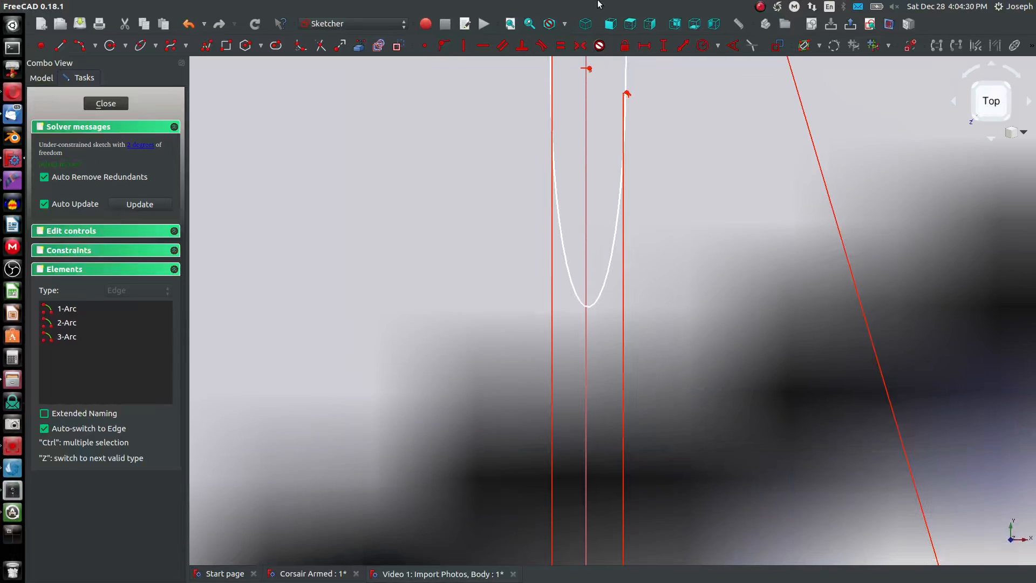
scroll(588, 65, "up", 4)
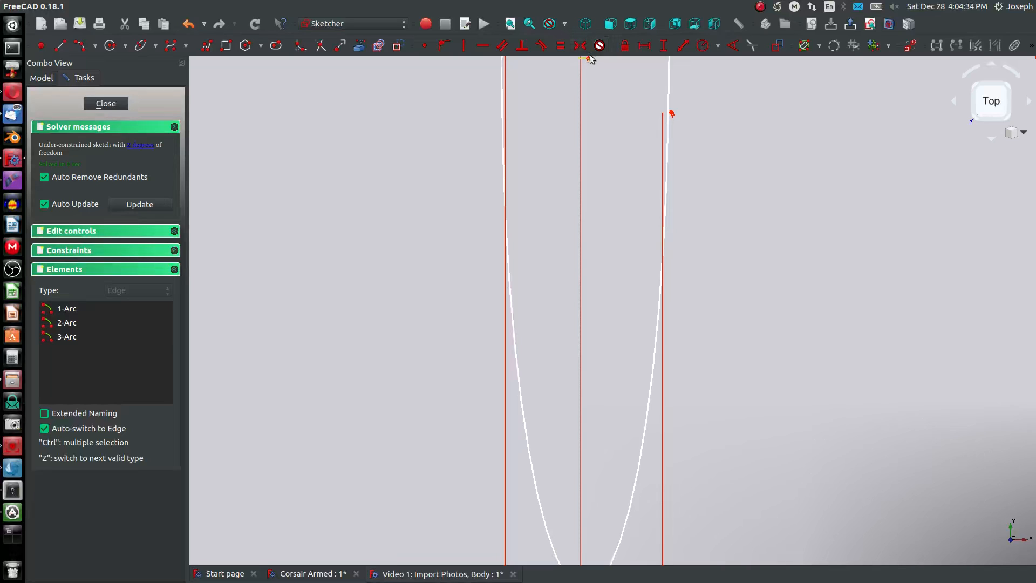
scroll(588, 63, "up", 4)
middle_click_drag(585, 65, 585, 176)
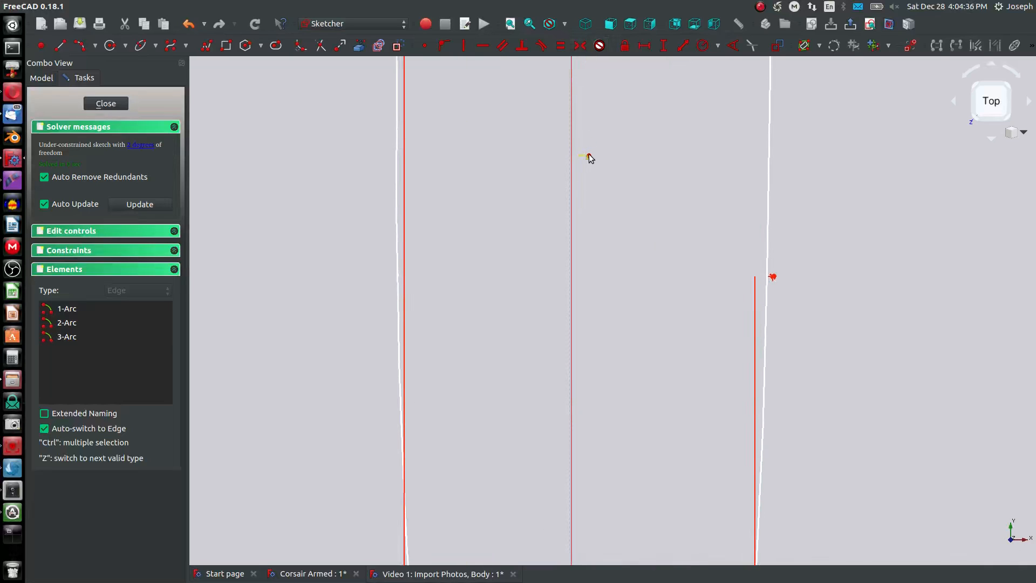
scroll(578, 281, "down", 5)
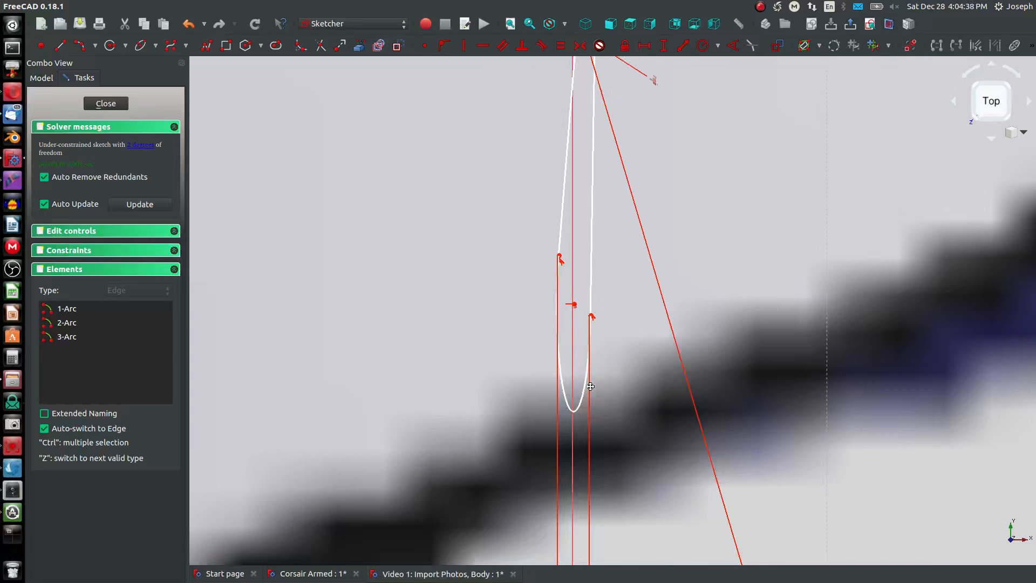
middle_click_drag(577, 283, 592, 257)
scroll(580, 152, "up", 5)
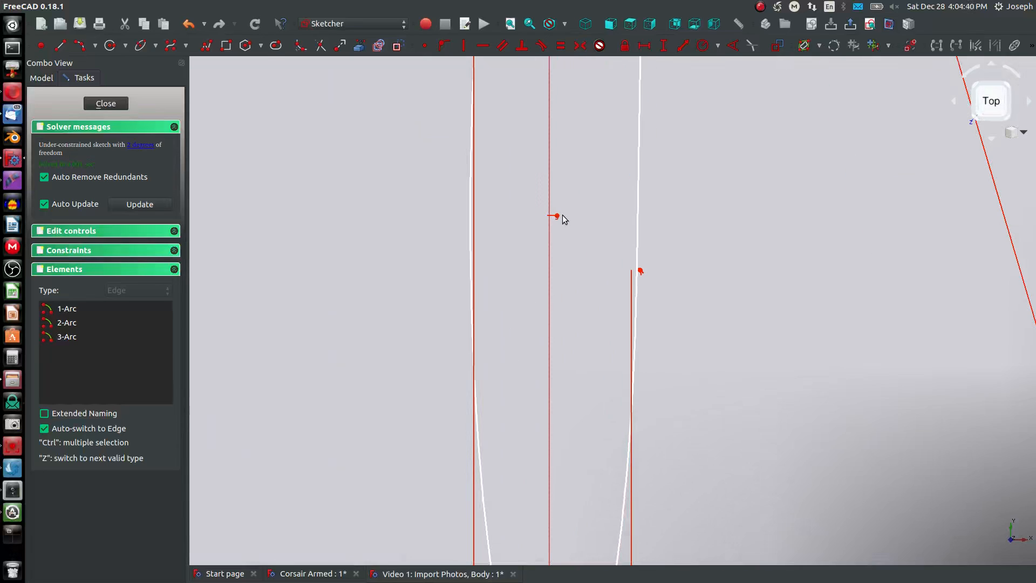
scroll(558, 214, "up", 4)
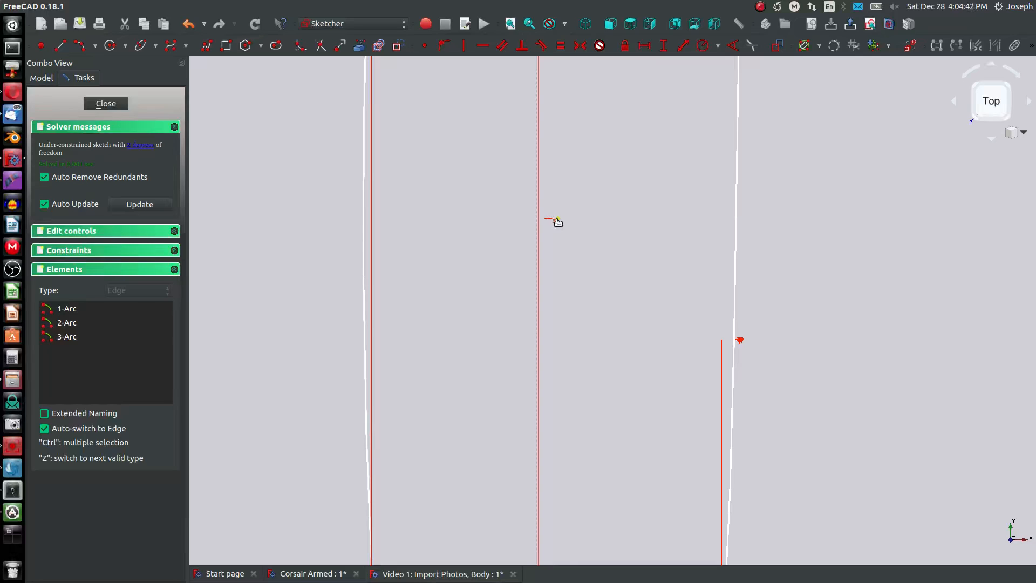
left_click(555, 219)
left_click(576, 552)
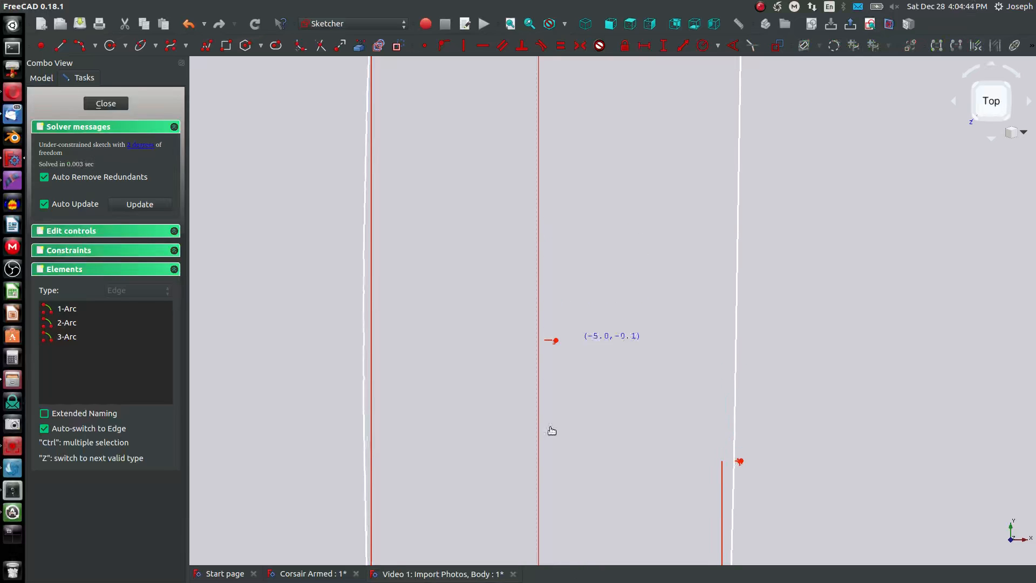
scroll(616, 326, "down", 4)
scroll(608, 349, "down", 5)
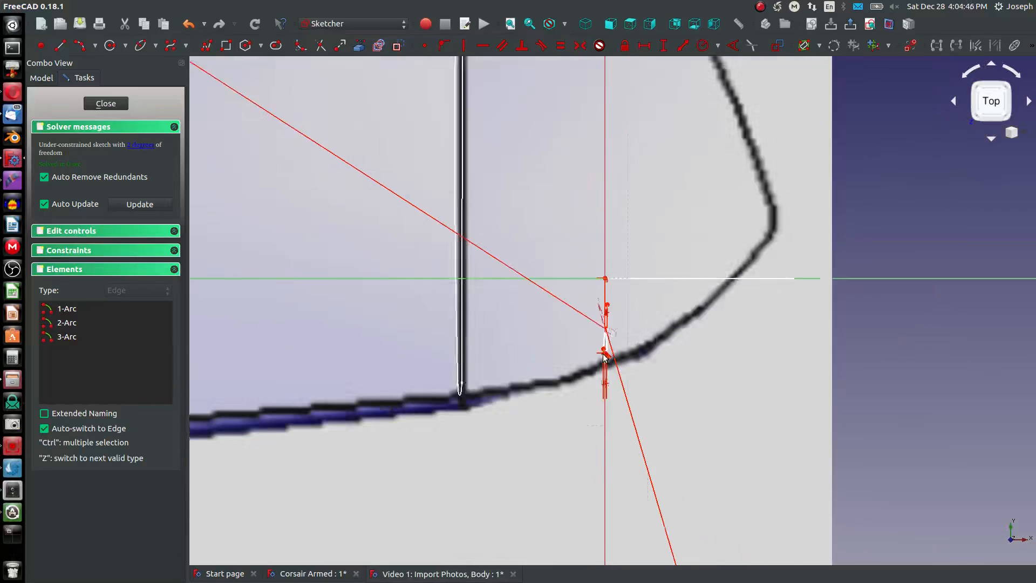
scroll(599, 329, "up", 3)
scroll(630, 432, "up", 5)
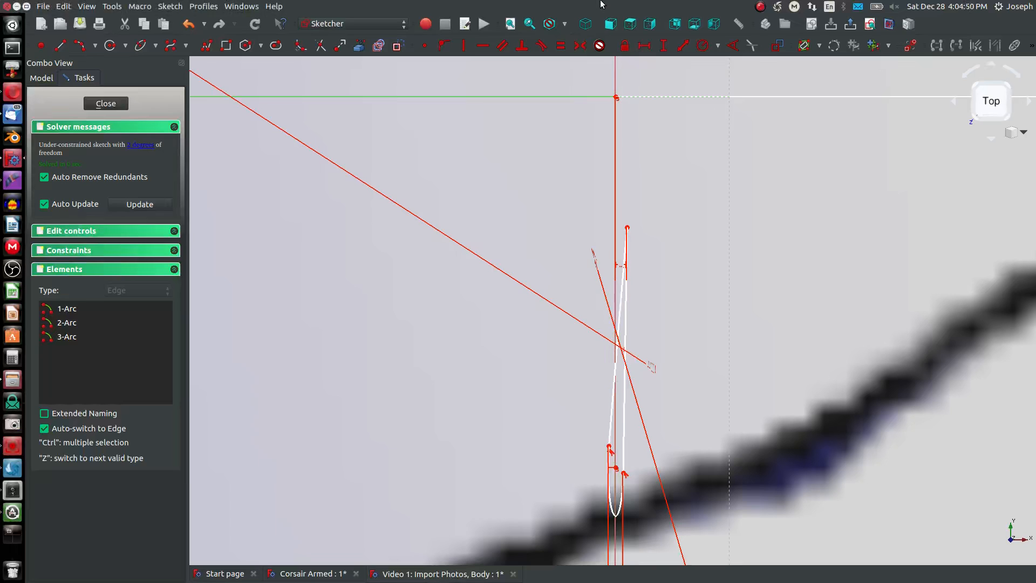
- Viewed from the right, constrain the horizontal distance between the nose arc's centre and the origin to 5.1 mm
key("3")
scroll(639, 220, "down", 10)
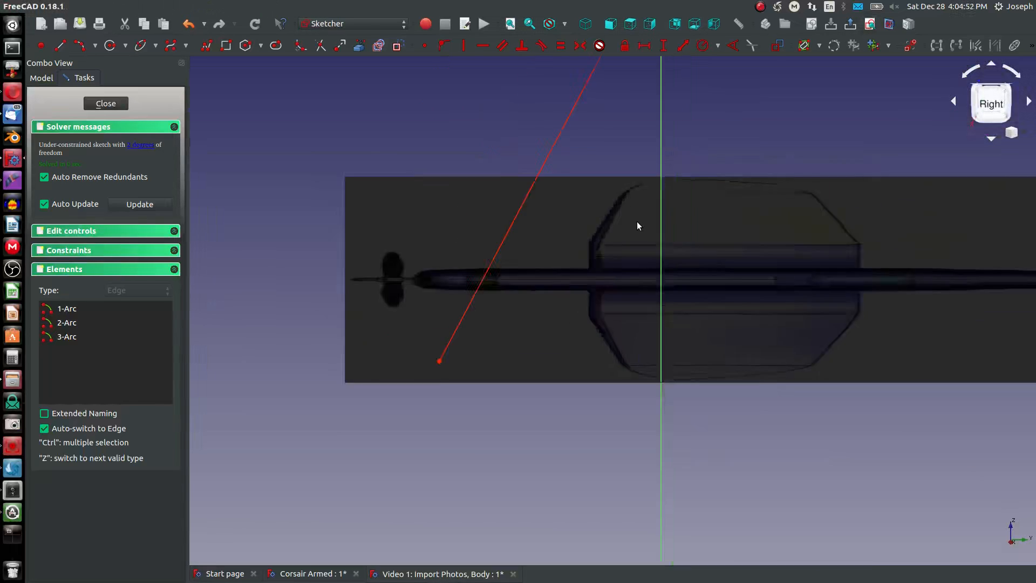
scroll(629, 131, "up", 10)
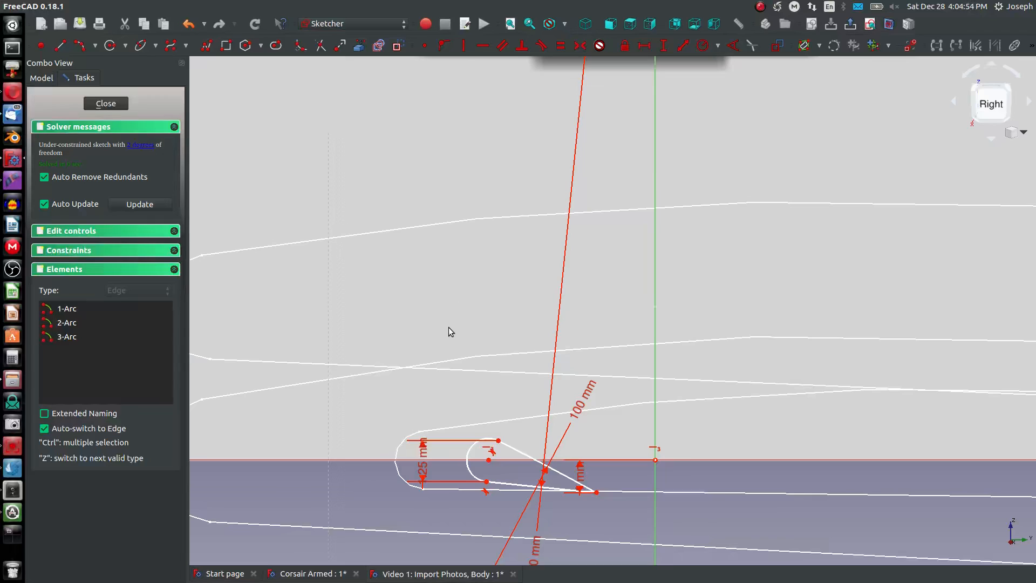
left_click(489, 460)
left_click(655, 459)
key("l")
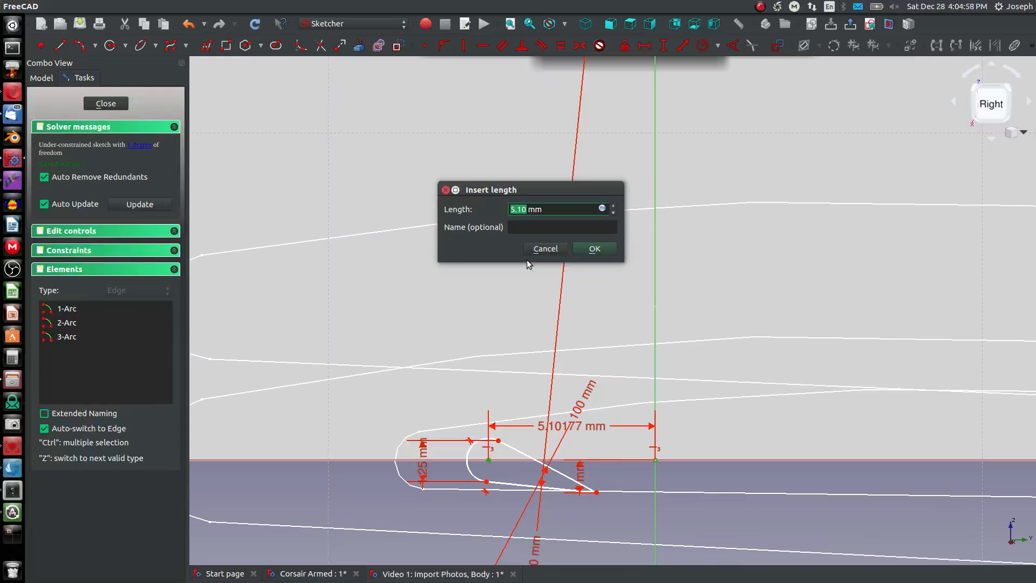
left_click(590, 248)
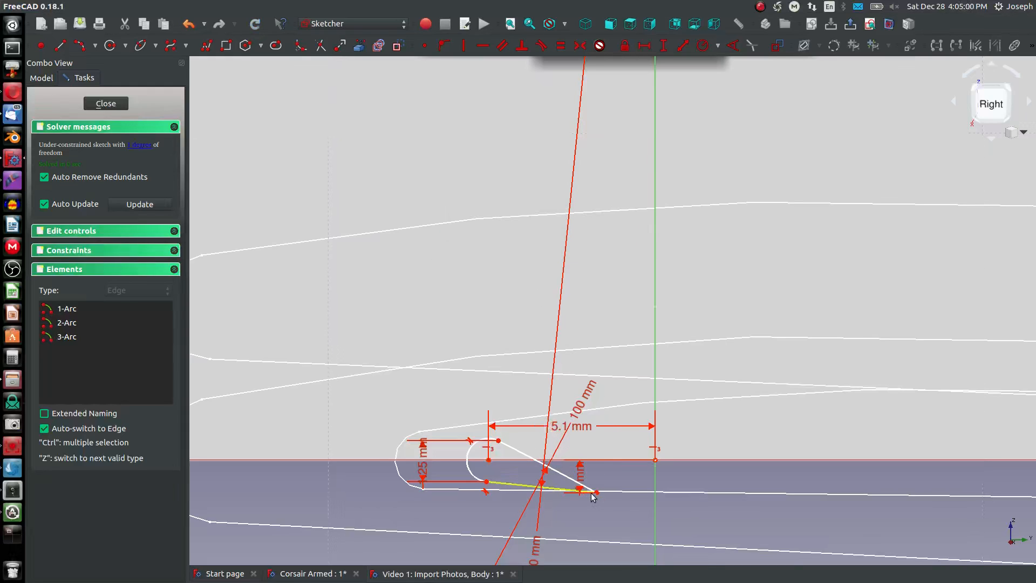
key("Escape")
mouse_move(595, 494)
left_mouse_down()
mouse_move(811, 493)
mouse_move(791, 503)
left_mouse_up()
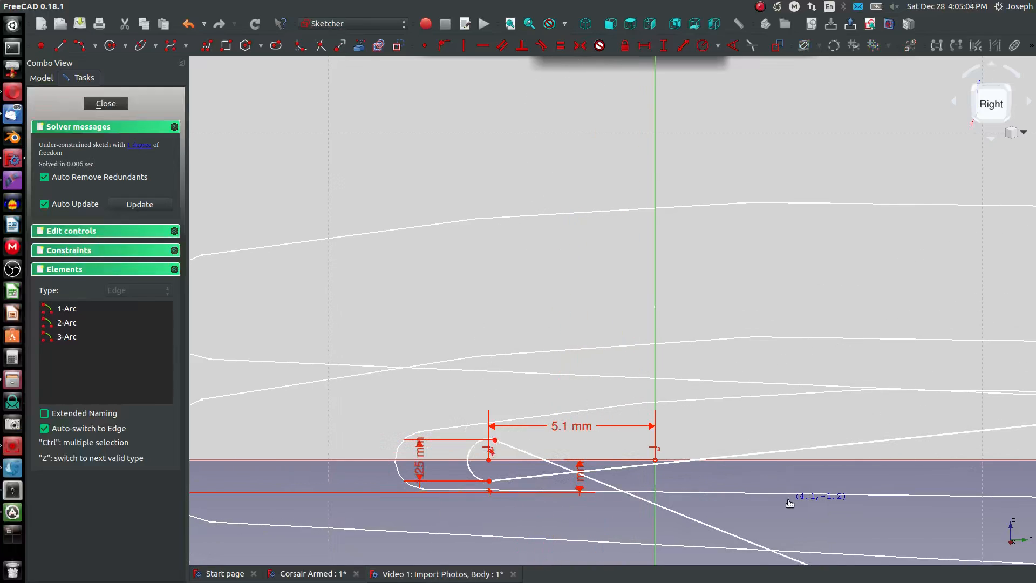
scroll(755, 500, "down", 6)
scroll(744, 497, "down", 5)
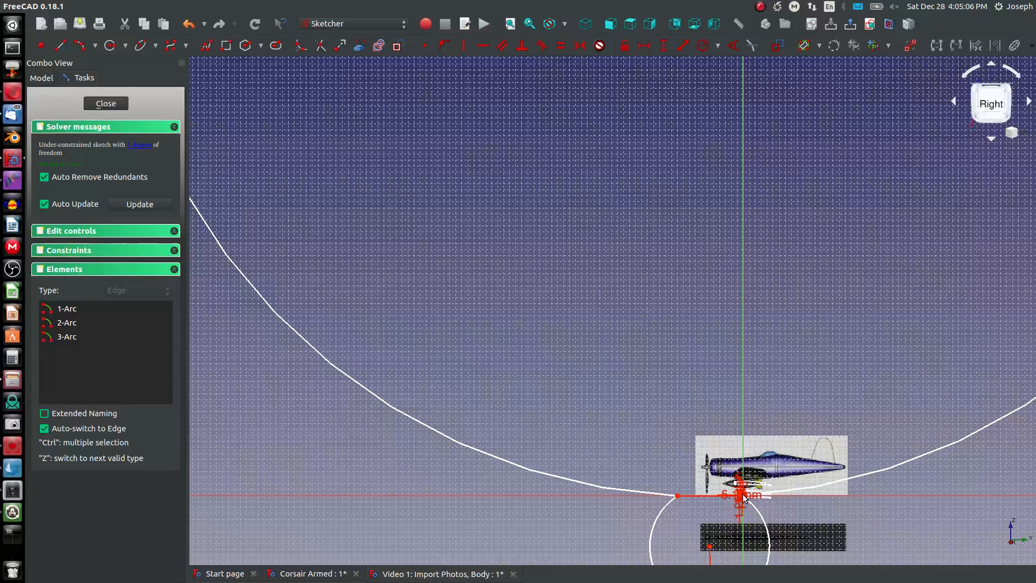
- Pull the trailing-edge point aft and constrain its horizontal distance from the origin to -10 mm
scroll(746, 502, "up", 10)
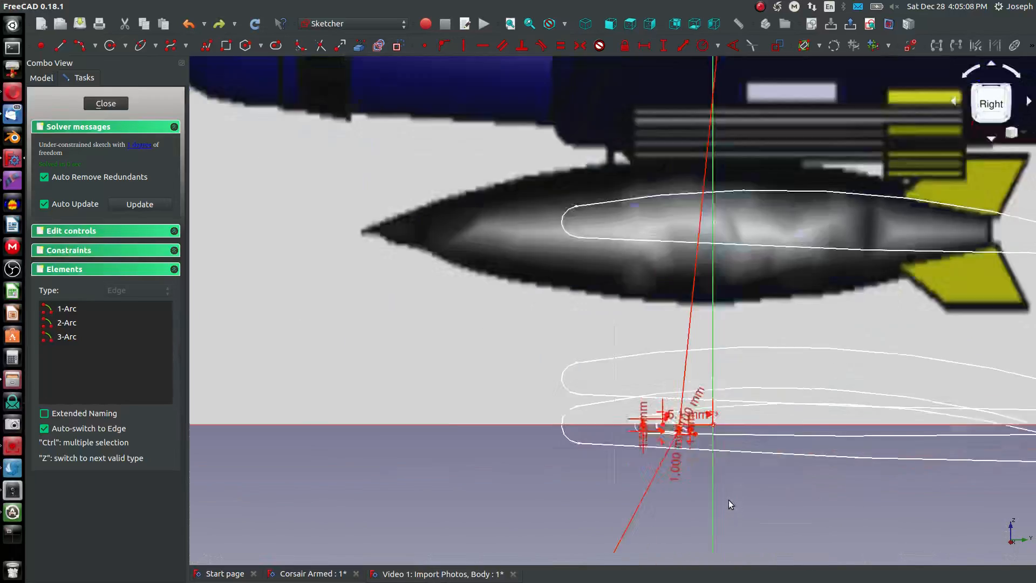
scroll(606, 389, "up", 4)
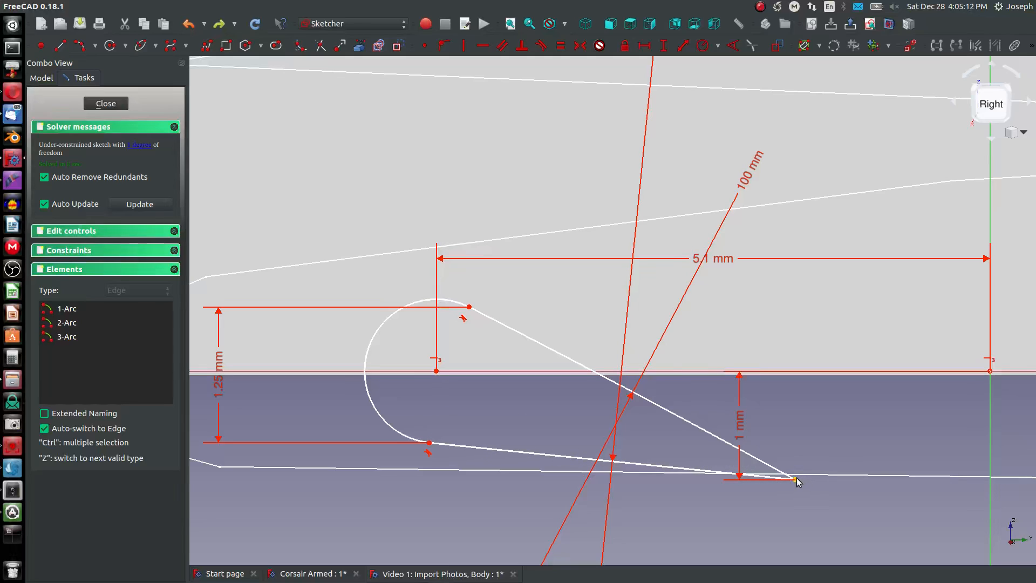
mouse_move(796, 481)
left_mouse_down()
mouse_move(860, 481)
mouse_move(849, 481)
left_mouse_up()
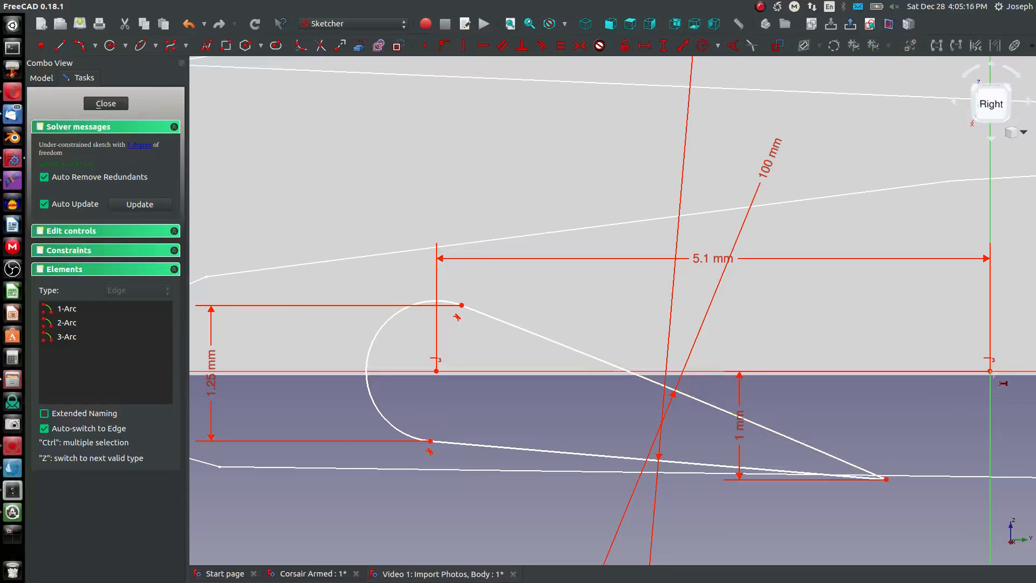
left_click(991, 372)
left_click(889, 479)
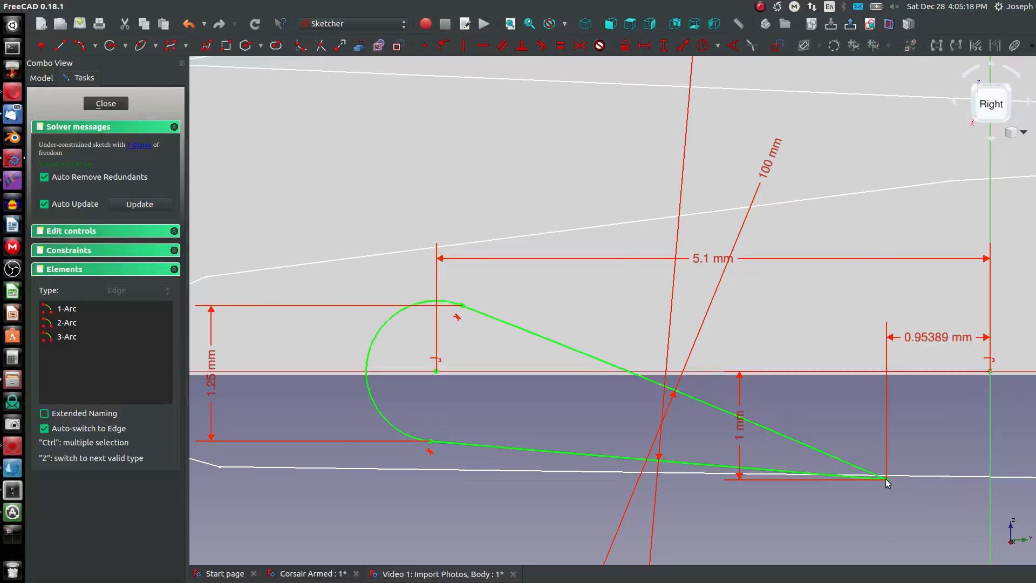
type("-")
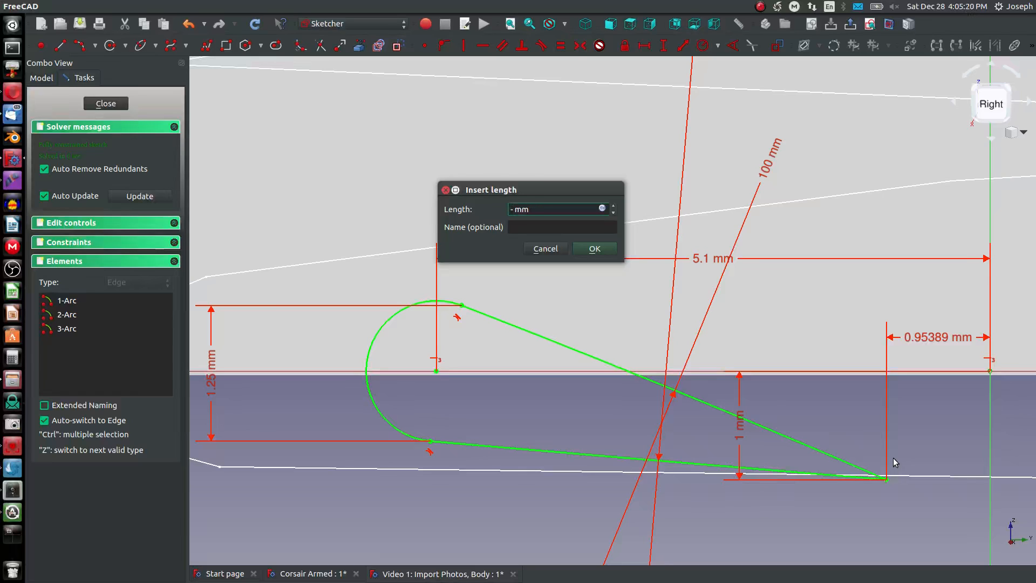
type("10")
key("Return")
- Compare the tip airfoil with the wing outline from above and set the trailing-edge point's horizontal distance from the origin to -30 mm
scroll(894, 462, "down", 6)
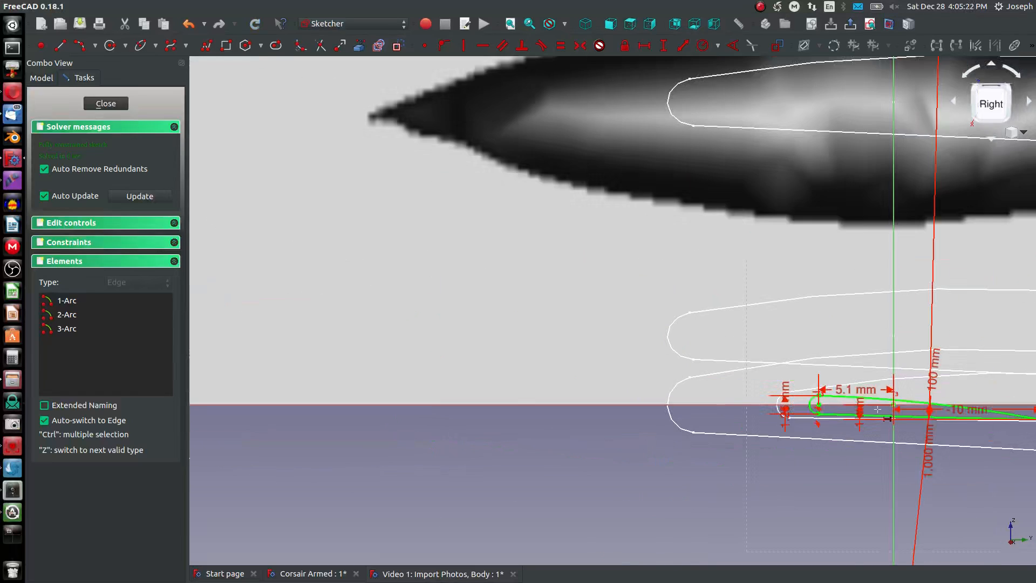
left_click(630, 24)
scroll(696, 98, "up", 8)
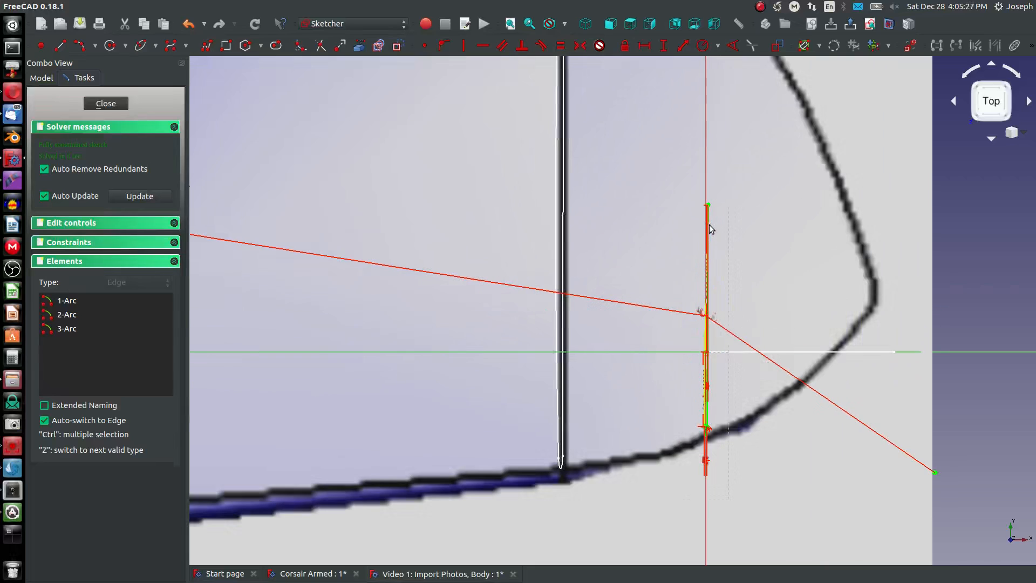
middle_click_drag(709, 225, 669, 237)
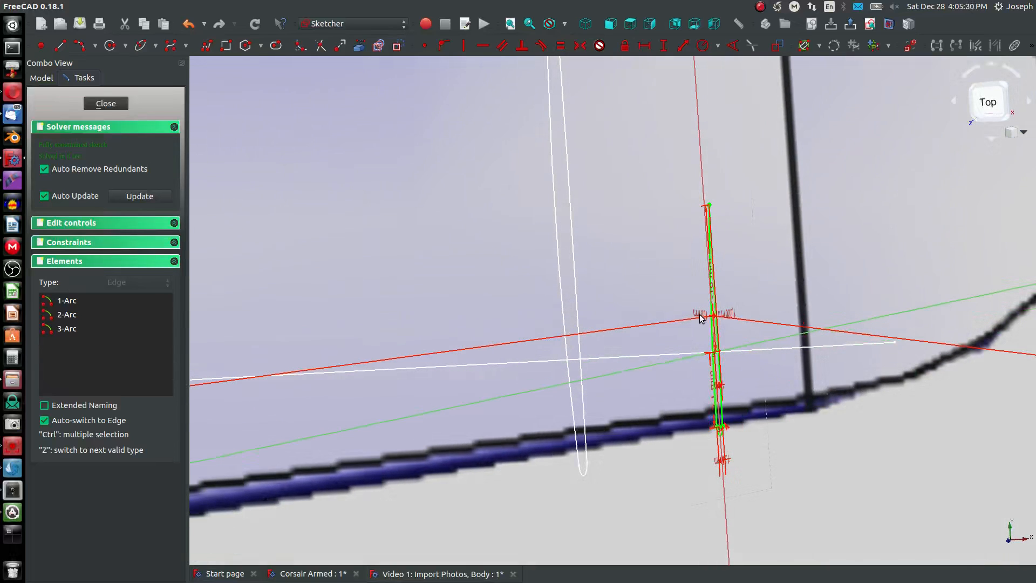
middle_click_drag(695, 311, 648, 311)
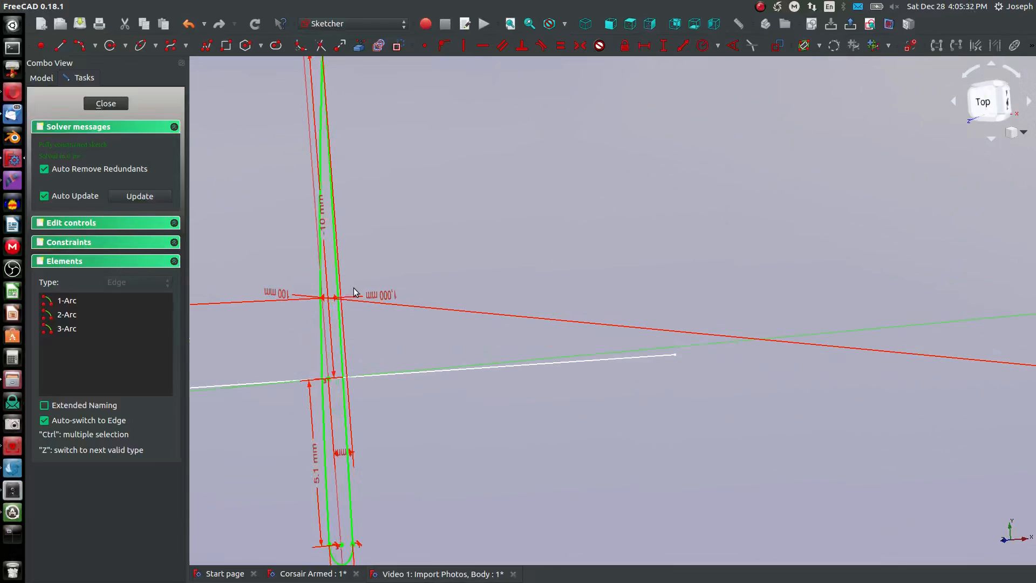
middle_click_drag(312, 293, 324, 238)
double_click(324, 226)
type("-30mm")
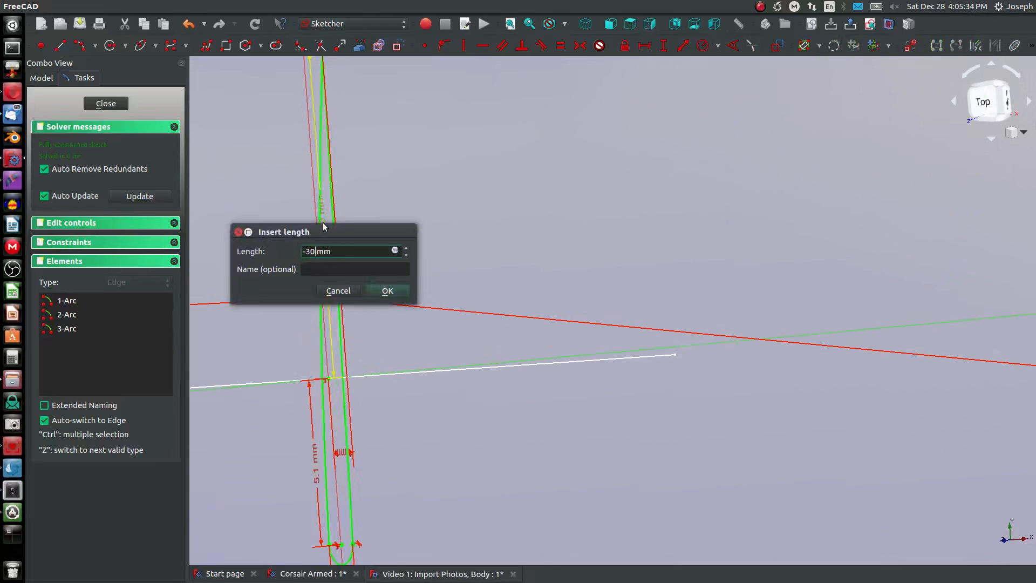
key("Return")
- Recheck the airfoil against the wingtip outline from above and reduce the trailing-edge point's horizontal distance from the origin to -25 mm
scroll(324, 224, "down", 5)
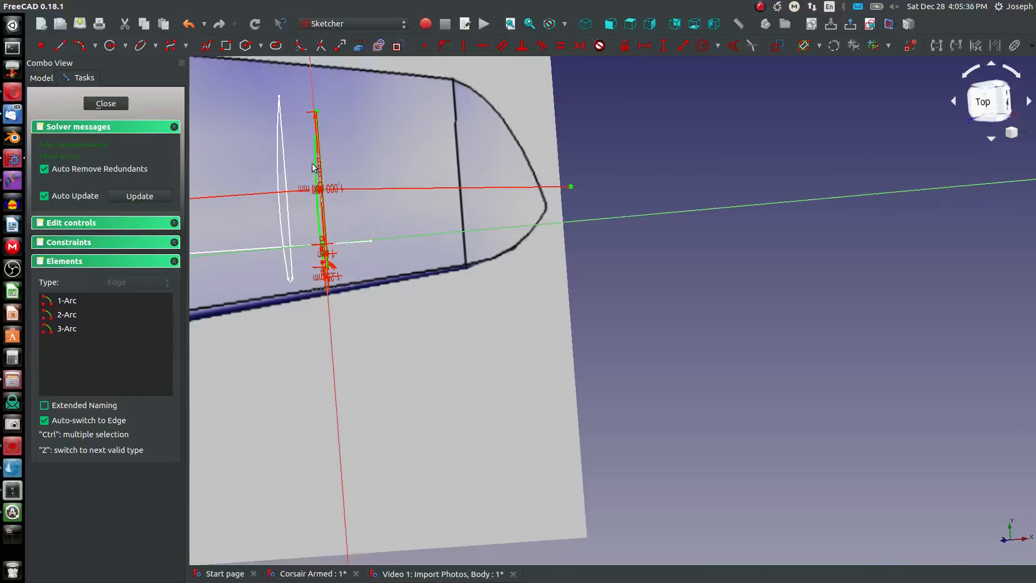
scroll(324, 183, "up", 3)
left_click(633, 24)
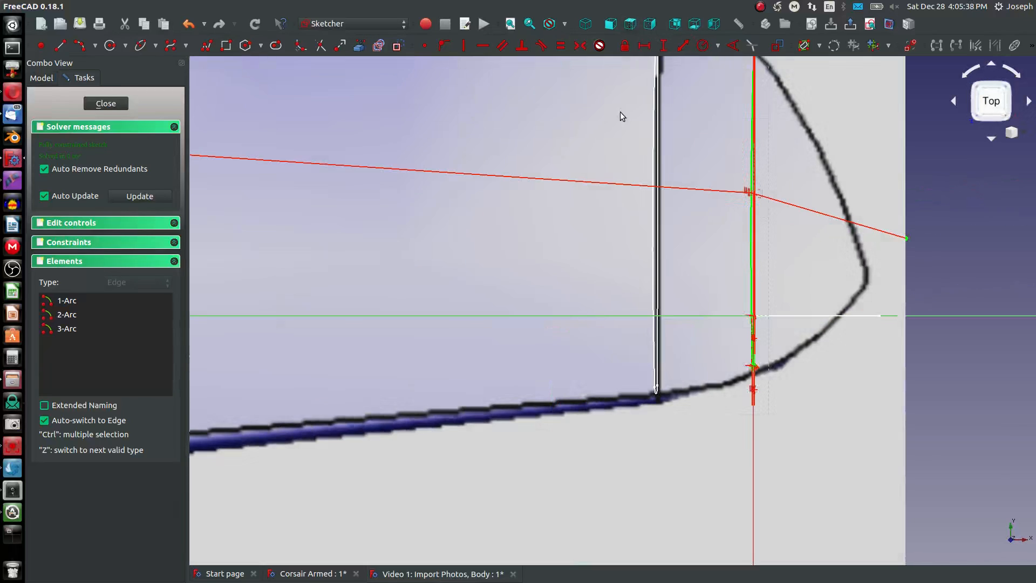
scroll(640, 213, "down", 4)
scroll(657, 197, "up", 4)
middle_click_drag(675, 215, 645, 221)
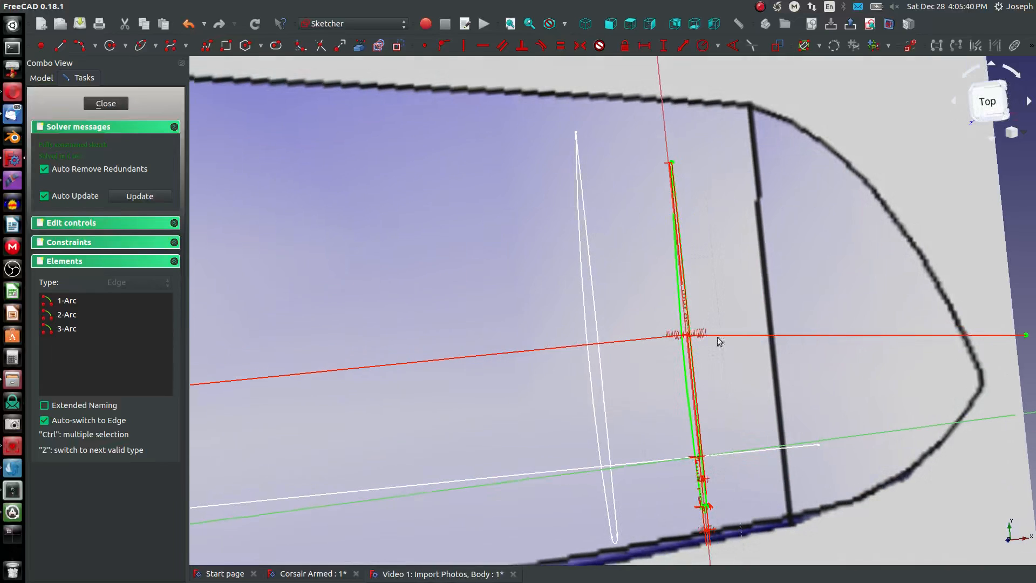
scroll(690, 351, "up", 4)
middle_click_drag(724, 334, 678, 331)
scroll(313, 310, "down", 4)
scroll(315, 292, "up", 8)
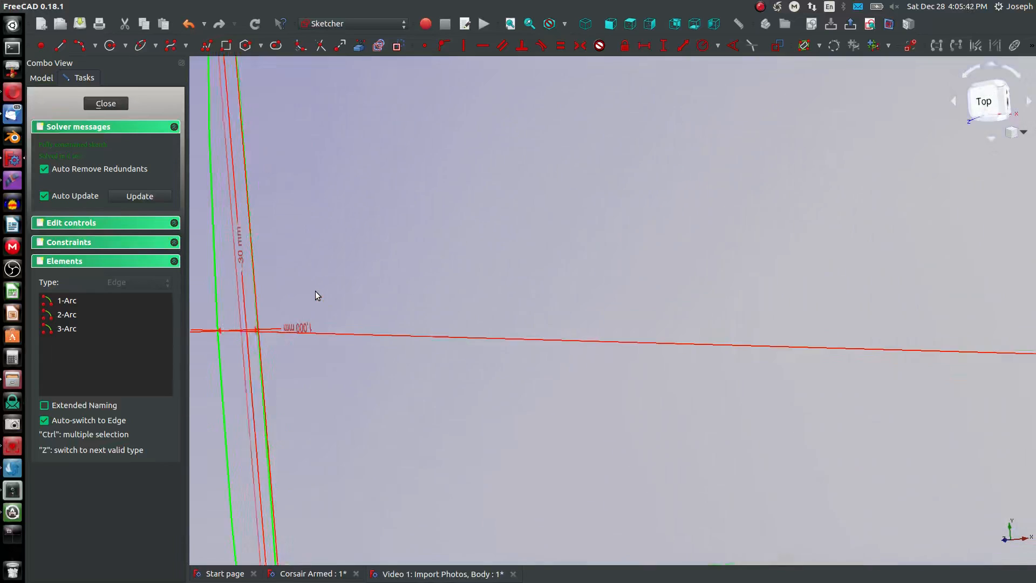
middle_click_drag(329, 277, 505, 190)
scroll(464, 272, "down", 6)
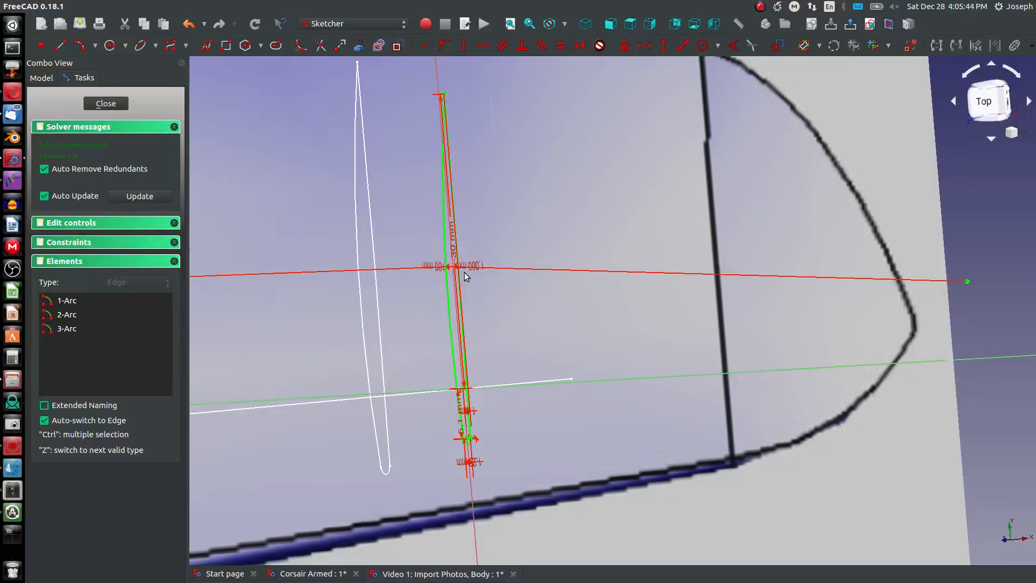
mouse_move(458, 371)
middle_mouse_down()
mouse_move(440, 319)
mouse_move(473, 254)
middle_mouse_up()
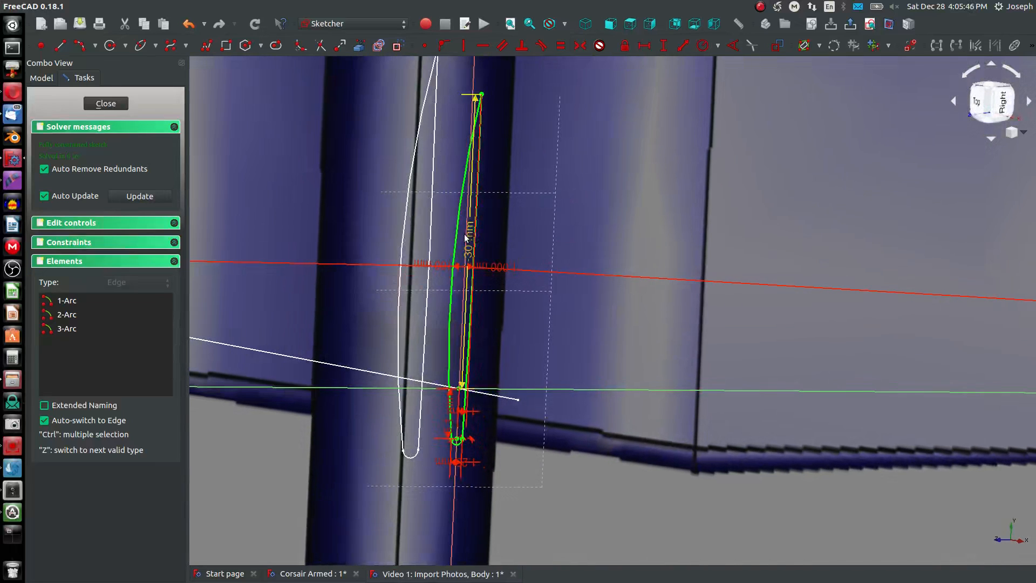
double_click(467, 241)
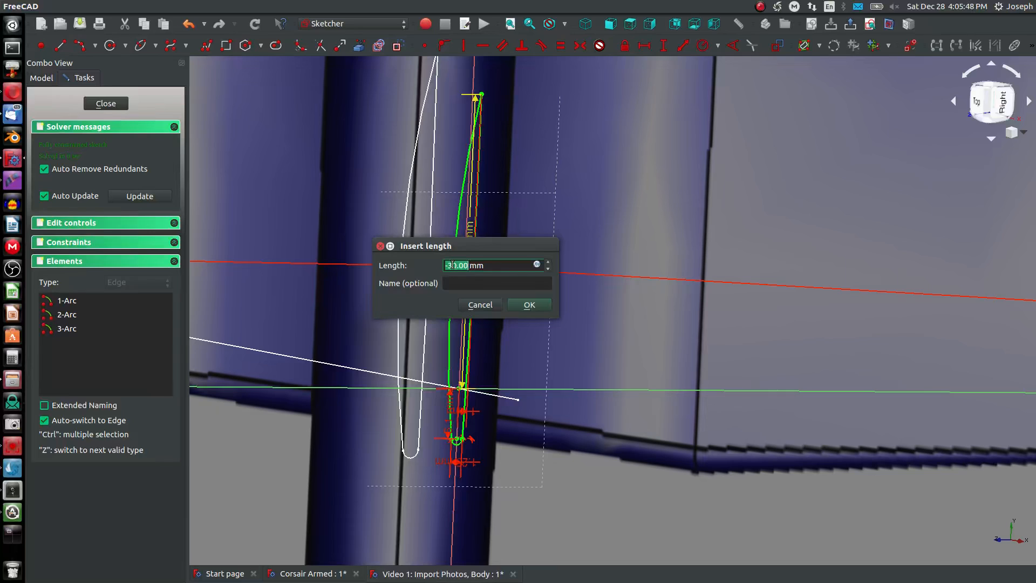
type("-25")
key("Return")
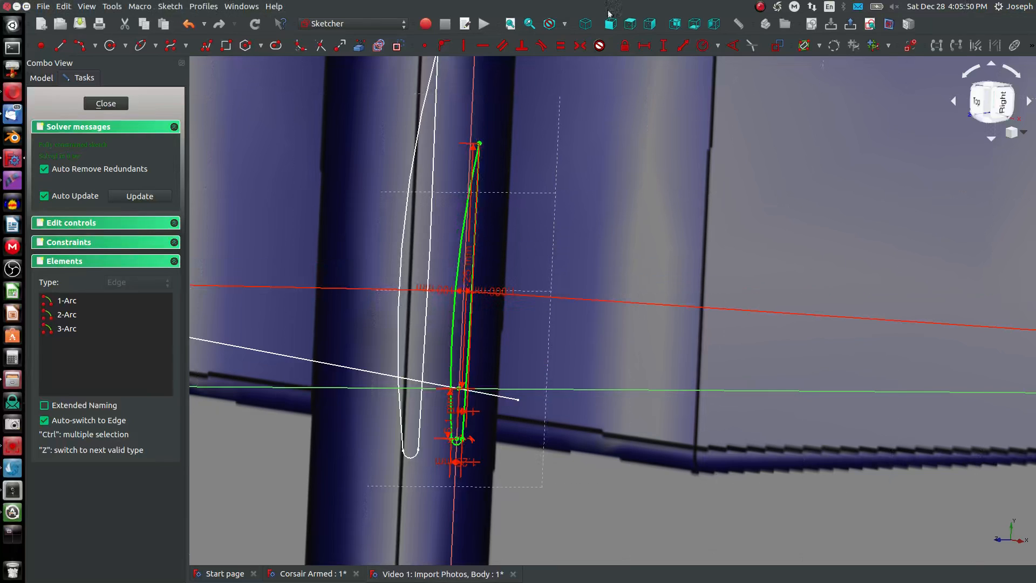
- Viewed from above, fine-tune the trailing-edge point's horizontal distance from the origin to -27 mm to meet the wingtip outline
left_click(630, 24)
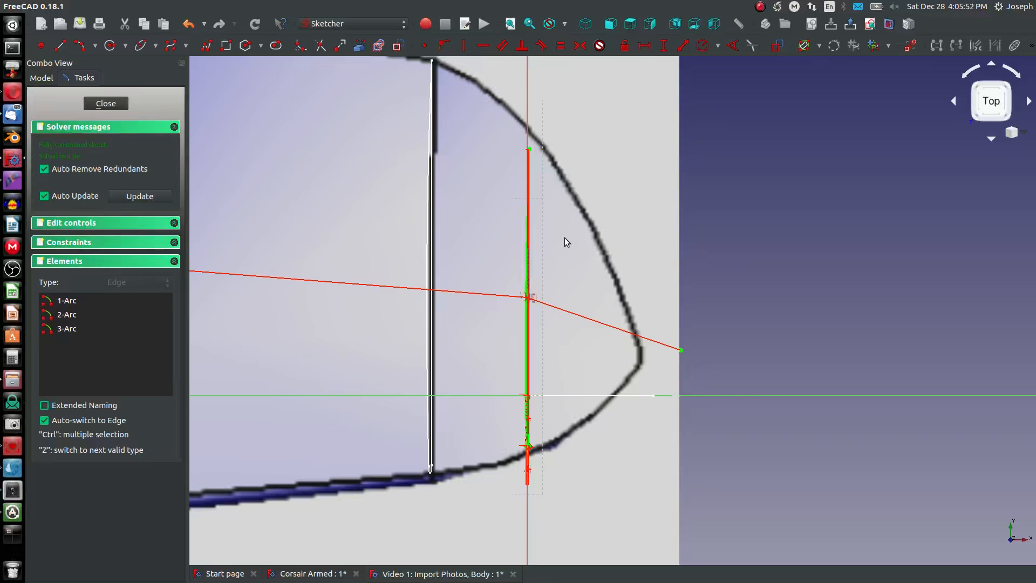
scroll(534, 266, "up", 10)
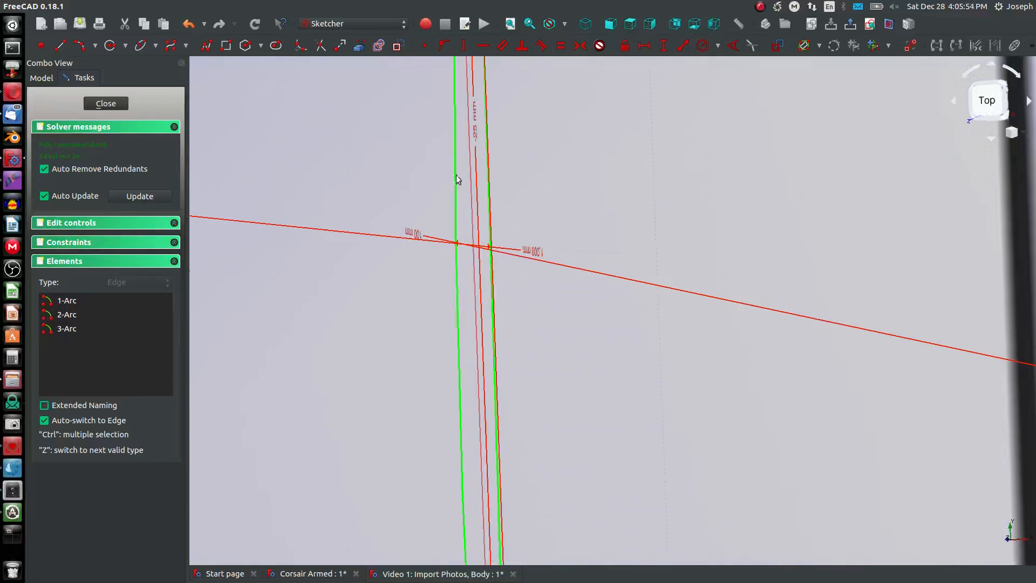
double_click(474, 131)
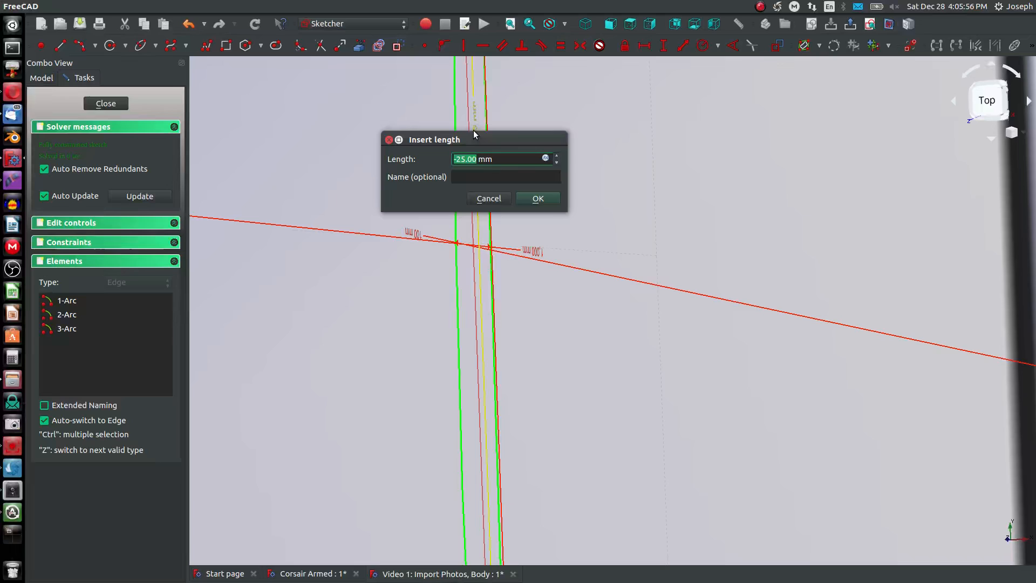
type("-27")
key("Return")
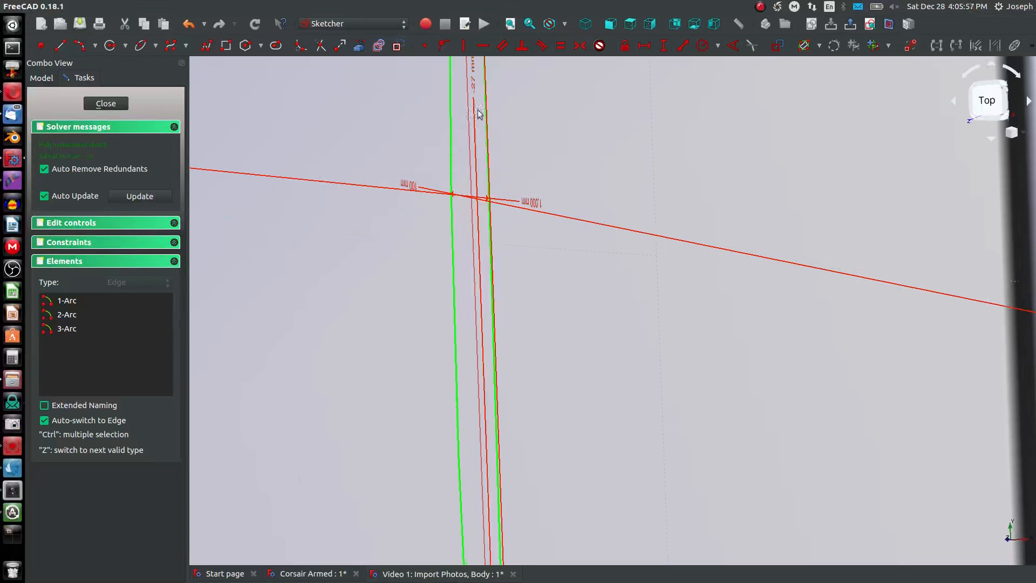
- Check the tip airfoil's fit to the wing outline from above and at an angle, and close the sketch
left_click(623, 27)
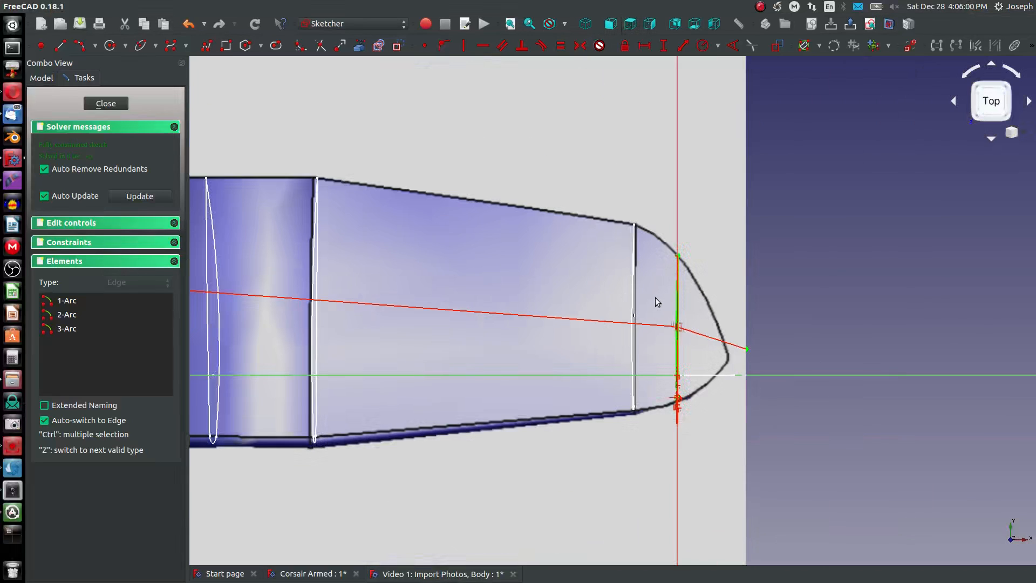
middle_click_drag(656, 300, 622, 220)
scroll(654, 250, "down", 4)
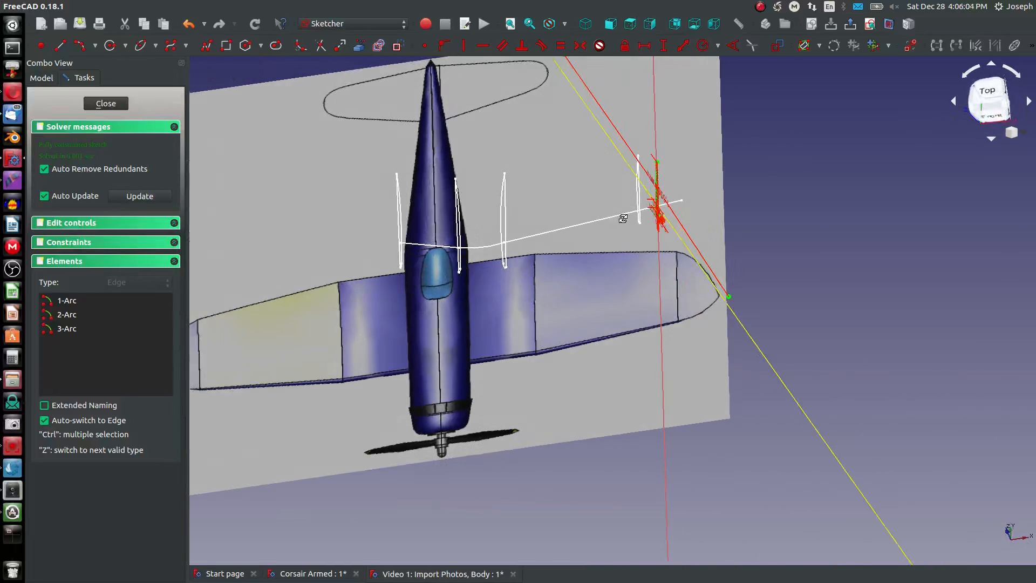
scroll(709, 186, "up", 7)
left_click(103, 105)
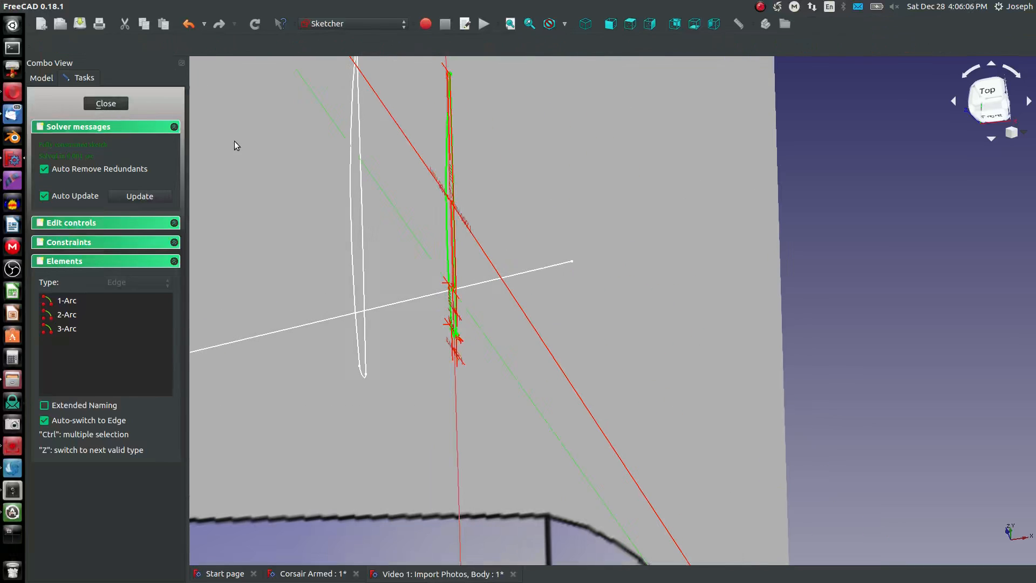
- Create a datum plane attached to the outer endpoint of the wing guide line in Sketch006, using the Translate origin mode
scroll(587, 278, "up", 5)
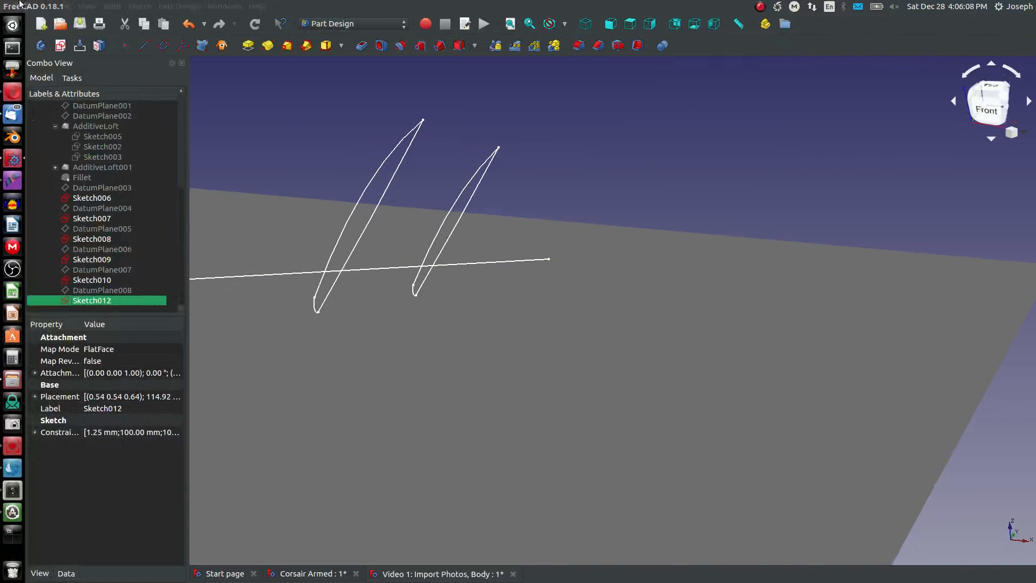
left_click(163, 45)
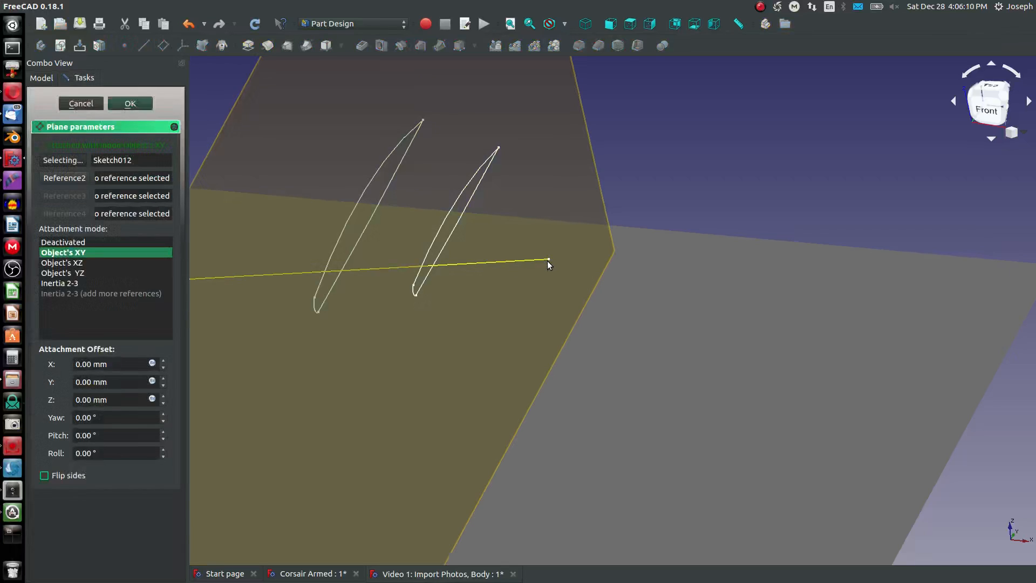
left_click(548, 259)
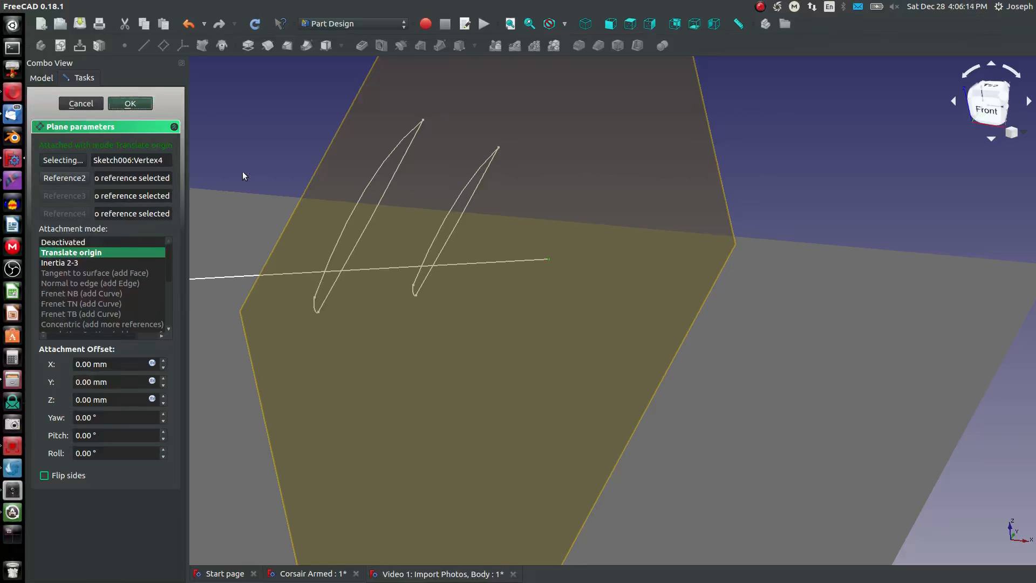
left_click(129, 103)
- Start a new sketch on the datum plane at the outer end of the wing guide line
mouse_move(381, 284)
middle_mouse_down()
mouse_move(463, 243)
mouse_move(296, 251)
middle_mouse_up()
left_click(348, 293)
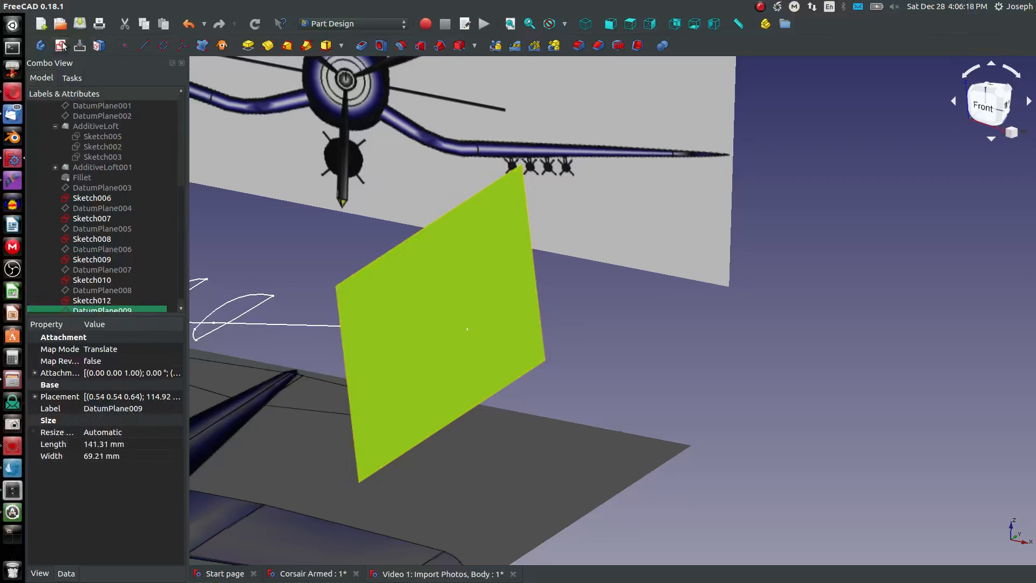
left_click(62, 45)
scroll(757, 368, "up", 10)
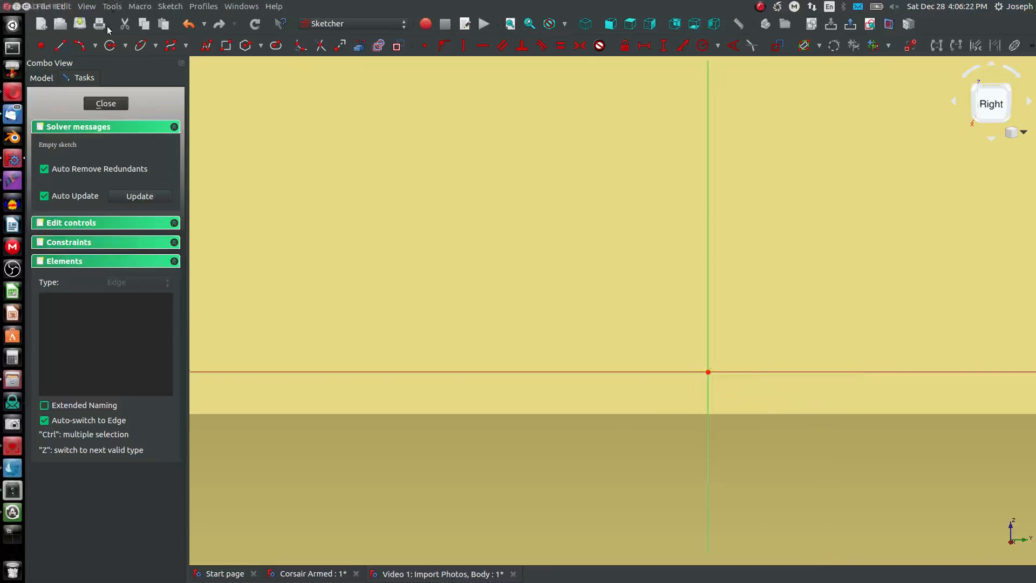
- Sketch a small leading-edge arc opening toward the origin, about 46 µm high, just ahead of the vertical axis
left_click(80, 46)
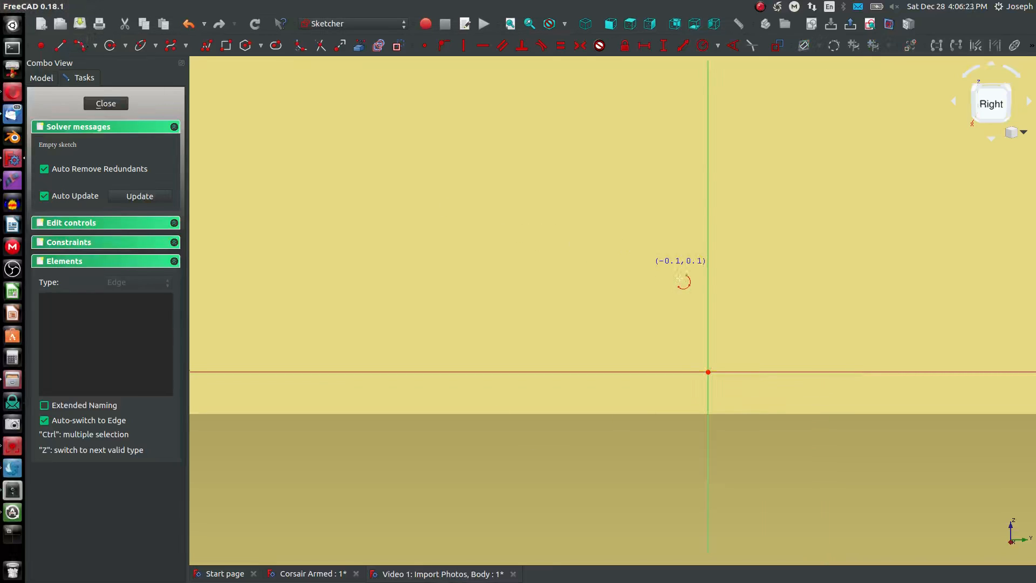
left_click(683, 352)
left_click(678, 405)
left_click(657, 382)
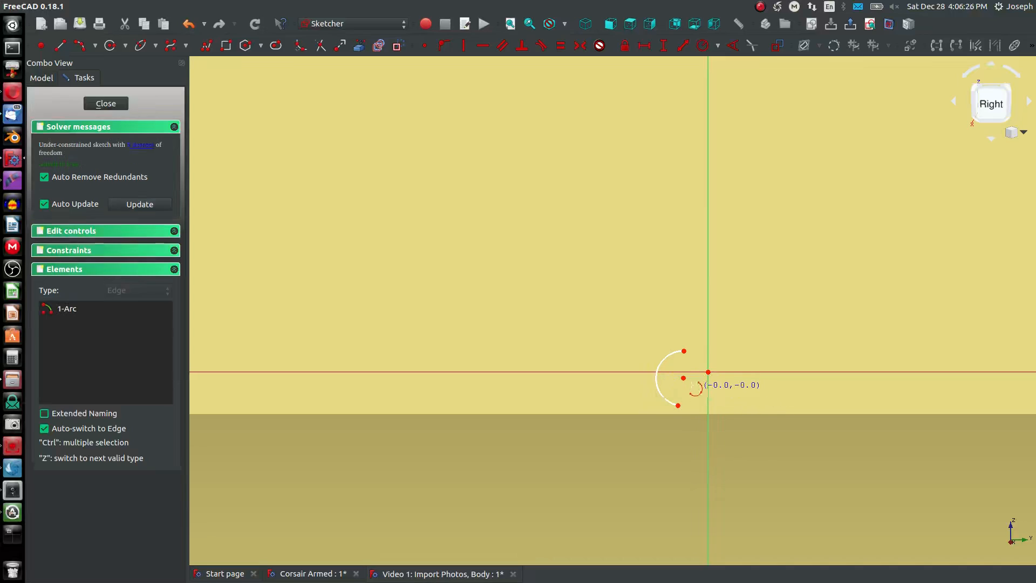
right_click(681, 378)
left_click(683, 378)
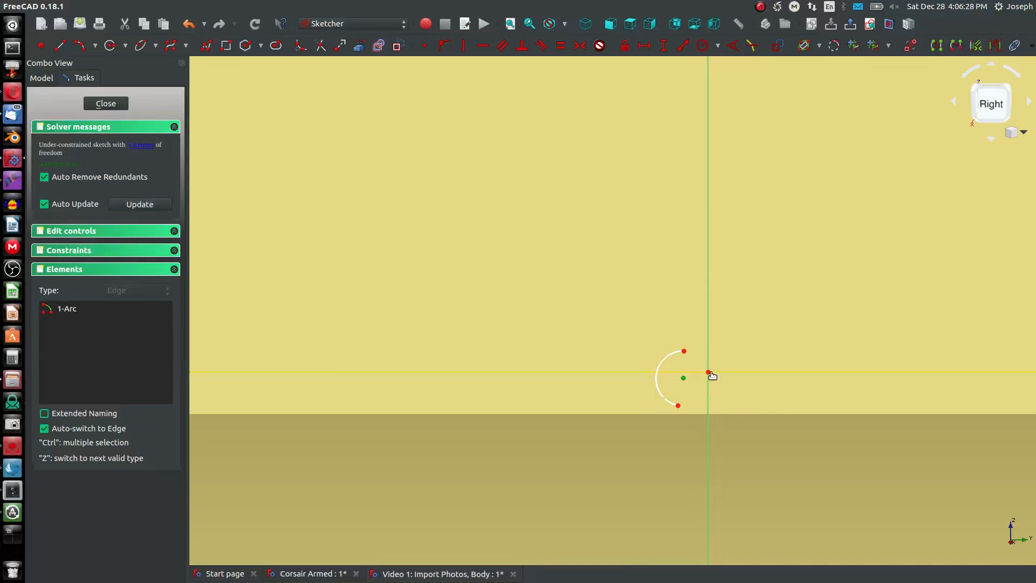
left_click(708, 374)
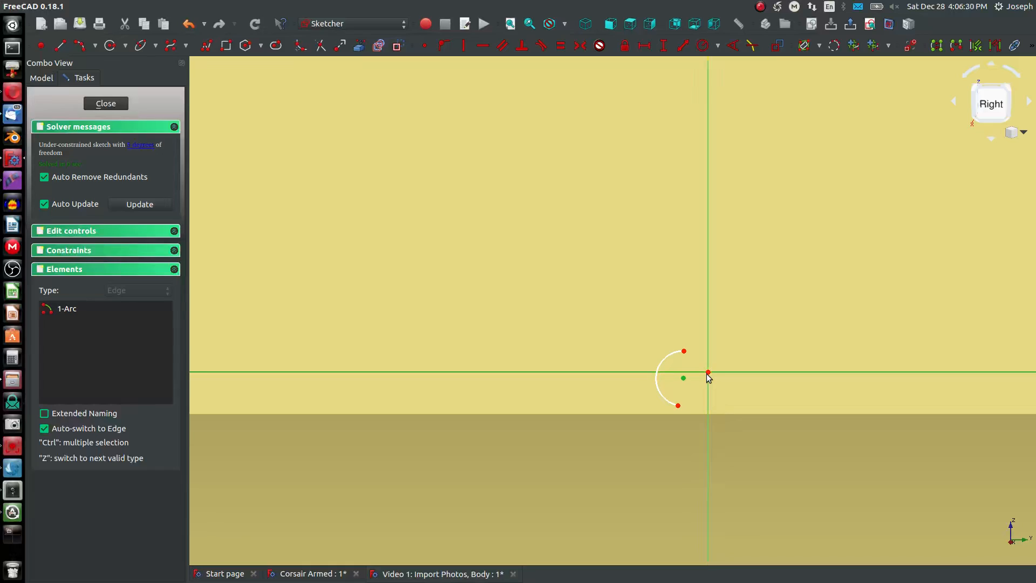
left_click(700, 381)
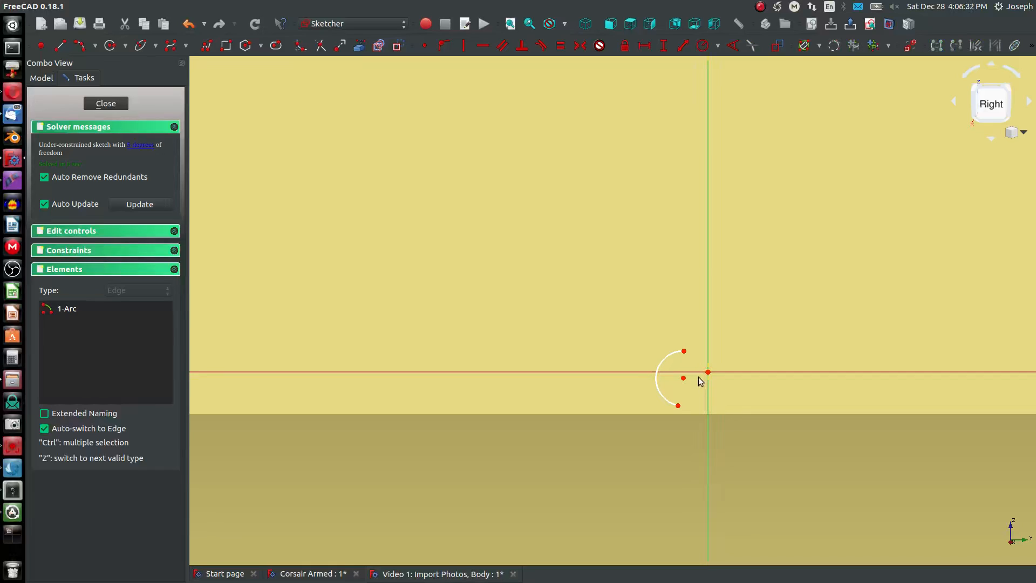
key("h")
key("Escape")
- Align the leading-edge arc's center horizontally with the sketch origin
left_click(708, 373)
left_click(684, 381)
key("h")
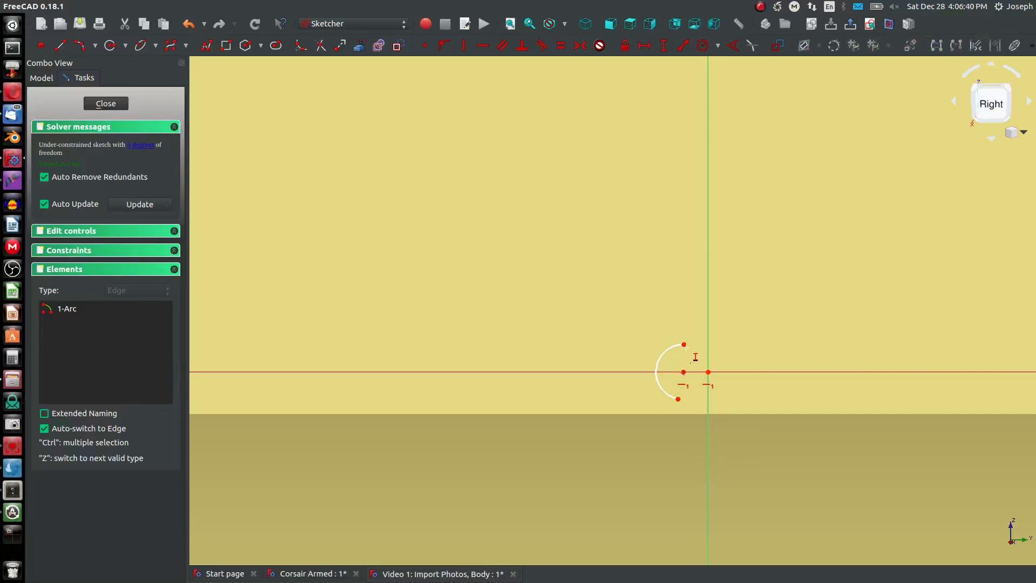
- Constrain the vertical distance between the leading-edge arc's two endpoints to 10 µm
left_click(678, 399)
key("i")
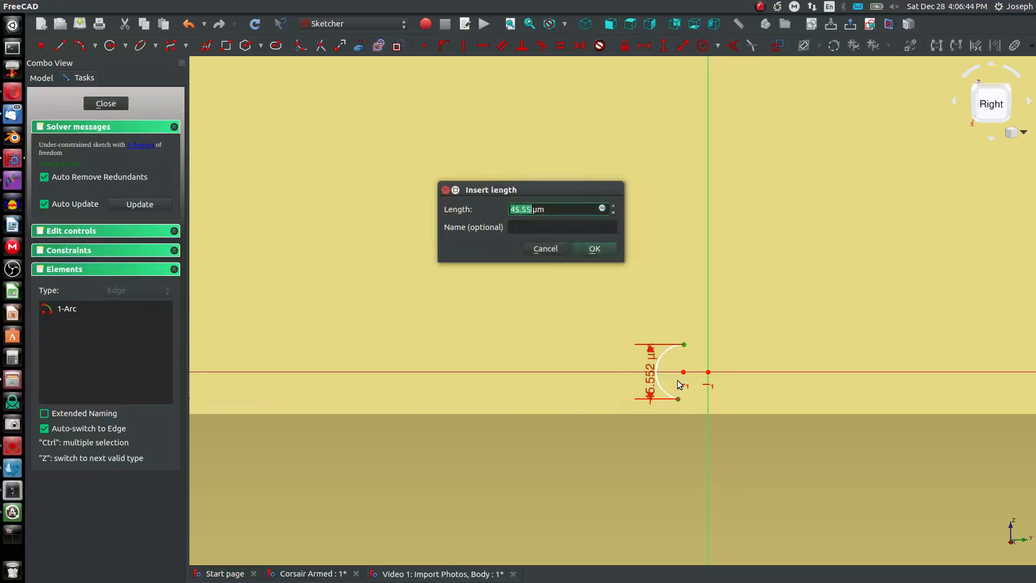
type("5")
key("Return")
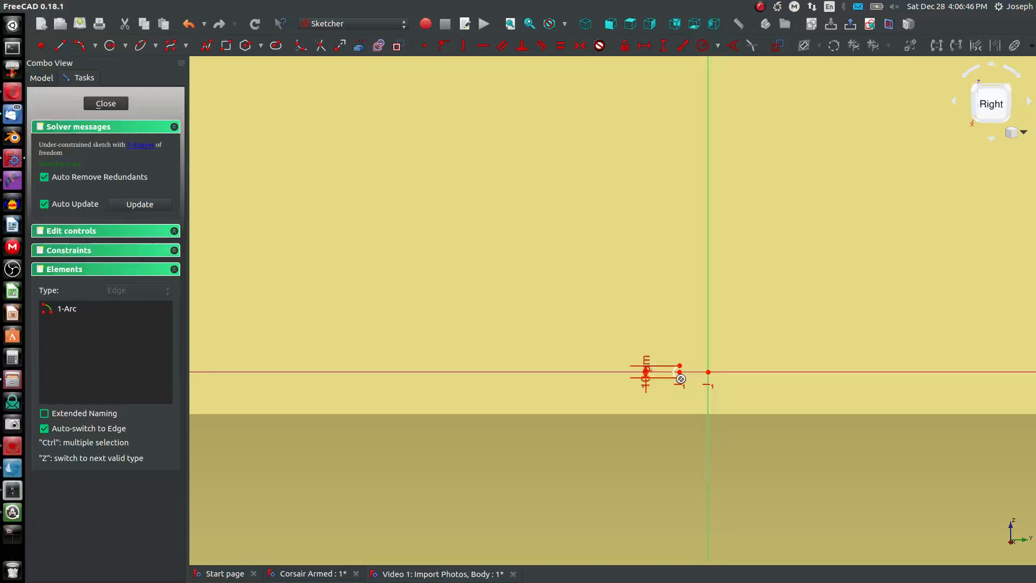
- Sketch the airfoil's shallow upper arc from the leading-edge arc's upper endpoint to a trailing point near the horizontal axis
scroll(679, 378, "up", 3)
scroll(678, 363, "down", 1)
left_click_drag(678, 357, 730, 356)
left_click(81, 49)
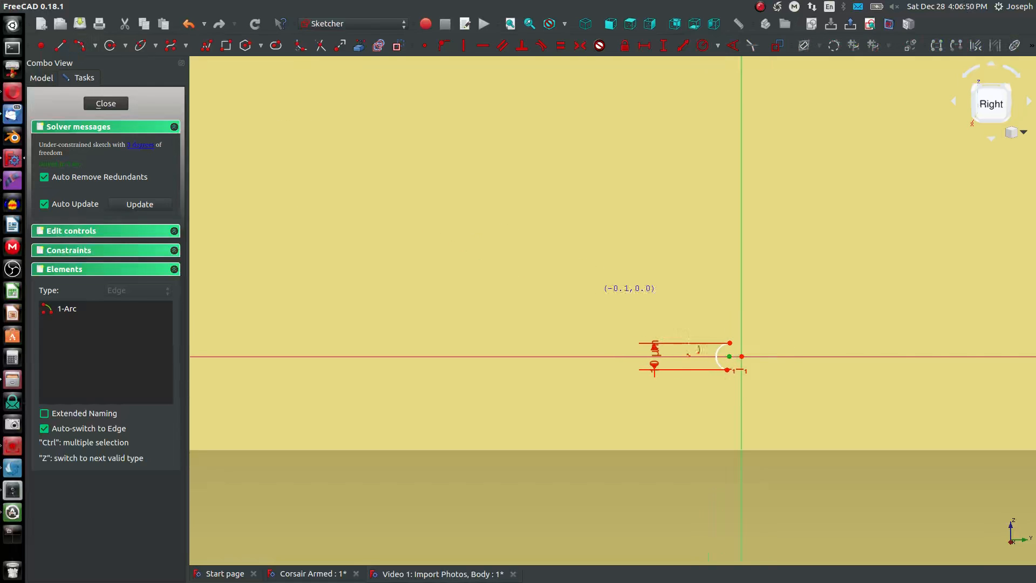
left_click(767, 353)
left_click(803, 357)
left_click(758, 342)
left_click(748, 342)
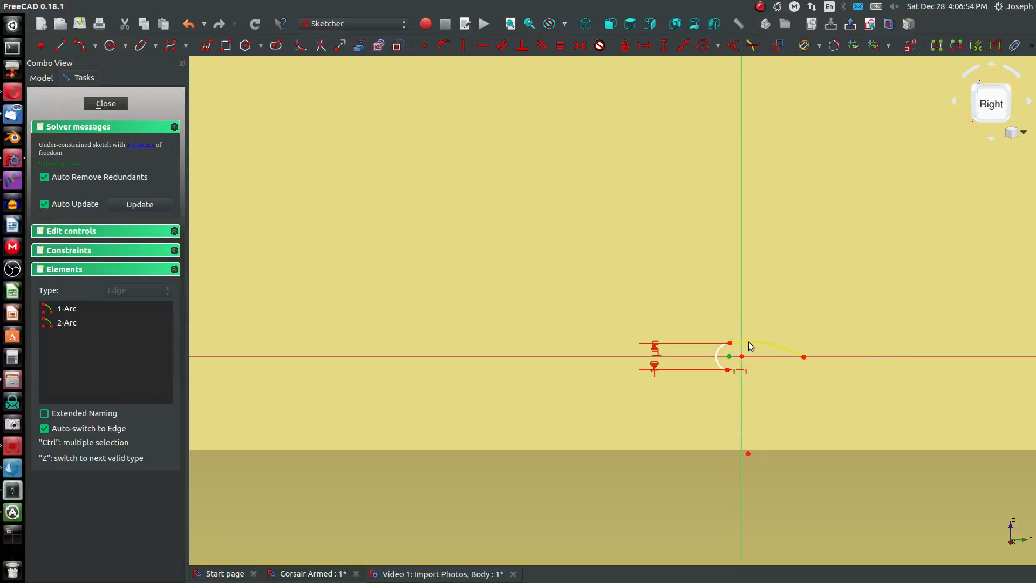
key("t")
left_click(636, 265)
key("t")
left_click(630, 265)
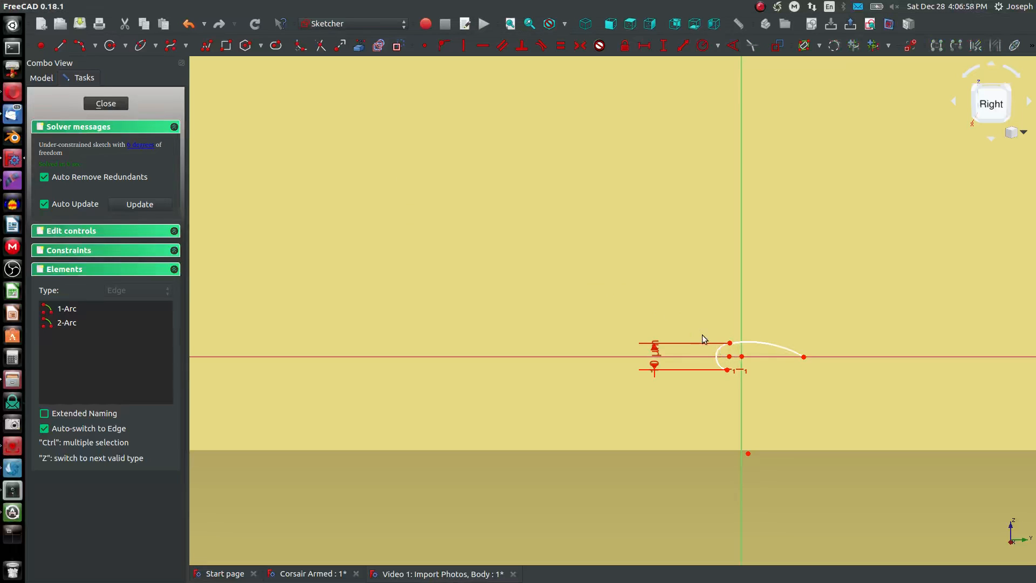
- Make the upper arc tangent to the leading-edge arc at their shared endpoint and dismiss the notice
left_click(717, 359)
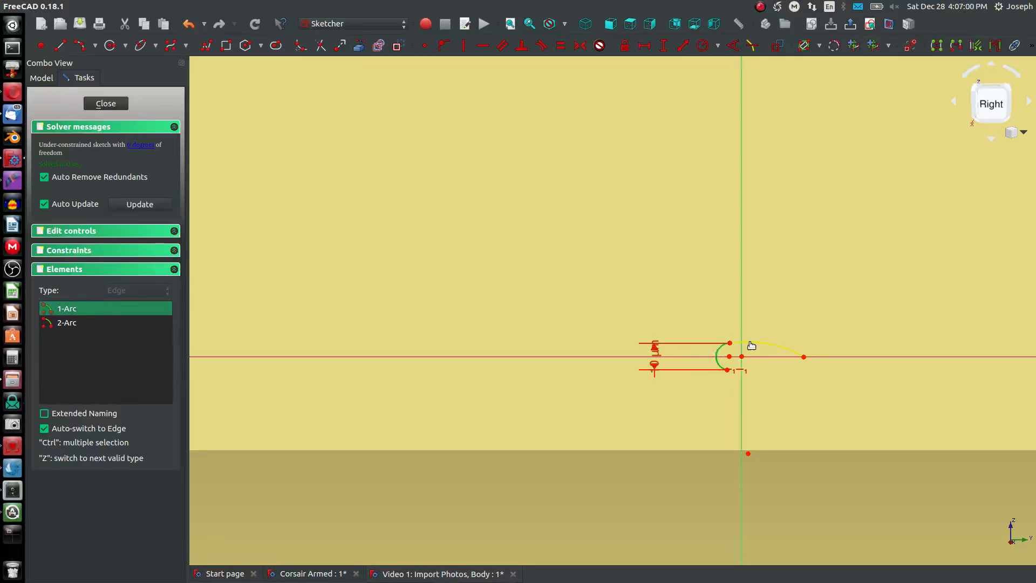
left_click(752, 342)
key("t")
left_click(637, 241)
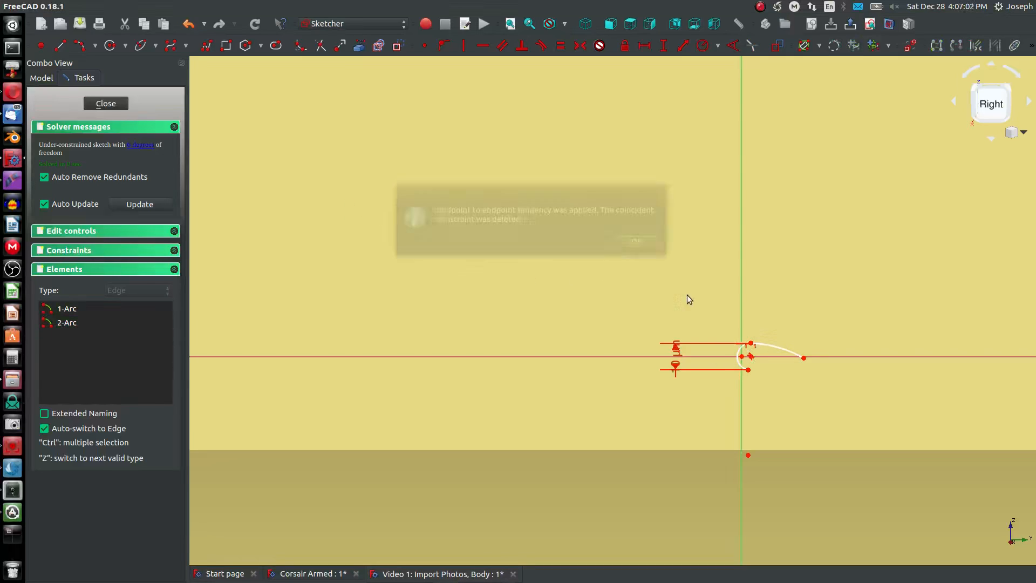
- Make the leading-edge arc's center coincident with the sketch origin
scroll(730, 340, "up", 5)
left_click(802, 387)
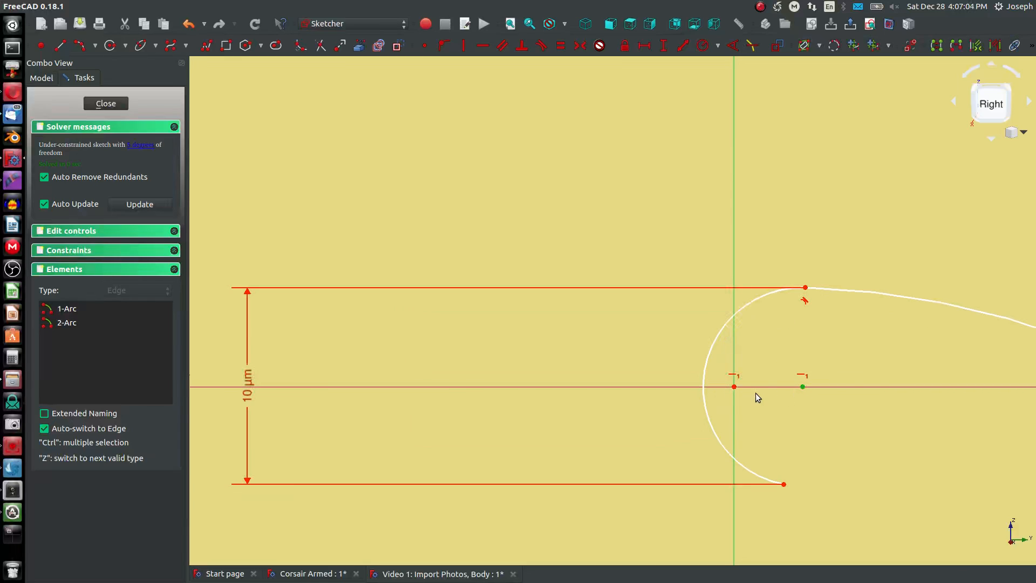
left_click(733, 387)
left_click(425, 45)
scroll(515, 187, "down", 5)
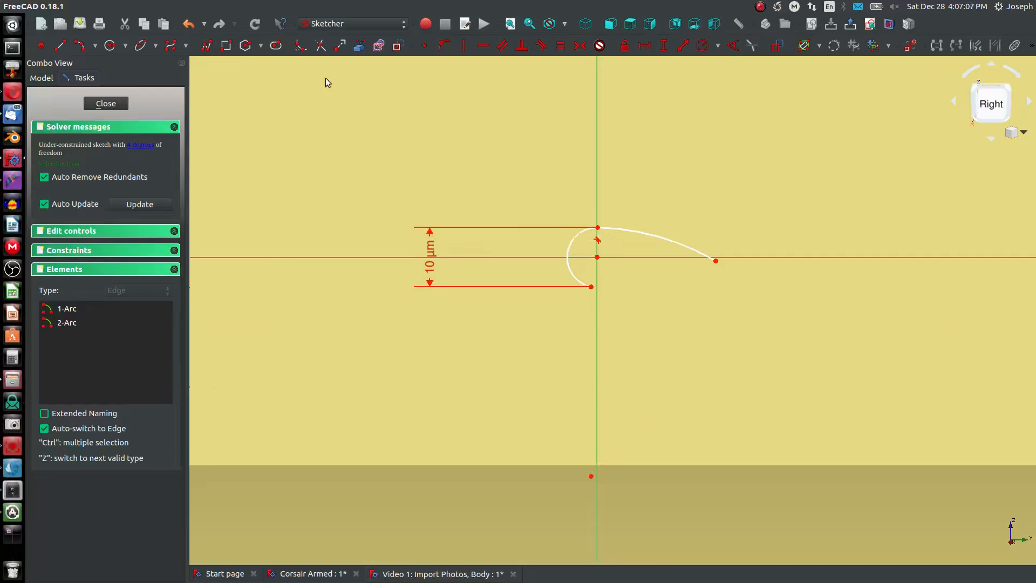
- Draw the lower arc from the leading-edge arc's lower endpoint to the trailing point and make it tangent to the leading-edge arc
left_click(79, 45)
left_click(640, 279)
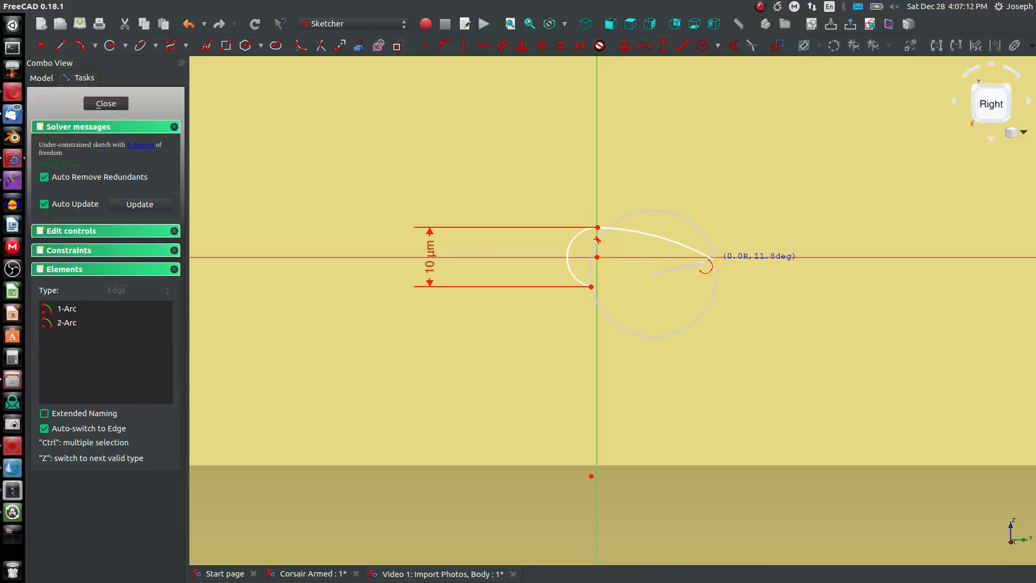
left_click(715, 261)
left_click(643, 279)
key("t")
left_click(642, 280)
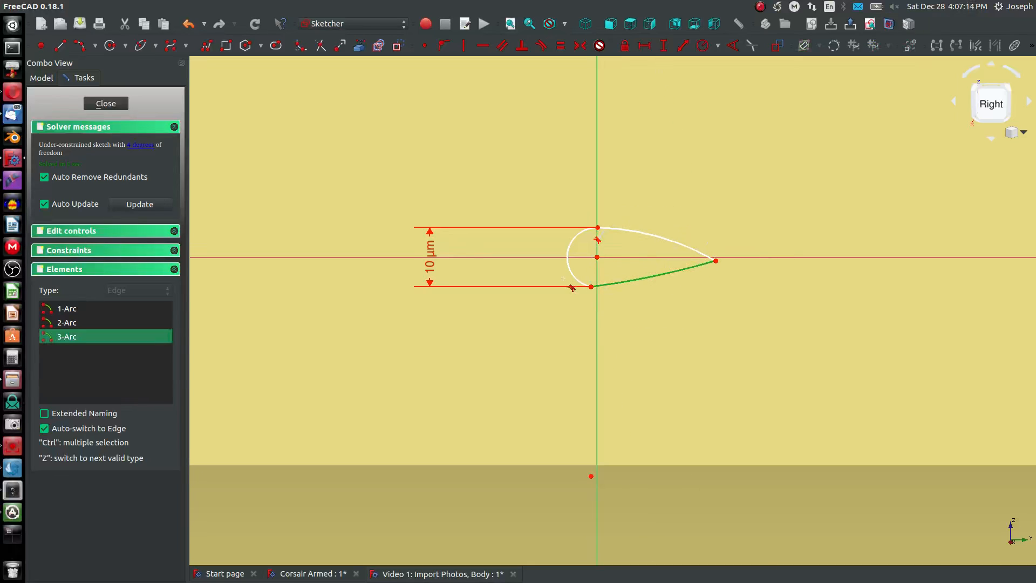
left_click(574, 280)
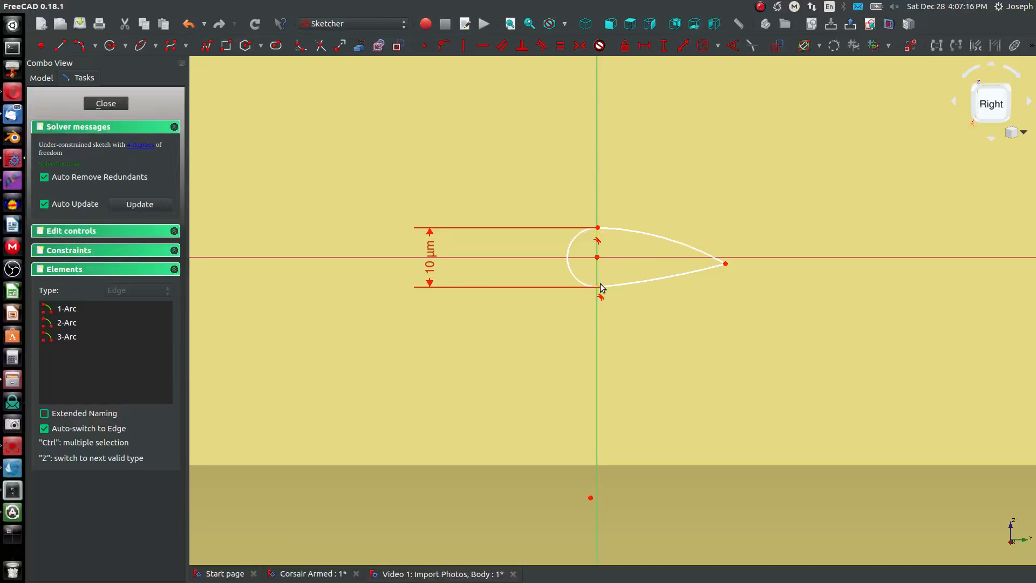
- Align the leading-edge arc's lower endpoint vertically with the origin and the trailing-edge point horizontally with the origin
left_click(600, 286)
key("v")
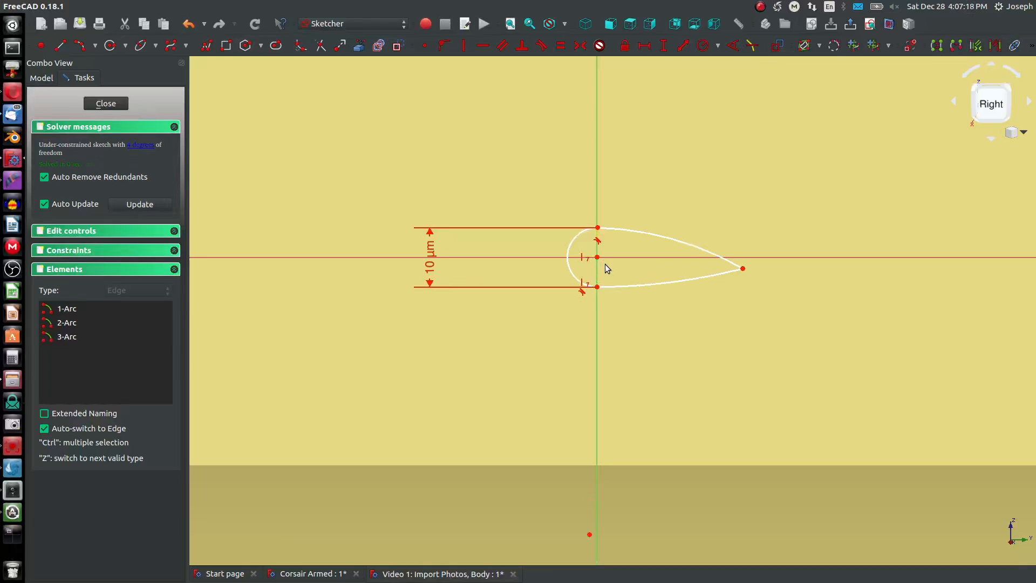
left_click(743, 268)
left_click(597, 257)
key("h")
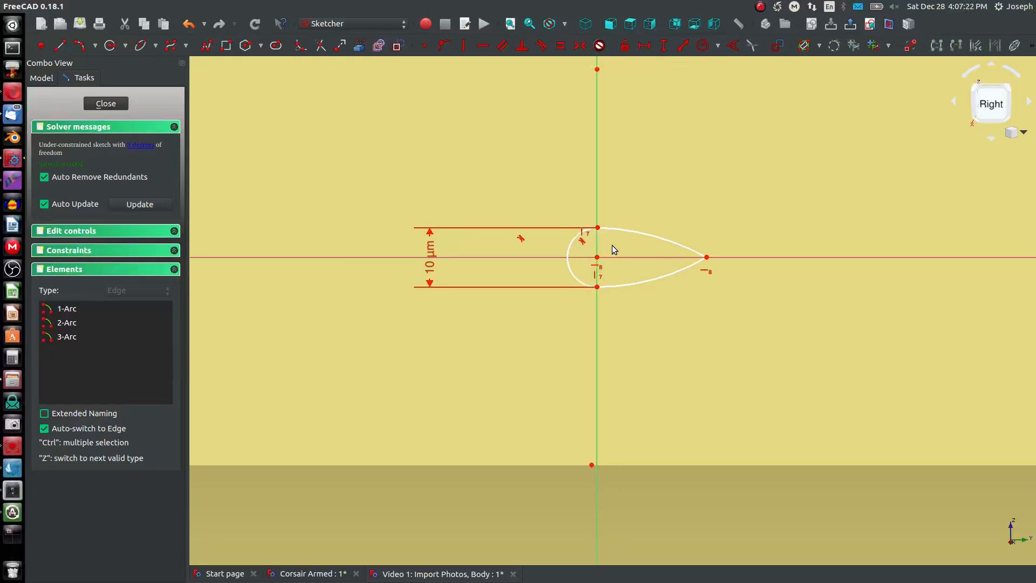
- Constrain the horizontal distance from the origin to the trailing-edge point to 10 µm
left_click(597, 257)
key("shift+h")
left_click(707, 257)
type("10")
key("Return")
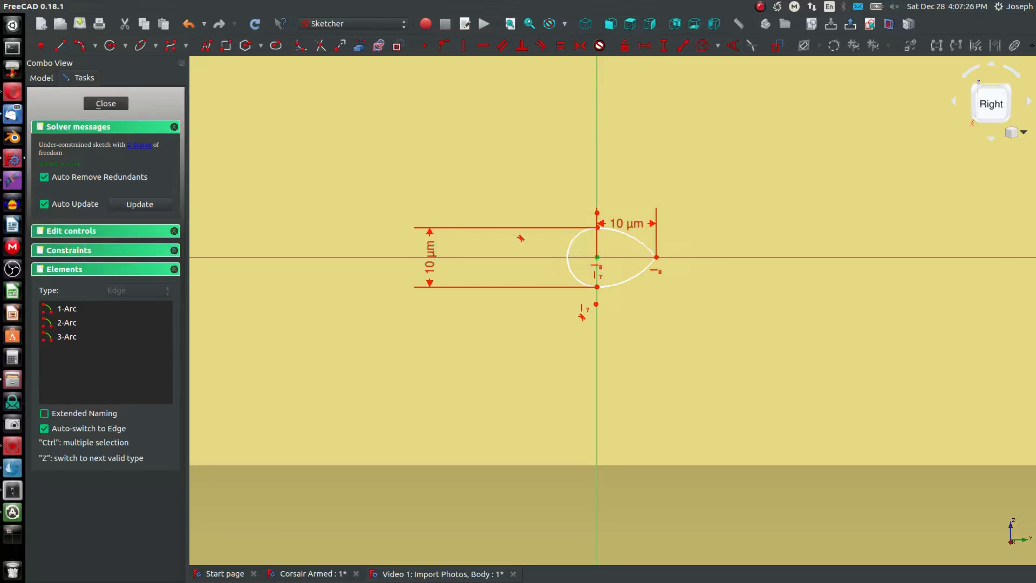
key("Escape")
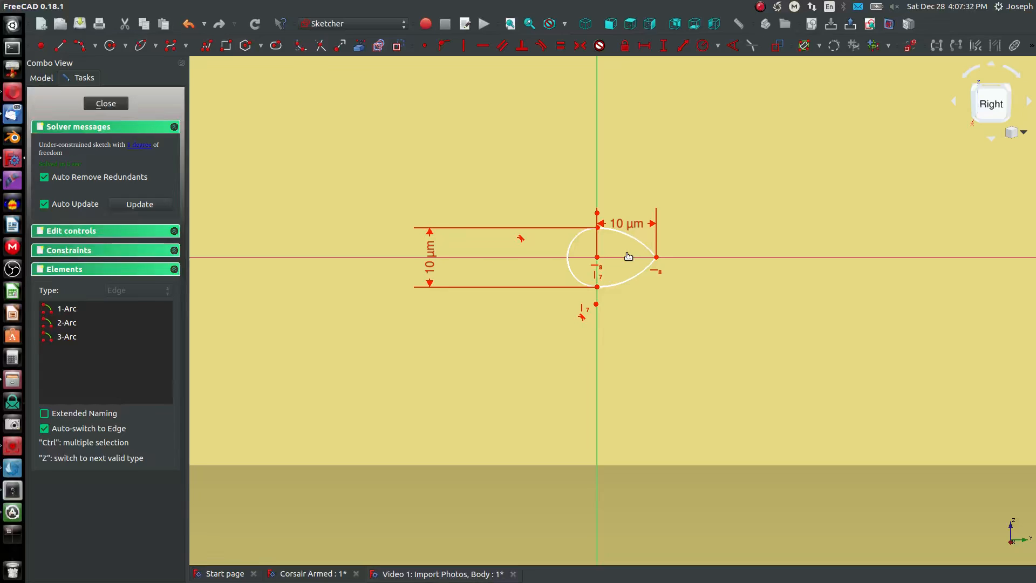
- Constrain the upper and lower arcs of the tip profile to be equal and close the sketch
left_click(143, 147)
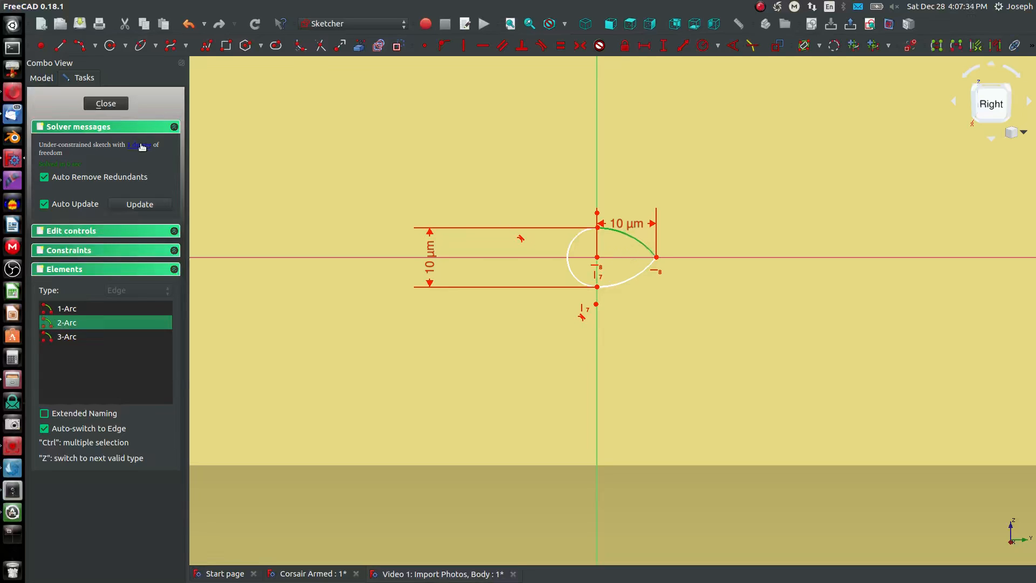
left_click(646, 248)
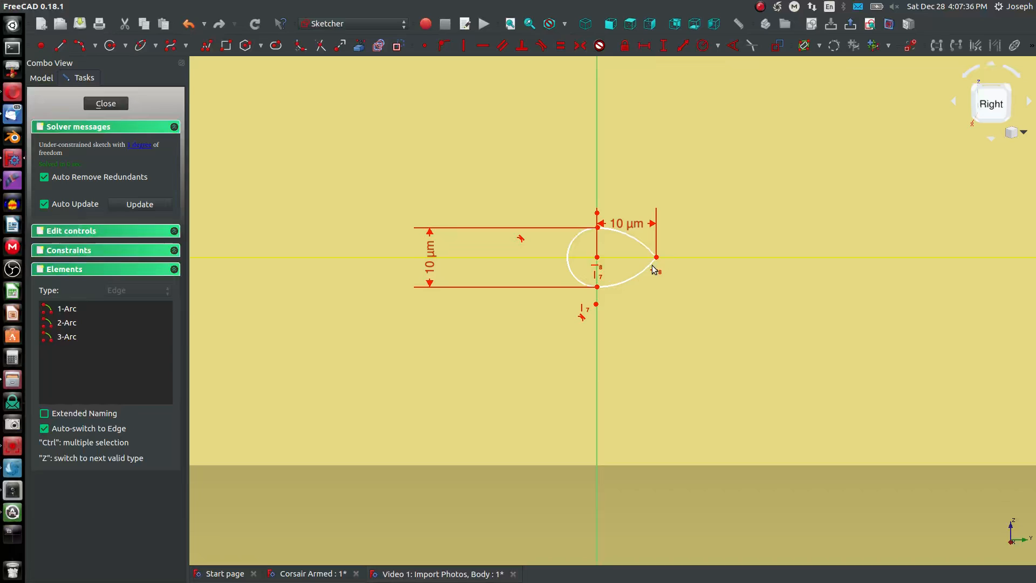
left_click(646, 267)
left_click(640, 246)
key("e")
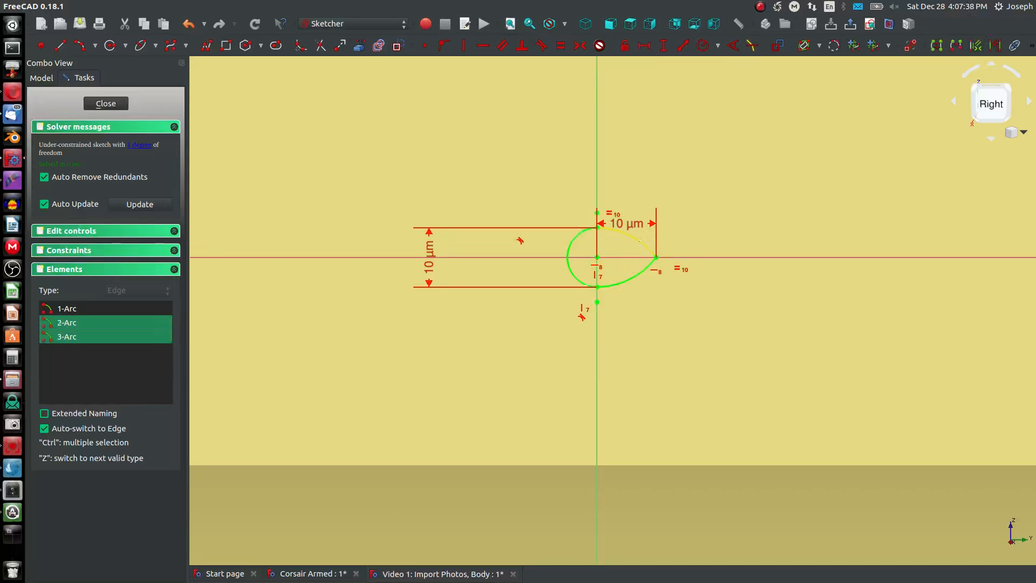
left_click(102, 107)
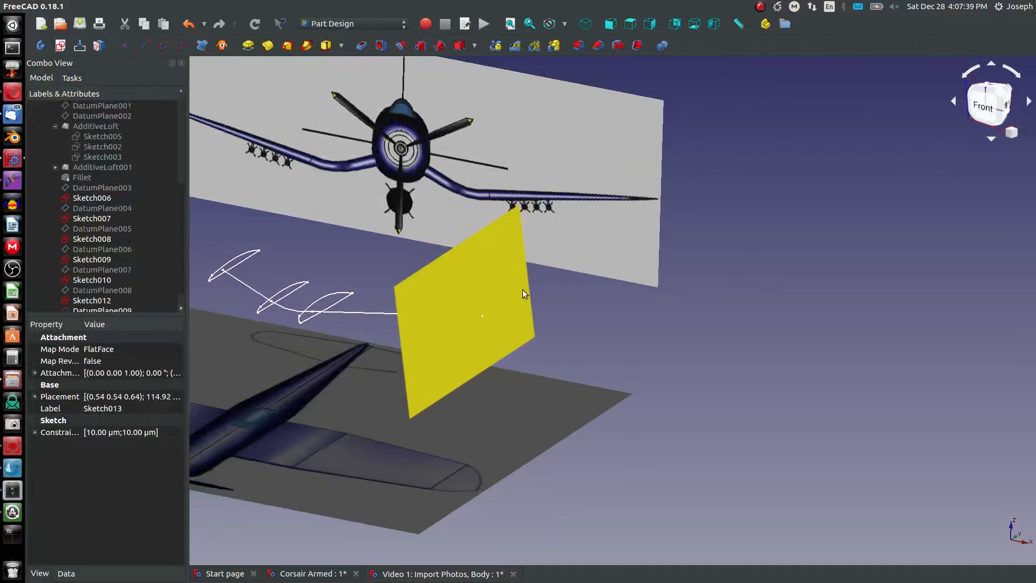
- Hide the datum plane at the wing's extreme tip so all the wing profiles are exposed
scroll(431, 288, "up", 3)
left_click(430, 290)
key("space")
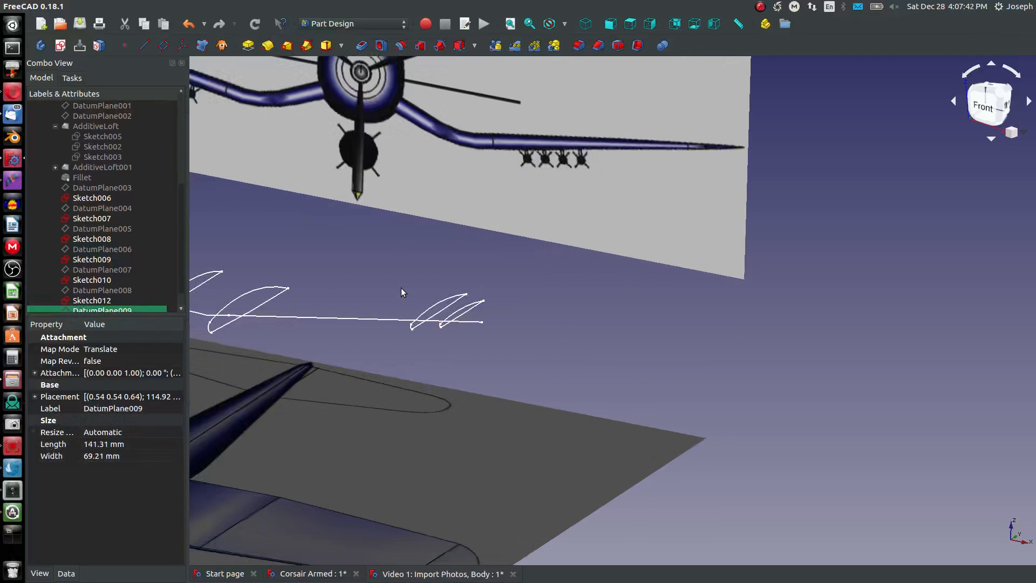
scroll(443, 326, "down", 3)
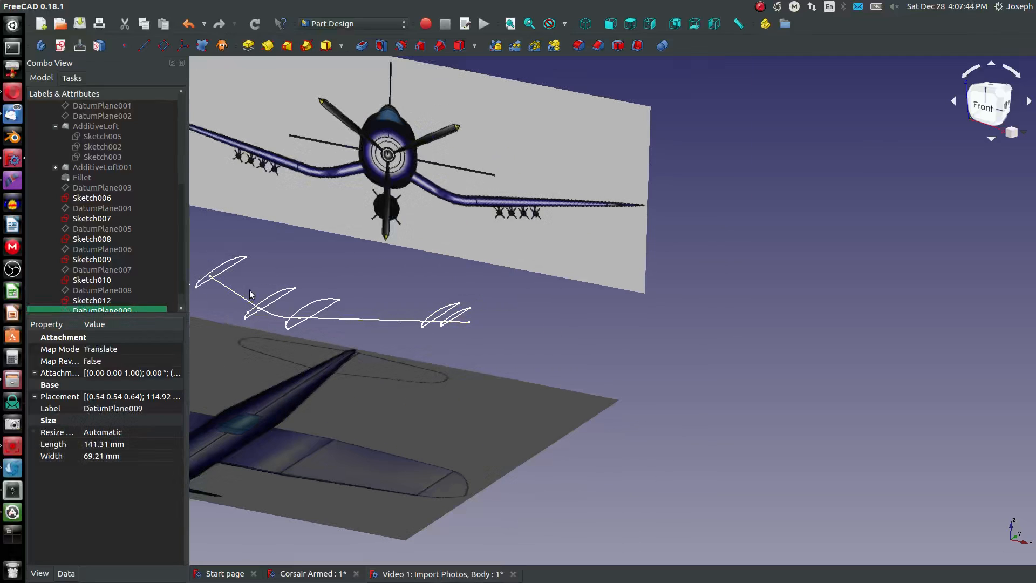
middle_click_drag(250, 290, 393, 319)
scroll(393, 319, "up", 5)
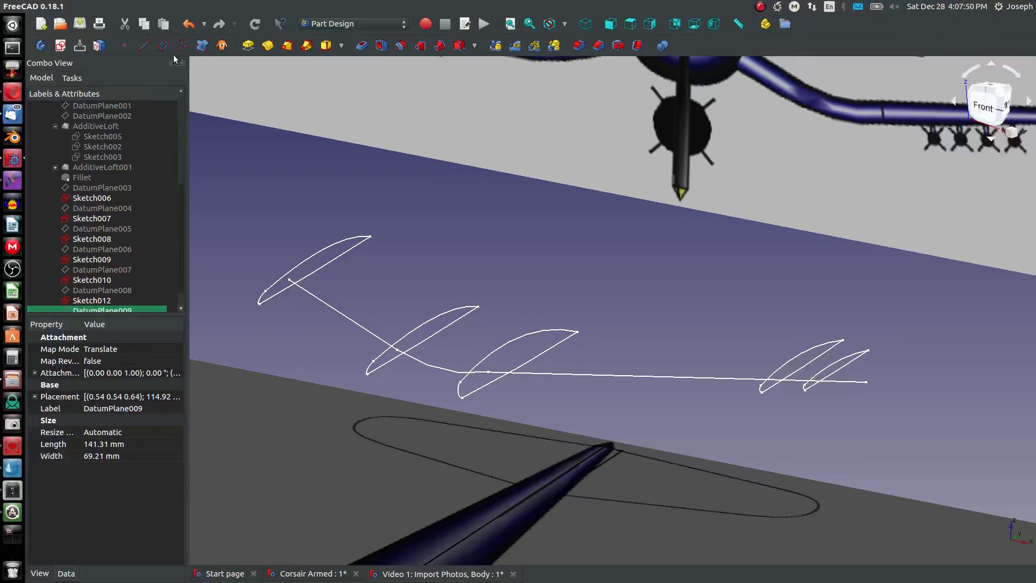
left_click(287, 46)
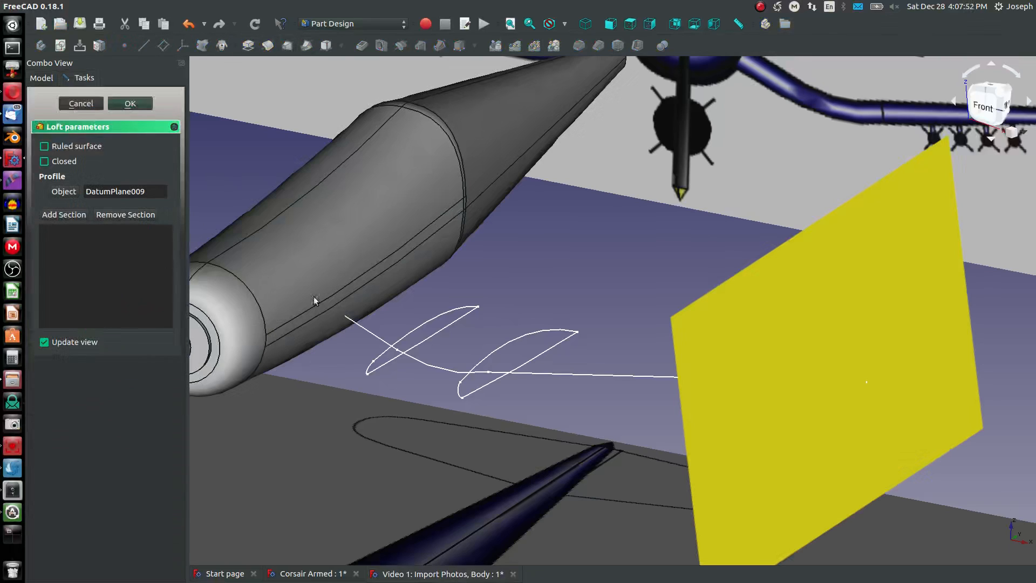
left_click(41, 79)
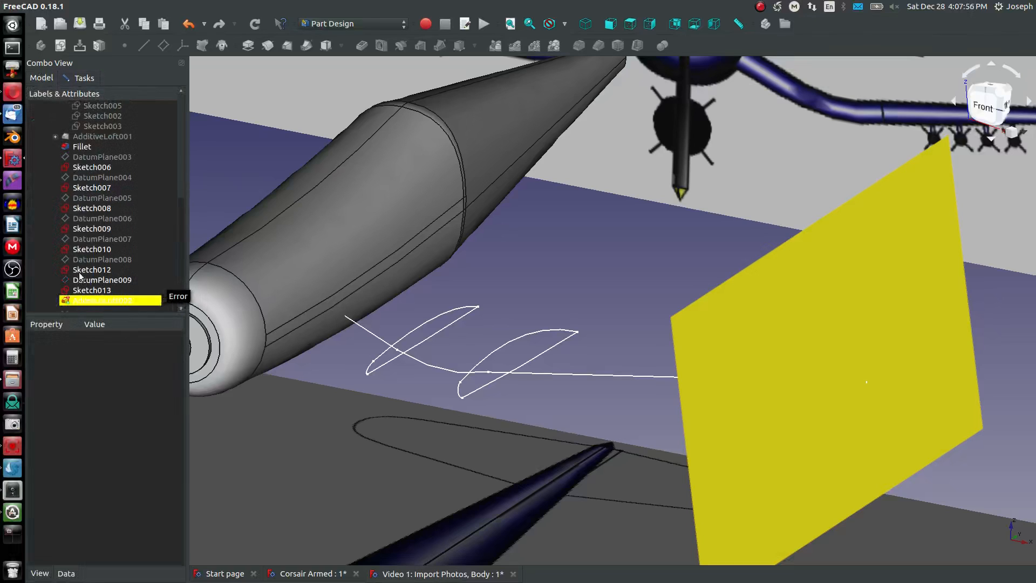
scroll(80, 271, "down", 1)
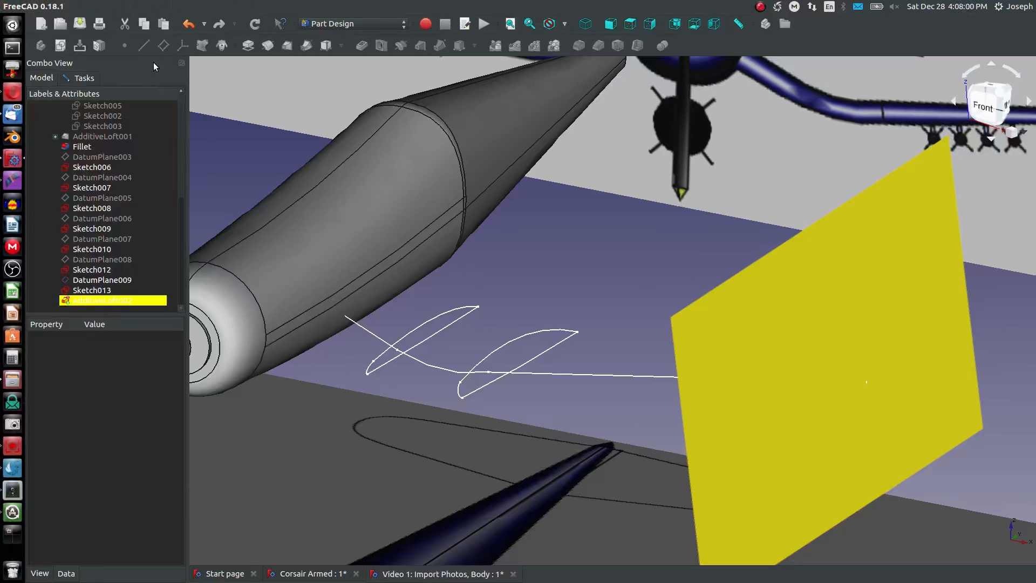
left_click(101, 279)
key("space")
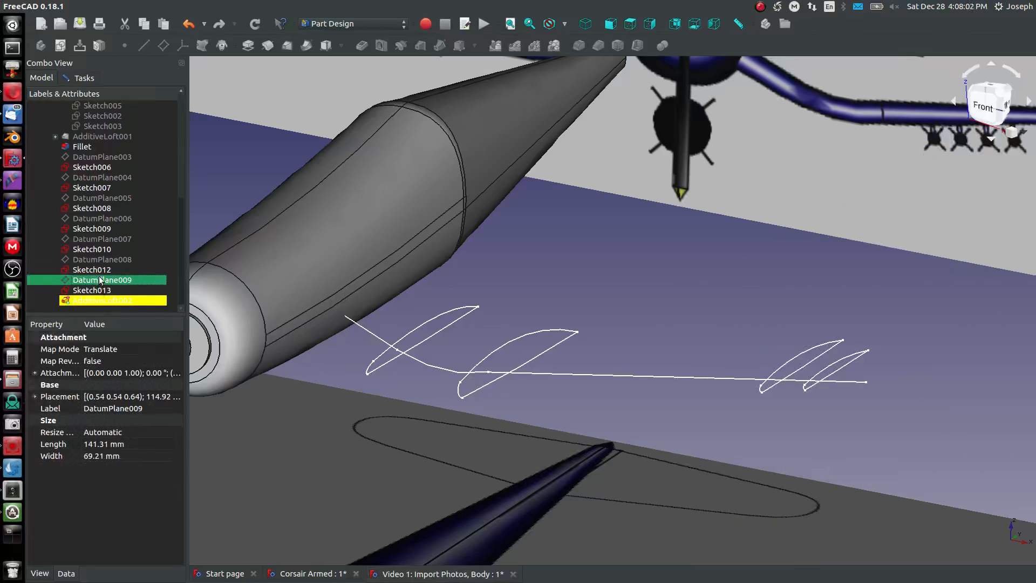
left_click(330, 263)
key("space")
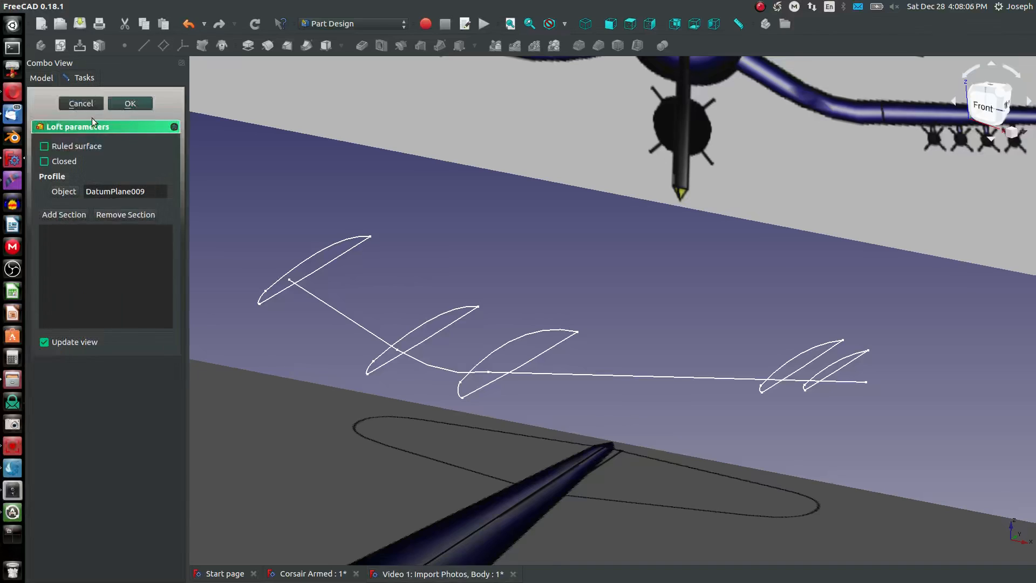
left_click(88, 105)
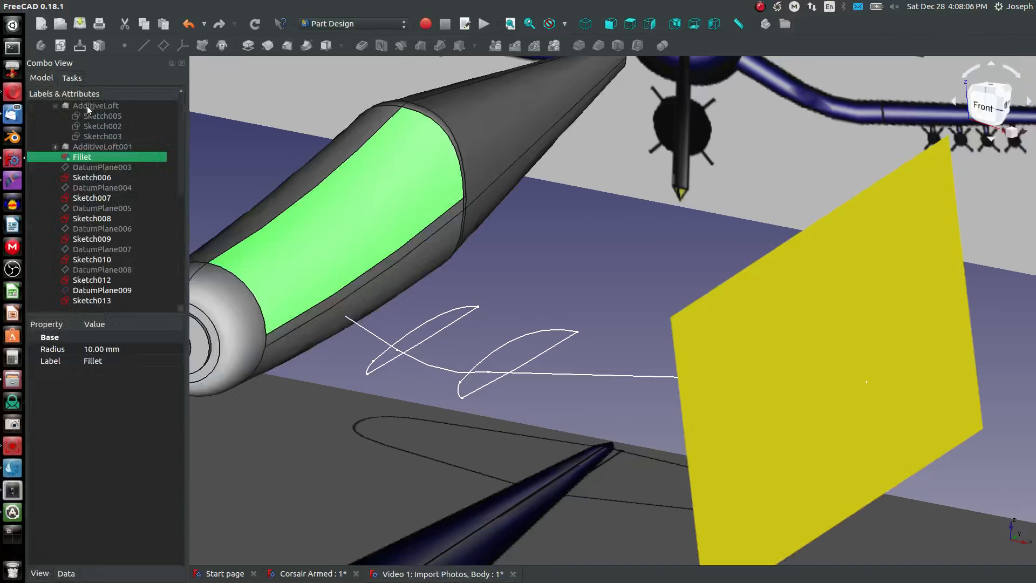
- Hide the wingtip datum plane and the fuselage fillet body to expose the wing-root profile
left_click(765, 327)
key("space")
left_click(347, 222)
key("space")
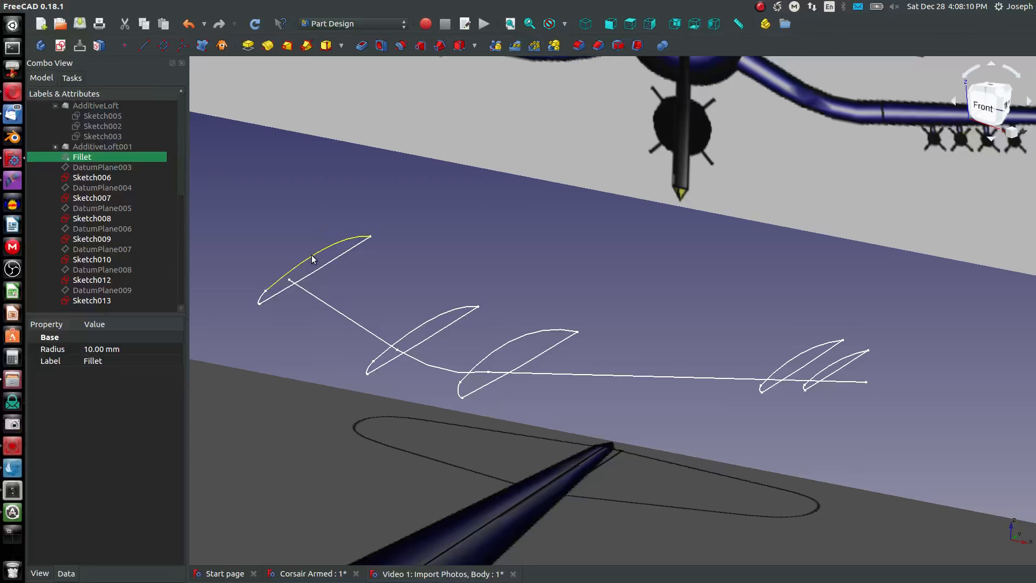
- Start an additive loft from the wing-root profile Sketch007 and add Sketch008 and Sketch009 as sections
left_click(312, 259)
left_click(284, 47)
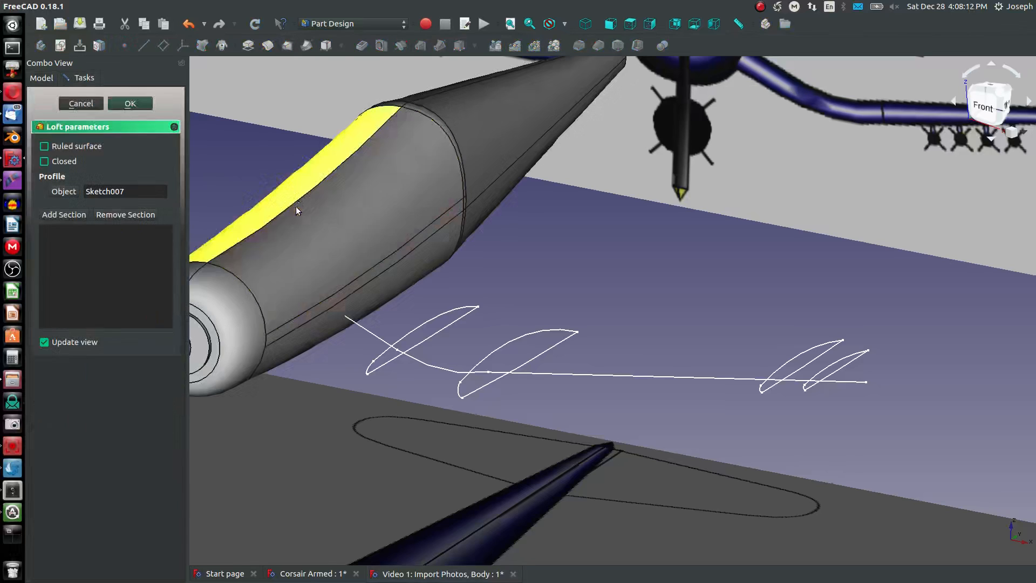
left_click(63, 214)
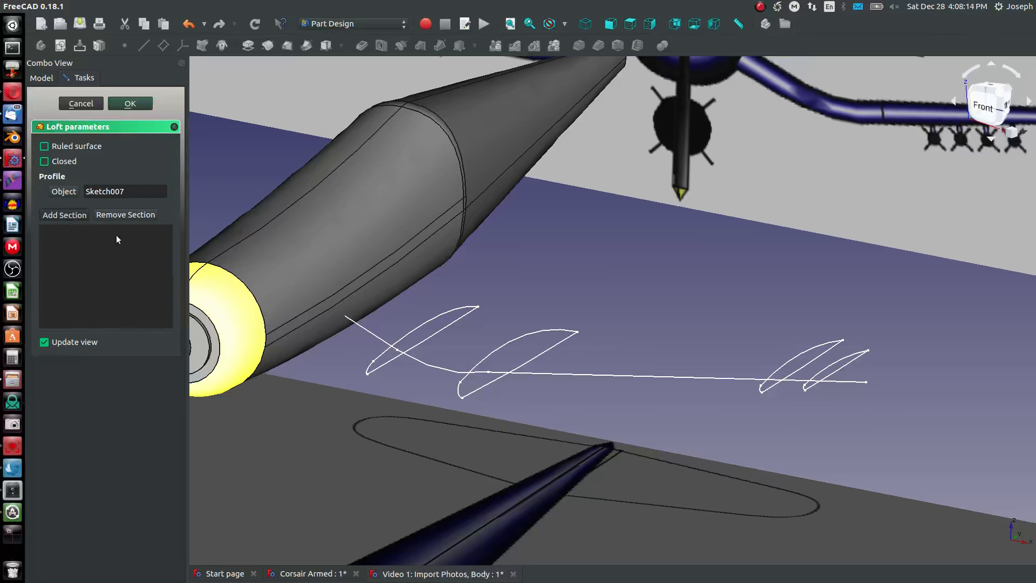
left_click(404, 327)
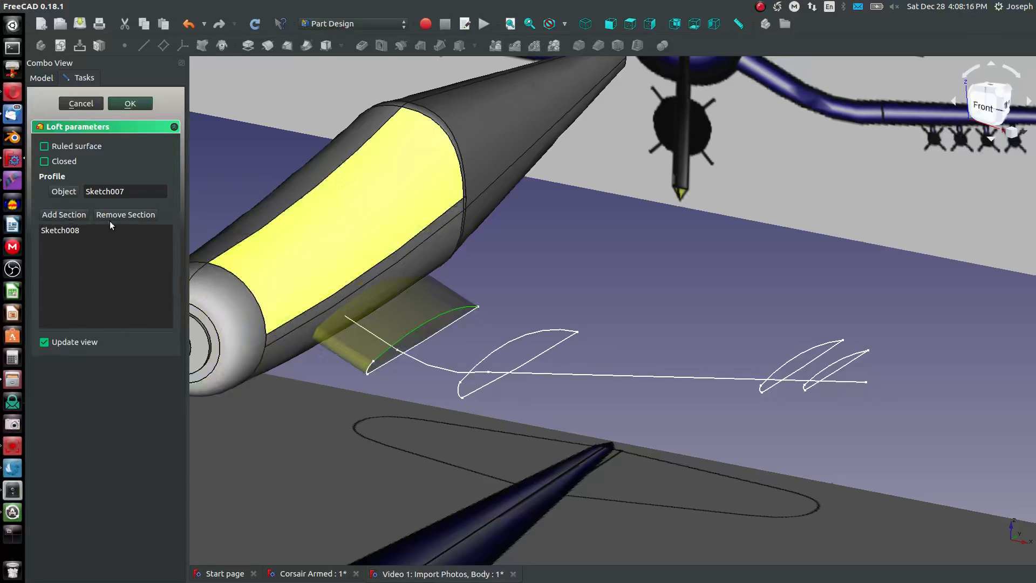
left_click(498, 348)
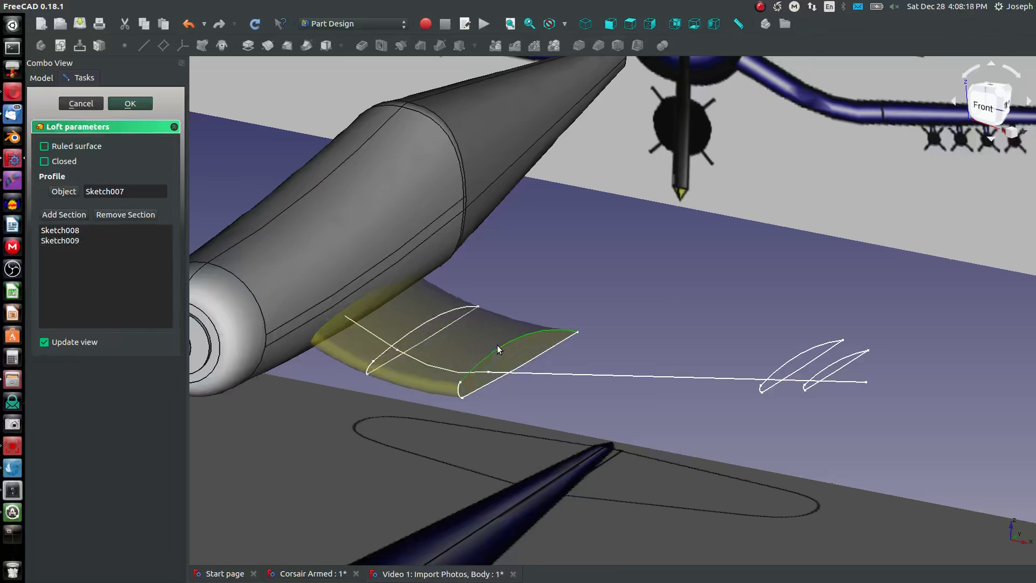
- Add the two outer-wing profiles, Sketch010 and Sketch012, to the loft as further sections
left_click(78, 215)
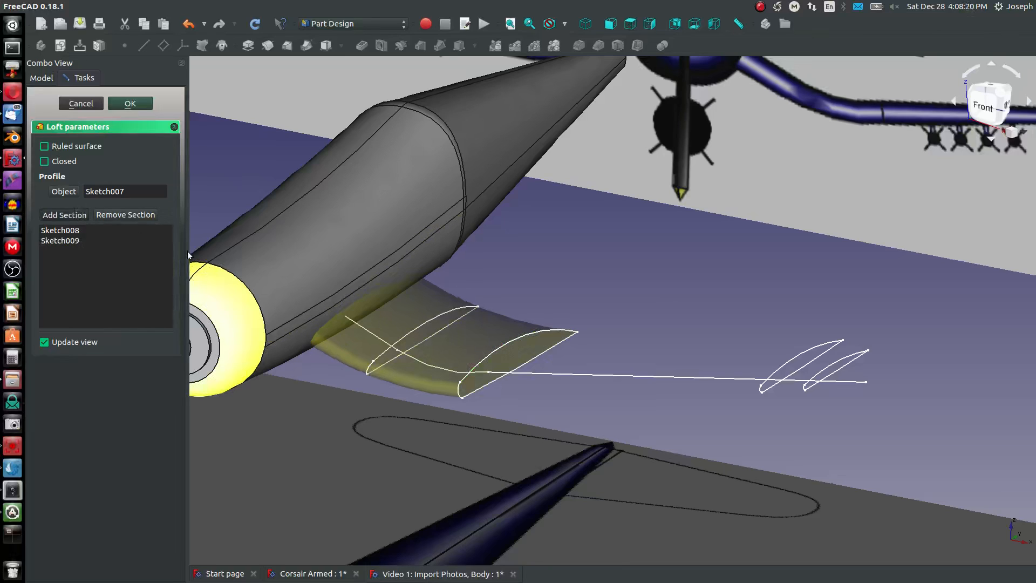
left_click(809, 354)
mouse_move(779, 368)
middle_mouse_down()
mouse_move(809, 320)
mouse_move(786, 355)
middle_mouse_up()
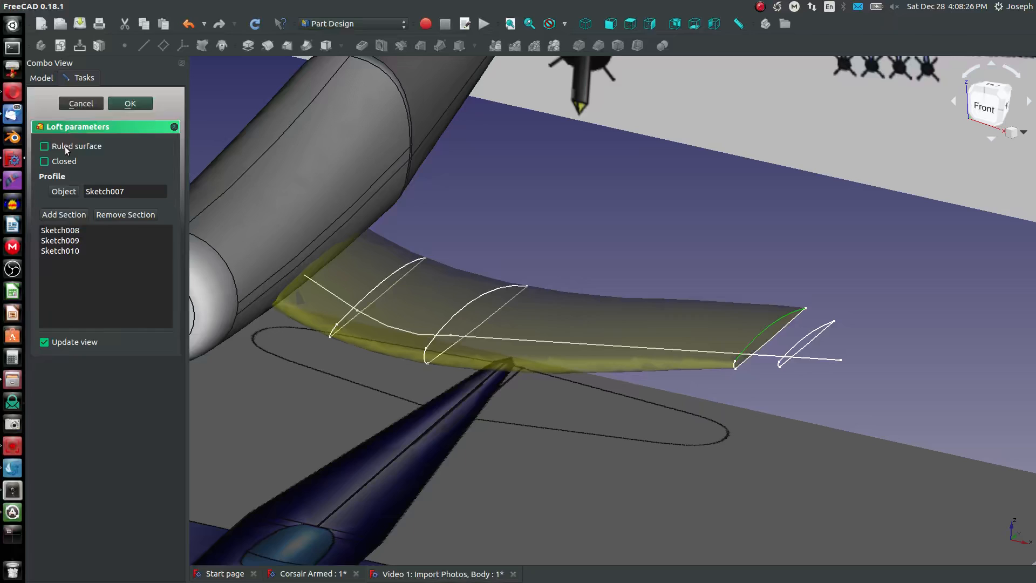
left_click(64, 215)
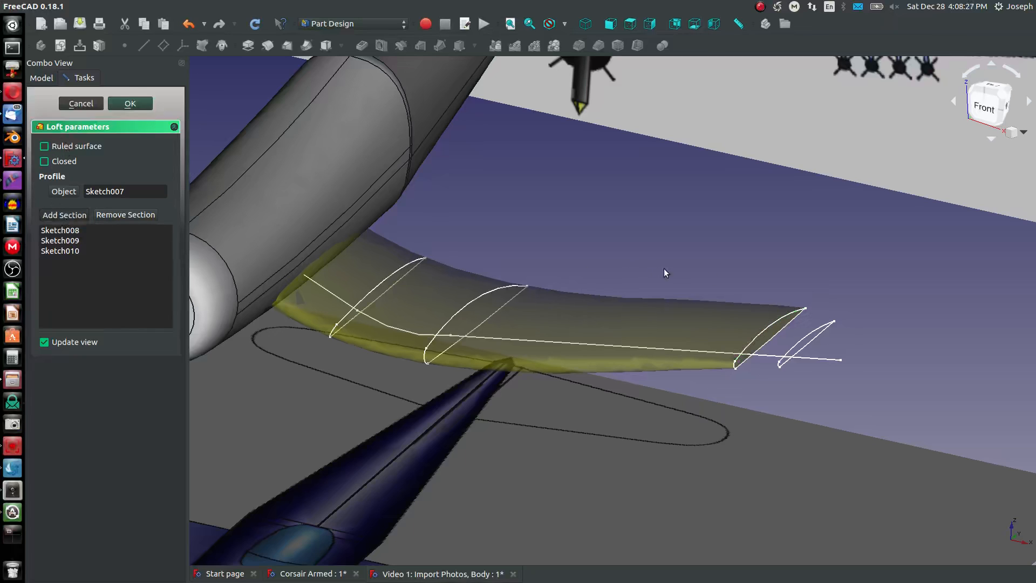
left_click(811, 338)
scroll(809, 344, "up", 6)
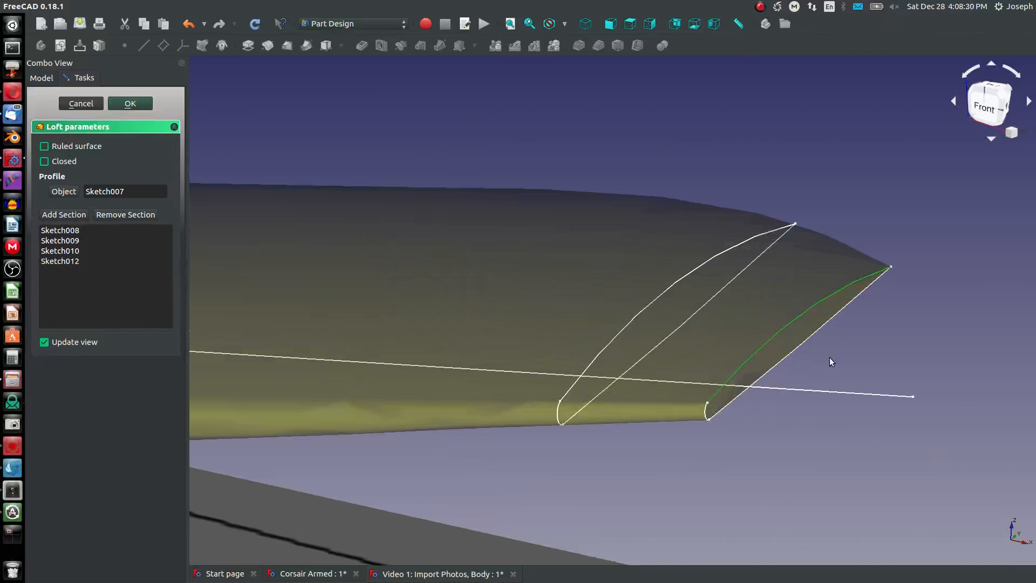
- Add the tiny profile Sketch013 at the wing's extreme tip as the last loft section
scroll(951, 397, "up", 4)
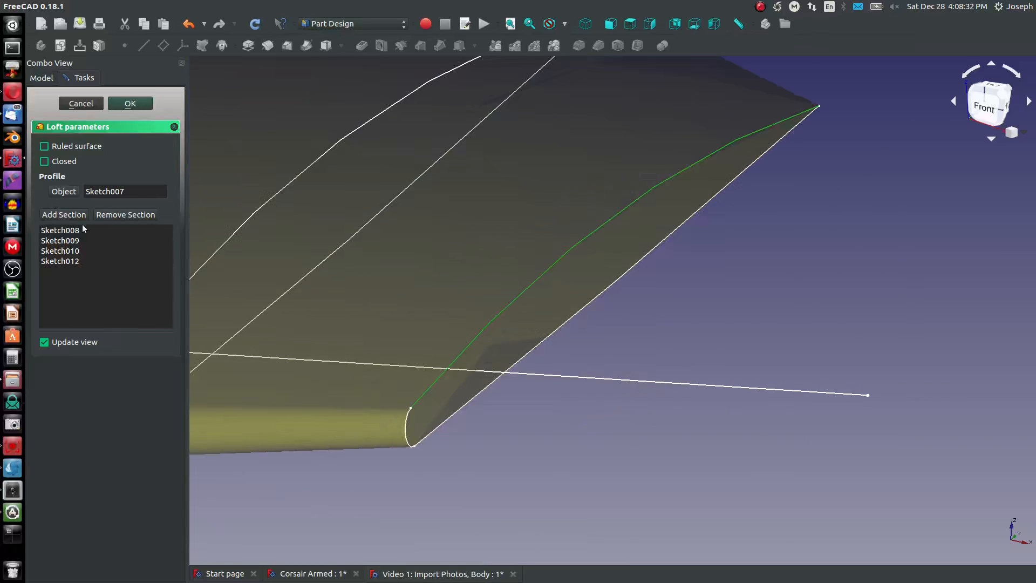
scroll(870, 396, "up", 14)
scroll(747, 361, "up", 7)
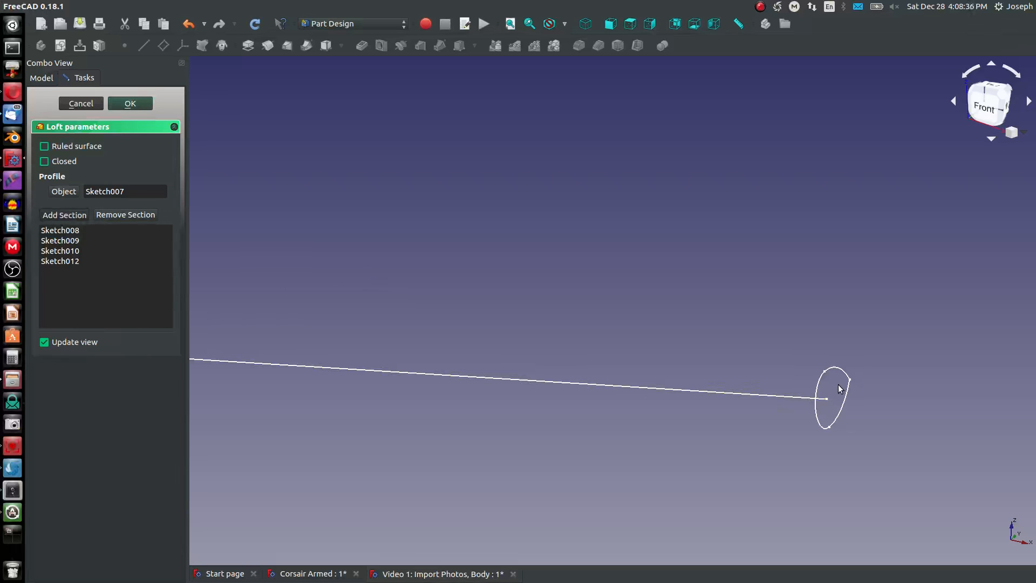
left_click(834, 373)
- Compare the loft preview with the wing outline of the reference photo in top view and accept the loft
scroll(765, 394, "down", 5)
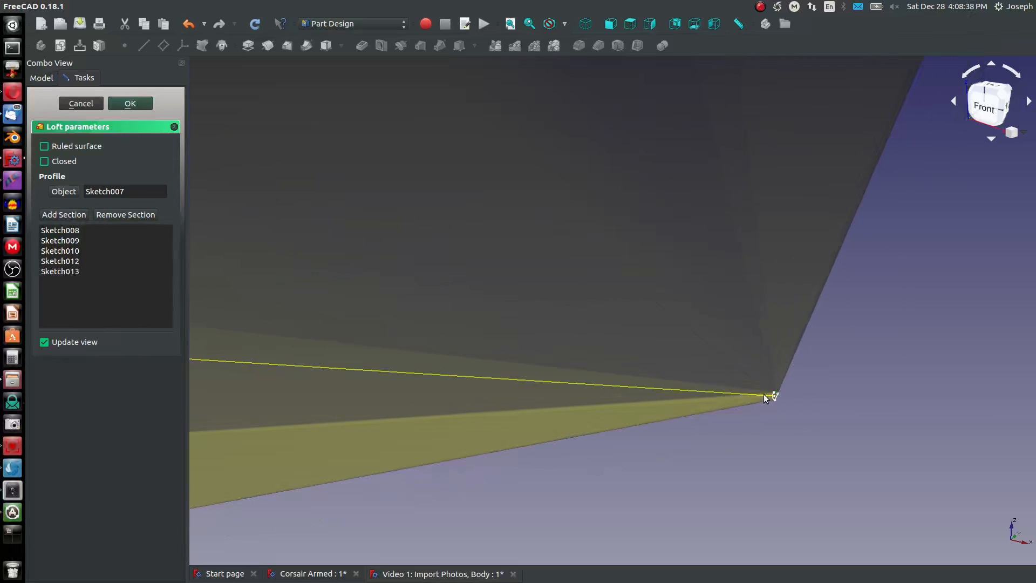
scroll(698, 383, "down", 5)
middle_click_drag(669, 377, 596, 472)
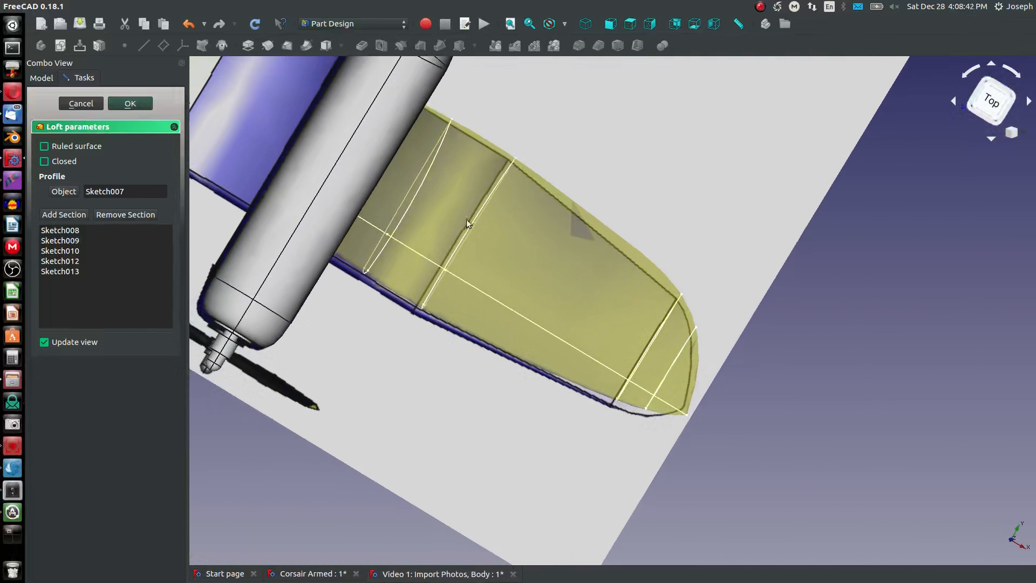
left_click(630, 24)
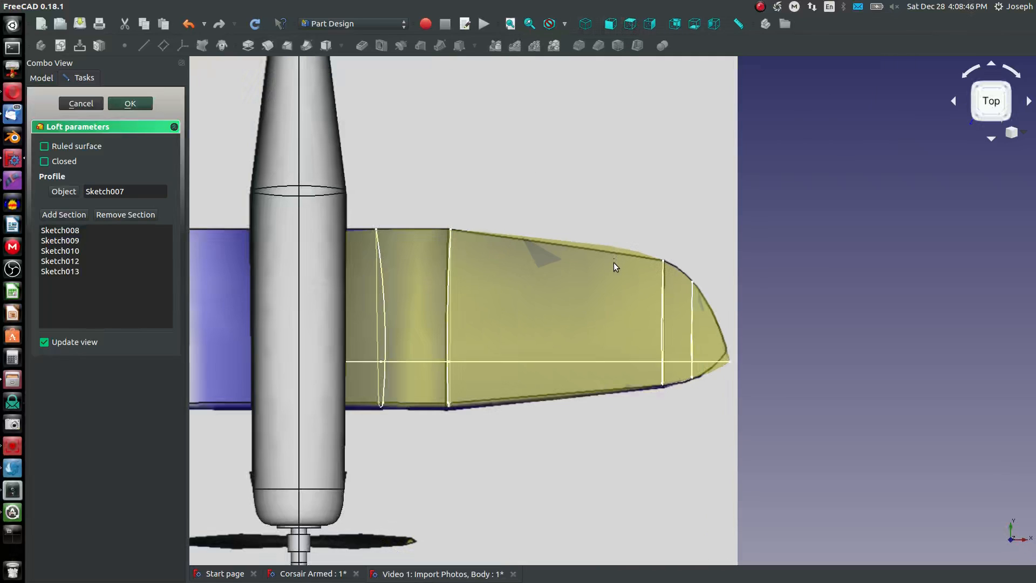
scroll(748, 372, "up", 5)
scroll(740, 360, "down", 5)
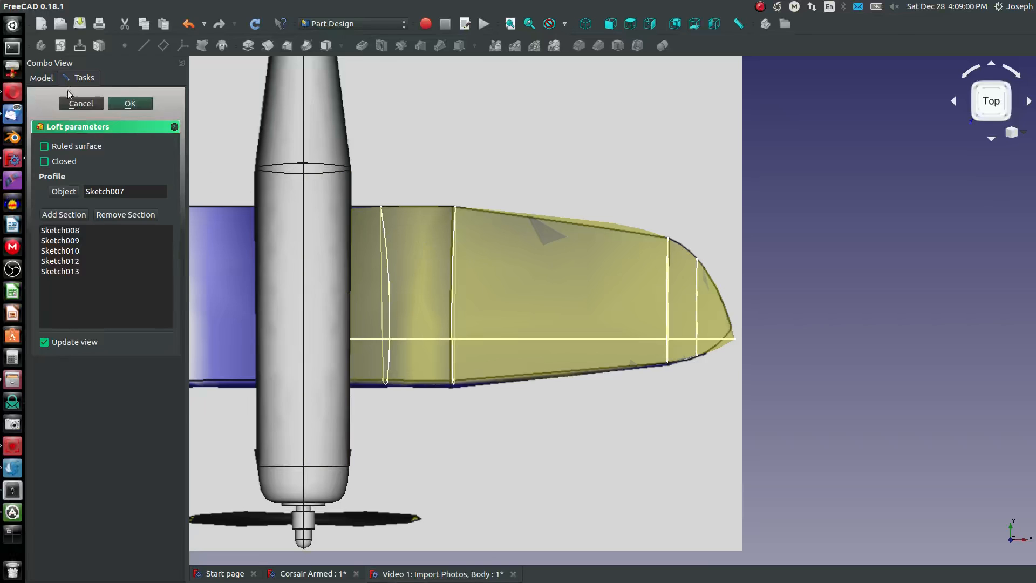
left_click(120, 104)
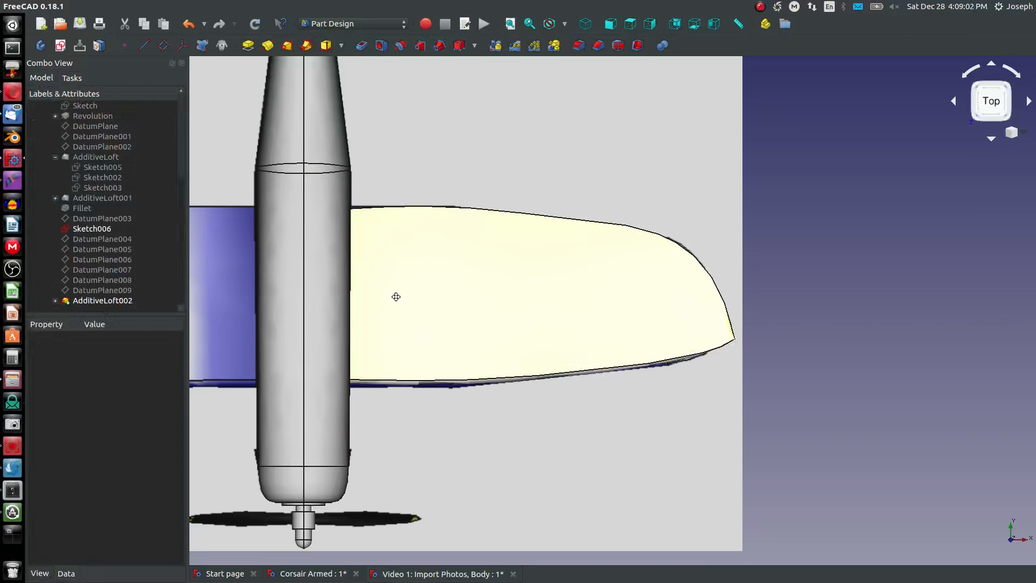
- Examine the lofted wing from several angles and compare its bend with the front-view reference photo
middle_click_drag(396, 296, 387, 164)
middle_click_drag(533, 147, 394, 176)
scroll(394, 177, "down", 6)
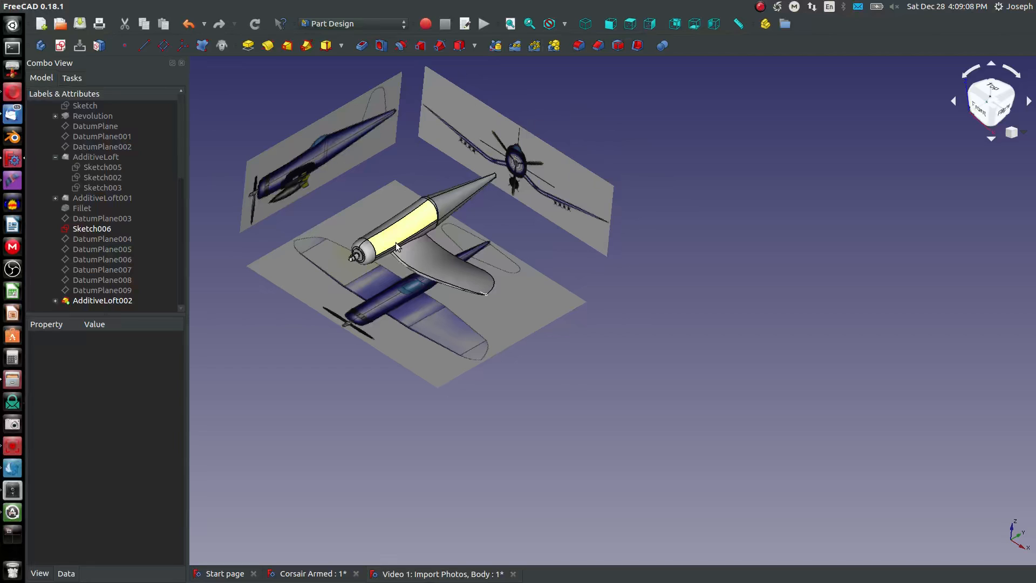
scroll(396, 246, "up", 3)
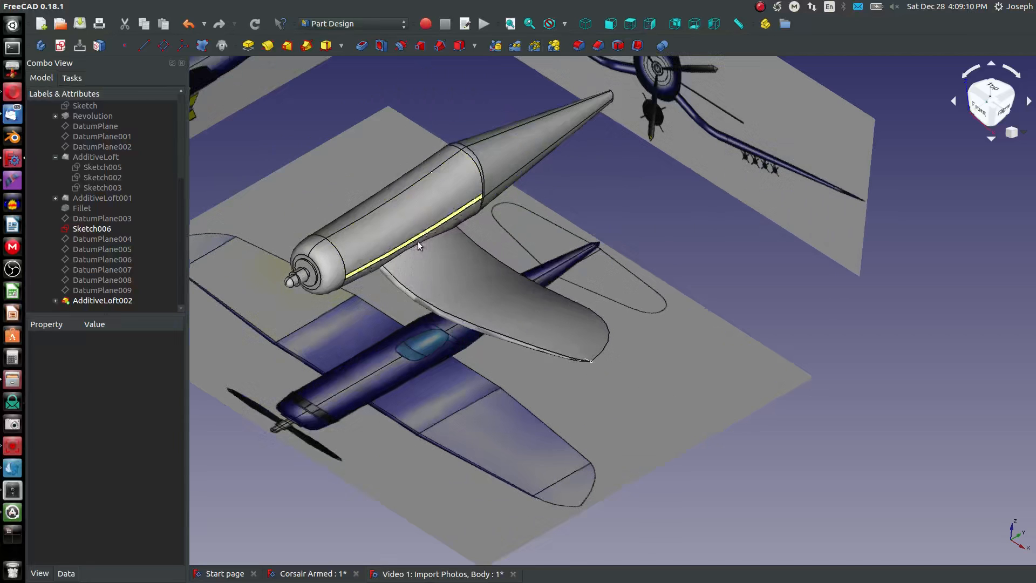
middle_click_drag(418, 241, 577, 209)
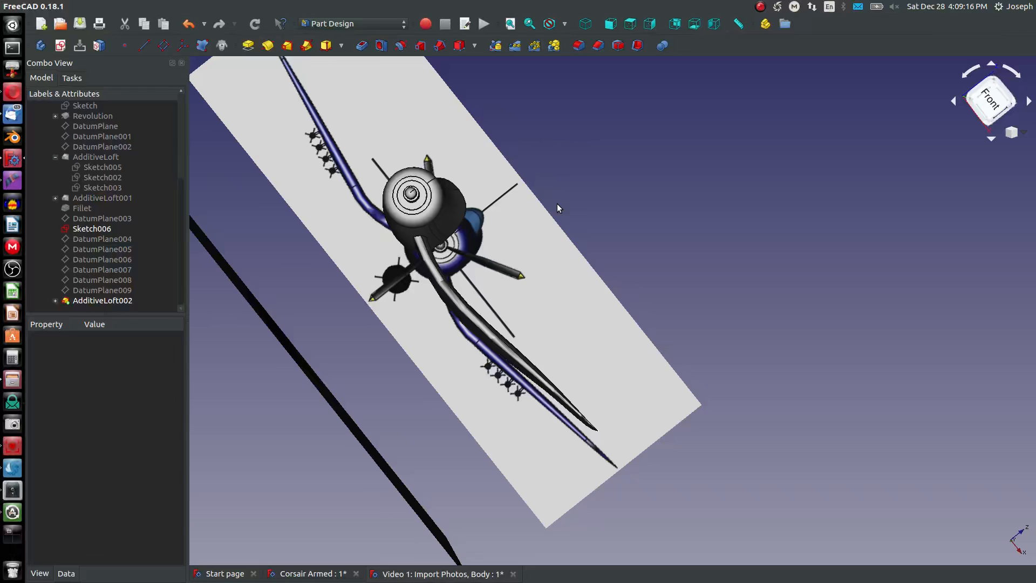
left_click(610, 24)
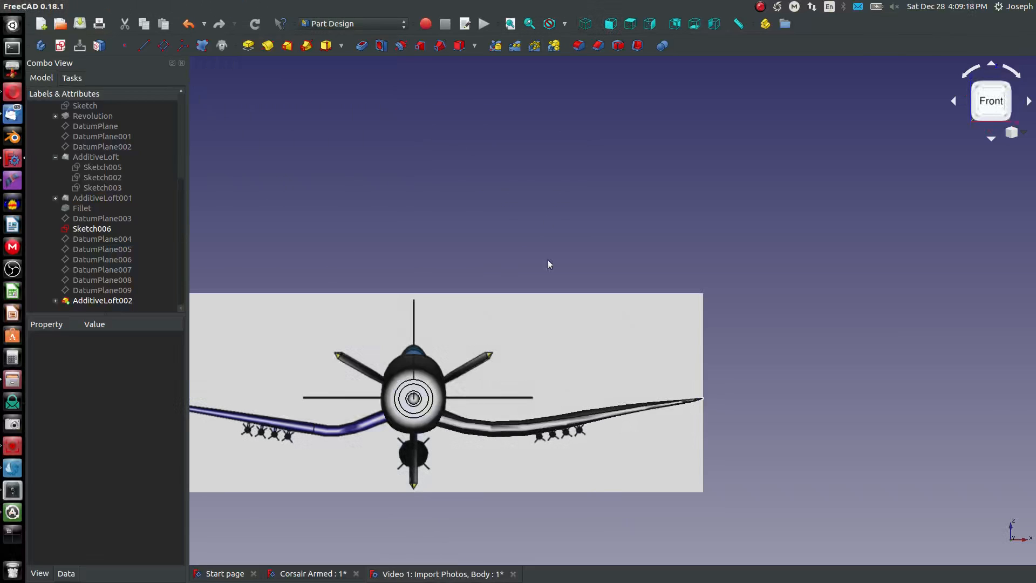
scroll(526, 411, "up", 12)
scroll(519, 414, "down", 12)
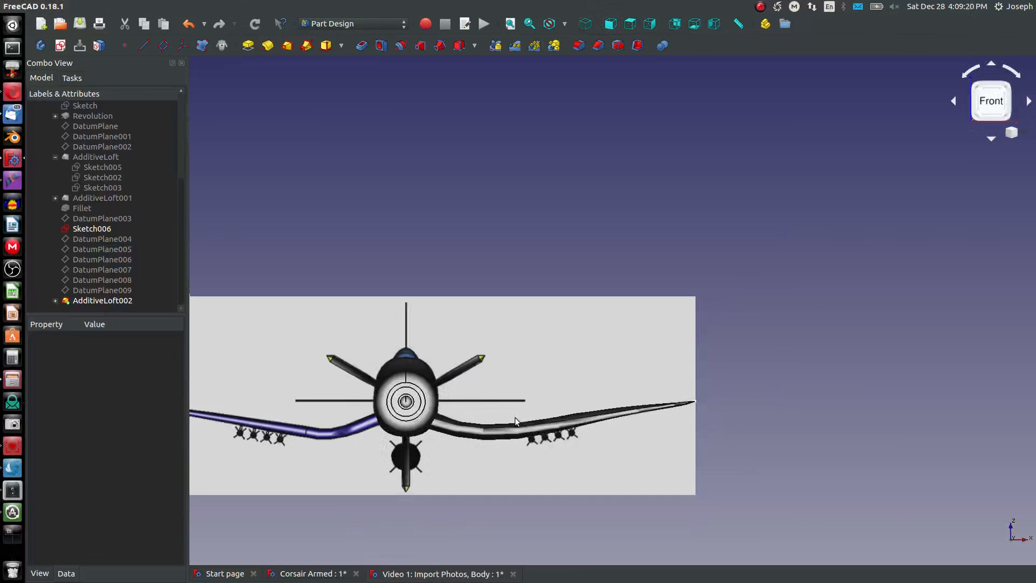
middle_click_drag(490, 399, 294, 412)
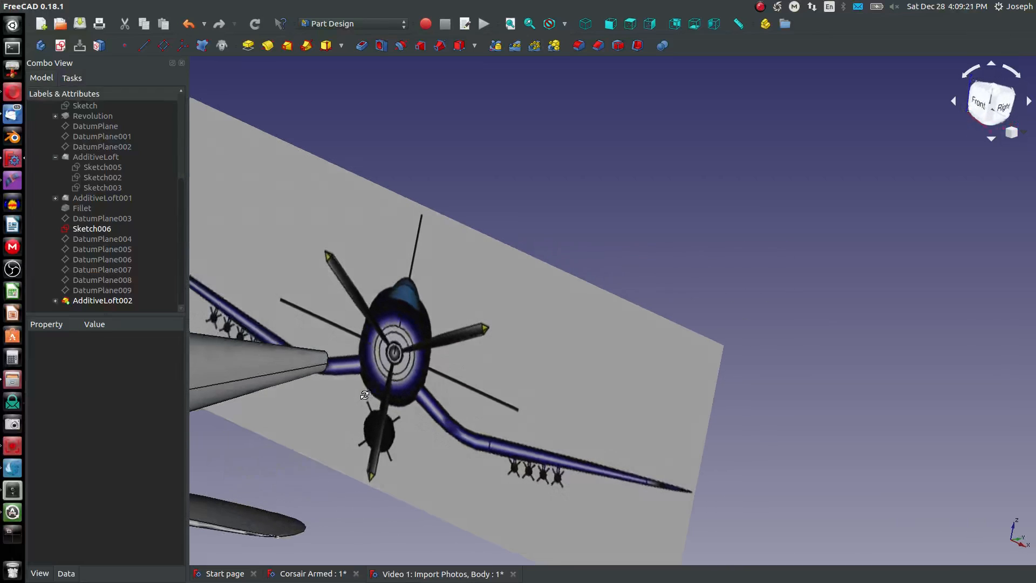
- Switch to the Corsair Armed document and examine the finished aircraft as a whole
left_click(288, 572)
middle_click_drag(754, 244, 737, 315)
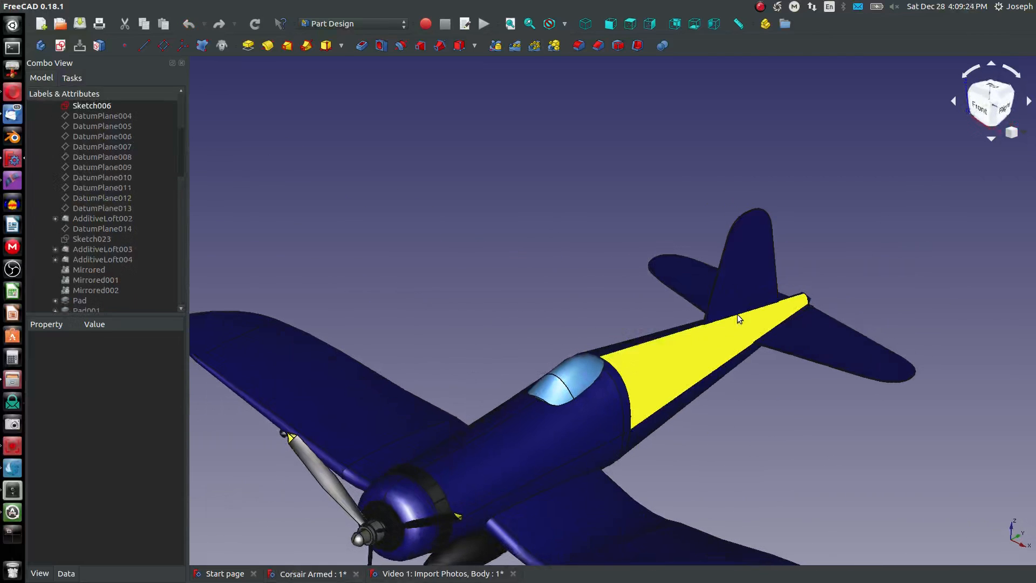
scroll(737, 314, "down", 8)
scroll(705, 368, "up", 10)
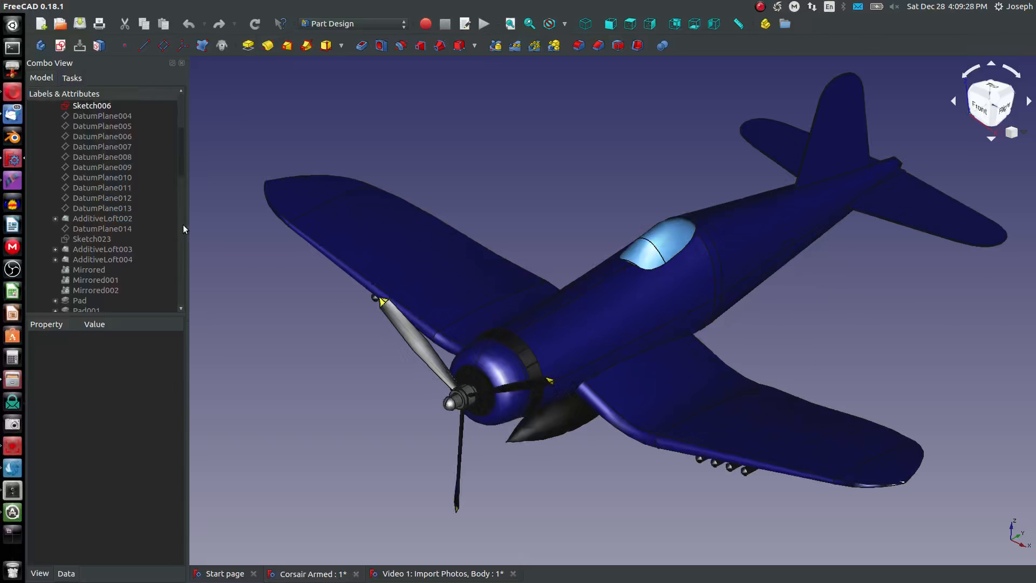
- Search the finished Corsair's feature list for the additive lofts that form its wing
left_click_drag(181, 138, 189, 311)
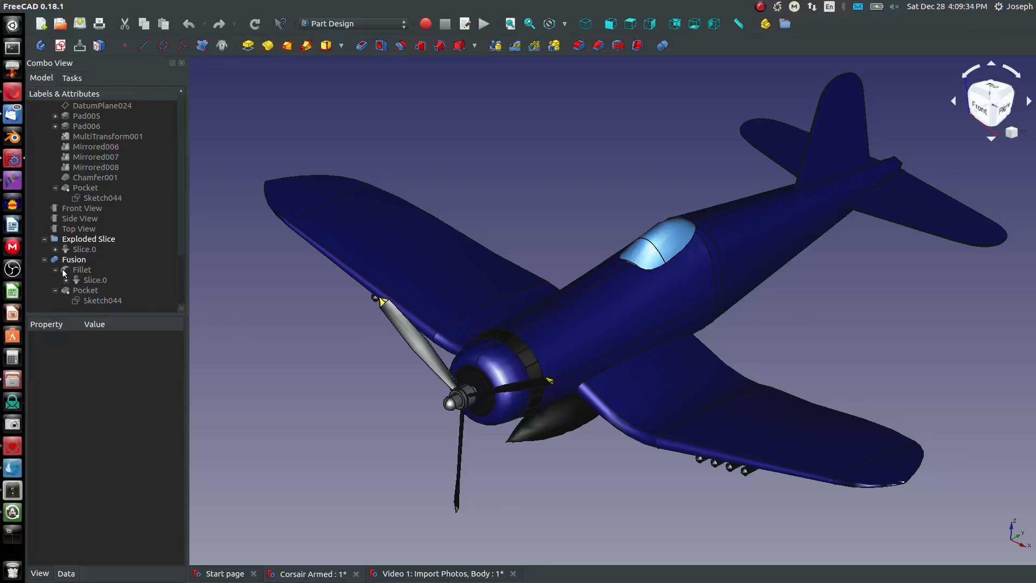
left_click(54, 282, "shift")
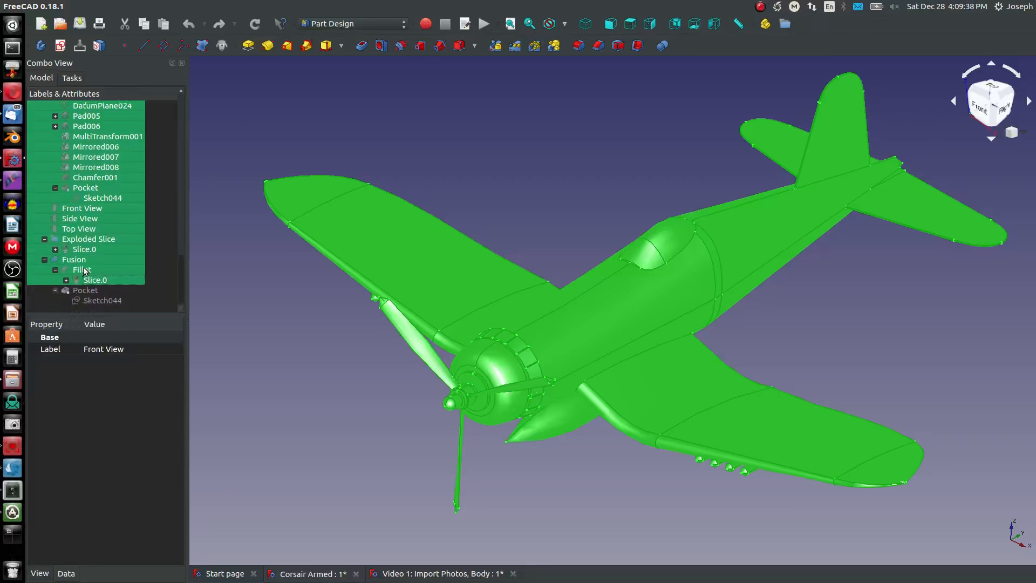
scroll(81, 269, "up", 8)
left_click(232, 217)
left_click(120, 221)
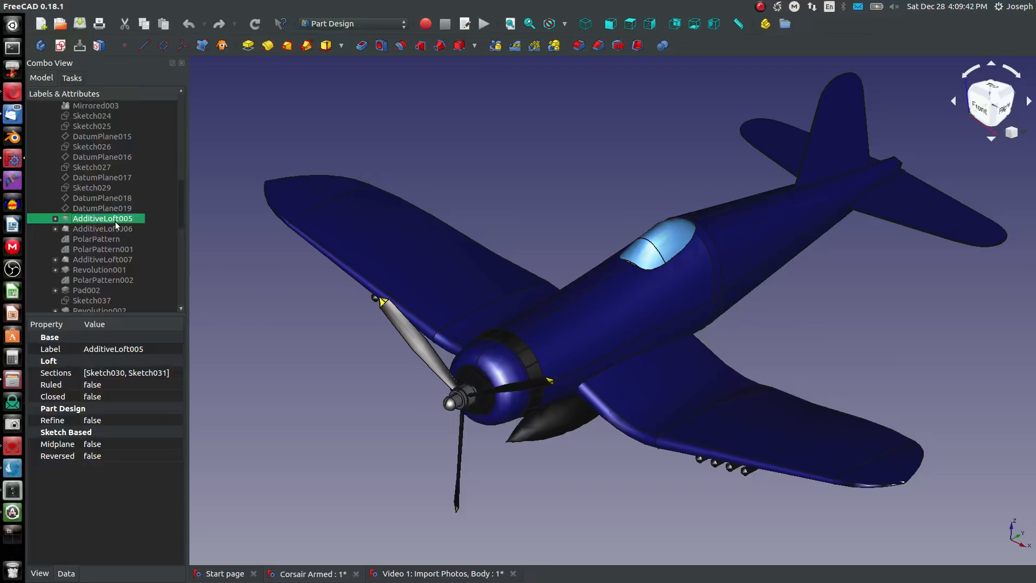
scroll(115, 221, "up", 5)
left_click(108, 198)
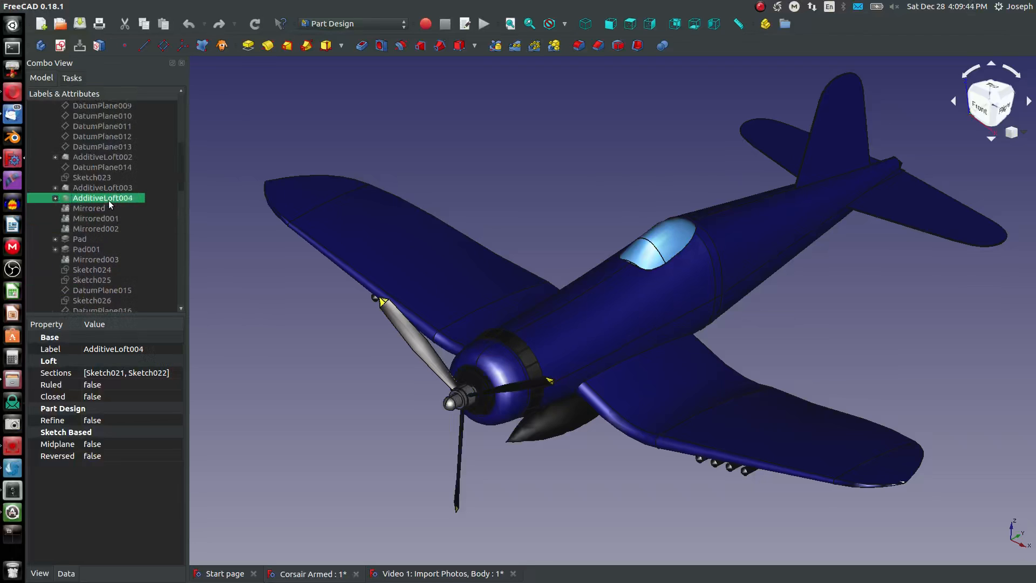
left_click(89, 156)
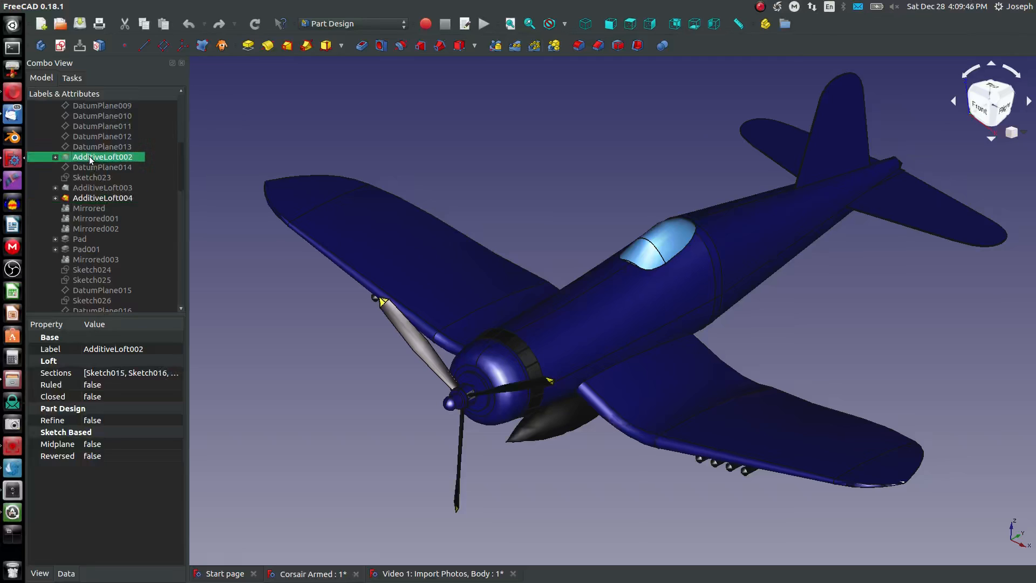
scroll(95, 159, "up", 6)
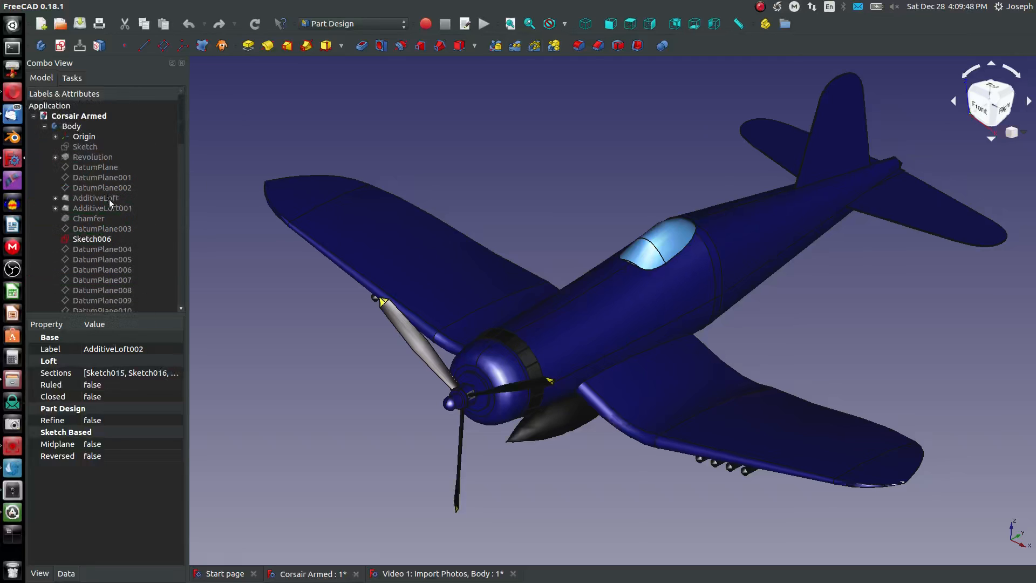
scroll(106, 183, "down", 2)
left_click(102, 145)
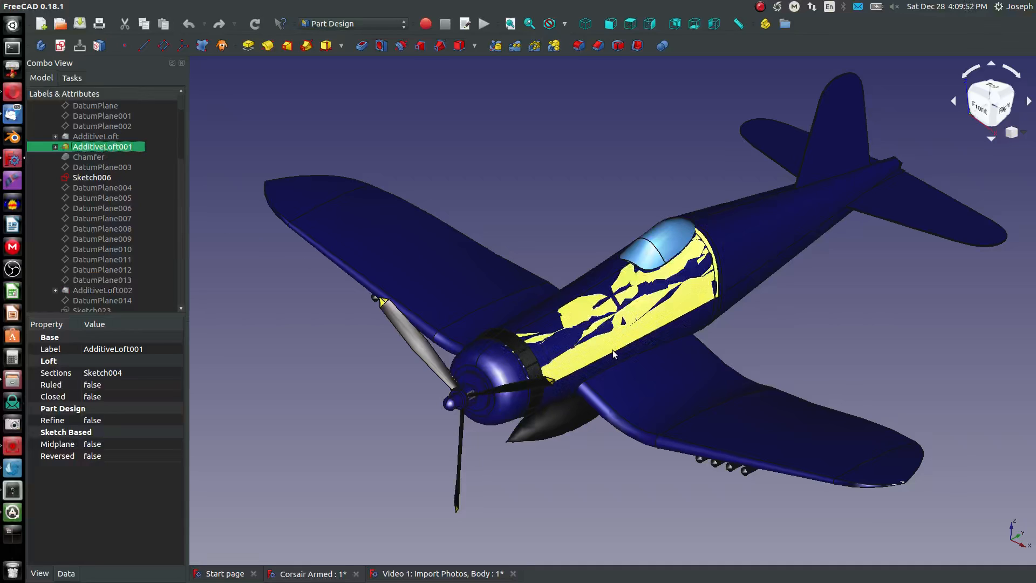
- Hide the finished aircraft's Fusion and show AdditiveLoft002, the inner bent section of the wing
left_click(536, 327)
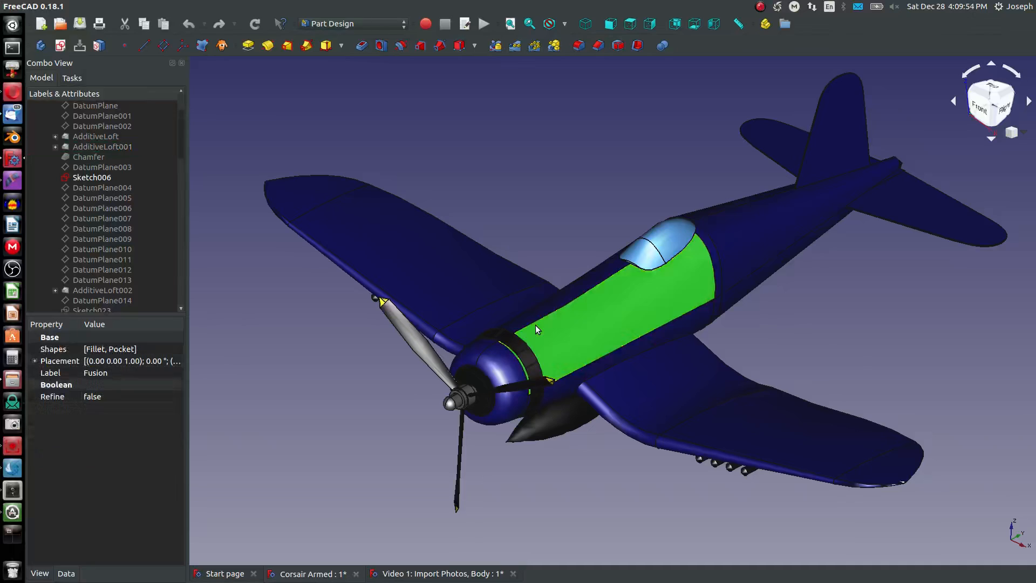
key("space")
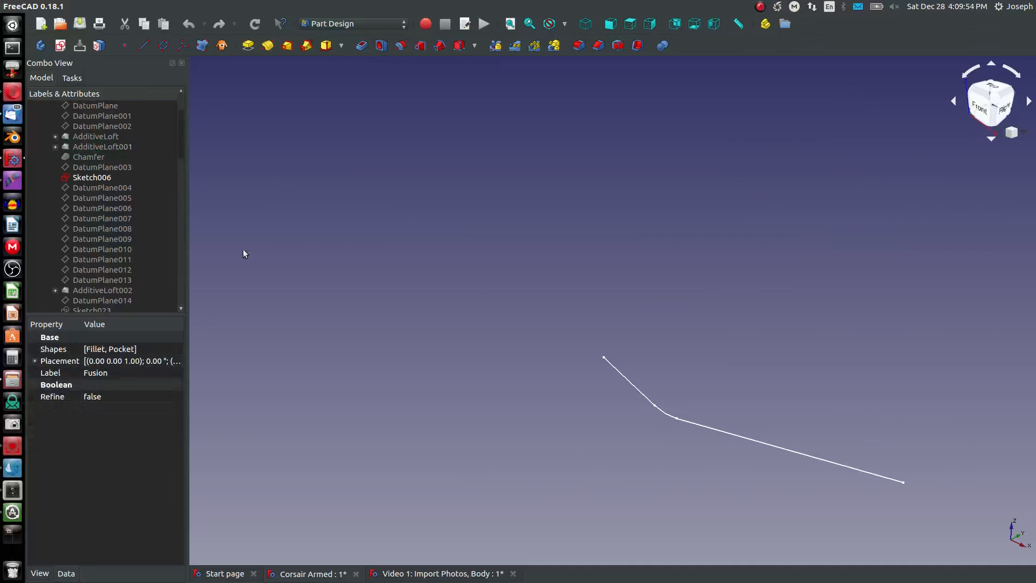
left_click(112, 289)
key("space")
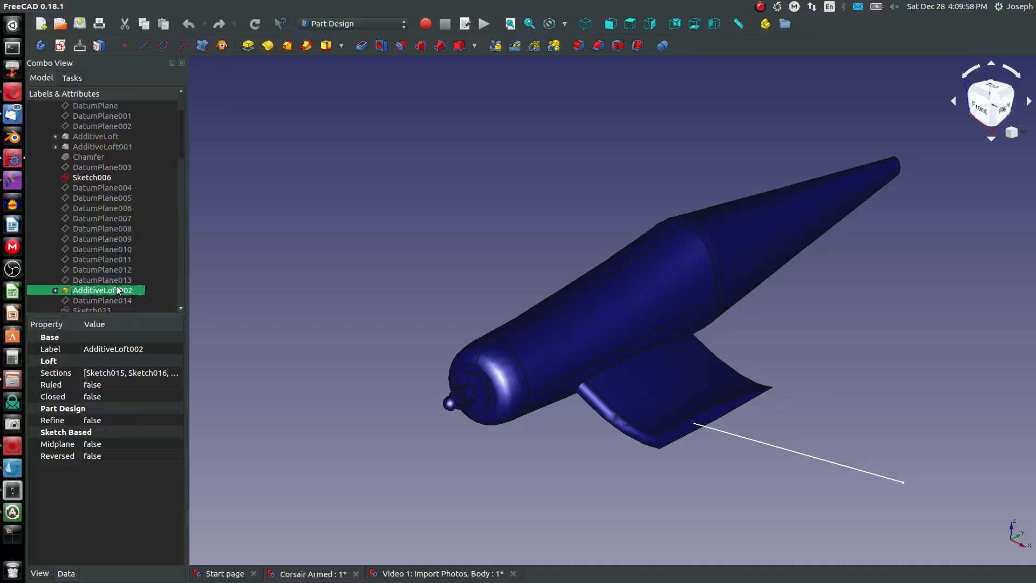
scroll(488, 350, "down", 4)
scroll(728, 412, "up", 4)
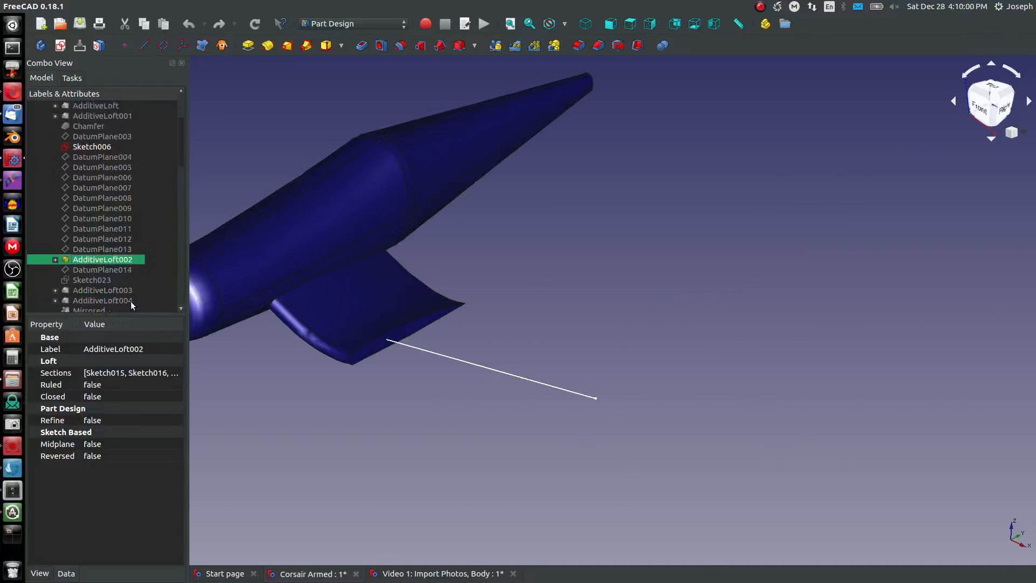
- Show the outer wing by making AdditiveLoft003 and the tip loft AdditiveLoft004 visible in turn
scroll(130, 300, "down", 4)
left_click(108, 197)
key("space")
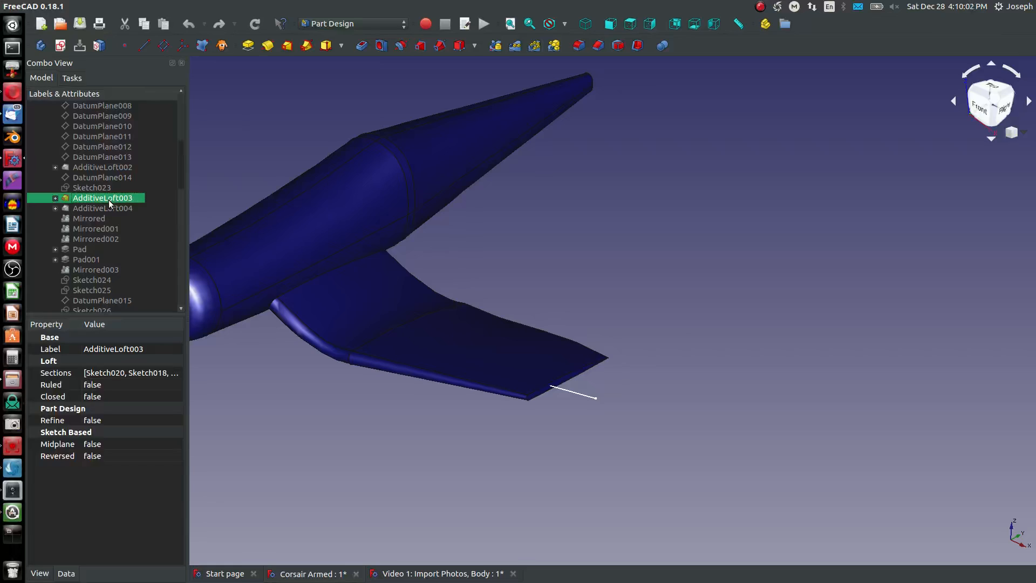
left_click(112, 210)
key("space")
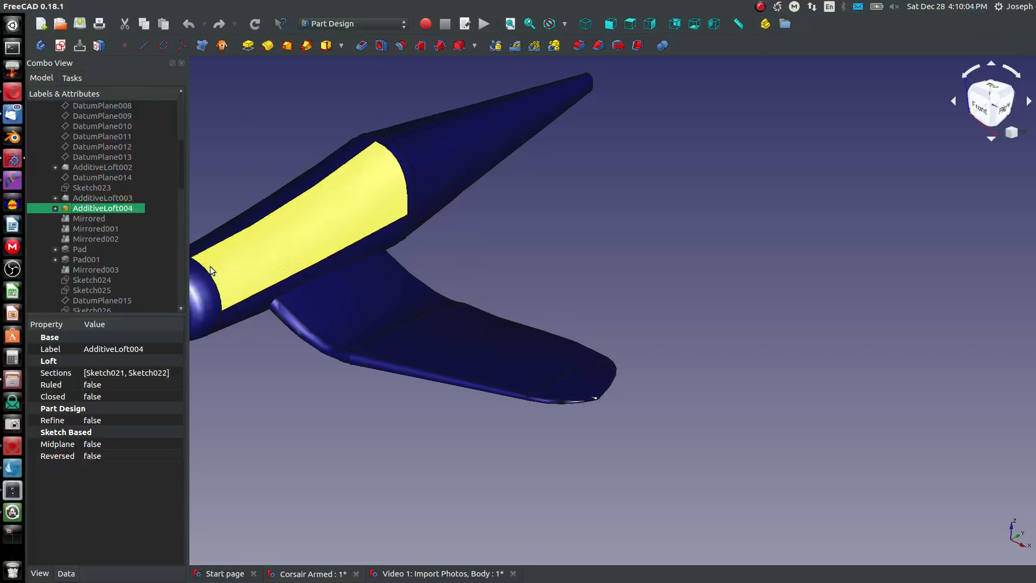
- Show the inner wing loft's profiles Sketch007, Sketch015, Sketch016 and Sketch017 and inspect their spacing on the wing
left_click(55, 167)
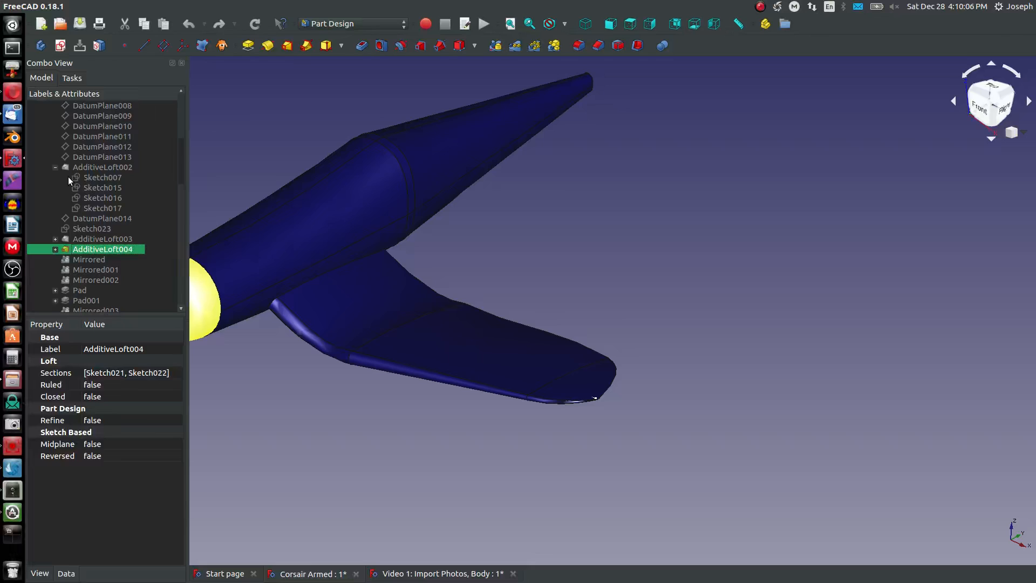
left_click(93, 186)
left_click(97, 198)
key("space")
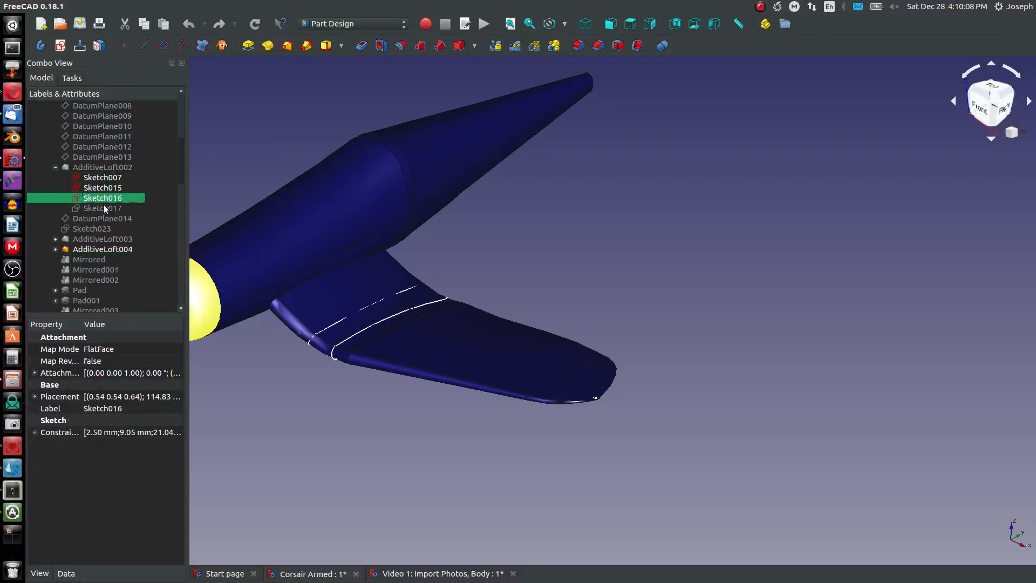
left_click(104, 207)
key("space")
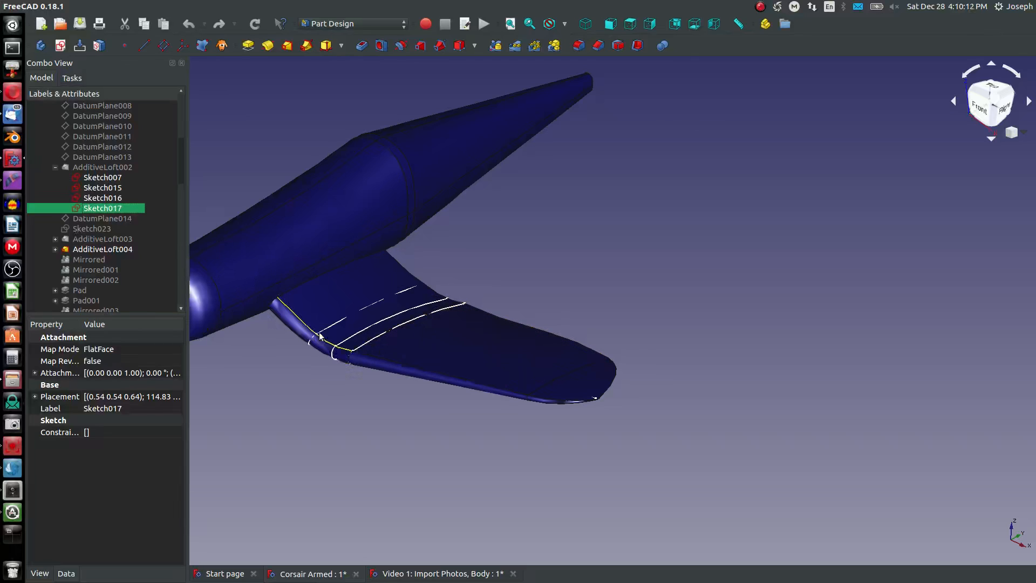
scroll(352, 325, "up", 6)
scroll(334, 364, "down", 3)
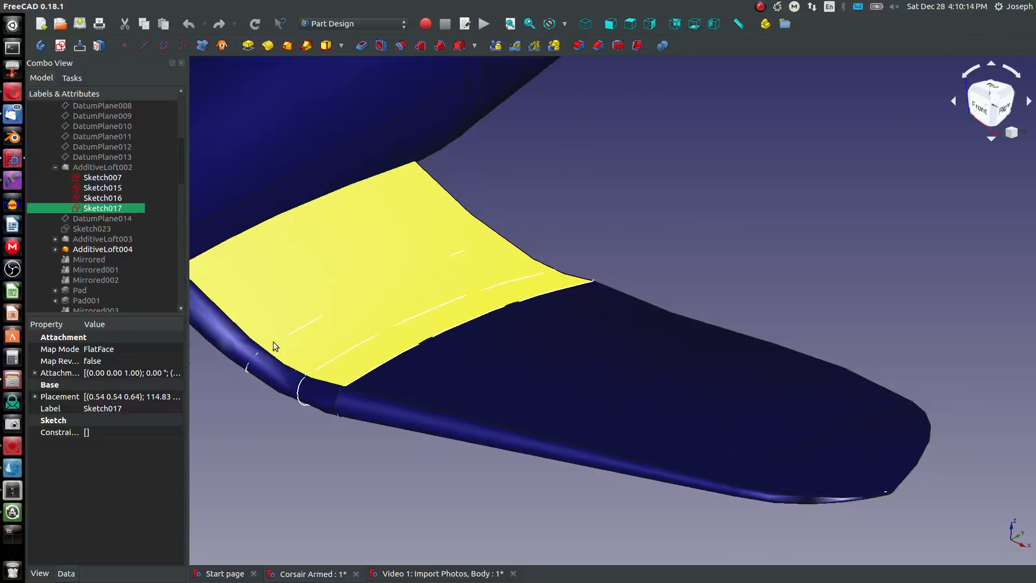
- Show AdditiveLoft003's remaining profiles, Sketch020, Sketch018 and Sketch019, on the outer wing
left_click(56, 239)
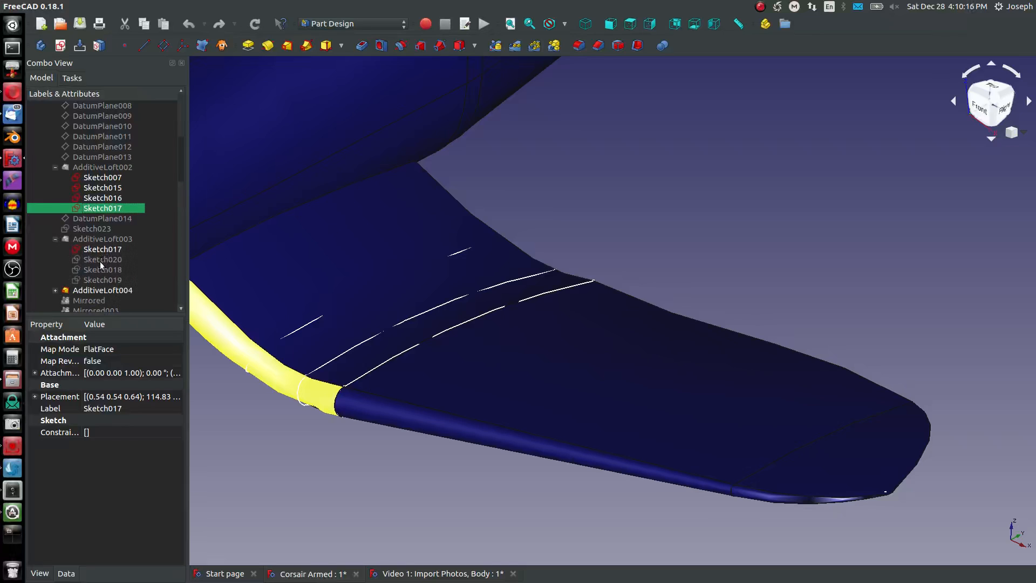
left_click(100, 260)
key("space")
left_click(104, 269)
key("space")
left_click(111, 280)
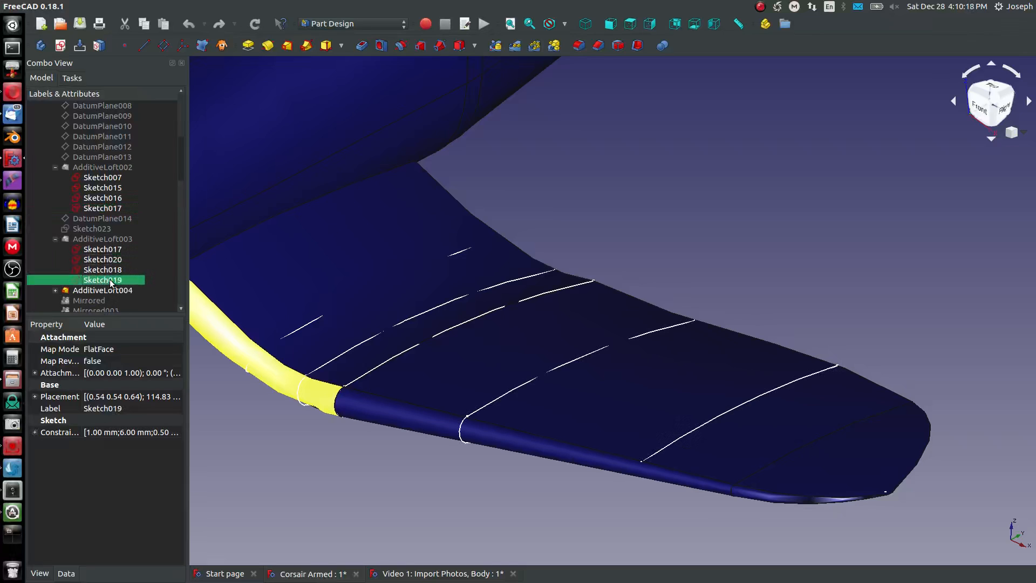
key("space")
scroll(46, 268, "down", 4)
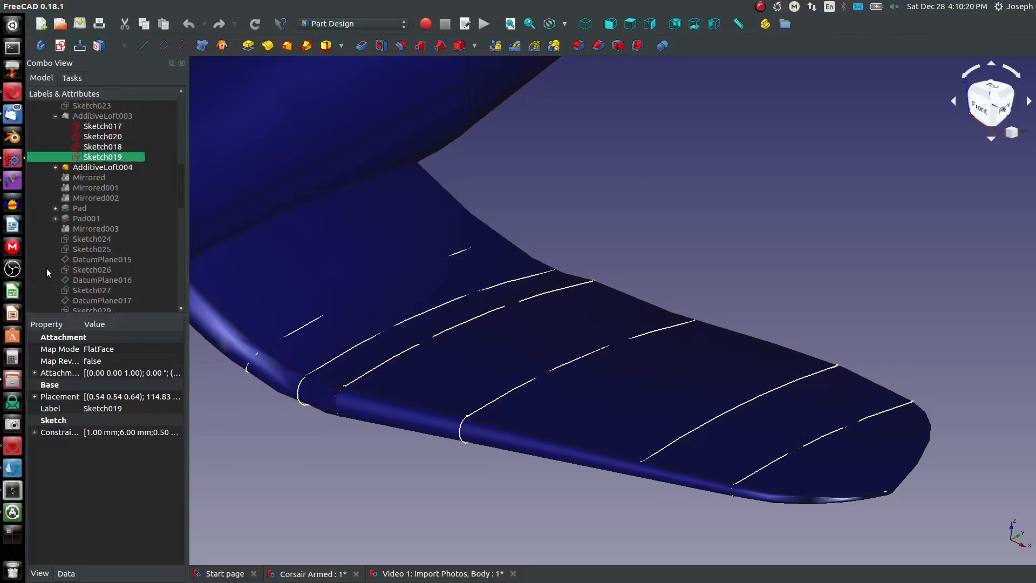
- Show the tip loft's profiles Sketch021 and Sketch022 and view the whole series of wing profiles
left_click(55, 167)
left_click(98, 187)
key("space")
left_click(98, 197)
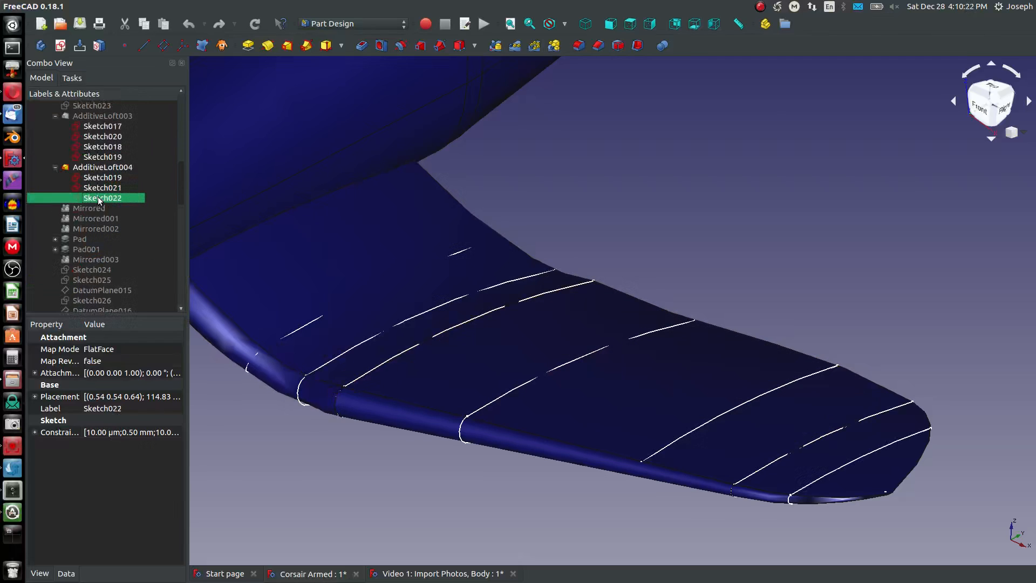
key("space")
scroll(421, 355, "down", 6)
scroll(393, 328, "up", 5)
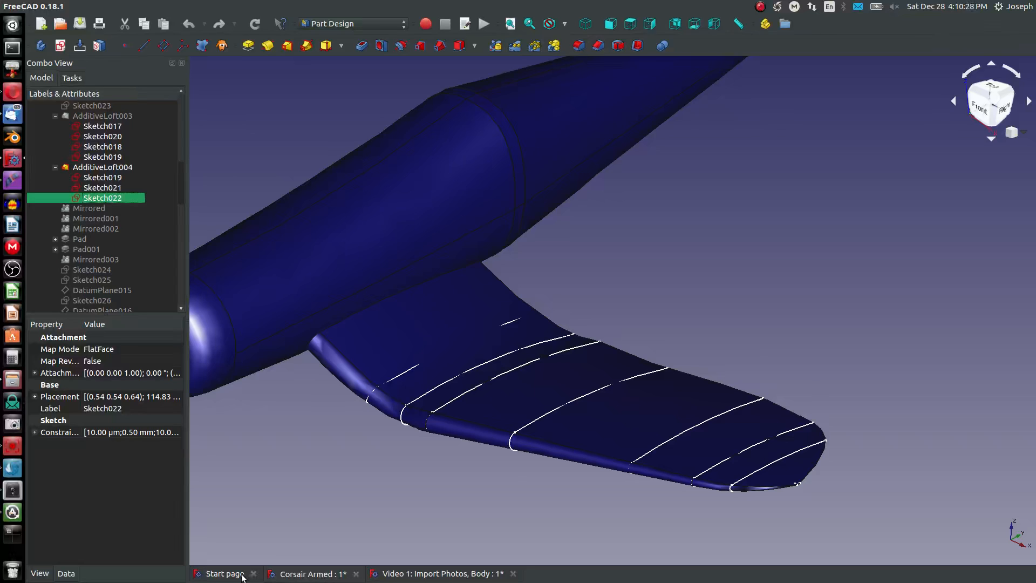
- Return to the Video 1: Import Photos, Body document and examine the tip of its lofted wing
left_click(441, 574)
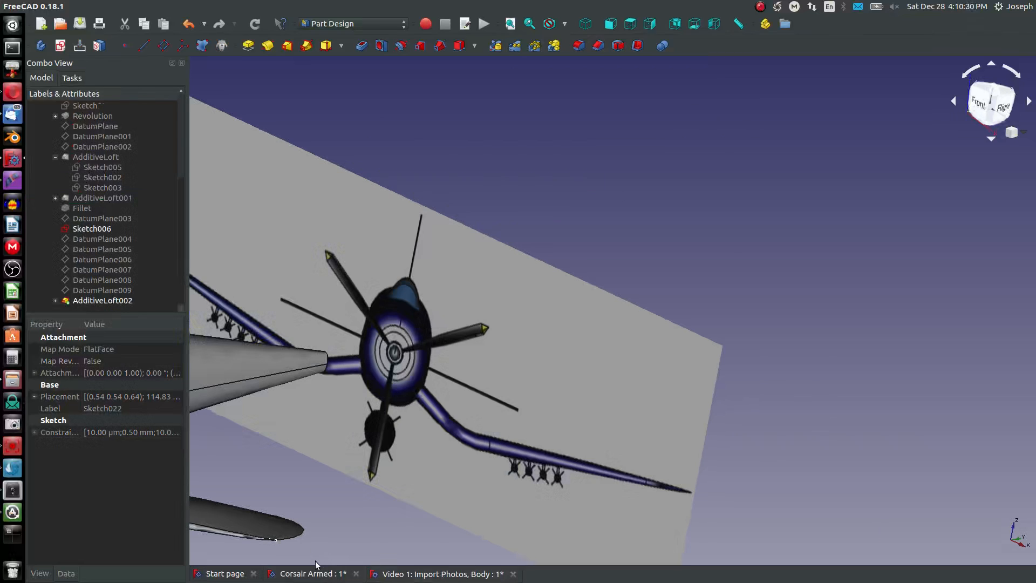
left_click(317, 573)
left_click(424, 575)
scroll(430, 421, "down", 5)
scroll(378, 434, "up", 8)
middle_click_drag(378, 434, 332, 487)
scroll(346, 474, "down", 3)
scroll(332, 535, "up", 10)
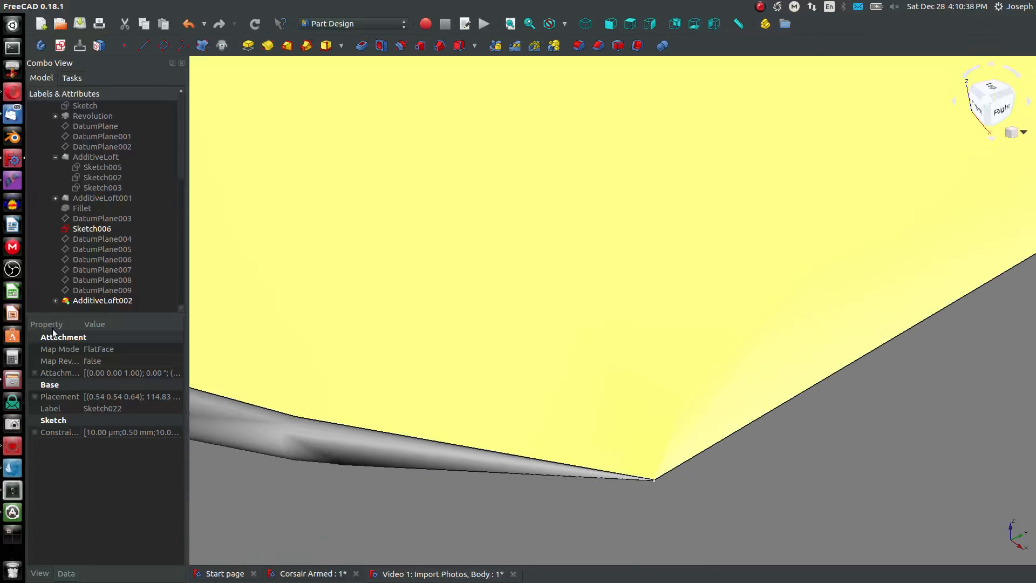
- Locate Sketch013 under AdditiveLoft002 and inspect the tiny end profile at the wing's extreme tip up close
left_click(55, 300)
scroll(79, 300, "down", 2)
left_click(97, 301)
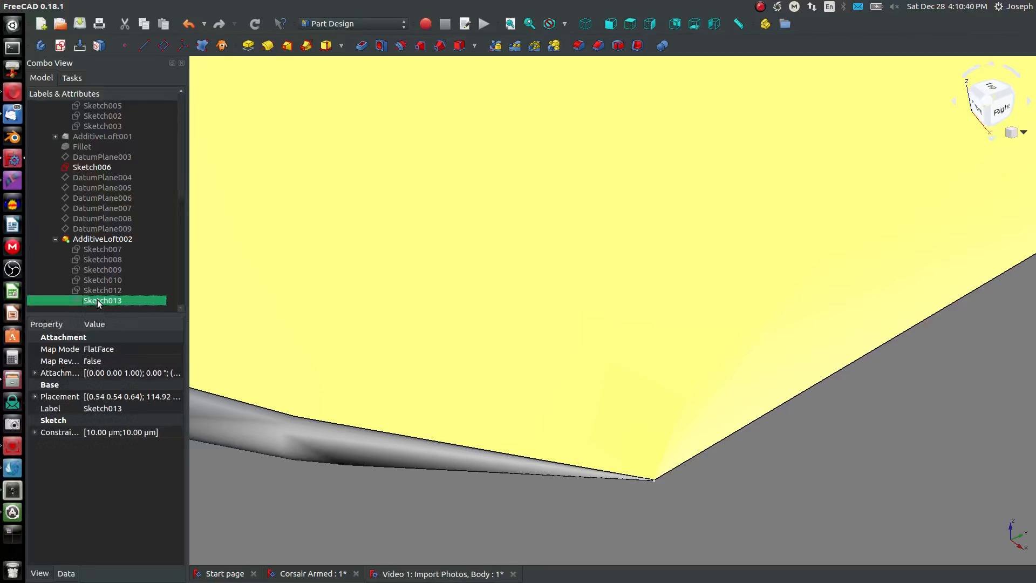
scroll(536, 439, "up", 4)
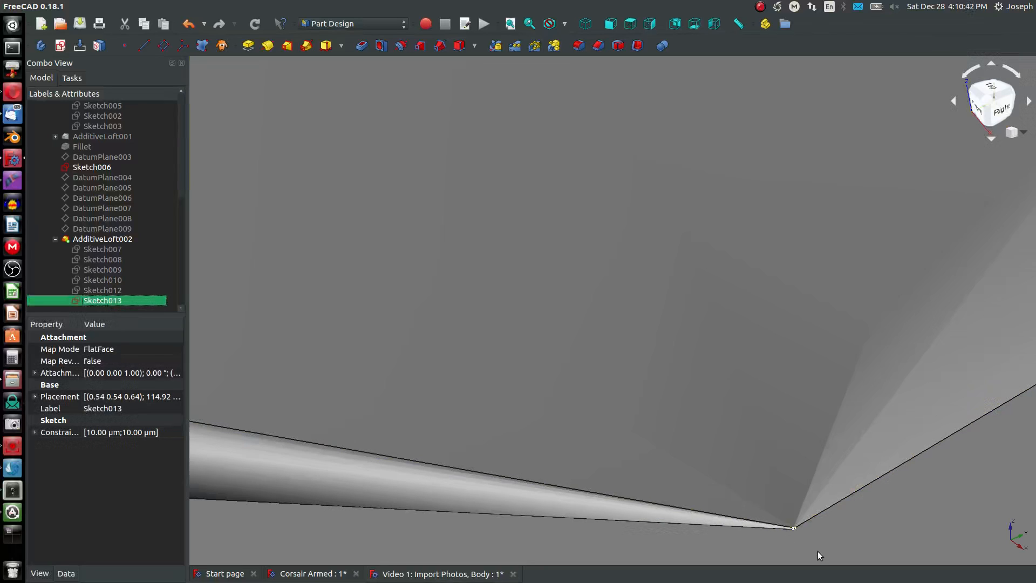
middle_click_drag(815, 550, 681, 479)
scroll(684, 467, "up", 5)
scroll(536, 413, "up", 3)
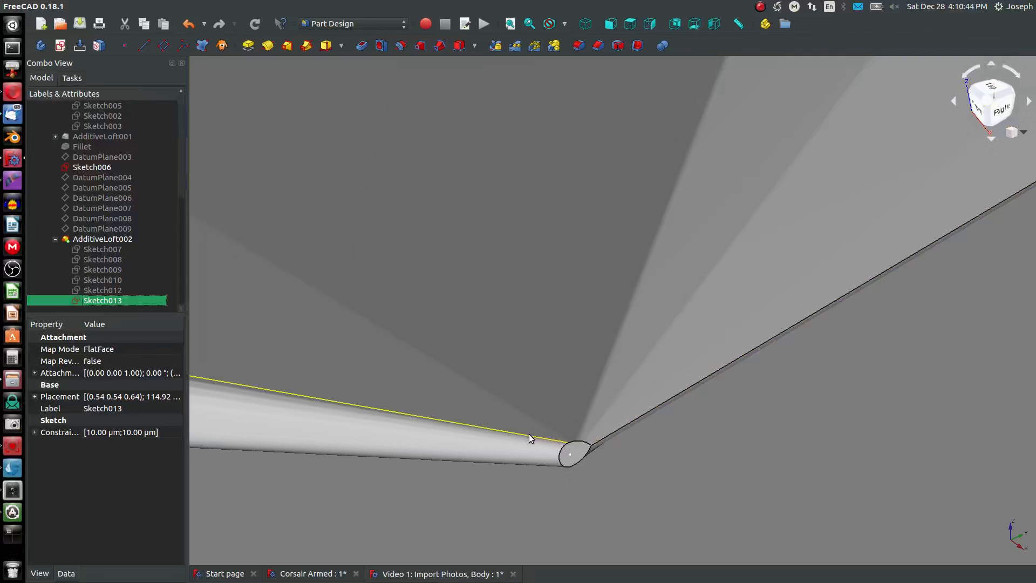
- Open the wing-tip profile Sketch013 for editing and bring its tiny three-arc outline into close view
right_click(104, 303)
left_click(130, 309)
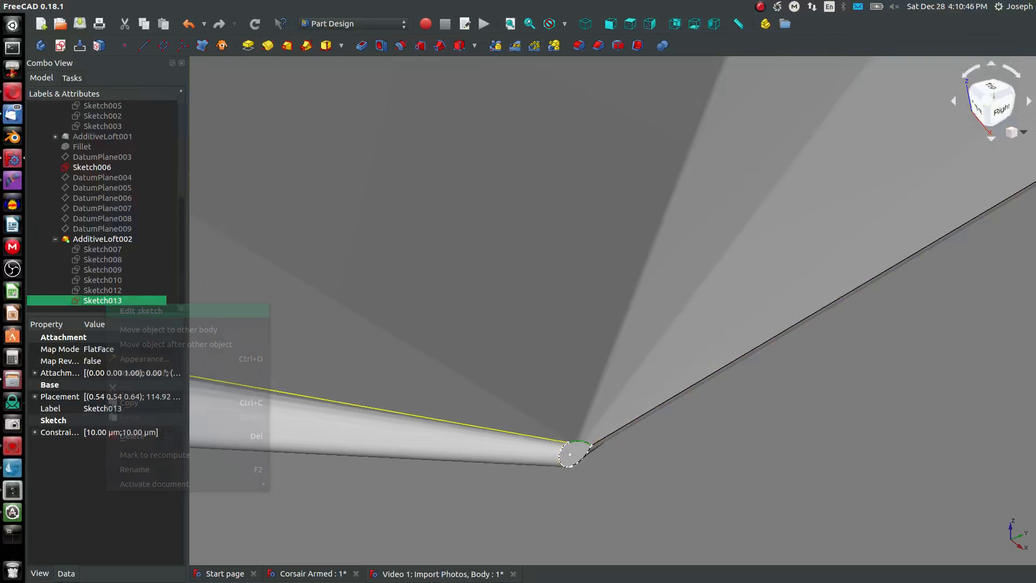
scroll(450, 357, "down", 10)
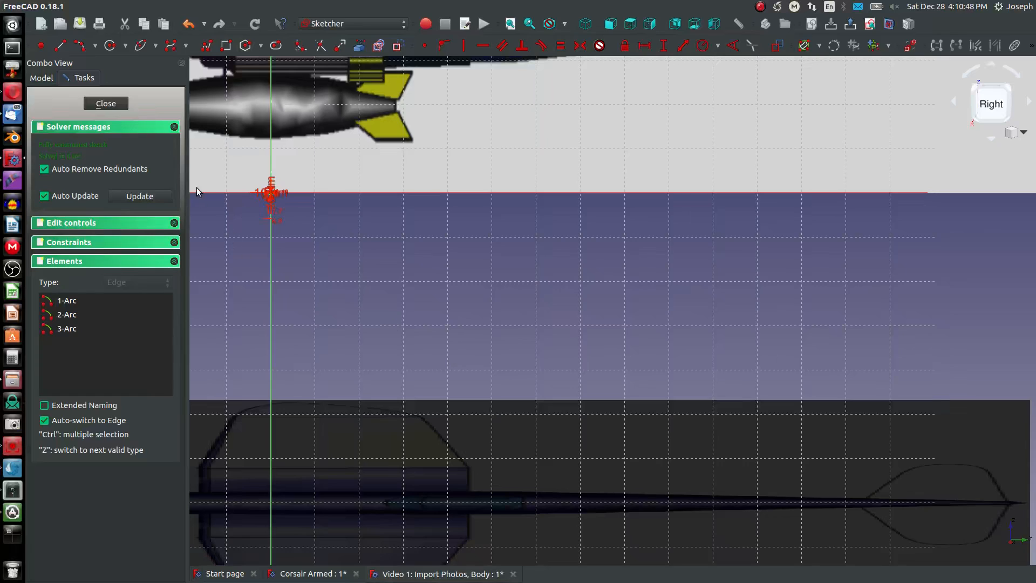
scroll(196, 186, "up", 5)
scroll(455, 216, "up", 5)
scroll(427, 243, "up", 10)
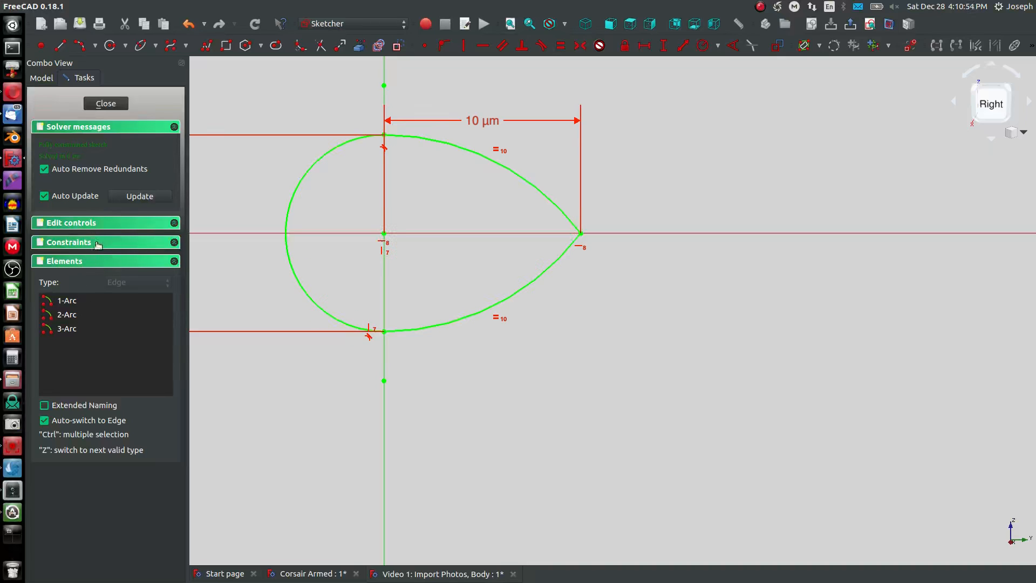
- Delete the vertical alignment Constraint7 between the arc centre and the lower arc endpoint of the wing-tip profile
left_click(163, 243)
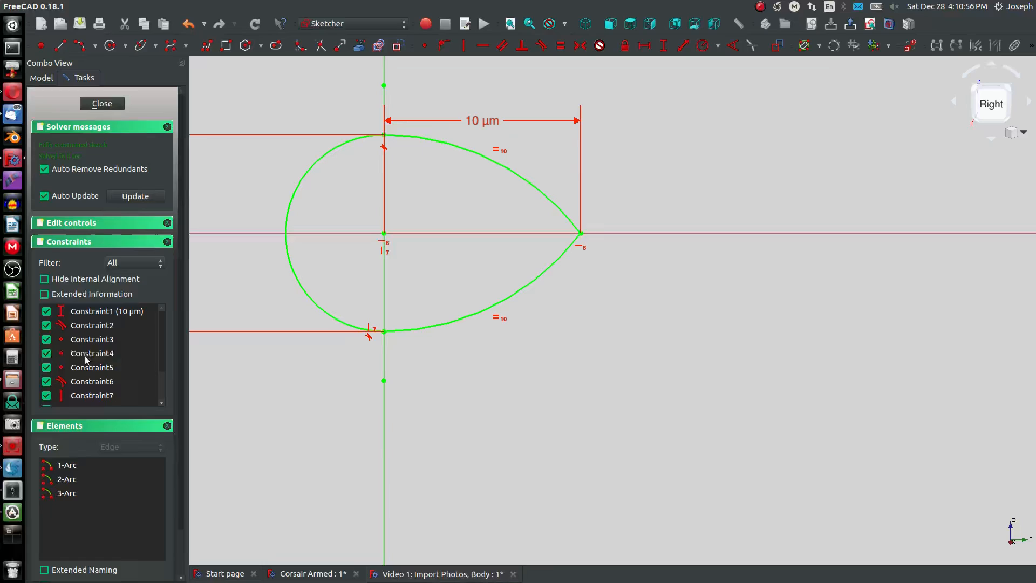
left_click(88, 381)
scroll(89, 383, "down", 3)
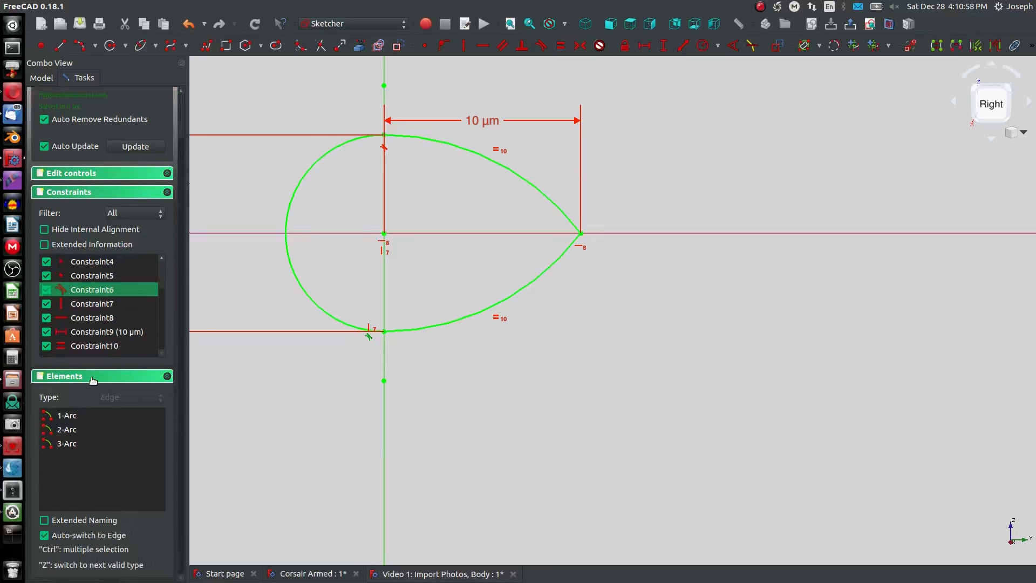
left_click(83, 322)
left_click(88, 309)
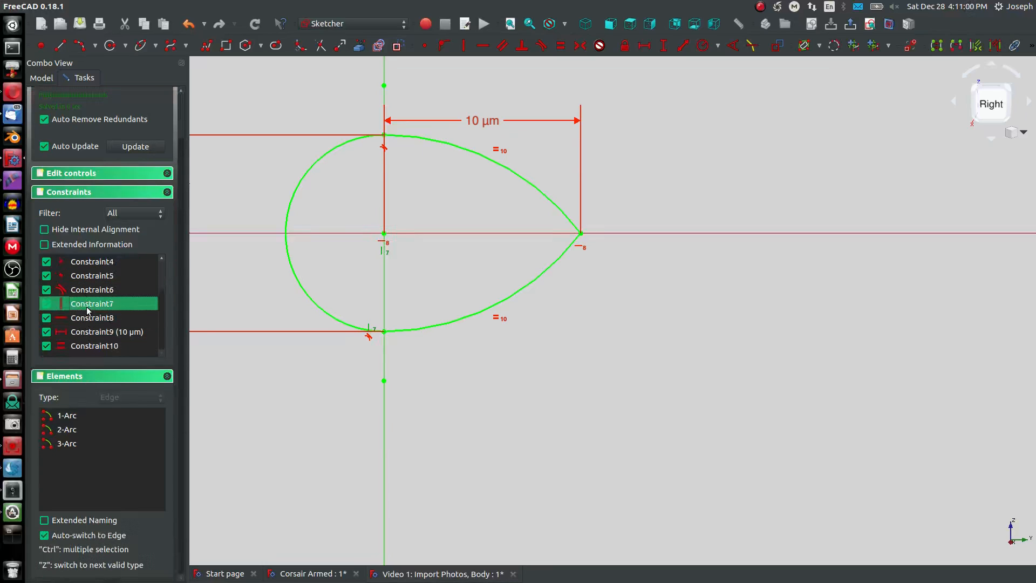
key("Delete")
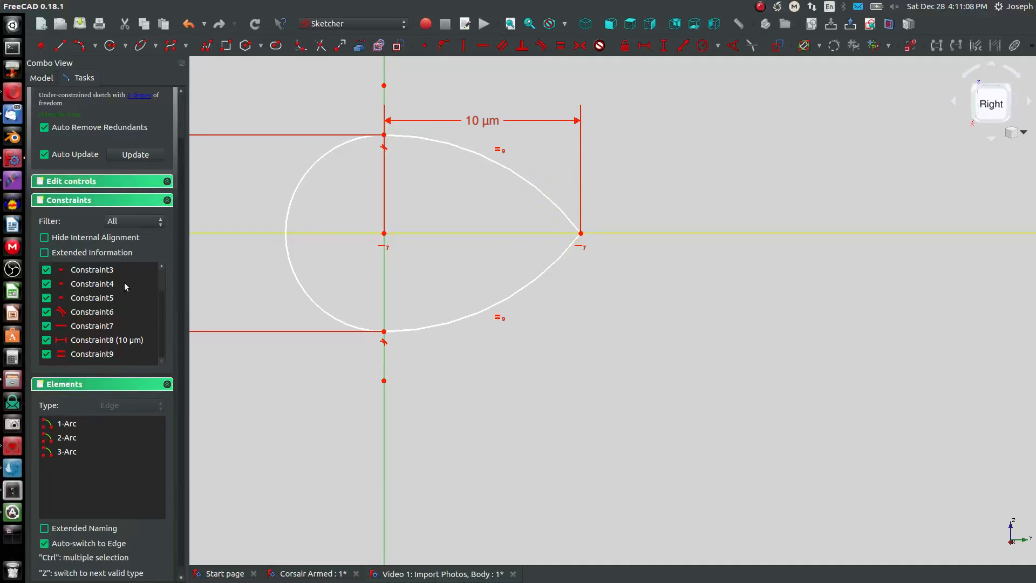
- Delete the horizontal alignment constraint on the arc centre and trailing point, and try to move the outline along the horizontal axis
scroll(101, 311, "down", 1)
left_click(90, 319)
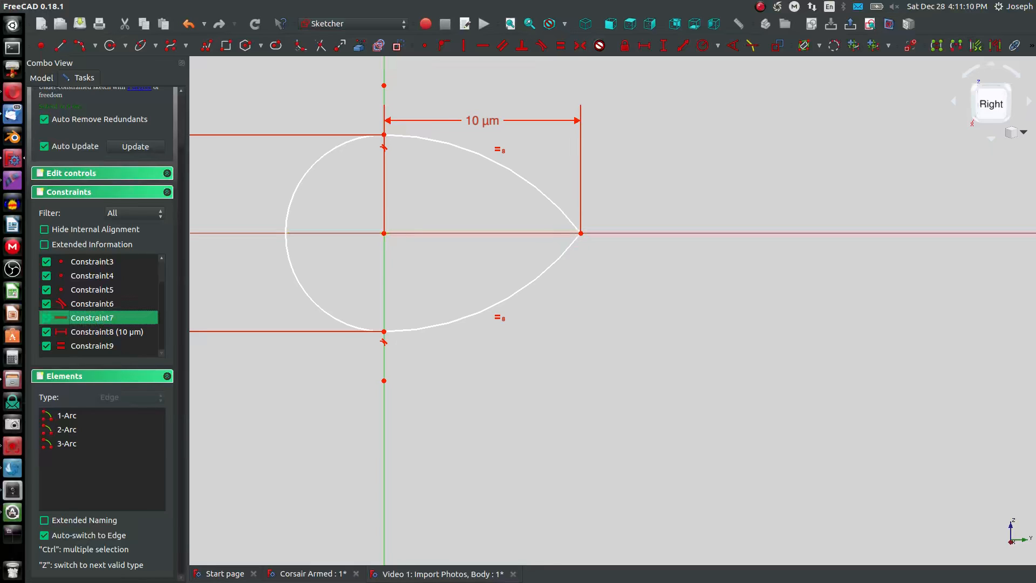
key("Delete")
left_click_drag(582, 235, 661, 234)
left_click_drag(384, 234, 430, 236)
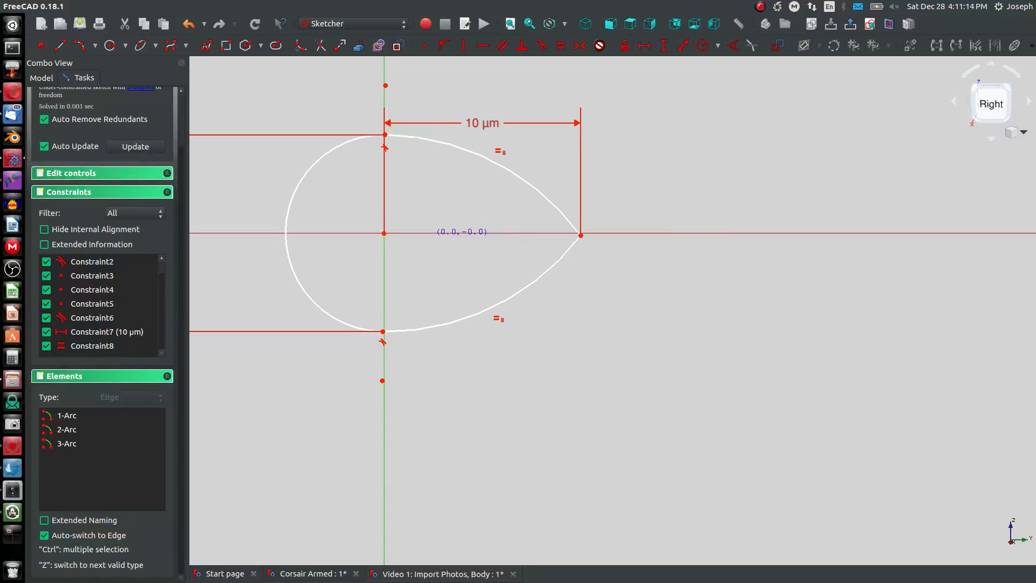
- Delete the coincident constraint Constraint3 holding the arc centre at the origin and move the outline away from the origin along the horizontal axis
left_click(110, 276)
key("Delete")
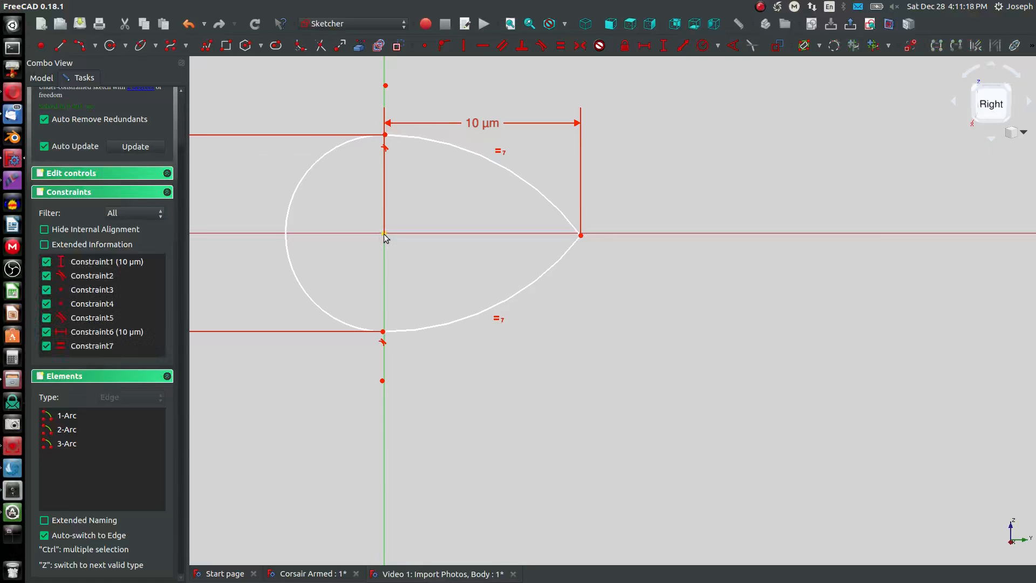
mouse_move(385, 234)
left_mouse_down()
mouse_move(488, 248)
mouse_move(672, 203)
mouse_move(653, 296)
mouse_move(586, 211)
mouse_move(613, 235)
left_mouse_up()
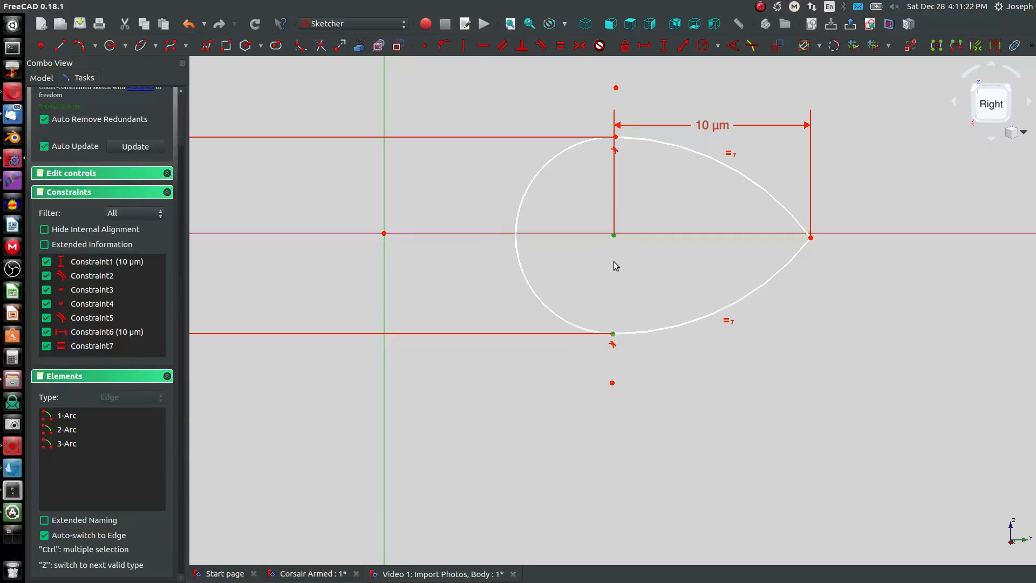
- Align the arc endpoints vertically with the arc centre, and constrain the centre horizontally to the origin
left_click(614, 137)
key("v")
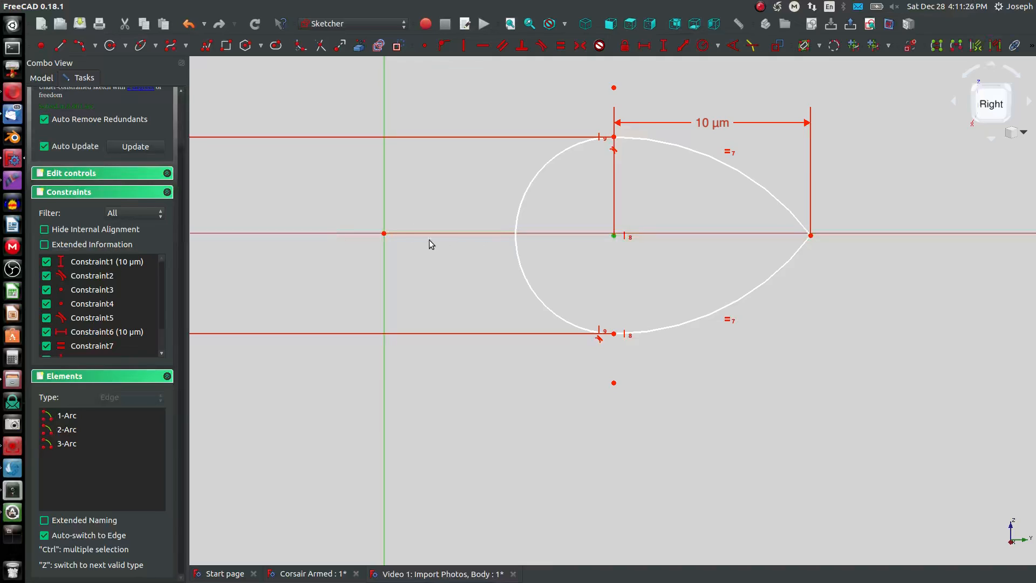
left_click(381, 231)
key("h")
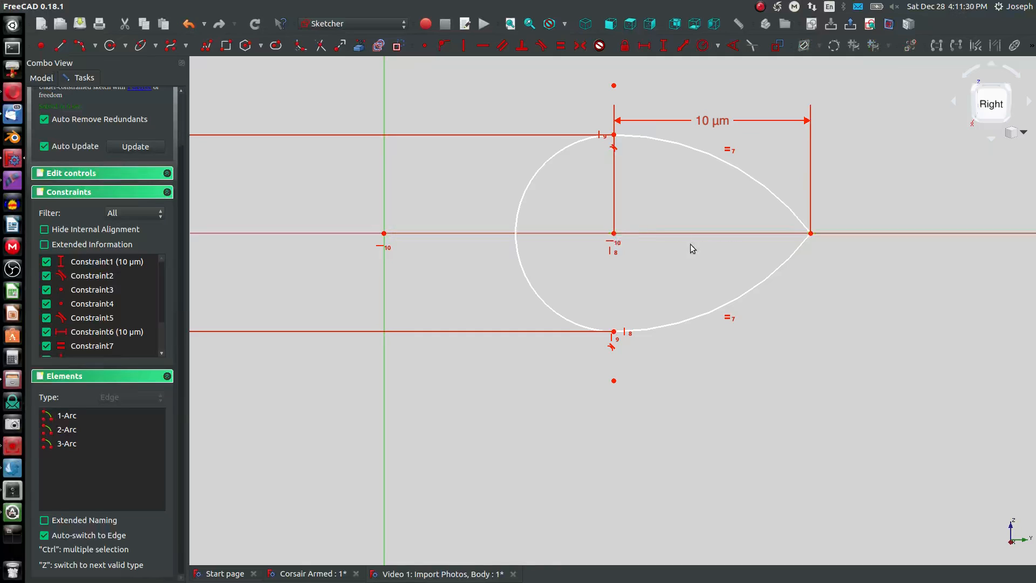
- Constrain the horizontal distance from the origin to the outline's arc centre to 10 mm and finish editing the sketch
left_click_drag(811, 235, 899, 237)
scroll(626, 257, "down", 2)
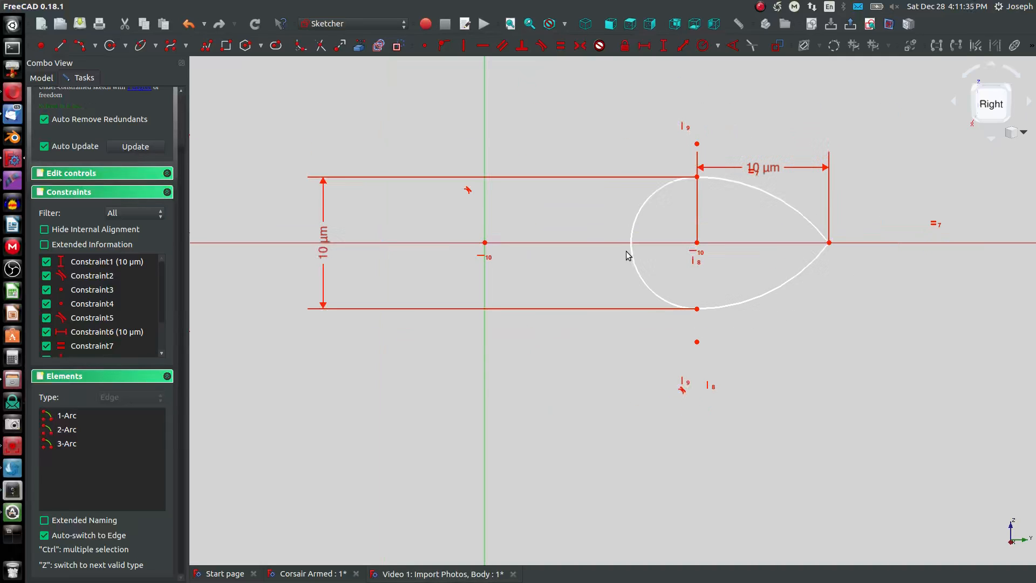
left_click(486, 242)
left_click(697, 242)
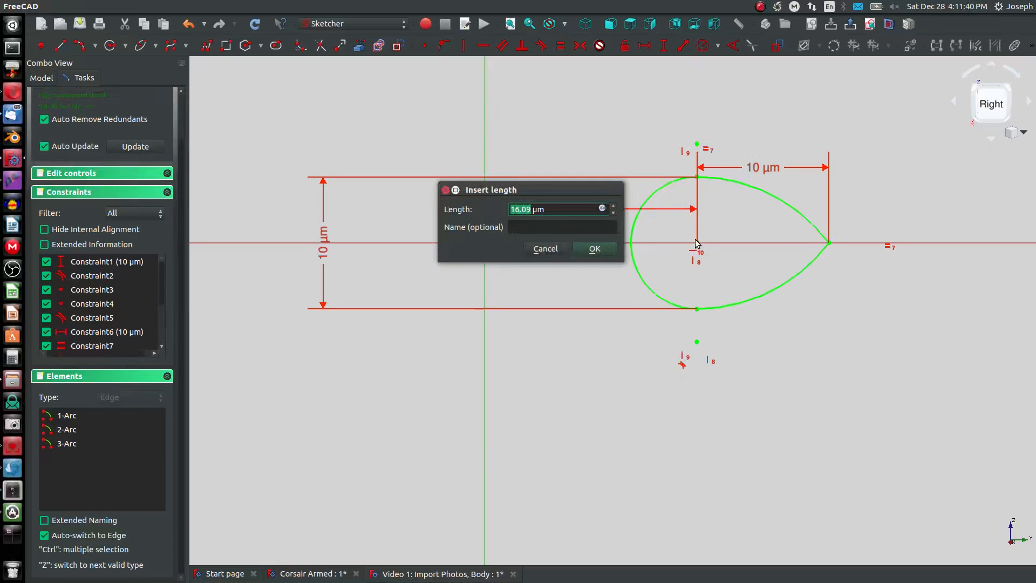
key("BackSpace")
key("Return")
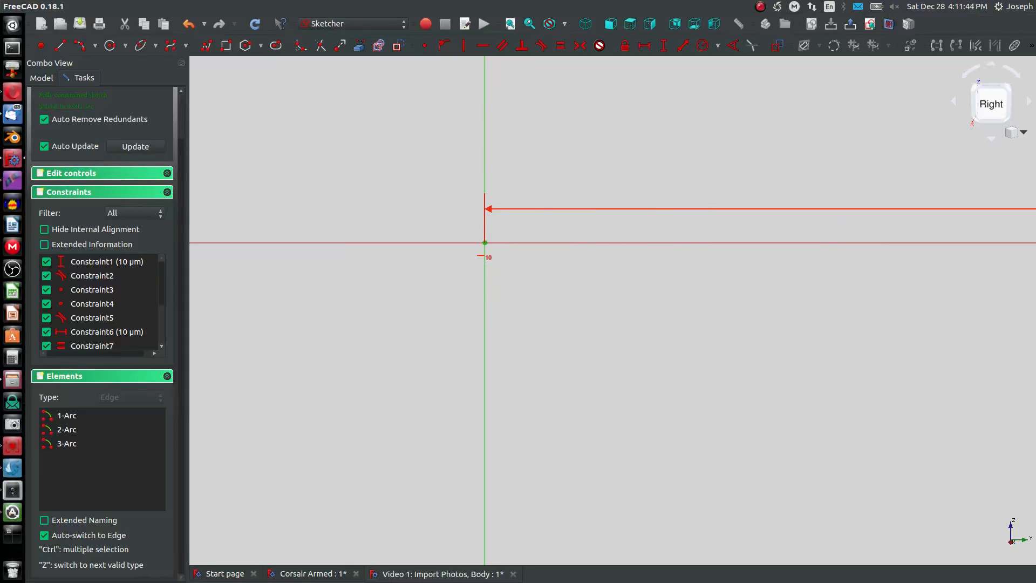
scroll(540, 232, "down", 6)
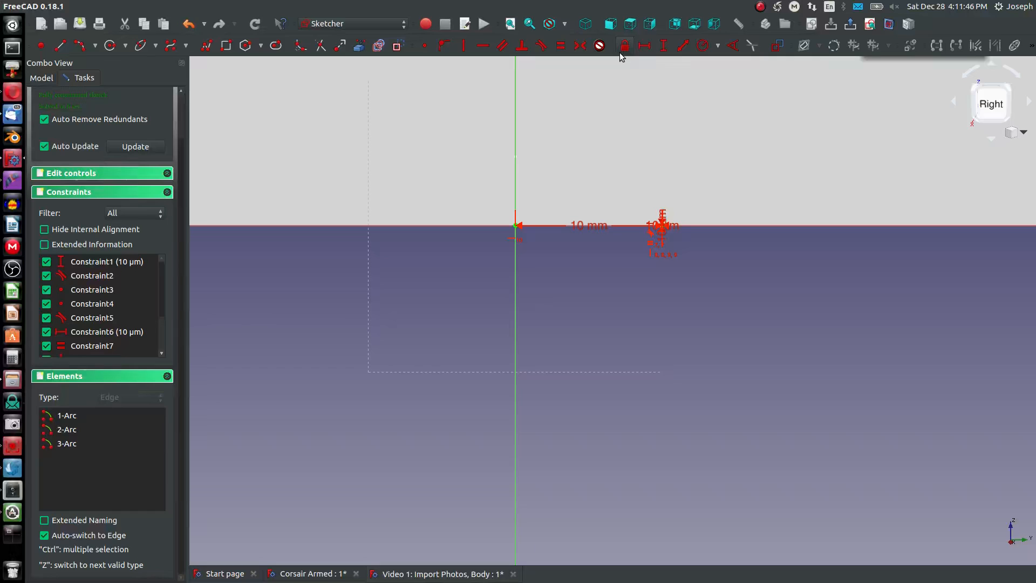
left_click(586, 24)
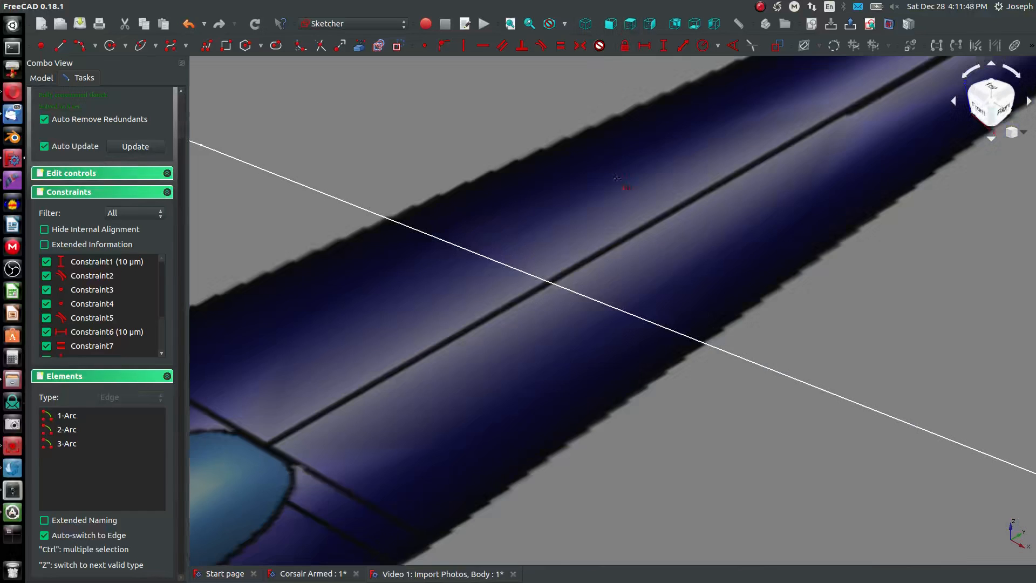
scroll(52, 123, "up", 5)
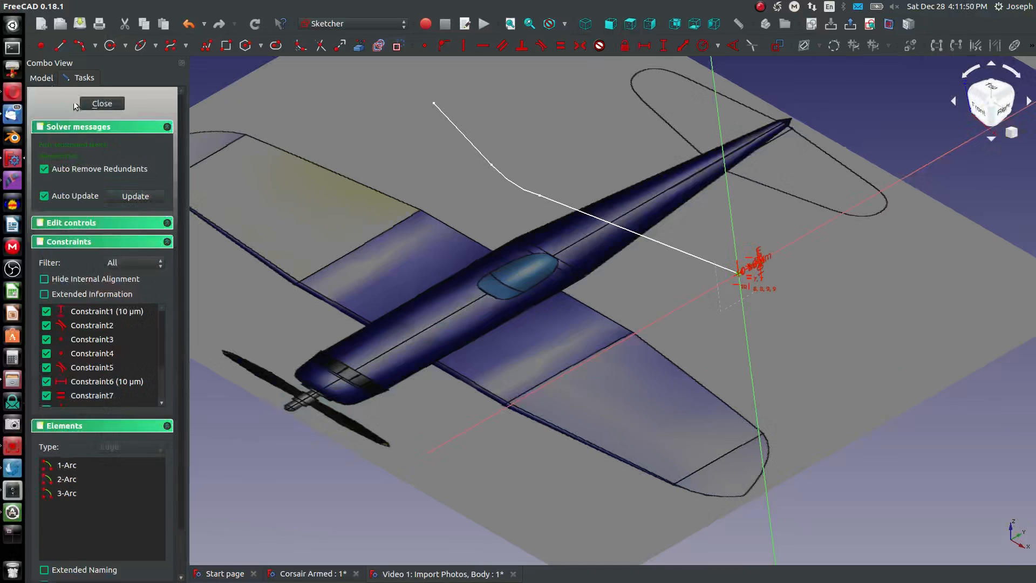
left_click(95, 103)
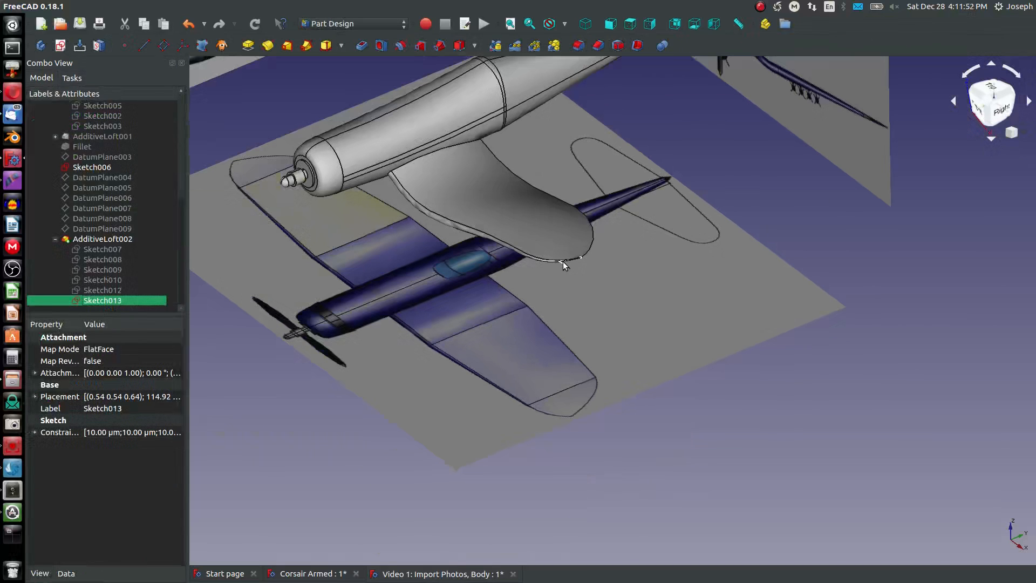
- Examine the shape of the lofted wing and its tip against the reference photos from the front, from above and at an angle
mouse_move(500, 212)
middle_mouse_down()
mouse_move(583, 134)
mouse_move(645, 187)
middle_mouse_up()
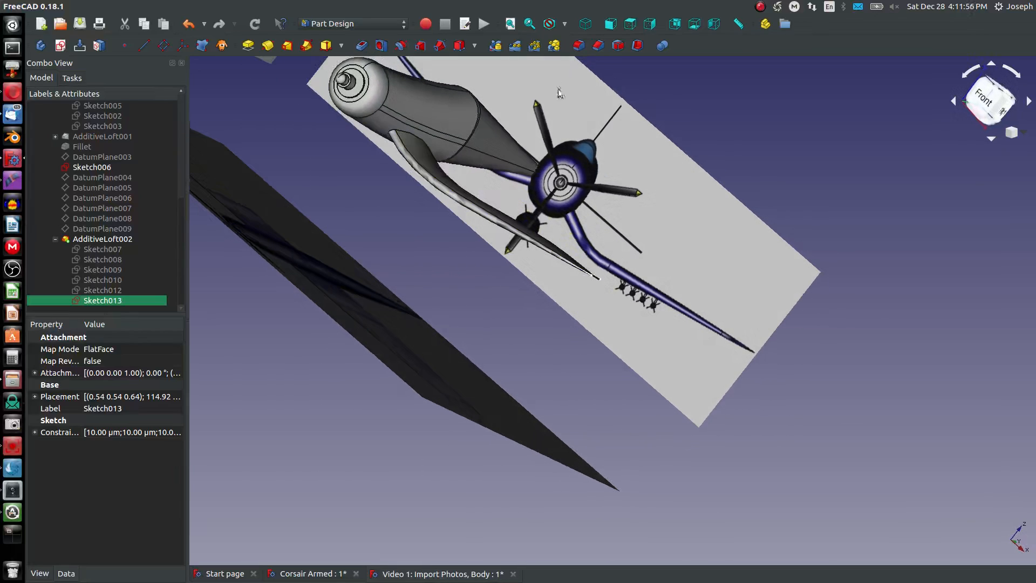
left_click(610, 25)
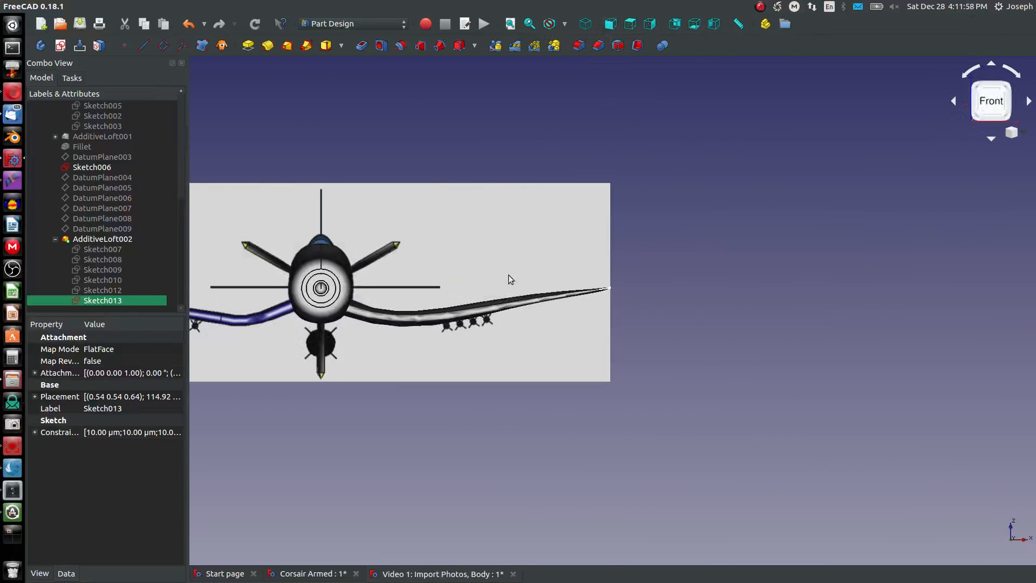
scroll(482, 302, "up", 6)
scroll(610, 308, "down", 10)
scroll(598, 303, "up", 2)
middle_click_drag(594, 306, 550, 396)
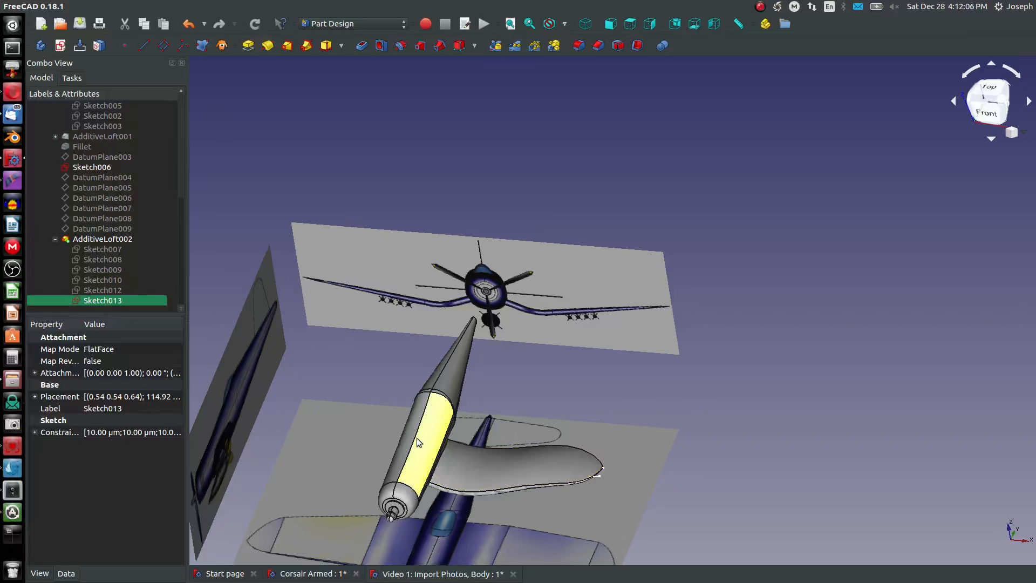
left_click(631, 25)
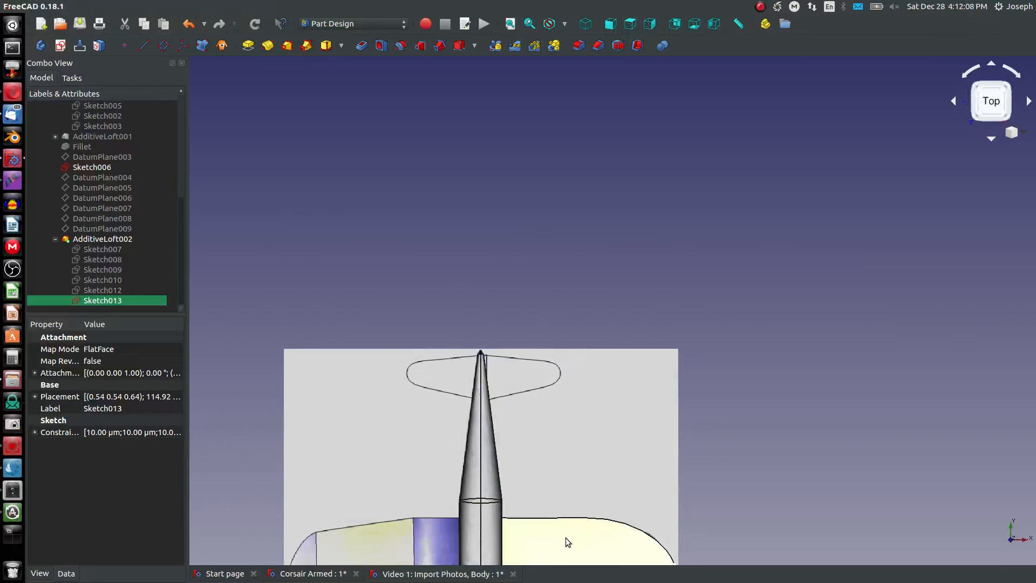
scroll(568, 541, "down", 6)
middle_click_drag(581, 536, 595, 460)
scroll(595, 461, "up", 8)
middle_click_drag(606, 495, 650, 294)
middle_click_drag(713, 363, 700, 232)
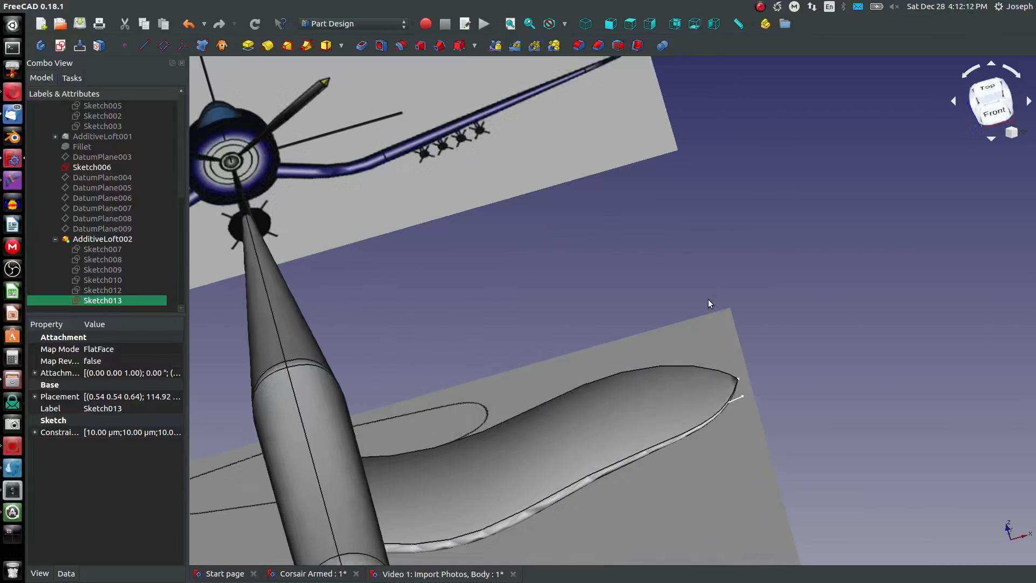
- Reopen Sketch013, set the horizontal offset of the tip profile from the origin to 5 mm, and finish editing
right_click(89, 300)
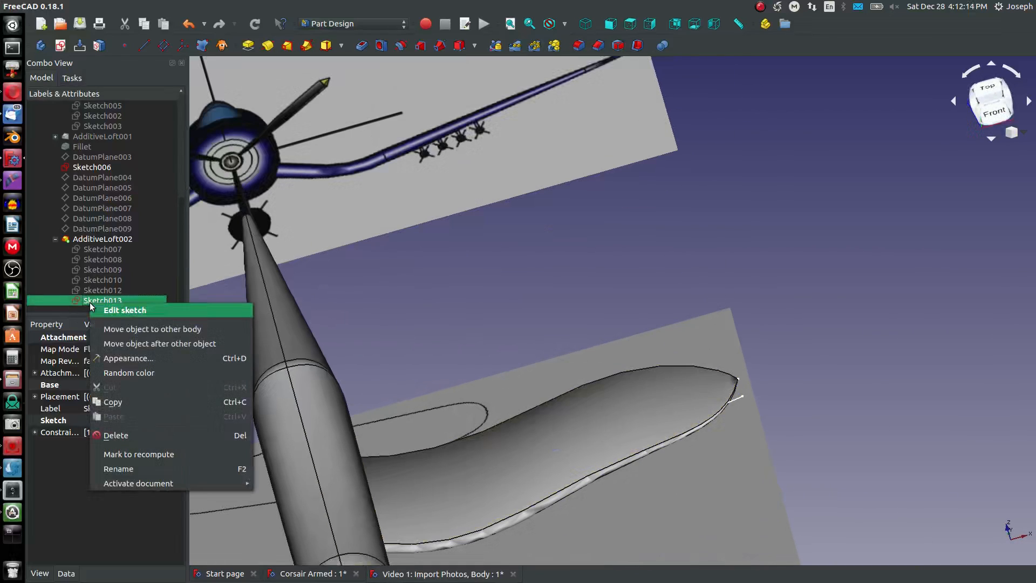
left_click(124, 306)
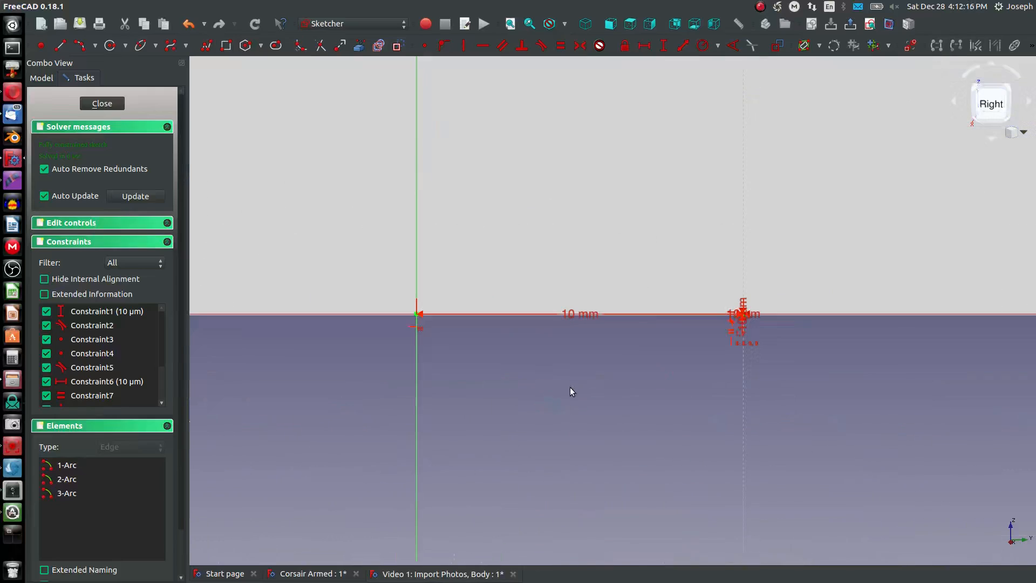
left_click_drag(562, 347, 567, 251)
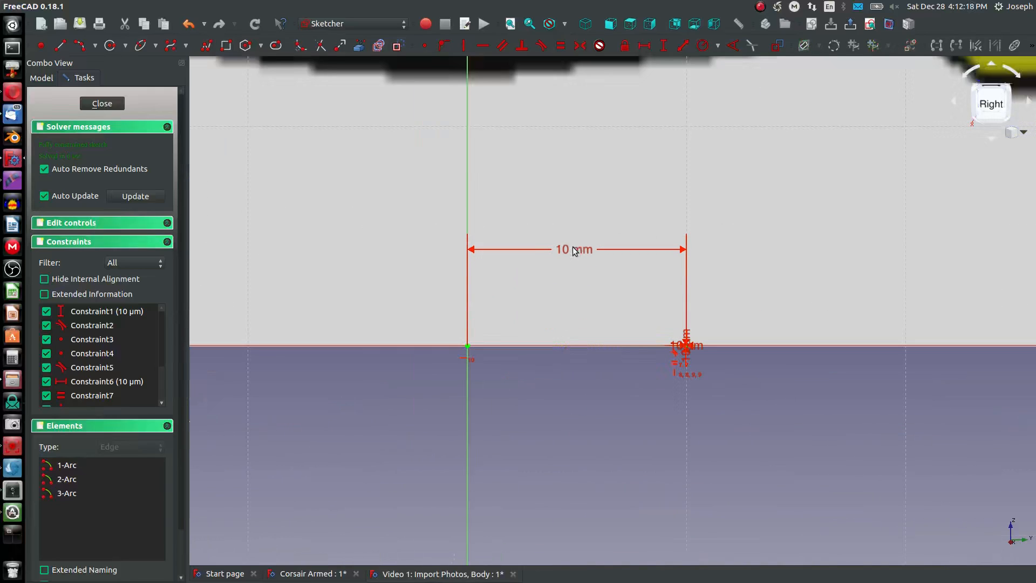
double_click(566, 252)
type("5")
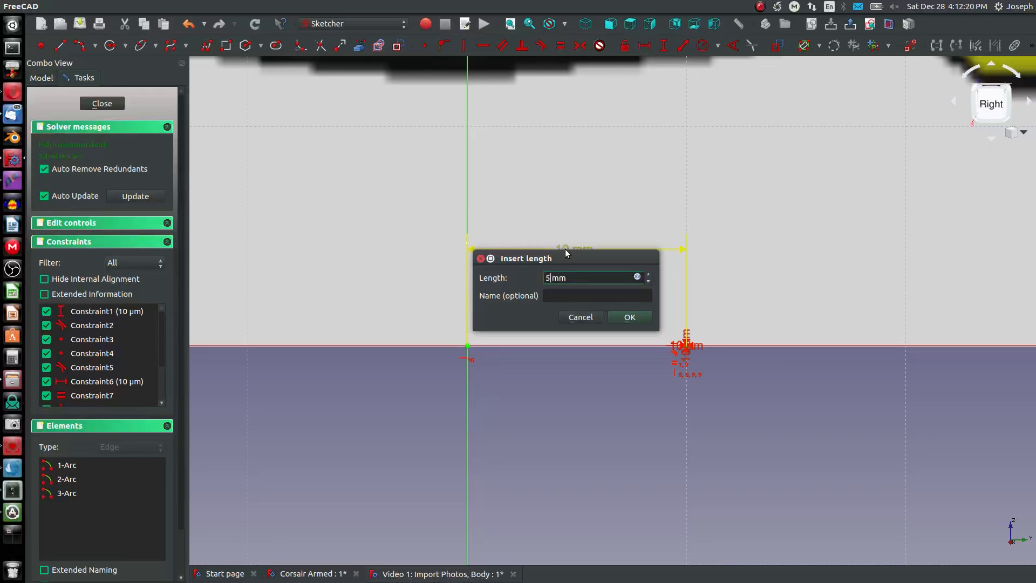
key("Return")
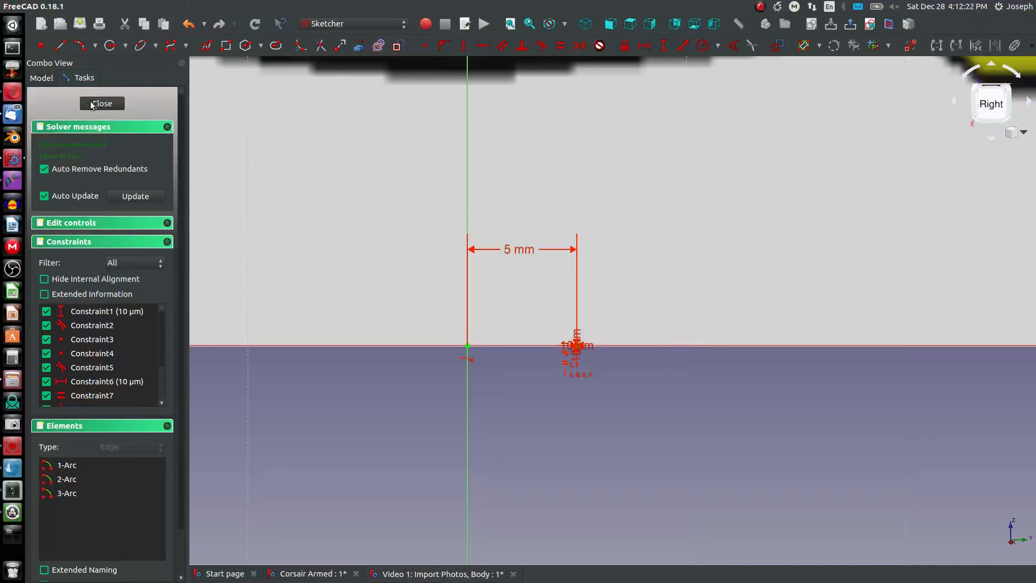
key("Escape")
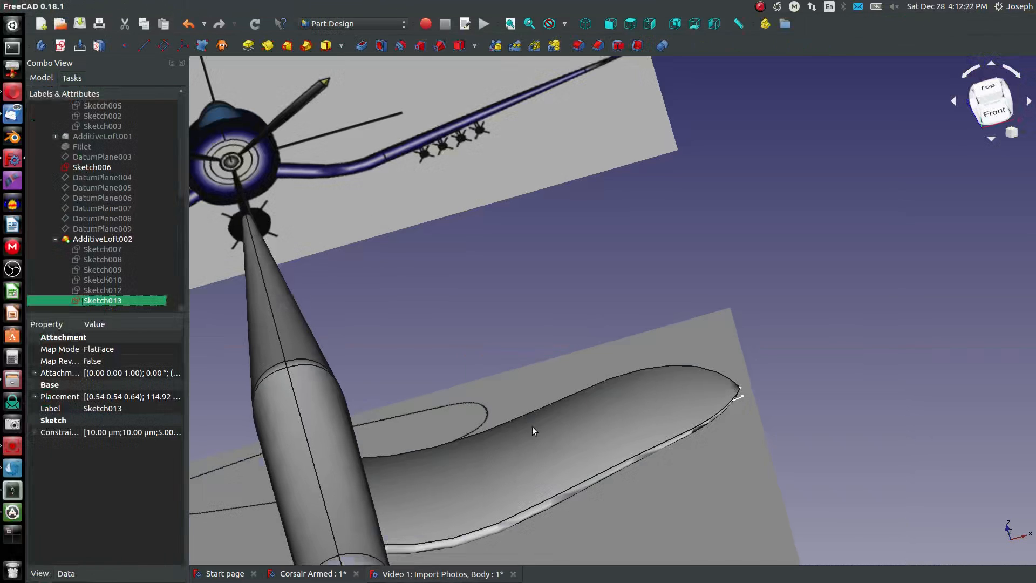
- Check the wing outline from above and delete AdditiveLoft002 while keeping its profile sketches
left_click(610, 26)
left_click(633, 26)
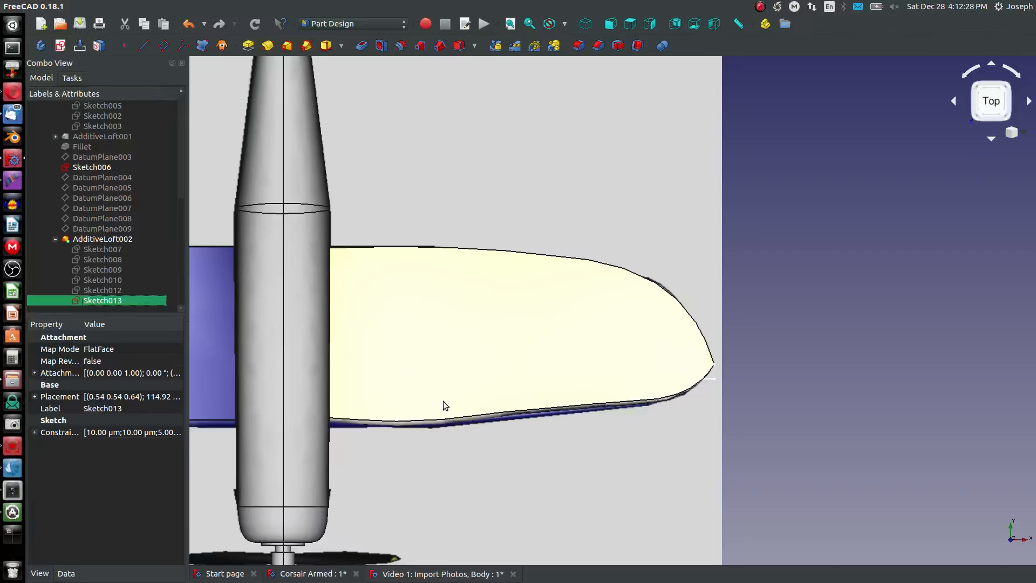
middle_click_drag(442, 400, 374, 281)
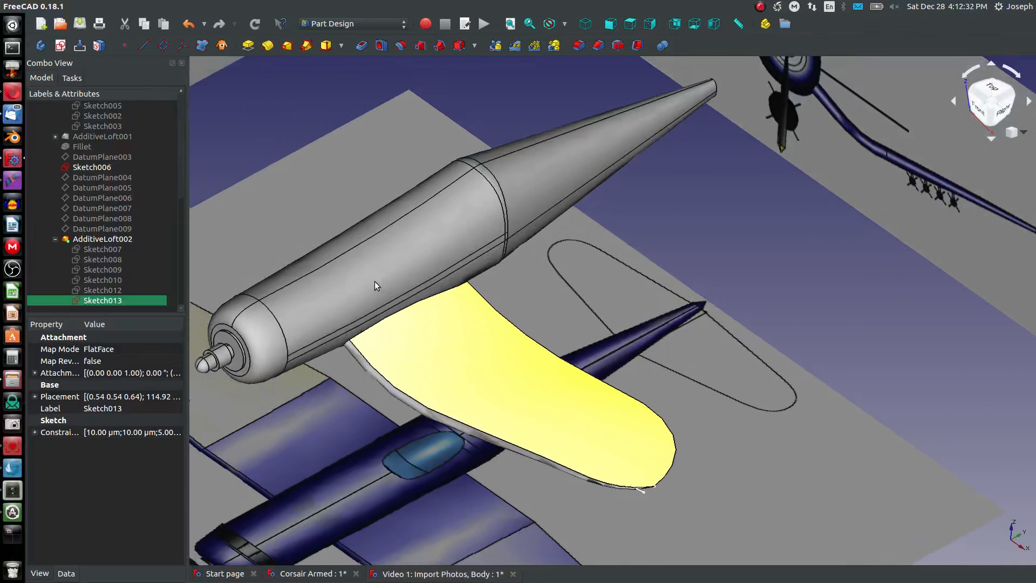
right_click(86, 239)
left_click(115, 400)
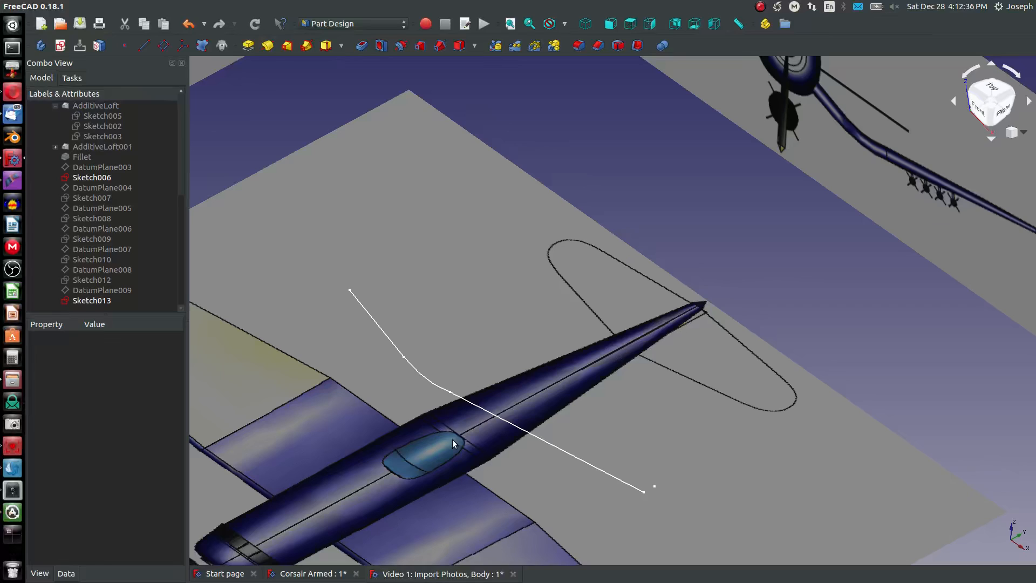
- Make the wing profiles Sketch007, Sketch008, Sketch009, Sketch010 and Sketch012 visible and clear the selection
left_click(91, 196)
key("space")
left_click(101, 220)
key("space")
left_click(99, 241)
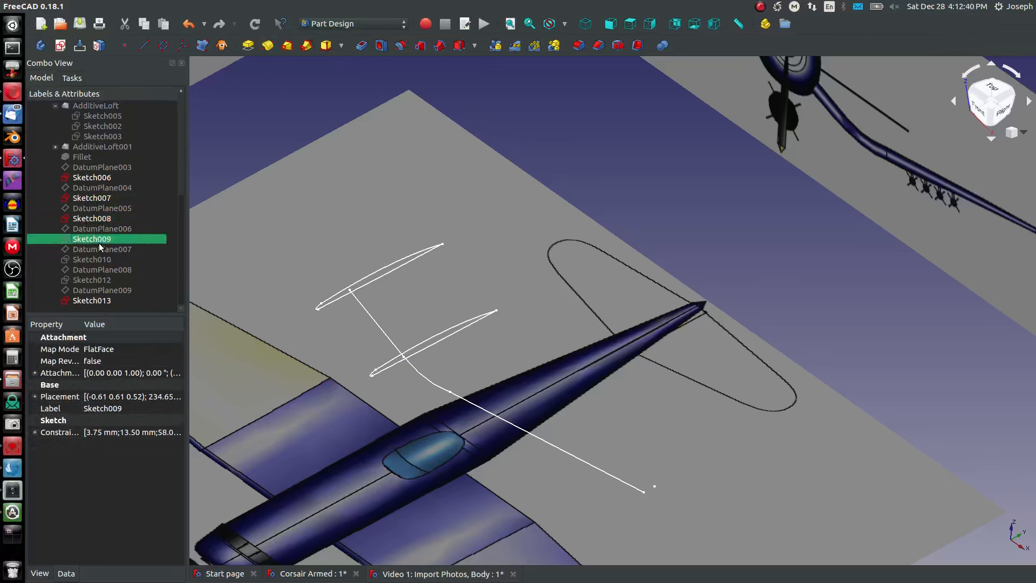
key("space")
left_click(101, 260)
key("space")
left_click(108, 278)
key("space")
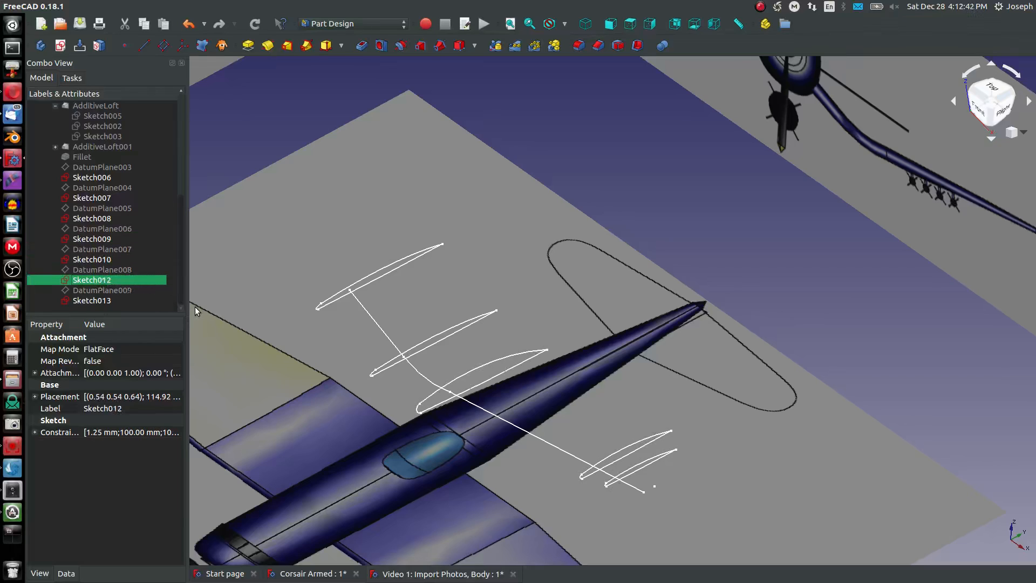
left_click(199, 283)
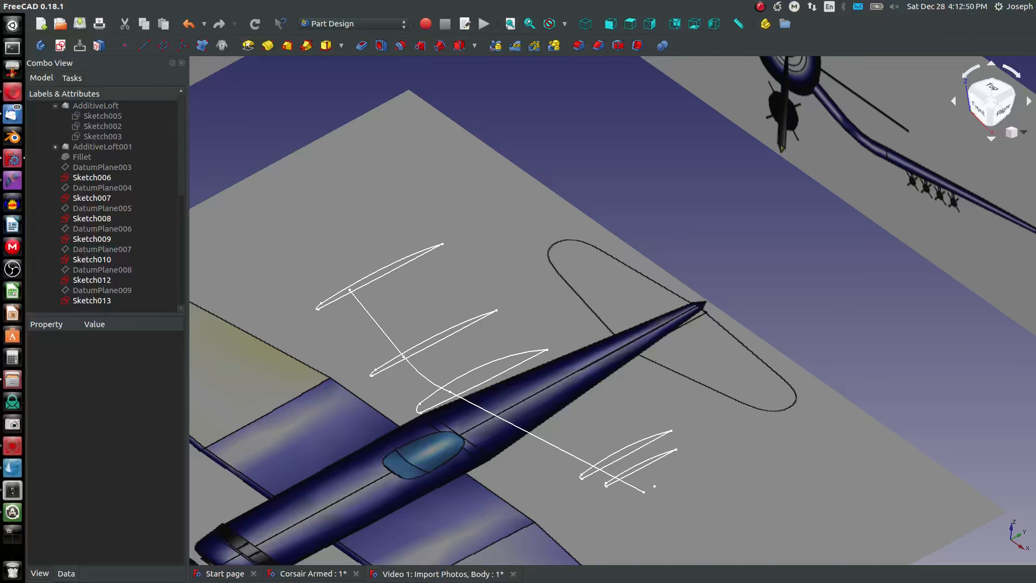
- Create an additive loft from Sketch007 through Sketch008, Sketch009 and Sketch010, leaving the wing-tip profiles out
left_click(375, 270)
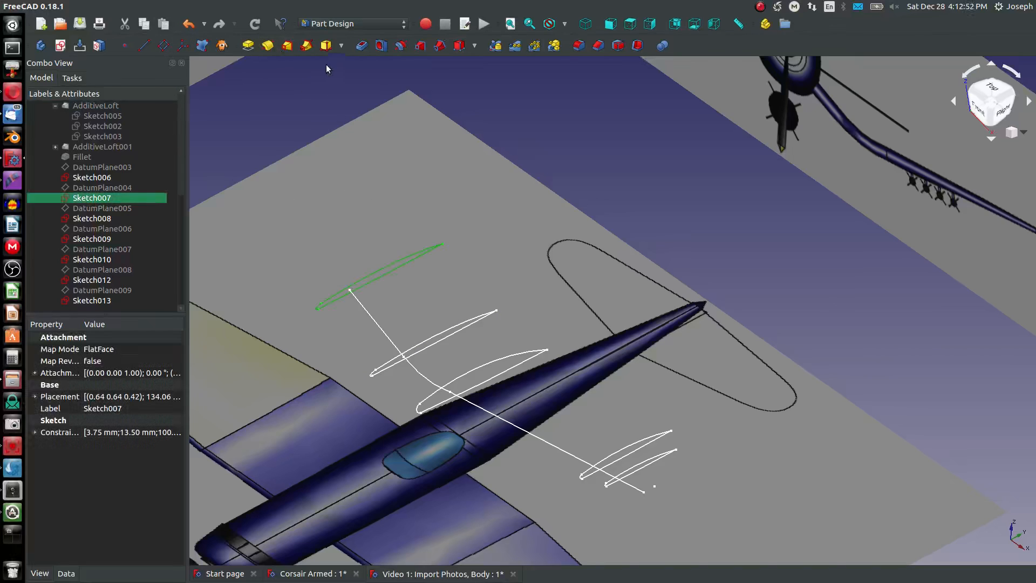
left_click(287, 45)
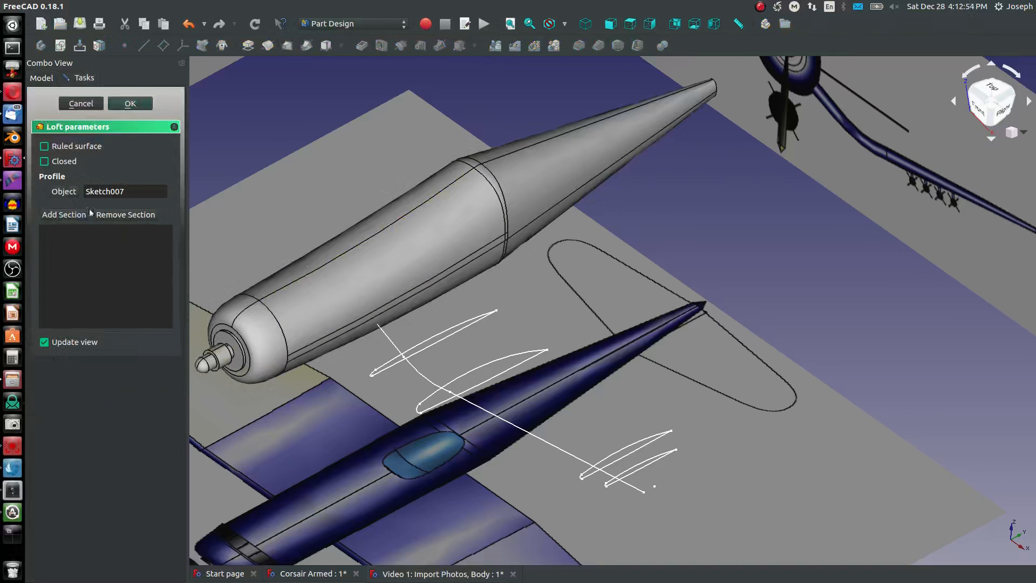
left_click(384, 328)
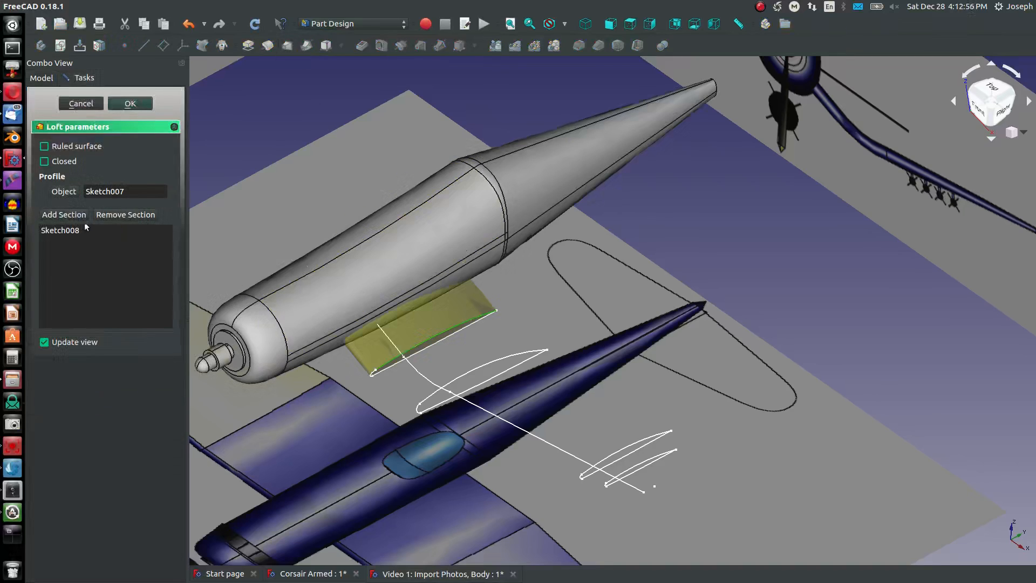
left_click(70, 216)
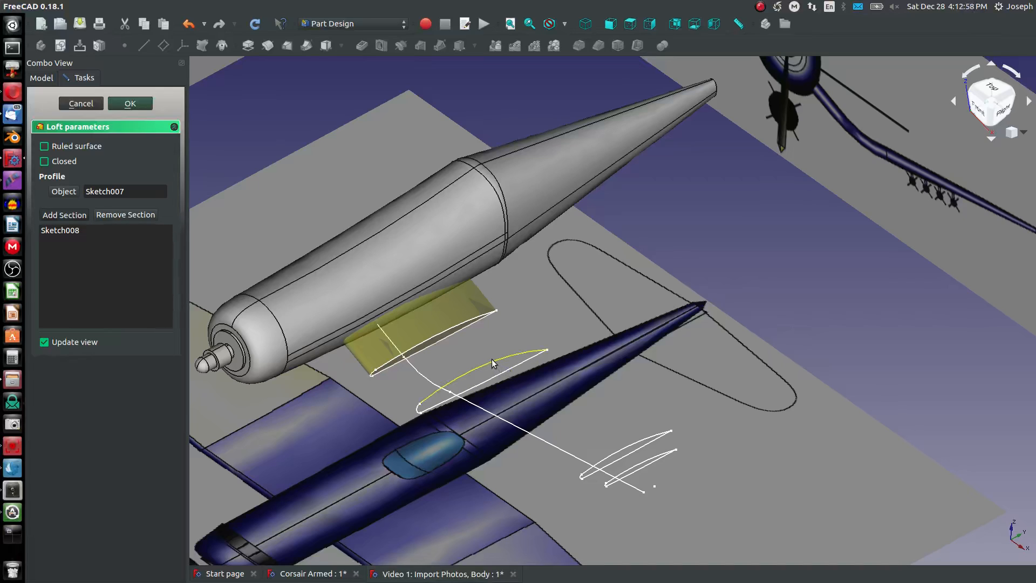
left_click(491, 360)
left_click(64, 215)
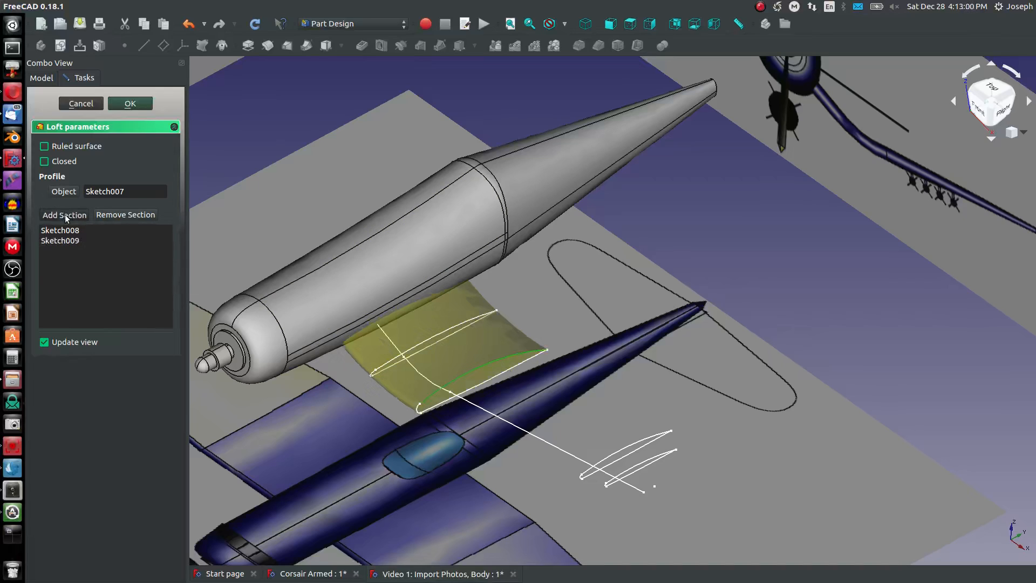
left_click(575, 441)
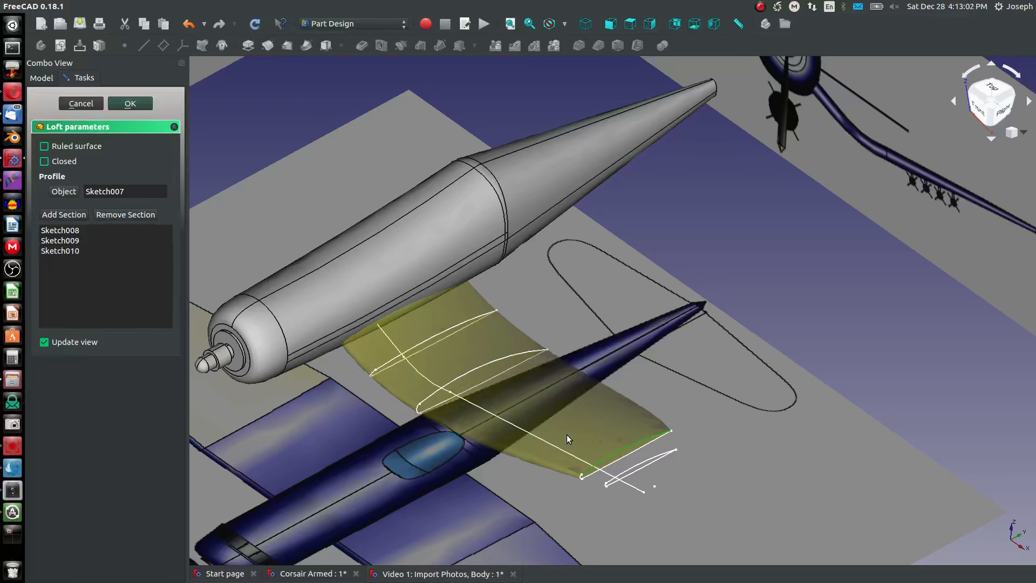
left_click(130, 104)
- Expand AdditiveLoft002 and make its profile sketches Sketch007 and Sketch010 visible
scroll(657, 443, "up", 5)
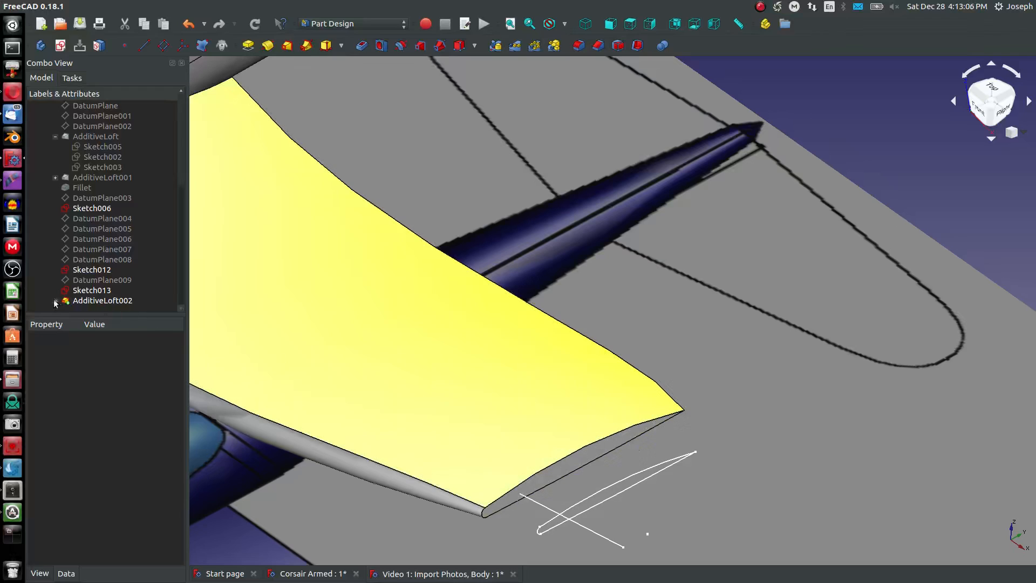
left_click(55, 301)
left_click(94, 271)
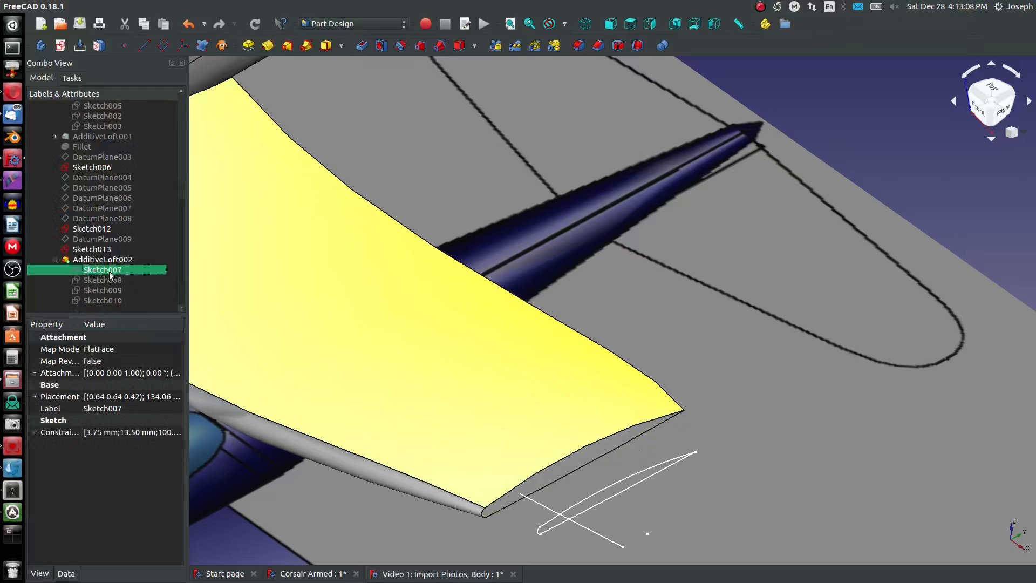
left_click(110, 301)
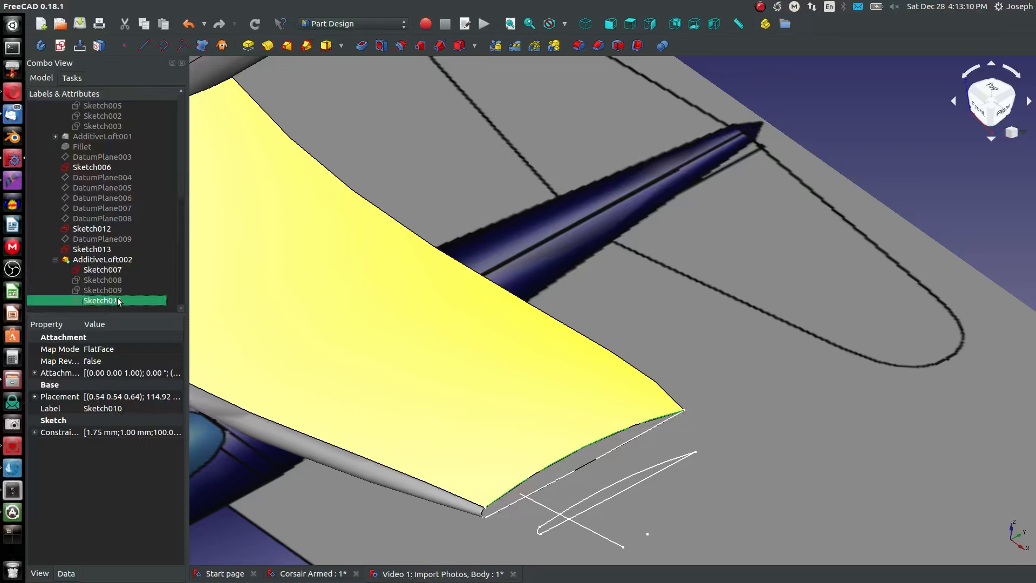
- Create a separate wing-tip loft from Sketch010 through Sketch012 and the tiny tip profile Sketch013
left_click(287, 45)
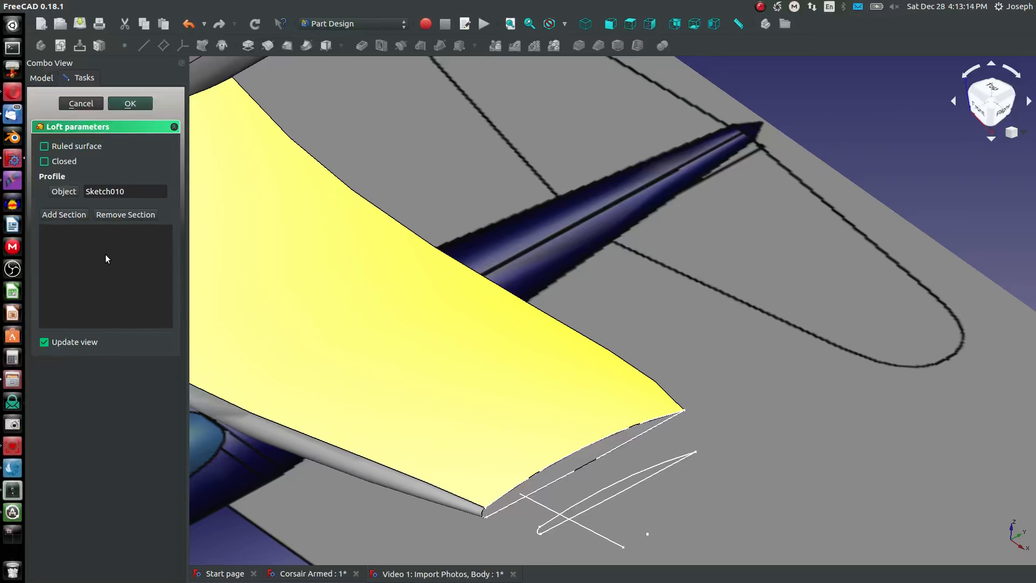
left_click(70, 216)
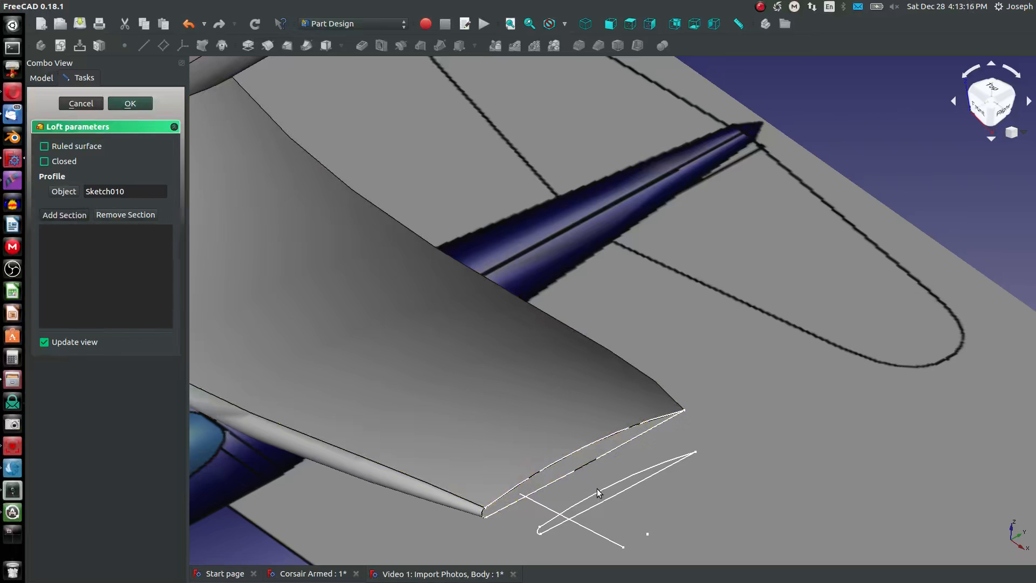
left_click(601, 493)
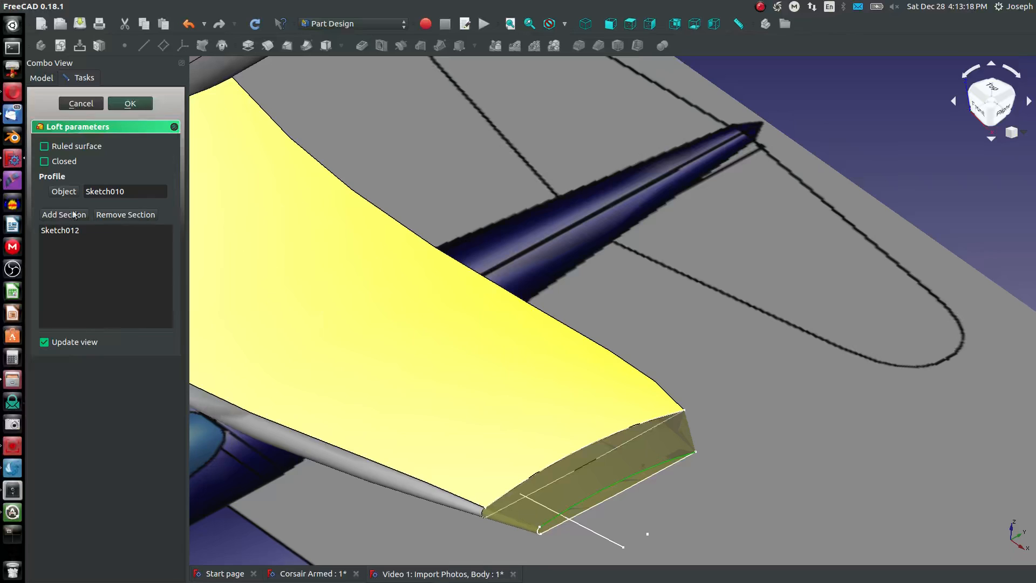
left_click(46, 216)
scroll(647, 532, "up", 10)
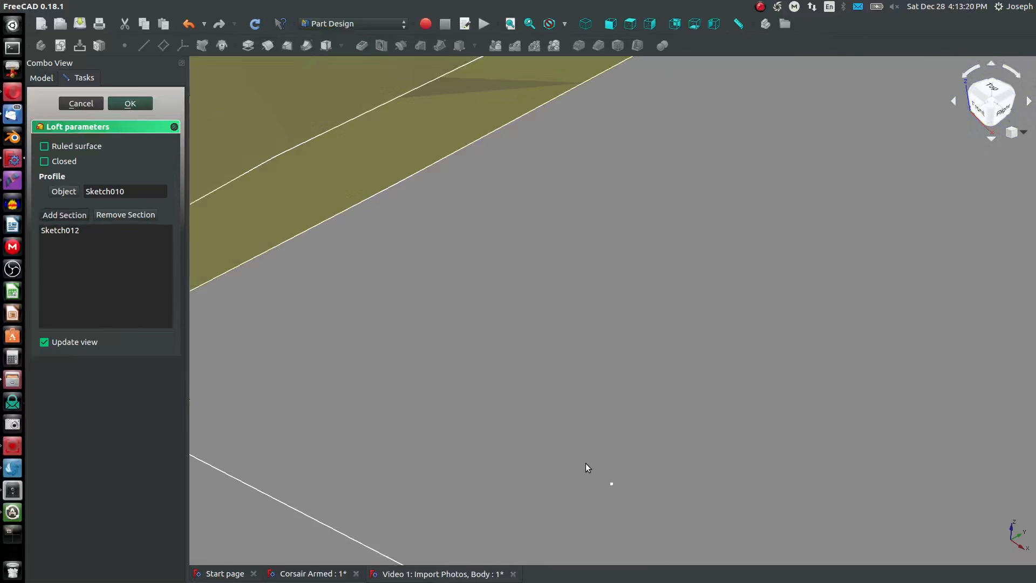
mouse_move(700, 535)
middle_mouse_down()
mouse_move(588, 333)
mouse_move(549, 235)
middle_mouse_up()
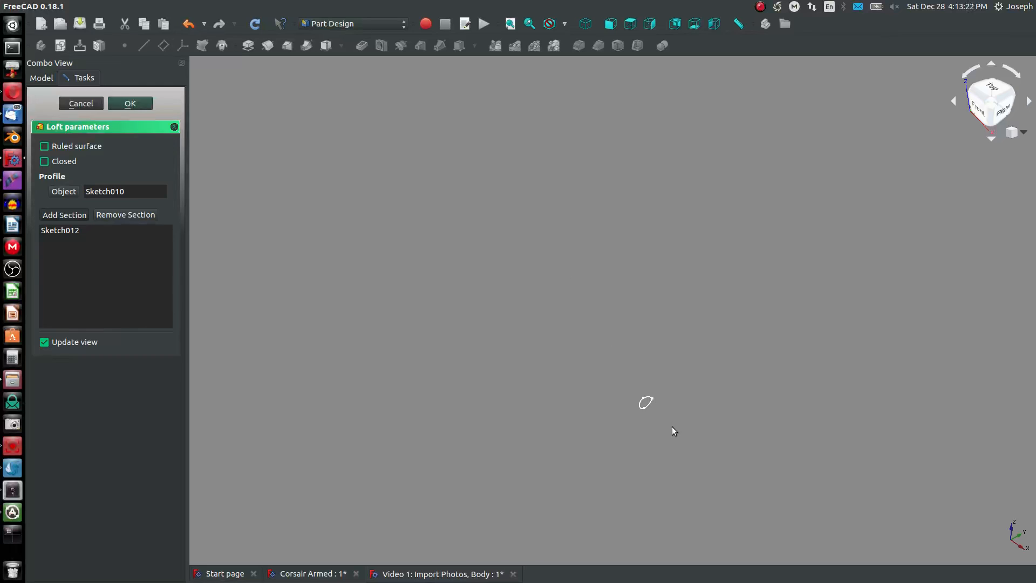
scroll(672, 427, "up", 8)
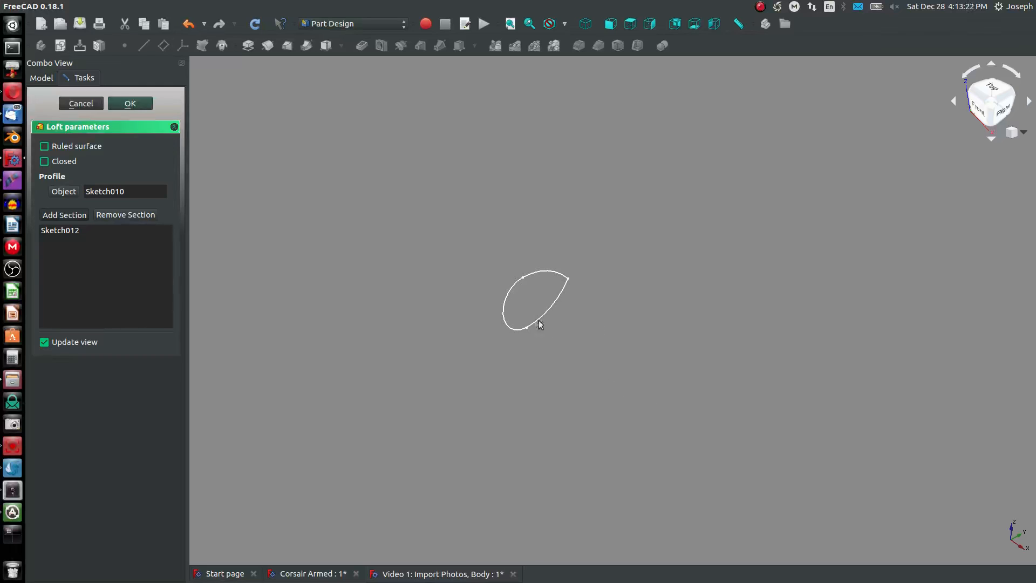
left_click(538, 277)
scroll(507, 296, "down", 8)
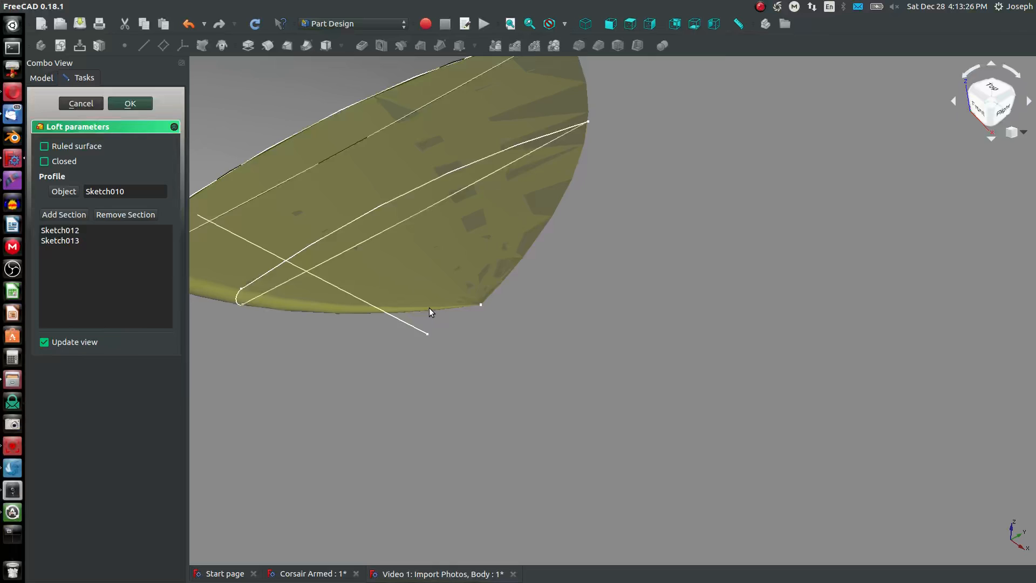
scroll(430, 310, "down", 10)
left_click(129, 103)
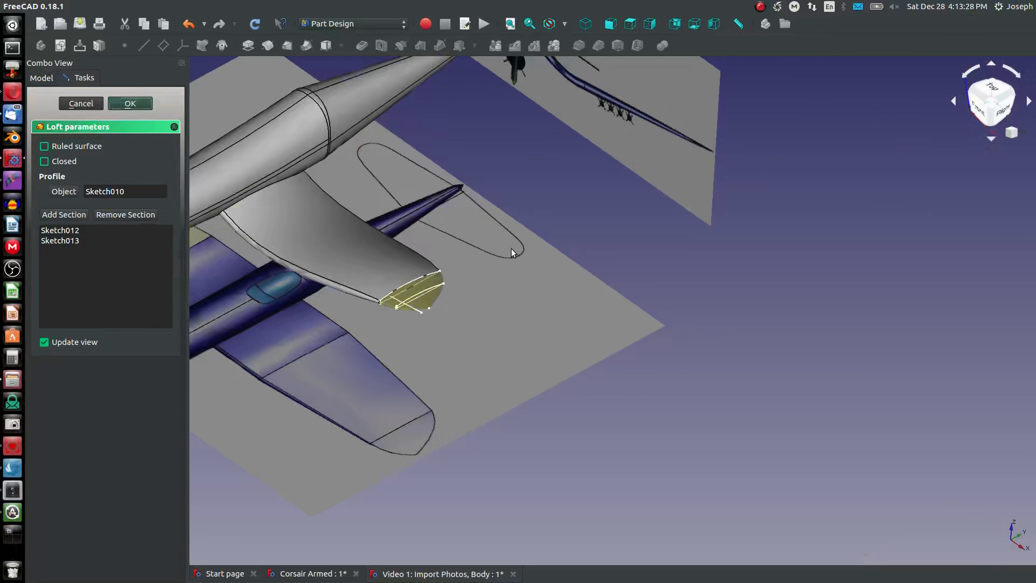
- Compare the two-part lofted wing with the reference photos at an angle, from above and from the front
middle_click_drag(363, 245, 473, 257)
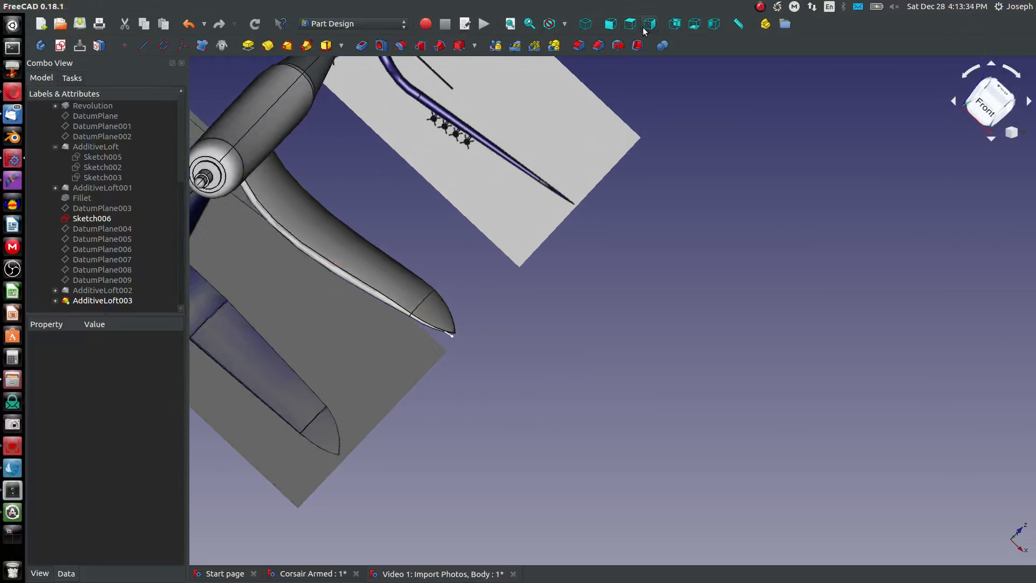
key("2")
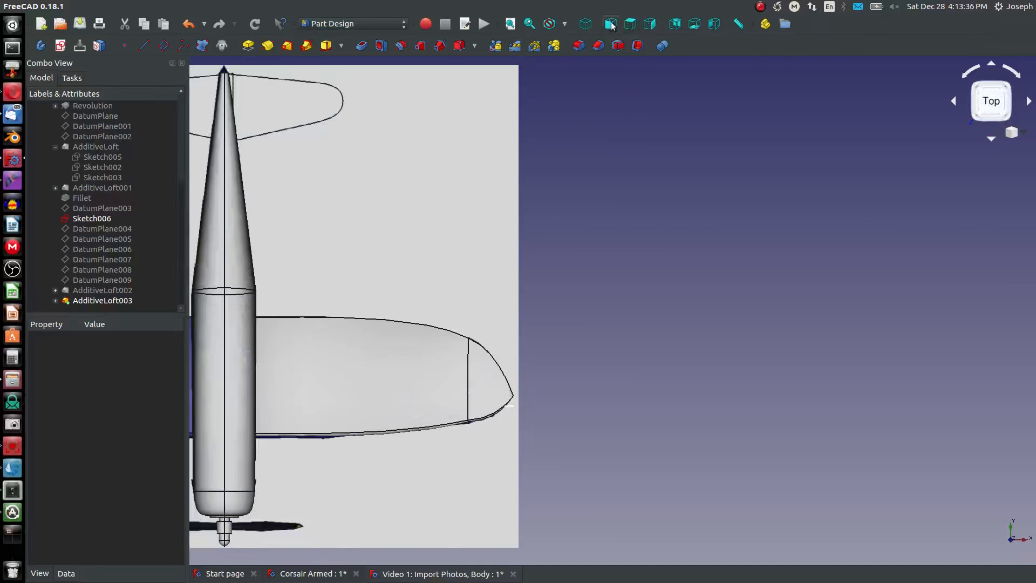
left_click(612, 25)
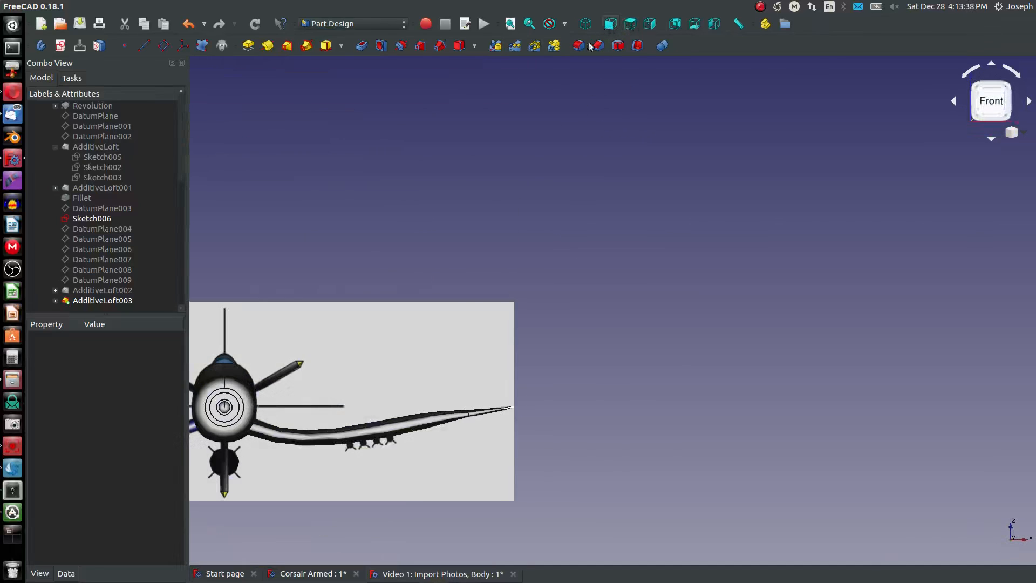
scroll(337, 419, "up", 5)
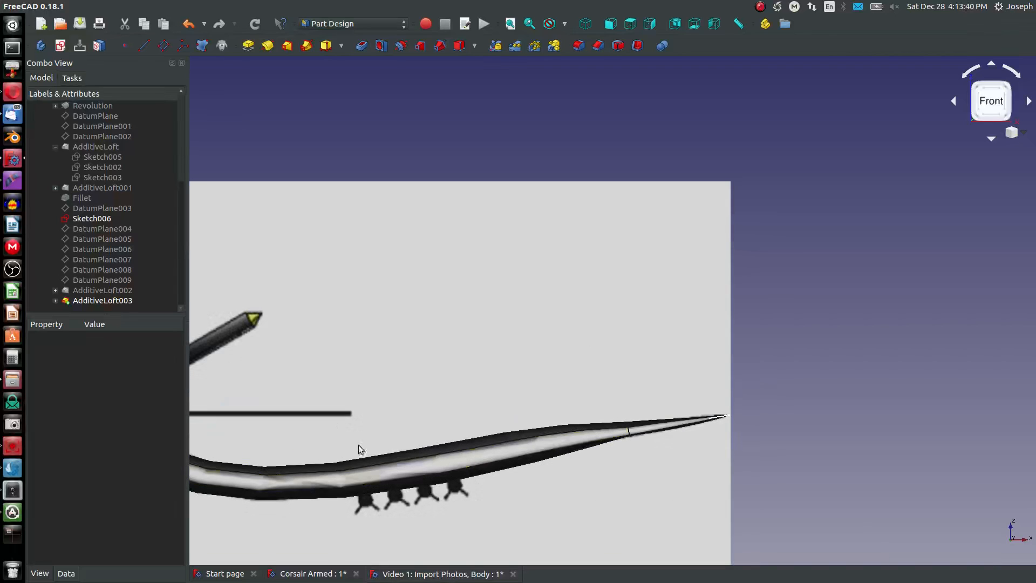
scroll(455, 470, "down", 7)
scroll(384, 475, "up", 5)
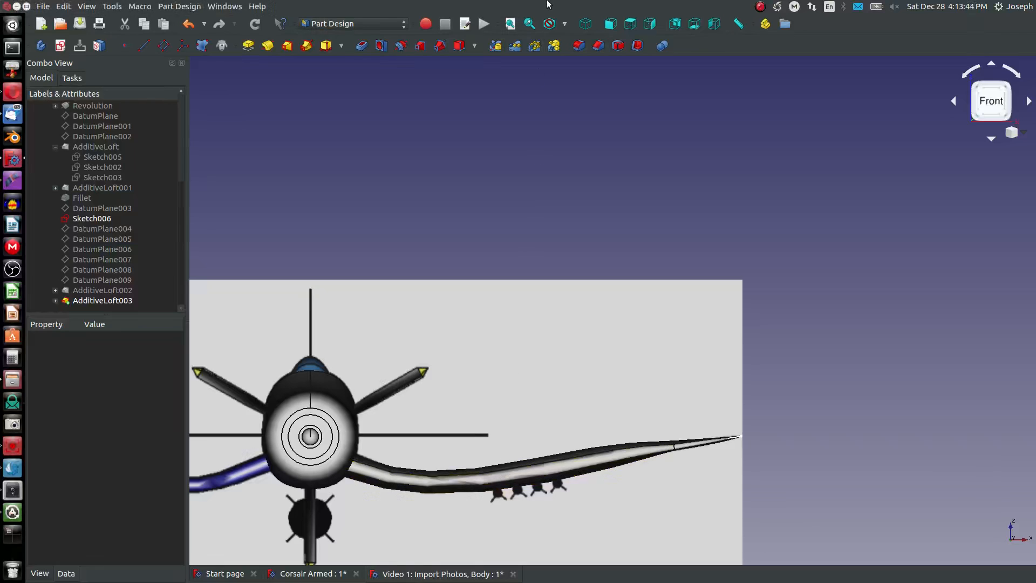
- Delete AdditiveLoft003 and AdditiveLoft002 while keeping their profile sketches
left_click(108, 298)
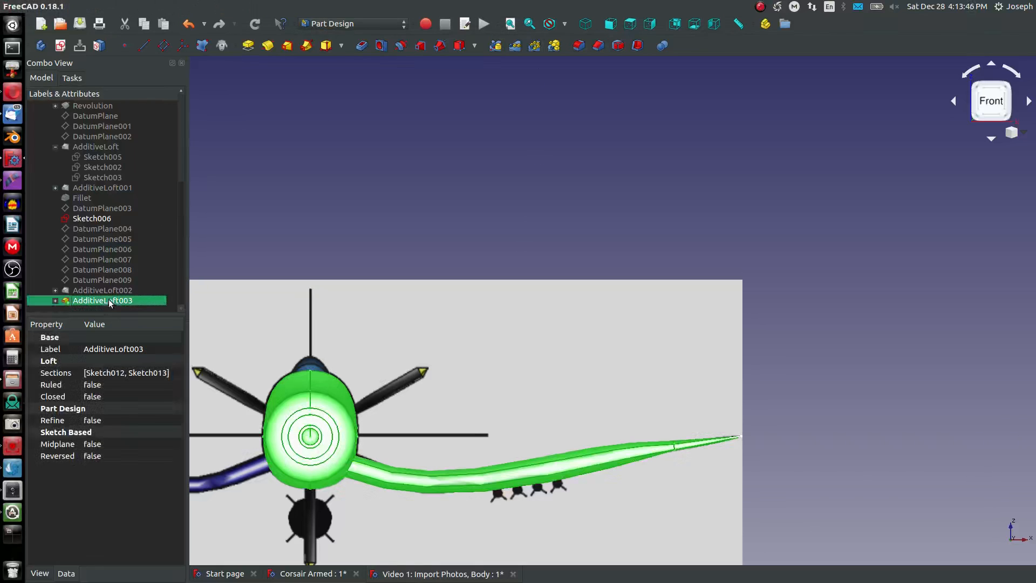
key("Delete")
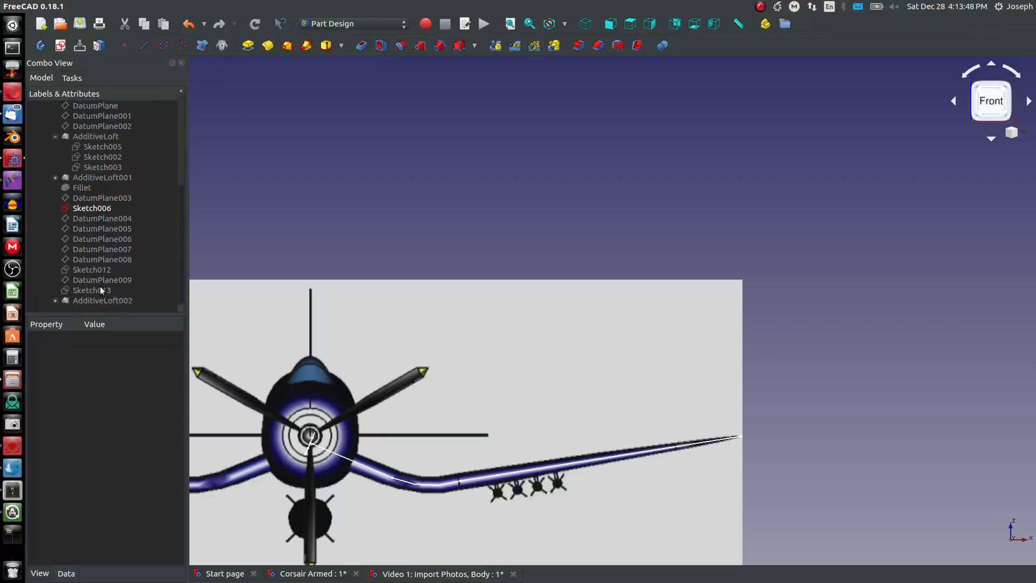
left_click(98, 307)
key("Delete")
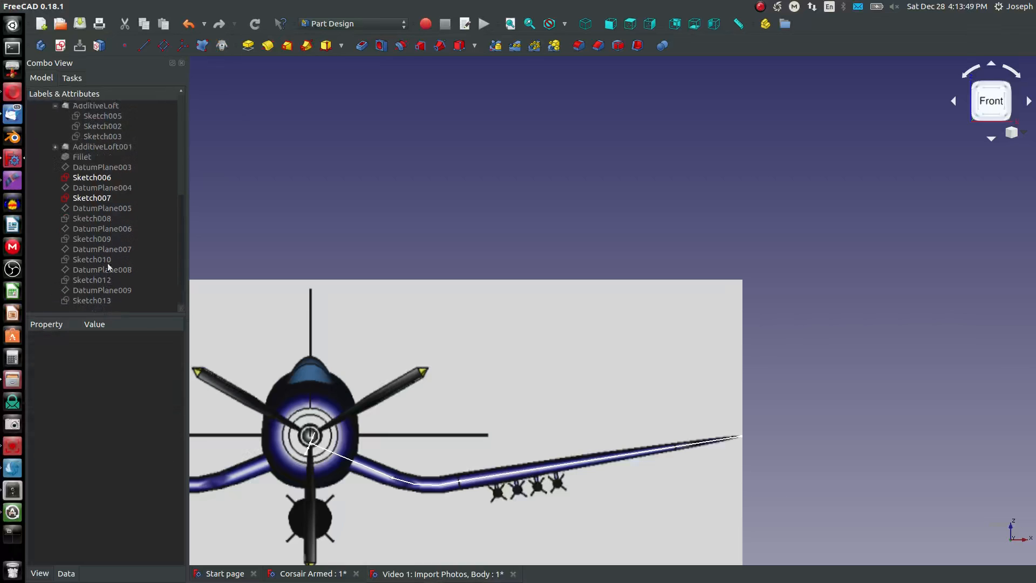
- Make the wing profiles Sketch008, Sketch009, Sketch010, Sketch012 and Sketch013 visible again
left_click(99, 208)
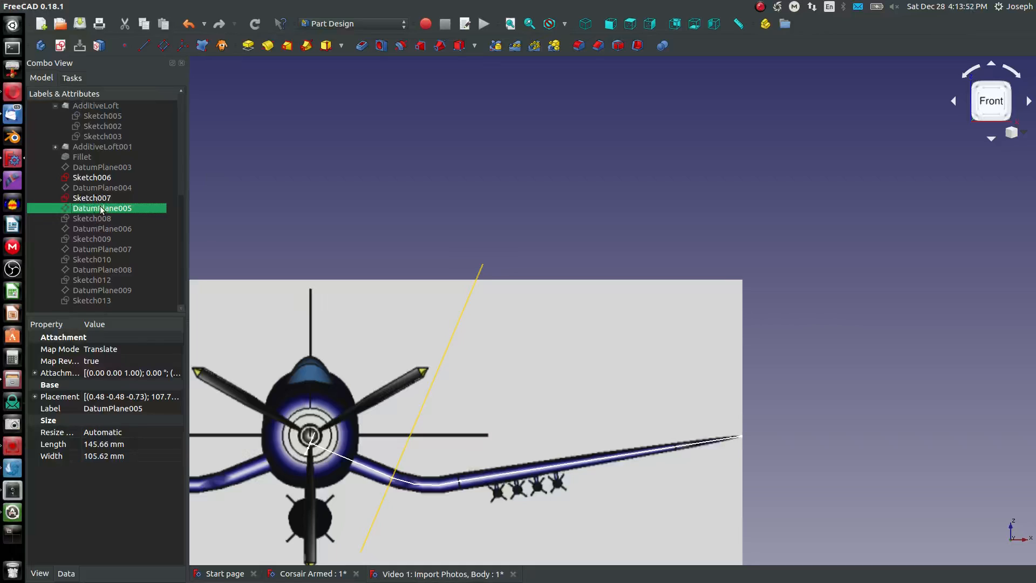
key("space")
left_click(97, 219)
key("space")
left_click(97, 237)
key("space")
left_click(100, 259)
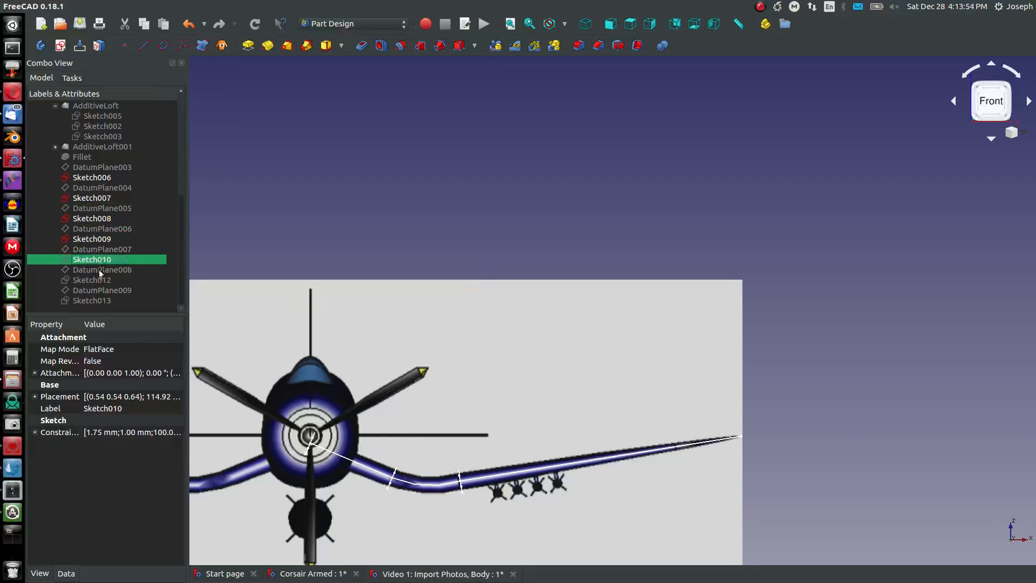
key("space")
left_click(100, 279)
key("space")
left_click(100, 300)
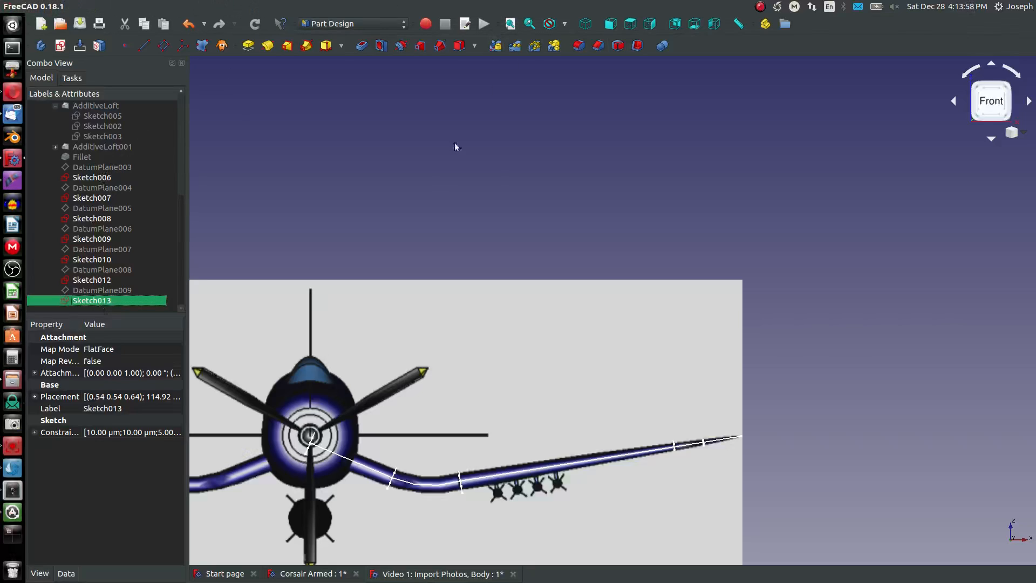
- Start an additive loft for the inner wing from Sketch007 through Sketch008 and Sketch009
left_click(586, 25)
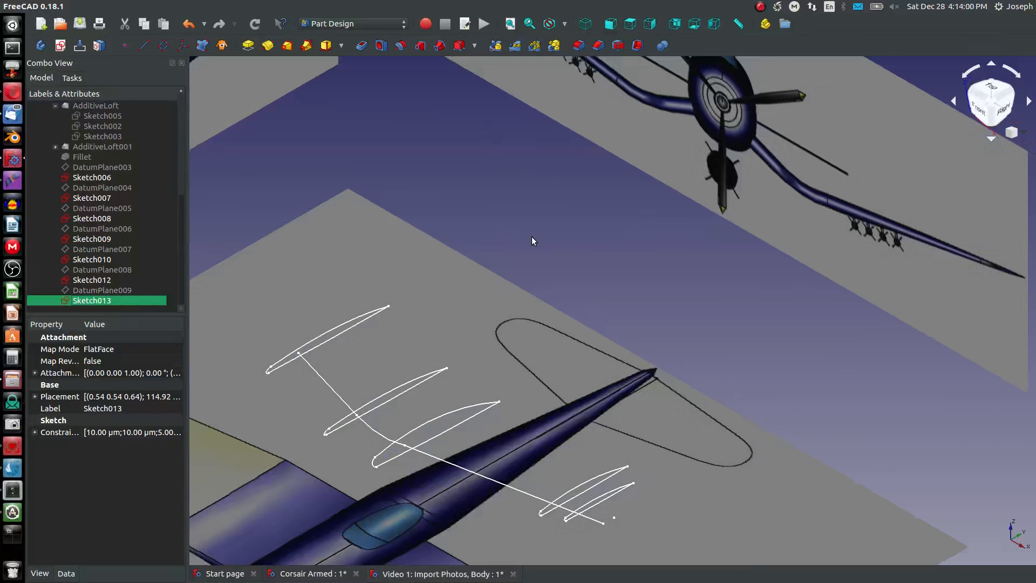
left_click(314, 342)
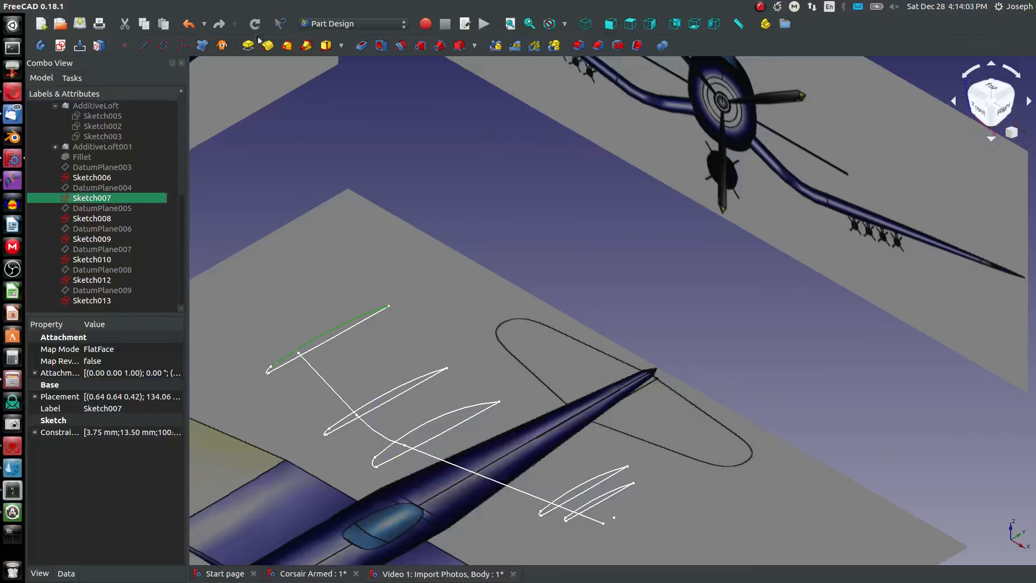
left_click(286, 47)
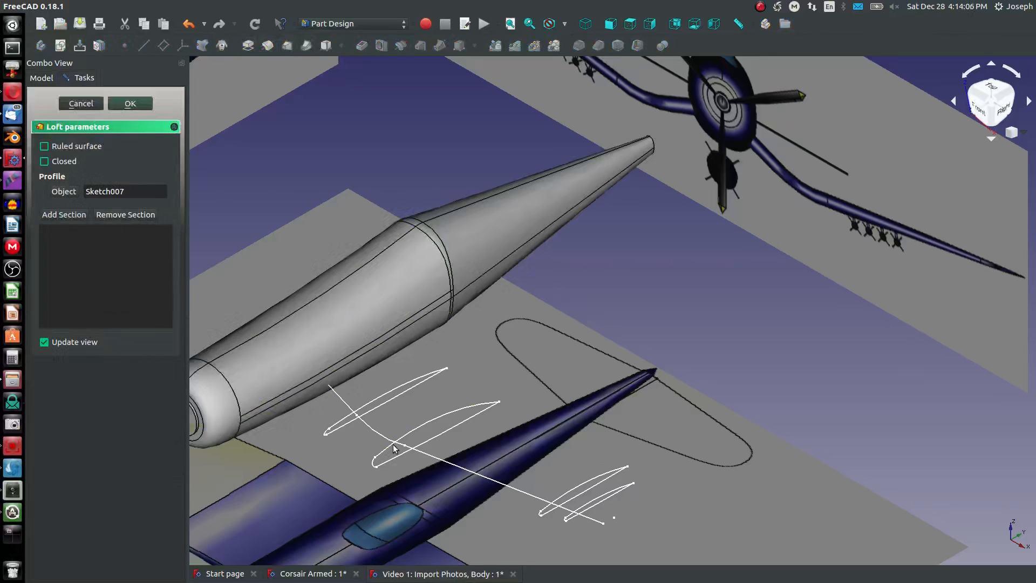
left_click(56, 216)
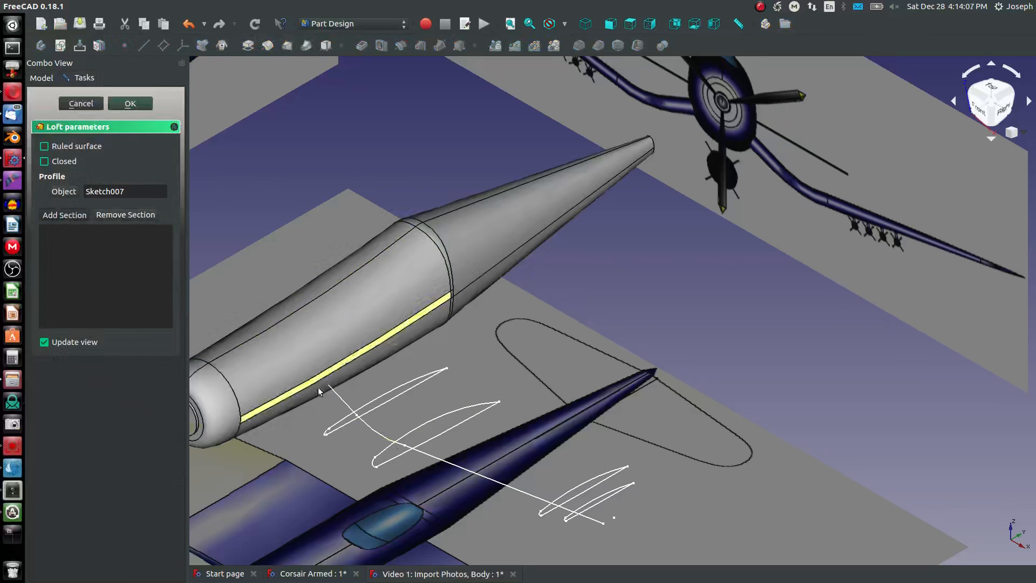
left_click(386, 397)
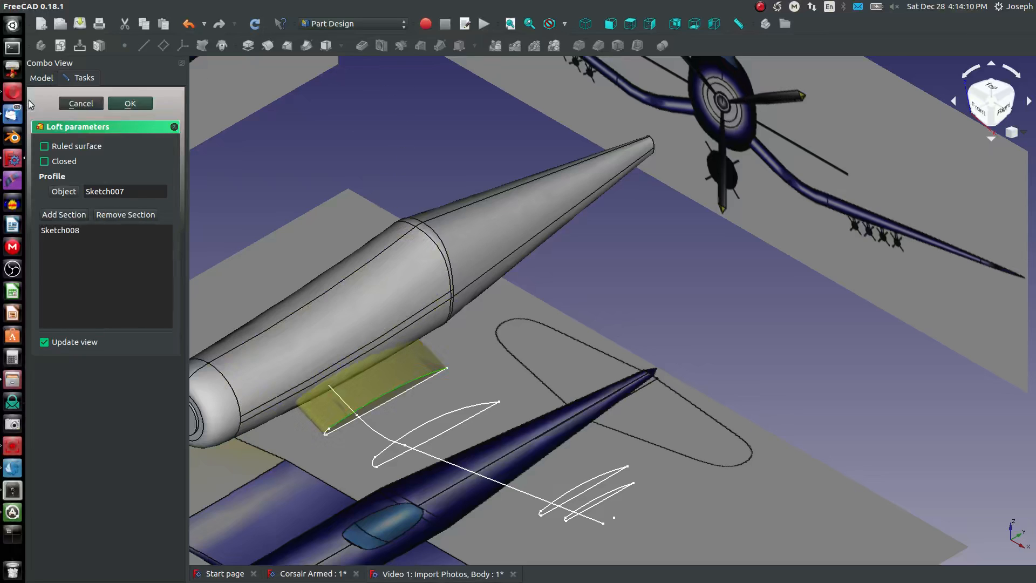
left_click(69, 219)
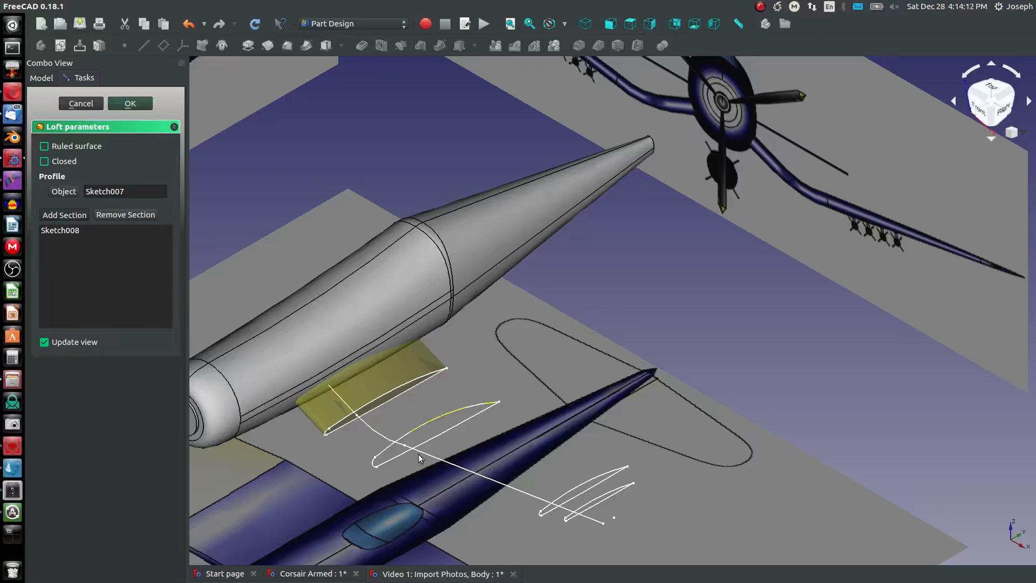
left_click(426, 419)
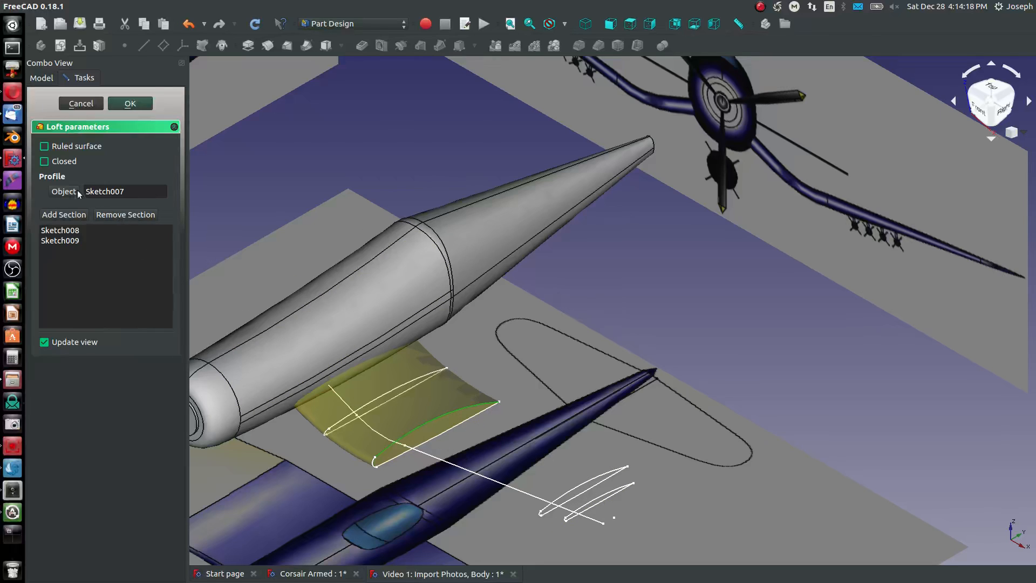
- Preview the inner wing loft with Ruled surface on, turn the option off again and accept the loft
left_click(45, 145)
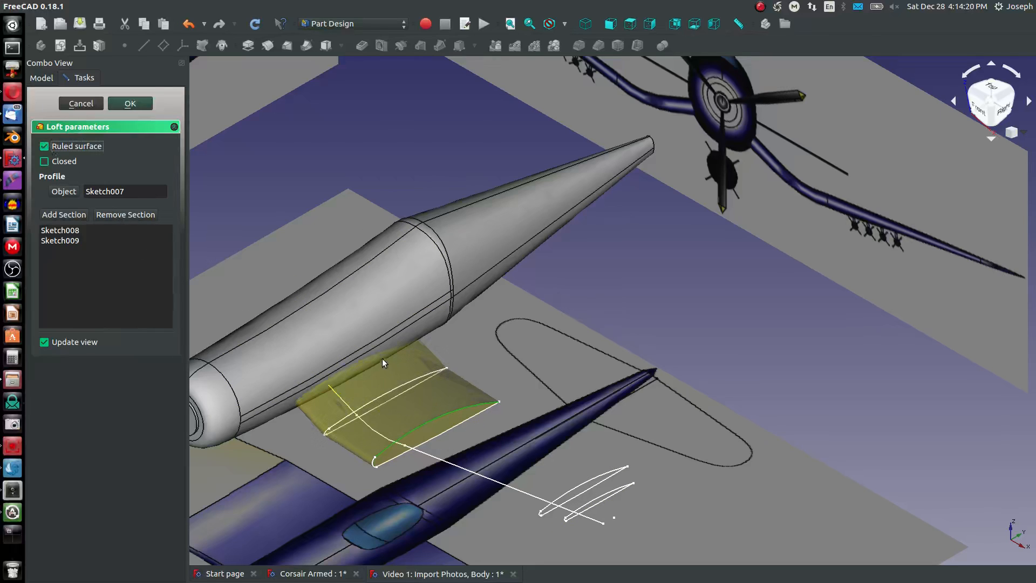
middle_click_drag(415, 400, 544, 355)
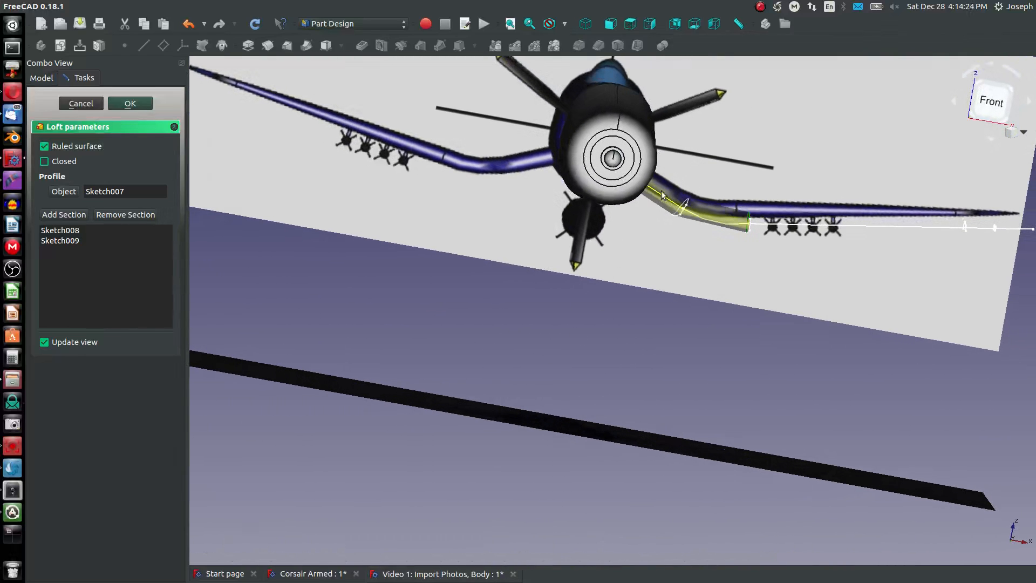
left_click(45, 146)
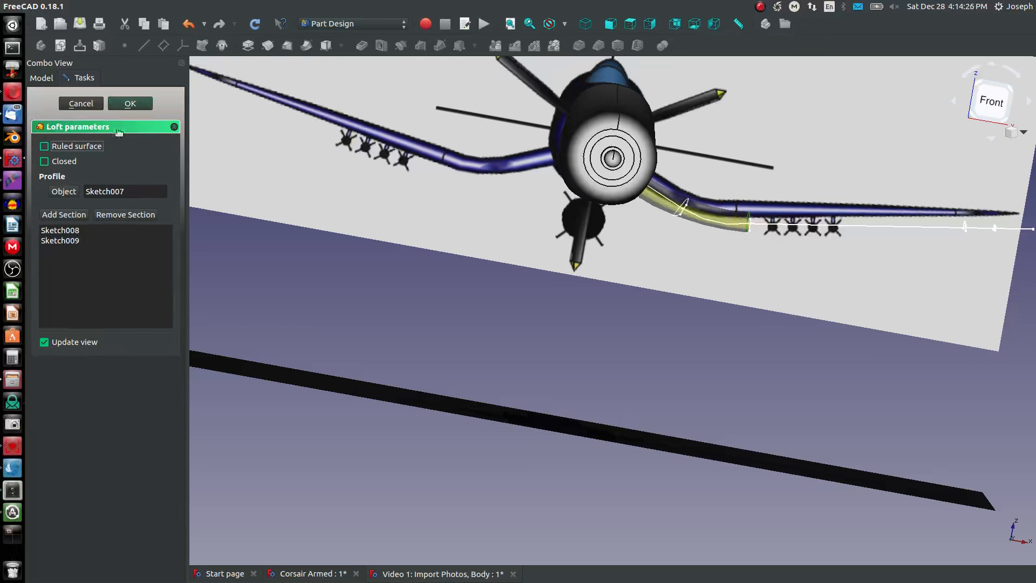
left_click(585, 23)
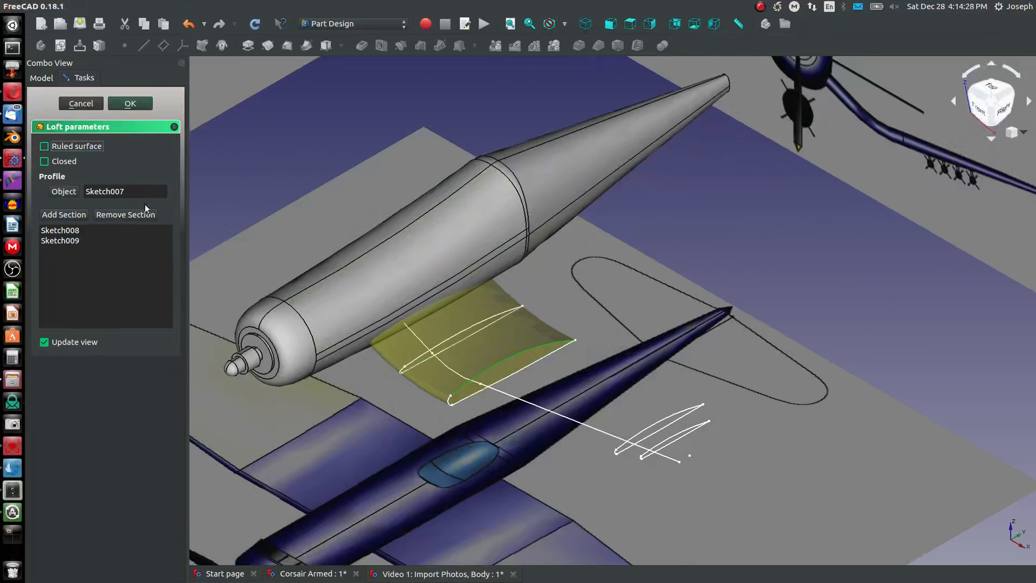
left_click(142, 103)
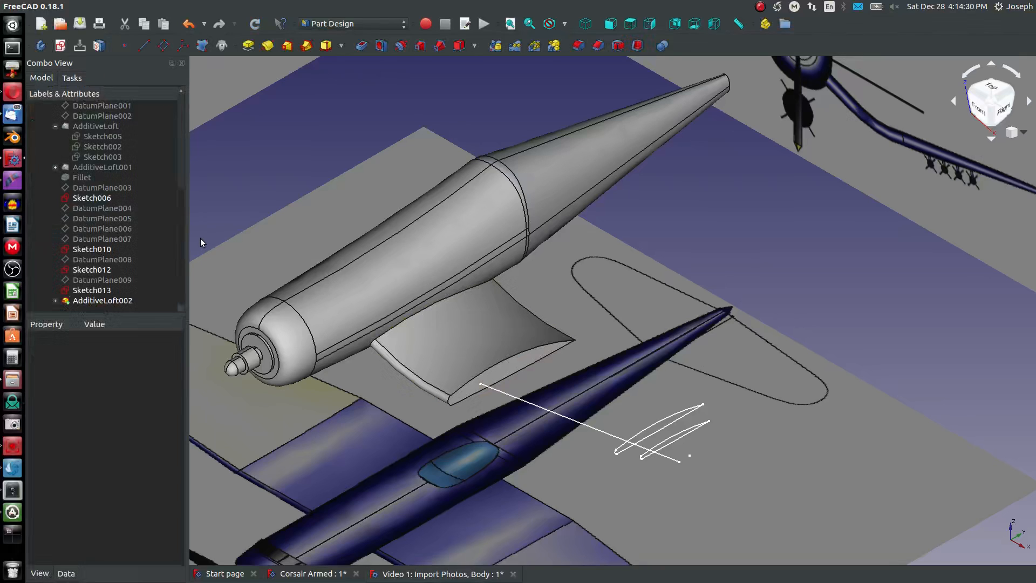
- Make the profile Sketch009 under AdditiveLoft002 visible again
left_click(55, 301)
scroll(80, 298, "down", 1)
left_click(115, 300)
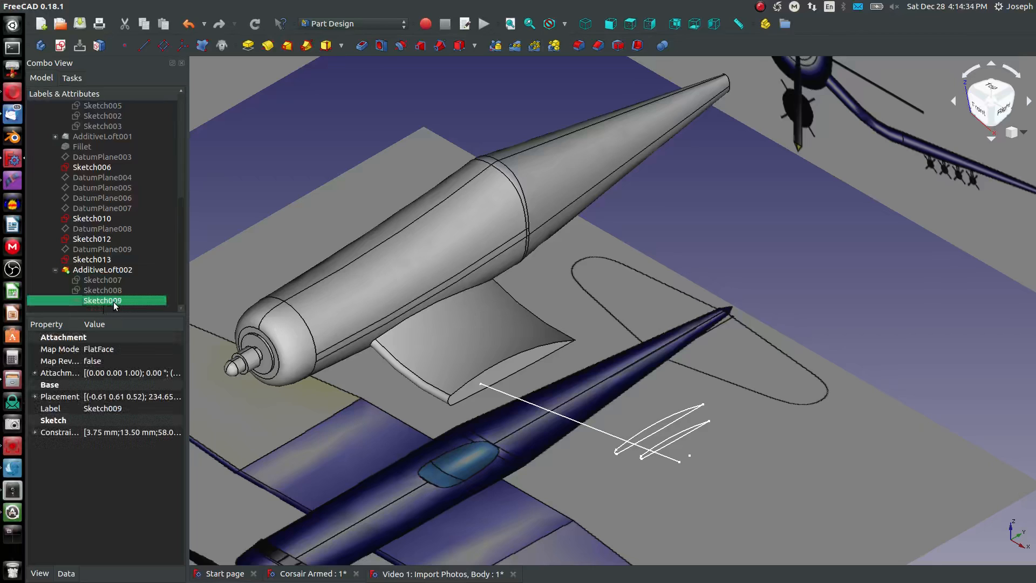
left_click(248, 46)
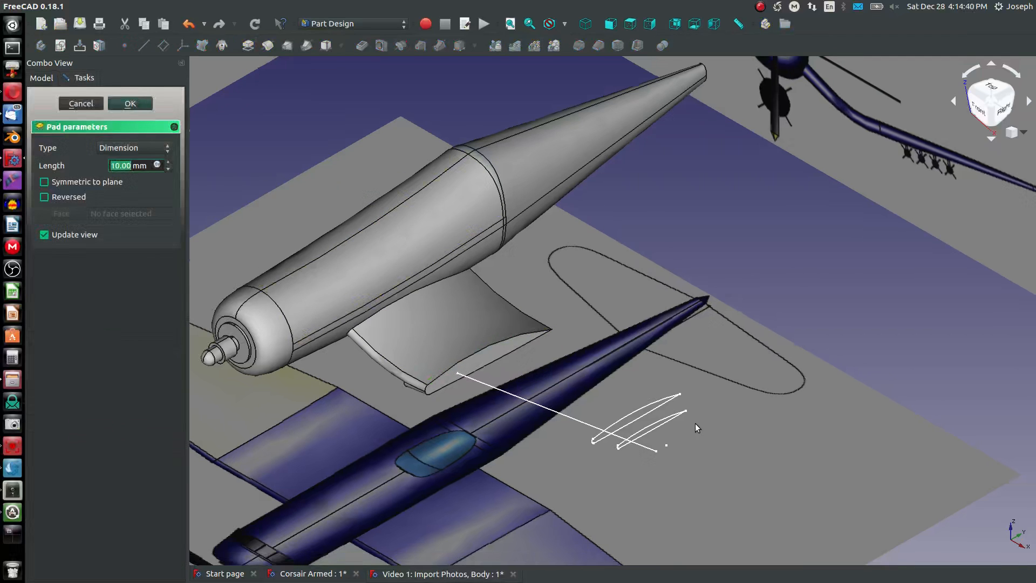
left_click(644, 413)
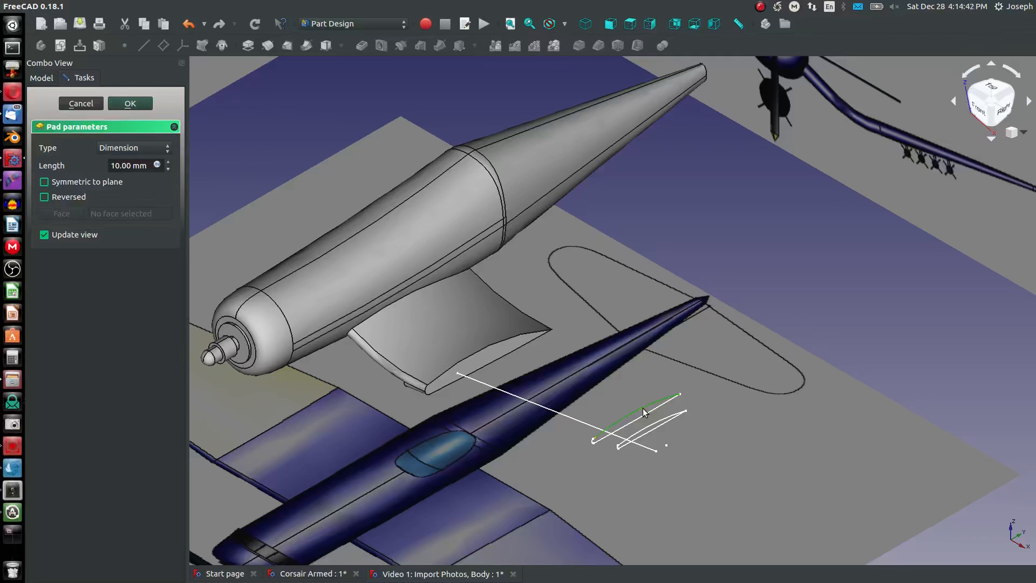
left_click(80, 103)
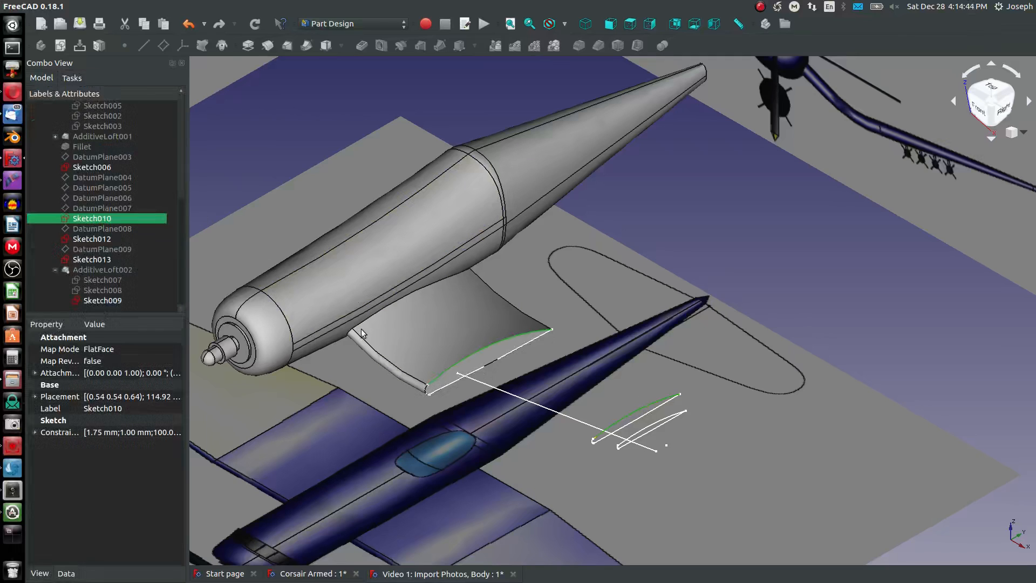
- Create an additive loft for the outer wing panel from Sketch009 to Sketch010
left_click(103, 300)
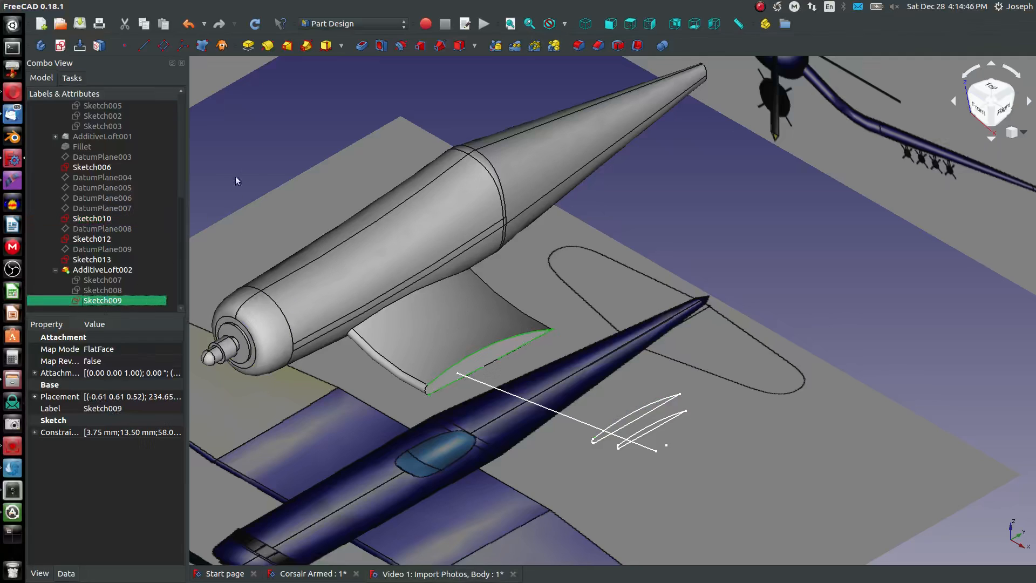
left_click(287, 47)
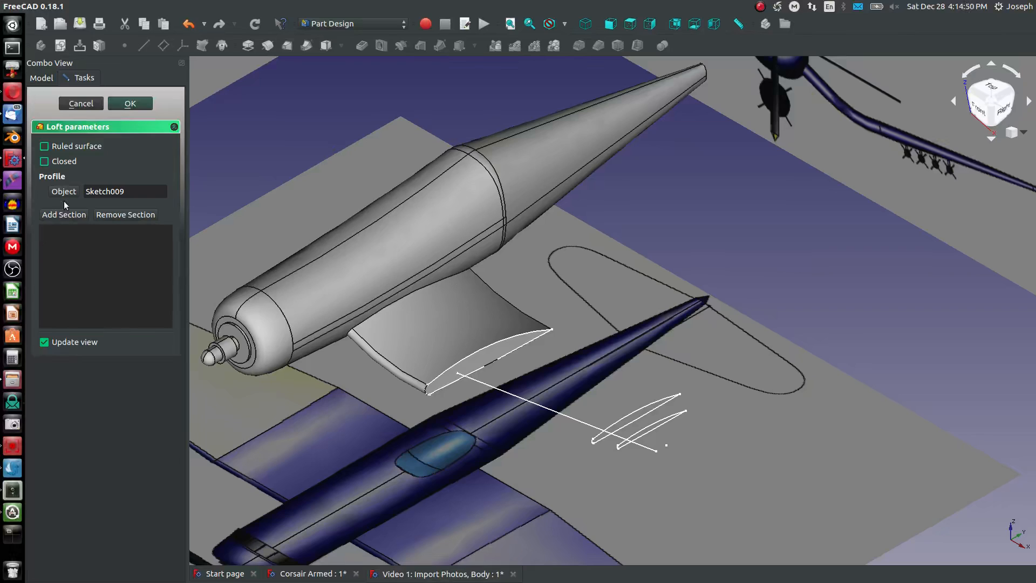
left_click(620, 417)
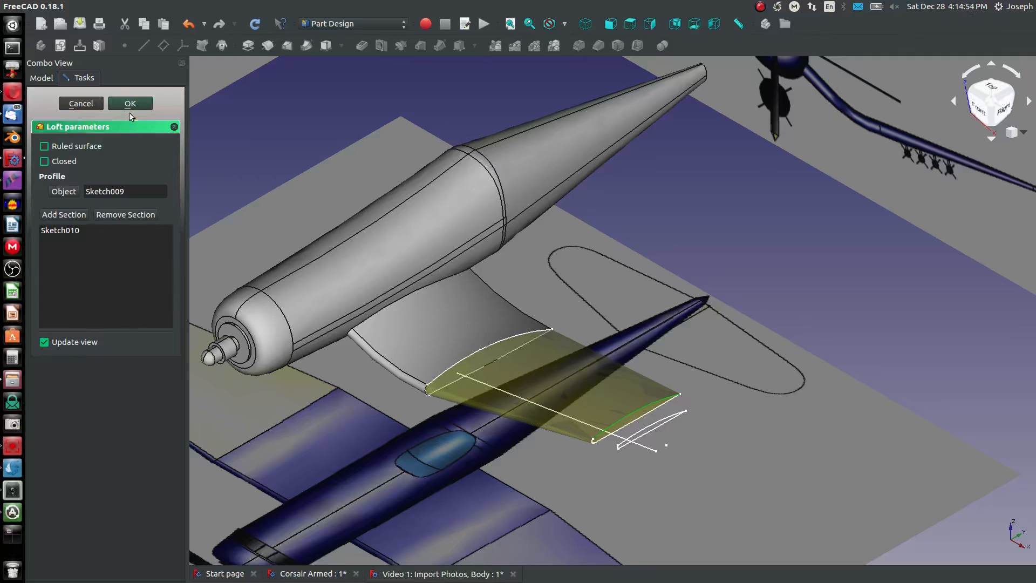
left_click(147, 104)
- Make the profile Sketch010 under AdditiveLoft003 visible again
scroll(690, 410, "up", 3)
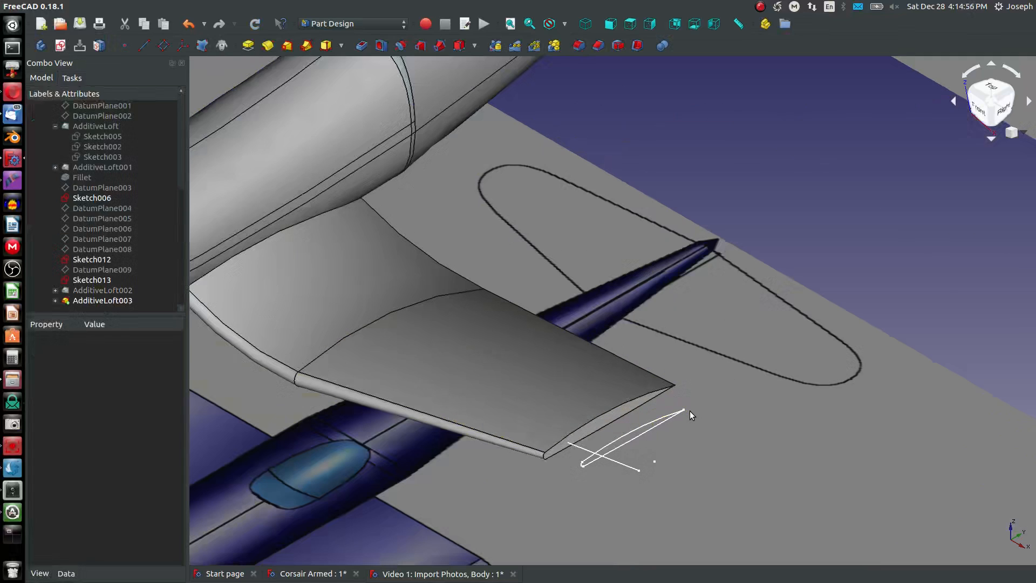
left_click(66, 301)
scroll(78, 303, "up", 1)
scroll(81, 306, "down", 1)
left_click(55, 300)
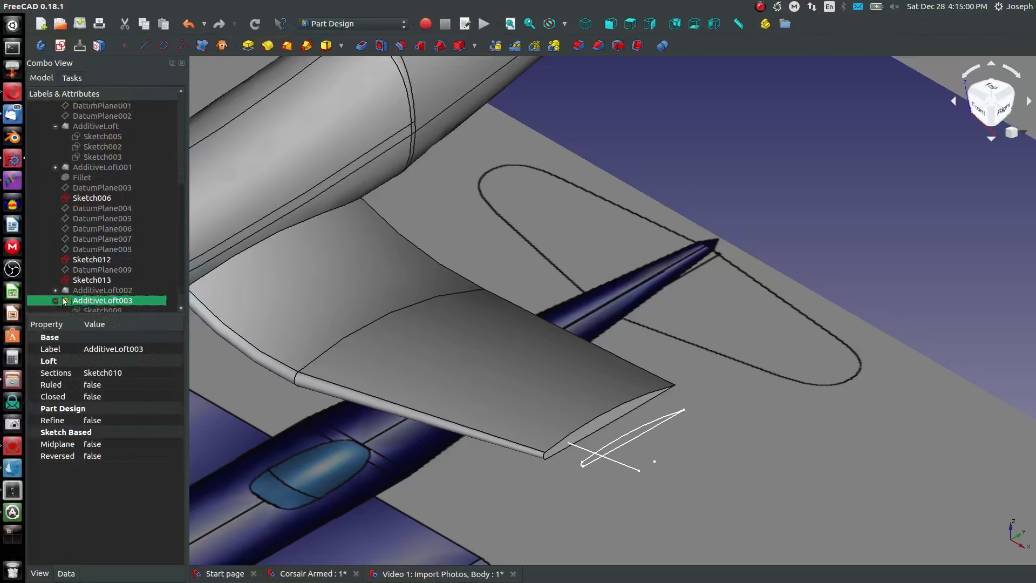
scroll(81, 297, "down", 1)
left_click(99, 301)
key("space")
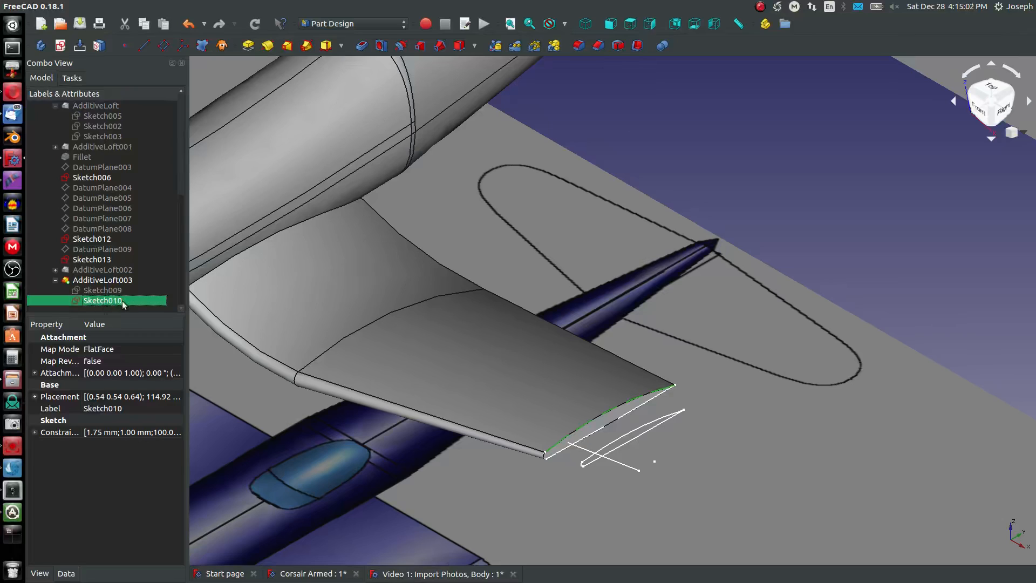
- Start an additive loft for the wing tip from Sketch010 with Sketch012 as its first section
left_click(95, 292)
left_click(97, 301)
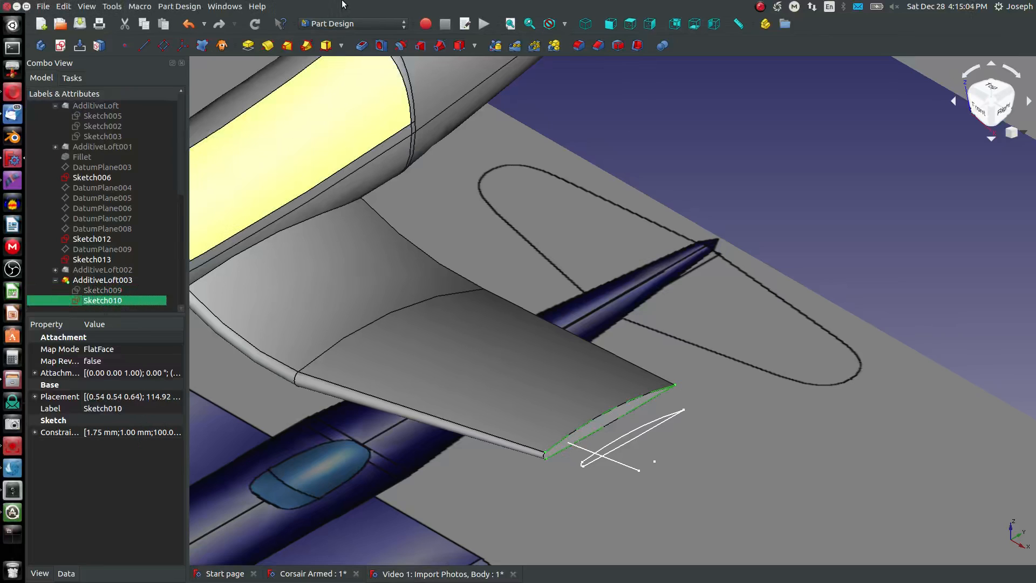
left_click(287, 45)
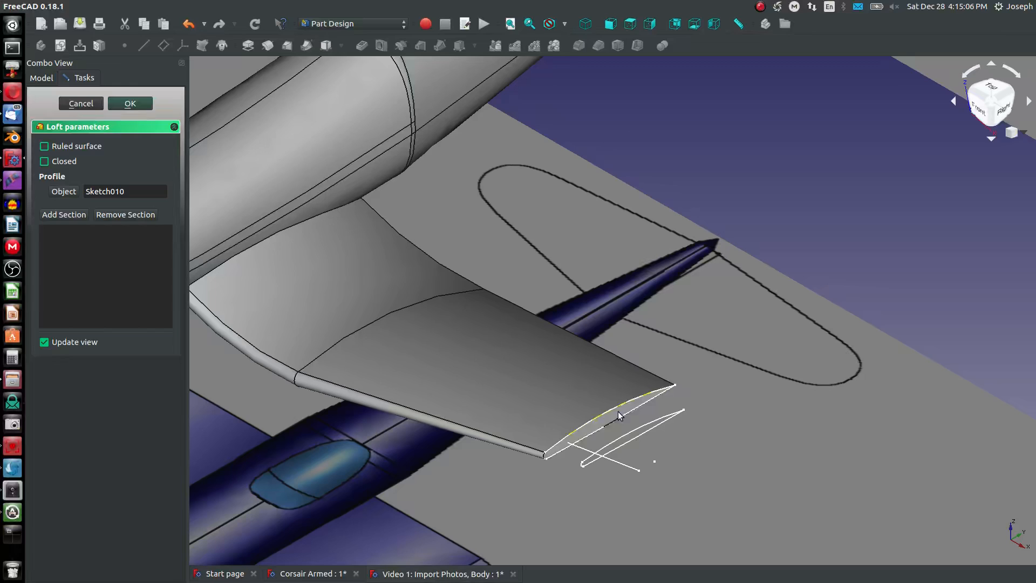
left_click(64, 214)
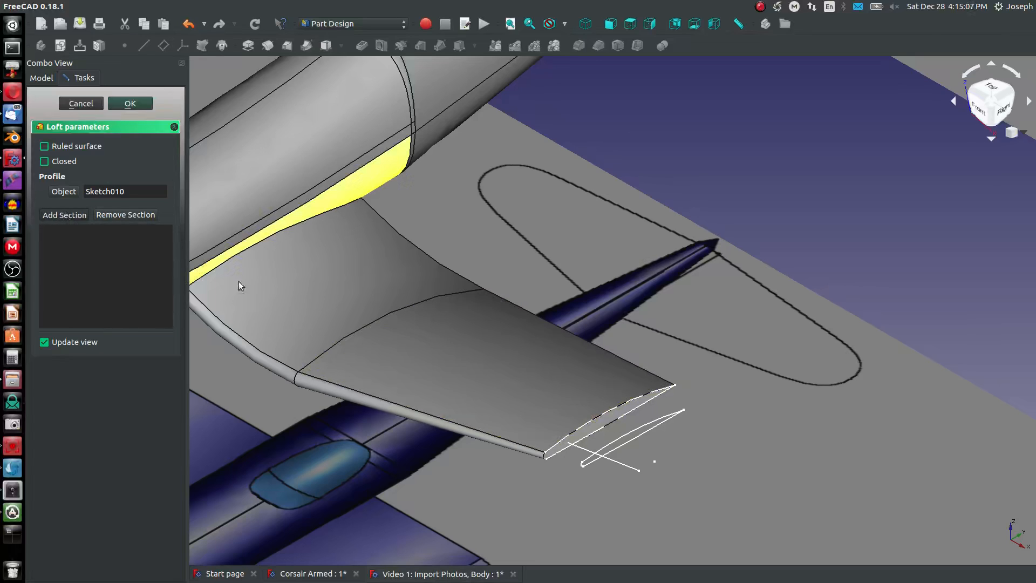
left_click(634, 437)
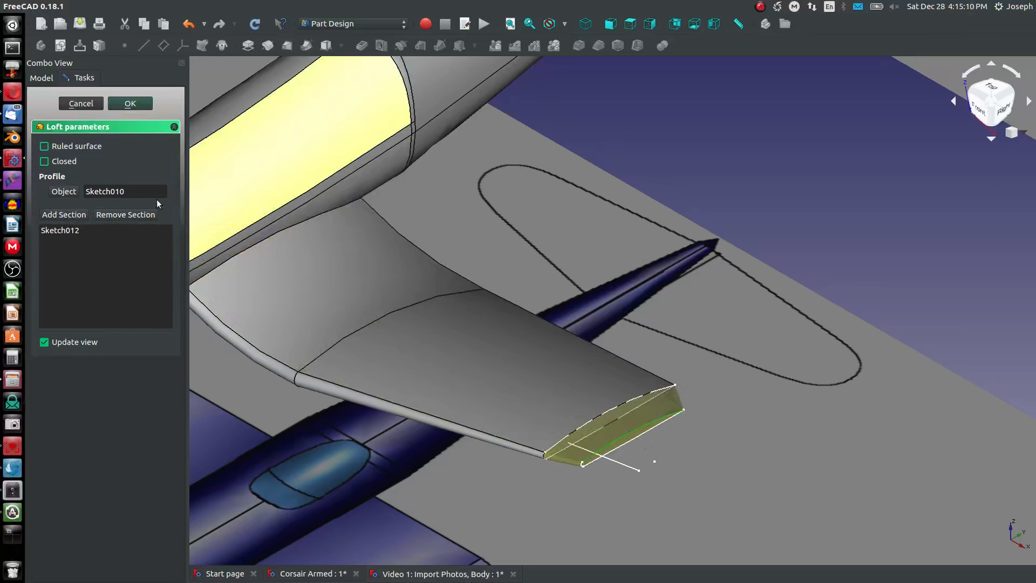
- Add the tiny tip profile Sketch013 as the last section of the wing-tip loft and accept it
left_click(67, 215)
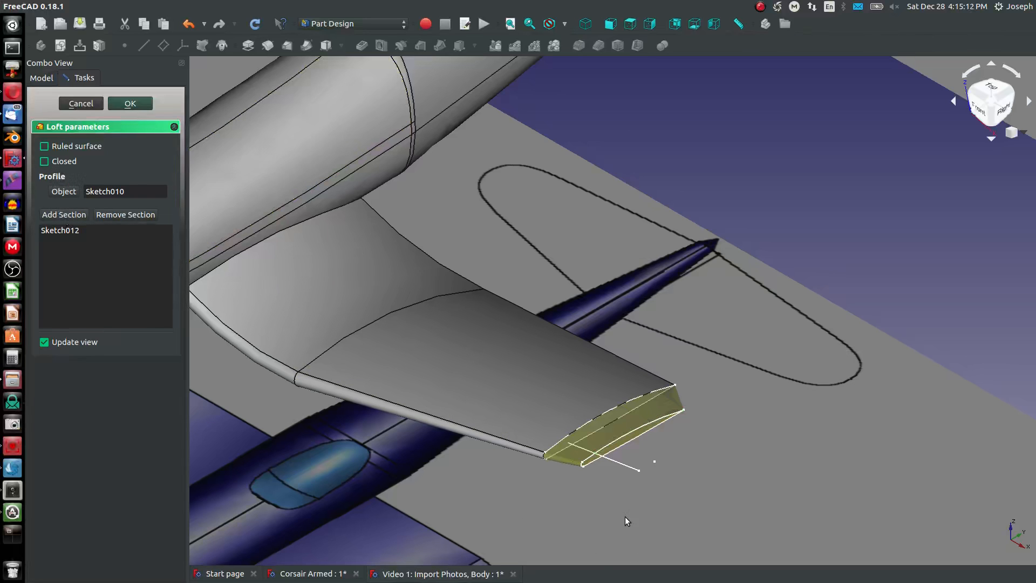
scroll(626, 516, "down", 4)
scroll(652, 475, "up", 4)
scroll(586, 536, "up", 8)
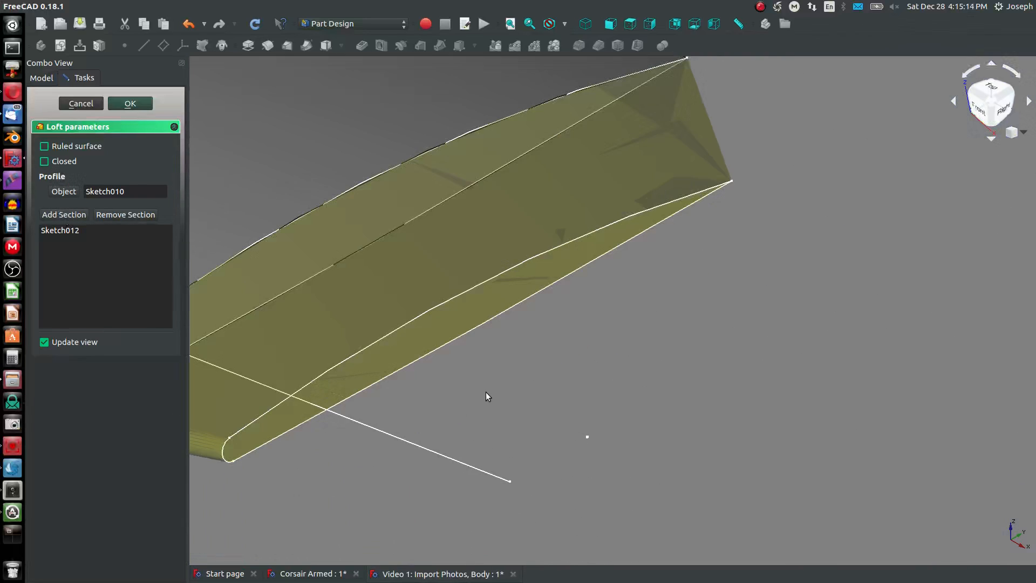
middle_click_drag(804, 528, 722, 444)
scroll(744, 441, "up", 10)
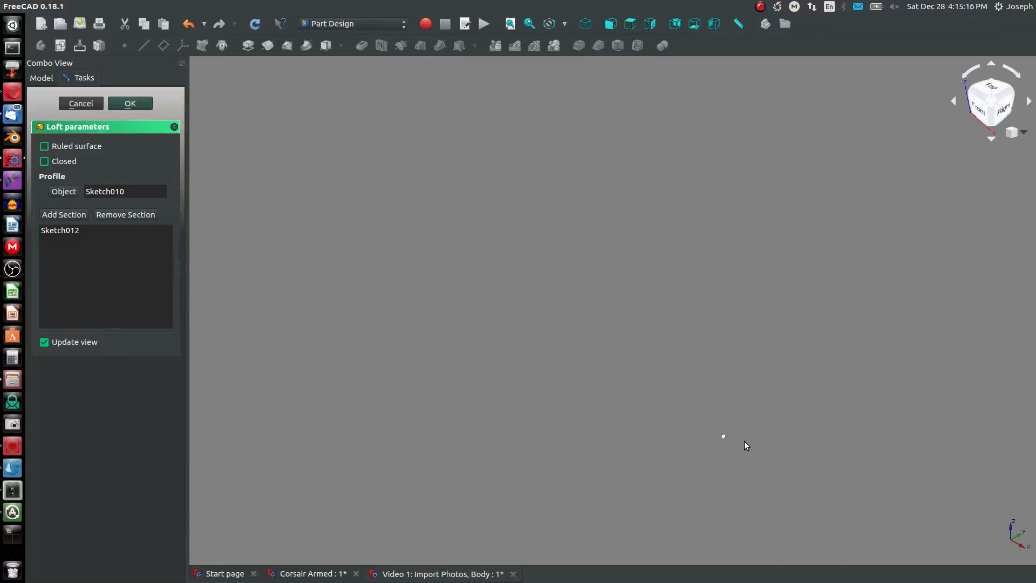
scroll(603, 390, "up", 5)
left_click(581, 404)
scroll(539, 392, "down", 10)
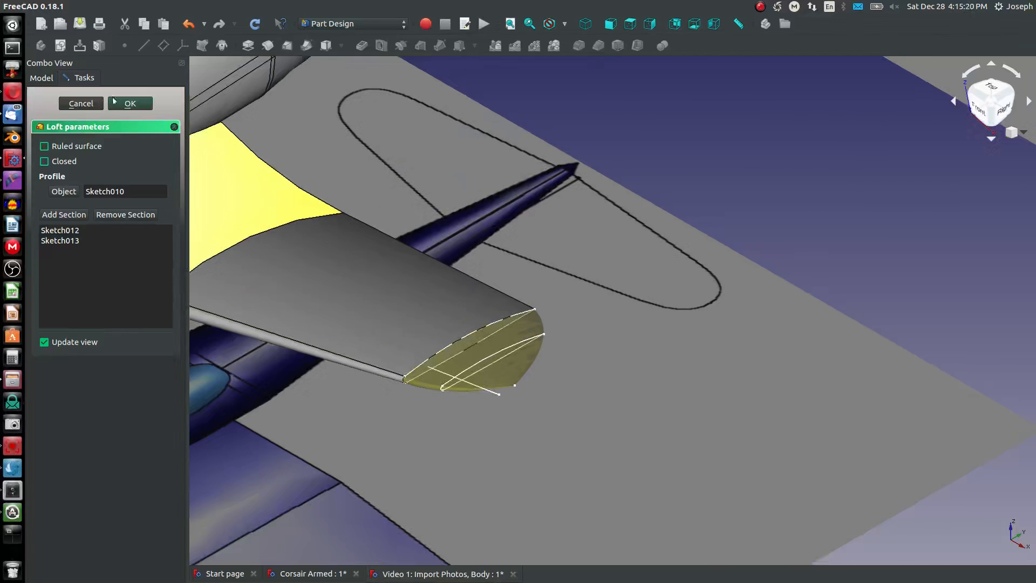
left_click(127, 103)
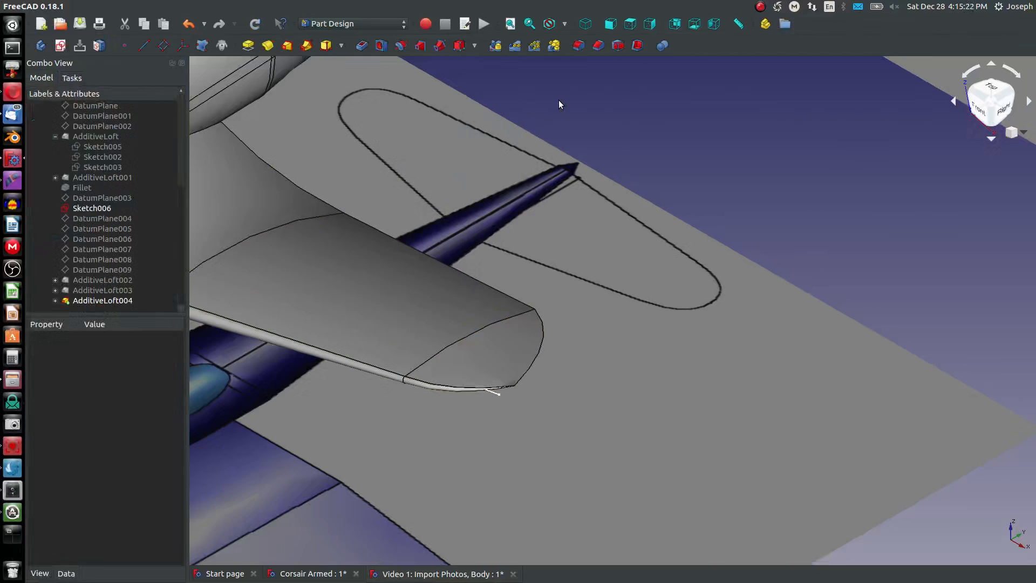
- Compare the three-part lofted wing with the reference photos from the front, from above and at an angle
left_click(610, 25)
scroll(591, 171, "down", 8)
scroll(580, 140, "up", 6)
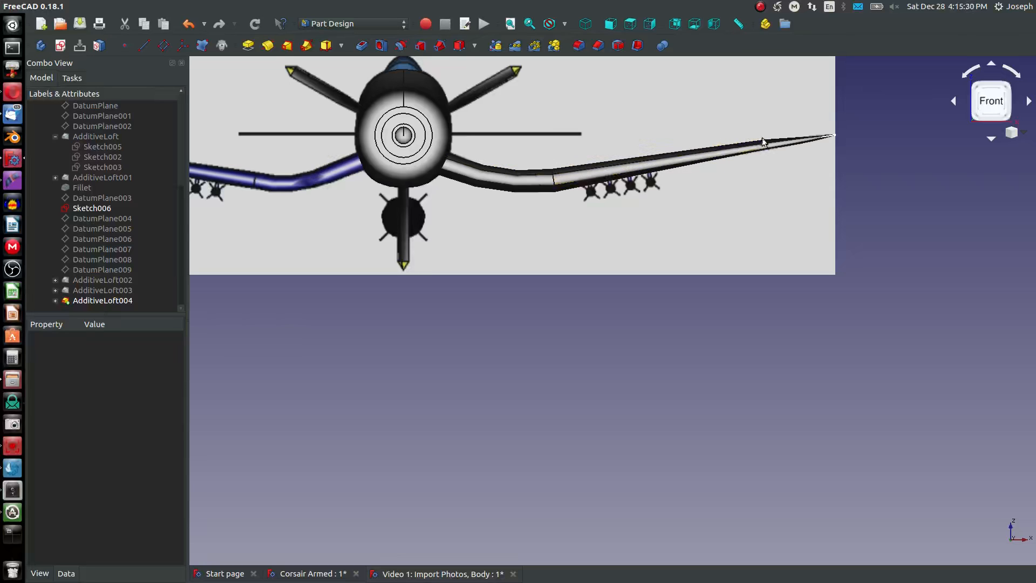
scroll(762, 137, "up", 6)
scroll(864, 154, "down", 5)
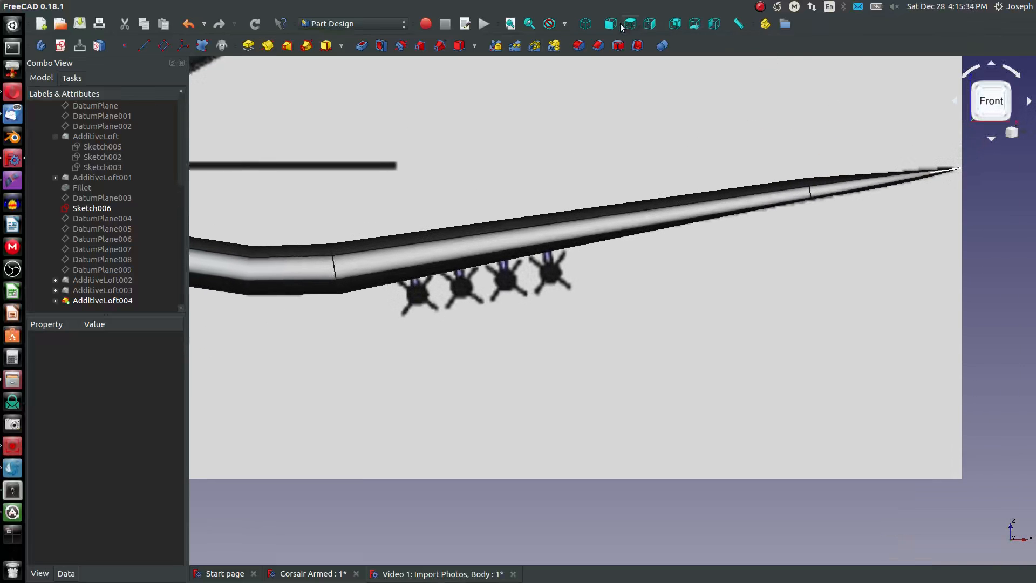
left_click(630, 23)
scroll(537, 328, "up", 3)
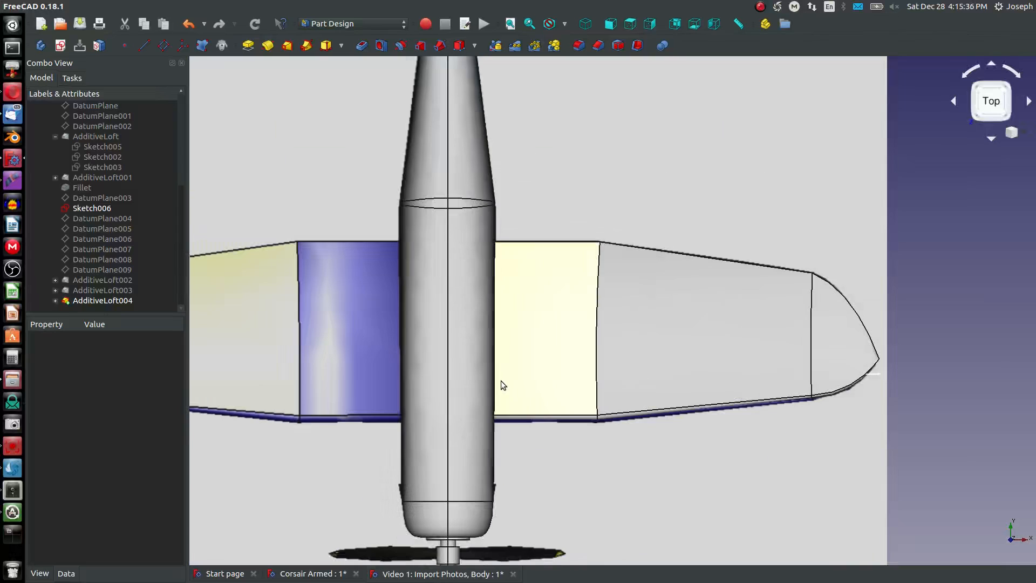
middle_click_drag(514, 398, 462, 361)
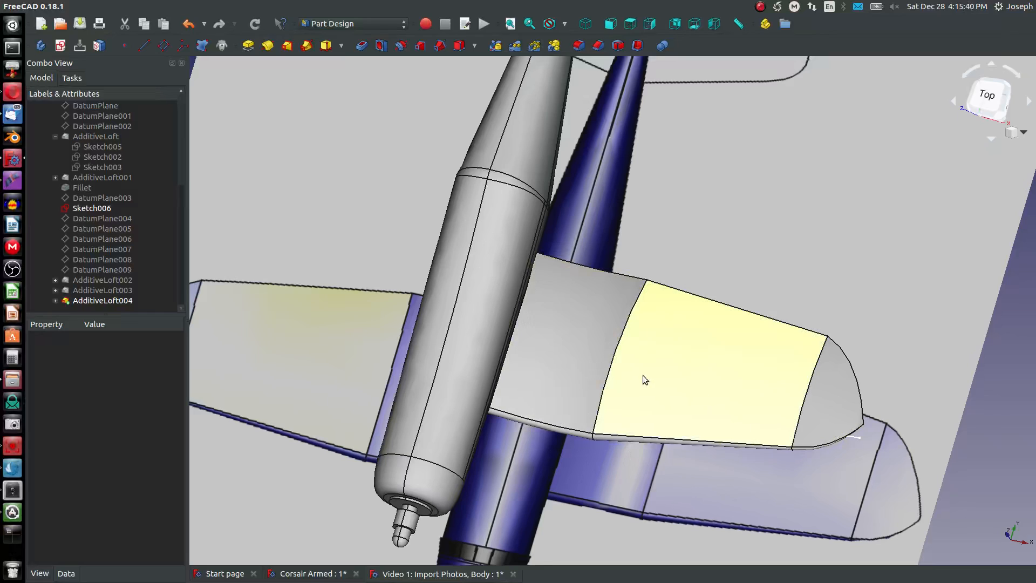
- Mirror the inner wing section AdditiveLoft002 to the other side of the fuselage across the base YZ plane
scroll(621, 431, "down", 5)
scroll(566, 427, "up", 3)
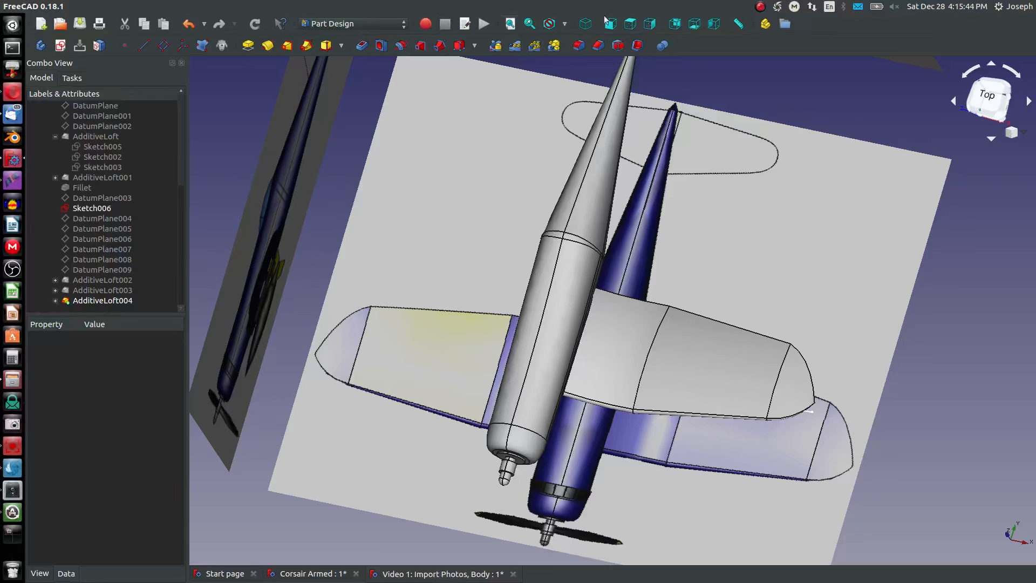
left_click(587, 24)
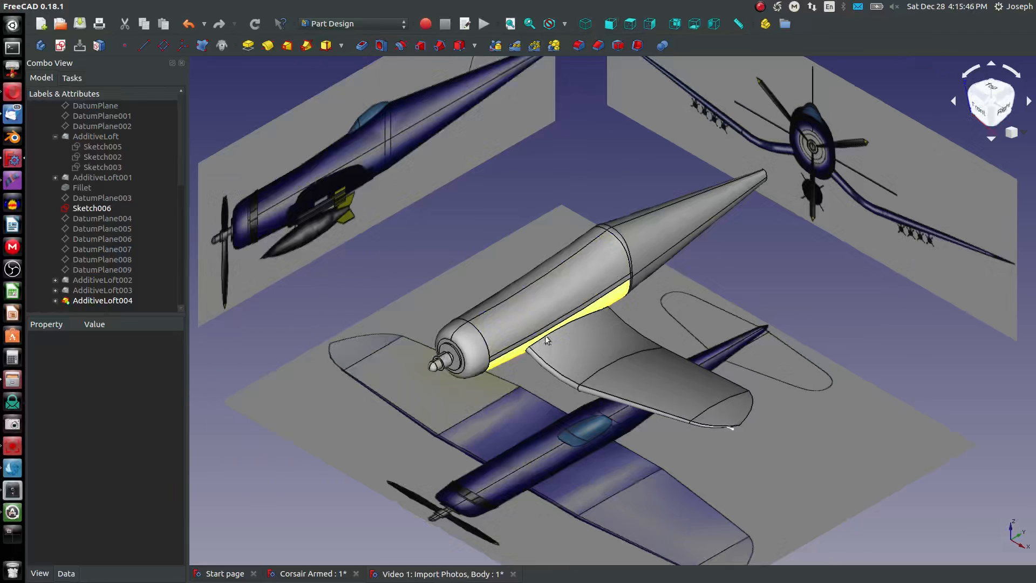
left_click(497, 46)
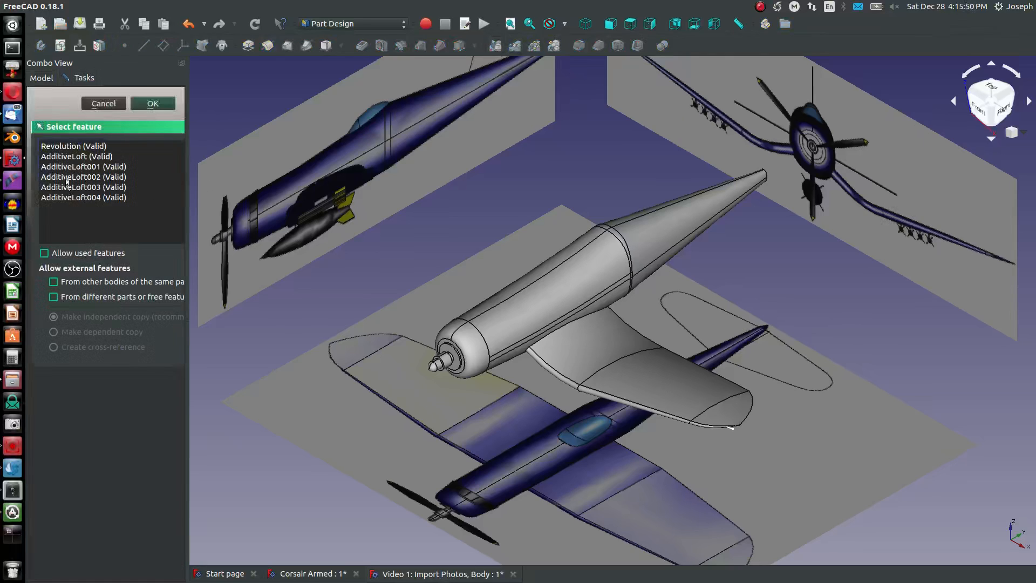
left_click(66, 182)
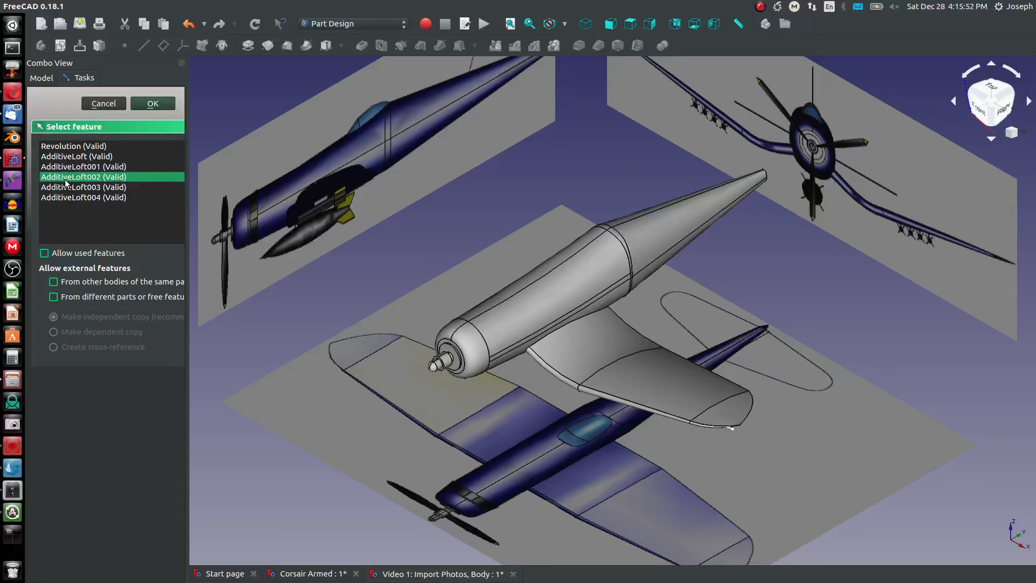
left_click(157, 108)
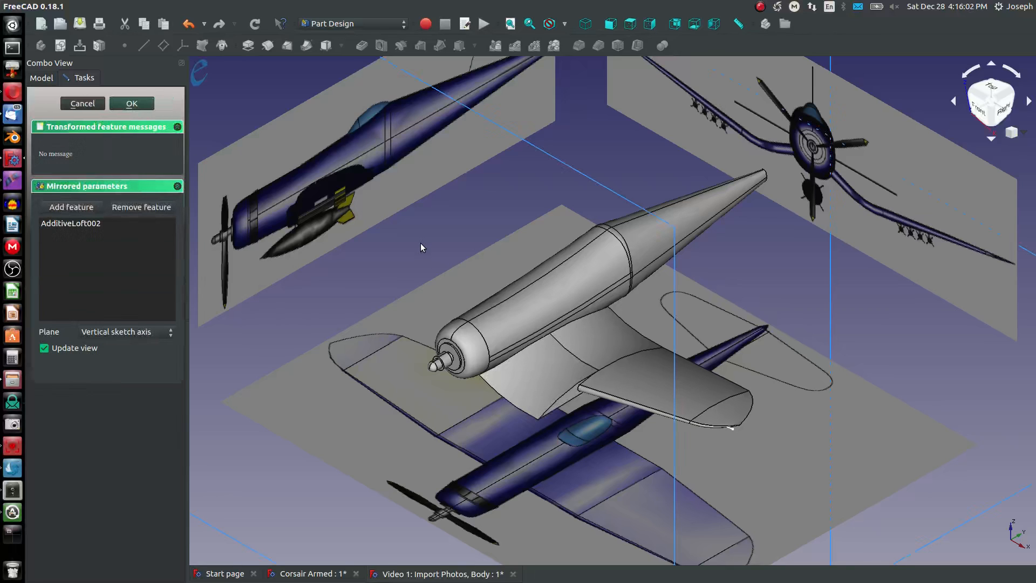
scroll(531, 196, "down", 10)
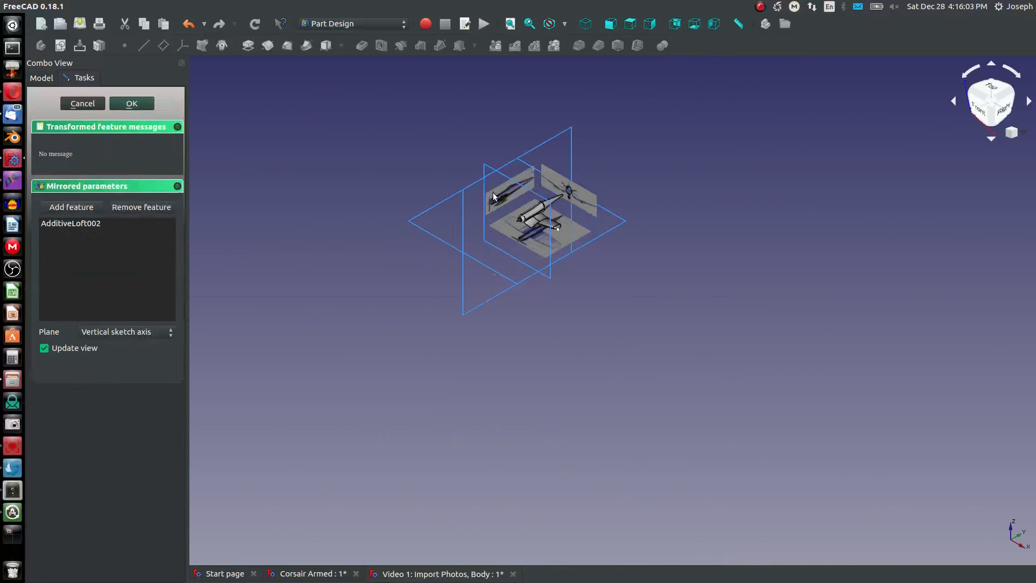
left_click(496, 223)
scroll(538, 212, "up", 10)
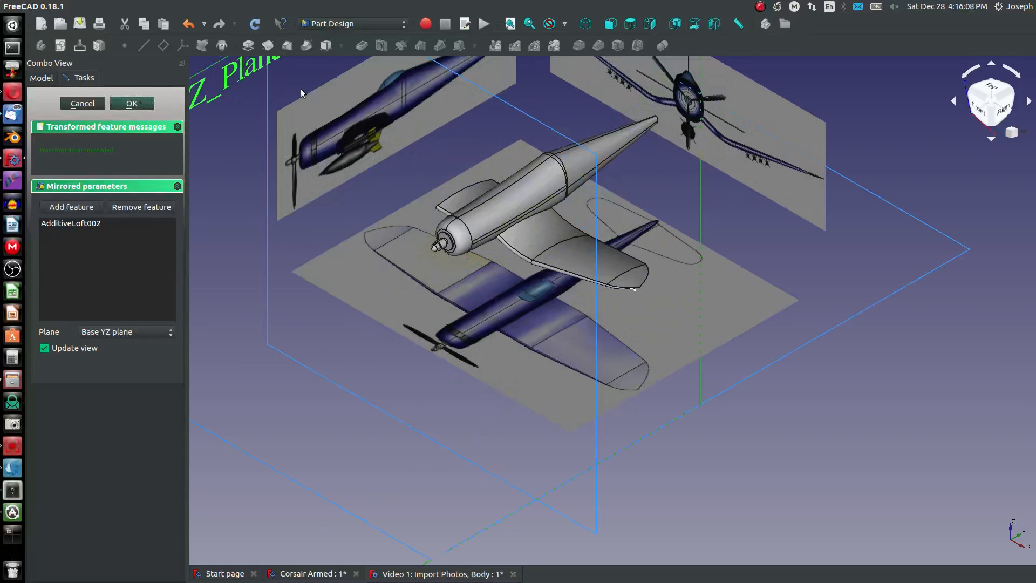
- Mirror the middle wing section AdditiveLoft003 across the base YZ plane
left_click(495, 47)
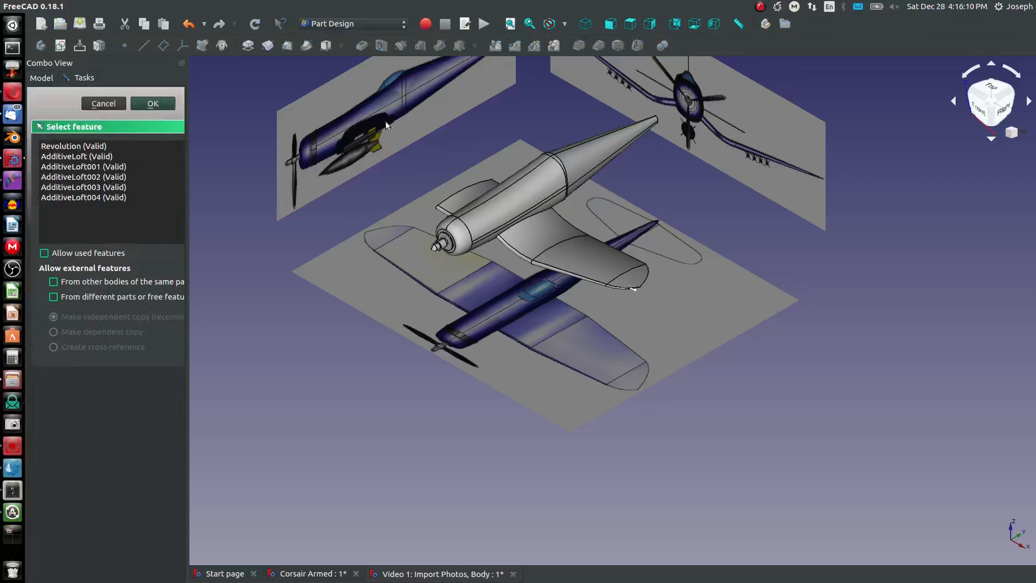
left_click(89, 187)
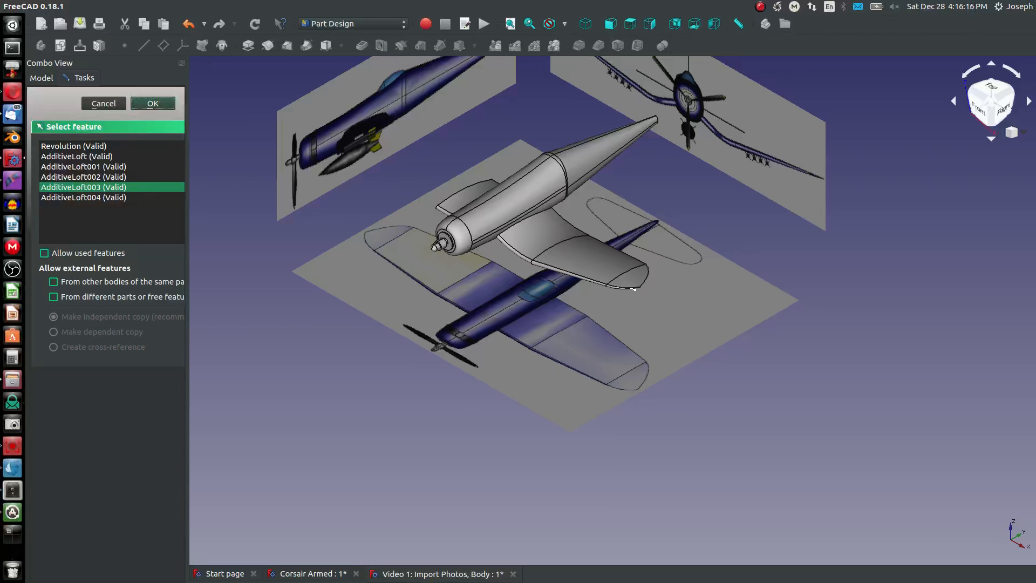
left_click(153, 103)
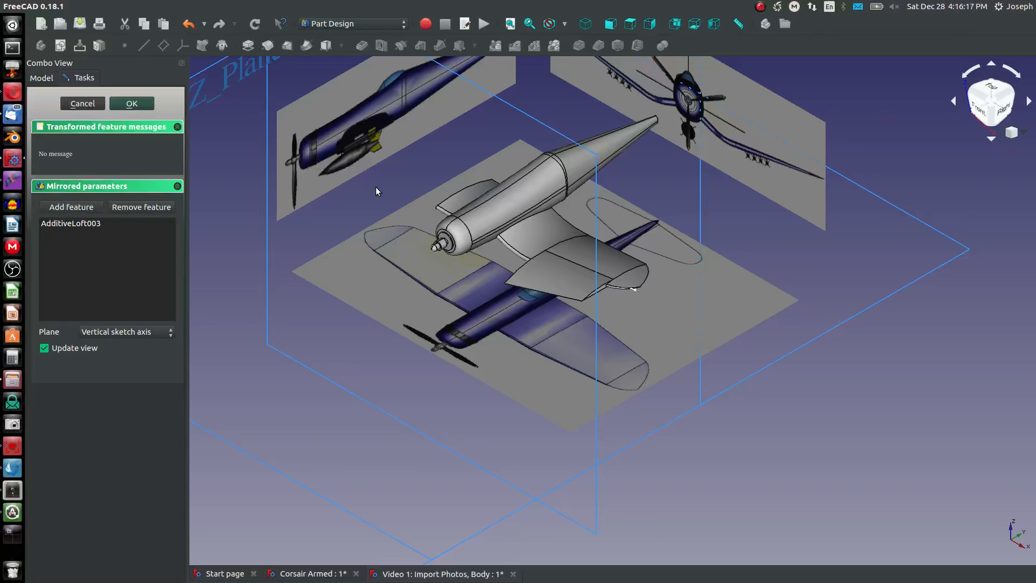
left_click(200, 79)
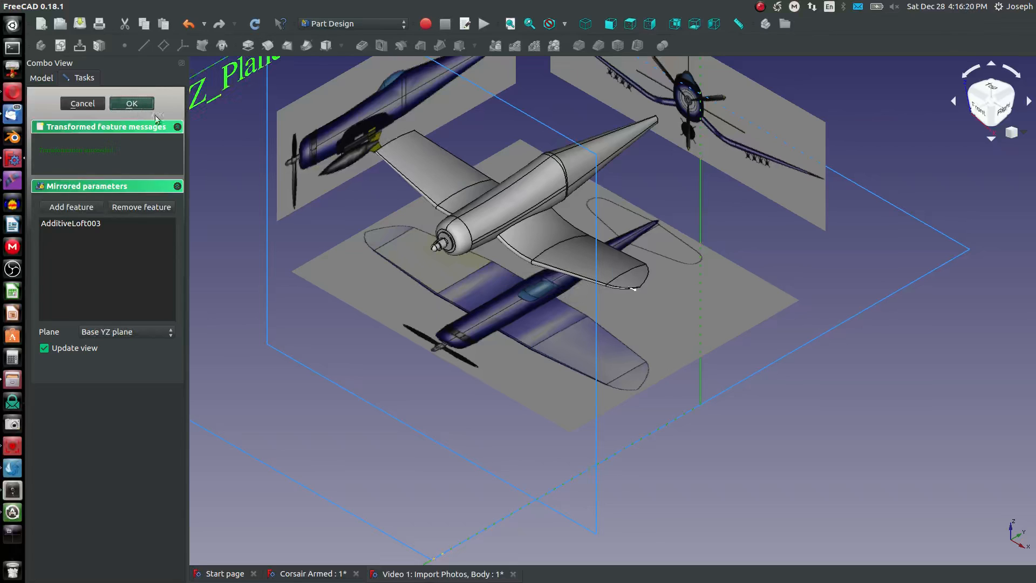
key("Return")
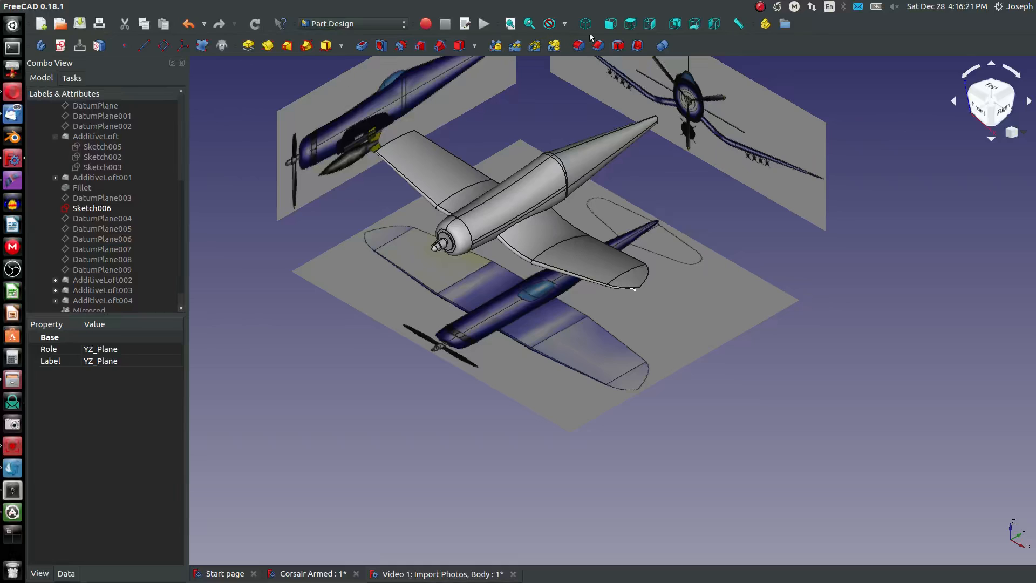
- Mirror the wing-tip section AdditiveLoft004 across the base YZ plane to complete the opposite wing
left_click(496, 47)
left_click(124, 198)
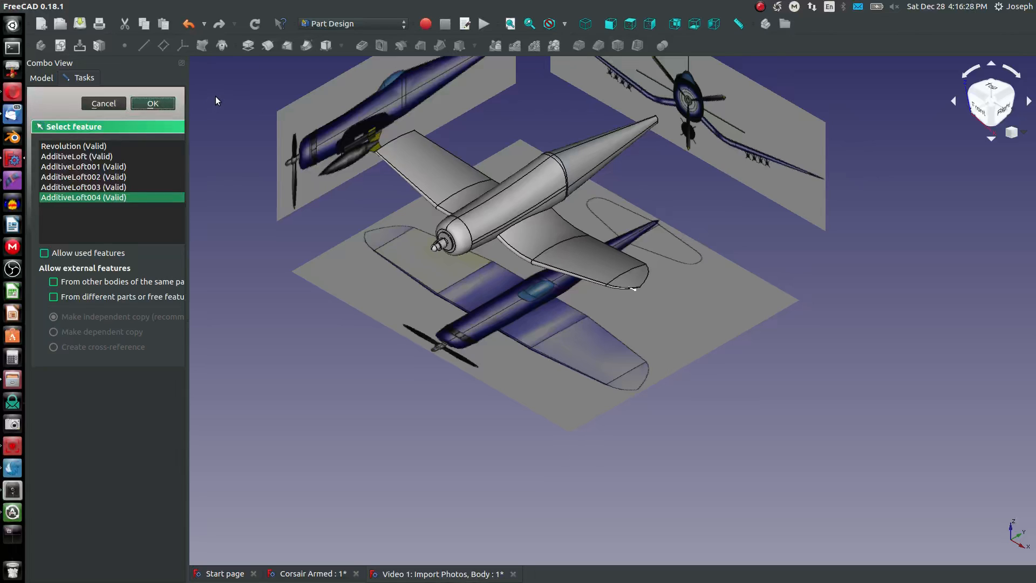
left_click(153, 103)
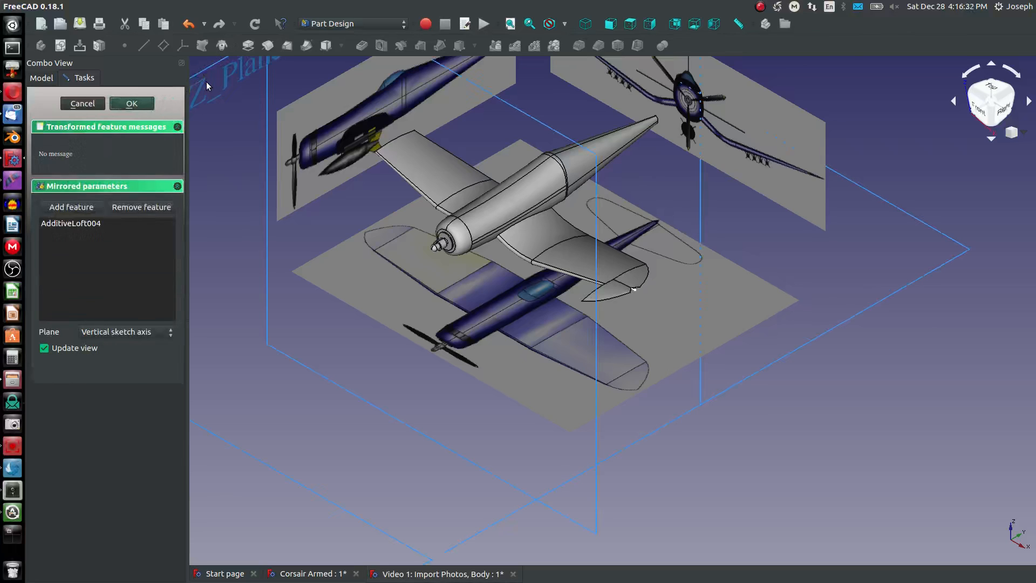
left_click(219, 97)
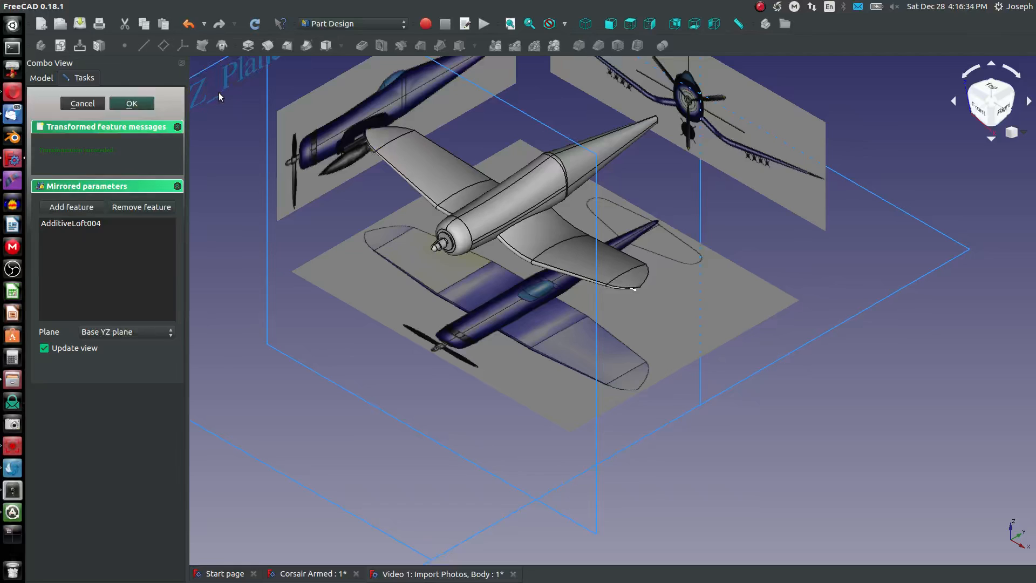
left_click(230, 72)
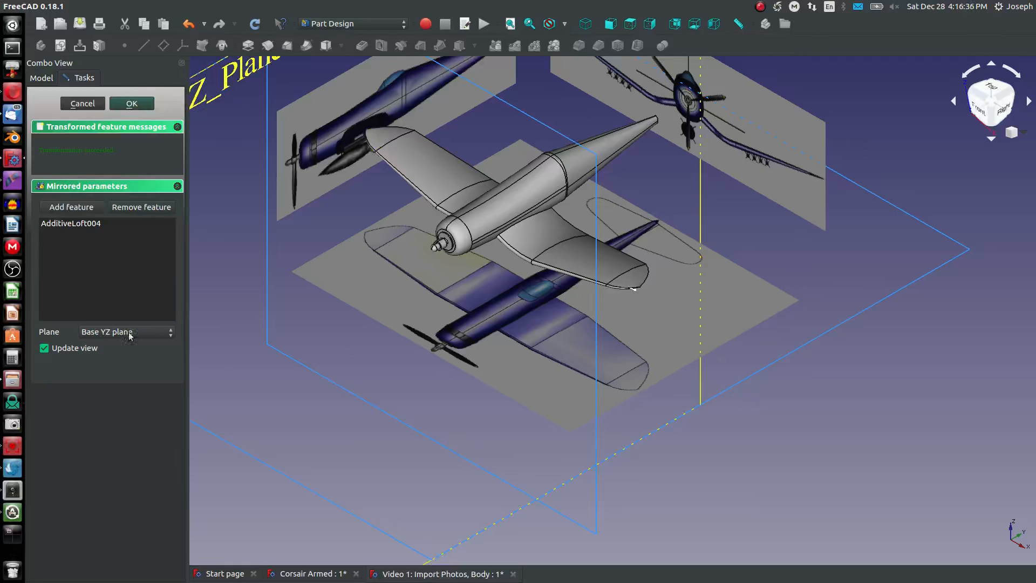
left_click(132, 103)
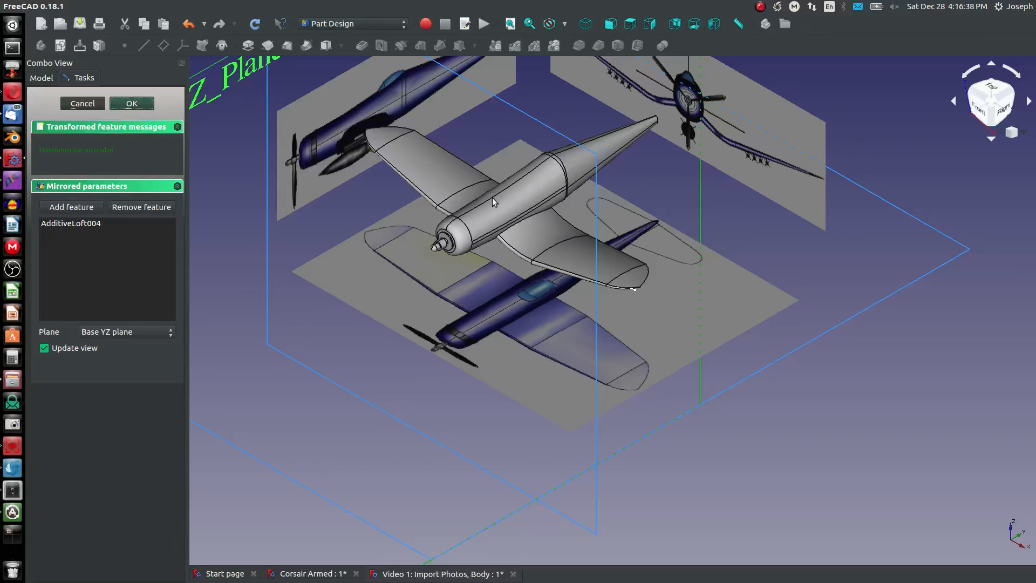
mouse_move(493, 197)
middle_mouse_down()
mouse_move(578, 128)
mouse_move(647, 174)
mouse_move(750, 201)
mouse_move(502, 195)
middle_mouse_up()
left_click(494, 128)
scroll(501, 143, "up", 5)
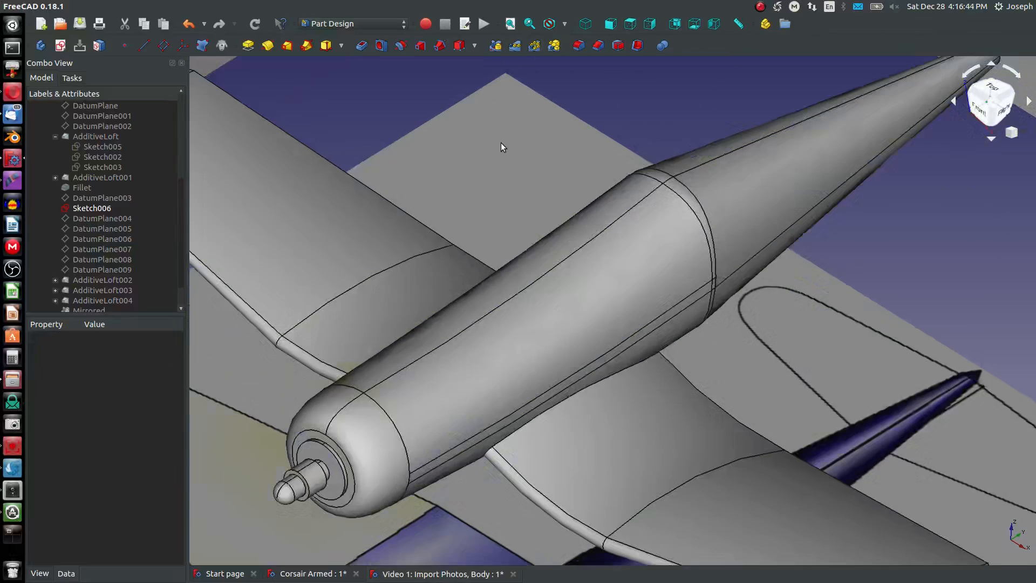
left_click(586, 24)
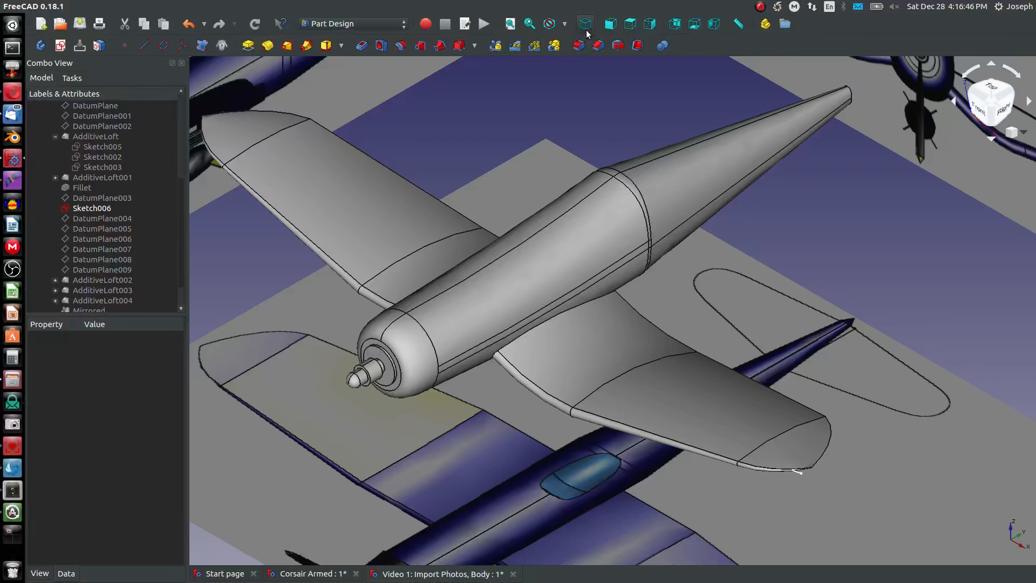
scroll(551, 136, "down", 5)
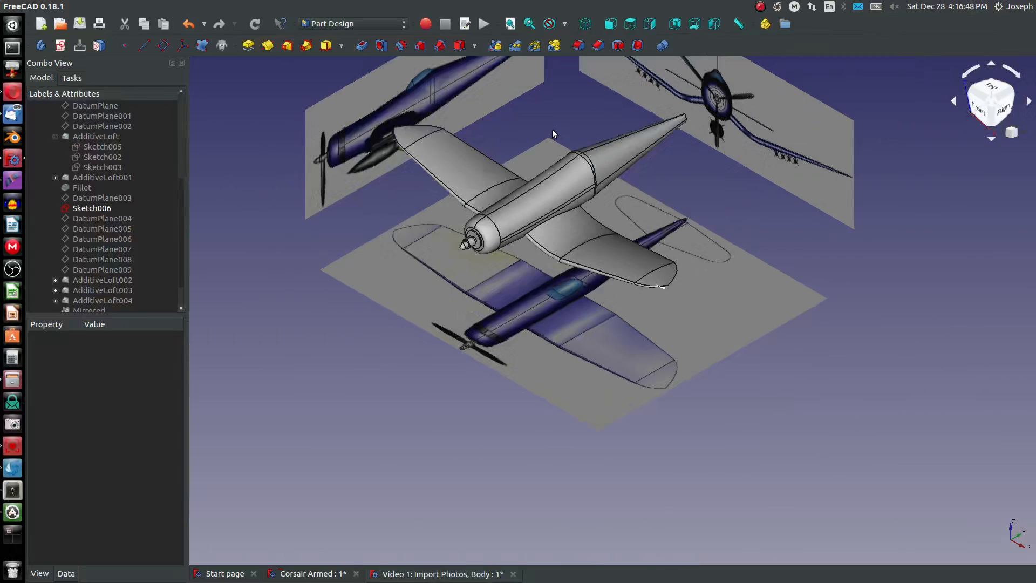